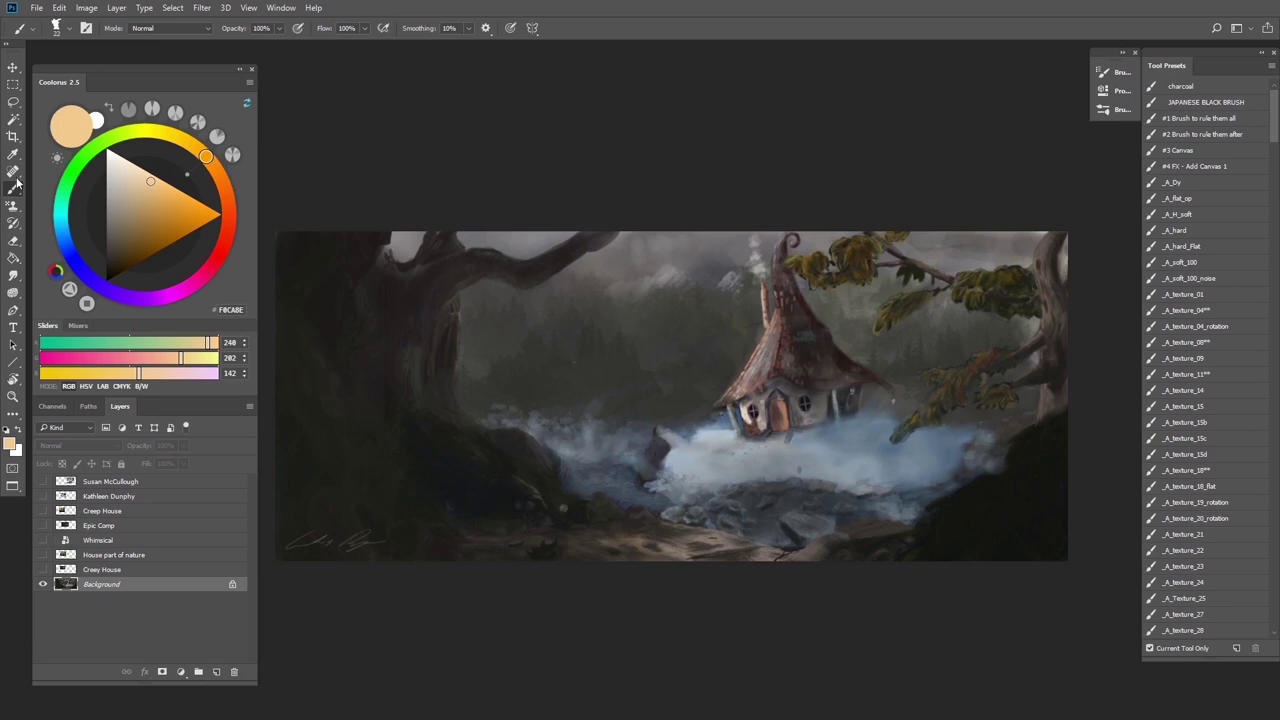
Add a new layer above all the others and dab blue-grey snow sampled from the mist onto the river rocks
{"action": "left_click", "coordinate": [110, 484]}
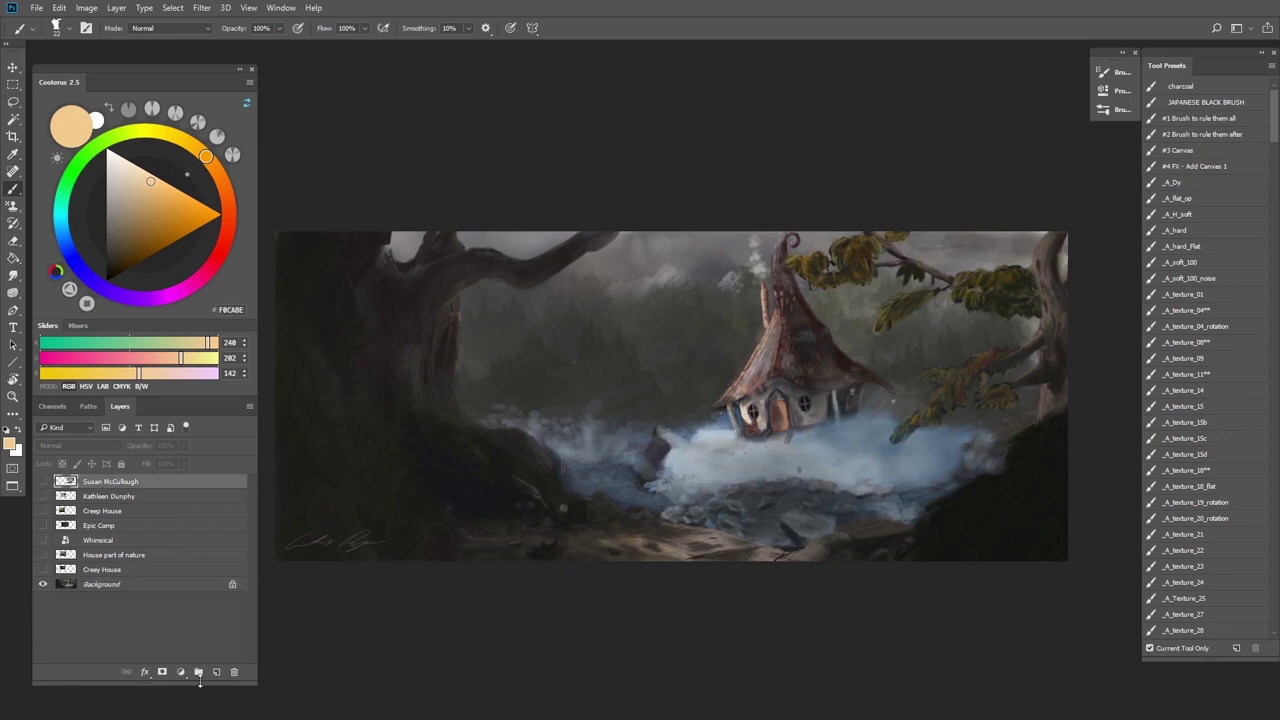
{"action": "left_click", "coordinate": [216, 671]}
{"action": "left_click", "coordinate": [745, 453], "text": "alt"}
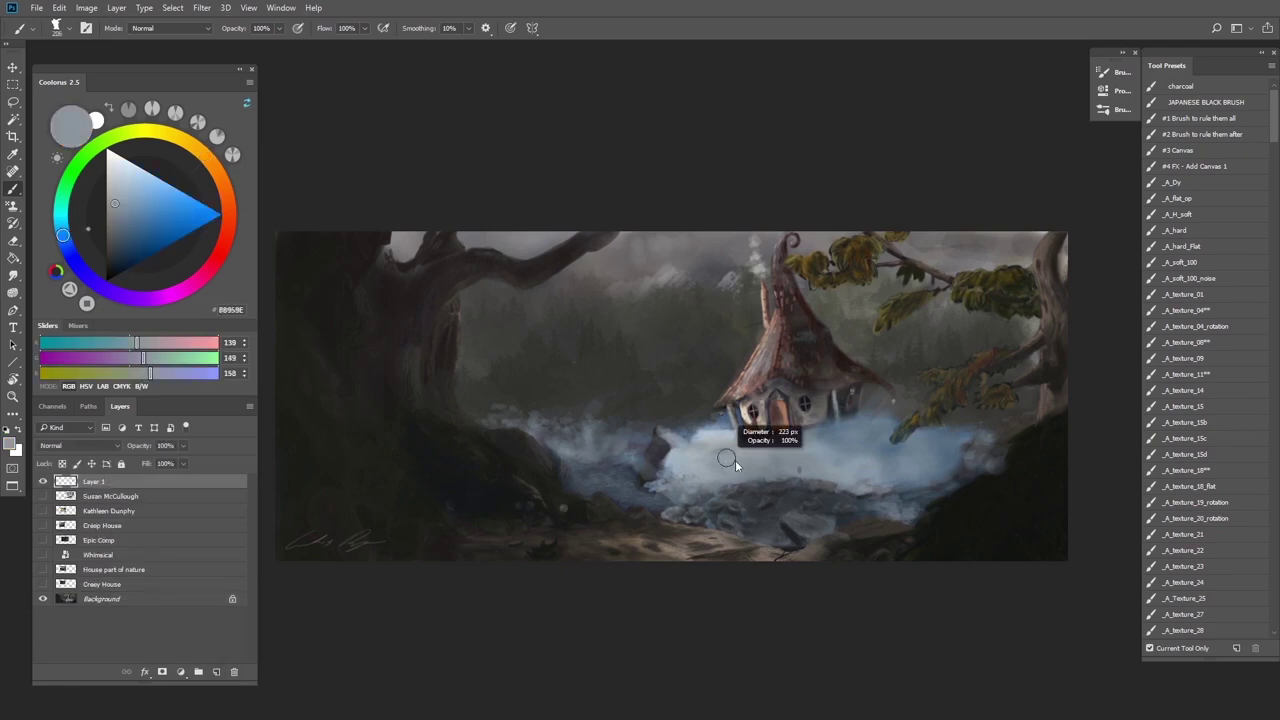
{"action": "left_click_drag", "start_coordinate": [797, 519], "coordinate": [804, 518]}
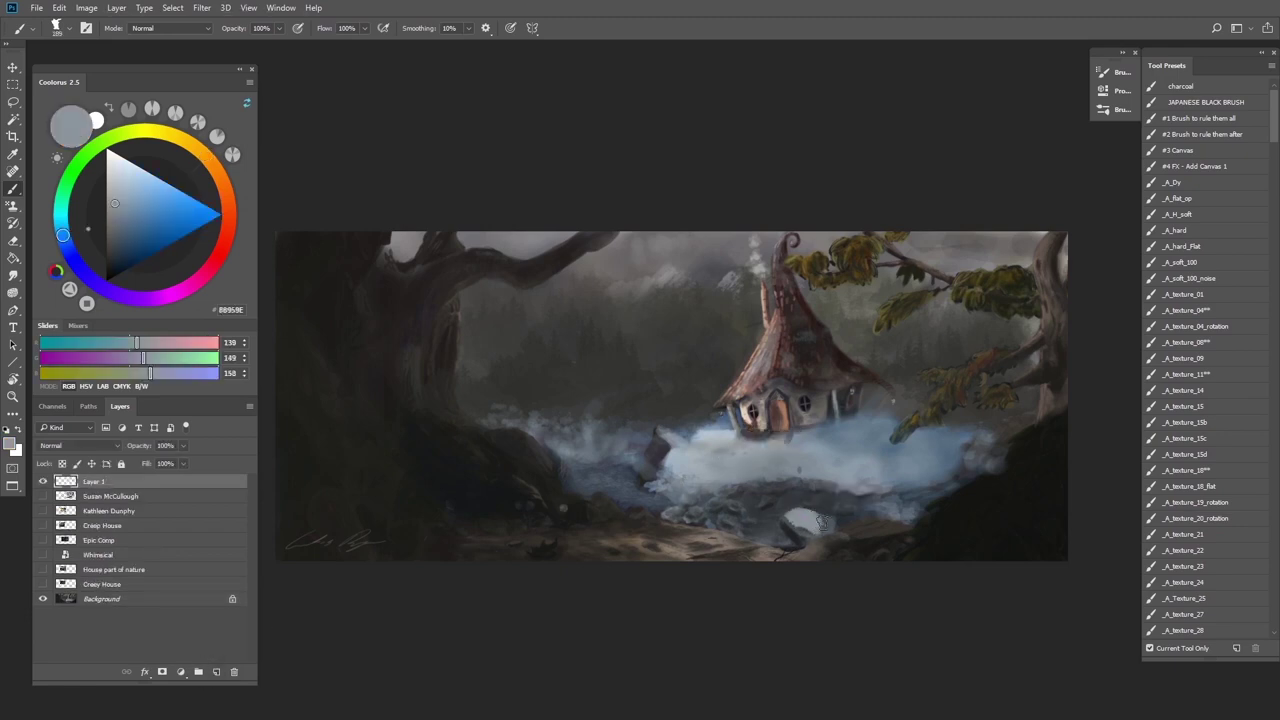
{"action": "left_click", "coordinate": [815, 504]}
{"action": "left_click", "coordinate": [843, 508]}
Paint blue-grey snow along the foreground bank, over the mound beneath the big dark tree and along that tree's branch
{"action": "mouse_move", "coordinate": [610, 545]}
{"action": "left_mouse_down"}
{"action": "mouse_move", "coordinate": [633, 561]}
{"action": "mouse_move", "coordinate": [466, 549]}
{"action": "mouse_move", "coordinate": [740, 554]}
{"action": "mouse_move", "coordinate": [655, 537]}
{"action": "mouse_move", "coordinate": [763, 555]}
{"action": "mouse_move", "coordinate": [888, 534]}
{"action": "left_mouse_up"}
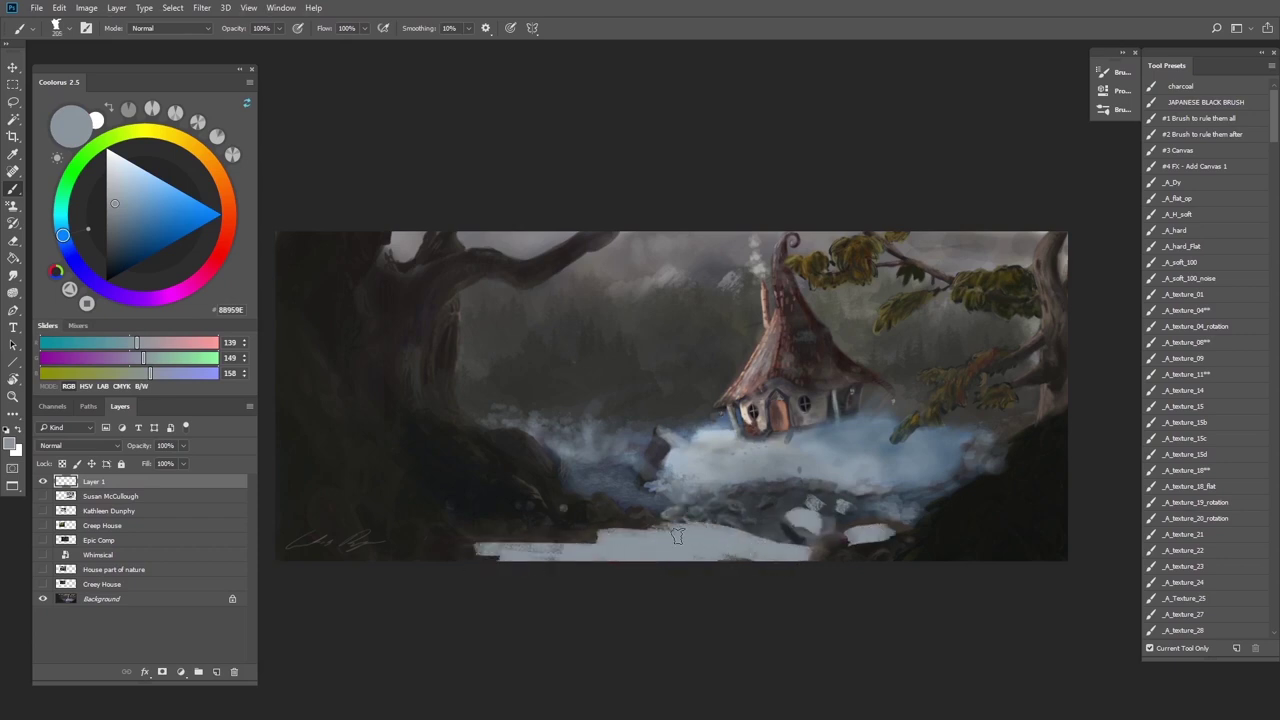
{"action": "mouse_move", "coordinate": [677, 534]}
{"action": "left_mouse_down"}
{"action": "mouse_move", "coordinate": [592, 532]}
{"action": "mouse_move", "coordinate": [602, 508]}
{"action": "left_mouse_up"}
{"action": "mouse_move", "coordinate": [484, 425]}
{"action": "left_mouse_down"}
{"action": "mouse_move", "coordinate": [519, 442]}
{"action": "mouse_move", "coordinate": [455, 414]}
{"action": "left_mouse_up"}
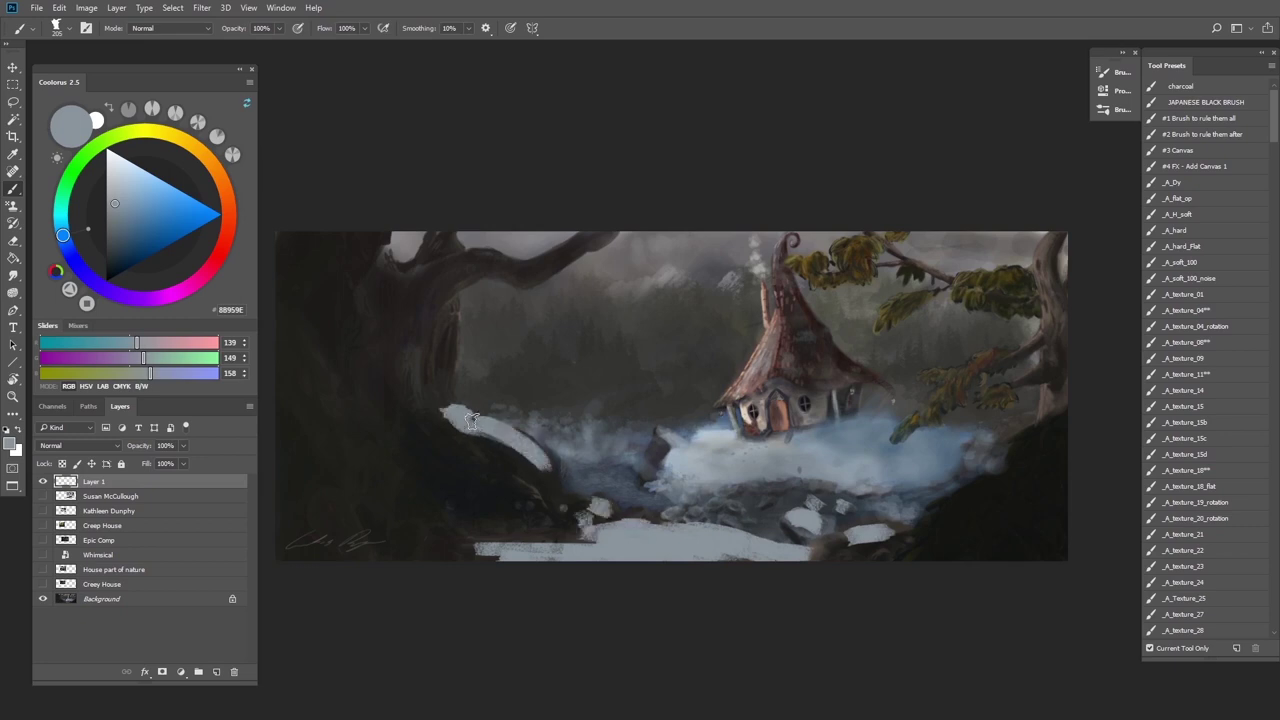
{"action": "mouse_move", "coordinate": [470, 246]}
{"action": "left_mouse_down"}
{"action": "mouse_move", "coordinate": [531, 260]}
{"action": "mouse_move", "coordinate": [446, 257]}
{"action": "left_mouse_up"}
{"action": "mouse_move", "coordinate": [507, 544]}
{"action": "left_mouse_down"}
{"action": "mouse_move", "coordinate": [586, 544]}
{"action": "mouse_move", "coordinate": [460, 548]}
{"action": "left_mouse_up"}
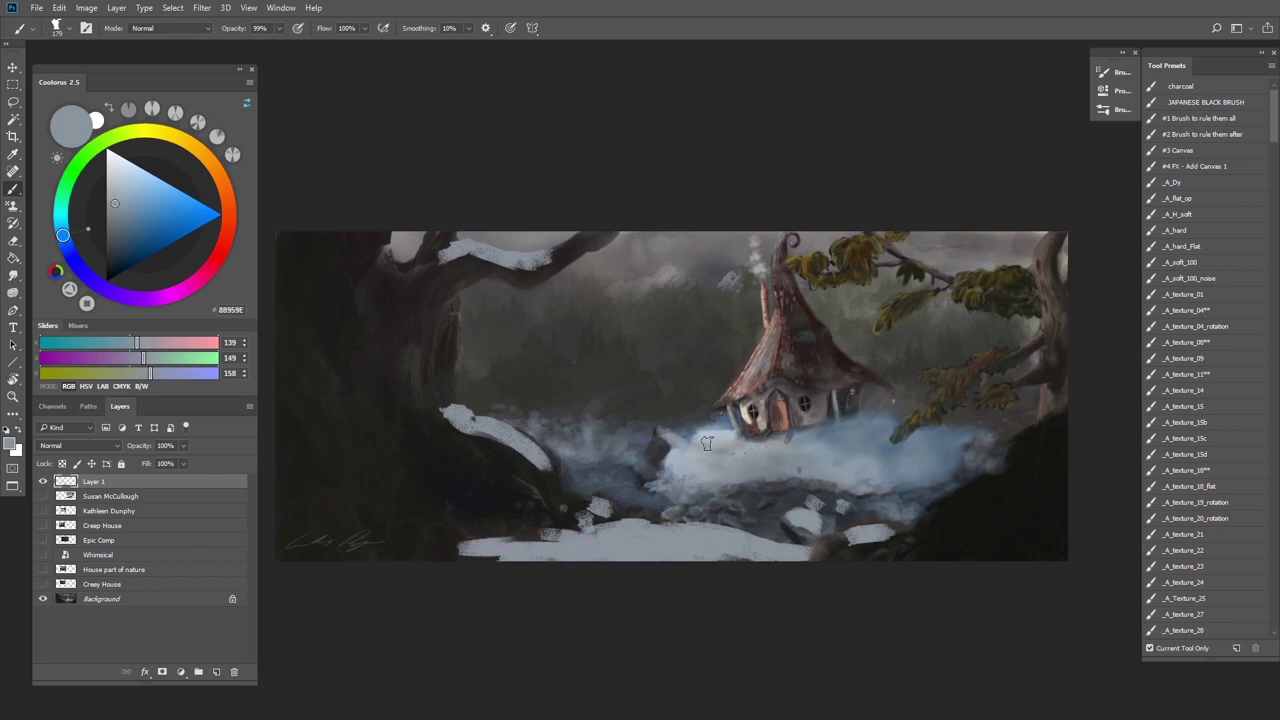
Set the brush opacity to 100% and paint lighter blue-grey snow on the ground on both sides of the cottage
{"action": "key", "text": "0"}
{"action": "left_click", "coordinate": [729, 434], "text": "alt"}
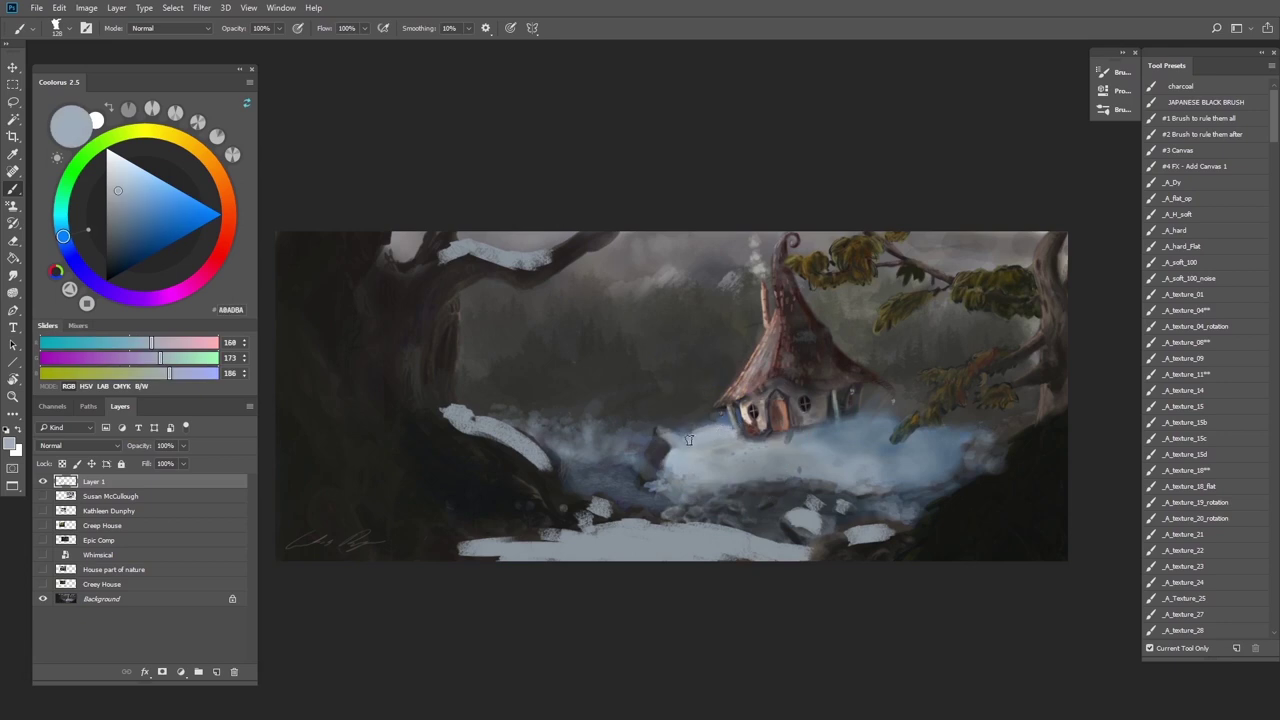
{"action": "mouse_move", "coordinate": [689, 439]}
{"action": "left_mouse_down"}
{"action": "mouse_move", "coordinate": [702, 438]}
{"action": "mouse_move", "coordinate": [666, 430]}
{"action": "left_mouse_up"}
{"action": "mouse_move", "coordinate": [870, 423]}
{"action": "left_mouse_down"}
{"action": "mouse_move", "coordinate": [948, 438]}
{"action": "mouse_move", "coordinate": [936, 437]}
{"action": "left_mouse_up"}
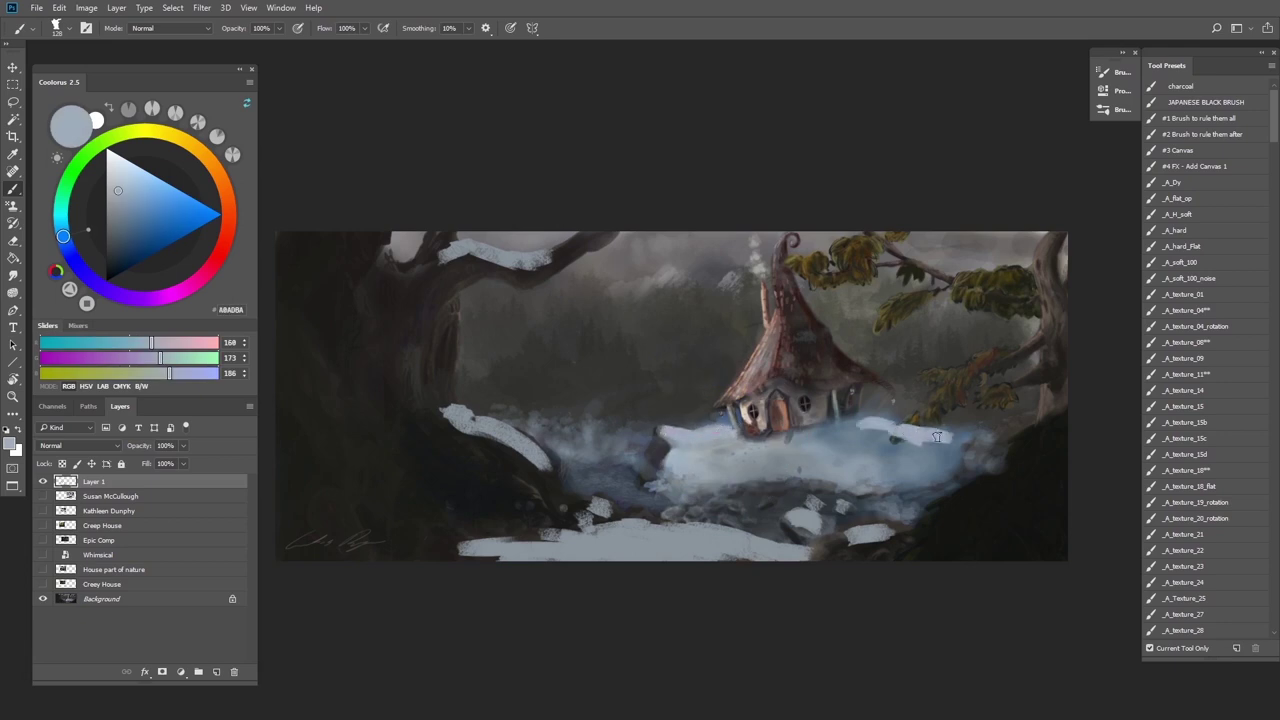
{"action": "left_click", "coordinate": [849, 435], "text": "alt"}
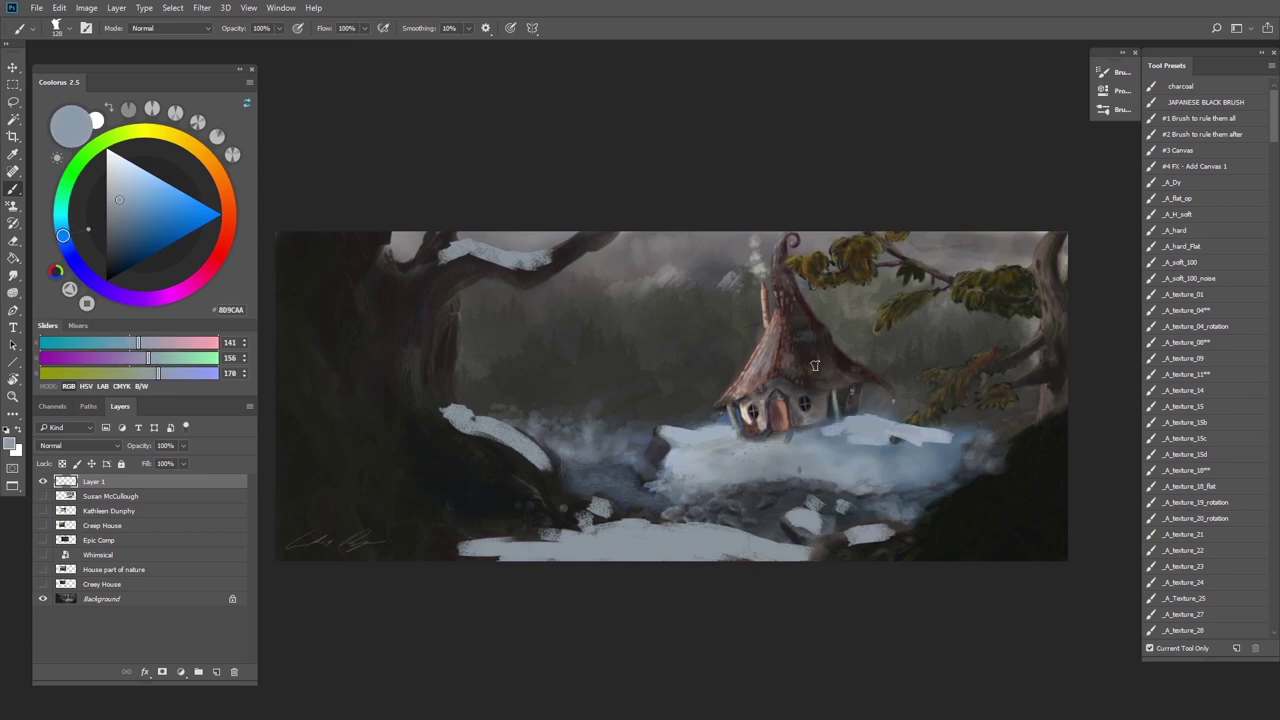
Retouch the cottage's lower walls, windows and supports with colours sampled from the cottage and the surrounding snow
{"action": "left_click", "coordinate": [850, 432], "text": "alt"}
{"action": "left_click", "coordinate": [858, 420], "text": "alt"}
{"action": "left_click", "coordinate": [857, 408], "text": "alt"}
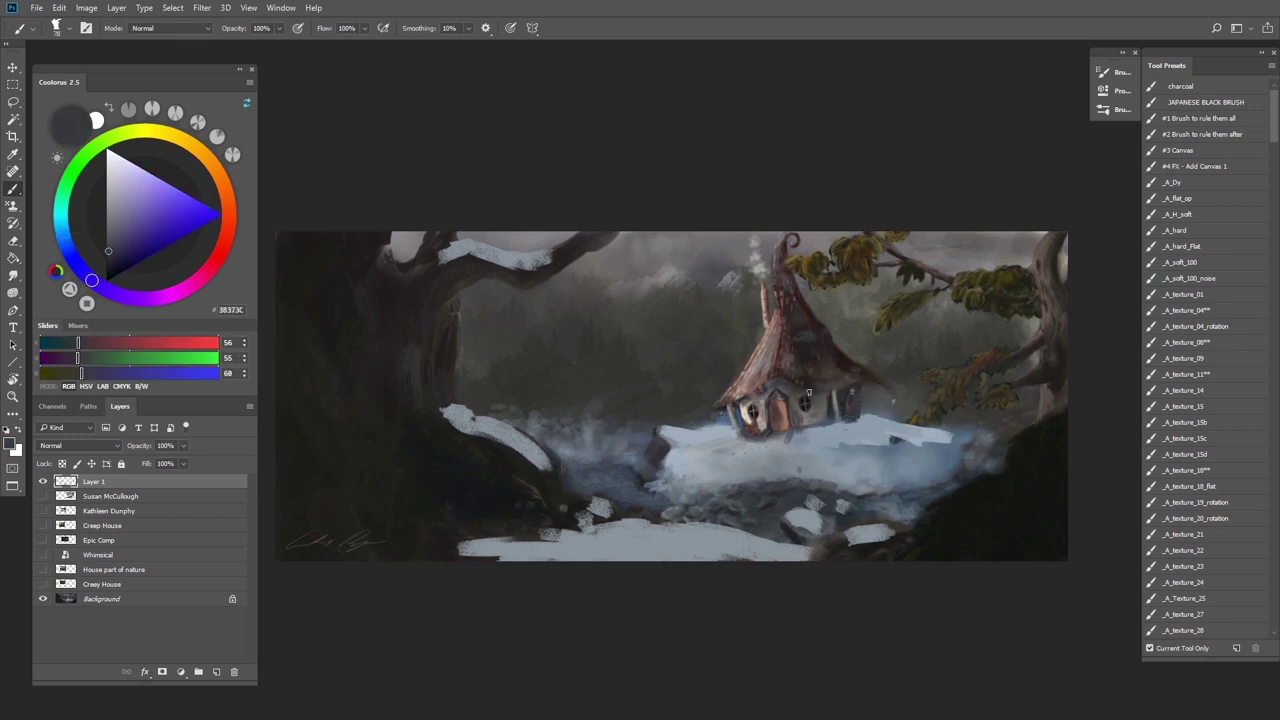
{"action": "left_click", "coordinate": [832, 405], "text": "alt"}
{"action": "left_click", "coordinate": [822, 404], "text": "alt"}
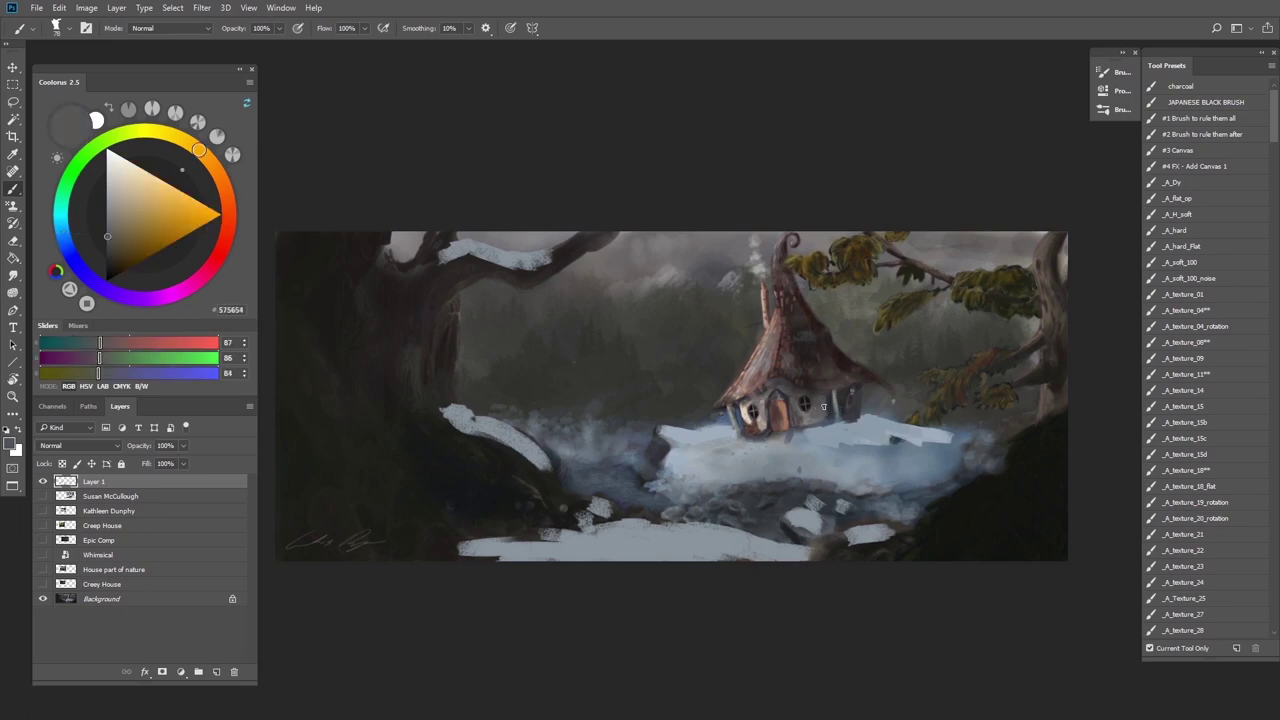
{"action": "left_click", "coordinate": [744, 412], "text": "alt"}
{"action": "left_click", "coordinate": [750, 415], "text": "alt"}
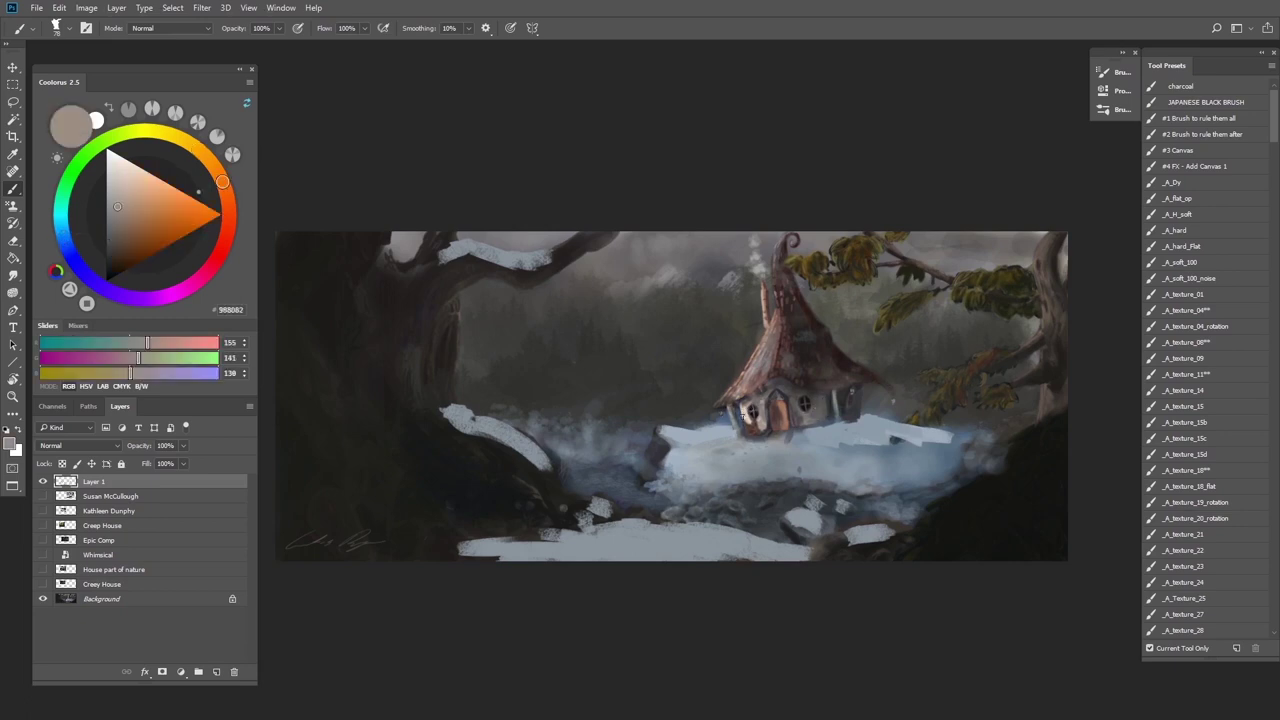
{"action": "left_click", "coordinate": [746, 412], "text": "alt"}
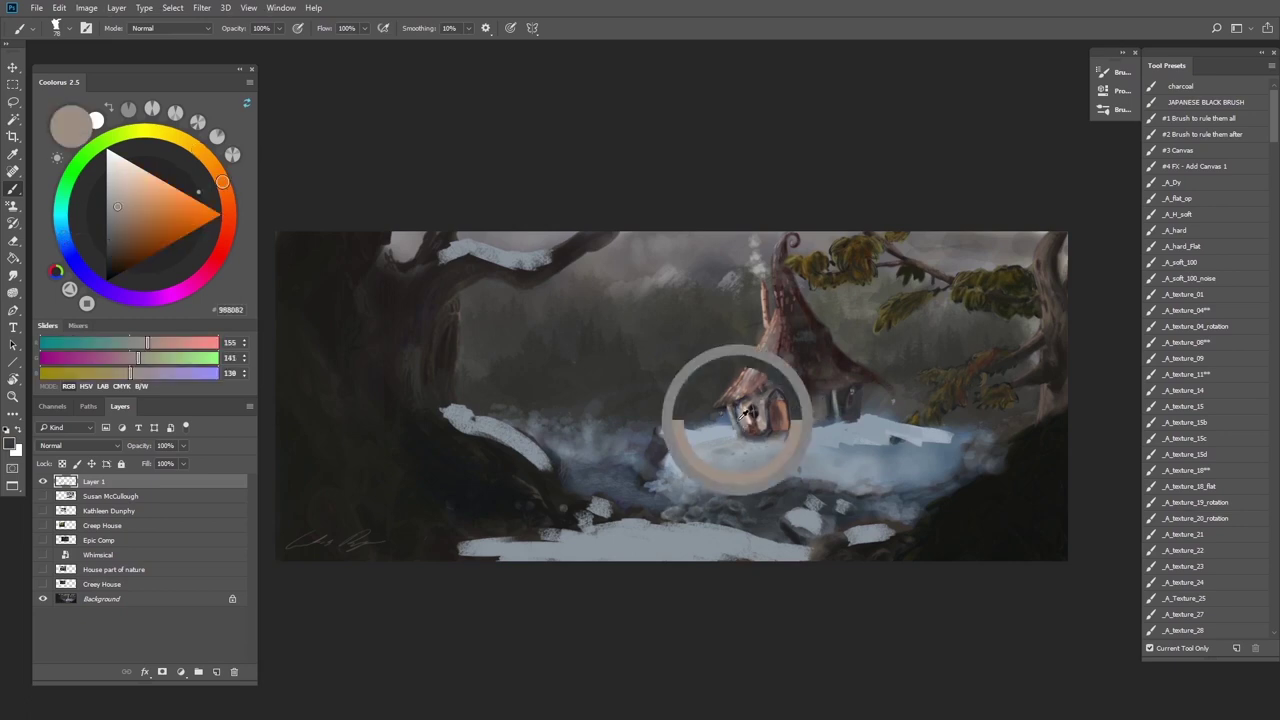
{"action": "left_click", "coordinate": [835, 418], "text": "alt"}
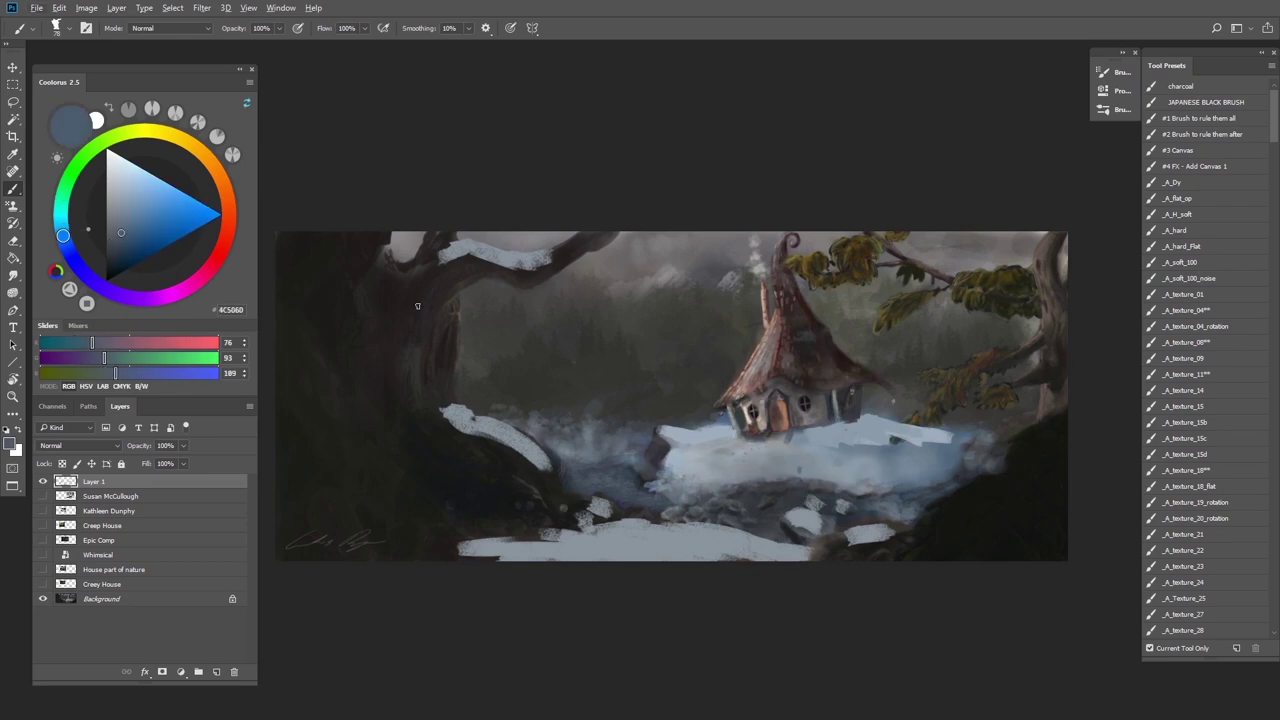
Extend the snowbank in front of and to the right of the cottage with blues sampled from the snow and mist
{"action": "left_click", "coordinate": [880, 430], "text": "alt"}
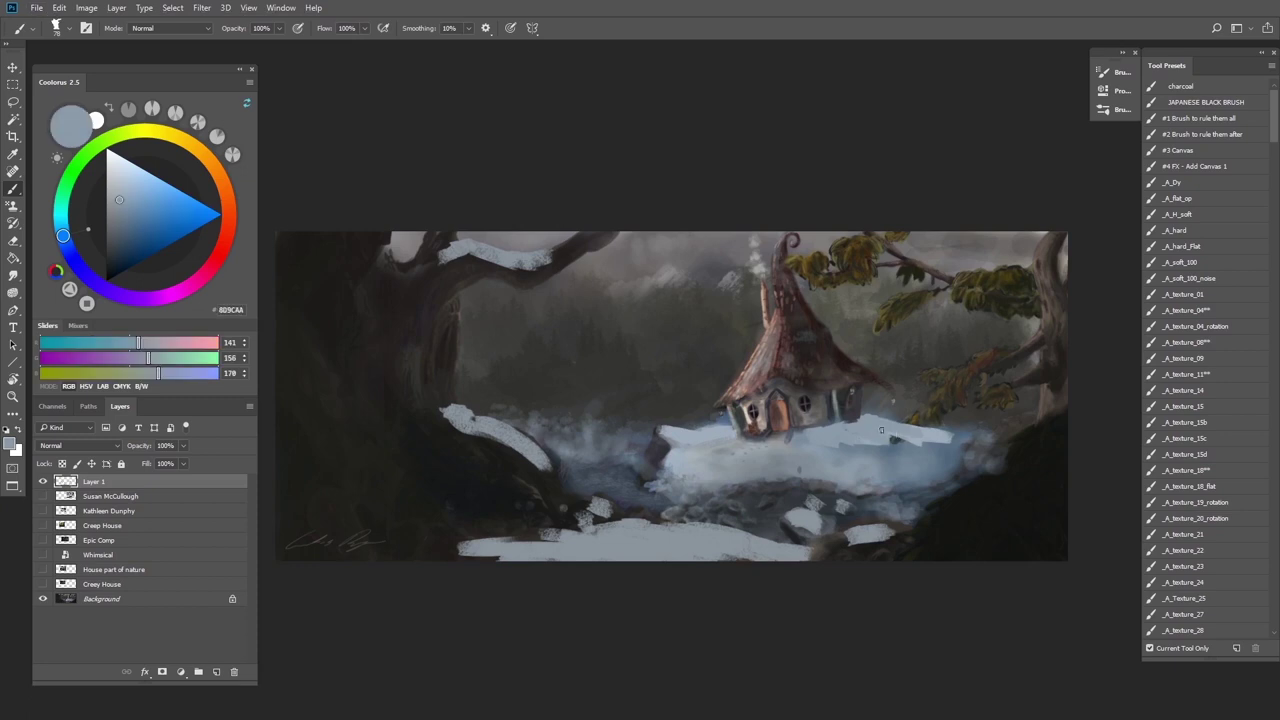
{"action": "left_click", "coordinate": [896, 445], "text": "alt"}
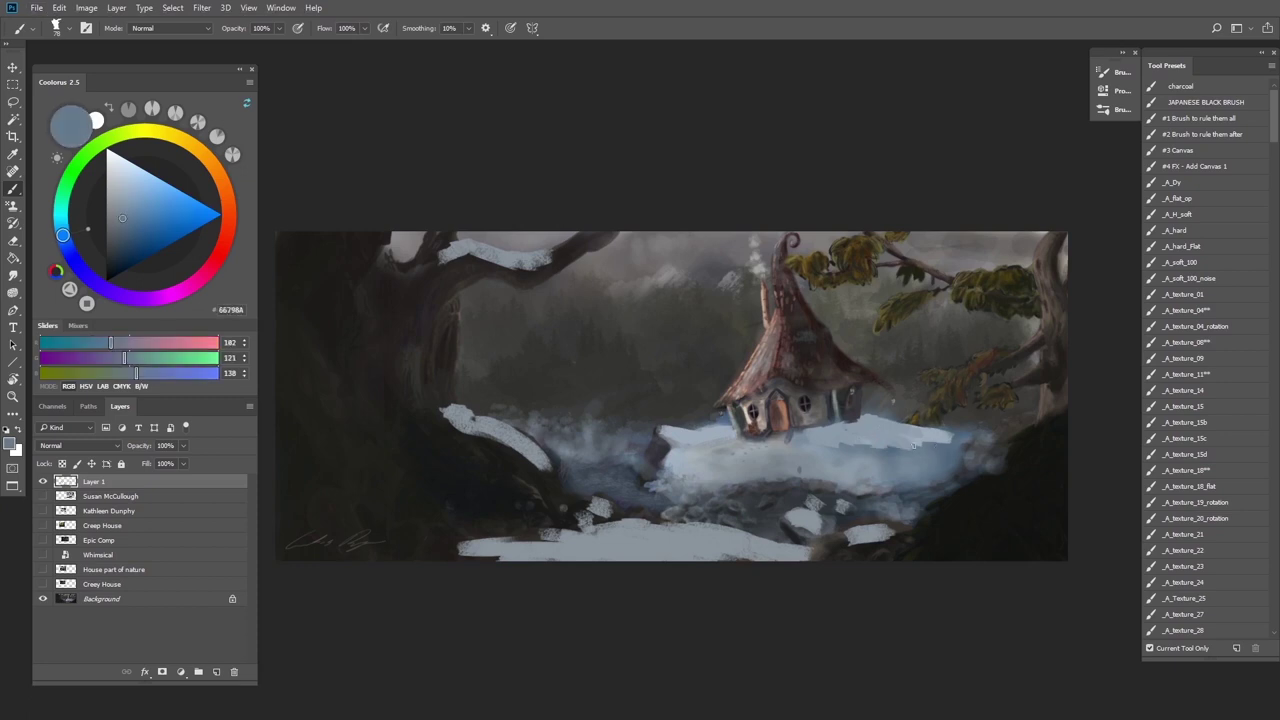
{"action": "left_click", "coordinate": [858, 446], "text": "alt"}
{"action": "left_click", "coordinate": [893, 440], "text": "alt"}
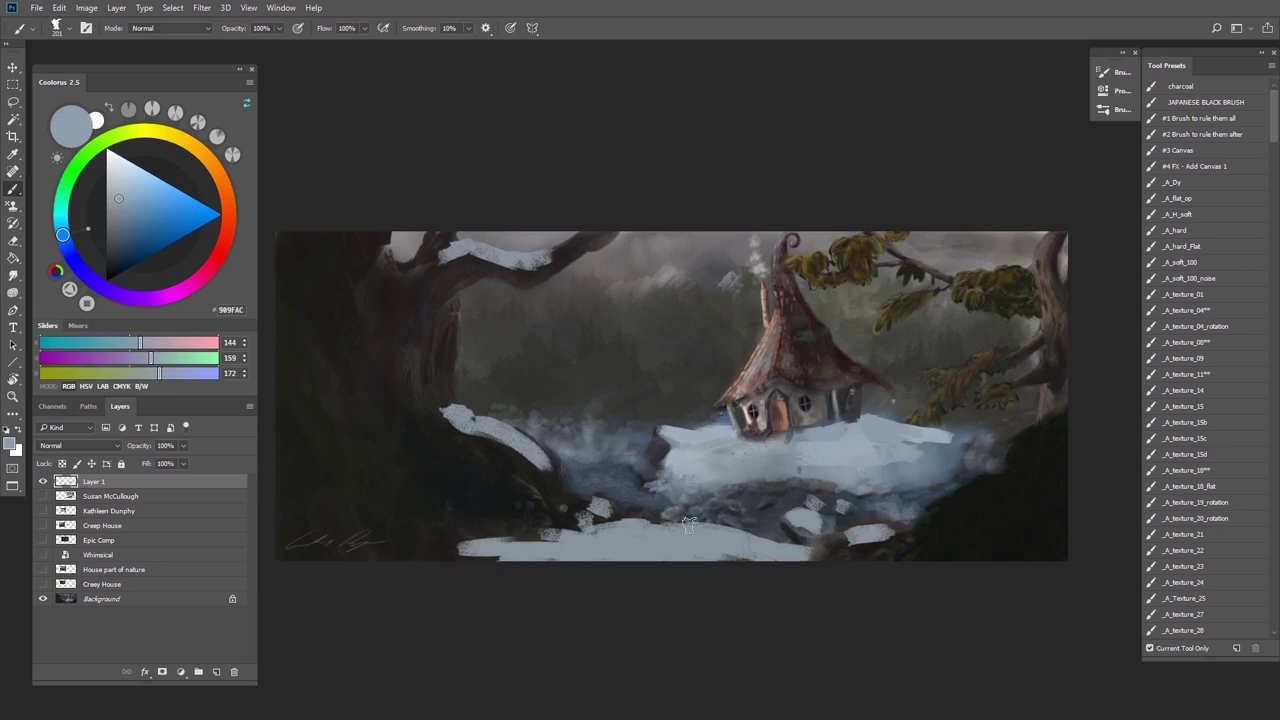
Show the two snowy-river reference paintings and place their layers above the painted snow layer
{"action": "left_click", "coordinate": [43, 497]}
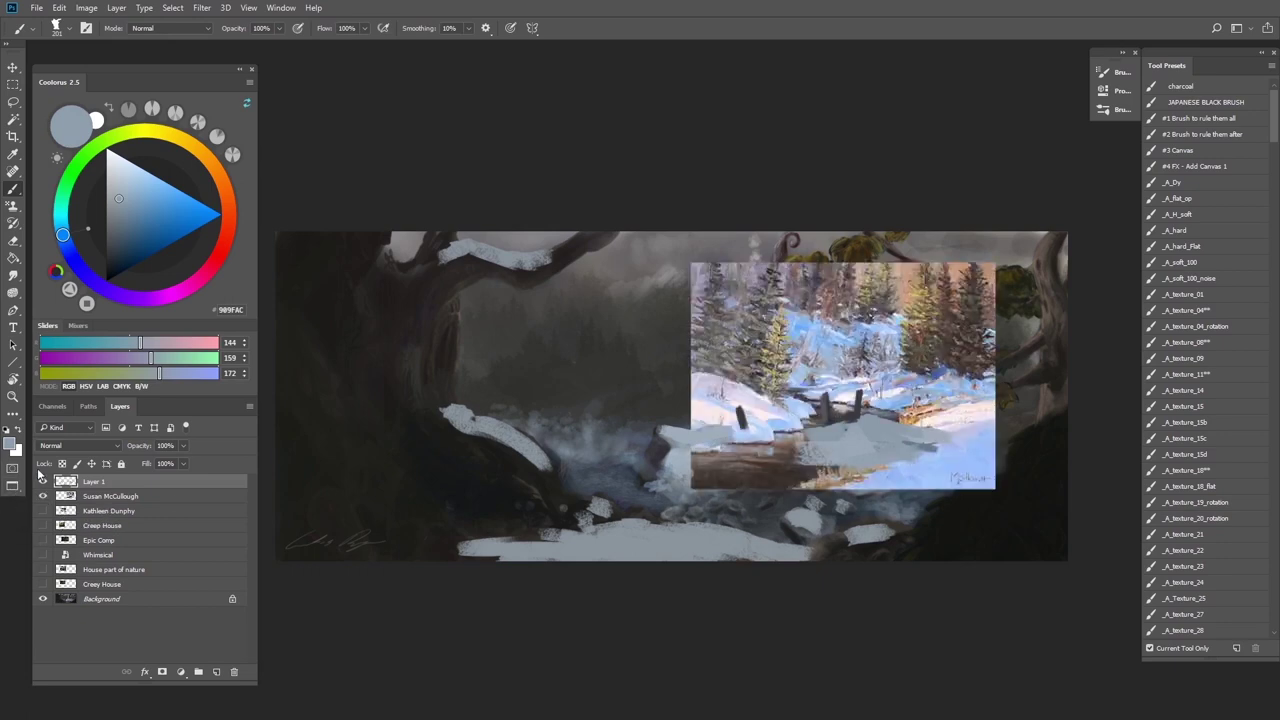
{"action": "left_click_drag", "start_coordinate": [95, 501], "coordinate": [95, 494]}
{"action": "left_click", "coordinate": [100, 513]}
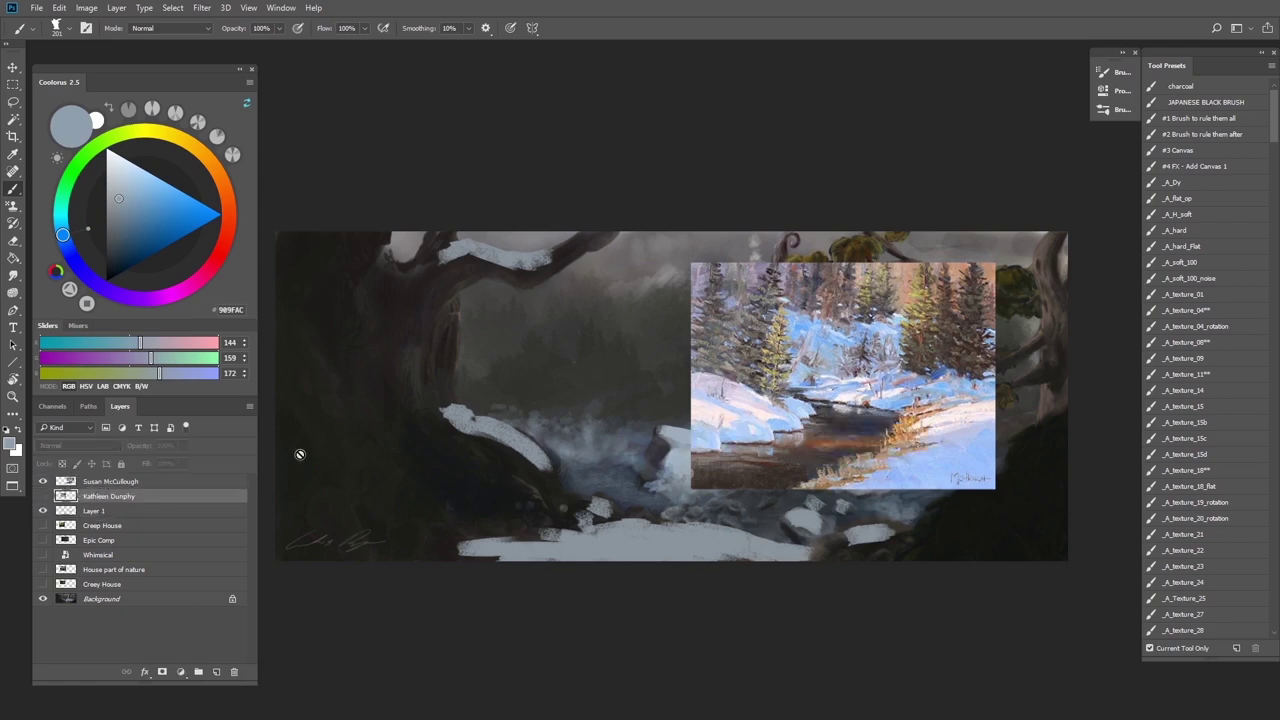
{"action": "left_click", "coordinate": [43, 496]}
Move the smaller snowy-river reference painting to the upper-left area of the canvas and return to the Brush tool
{"action": "key", "text": "ctrl+t"}
{"action": "mouse_move", "coordinate": [551, 433]}
{"action": "left_mouse_down"}
{"action": "mouse_move", "coordinate": [428, 373]}
{"action": "mouse_move", "coordinate": [391, 375]}
{"action": "left_mouse_up"}
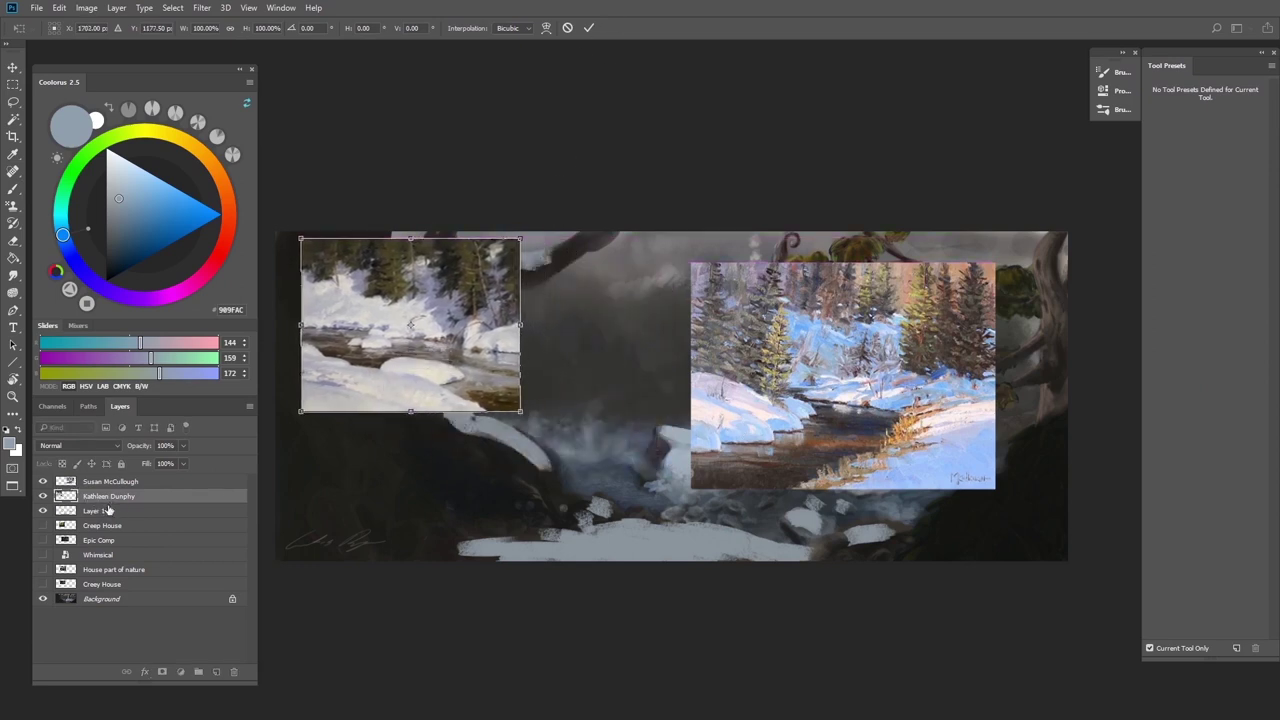
{"action": "left_click", "coordinate": [588, 27]}
{"action": "key", "text": "b"}
Move the larger snowy-river reference painting beside the smaller one, and hide both reference layers
{"action": "left_click", "coordinate": [105, 483]}
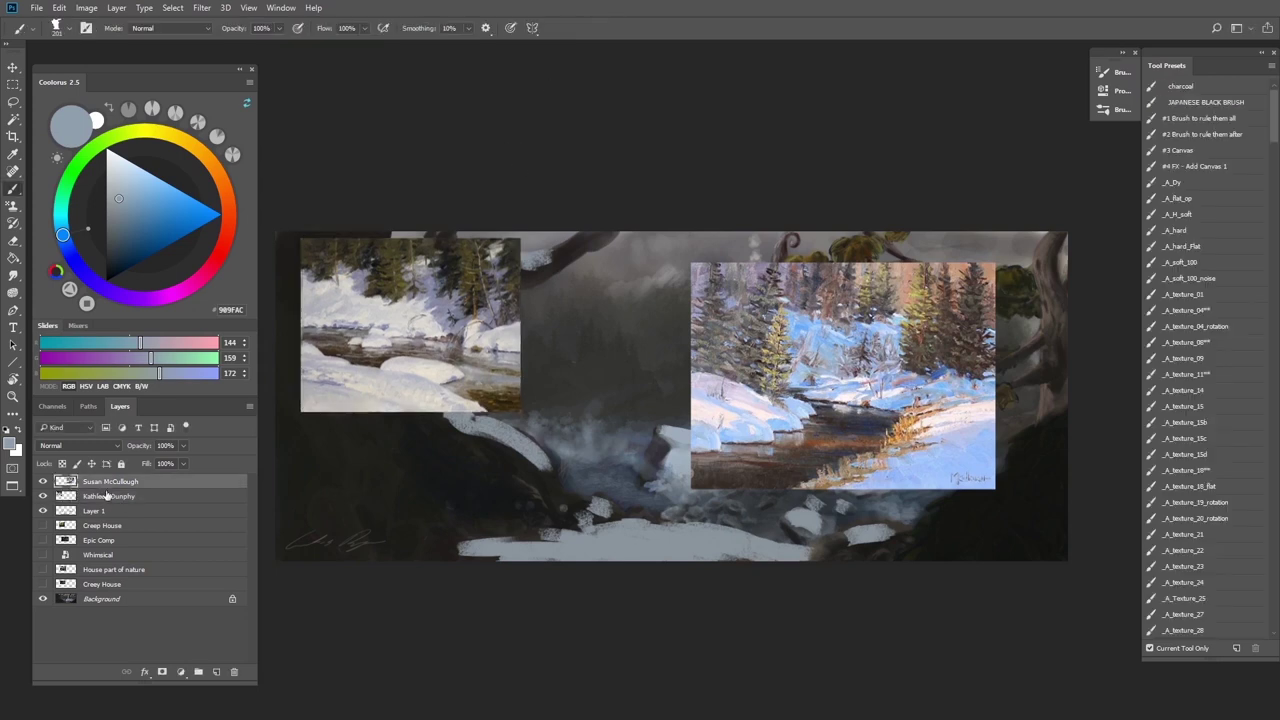
{"action": "key", "text": "ctrl+t"}
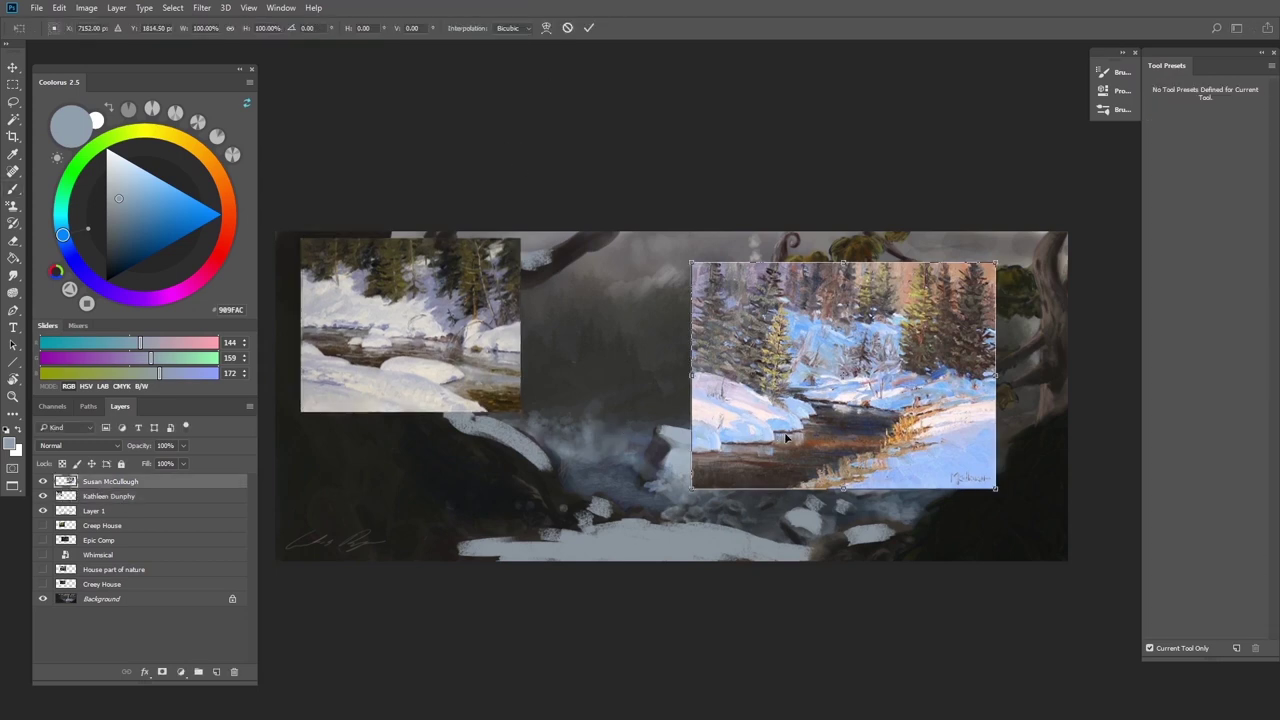
{"action": "mouse_move", "coordinate": [790, 440]}
{"action": "left_mouse_down"}
{"action": "mouse_move", "coordinate": [607, 418]}
{"action": "mouse_move", "coordinate": [630, 418]}
{"action": "left_mouse_up"}
{"action": "left_click", "coordinate": [589, 28]}
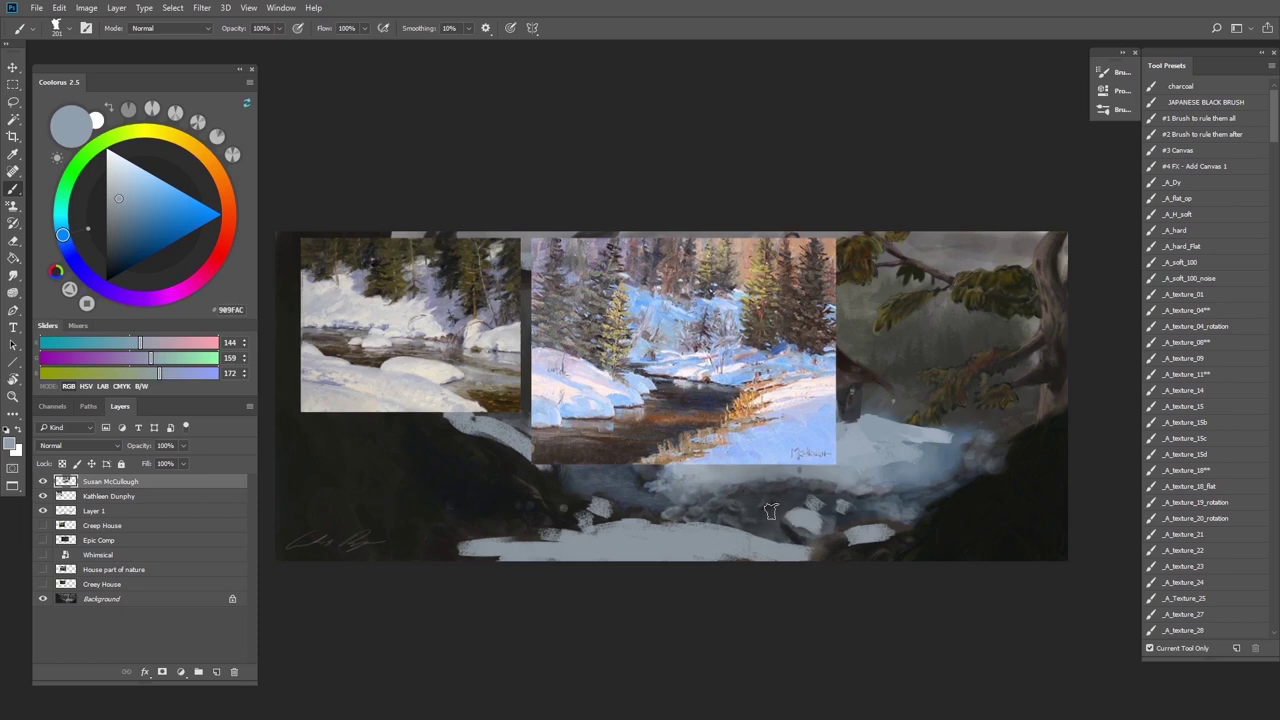
{"action": "left_click", "coordinate": [42, 496]}
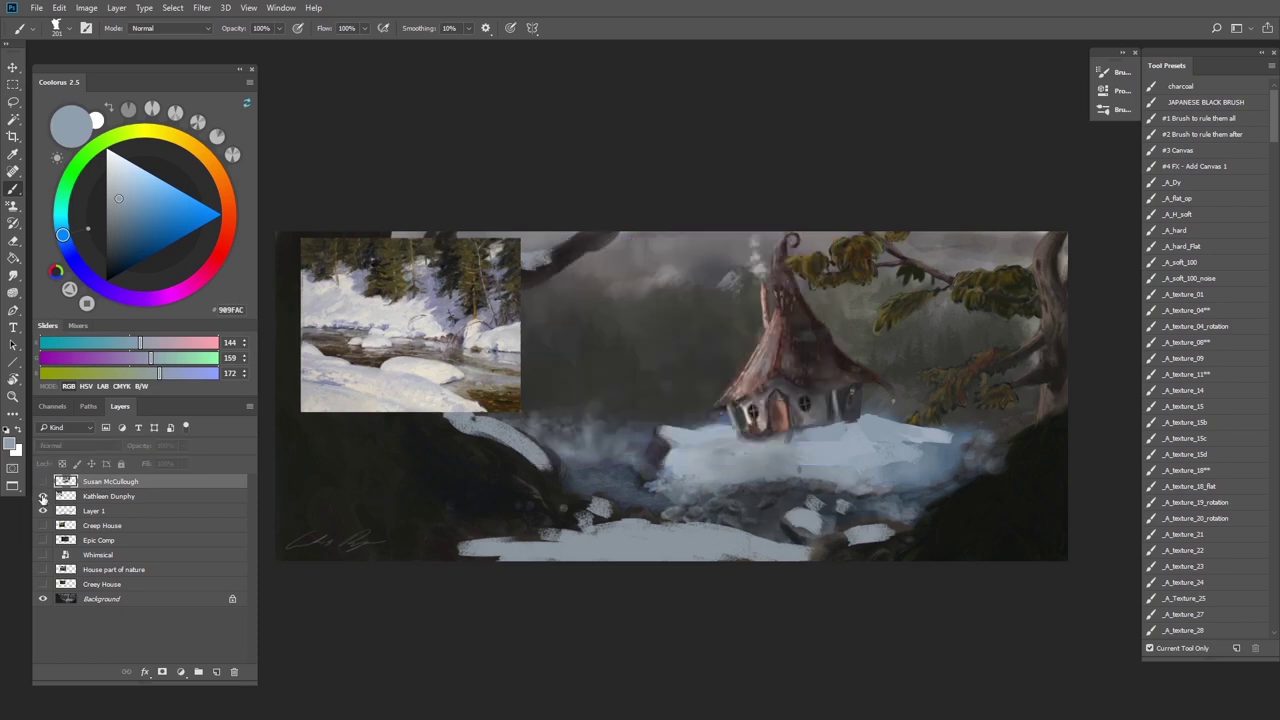
{"action": "left_click", "coordinate": [42, 496]}
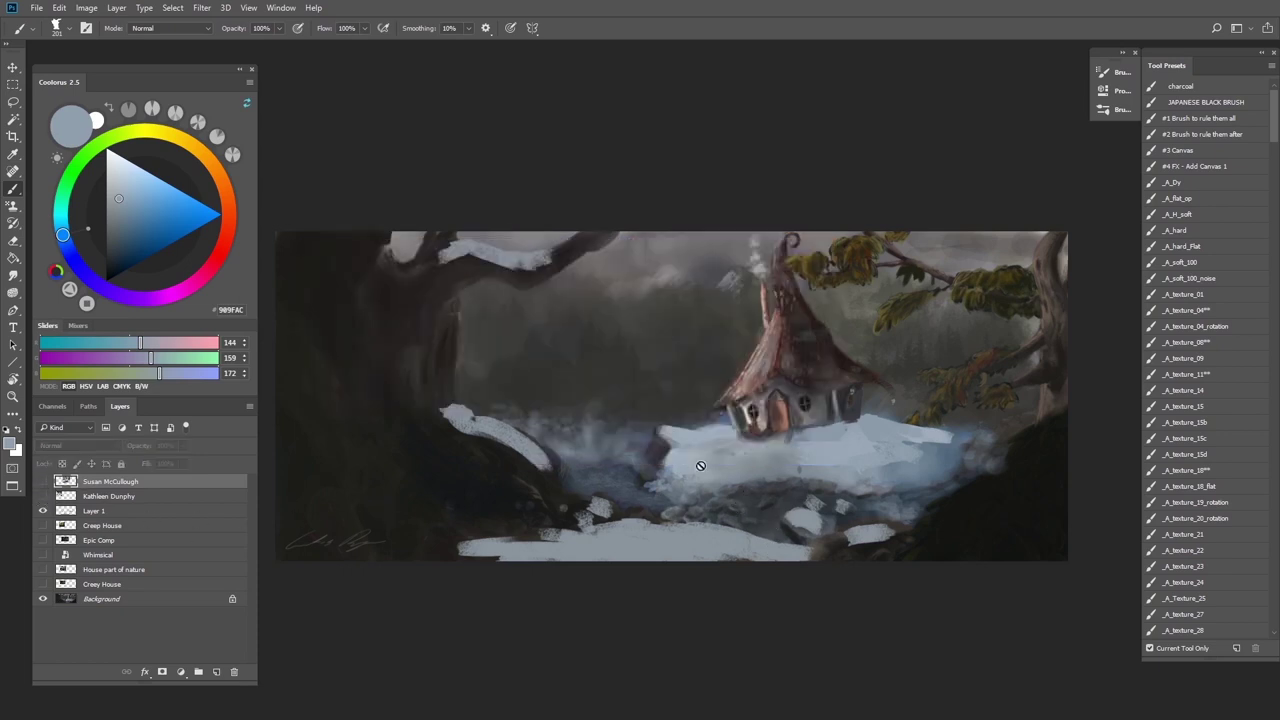
Lasso the cottage and its surrounding ground on the Background layer and copy the selection to a new layer
{"action": "key", "text": "l"}
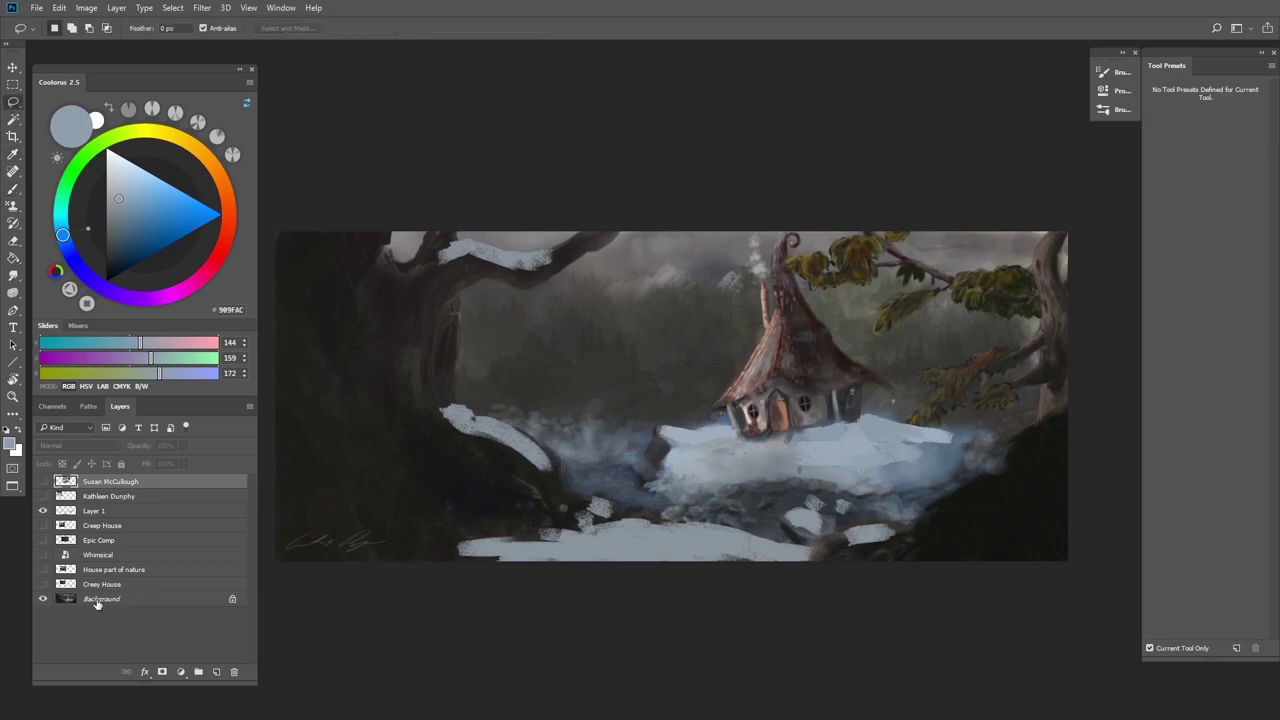
{"action": "left_click", "coordinate": [97, 601]}
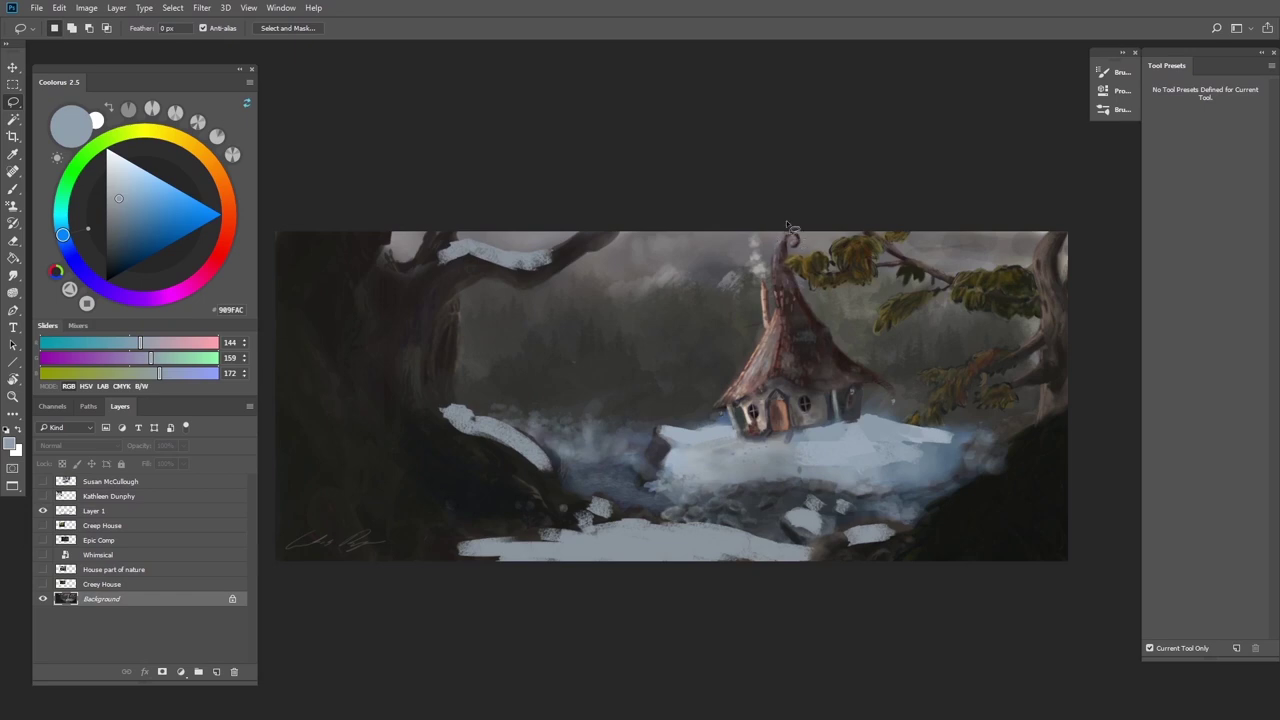
{"action": "mouse_move", "coordinate": [808, 288]}
{"action": "left_mouse_down"}
{"action": "mouse_move", "coordinate": [884, 374]}
{"action": "mouse_move", "coordinate": [893, 398]}
{"action": "mouse_move", "coordinate": [866, 400]}
{"action": "mouse_move", "coordinate": [873, 412]}
{"action": "mouse_move", "coordinate": [990, 426]}
{"action": "mouse_move", "coordinate": [982, 473]}
{"action": "mouse_move", "coordinate": [909, 520]}
{"action": "mouse_move", "coordinate": [842, 522]}
{"action": "mouse_move", "coordinate": [845, 507]}
{"action": "mouse_move", "coordinate": [799, 495]}
{"action": "mouse_move", "coordinate": [654, 505]}
{"action": "mouse_move", "coordinate": [631, 477]}
{"action": "mouse_move", "coordinate": [650, 433]}
{"action": "mouse_move", "coordinate": [731, 421]}
{"action": "mouse_move", "coordinate": [714, 402]}
{"action": "mouse_move", "coordinate": [764, 332]}
{"action": "mouse_move", "coordinate": [789, 236]}
{"action": "left_mouse_up"}
{"action": "right_click", "coordinate": [806, 393]}
{"action": "left_click", "coordinate": [845, 508]}
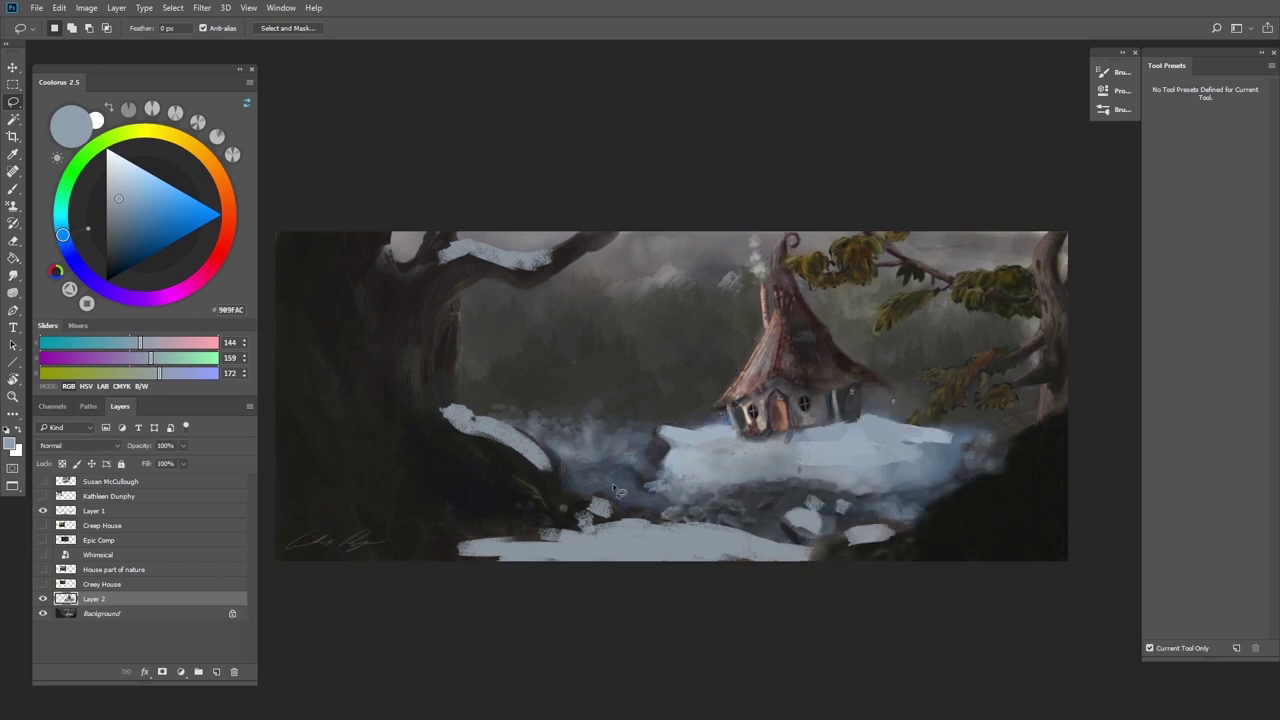
Scale the copied cottage down to about 76% and position it over the lower part of the original cottage
{"action": "key", "text": "ctrl+t"}
{"action": "left_click_drag", "start_coordinate": [630, 233], "coordinate": [718, 302]}
{"action": "left_click_drag", "start_coordinate": [784, 467], "coordinate": [731, 448]}
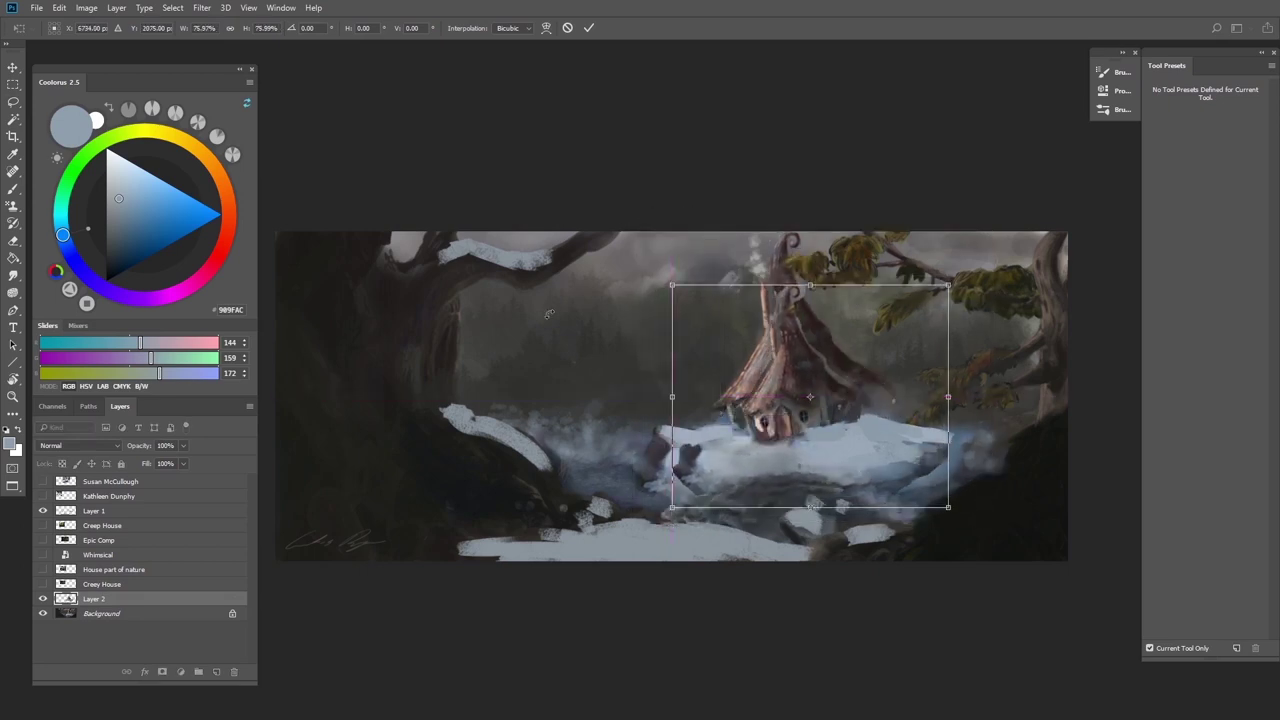
{"action": "left_click", "coordinate": [588, 27]}
Place the cottage copy's layer directly above the painted snow layer and nudge the copy slightly to the right
{"action": "key", "text": "l"}
{"action": "left_click_drag", "start_coordinate": [100, 526], "coordinate": [88, 510]}
{"action": "key", "text": "ctrl+t"}
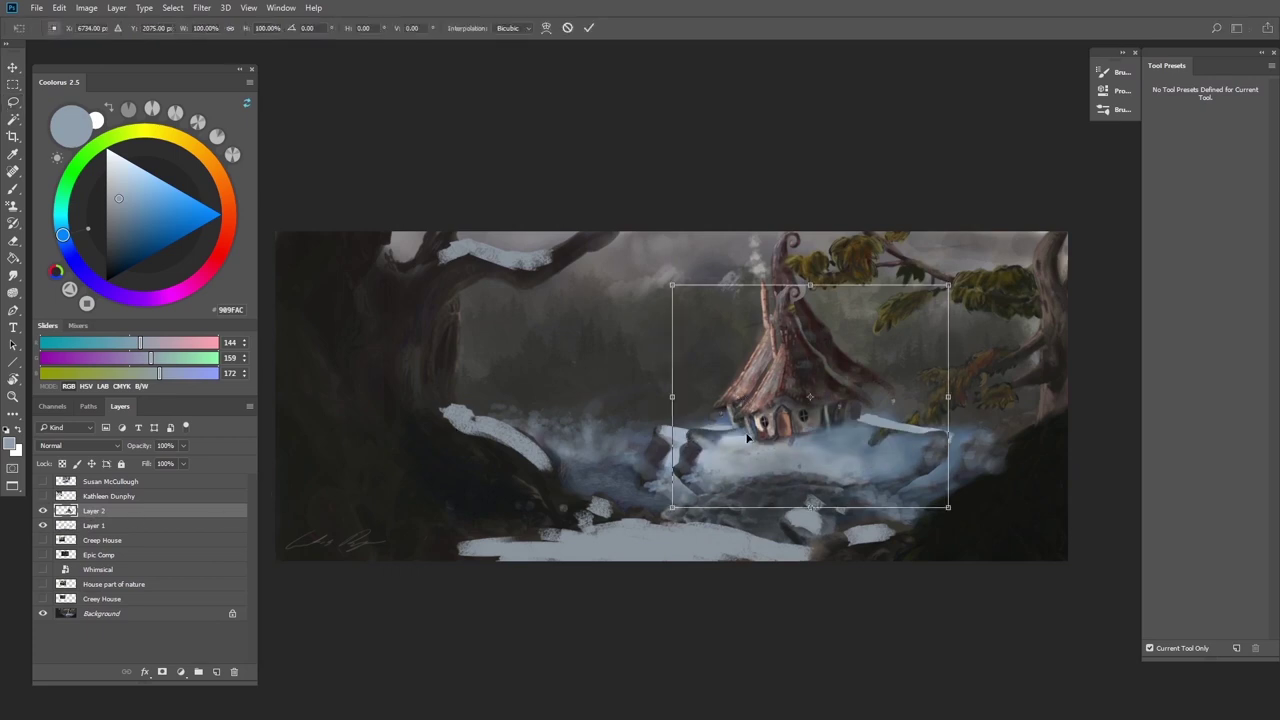
{"action": "key", "text": "Return"}
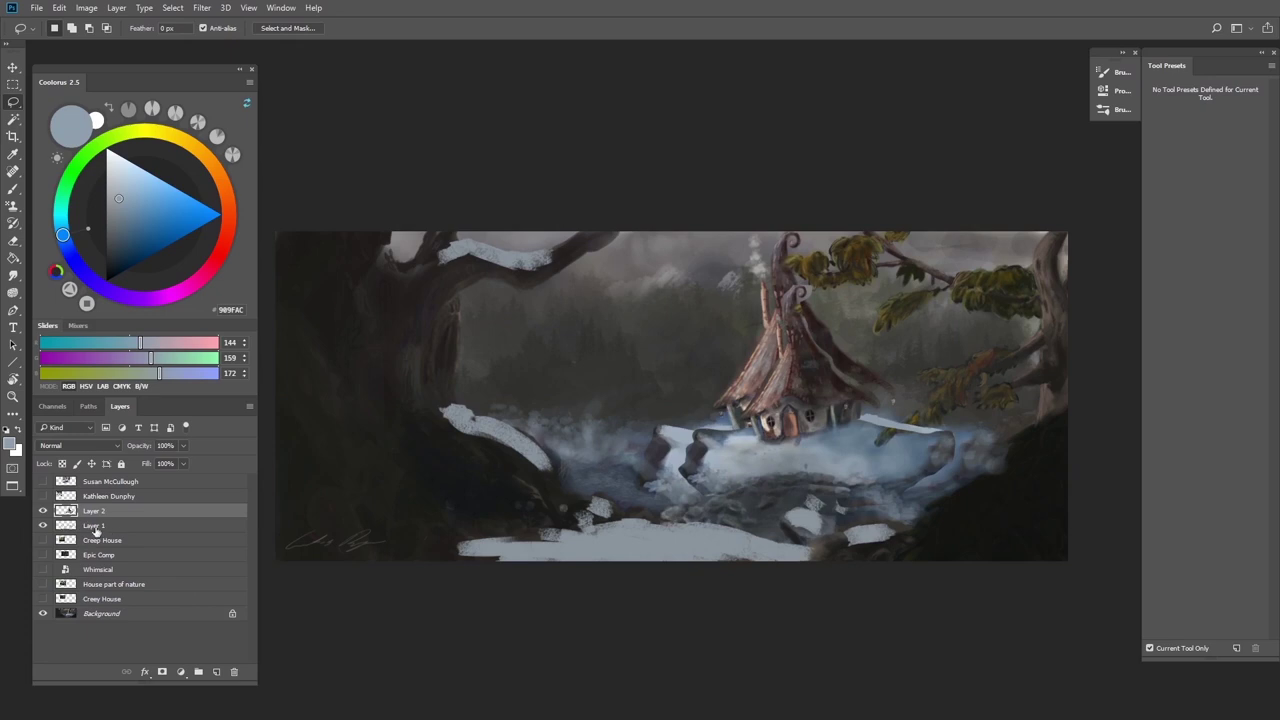
On Layer 1, brush sampled dark forest tones over the original cottage's roof showing at the copy's right side
{"action": "left_click", "coordinate": [93, 525]}
{"action": "key", "text": "b"}
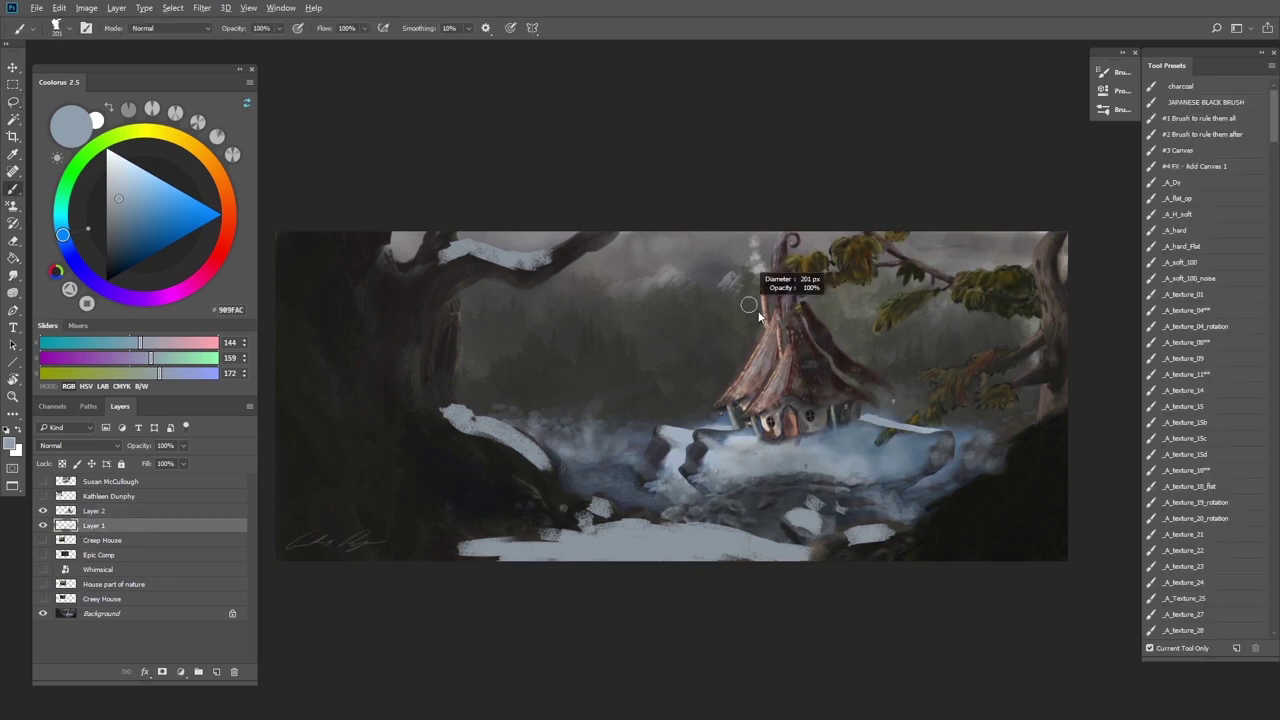
{"action": "left_click", "coordinate": [758, 316], "text": "alt"}
{"action": "left_click", "coordinate": [826, 330], "text": "alt"}
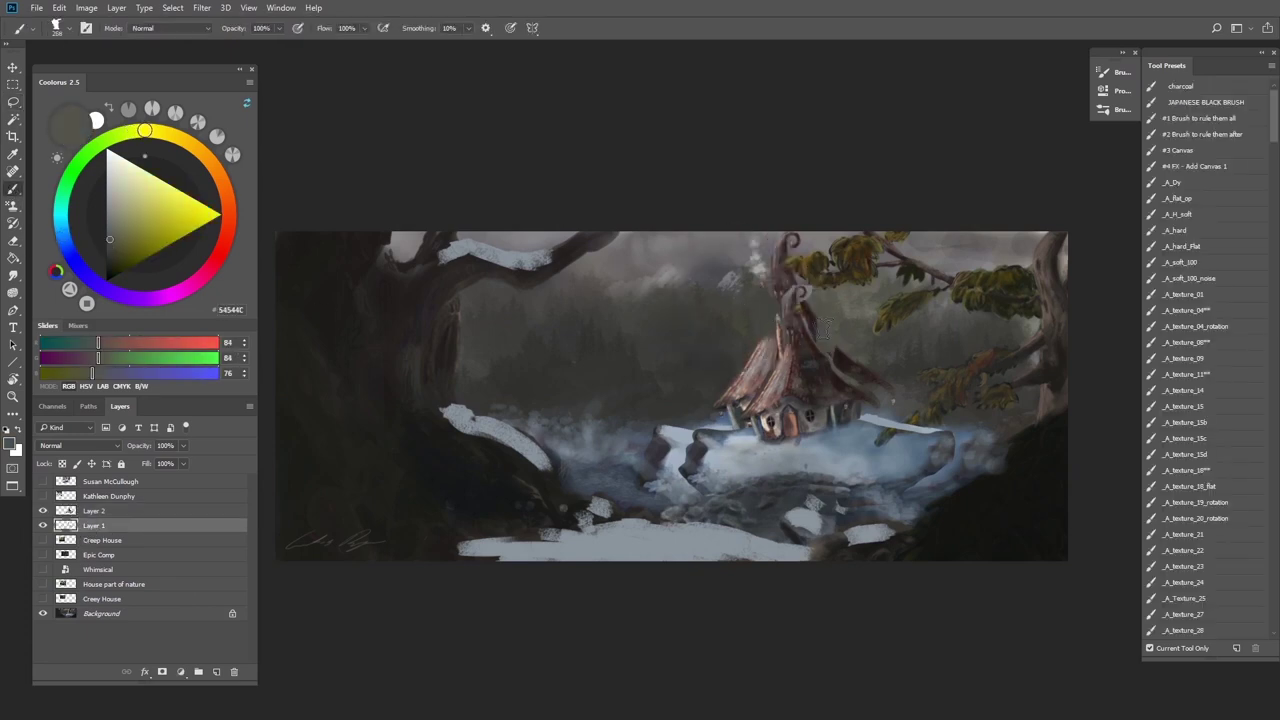
{"action": "left_click", "coordinate": [870, 375], "text": "alt"}
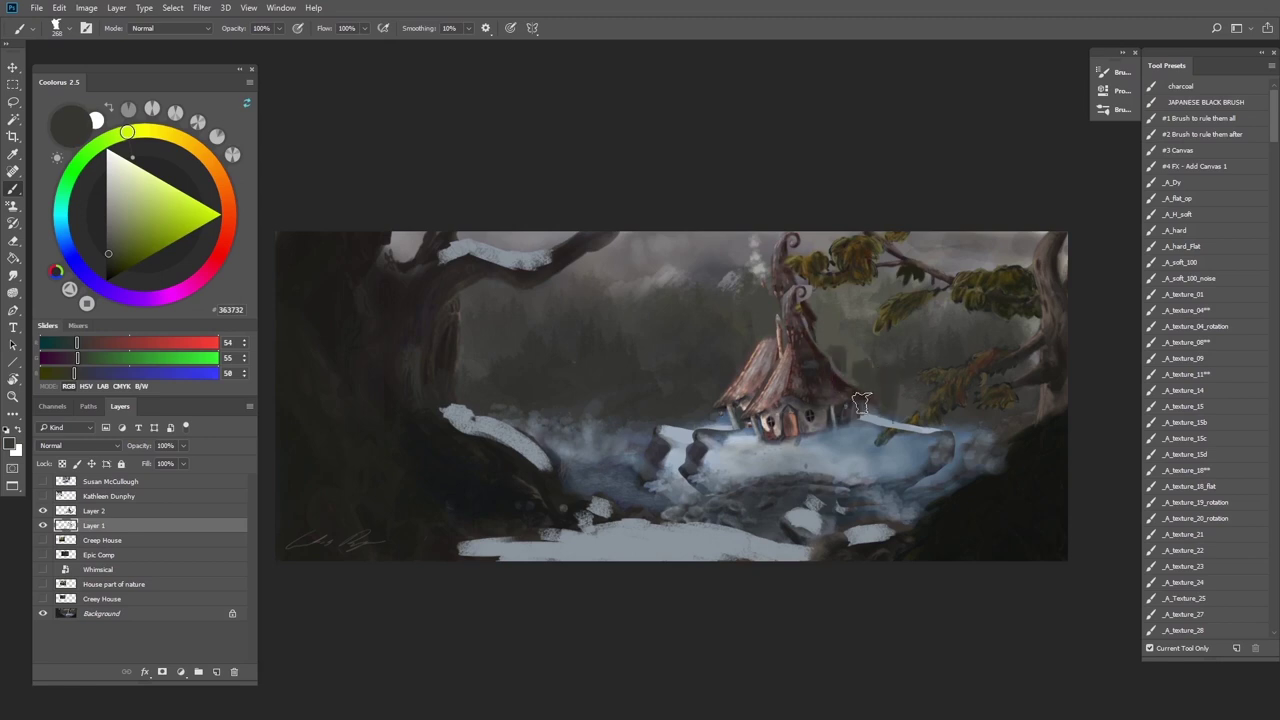
Paint out the original cottage's curled spire and chimney smoke with colours sampled from the surrounding sky and distant forest
{"action": "left_click", "coordinate": [768, 240], "text": "alt"}
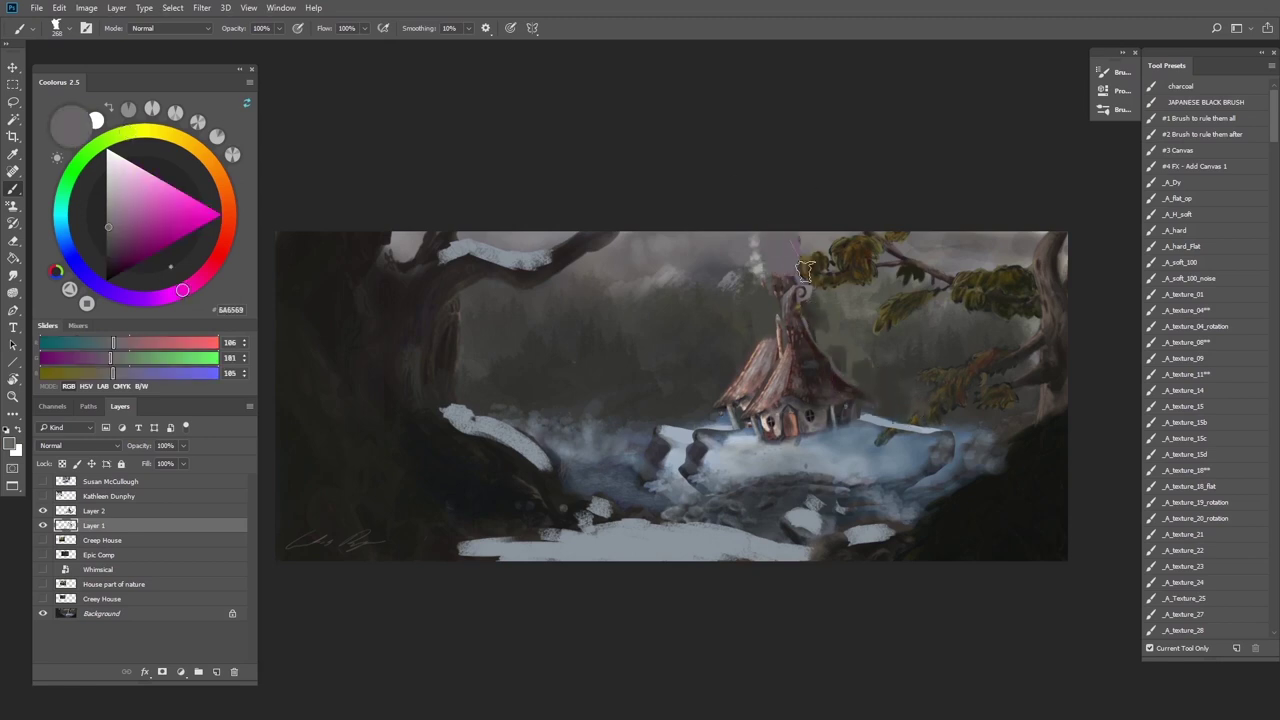
{"action": "left_click", "coordinate": [748, 262], "text": "alt"}
{"action": "mouse_move", "coordinate": [805, 271]}
{"action": "left_mouse_down"}
{"action": "mouse_move", "coordinate": [804, 248]}
{"action": "mouse_move", "coordinate": [858, 246]}
{"action": "left_mouse_up"}
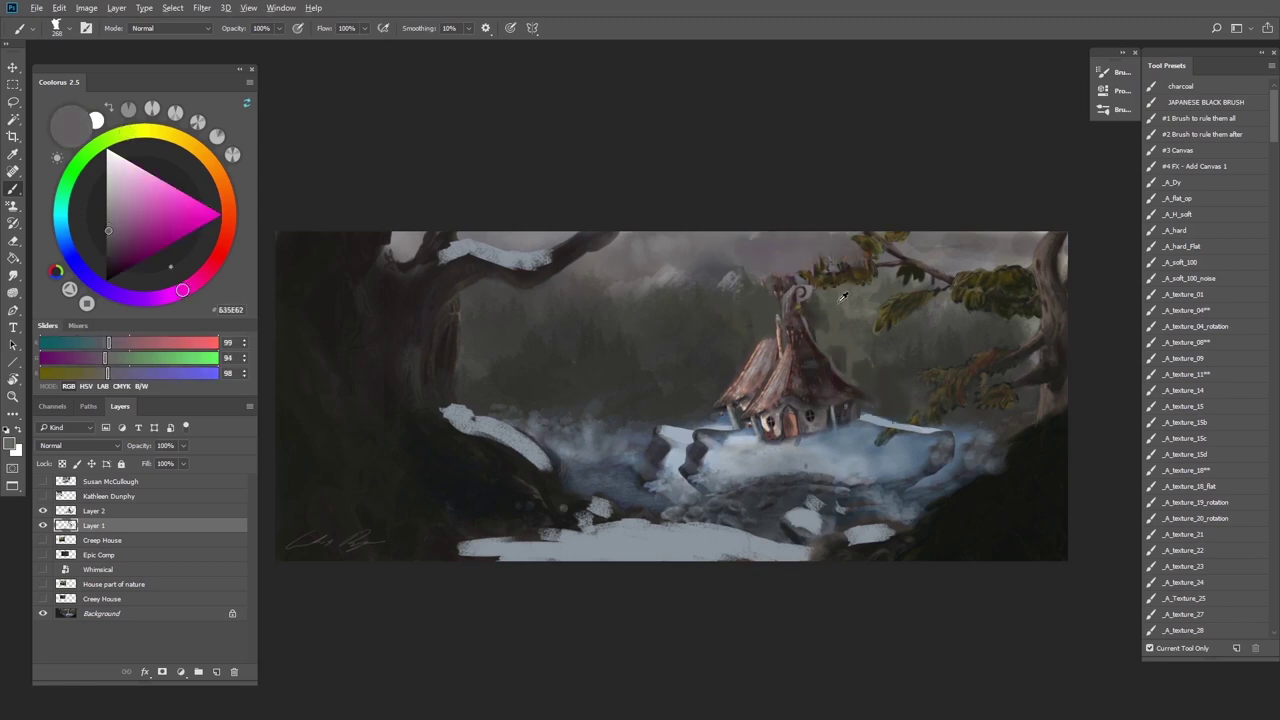
{"action": "left_click", "coordinate": [843, 297], "text": "alt"}
{"action": "mouse_move", "coordinate": [785, 278]}
{"action": "left_mouse_down"}
{"action": "mouse_move", "coordinate": [744, 262]}
{"action": "mouse_move", "coordinate": [771, 285]}
{"action": "mouse_move", "coordinate": [742, 299]}
{"action": "left_mouse_up"}
{"action": "left_click", "coordinate": [744, 263], "text": "alt"}
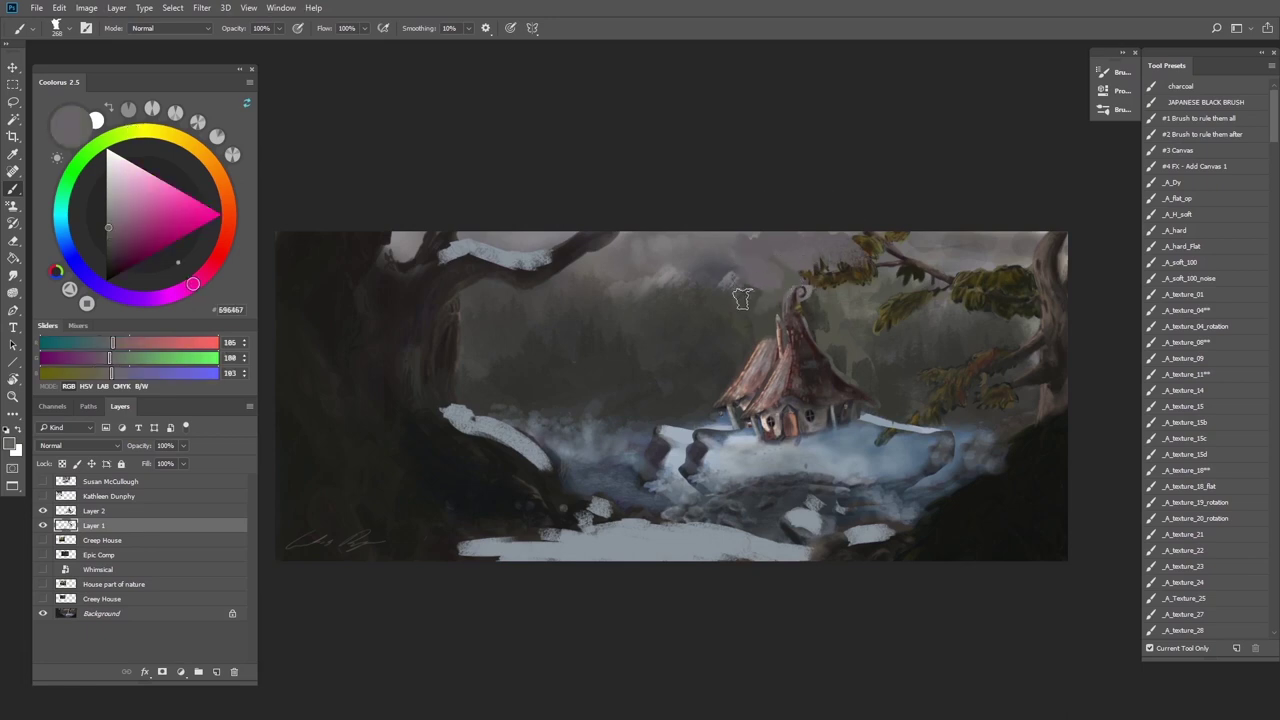
{"action": "left_click", "coordinate": [741, 298], "text": "alt"}
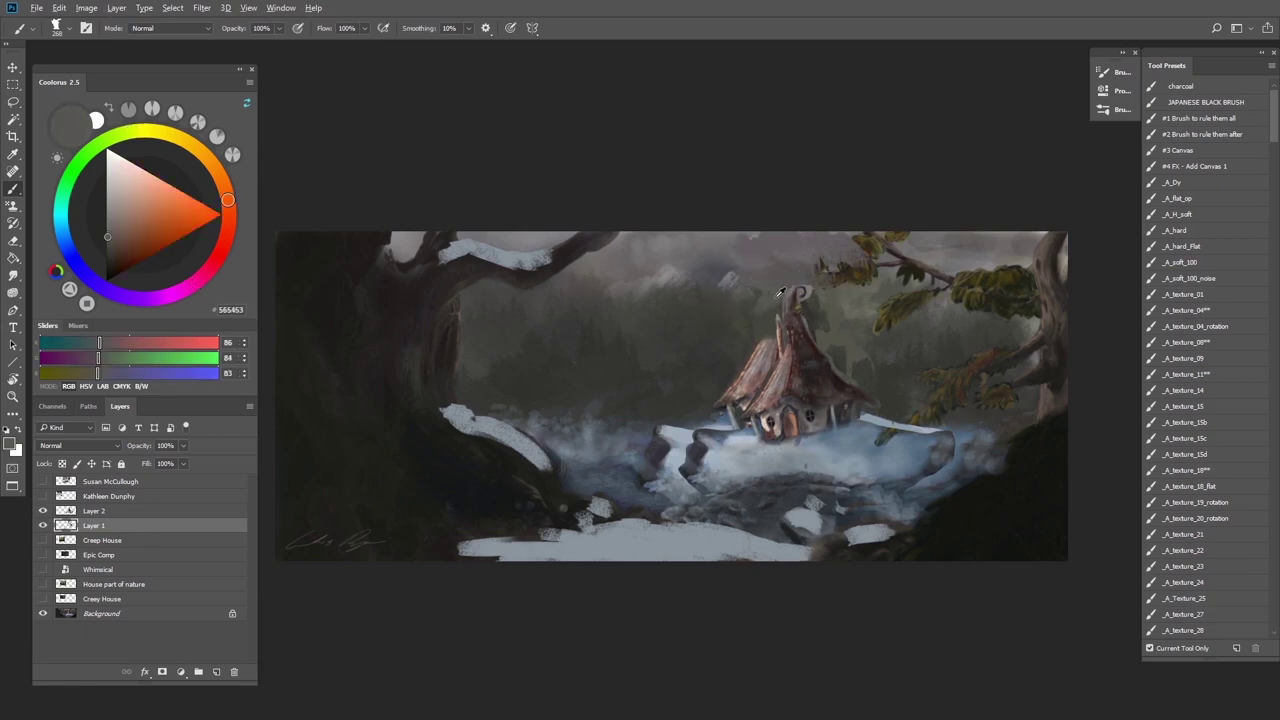
{"action": "left_click", "coordinate": [825, 303], "text": "alt"}
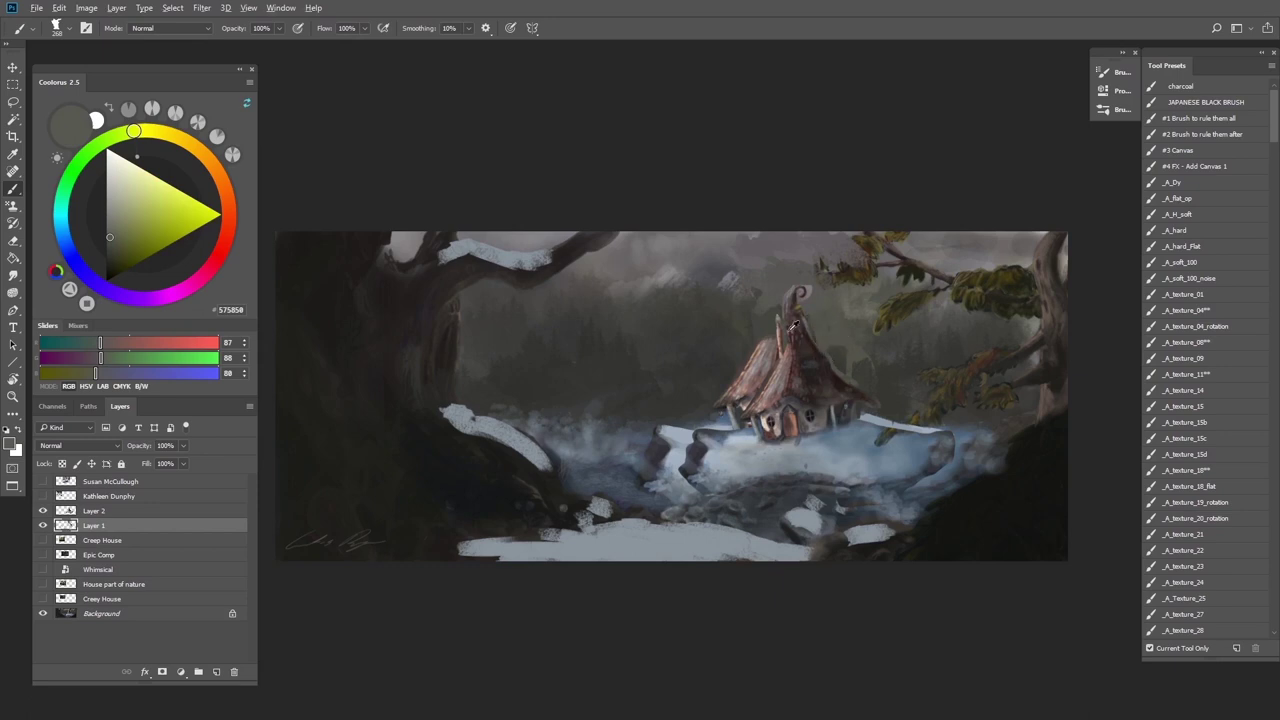
Cover the remaining original roof edges and the snowy ledge left of the cottage copy with sampled dark background tones
{"action": "left_click", "coordinate": [795, 325], "text": "alt"}
{"action": "left_click", "coordinate": [840, 348], "text": "alt"}
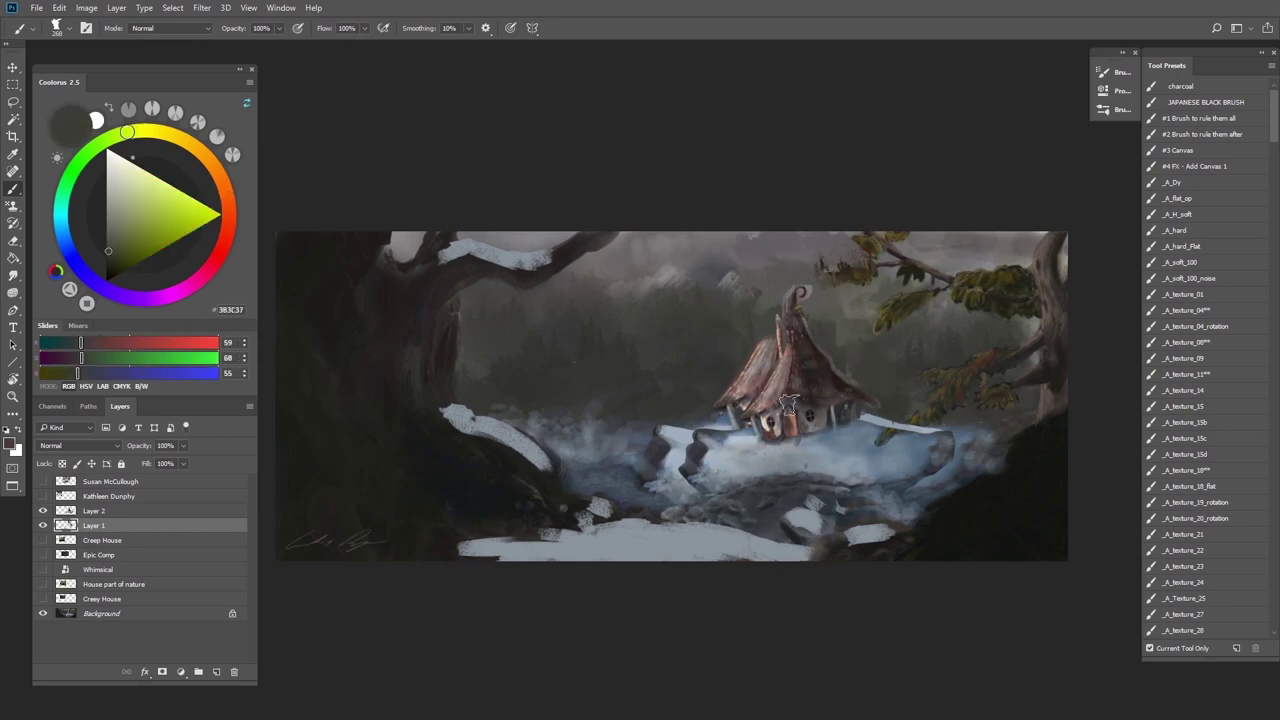
{"action": "left_click", "coordinate": [734, 368], "text": "alt"}
{"action": "mouse_move", "coordinate": [768, 348]}
{"action": "left_mouse_down"}
{"action": "mouse_move", "coordinate": [735, 396]}
{"action": "mouse_move", "coordinate": [728, 383]}
{"action": "mouse_move", "coordinate": [730, 401]}
{"action": "mouse_move", "coordinate": [744, 399]}
{"action": "mouse_move", "coordinate": [702, 407]}
{"action": "mouse_move", "coordinate": [704, 422]}
{"action": "mouse_move", "coordinate": [683, 415]}
{"action": "mouse_move", "coordinate": [736, 411]}
{"action": "mouse_move", "coordinate": [644, 438]}
{"action": "mouse_move", "coordinate": [665, 441]}
{"action": "mouse_move", "coordinate": [649, 434]}
{"action": "mouse_move", "coordinate": [679, 420]}
{"action": "mouse_move", "coordinate": [680, 446]}
{"action": "mouse_move", "coordinate": [660, 465]}
{"action": "mouse_move", "coordinate": [680, 450]}
{"action": "mouse_move", "coordinate": [652, 428]}
{"action": "left_mouse_up"}
{"action": "left_click", "coordinate": [722, 380], "text": "alt"}
{"action": "left_click", "coordinate": [710, 410], "text": "alt"}
{"action": "left_click", "coordinate": [645, 439], "text": "alt"}
{"action": "left_click", "coordinate": [679, 421], "text": "alt"}
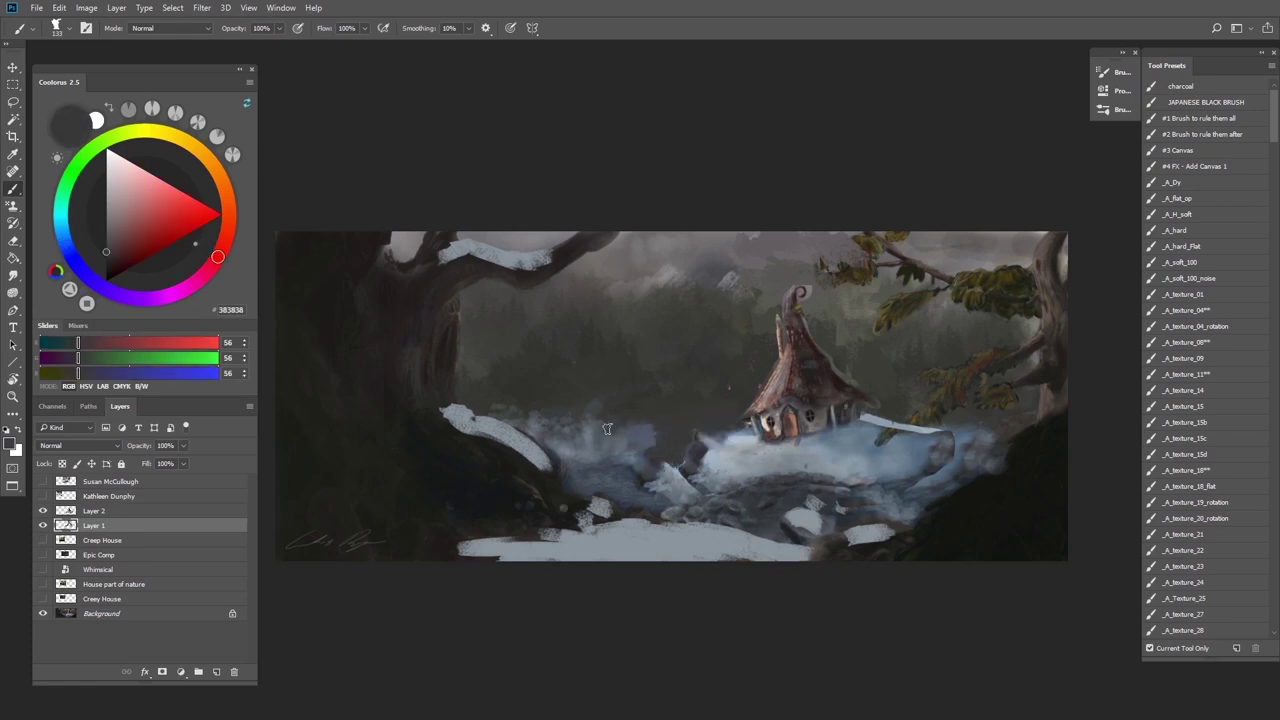
Paint the dark forest colour over the bright snow ledge right of the cottage, enlarging the brush to 290 px
{"action": "left_click", "coordinate": [889, 411], "text": "alt"}
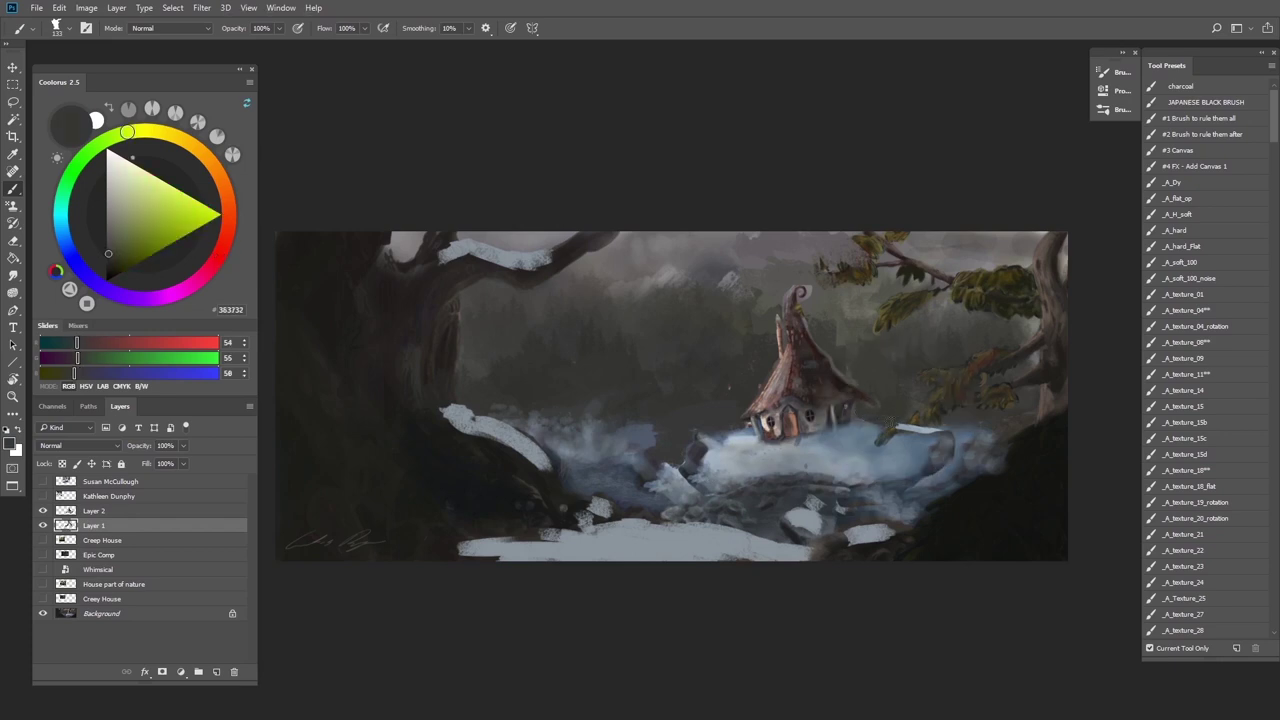
{"action": "mouse_move", "coordinate": [930, 430]}
{"action": "left_mouse_down"}
{"action": "mouse_move", "coordinate": [960, 429]}
{"action": "mouse_move", "coordinate": [943, 411]}
{"action": "mouse_move", "coordinate": [895, 403]}
{"action": "left_mouse_up"}
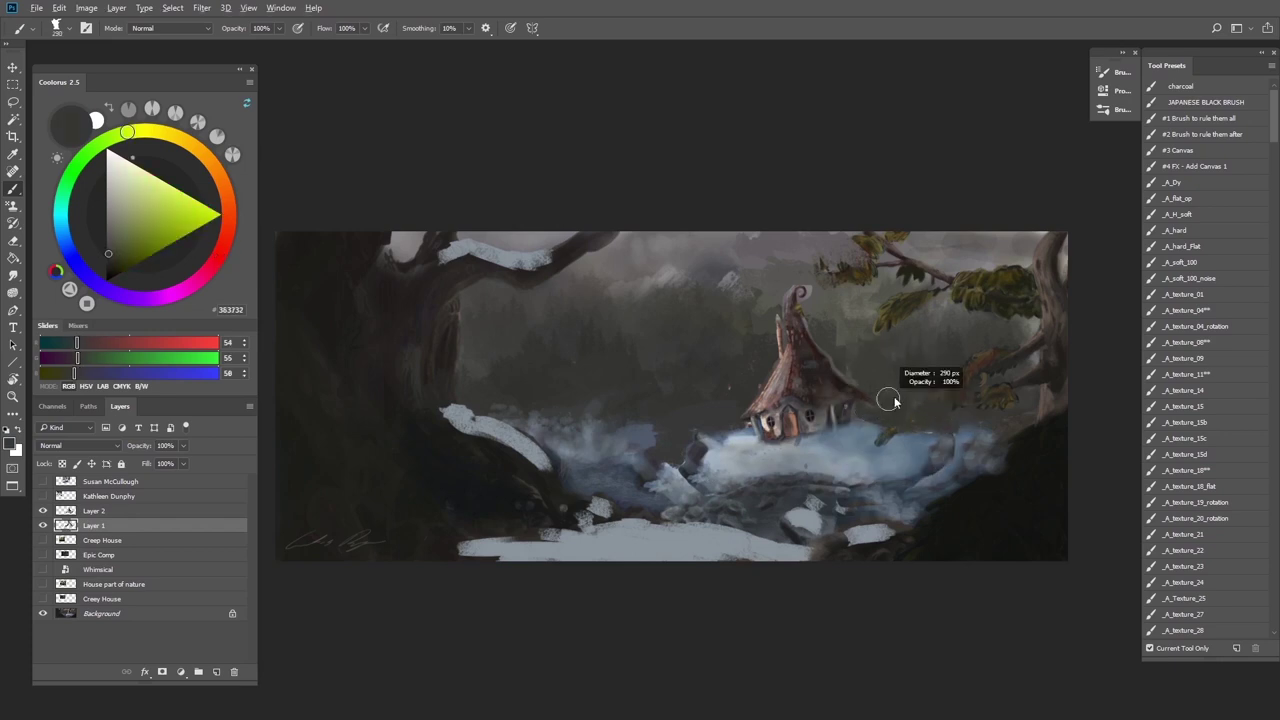
{"action": "left_click", "coordinate": [905, 388], "text": "alt"}
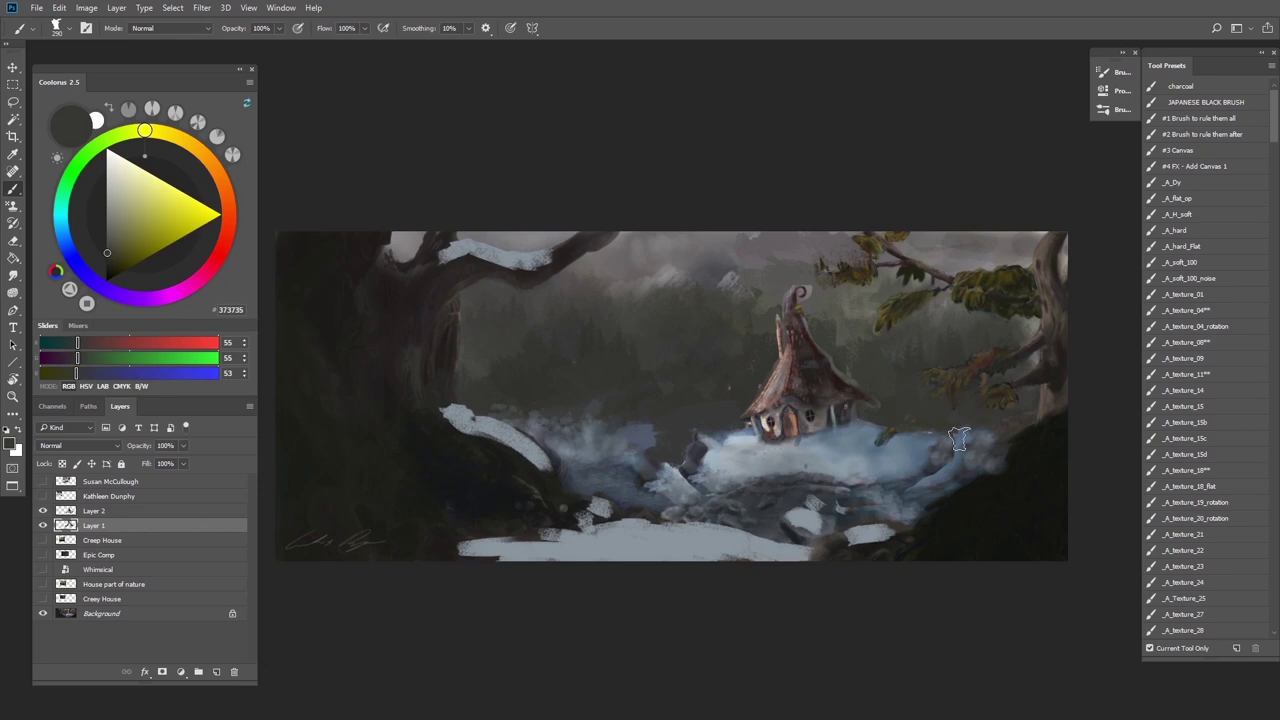
Blend forest tones along the cottage's left side and paint blue-grey snow (#5F7485) across the island's right crest
{"action": "mouse_move", "coordinate": [692, 437]}
{"action": "left_mouse_down"}
{"action": "mouse_move", "coordinate": [594, 440]}
{"action": "mouse_move", "coordinate": [718, 423]}
{"action": "mouse_move", "coordinate": [688, 435]}
{"action": "left_mouse_up"}
{"action": "left_click", "coordinate": [744, 387], "text": "alt"}
{"action": "left_click", "coordinate": [718, 443], "text": "alt"}
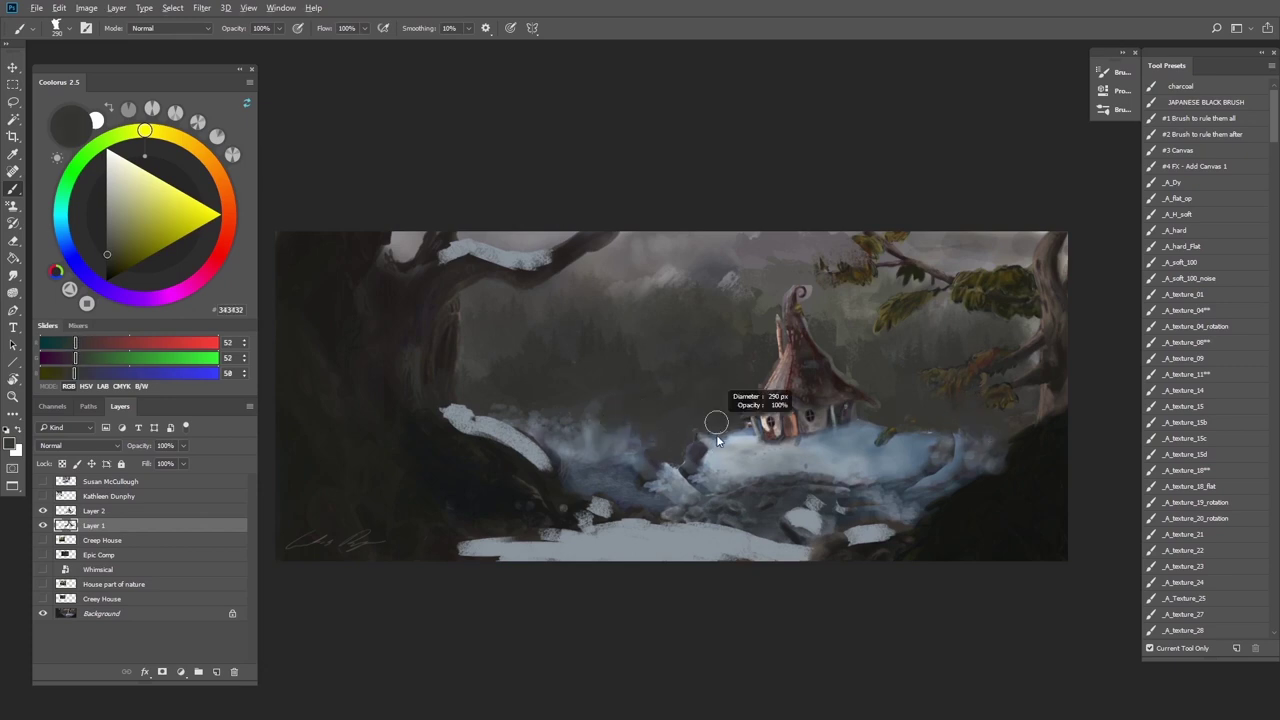
{"action": "left_click", "coordinate": [872, 430], "text": "alt"}
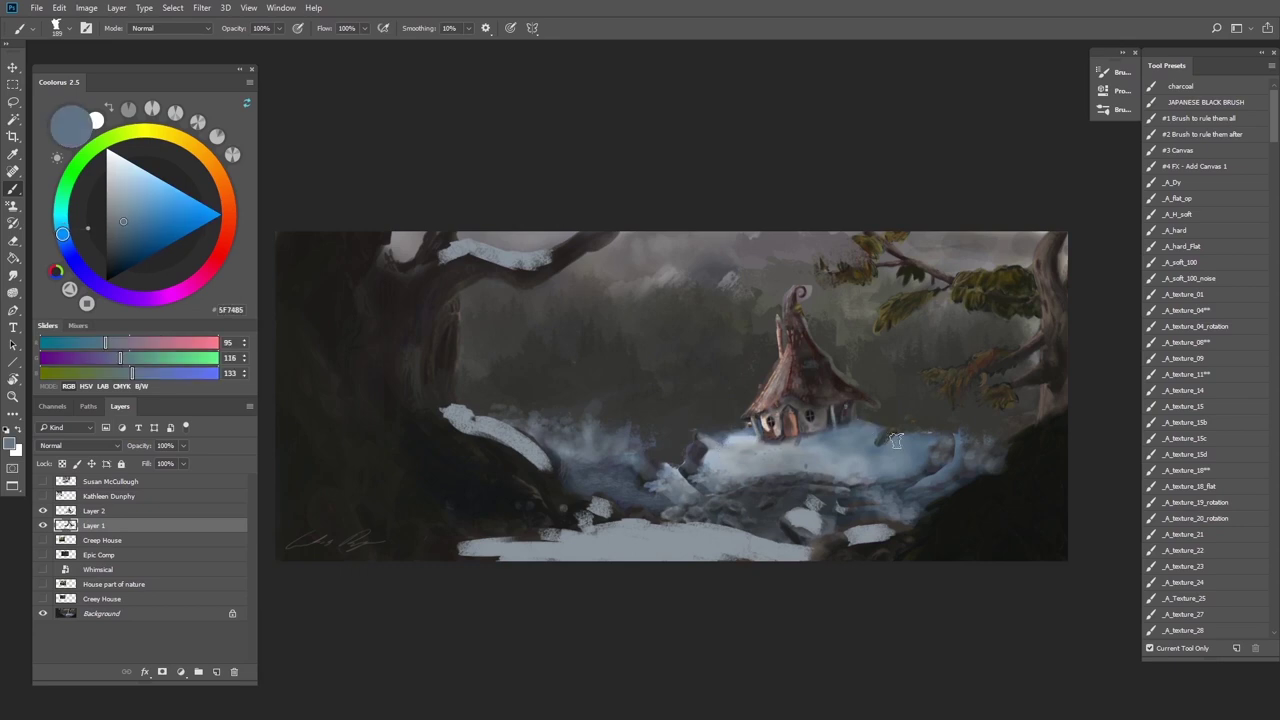
{"action": "left_click_drag", "start_coordinate": [886, 440], "coordinate": [962, 440]}
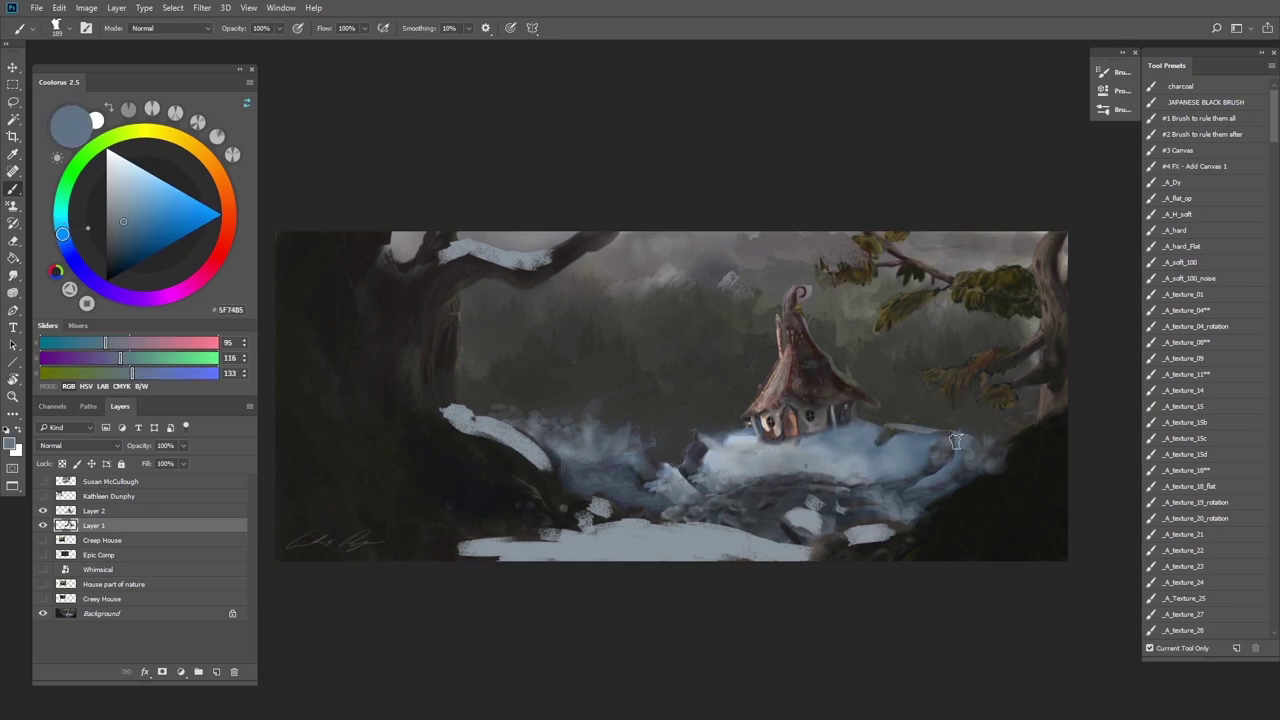
Merge the cottage copy's layer down into Layer 1
{"action": "left_click", "coordinate": [88, 513]}
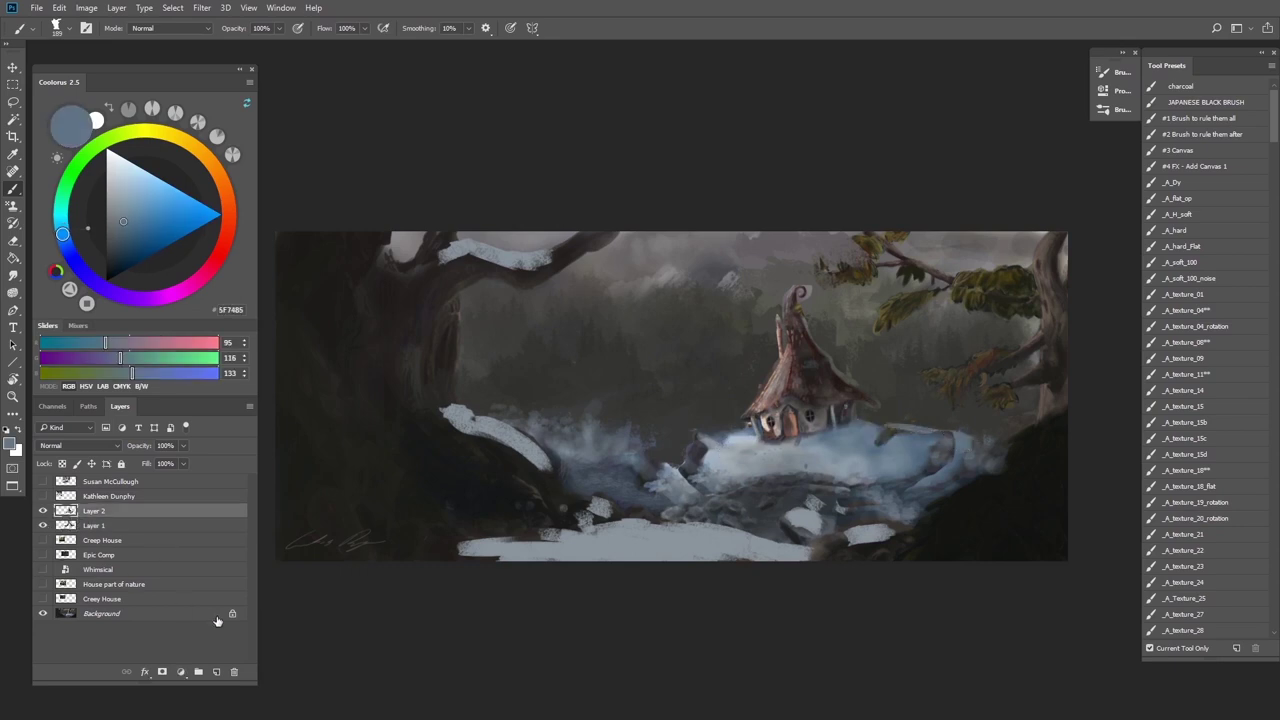
{"action": "key", "text": "Delete"}
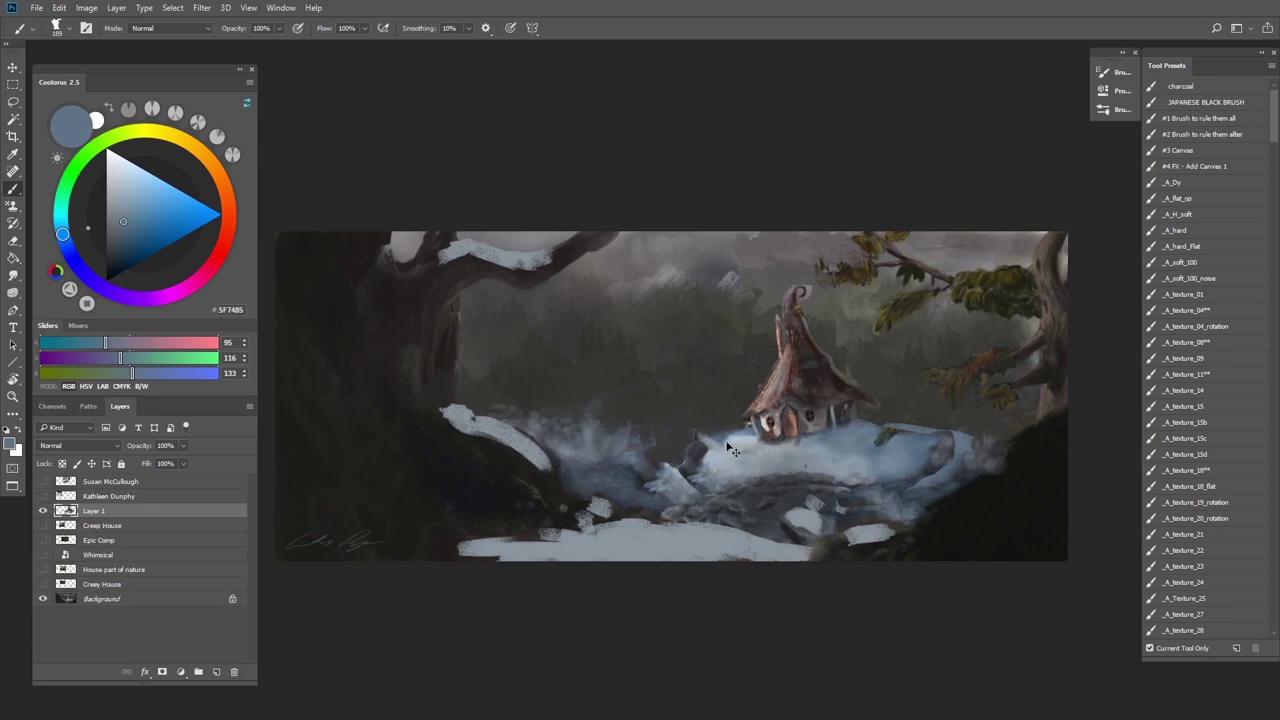
{"action": "key", "text": "ctrl+t"}
{"action": "left_click", "coordinate": [588, 27]}
Paint calm blue-grey water over the rocky rapids left of and below the cottage's island
{"action": "left_click", "coordinate": [646, 492], "text": "alt"}
{"action": "mouse_move", "coordinate": [648, 491]}
{"action": "left_mouse_down"}
{"action": "mouse_move", "coordinate": [700, 494]}
{"action": "mouse_move", "coordinate": [602, 454]}
{"action": "left_mouse_up"}
{"action": "left_click_drag", "start_coordinate": [602, 454], "coordinate": [686, 454]}
{"action": "mouse_move", "coordinate": [611, 476]}
{"action": "left_mouse_down"}
{"action": "mouse_move", "coordinate": [766, 529]}
{"action": "mouse_move", "coordinate": [772, 508]}
{"action": "mouse_move", "coordinate": [744, 491]}
{"action": "mouse_move", "coordinate": [796, 495]}
{"action": "left_mouse_up"}
{"action": "left_click", "coordinate": [647, 504], "text": "alt"}
{"action": "left_click", "coordinate": [649, 503], "text": "alt"}
{"action": "left_click", "coordinate": [727, 533], "text": "alt"}
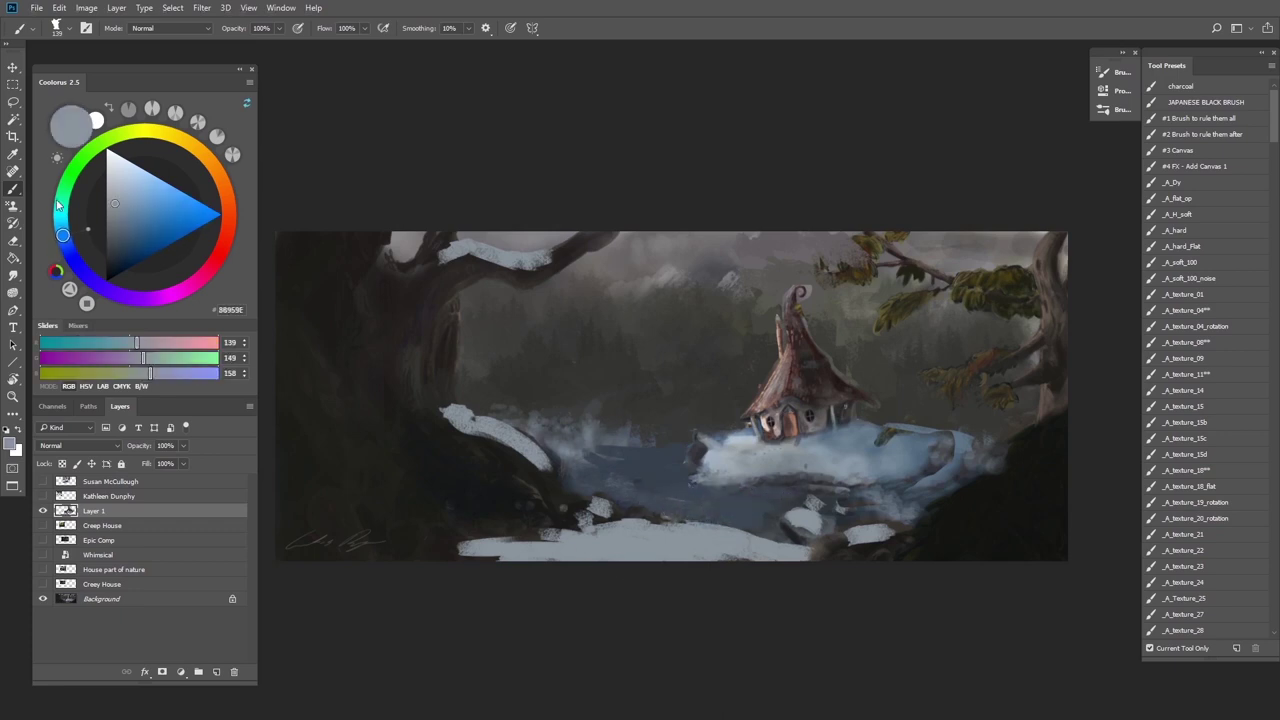
Outline a small dock shape at the snowy shoreline with the Polygonal Lasso and fill it with dark brown (#433F3C)
{"action": "key", "text": "l"}
{"action": "right_click", "coordinate": [13, 101]}
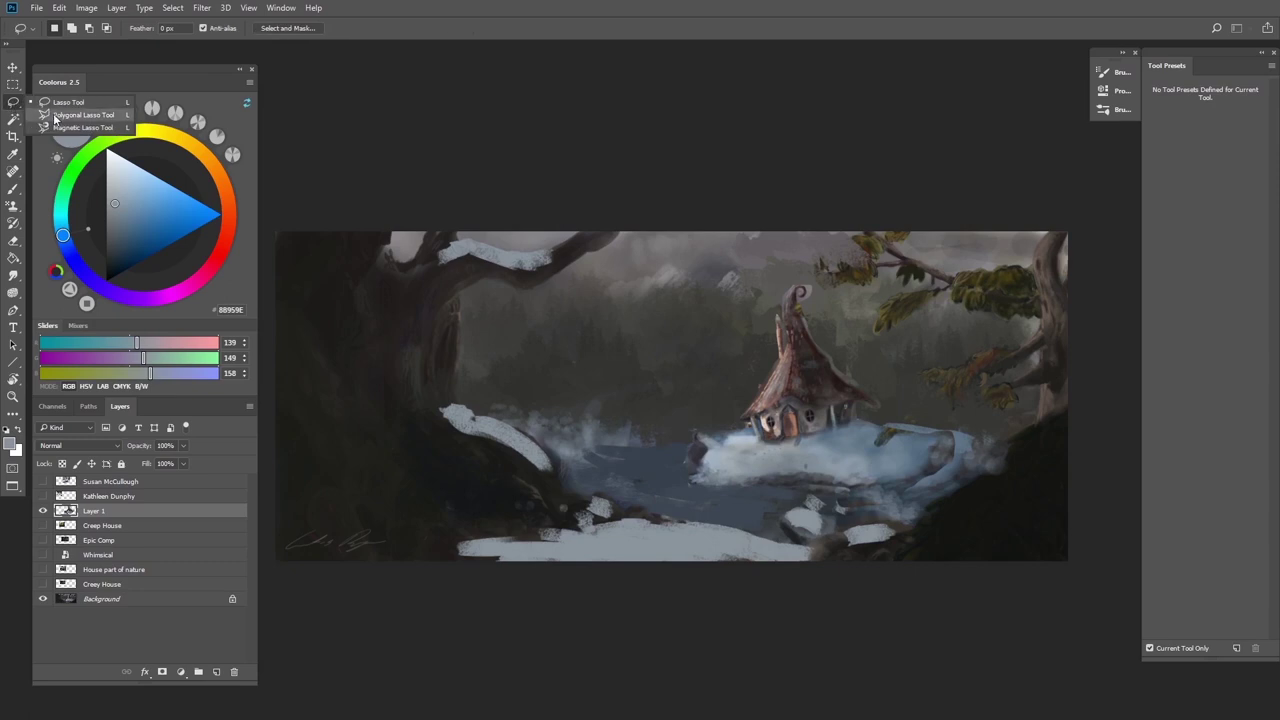
{"action": "left_click", "coordinate": [70, 113]}
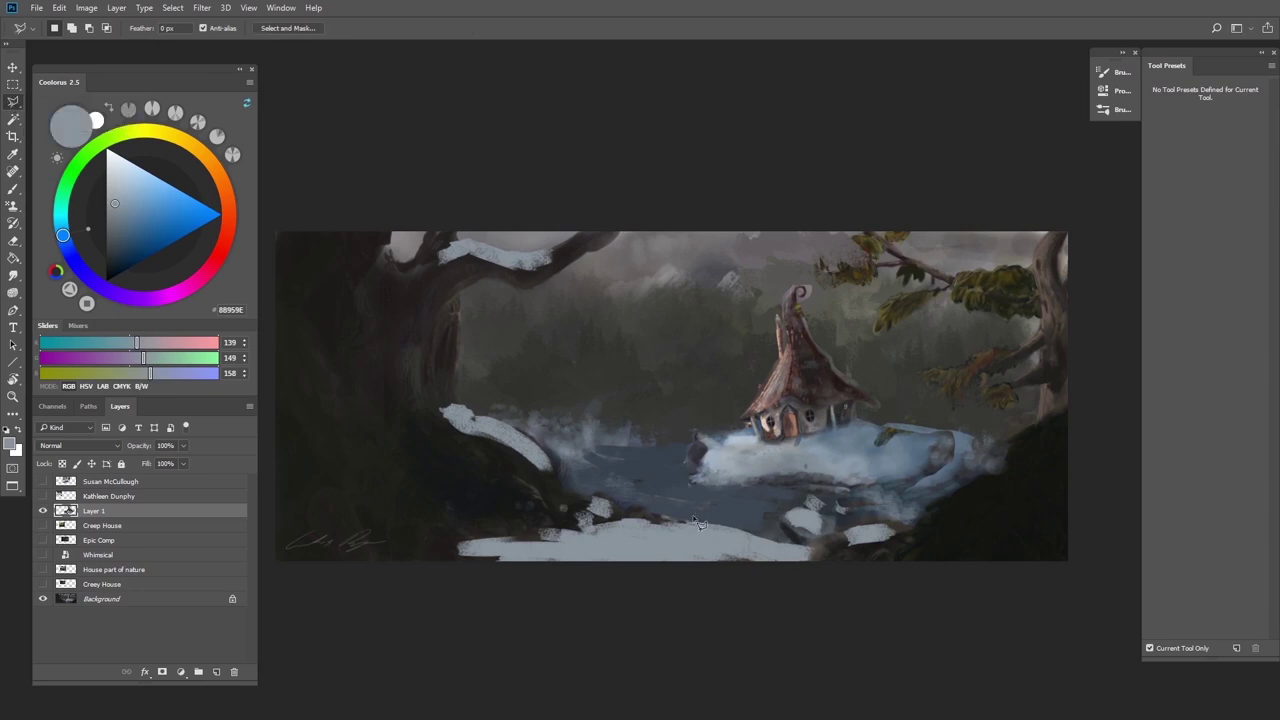
{"action": "left_click", "coordinate": [755, 505]}
{"action": "left_click", "coordinate": [751, 534]}
{"action": "left_click", "coordinate": [682, 521]}
{"action": "left_click", "coordinate": [11, 192]}
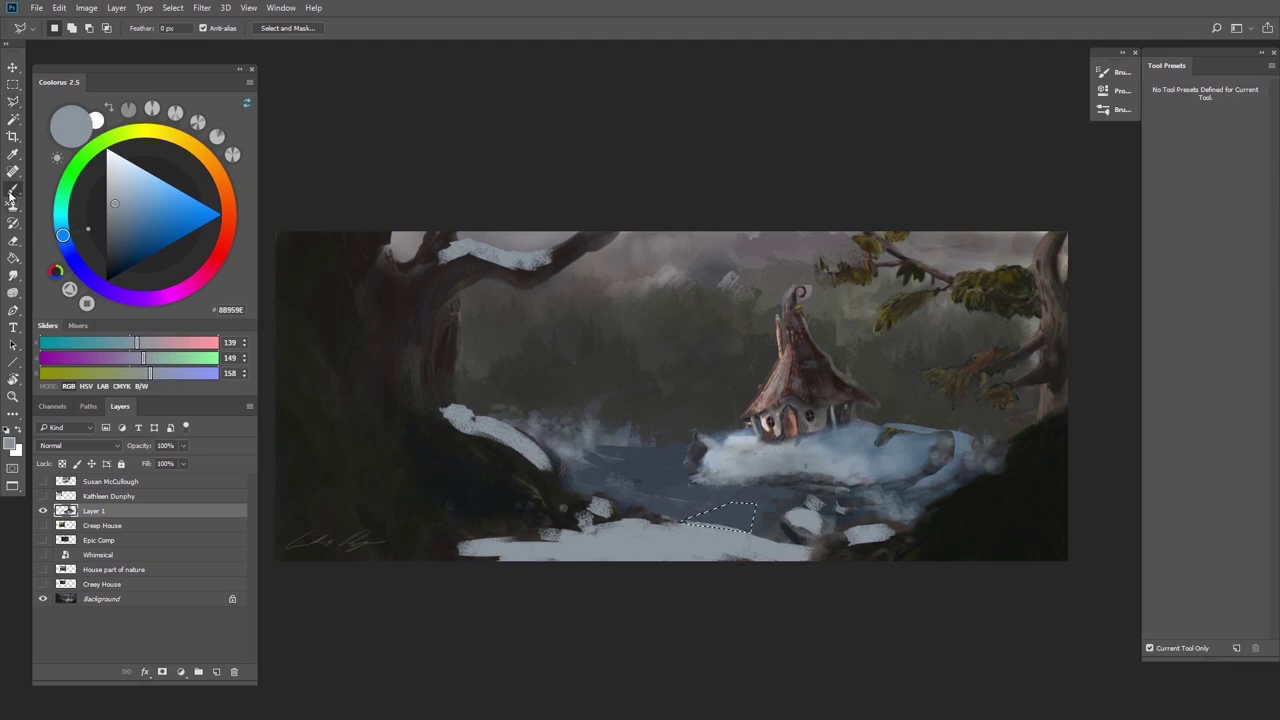
{"action": "left_click", "coordinate": [838, 541], "text": "alt"}
{"action": "left_click", "coordinate": [828, 543], "text": "alt"}
{"action": "left_click_drag", "start_coordinate": [690, 517], "coordinate": [753, 524]}
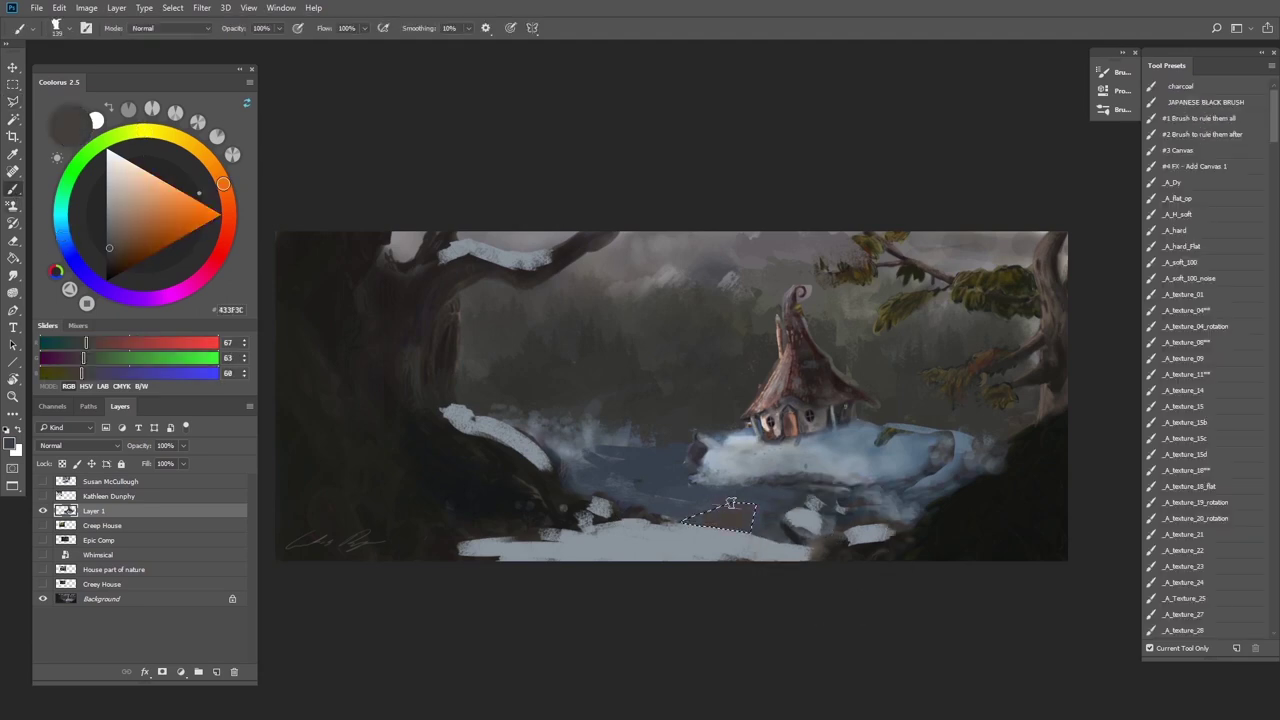
Lasso a thin upright post with a hanging shape beside the dock and paint it near-black (#232321)
{"action": "key", "text": "l"}
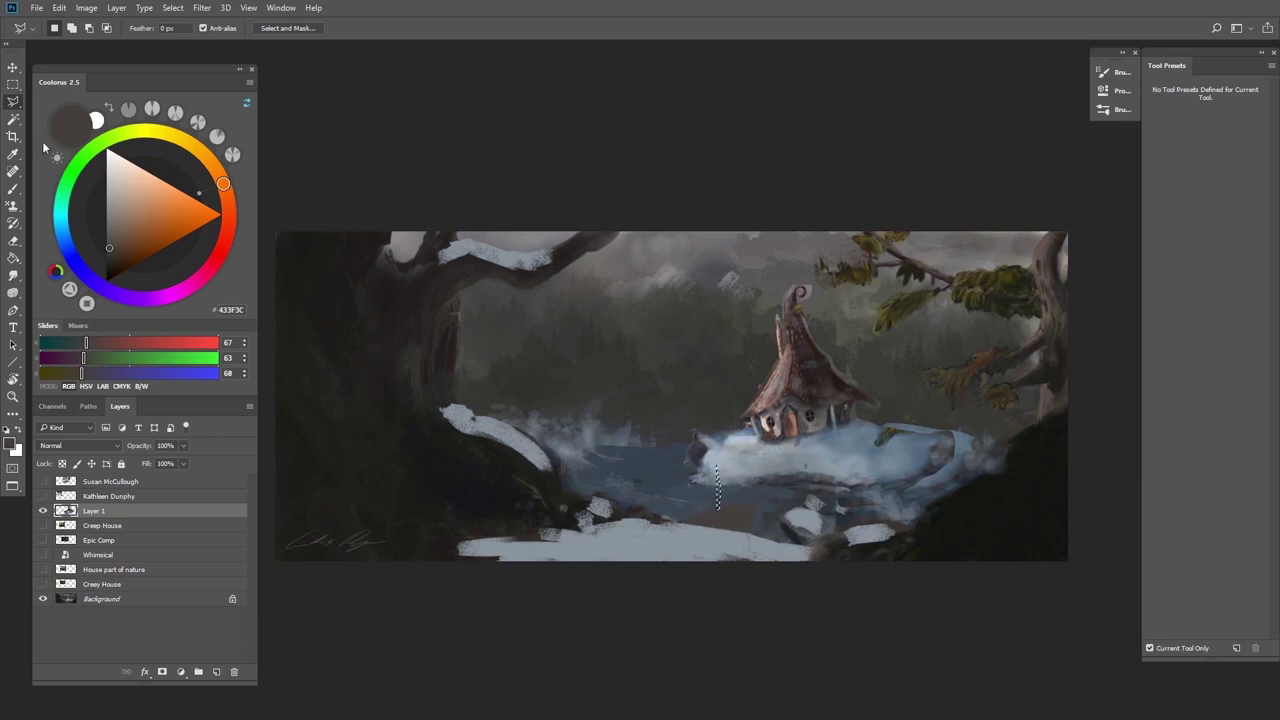
{"action": "left_click", "coordinate": [50, 102]}
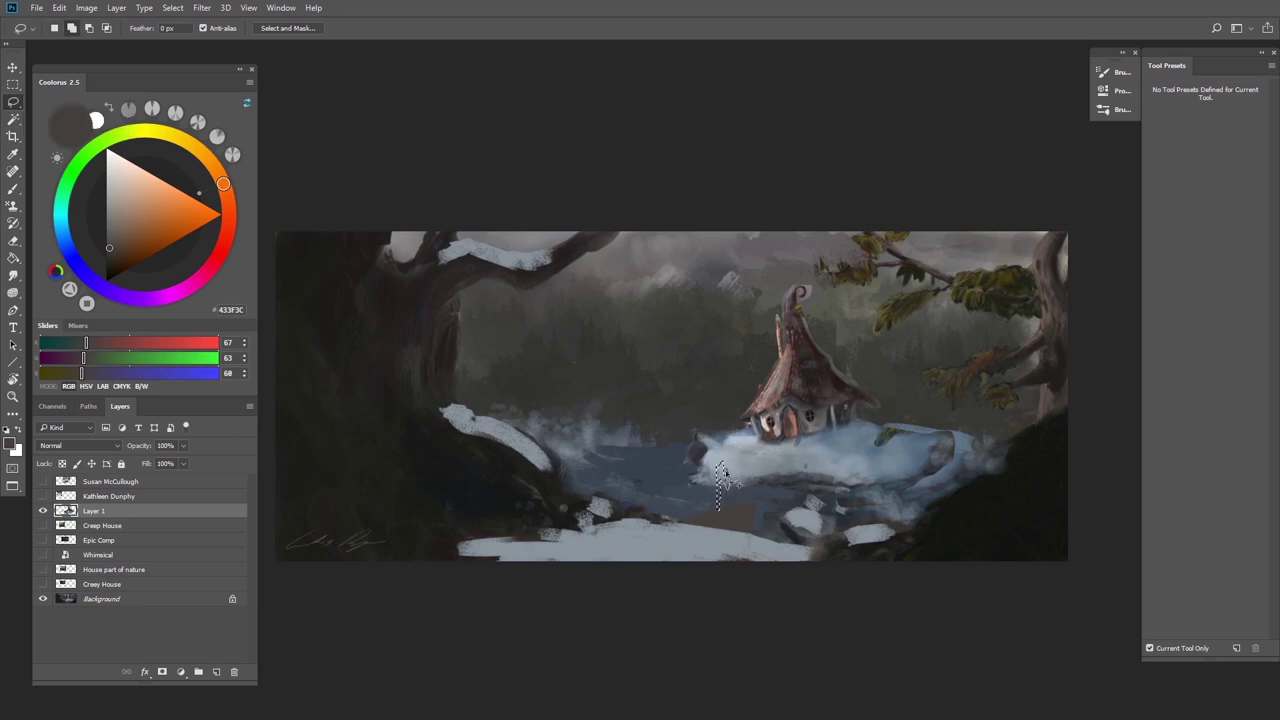
{"action": "key", "text": "b"}
{"action": "left_click", "coordinate": [865, 547], "text": "alt"}
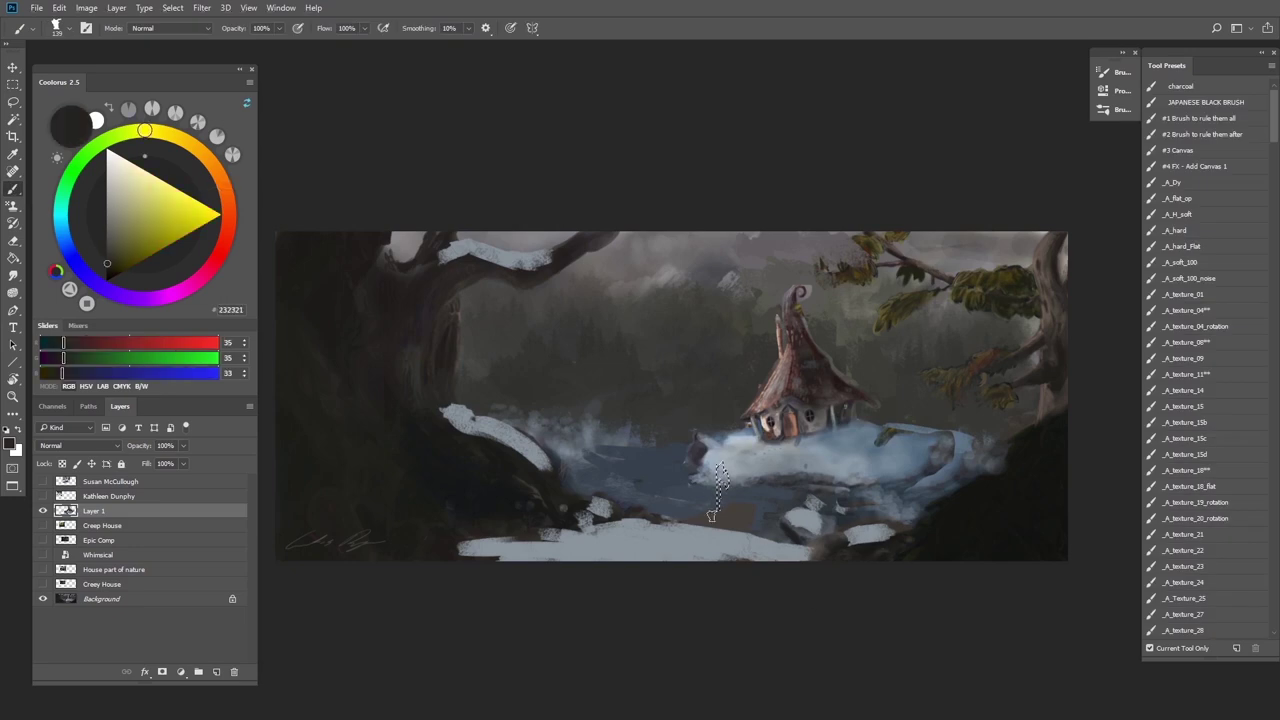
{"action": "mouse_move", "coordinate": [714, 512]}
{"action": "left_mouse_down"}
{"action": "mouse_move", "coordinate": [724, 474]}
{"action": "mouse_move", "coordinate": [736, 498]}
{"action": "mouse_move", "coordinate": [708, 506]}
{"action": "mouse_move", "coordinate": [722, 513]}
{"action": "mouse_move", "coordinate": [688, 524]}
{"action": "mouse_move", "coordinate": [667, 512]}
{"action": "left_mouse_up"}
Select a low shape on the shore just left of the dock and paint it dark
{"action": "key", "text": "l"}
{"action": "left_click", "coordinate": [12, 188]}
{"action": "mouse_move", "coordinate": [711, 519]}
{"action": "left_mouse_down"}
{"action": "mouse_move", "coordinate": [647, 511]}
{"action": "mouse_move", "coordinate": [706, 514]}
{"action": "left_mouse_up"}
Smooth the water below the island with dark blue (#3C4652) and add small pale ice patches on the river
{"action": "left_click", "coordinate": [760, 488], "text": "alt"}
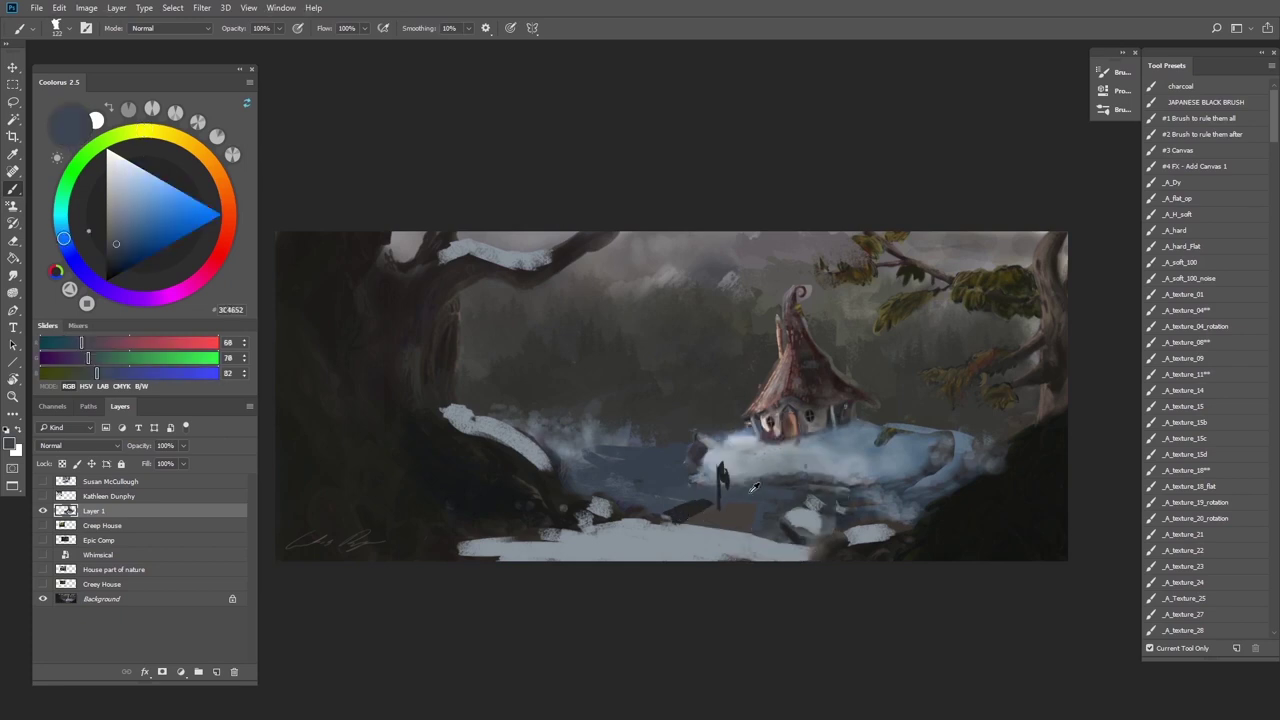
{"action": "mouse_move", "coordinate": [741, 488]}
{"action": "left_mouse_down"}
{"action": "mouse_move", "coordinate": [694, 481]}
{"action": "mouse_move", "coordinate": [862, 487]}
{"action": "left_mouse_up"}
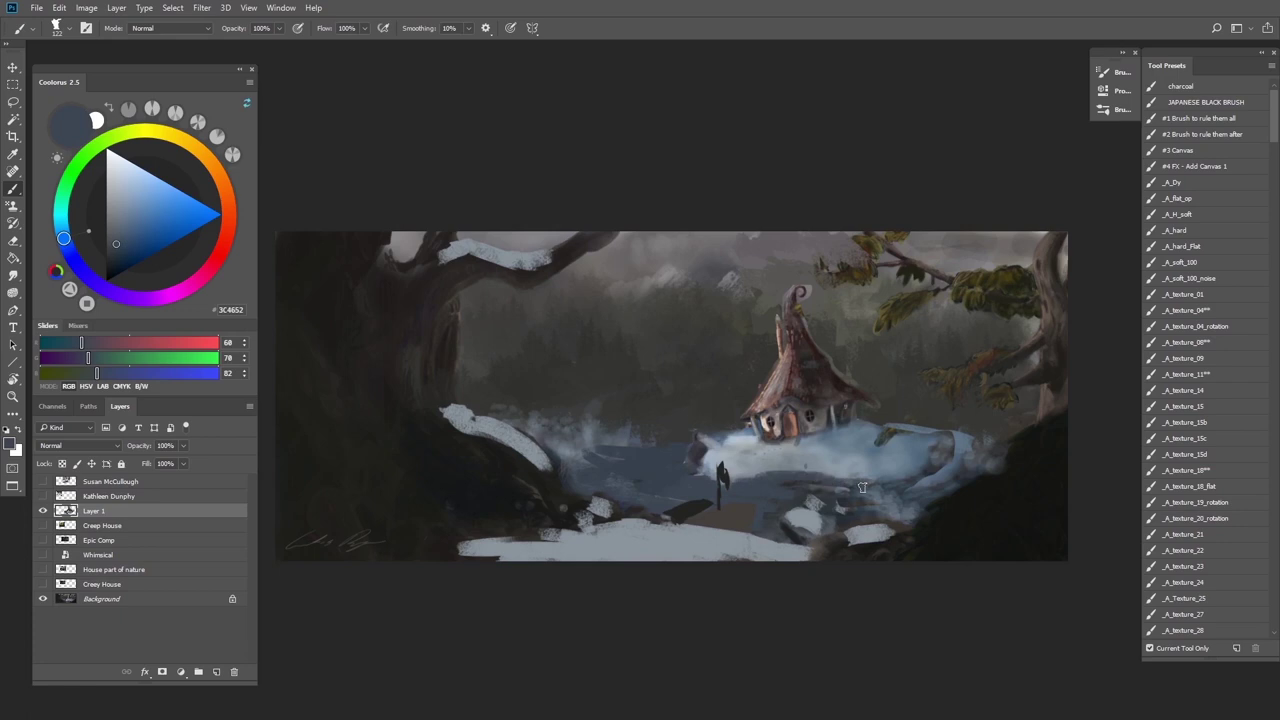
{"action": "left_click", "coordinate": [801, 518], "text": "alt"}
{"action": "mouse_move", "coordinate": [666, 495]}
{"action": "left_mouse_down"}
{"action": "mouse_move", "coordinate": [642, 496]}
{"action": "mouse_move", "coordinate": [669, 484]}
{"action": "mouse_move", "coordinate": [670, 468]}
{"action": "left_mouse_up"}
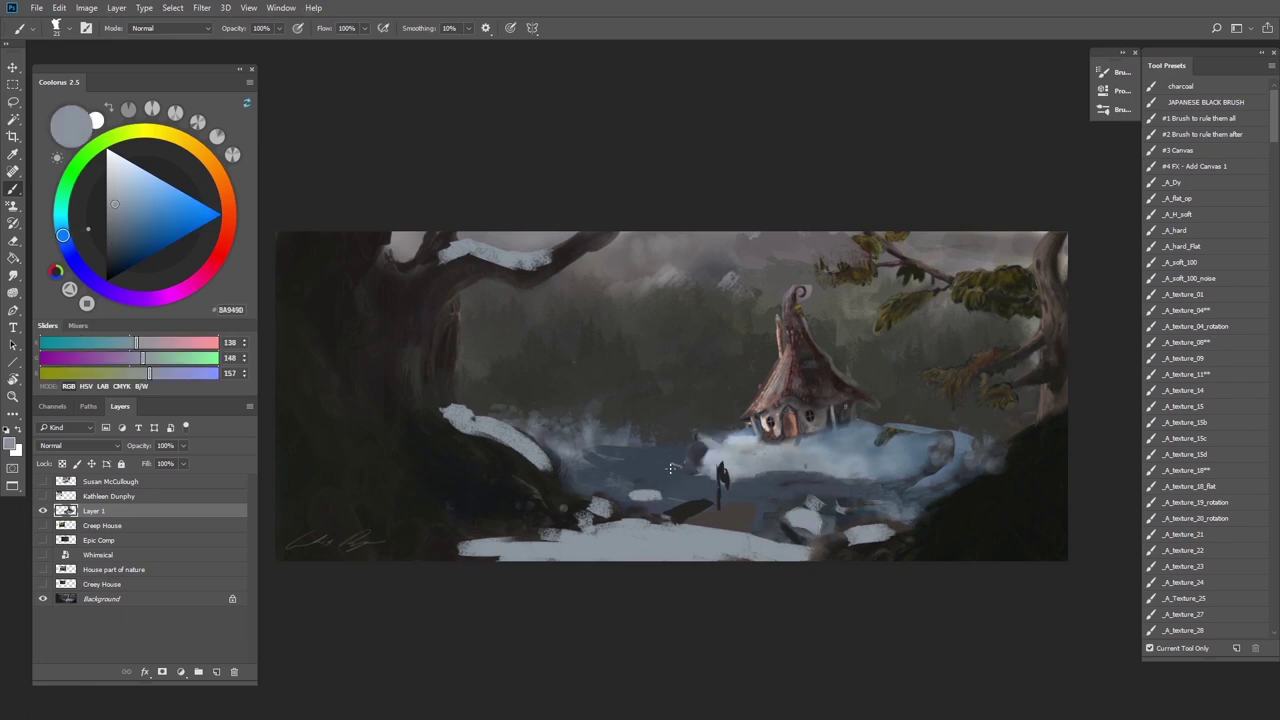
Draw dark plank lines and edges on the brown dock with a small brush
{"action": "left_click", "coordinate": [762, 513], "text": "alt"}
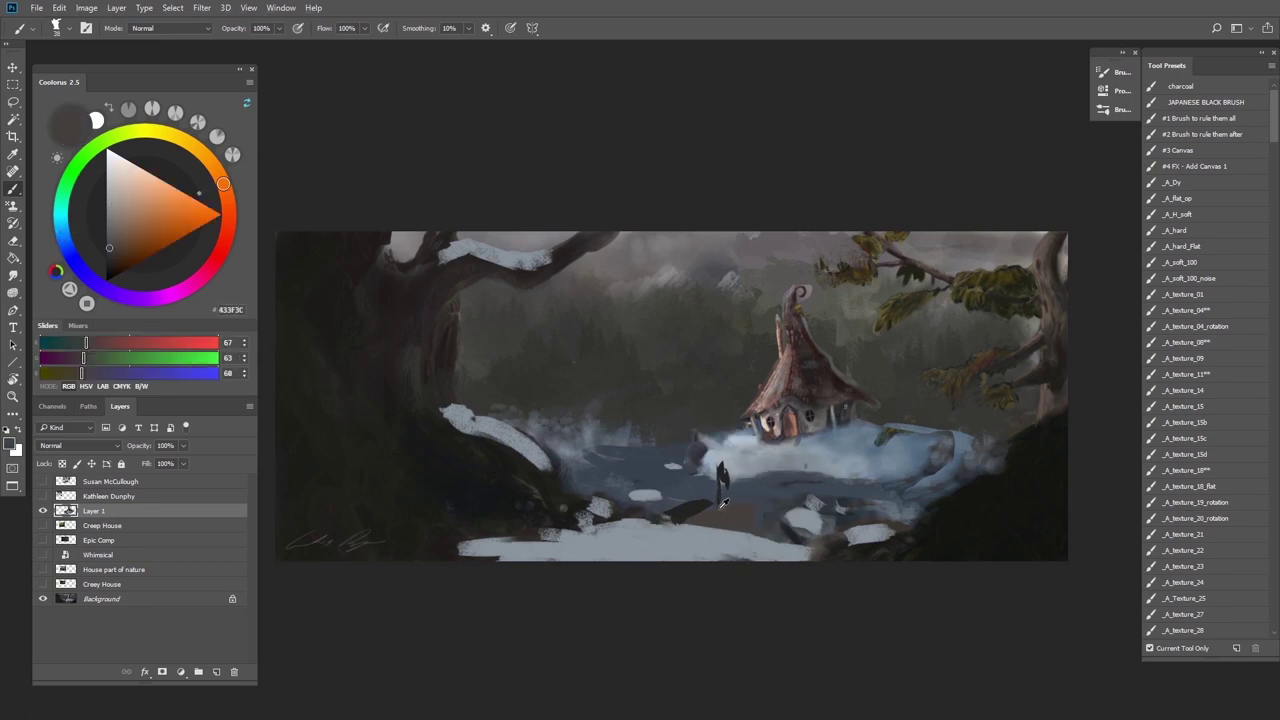
{"action": "left_click", "coordinate": [732, 521], "text": "alt"}
{"action": "left_click", "coordinate": [703, 513], "text": "alt"}
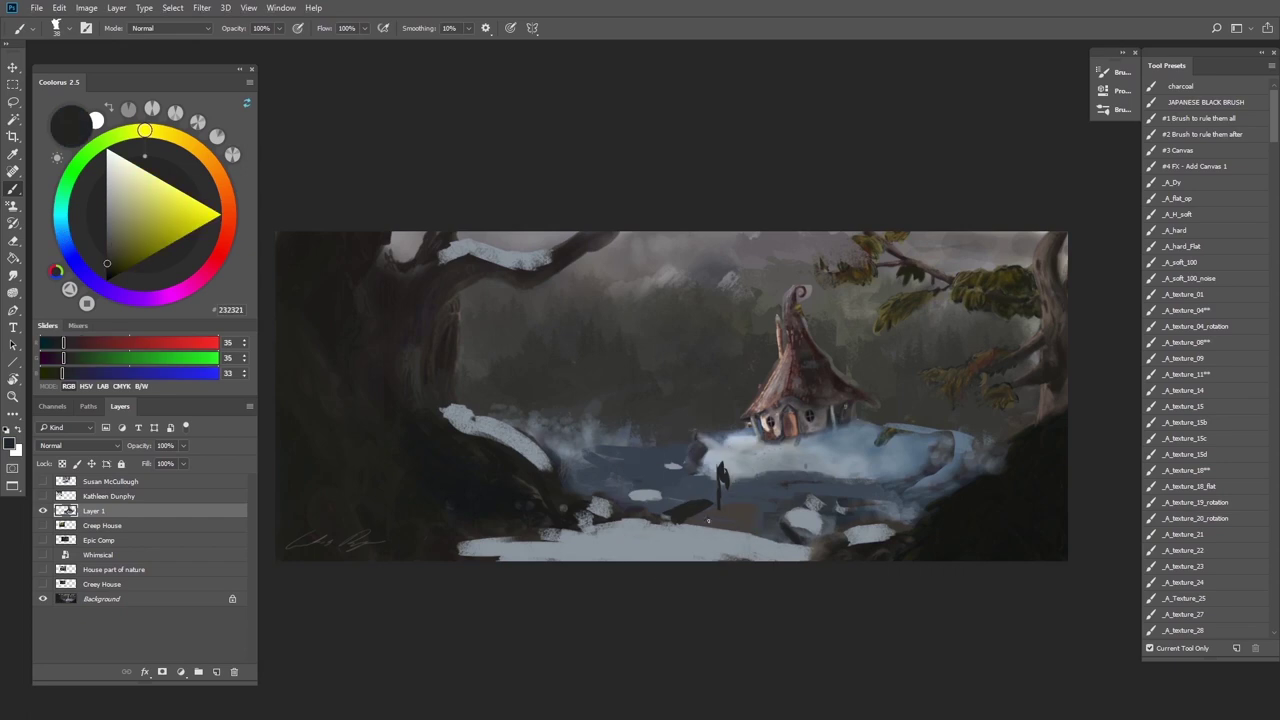
{"action": "mouse_move", "coordinate": [748, 518]}
{"action": "left_mouse_down"}
{"action": "mouse_move", "coordinate": [702, 513]}
{"action": "mouse_move", "coordinate": [767, 507]}
{"action": "mouse_move", "coordinate": [756, 530]}
{"action": "left_mouse_up"}
Paint sampled water tones over the snowy rocks in the river right of the dock
{"action": "left_click", "coordinate": [802, 481], "text": "alt"}
{"action": "mouse_move", "coordinate": [808, 485]}
{"action": "left_mouse_down"}
{"action": "mouse_move", "coordinate": [837, 506]}
{"action": "mouse_move", "coordinate": [780, 521]}
{"action": "mouse_move", "coordinate": [834, 514]}
{"action": "left_mouse_up"}
{"action": "left_click", "coordinate": [811, 490], "text": "alt"}
{"action": "left_click", "coordinate": [785, 514], "text": "alt"}
{"action": "left_click", "coordinate": [828, 496], "text": "alt"}
Paint pale snow on the dock and the shore below it, and cover the snow patch on the left bank with dark tones
{"action": "left_click", "coordinate": [699, 532], "text": "alt"}
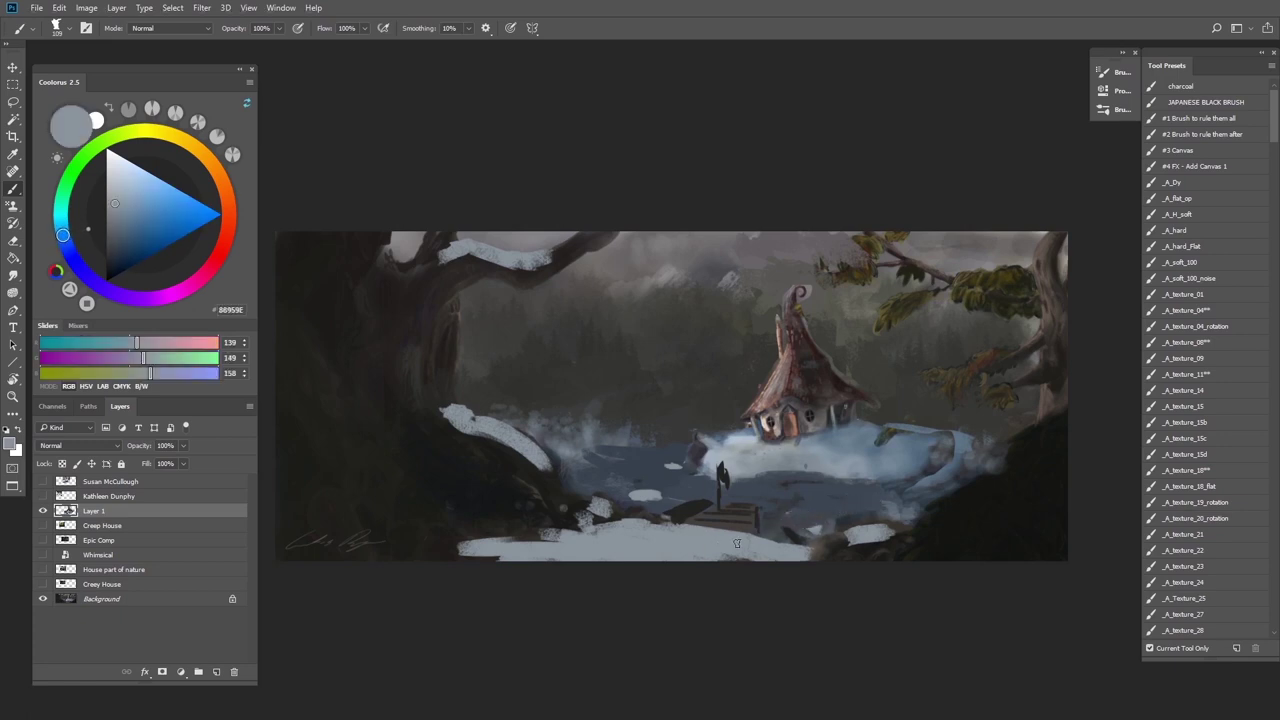
{"action": "mouse_move", "coordinate": [769, 544]}
{"action": "left_mouse_down"}
{"action": "mouse_move", "coordinate": [786, 536]}
{"action": "mouse_move", "coordinate": [708, 528]}
{"action": "mouse_move", "coordinate": [747, 524]}
{"action": "mouse_move", "coordinate": [738, 516]}
{"action": "left_mouse_up"}
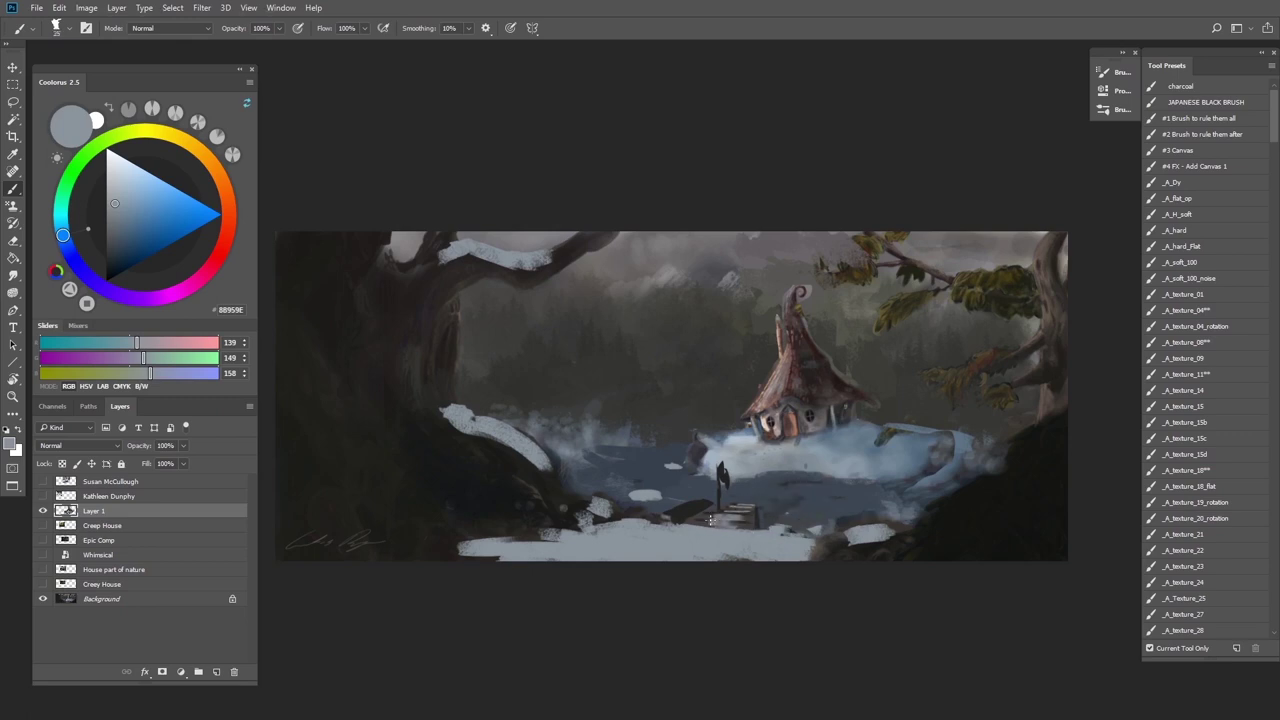
{"action": "left_click", "coordinate": [608, 499], "text": "alt"}
{"action": "left_click", "coordinate": [608, 508], "text": "alt"}
{"action": "left_click_drag", "start_coordinate": [611, 503], "coordinate": [572, 510]}
Dab a trail of footprints across the foreground snow in blue-grey (#728395) and darker blue (#4E5E6F)
{"action": "left_click", "coordinate": [674, 528], "text": "alt"}
{"action": "left_click", "coordinate": [888, 456], "text": "alt"}
{"action": "left_click_drag", "start_coordinate": [649, 558], "coordinate": [640, 556]}
{"action": "mouse_move", "coordinate": [682, 553]}
{"action": "left_mouse_down"}
{"action": "mouse_move", "coordinate": [669, 552]}
{"action": "mouse_move", "coordinate": [693, 549]}
{"action": "left_mouse_up"}
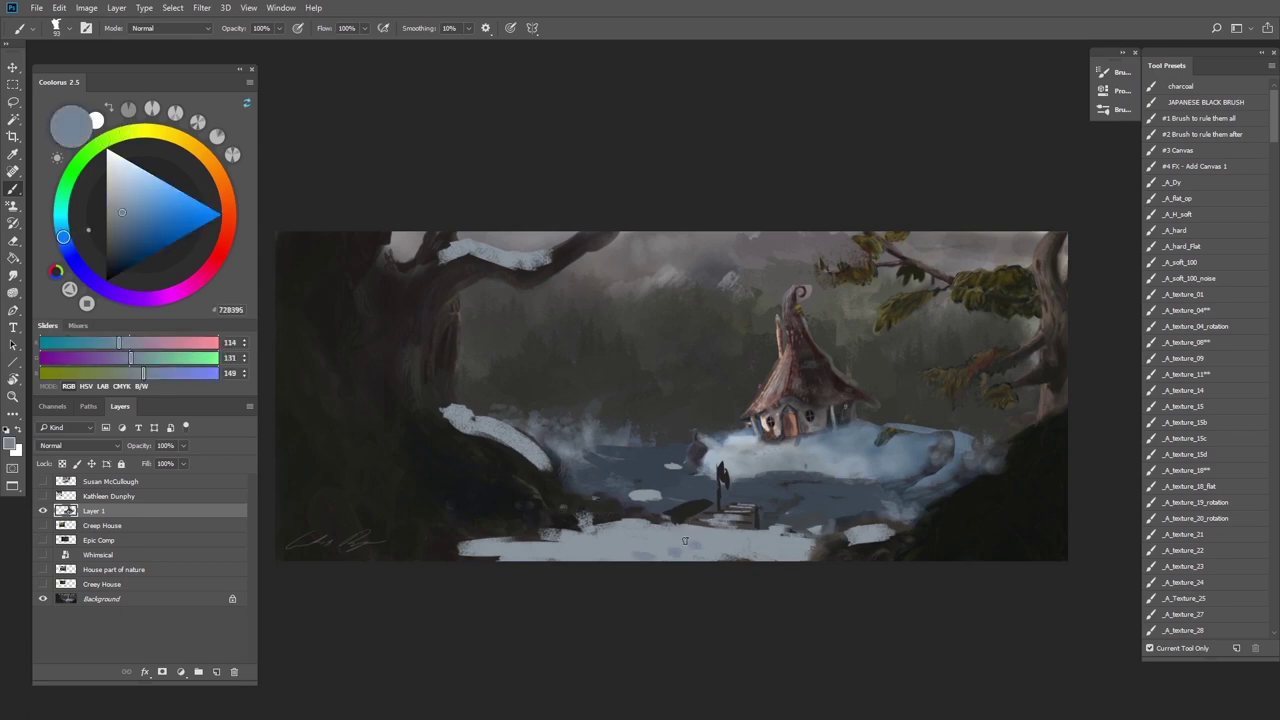
{"action": "left_click", "coordinate": [121, 232]}
{"action": "left_click", "coordinate": [648, 556]}
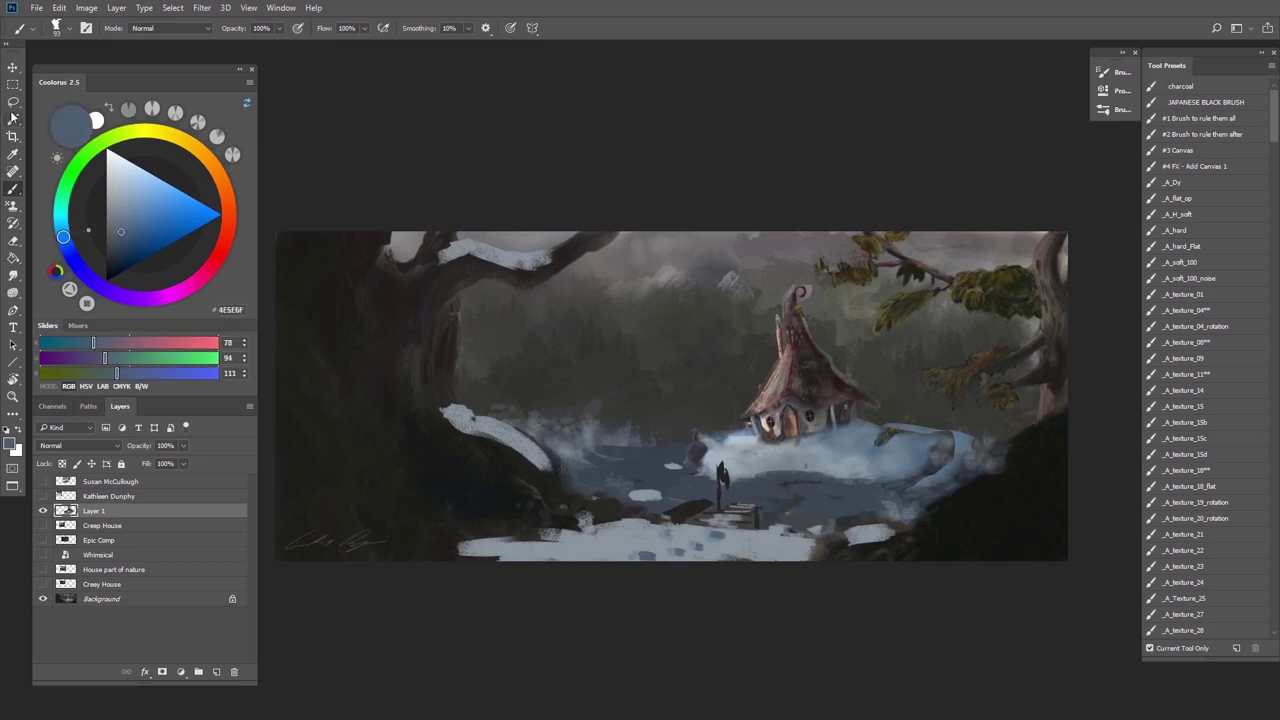
Paint over the rock and leaf at the far right of the cottage's snowbank with sampled snow and dark background tones
{"action": "left_click", "coordinate": [13, 101]}
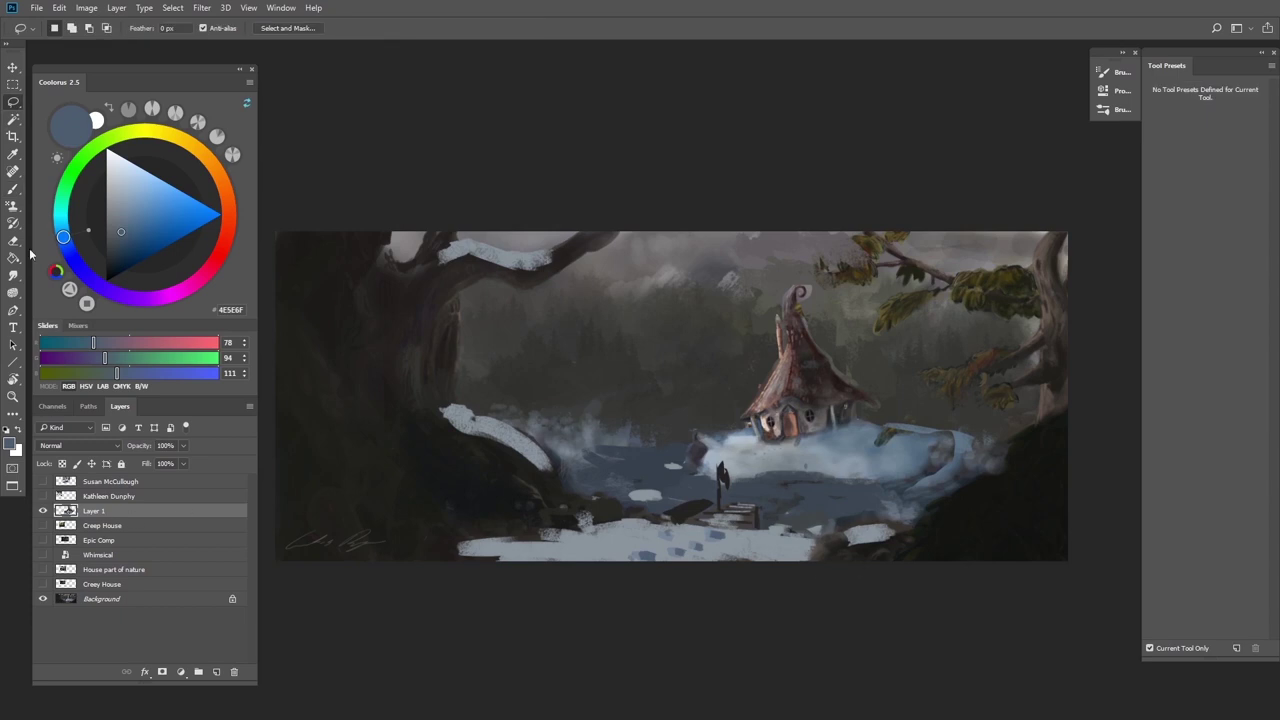
{"action": "key", "text": "b"}
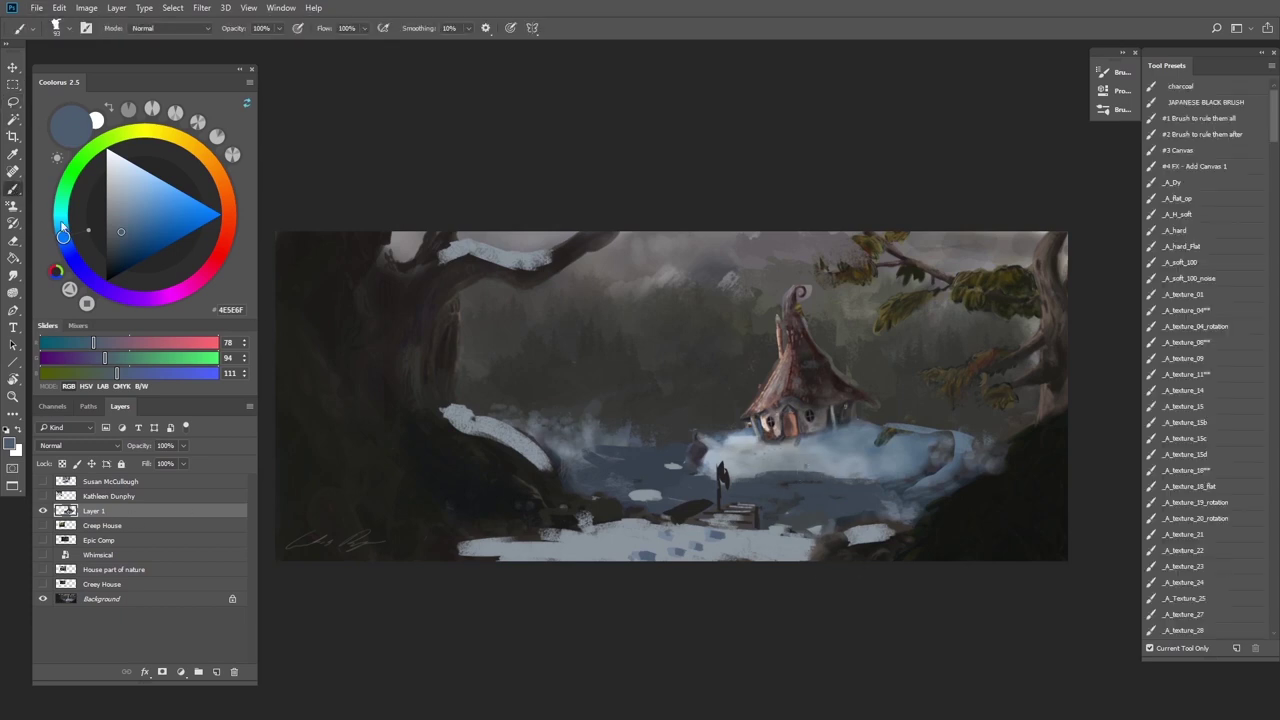
{"action": "left_click", "coordinate": [926, 432], "text": "alt"}
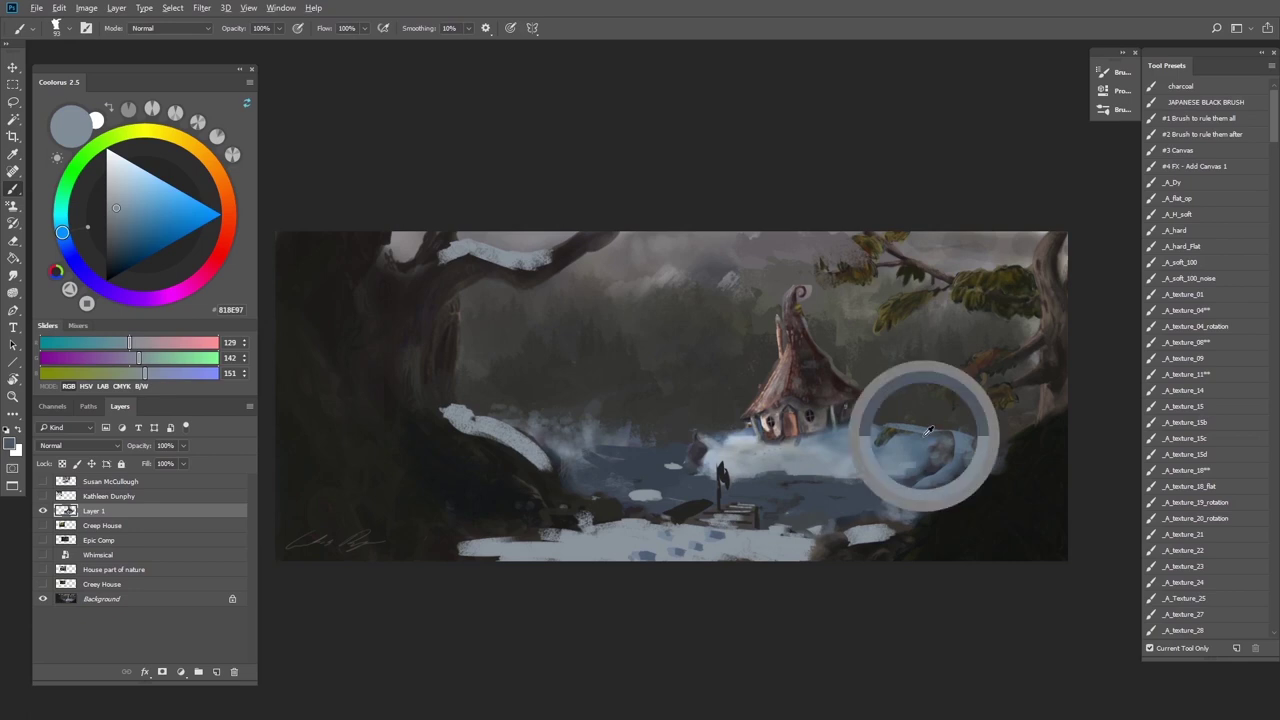
{"action": "left_click", "coordinate": [937, 416], "text": "alt"}
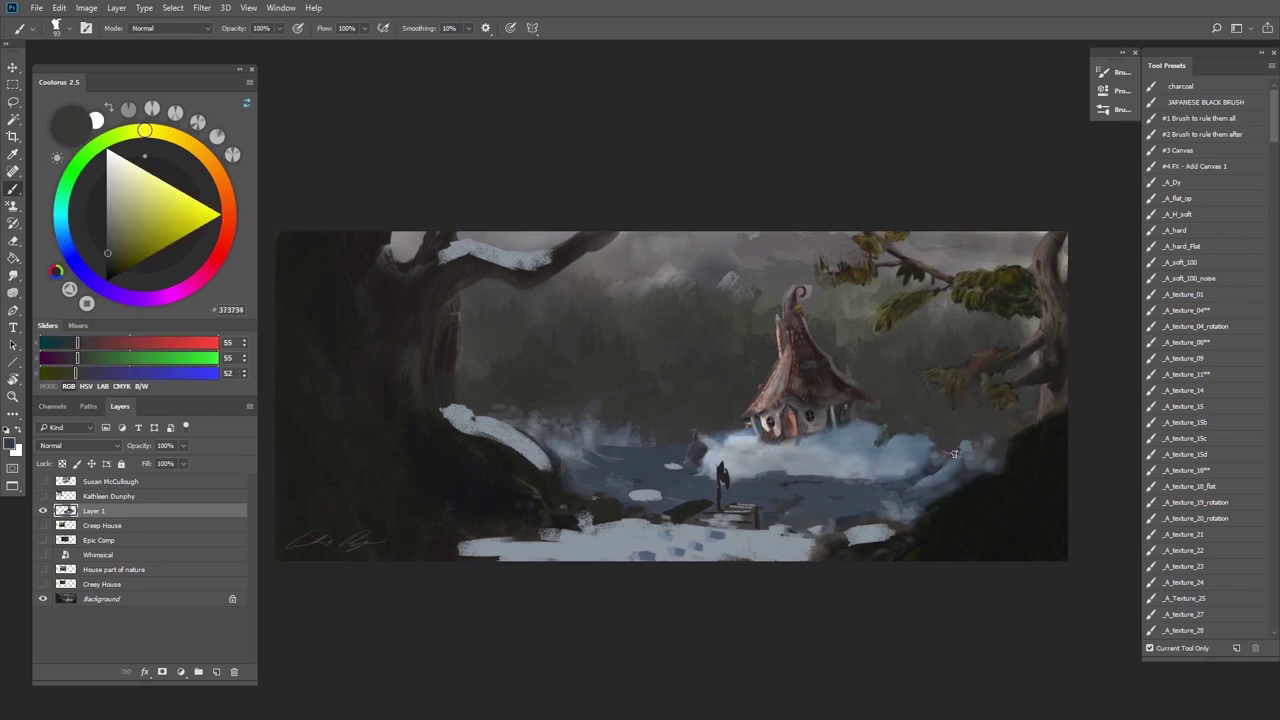
{"action": "left_click", "coordinate": [840, 352], "text": "alt"}
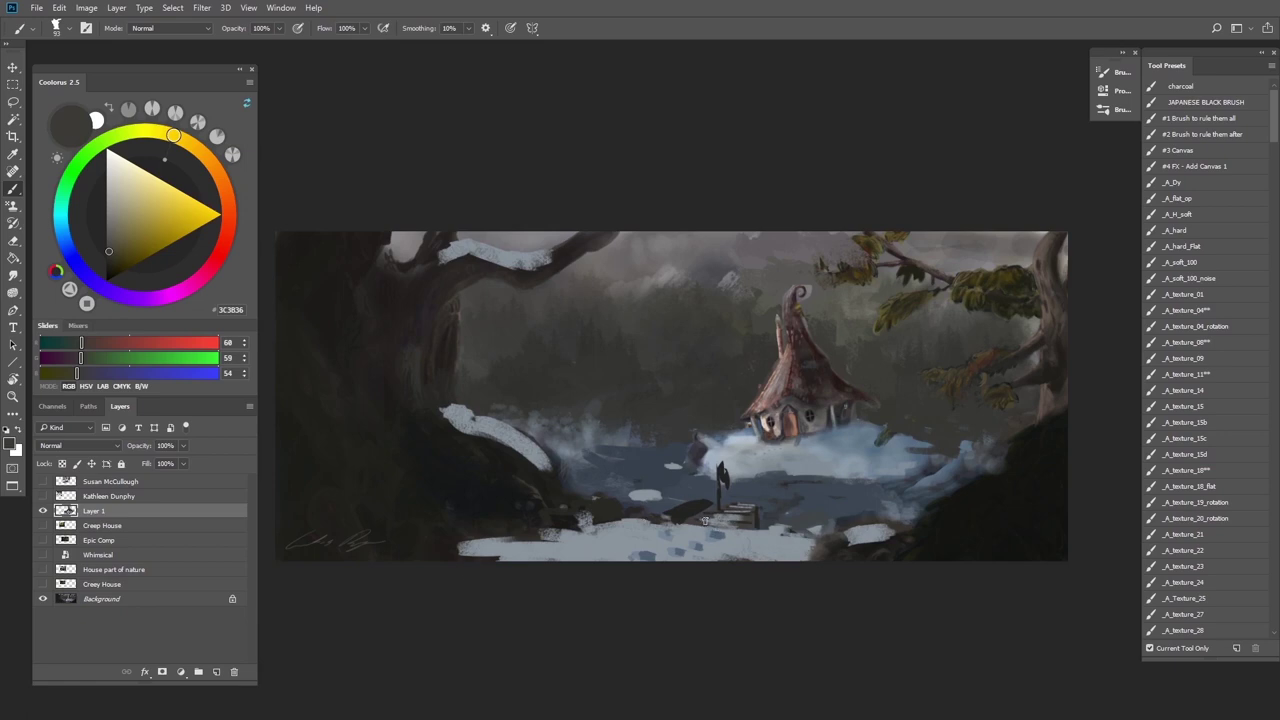
Cover the rock at the left end of the cottage's snowbank with sampled dark tones and brighten the surrounding snow with pale grey (#A2ABB0)
{"action": "left_click", "coordinate": [702, 432], "text": "alt"}
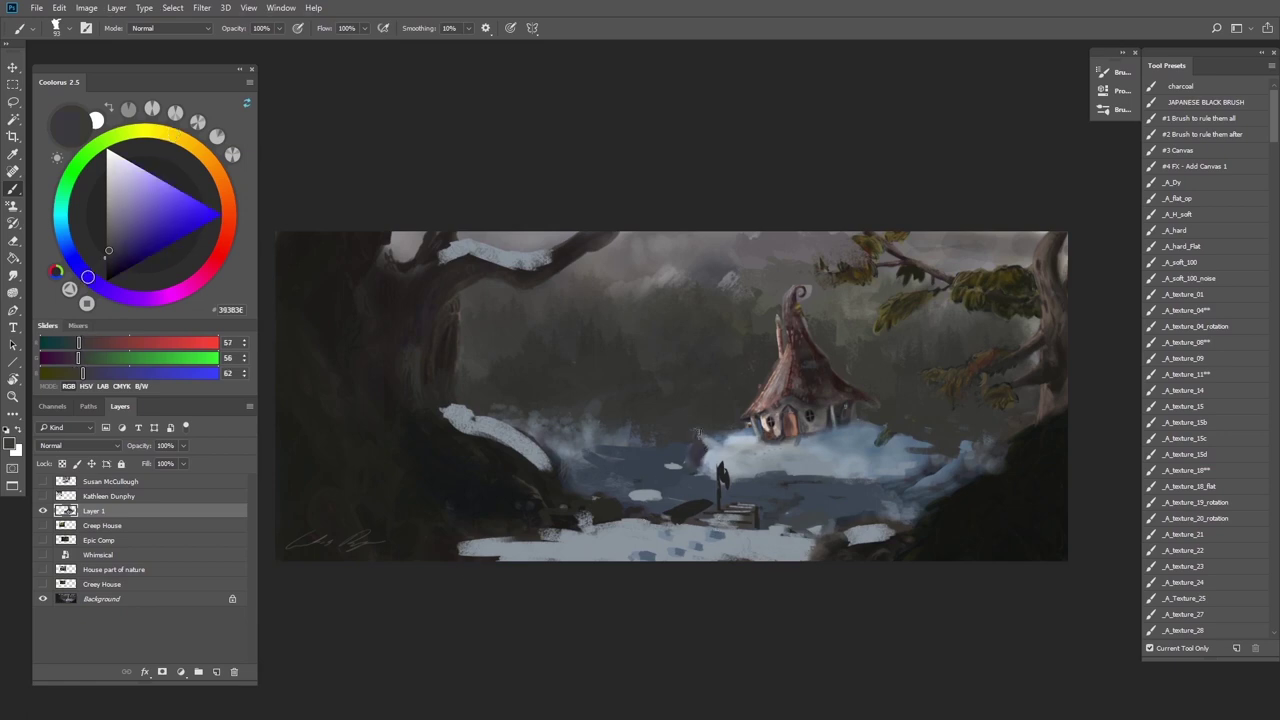
{"action": "left_click", "coordinate": [712, 440], "text": "alt"}
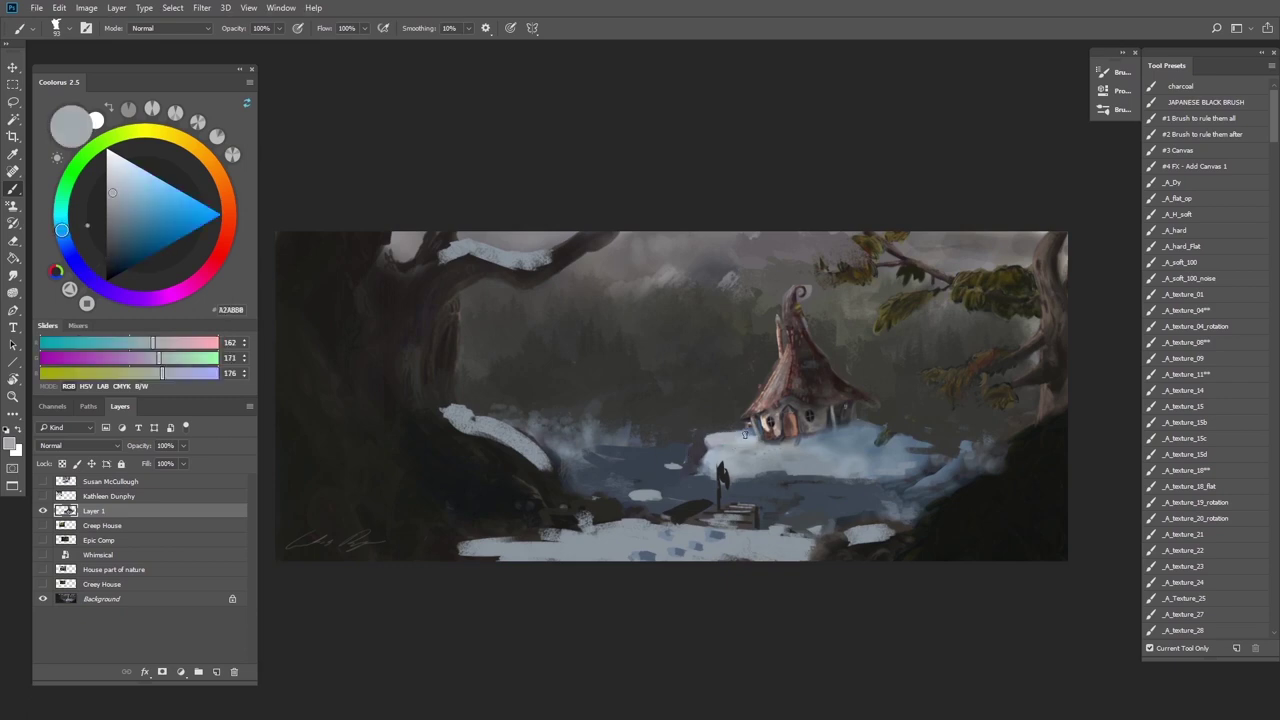
{"action": "left_click", "coordinate": [890, 437], "text": "alt"}
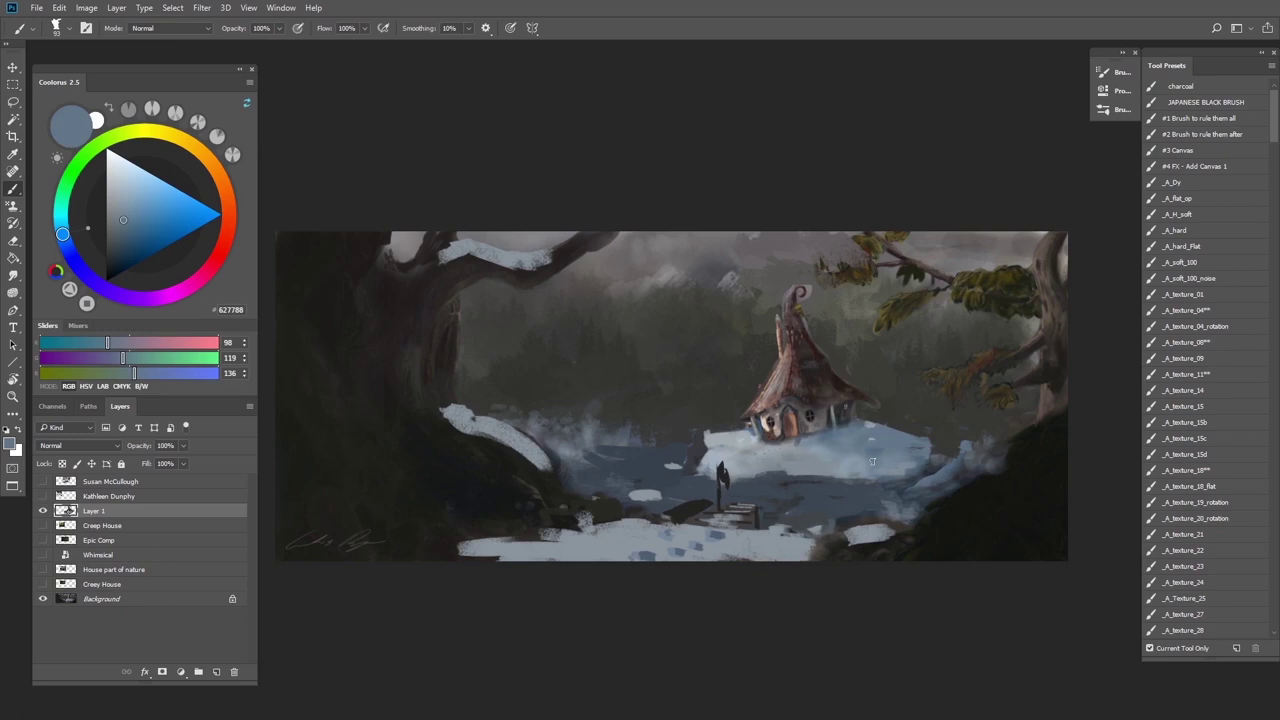
Reshape the lower right edge of the cottage's snowbank with sampled blue-grey water and snow tones
{"action": "left_click", "coordinate": [924, 463], "text": "alt"}
{"action": "mouse_move", "coordinate": [907, 471]}
{"action": "left_mouse_down"}
{"action": "mouse_move", "coordinate": [697, 468]}
{"action": "mouse_move", "coordinate": [852, 484]}
{"action": "mouse_move", "coordinate": [829, 474]}
{"action": "mouse_move", "coordinate": [874, 464]}
{"action": "left_mouse_up"}
{"action": "left_click", "coordinate": [852, 484], "text": "alt"}
{"action": "mouse_move", "coordinate": [922, 448]}
{"action": "left_mouse_down"}
{"action": "mouse_move", "coordinate": [880, 449]}
{"action": "mouse_move", "coordinate": [911, 440]}
{"action": "left_mouse_up"}
{"action": "left_click", "coordinate": [933, 444], "text": "alt"}
Brush sampled dark and blue-grey tones along the far waterline left of the cottage island
{"action": "left_click", "coordinate": [673, 434], "text": "alt"}
{"action": "left_click", "coordinate": [633, 438], "text": "alt"}
{"action": "left_click_drag", "start_coordinate": [644, 437], "coordinate": [668, 441]}
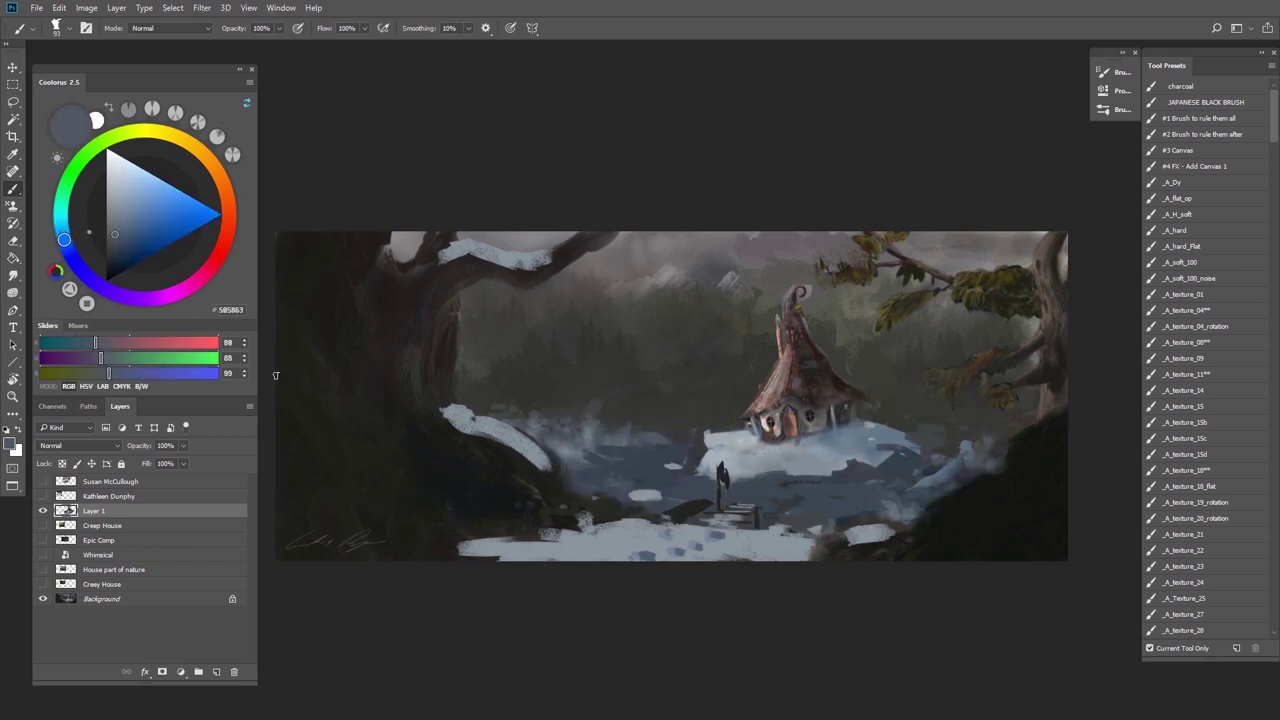
{"action": "left_click", "coordinate": [13, 101]}
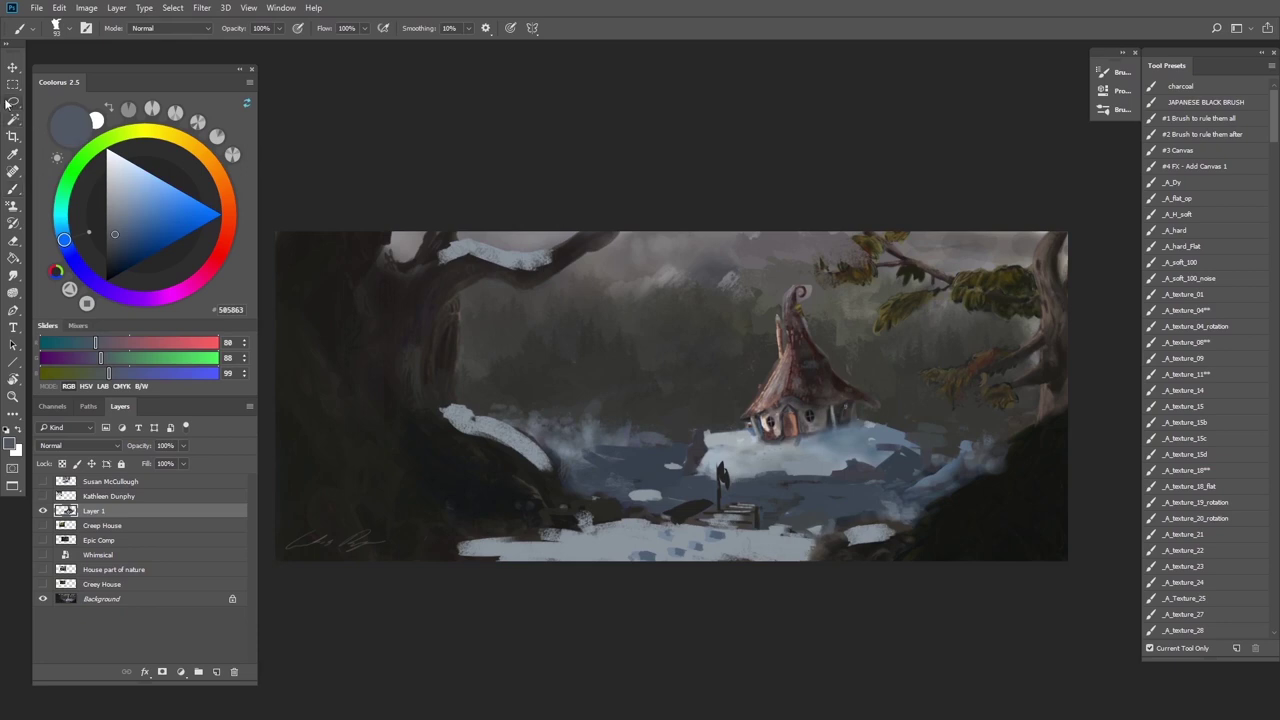
{"action": "left_click", "coordinate": [13, 189]}
Soften the splashes along the far shore into mist with the _A_soft_100 brush and sampled grey tones, on both sides of the cottage
{"action": "left_click", "coordinate": [1180, 262]}
{"action": "left_click", "coordinate": [588, 430], "text": "alt"}
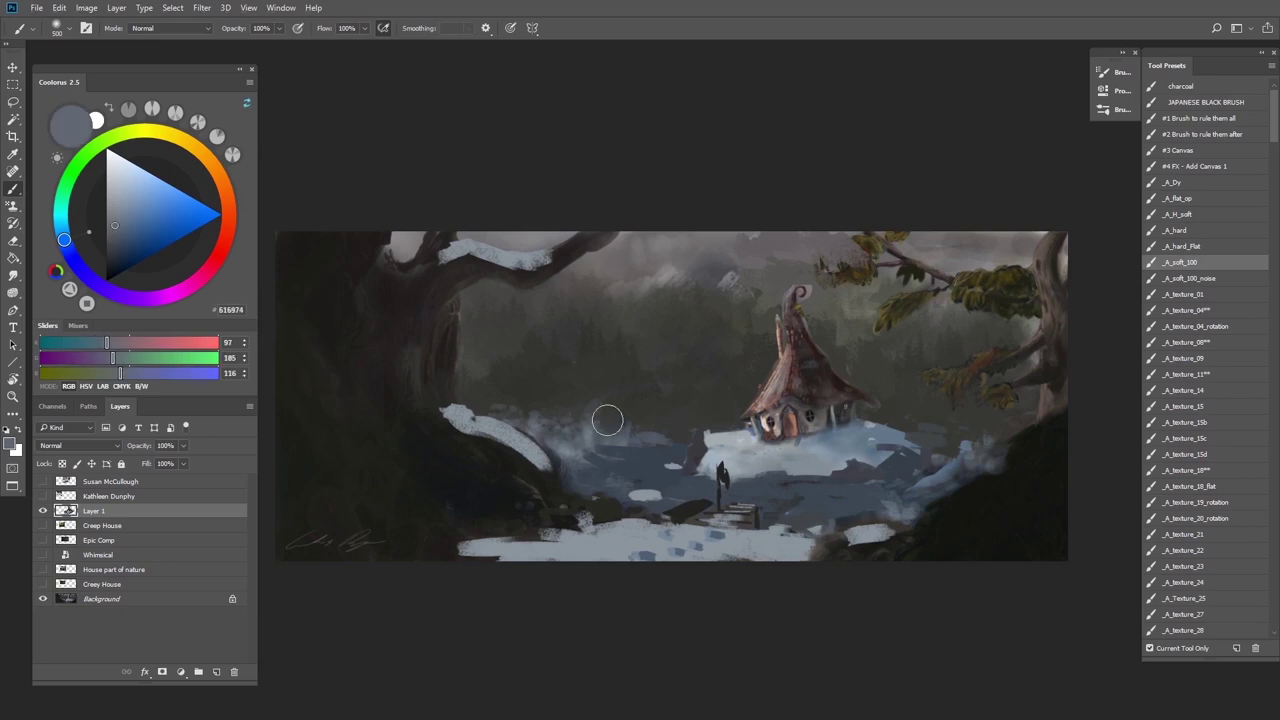
{"action": "left_click", "coordinate": [594, 403], "text": "alt"}
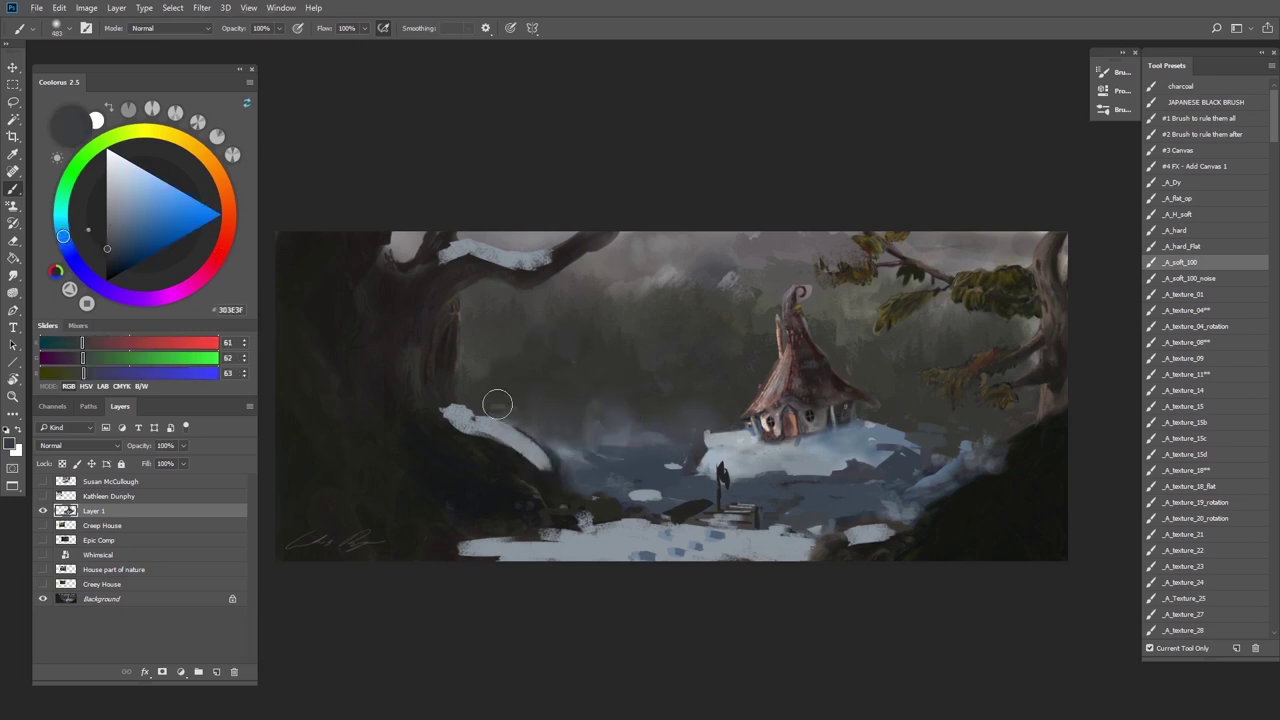
{"action": "left_click", "coordinate": [560, 391], "text": "alt"}
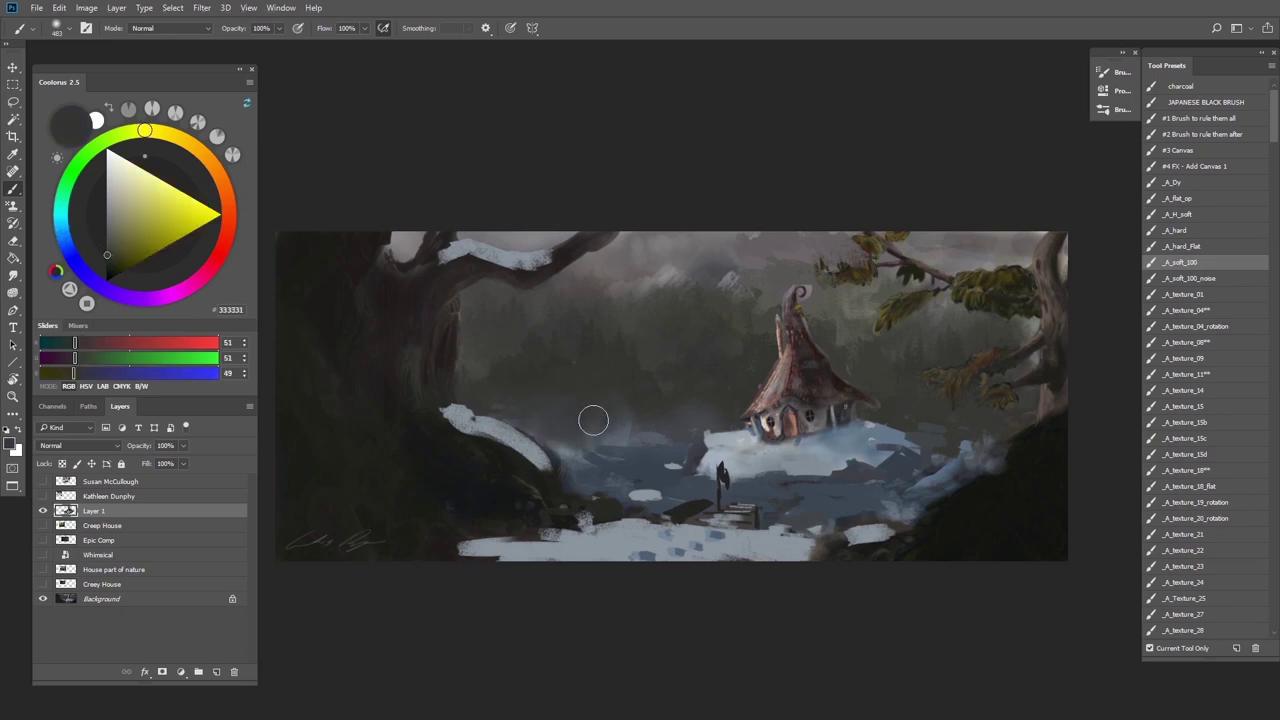
{"action": "left_click", "coordinate": [622, 432], "text": "alt"}
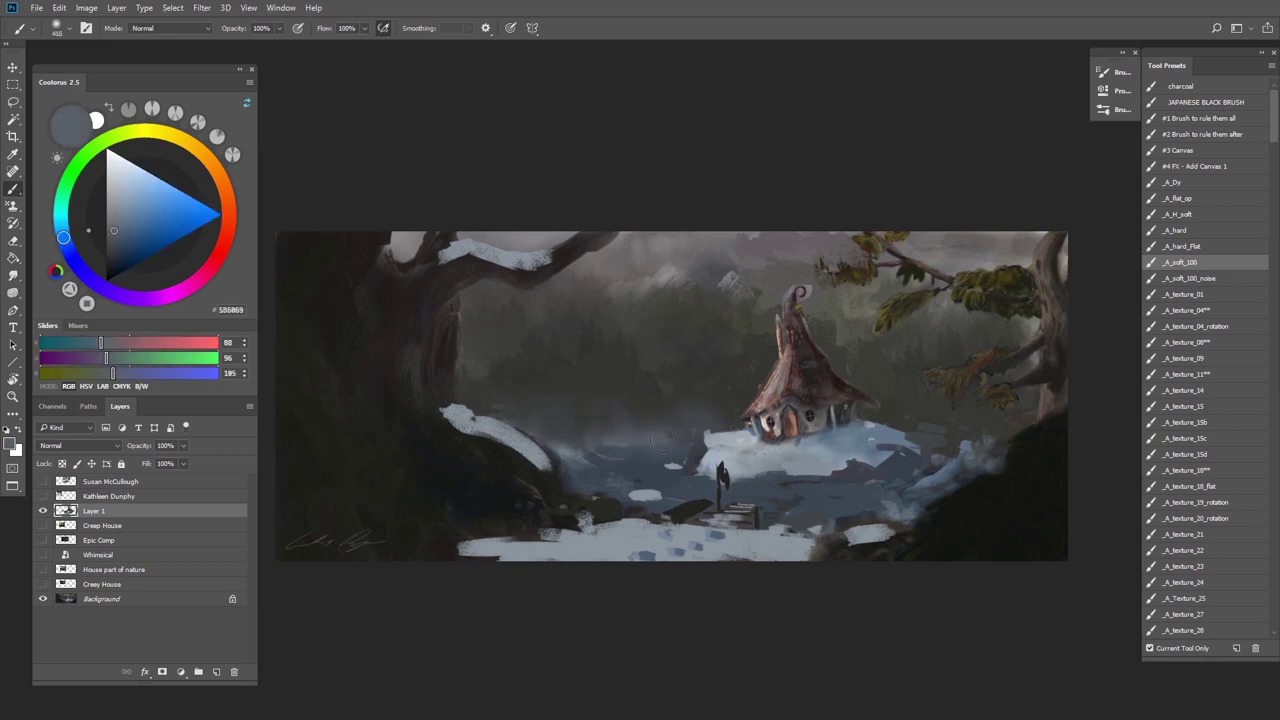
{"action": "left_click_drag", "start_coordinate": [935, 447], "coordinate": [994, 434]}
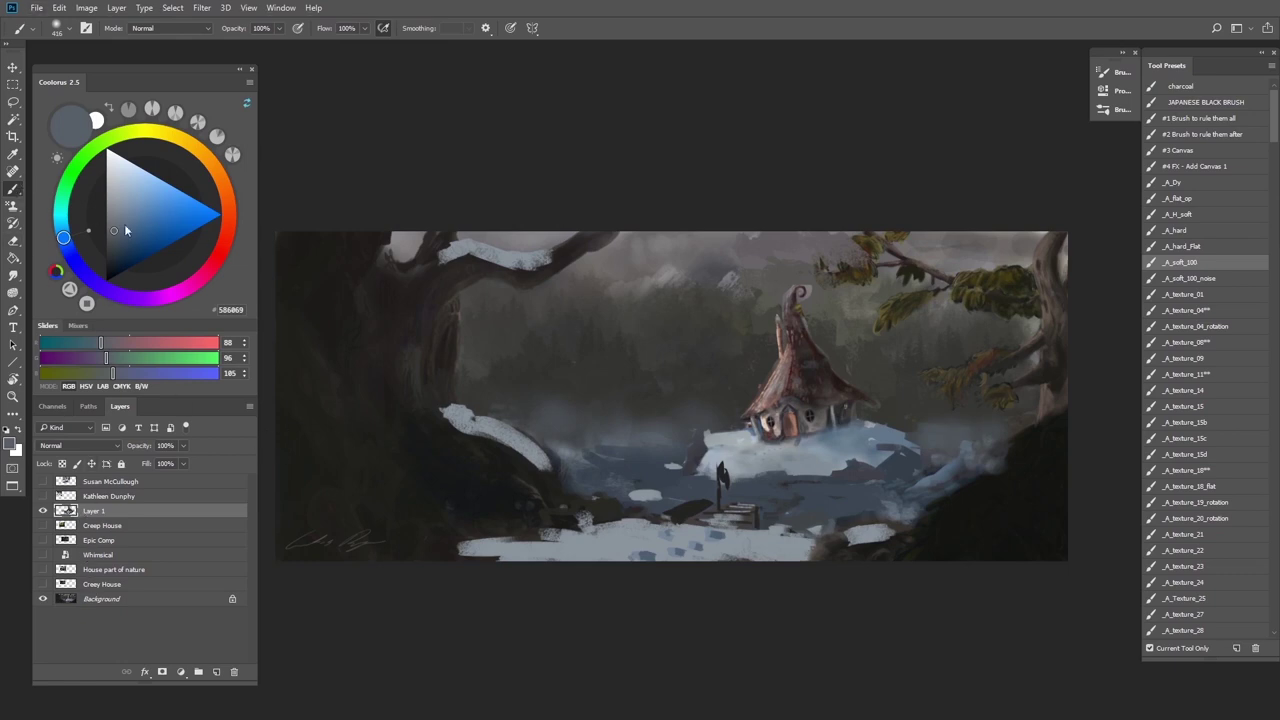
Trim the chimney curl and the right roof edge of the cottage with the _A_texture_08** brush in sampled background tones
{"action": "left_click", "coordinate": [1185, 343]}
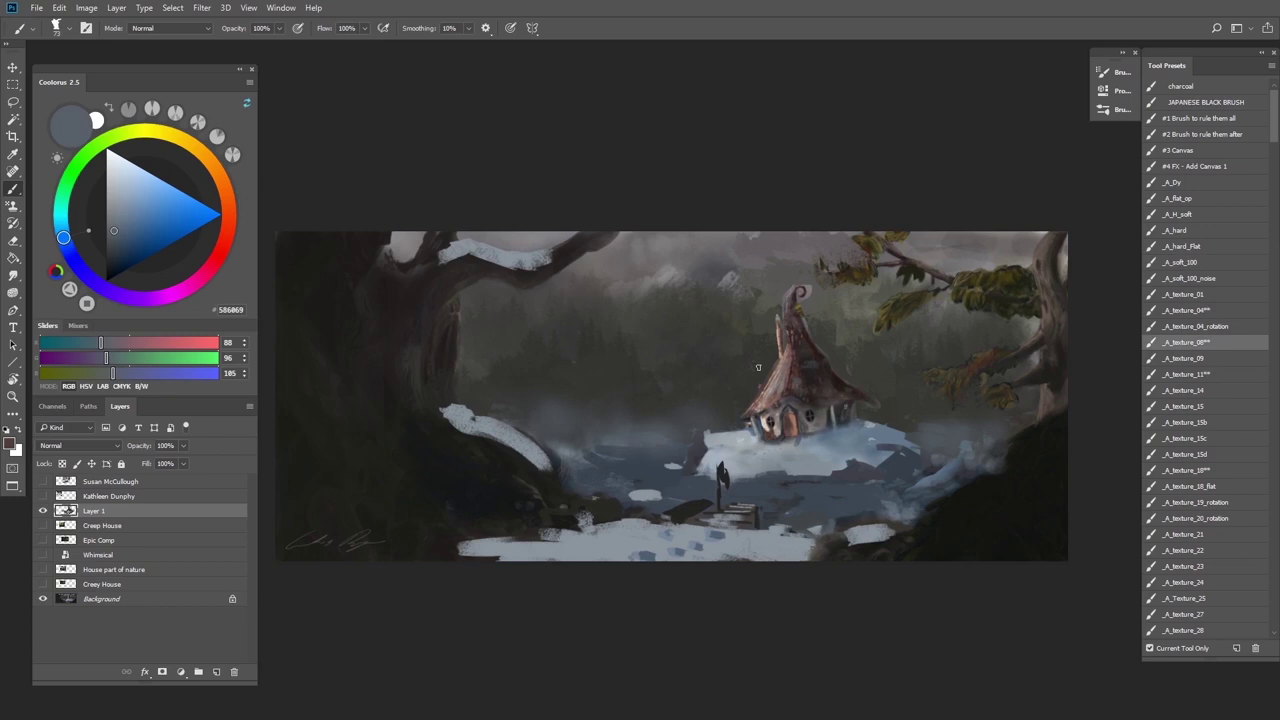
{"action": "left_click", "coordinate": [820, 303], "text": "alt"}
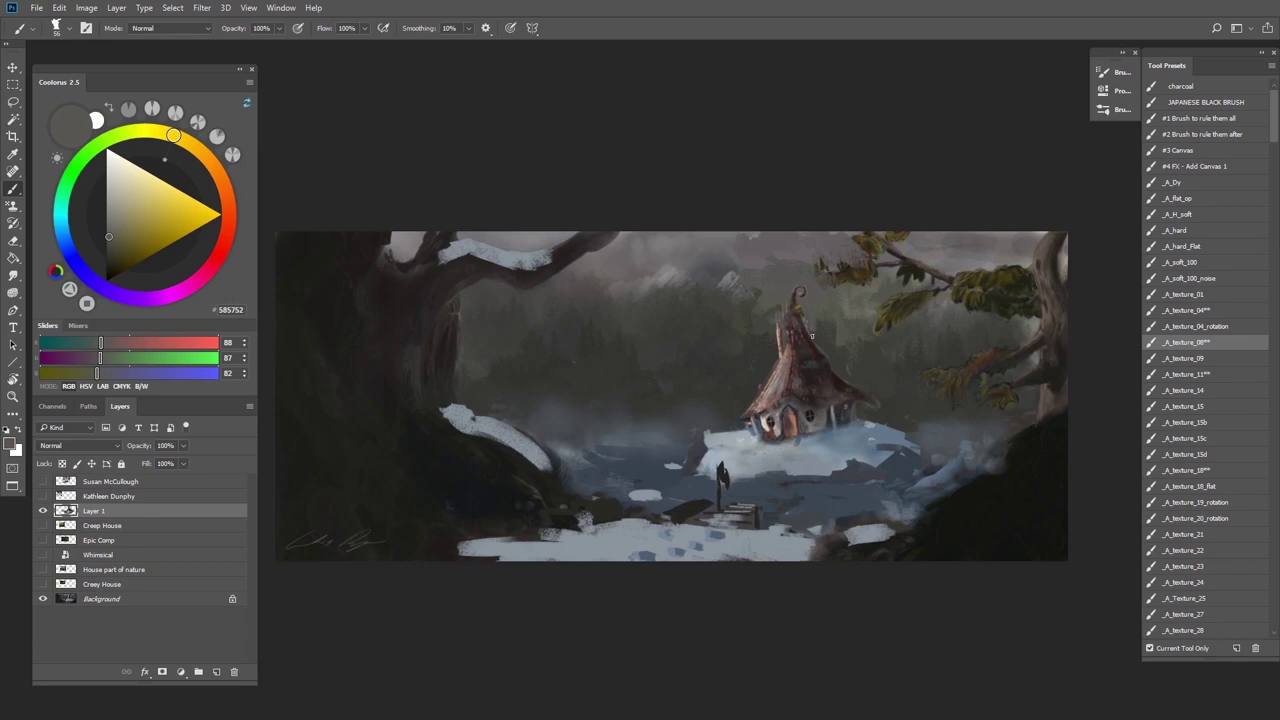
{"action": "left_click", "coordinate": [808, 326], "text": "alt"}
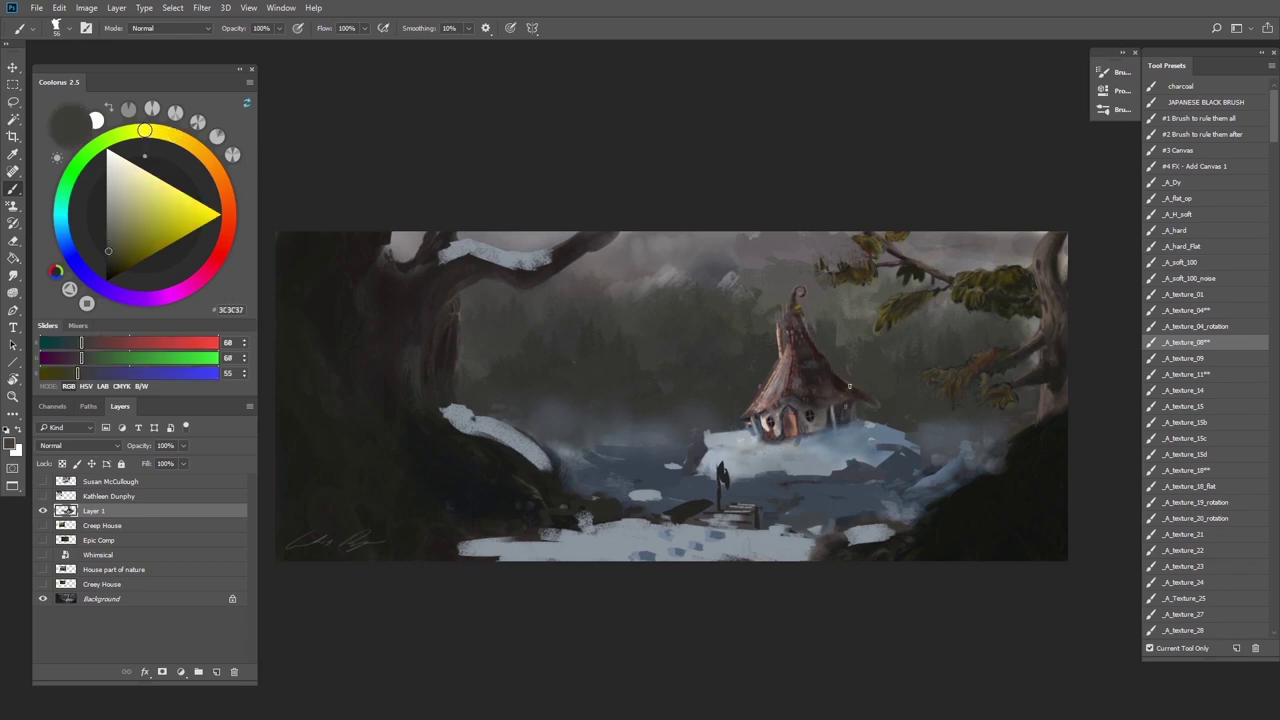
{"action": "left_click", "coordinate": [875, 397], "text": "alt"}
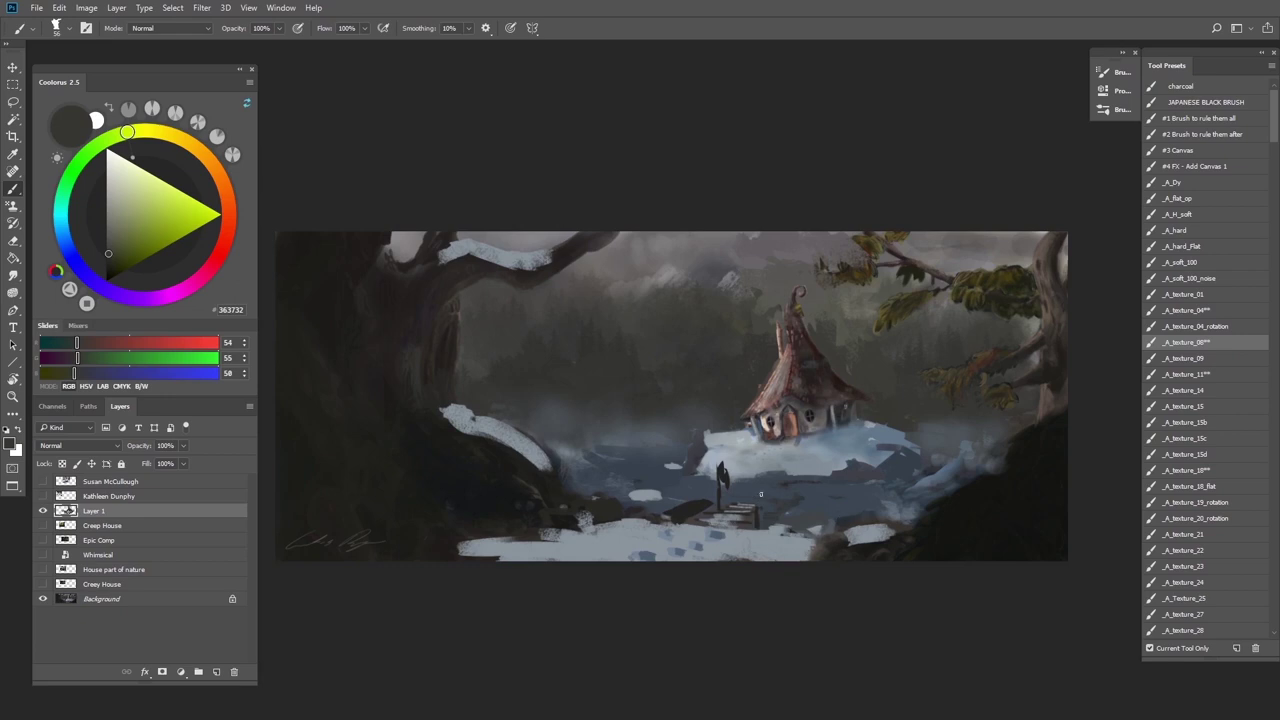
Paint dark rocks (#232321) along the lower right edge of the cottage's snowbank
{"action": "left_click", "coordinate": [710, 505], "text": "alt"}
{"action": "left_click_drag", "start_coordinate": [878, 470], "coordinate": [843, 473]}
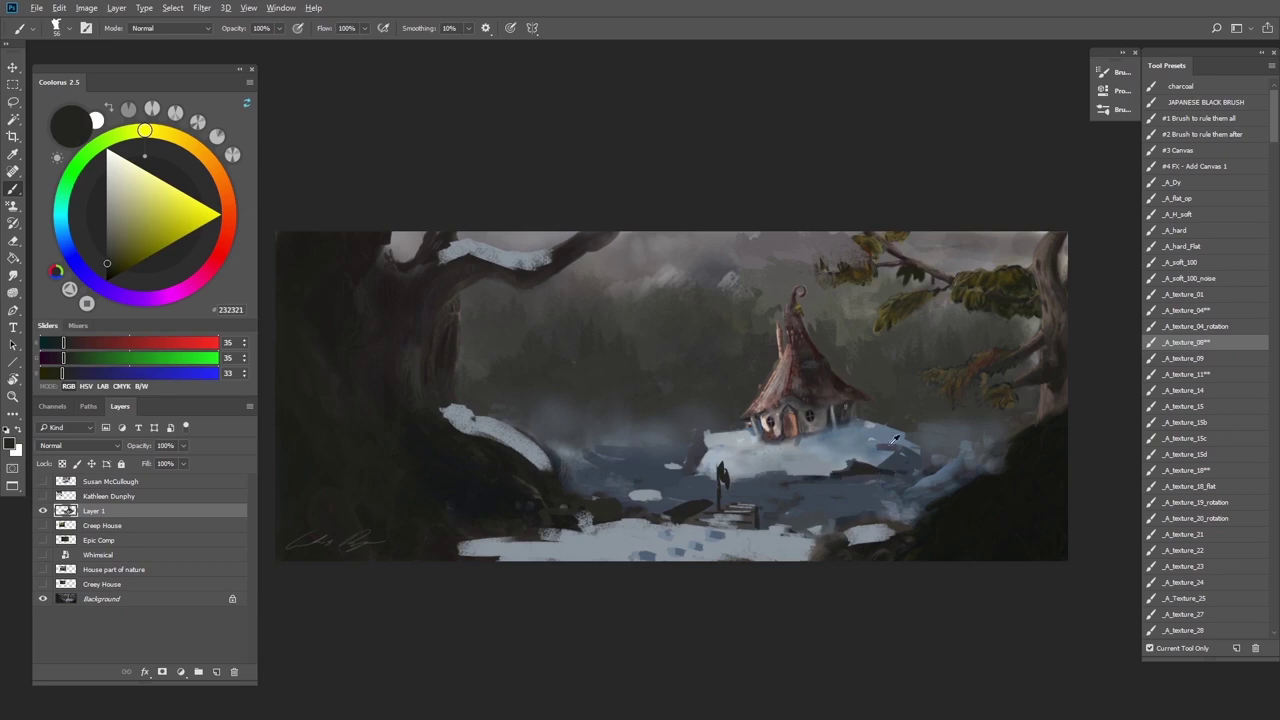
{"action": "mouse_move", "coordinate": [902, 452]}
{"action": "left_mouse_down"}
{"action": "mouse_move", "coordinate": [896, 470]}
{"action": "mouse_move", "coordinate": [875, 462]}
{"action": "left_mouse_up"}
{"action": "left_click_drag", "start_coordinate": [882, 466], "coordinate": [907, 440]}
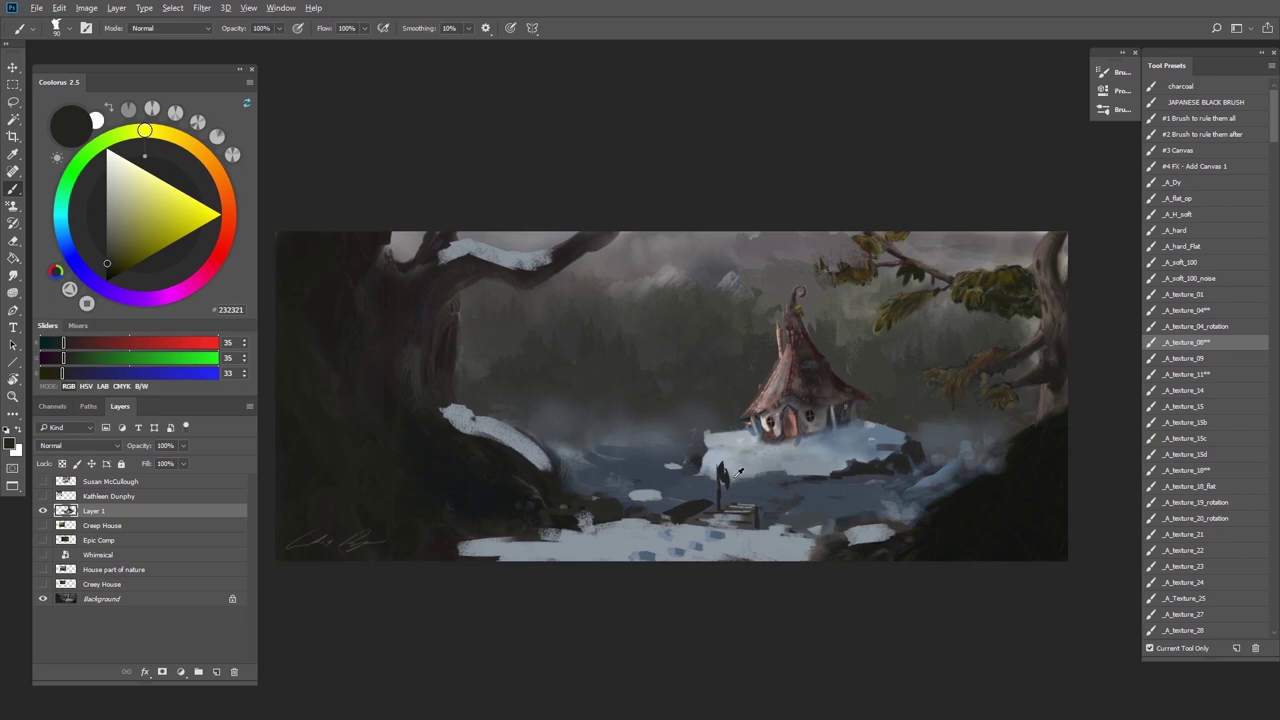
Paint a glowing light on the dock post's lantern with a small _A_soft_100 brush in yellow (#D5C662) and orange (#D5A162)
{"action": "left_click", "coordinate": [167, 134]}
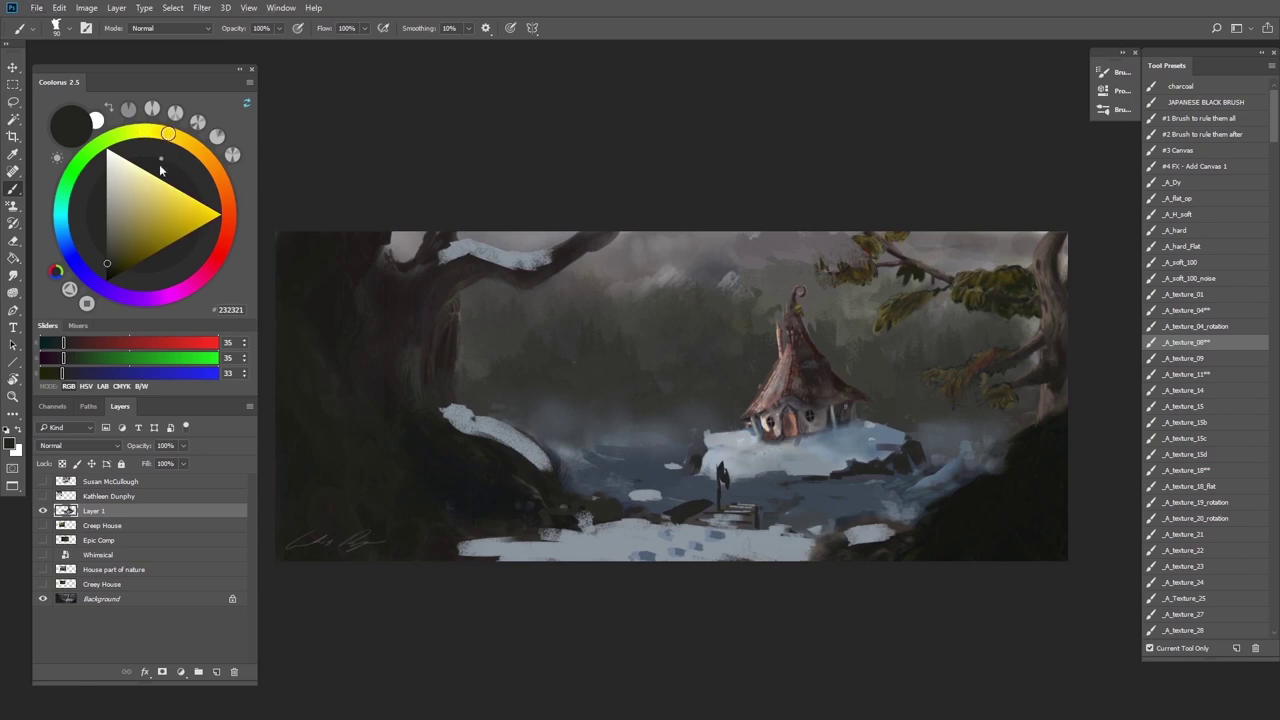
{"action": "left_click", "coordinate": [158, 200]}
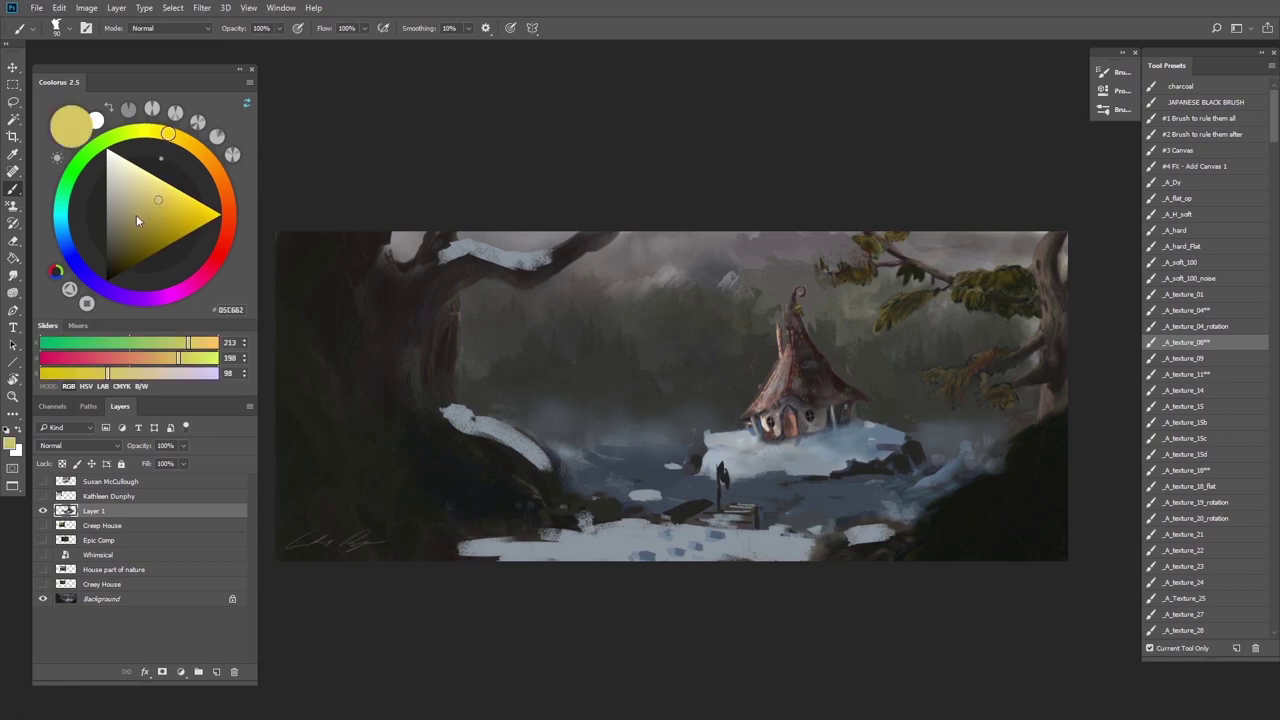
{"action": "left_click", "coordinate": [1180, 263]}
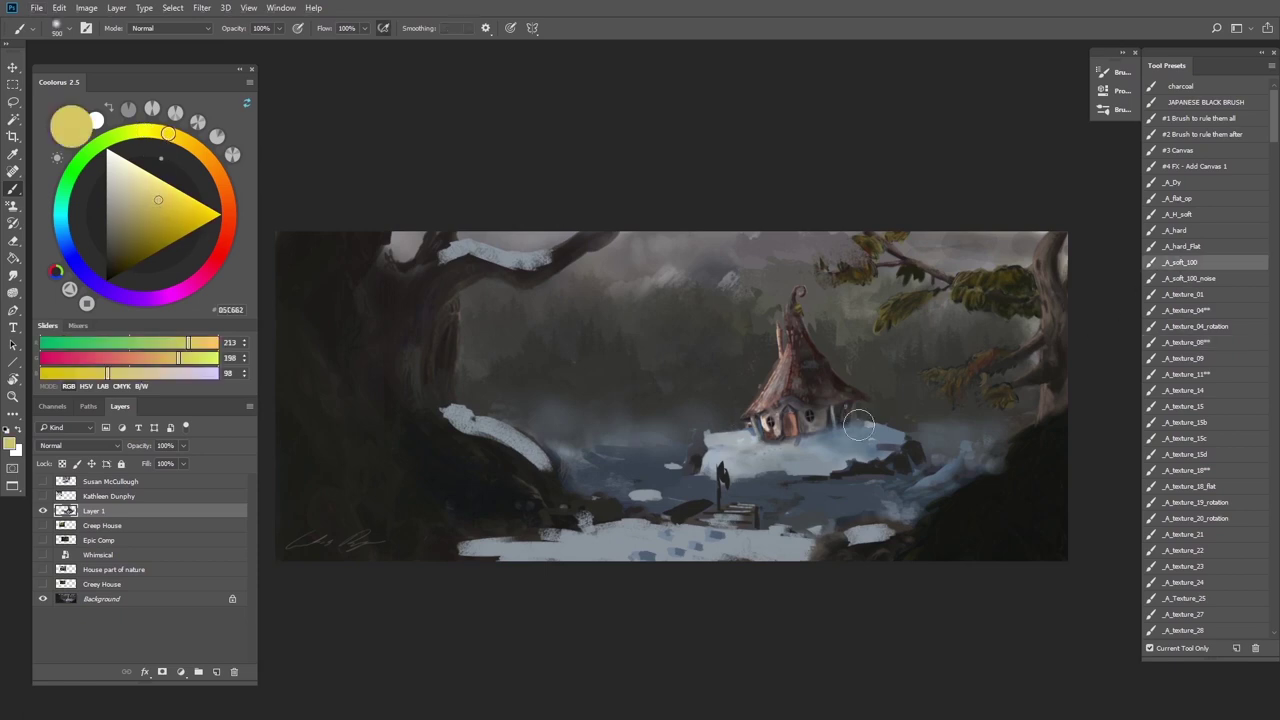
{"action": "left_click_drag", "start_coordinate": [725, 484], "coordinate": [726, 480]}
{"action": "right_click", "coordinate": [727, 483], "text": "alt"}
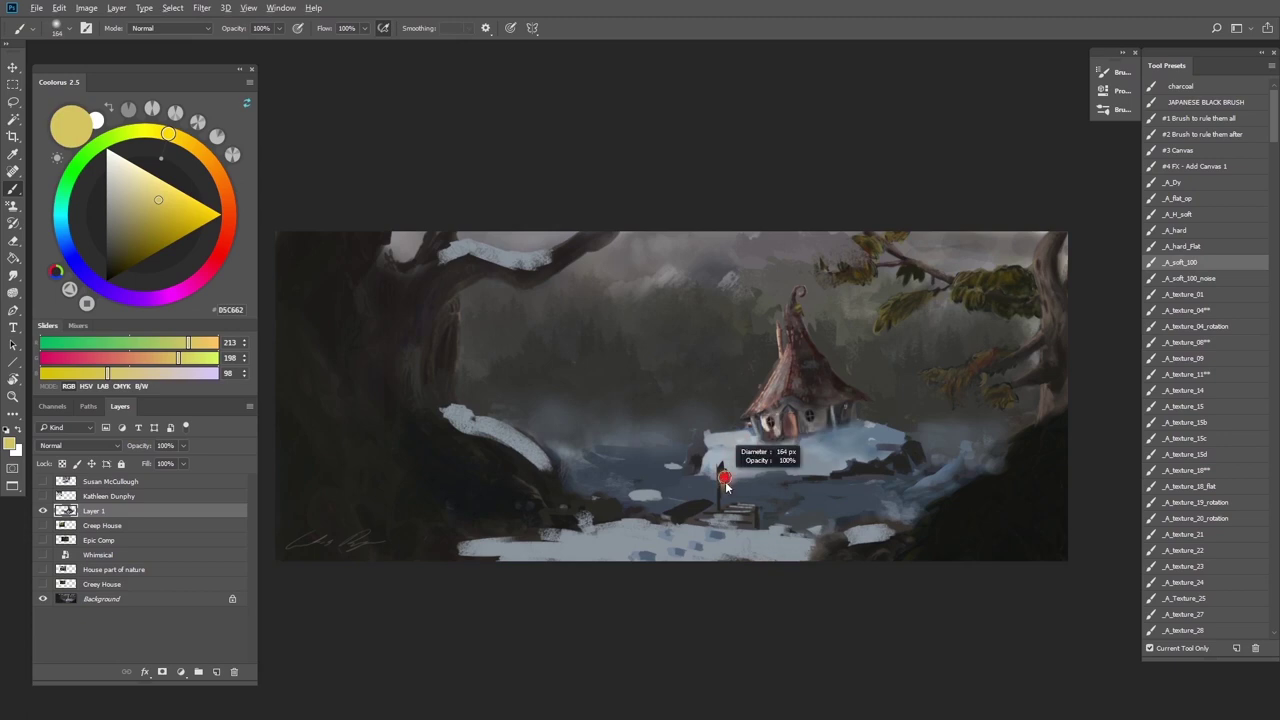
{"action": "left_click", "coordinate": [213, 165]}
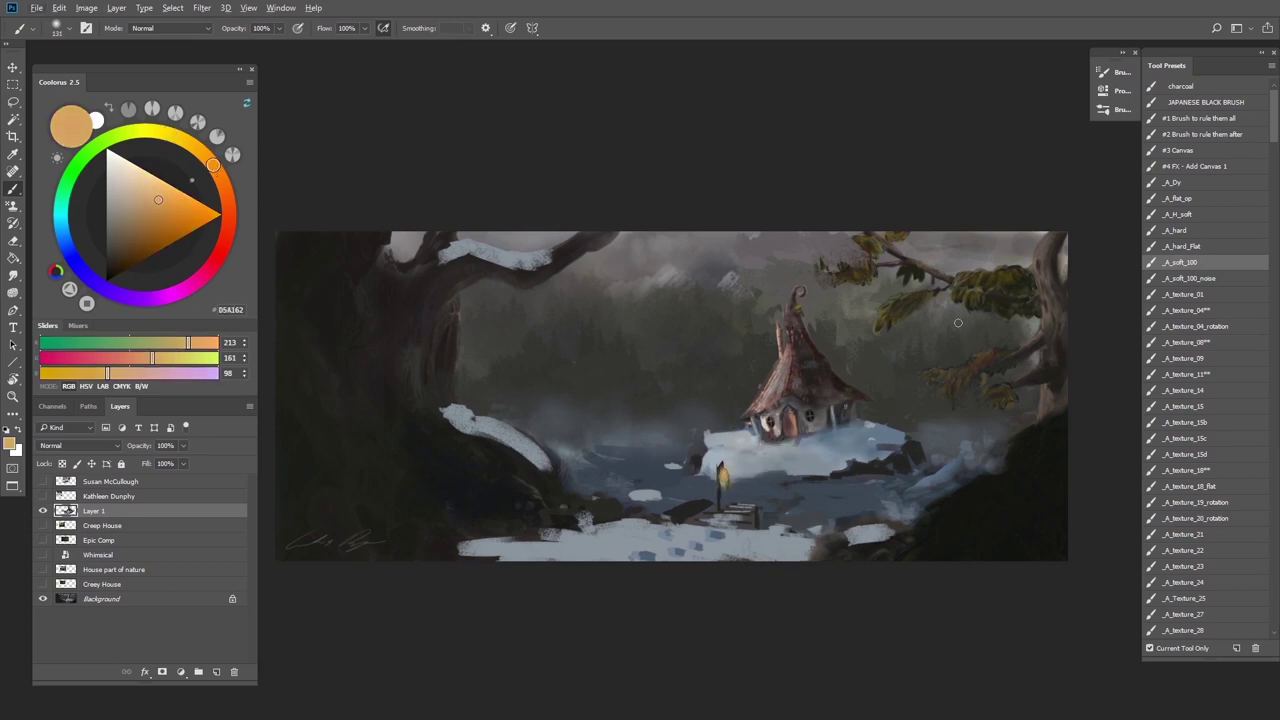
Draw the lantern's frame and post in dark #232321 with the _A_Dy brush, and add a soft amber glow (#9E844E) around it
{"action": "left_click", "coordinate": [1176, 184]}
{"action": "left_click", "coordinate": [721, 478], "text": "alt"}
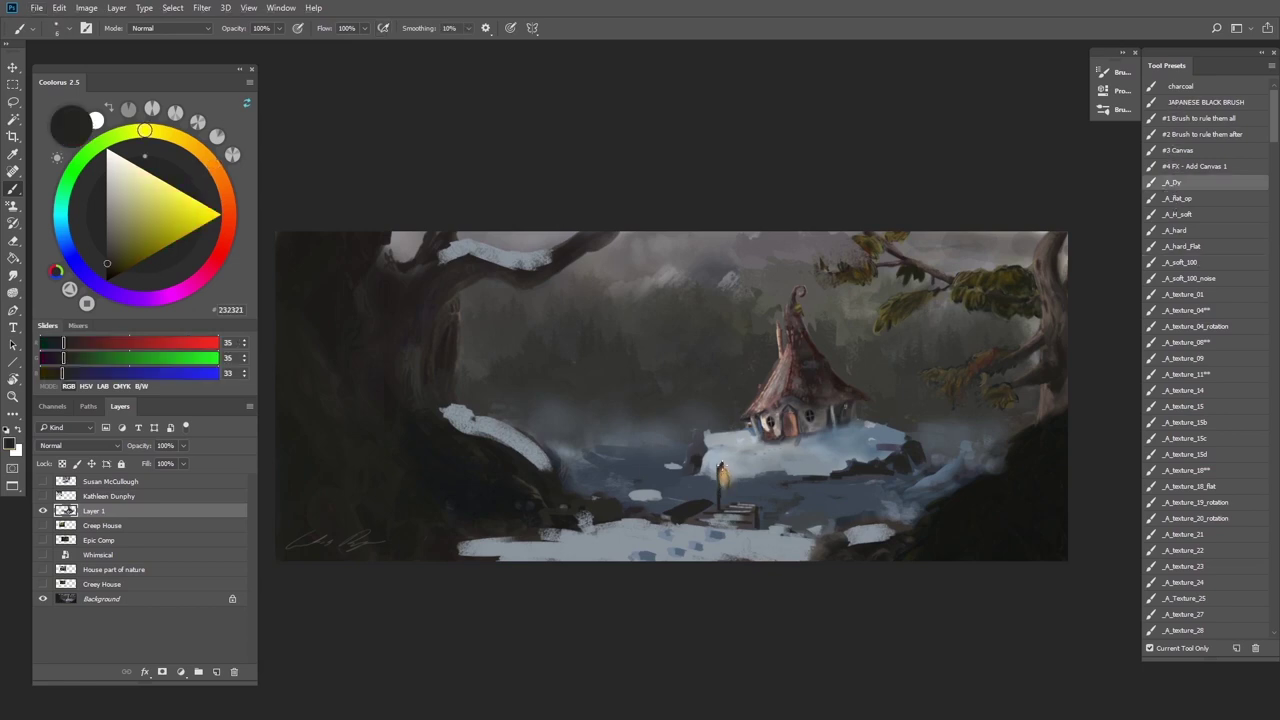
{"action": "key", "text": "]"}
{"action": "left_click_drag", "start_coordinate": [727, 475], "coordinate": [721, 475]}
{"action": "mouse_move", "coordinate": [720, 461]}
{"action": "left_mouse_down"}
{"action": "mouse_move", "coordinate": [709, 470]}
{"action": "mouse_move", "coordinate": [727, 489]}
{"action": "mouse_move", "coordinate": [723, 476]}
{"action": "mouse_move", "coordinate": [691, 491]}
{"action": "left_mouse_up"}
{"action": "left_click", "coordinate": [1178, 265]}
{"action": "left_click", "coordinate": [724, 479], "text": "alt"}
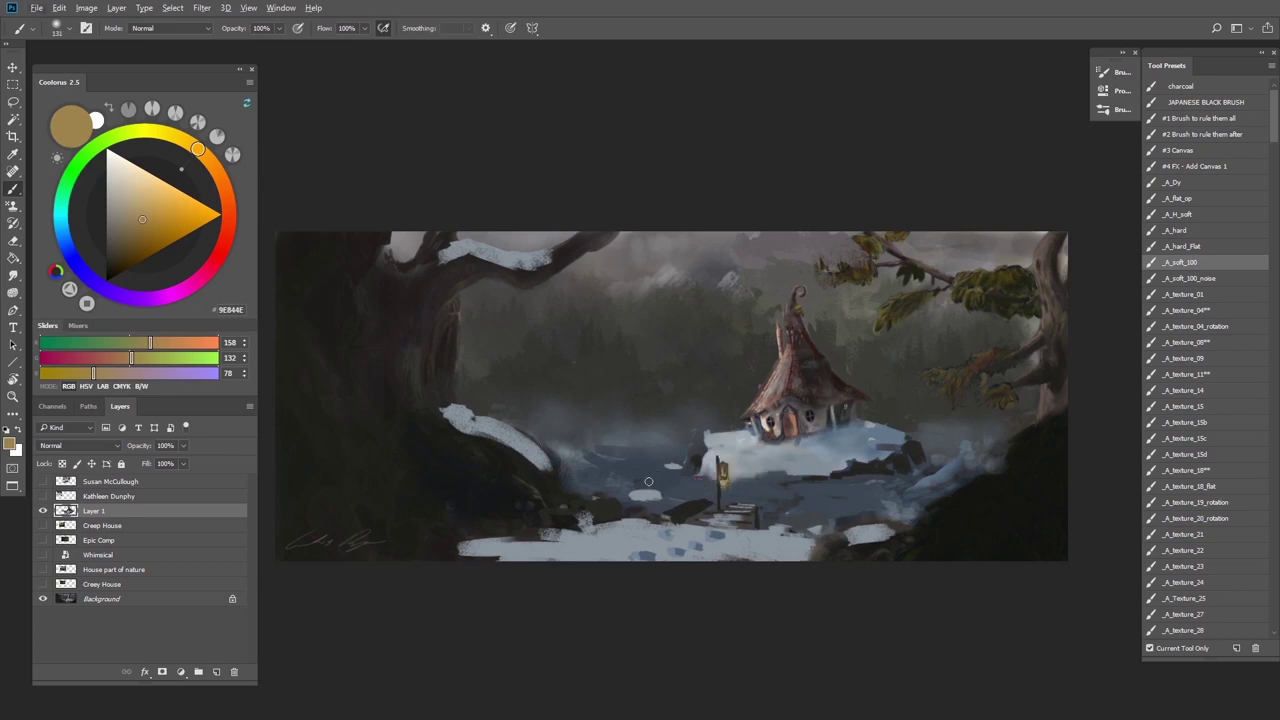
Draw a small boat shape left of the dock with the _A_Dy brush in brown (#433F3C) and dark #232321, and sample the bank's snow tone
{"action": "left_click", "coordinate": [1175, 183]}
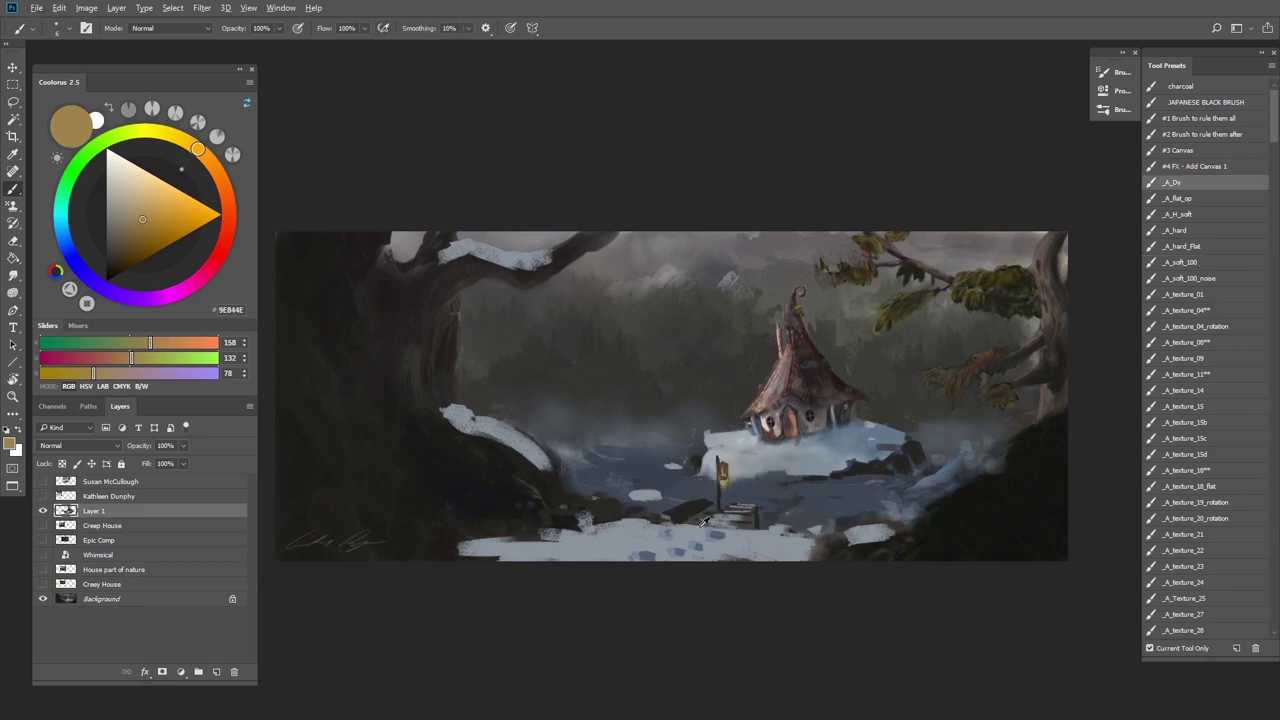
{"action": "left_click", "coordinate": [679, 514], "text": "alt"}
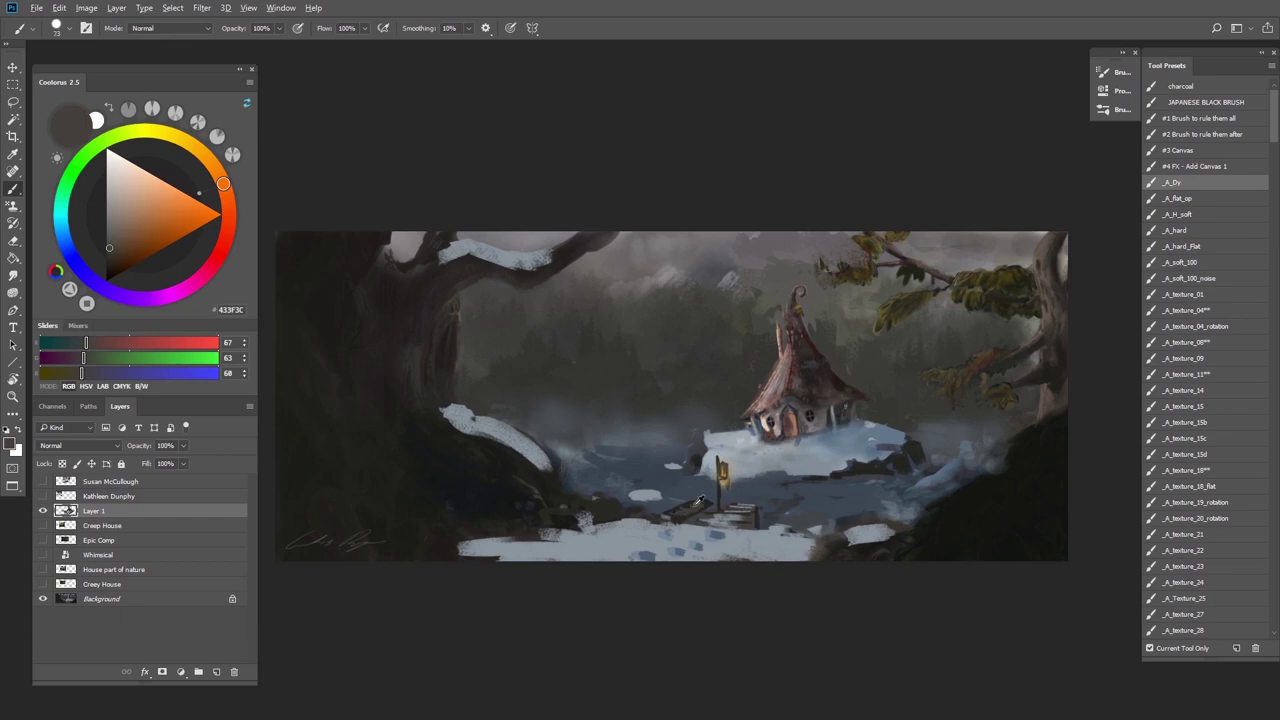
{"action": "left_click", "coordinate": [701, 508], "text": "alt"}
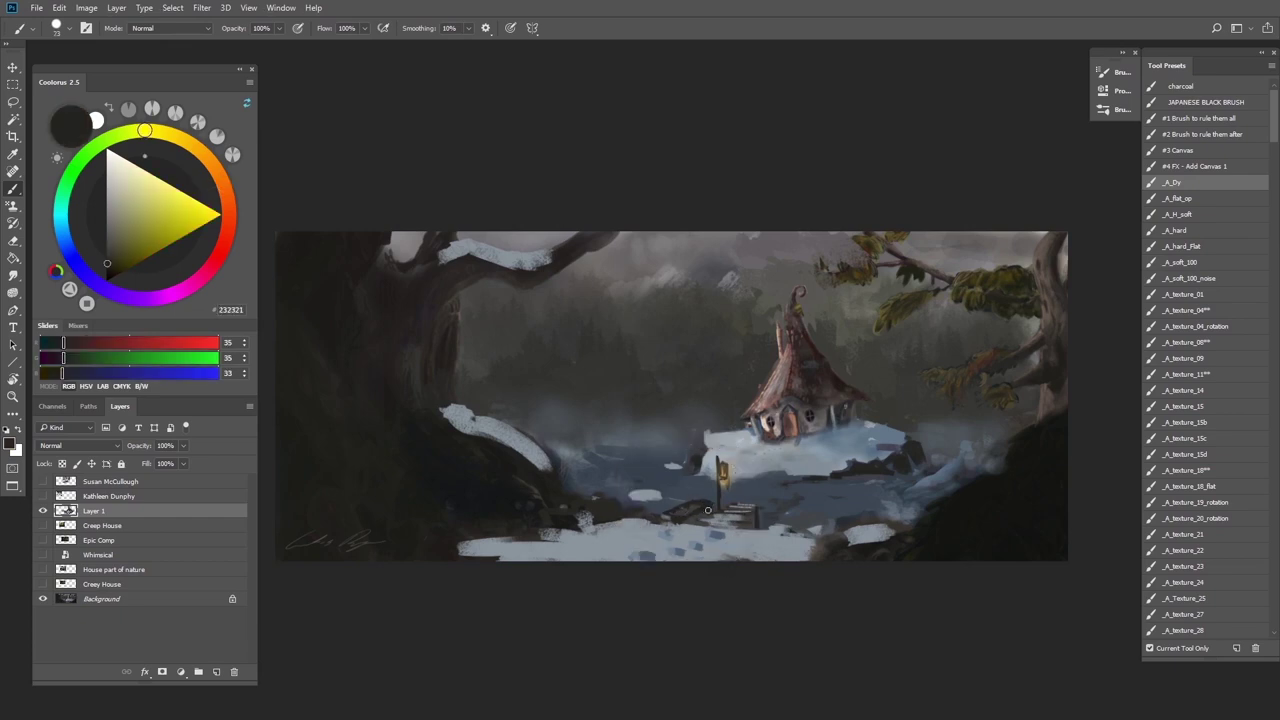
{"action": "left_click", "coordinate": [494, 454], "text": "alt"}
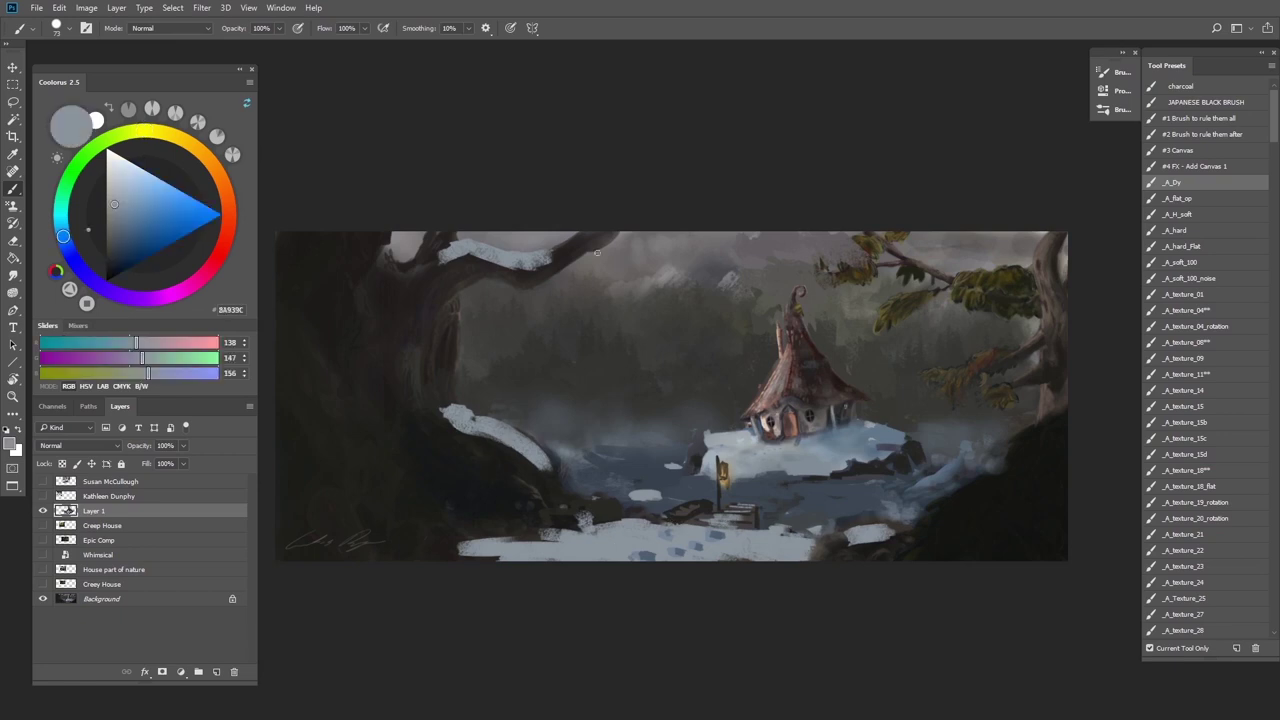
Examine the composition at different sizes and mirrored horizontally, compare it with Layer 1 hidden and shown, and flip it back
{"action": "scroll", "coordinate": [788, 480], "scroll_direction": "down", "scroll_amount": 5}
{"action": "scroll", "coordinate": [773, 415], "scroll_direction": "up", "scroll_amount": 6}
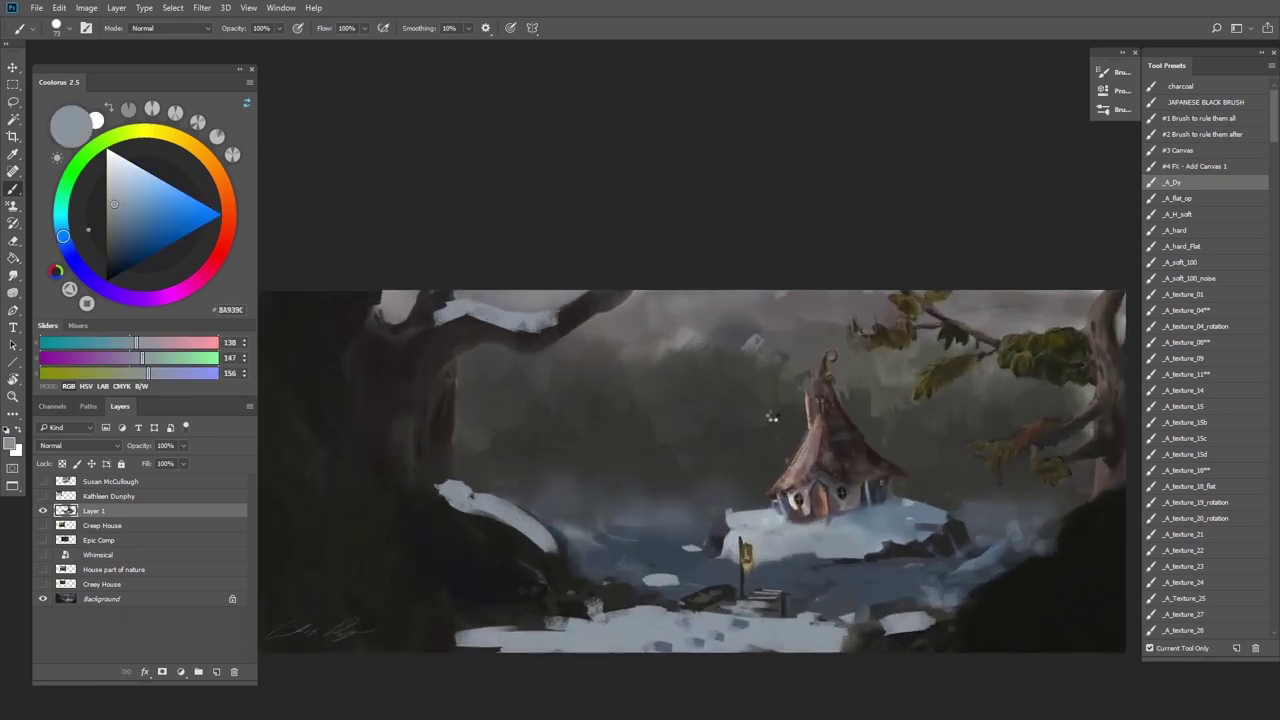
{"action": "key", "text": "ctrl+shift+h"}
{"action": "scroll", "coordinate": [772, 415], "scroll_direction": "down", "scroll_amount": 5}
{"action": "scroll", "coordinate": [749, 415], "scroll_direction": "up", "scroll_amount": 3}
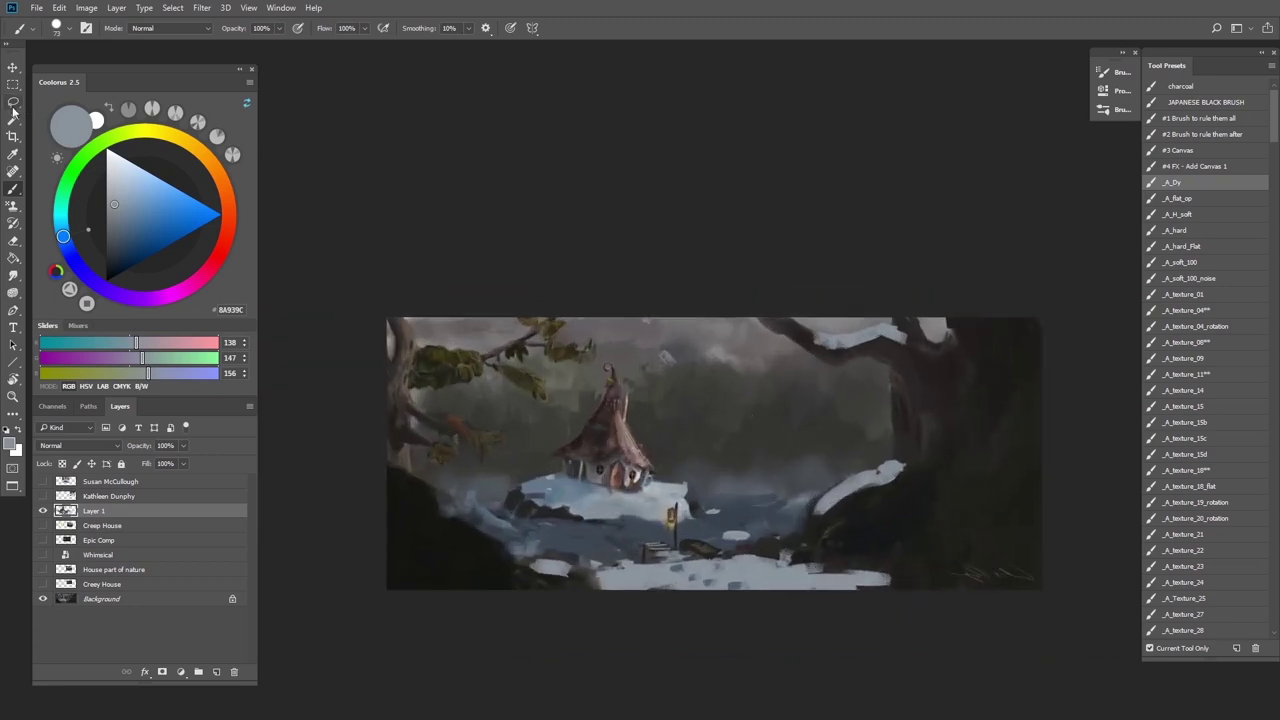
{"action": "left_click", "coordinate": [43, 511]}
{"action": "left_click", "coordinate": [43, 511]}
{"action": "key", "text": "ctrl+alt+shift+h"}
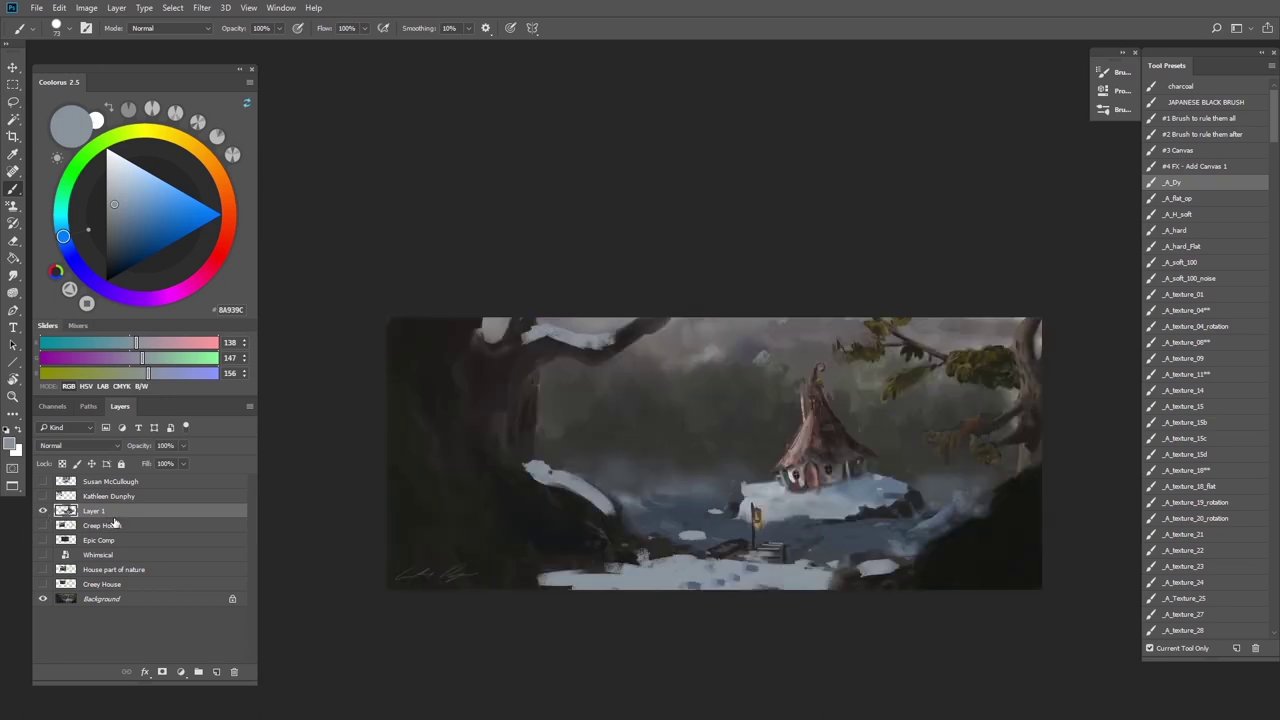
Lasso the cottage on Layer 1, rotate it slightly clockwise so it stands straighter, and deselect it
{"action": "scroll", "coordinate": [771, 469], "scroll_direction": "up", "scroll_amount": 1}
{"action": "key", "text": "l"}
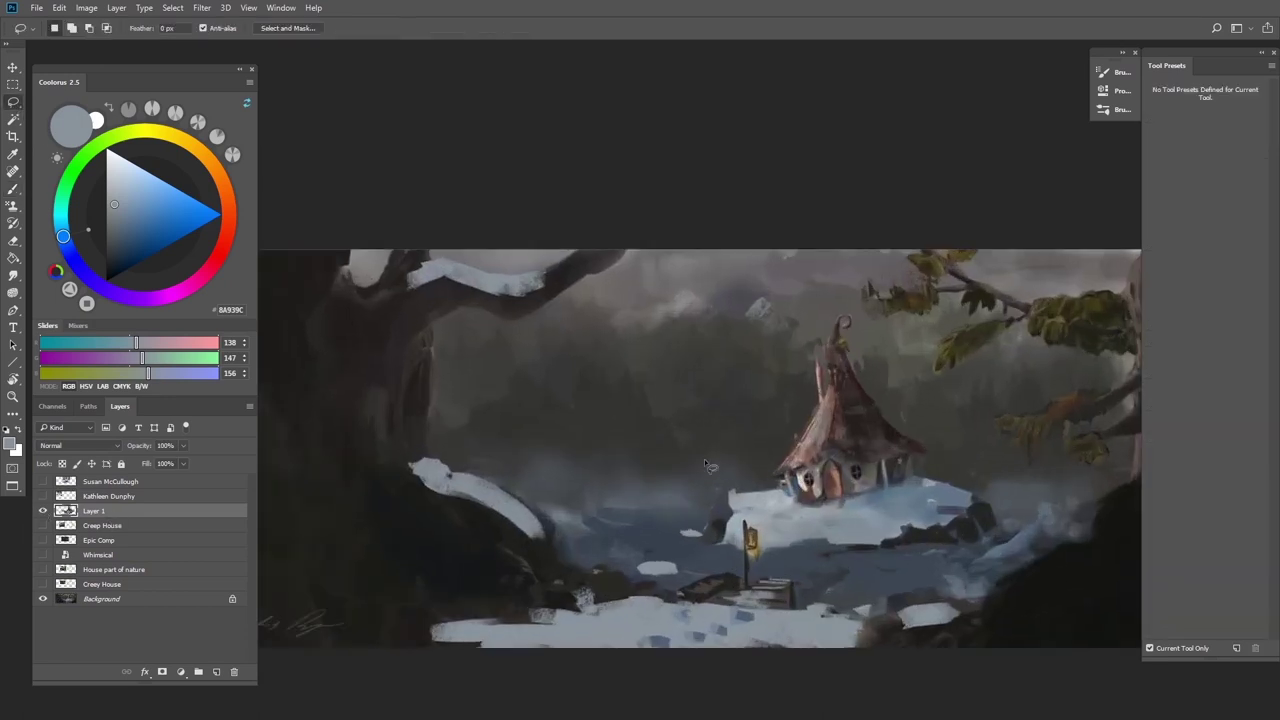
{"action": "mouse_move", "coordinate": [765, 470]}
{"action": "left_mouse_down"}
{"action": "mouse_move", "coordinate": [776, 520]}
{"action": "mouse_move", "coordinate": [906, 508]}
{"action": "mouse_move", "coordinate": [930, 496]}
{"action": "mouse_move", "coordinate": [940, 432]}
{"action": "mouse_move", "coordinate": [880, 336]}
{"action": "mouse_move", "coordinate": [776, 314]}
{"action": "mouse_move", "coordinate": [760, 462]}
{"action": "left_mouse_up"}
{"action": "key", "text": "ctrl+t"}
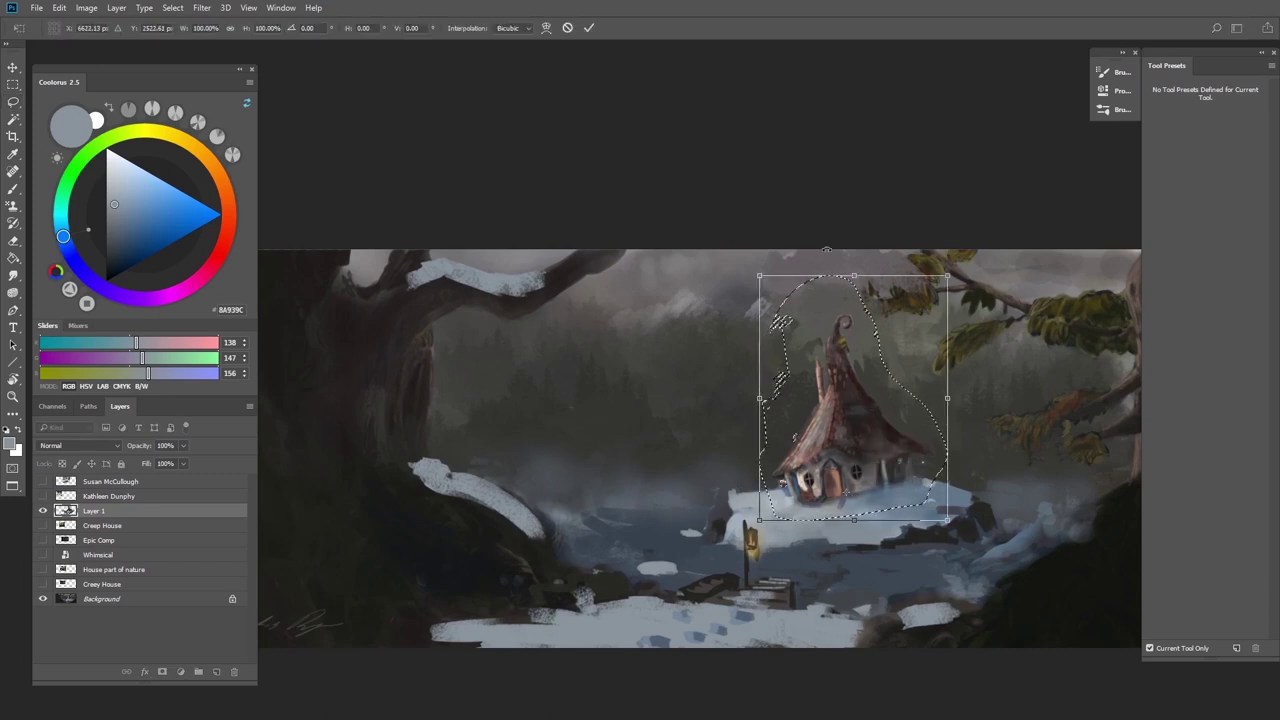
{"action": "left_click_drag", "start_coordinate": [822, 238], "coordinate": [848, 236]}
{"action": "key", "text": "Return"}
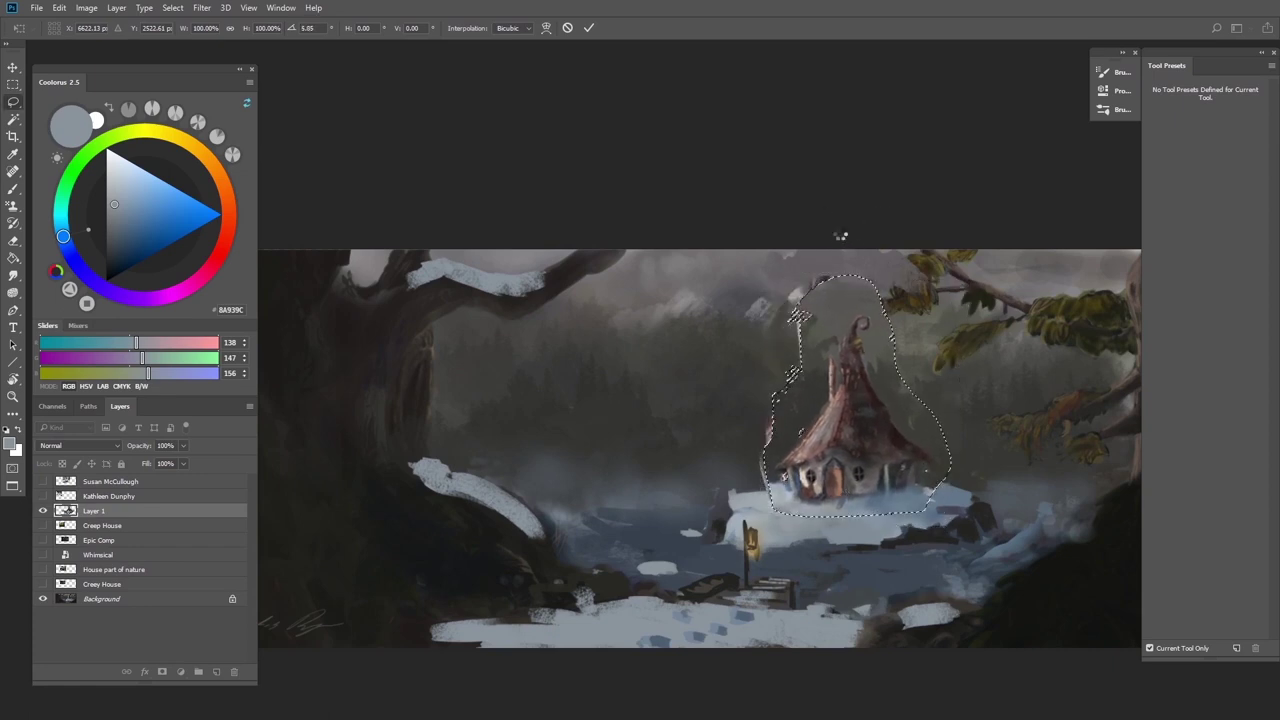
{"action": "key", "text": "ctrl+d"}
Paint out the stray edges around the rotated cottage with the _A_texture_08** brush, using sampled sky #635E62, forest #343432 and snow #A2ABB0 tones
{"action": "left_click", "coordinate": [13, 188]}
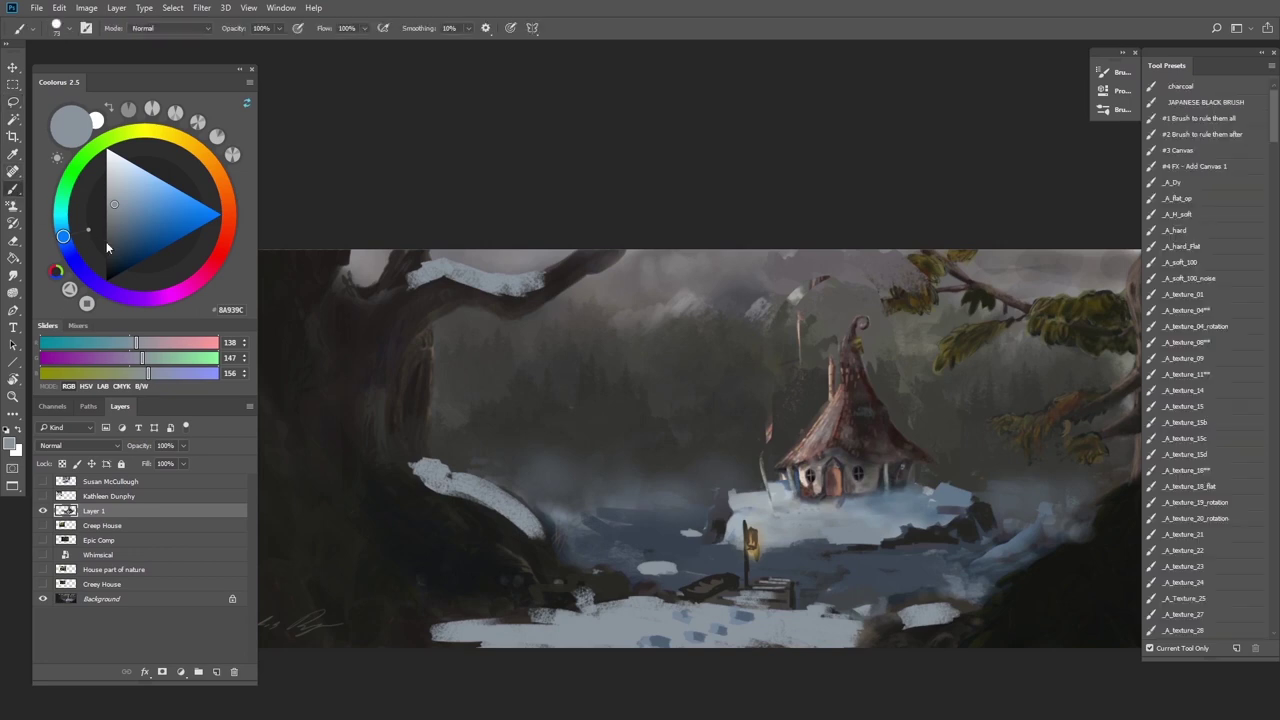
{"action": "left_click", "coordinate": [1185, 342]}
{"action": "left_click", "coordinate": [765, 300], "text": "alt"}
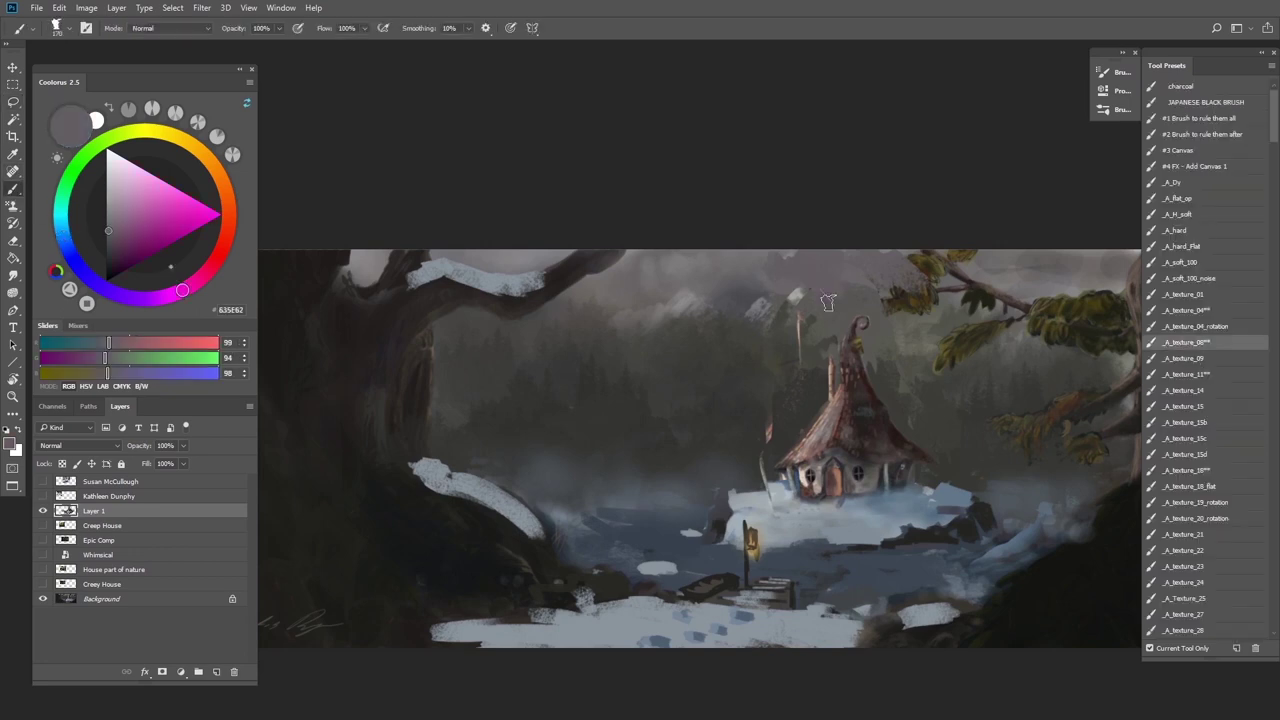
{"action": "left_click", "coordinate": [780, 345], "text": "alt"}
{"action": "left_click", "coordinate": [800, 395], "text": "alt"}
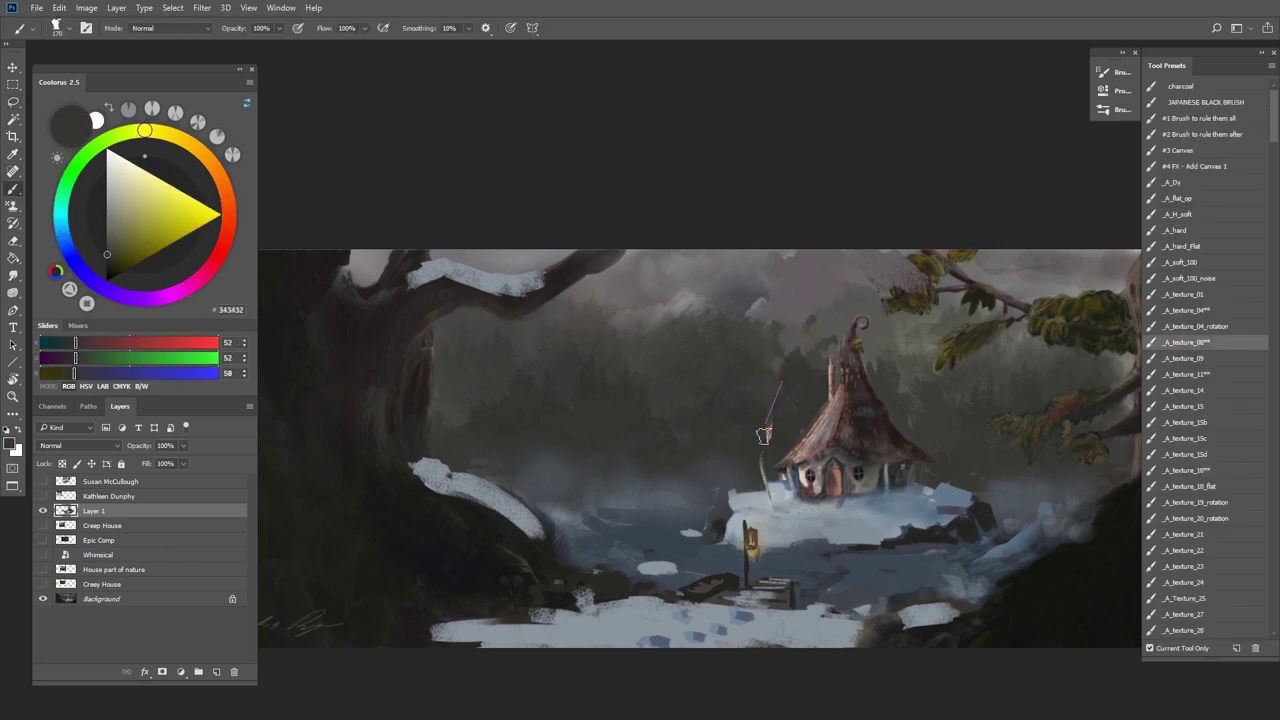
{"action": "left_click", "coordinate": [762, 490], "text": "alt"}
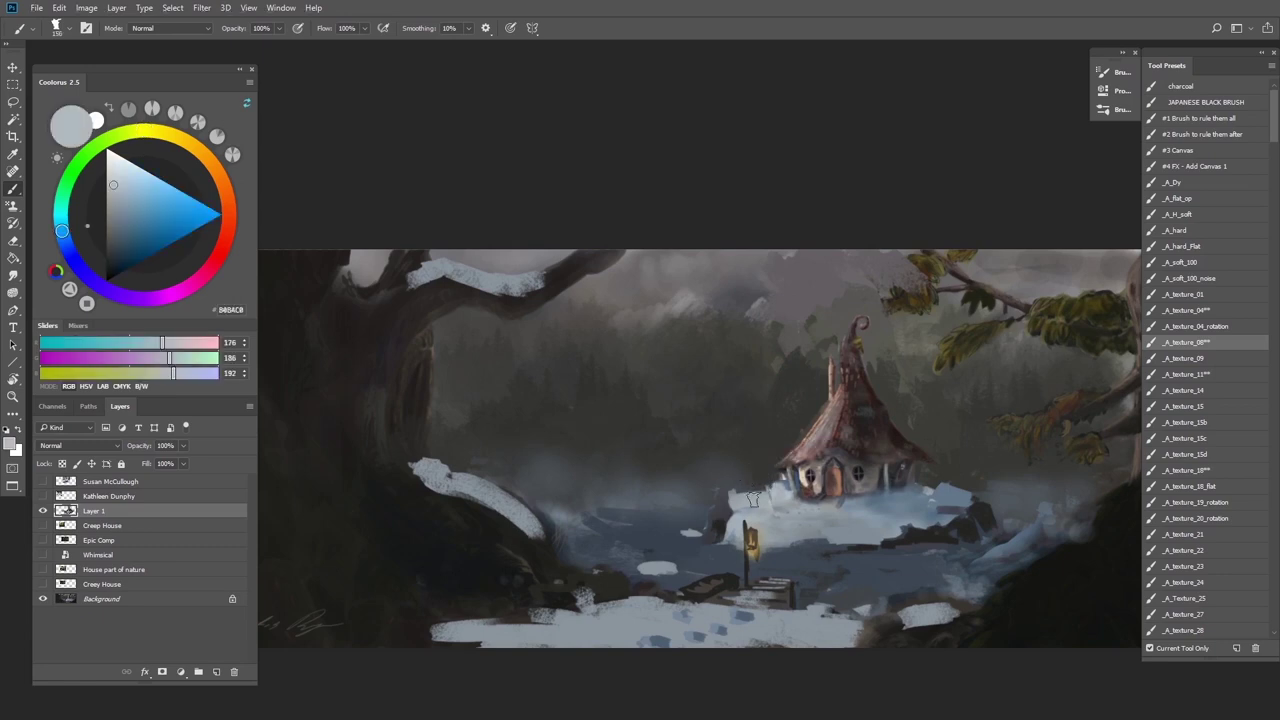
{"action": "left_click", "coordinate": [750, 494], "text": "alt"}
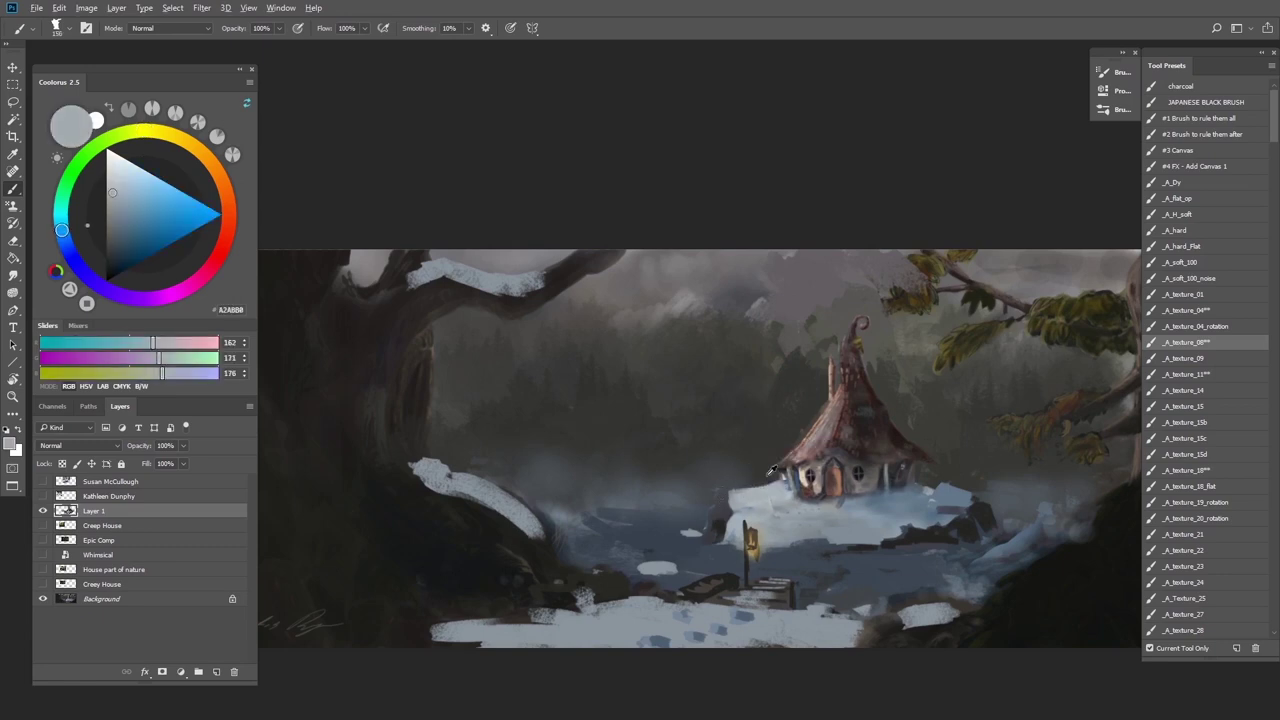
{"action": "left_click", "coordinate": [771, 471], "text": "alt"}
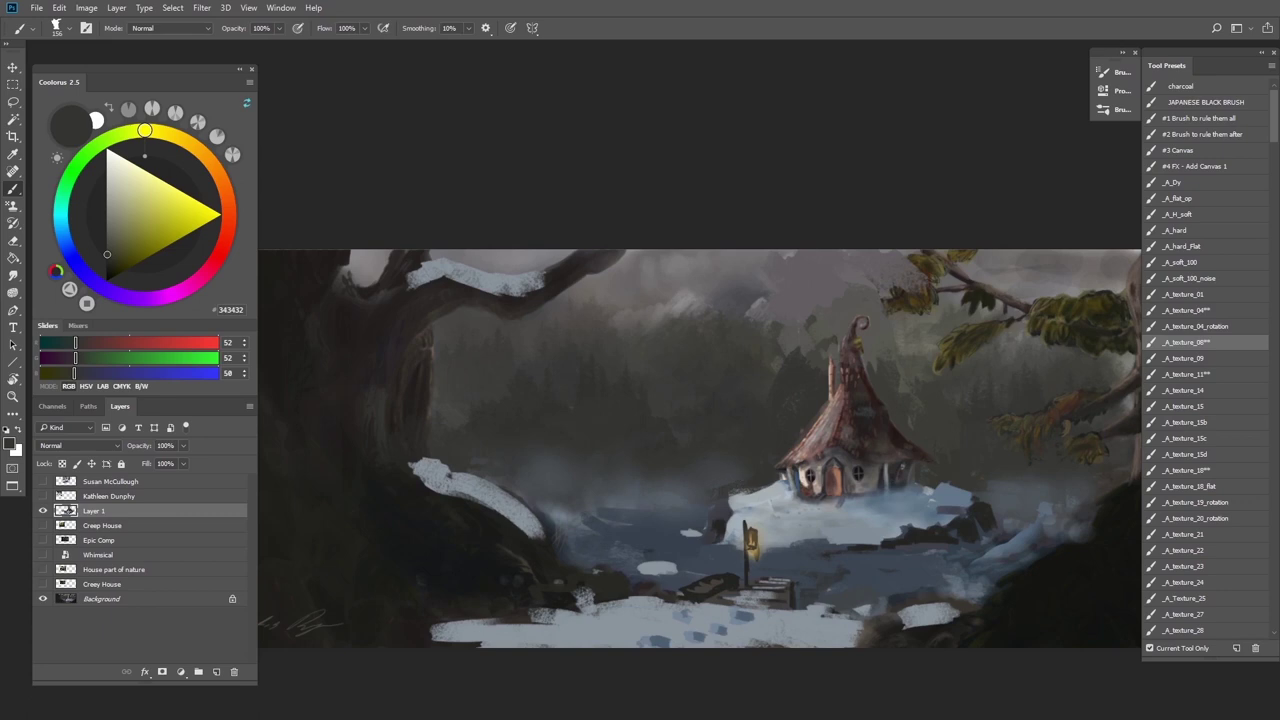
Switch to the browser and study the Mountain Shelter artwork on ArtStation, from the final image through its thumbnails, sketches and 3D views
{"action": "left_click_drag", "start_coordinate": [1100, 715], "coordinate": [450, 1]}
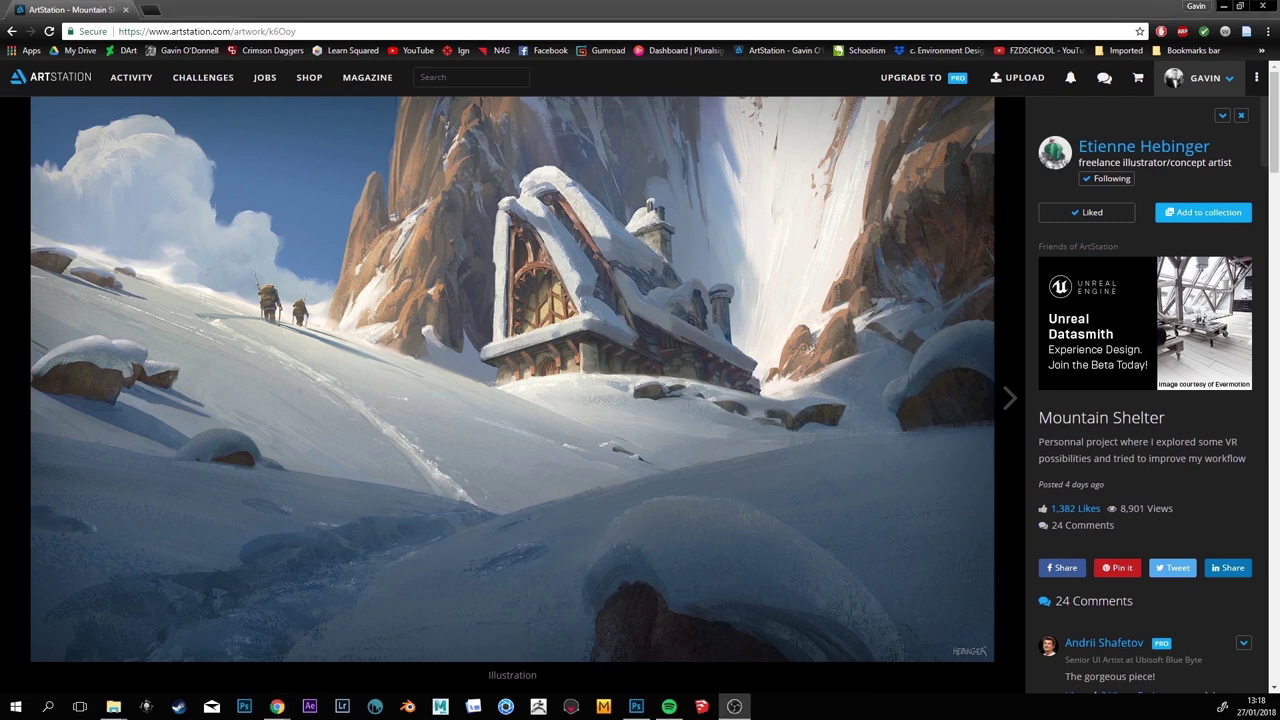
{"action": "scroll", "coordinate": [198, 366], "scroll_direction": "down", "scroll_amount": 1}
{"action": "scroll", "coordinate": [199, 366], "scroll_direction": "down", "scroll_amount": 3}
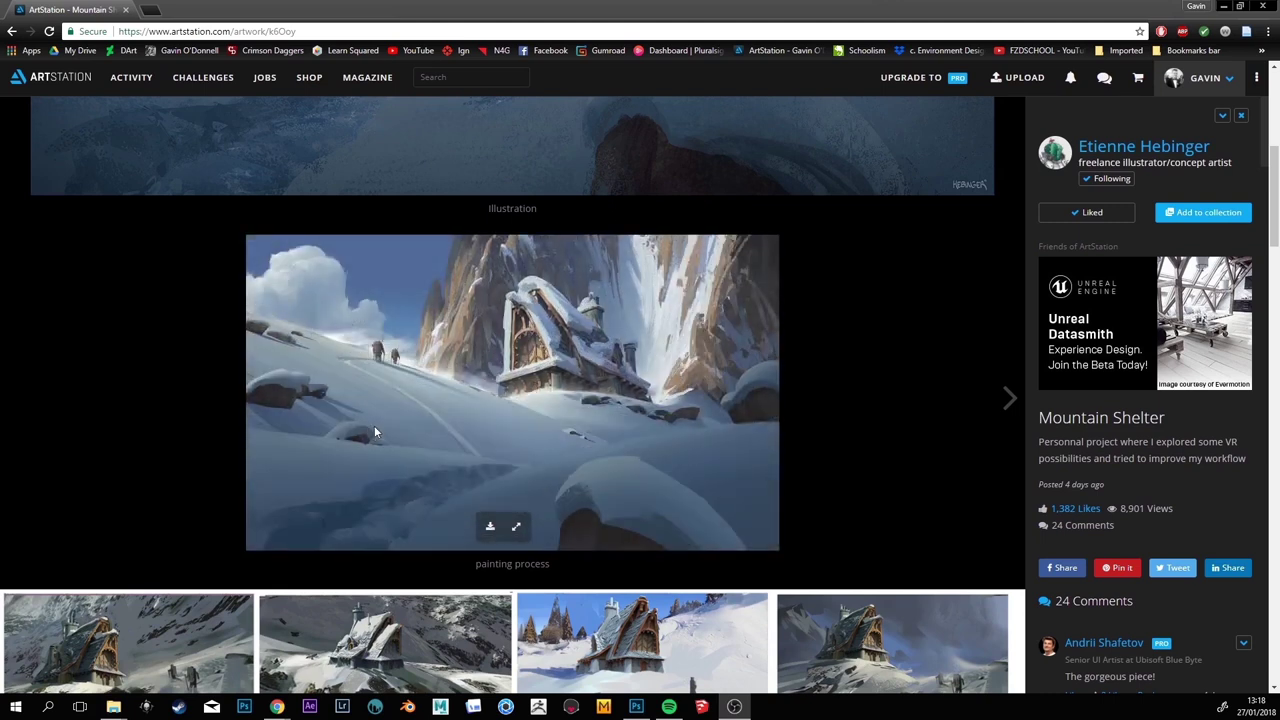
{"action": "scroll", "coordinate": [374, 425], "scroll_direction": "down", "scroll_amount": 2}
{"action": "scroll", "coordinate": [521, 322], "scroll_direction": "down", "scroll_amount": 1}
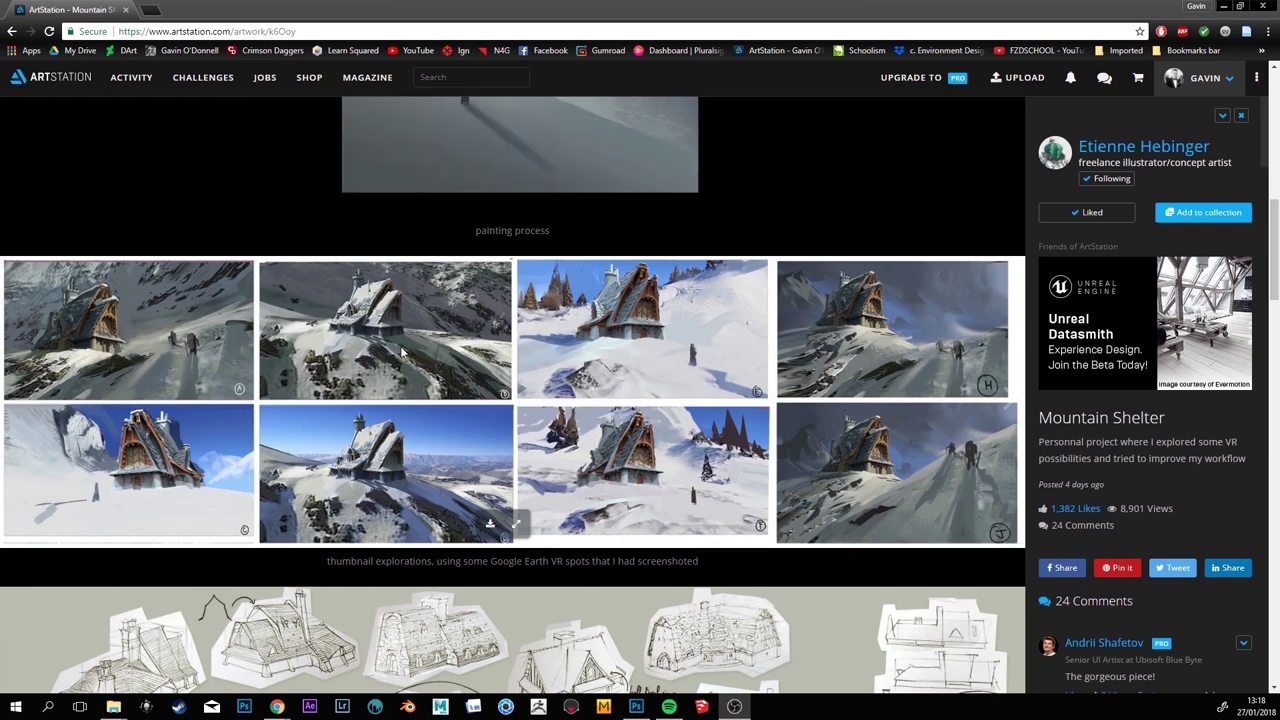
{"action": "scroll", "coordinate": [405, 351], "scroll_direction": "down", "scroll_amount": 3}
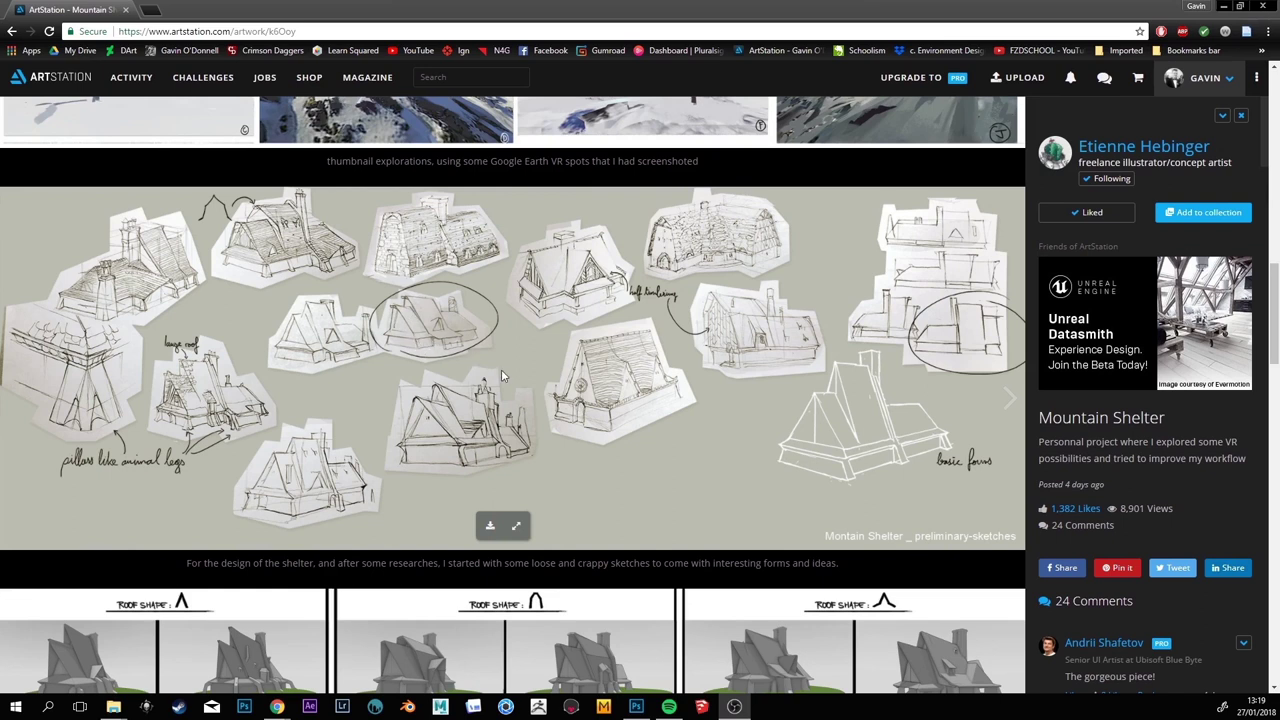
{"action": "scroll", "coordinate": [566, 549], "scroll_direction": "down", "scroll_amount": 3}
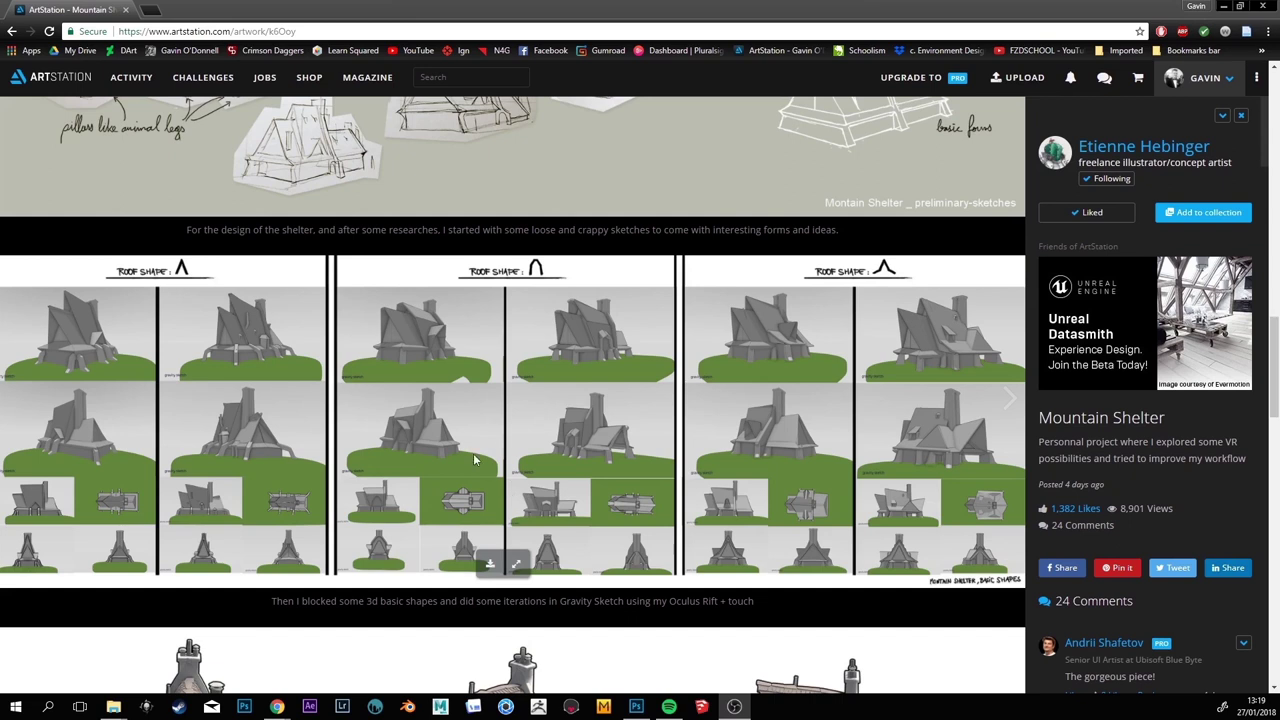
{"action": "scroll", "coordinate": [475, 424], "scroll_direction": "down", "scroll_amount": 8}
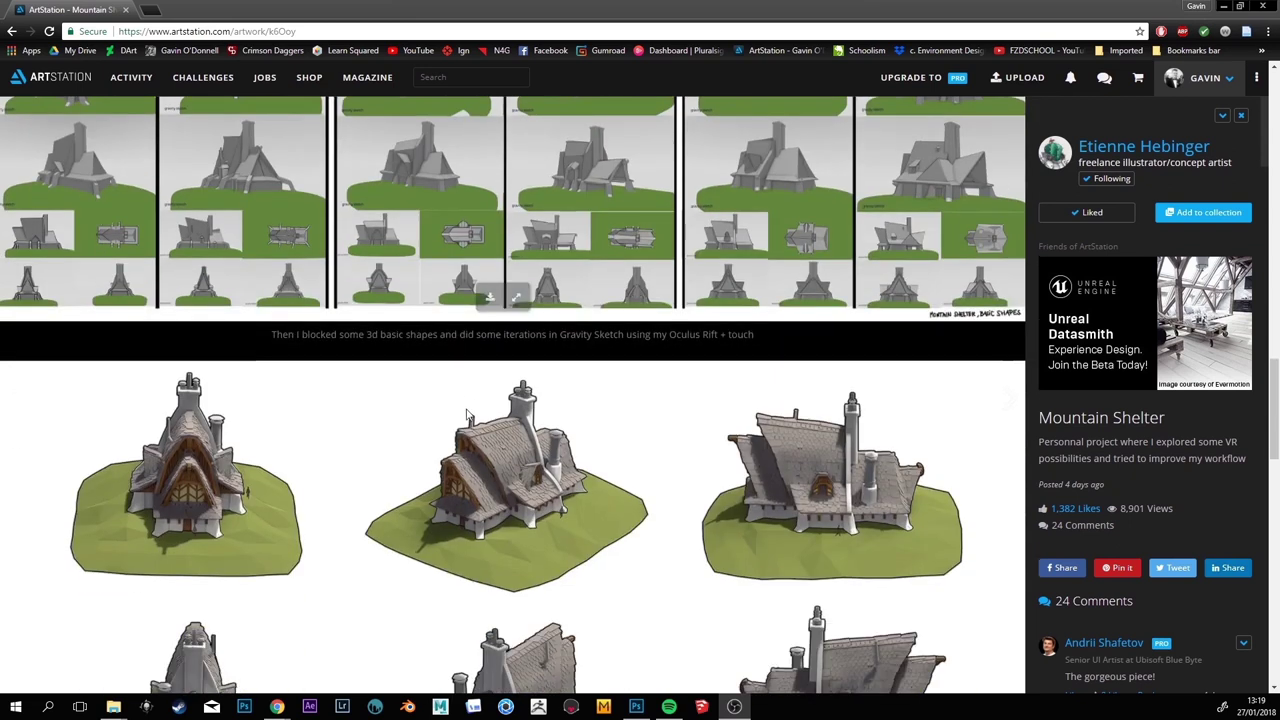
{"action": "scroll", "coordinate": [438, 410], "scroll_direction": "down", "scroll_amount": 4}
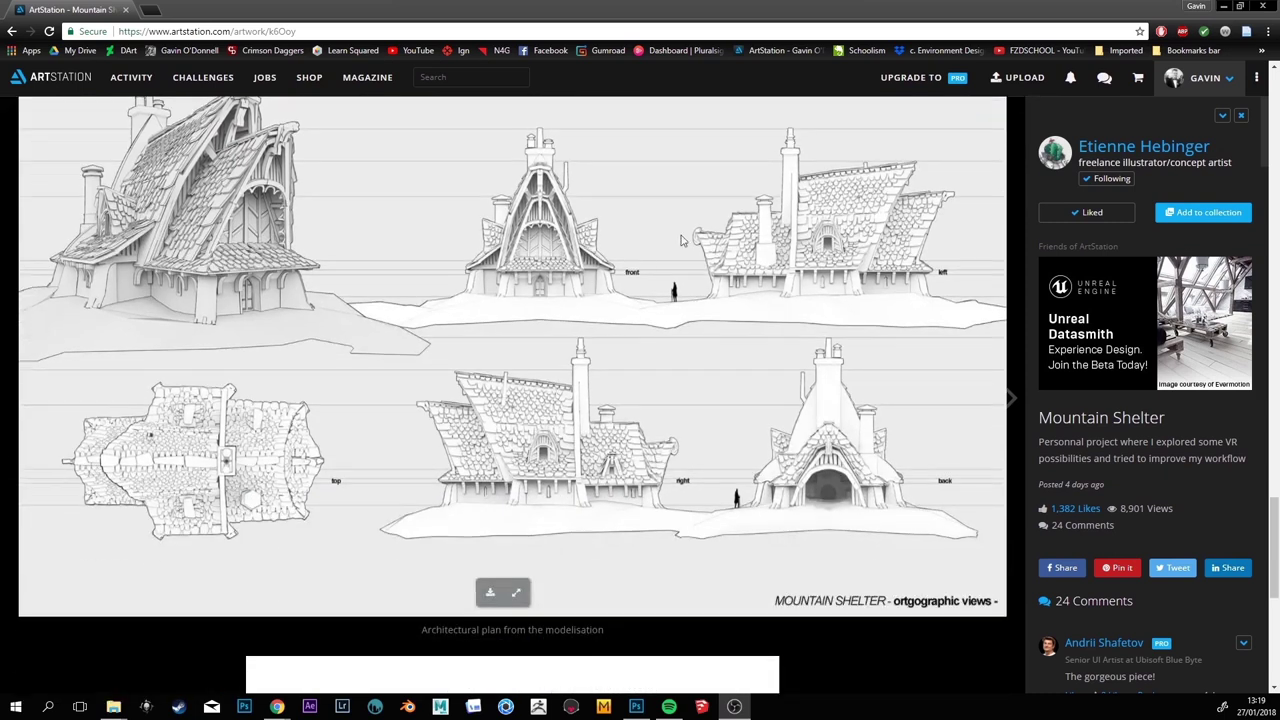
{"action": "scroll", "coordinate": [479, 438], "scroll_direction": "down", "scroll_amount": 5}
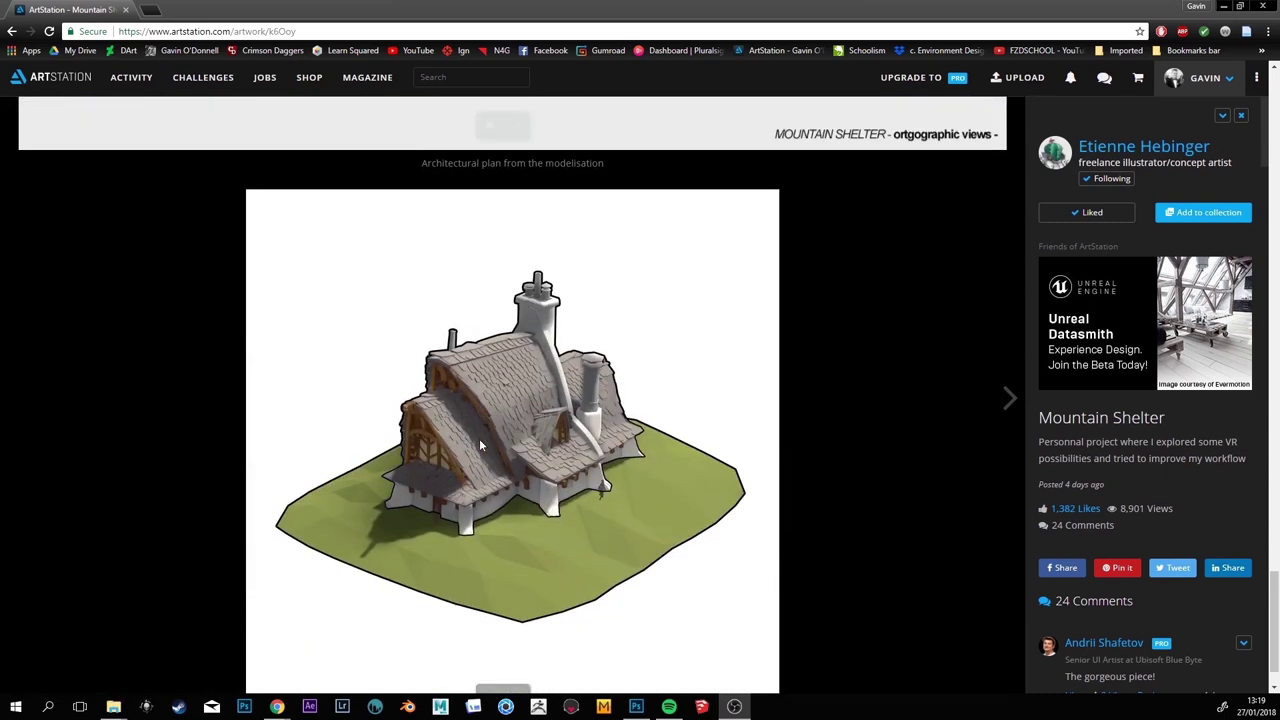
{"action": "scroll", "coordinate": [510, 428], "scroll_direction": "up", "scroll_amount": 12}
{"action": "scroll", "coordinate": [510, 428], "scroll_direction": "up", "scroll_amount": 15}
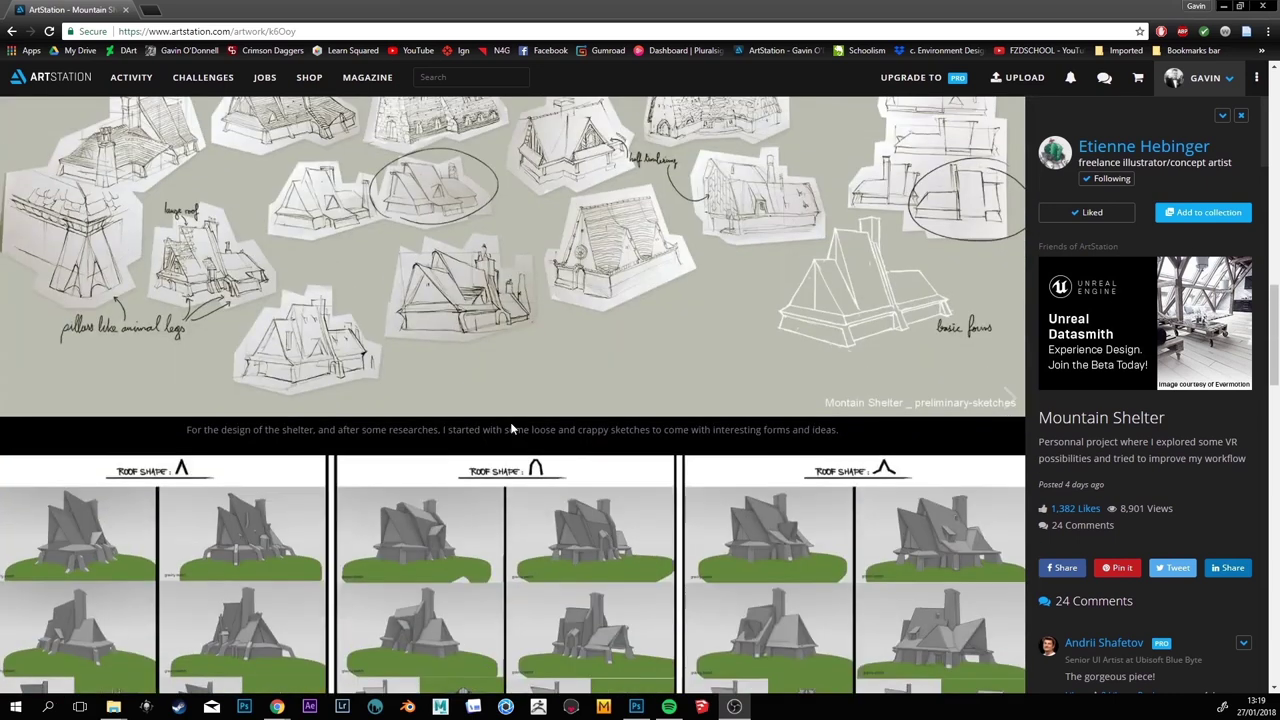
{"action": "scroll", "coordinate": [516, 405], "scroll_direction": "up", "scroll_amount": 7}
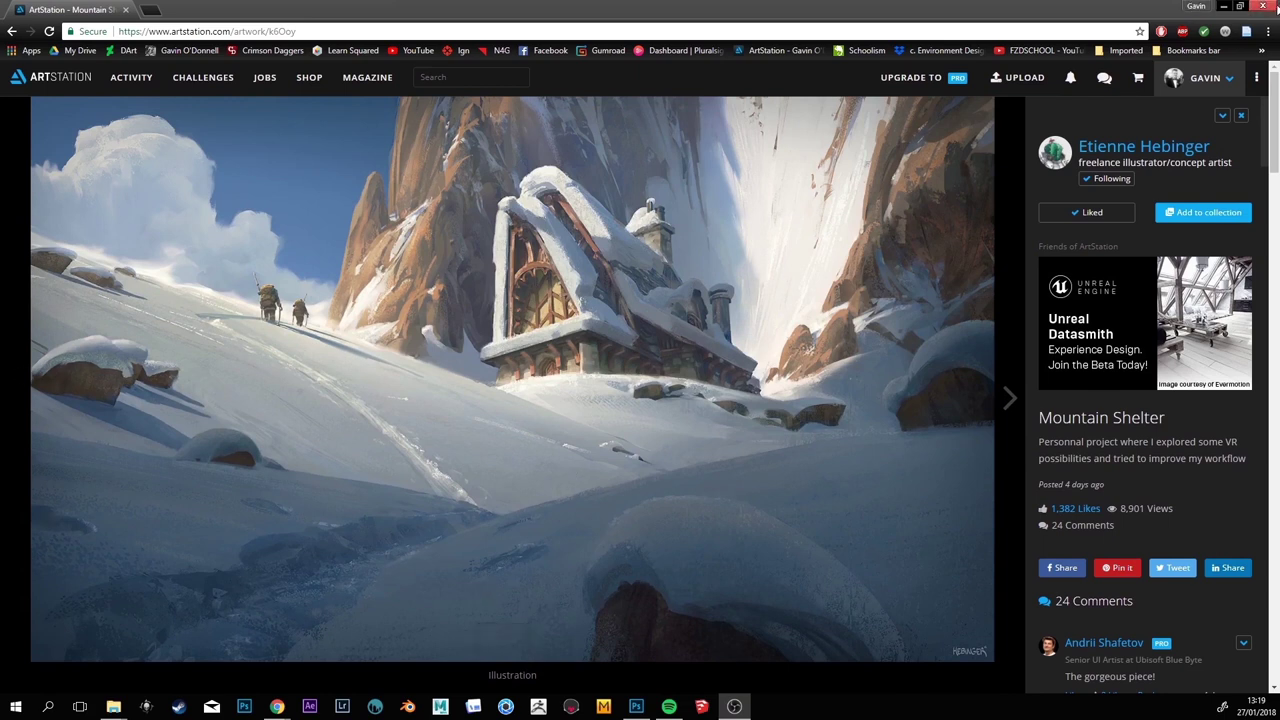
{"action": "left_click", "coordinate": [1266, 8]}
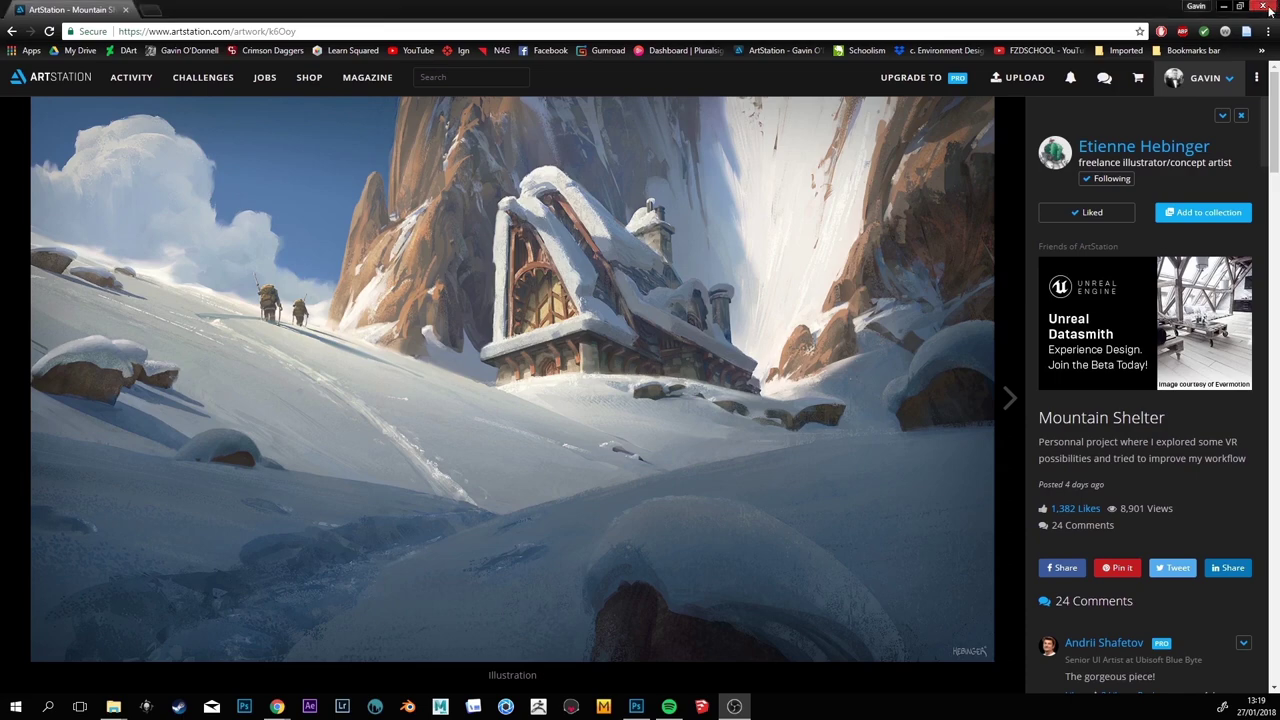
Try copying the lassoed right-hand tree, branches and dark bank in the painting onto a new layer, and undo it
{"action": "left_click_drag", "start_coordinate": [688, 564], "coordinate": [658, 543]}
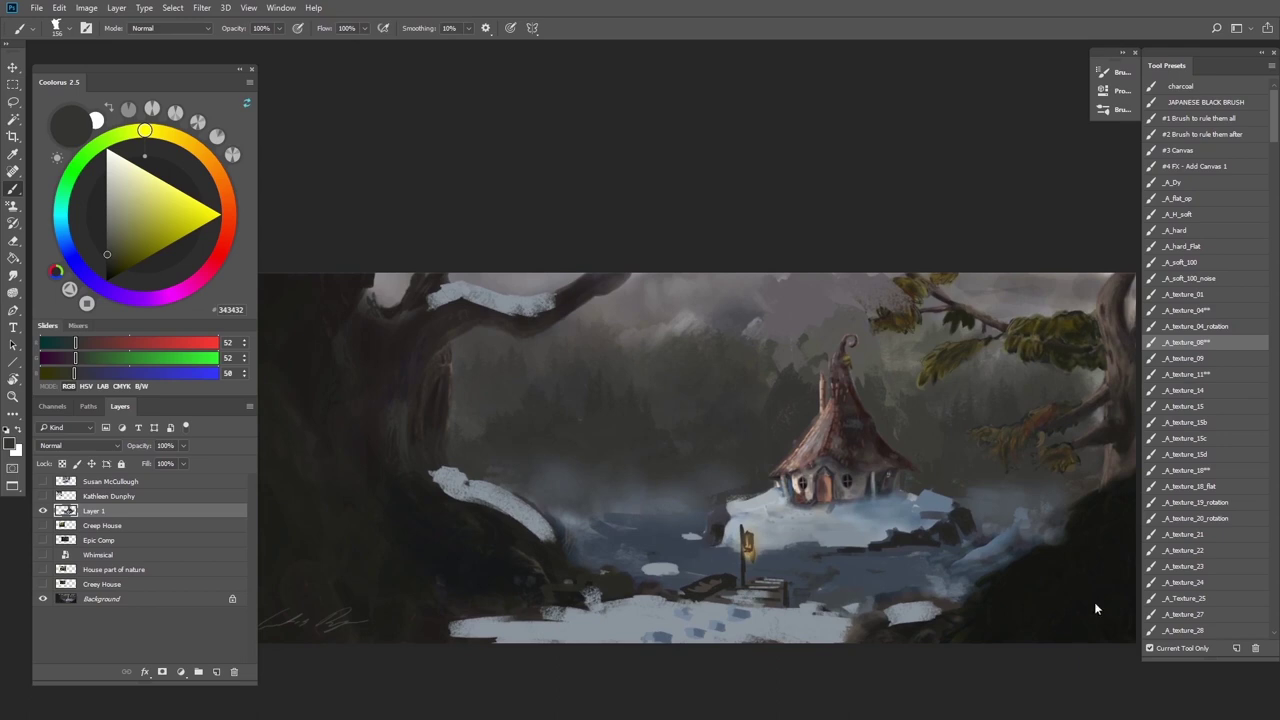
{"action": "key", "text": "ctrl+minus"}
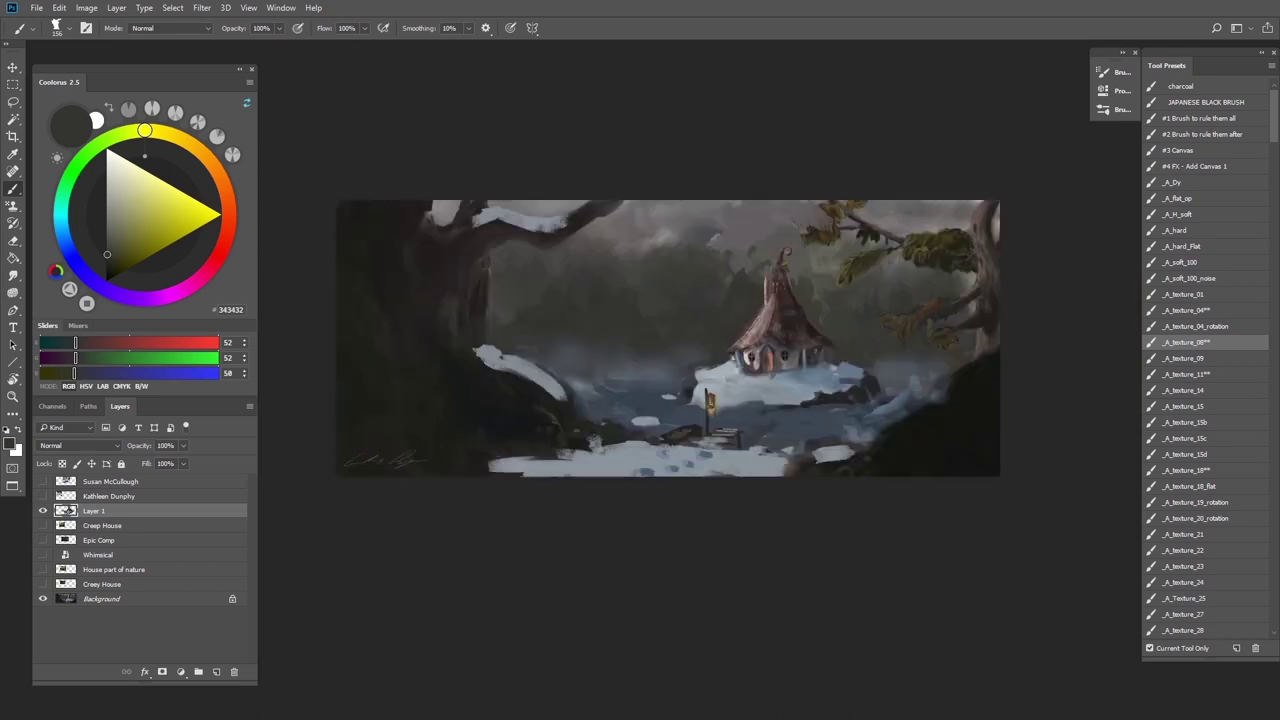
{"action": "left_click", "coordinate": [14, 103]}
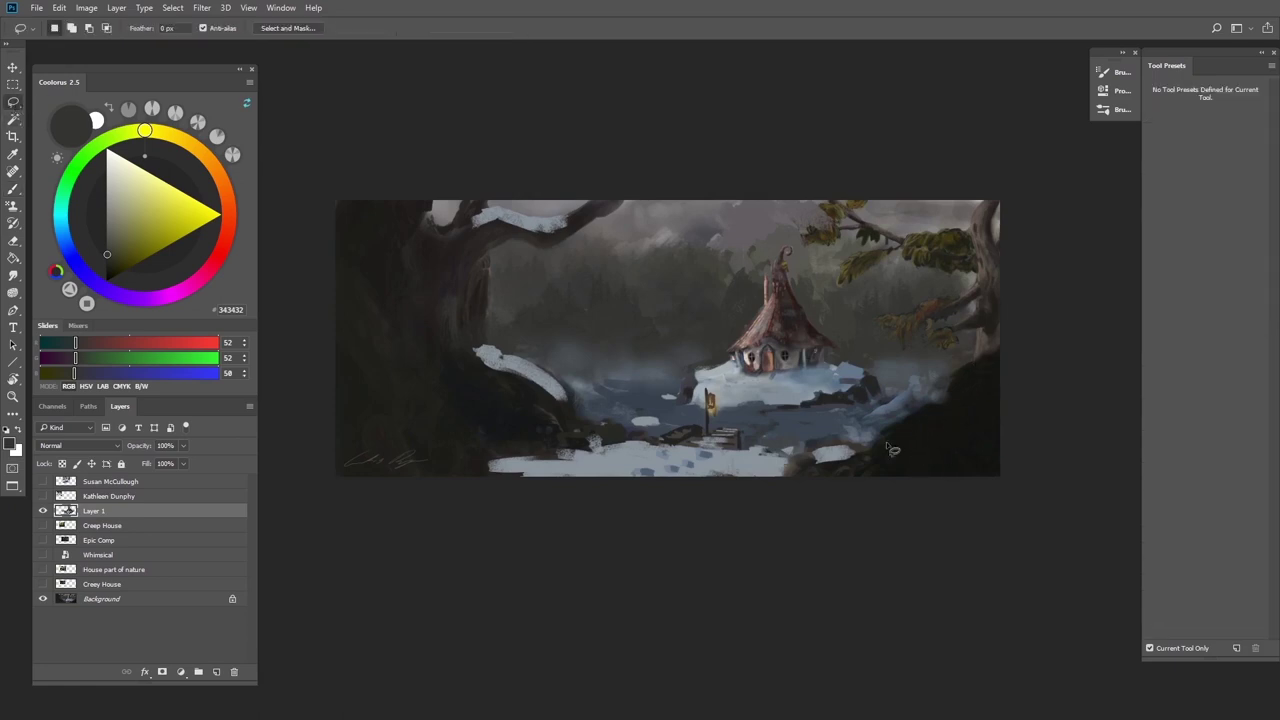
{"action": "mouse_move", "coordinate": [794, 476]}
{"action": "left_mouse_down"}
{"action": "mouse_move", "coordinate": [903, 425]}
{"action": "mouse_move", "coordinate": [965, 376]}
{"action": "mouse_move", "coordinate": [960, 348]}
{"action": "mouse_move", "coordinate": [886, 342]}
{"action": "mouse_move", "coordinate": [965, 296]}
{"action": "mouse_move", "coordinate": [905, 262]}
{"action": "mouse_move", "coordinate": [842, 282]}
{"action": "mouse_move", "coordinate": [860, 232]}
{"action": "mouse_move", "coordinate": [806, 230]}
{"action": "mouse_move", "coordinate": [870, 196]}
{"action": "mouse_move", "coordinate": [910, 240]}
{"action": "mouse_move", "coordinate": [995, 195]}
{"action": "mouse_move", "coordinate": [1029, 369]}
{"action": "mouse_move", "coordinate": [837, 529]}
{"action": "mouse_move", "coordinate": [760, 499]}
{"action": "left_mouse_up"}
{"action": "right_click", "coordinate": [947, 257]}
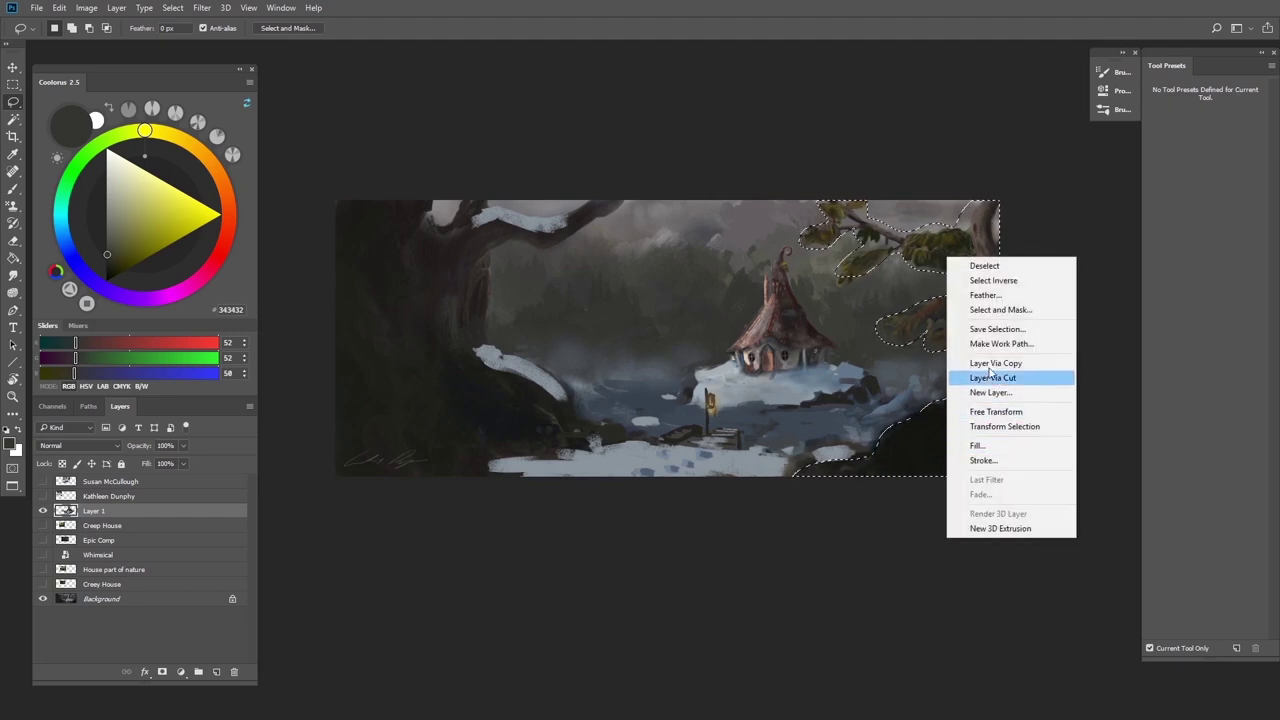
{"action": "left_click", "coordinate": [1066, 363]}
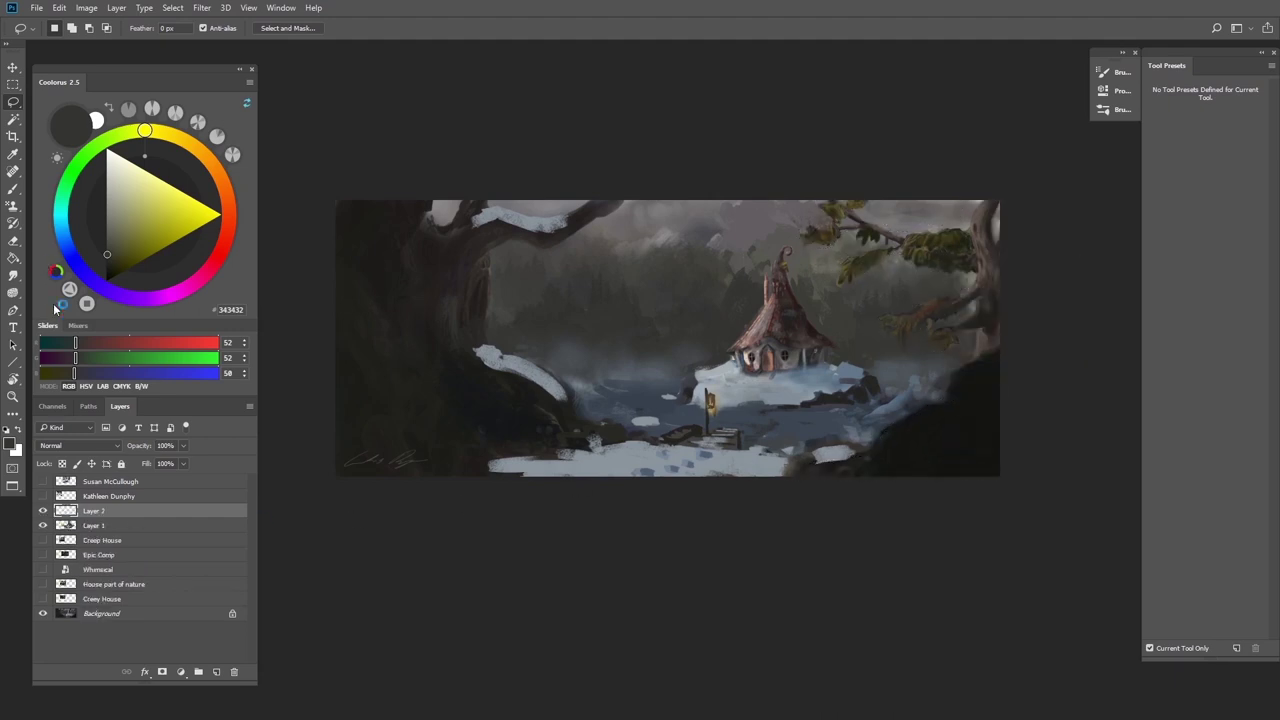
{"action": "key", "text": "ctrl+z"}
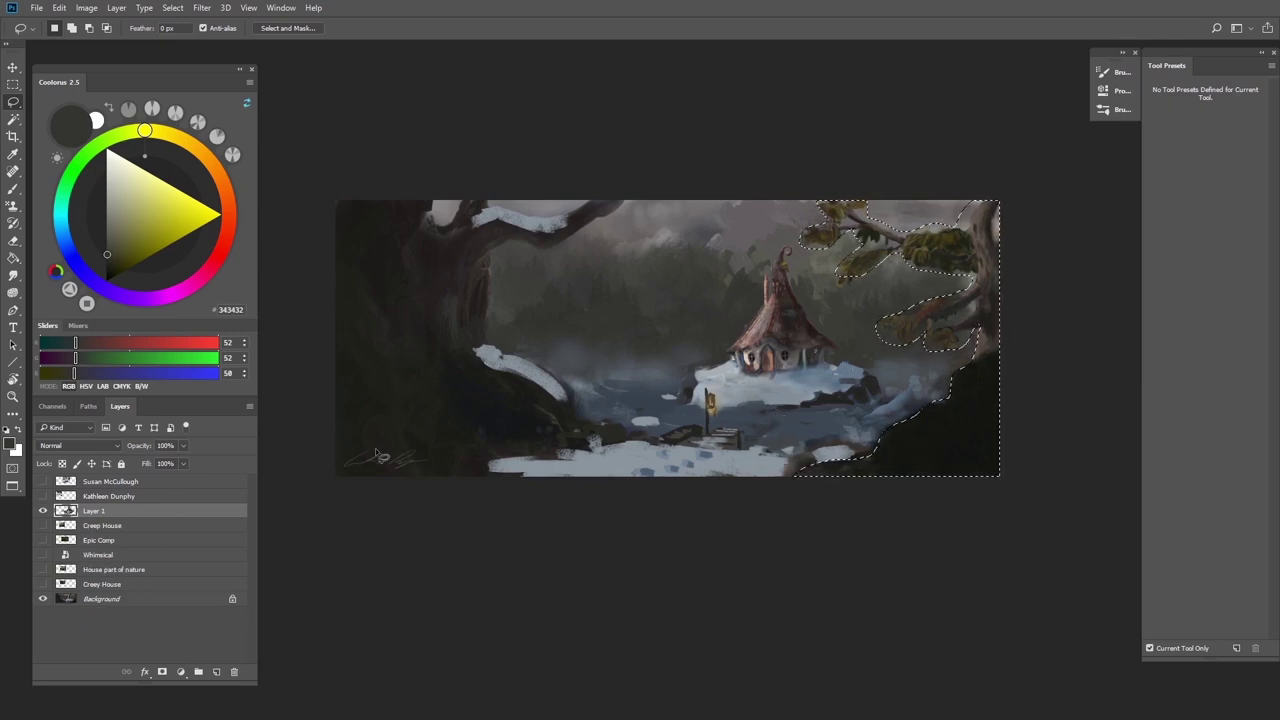
{"action": "key", "text": "ctrl+d"}
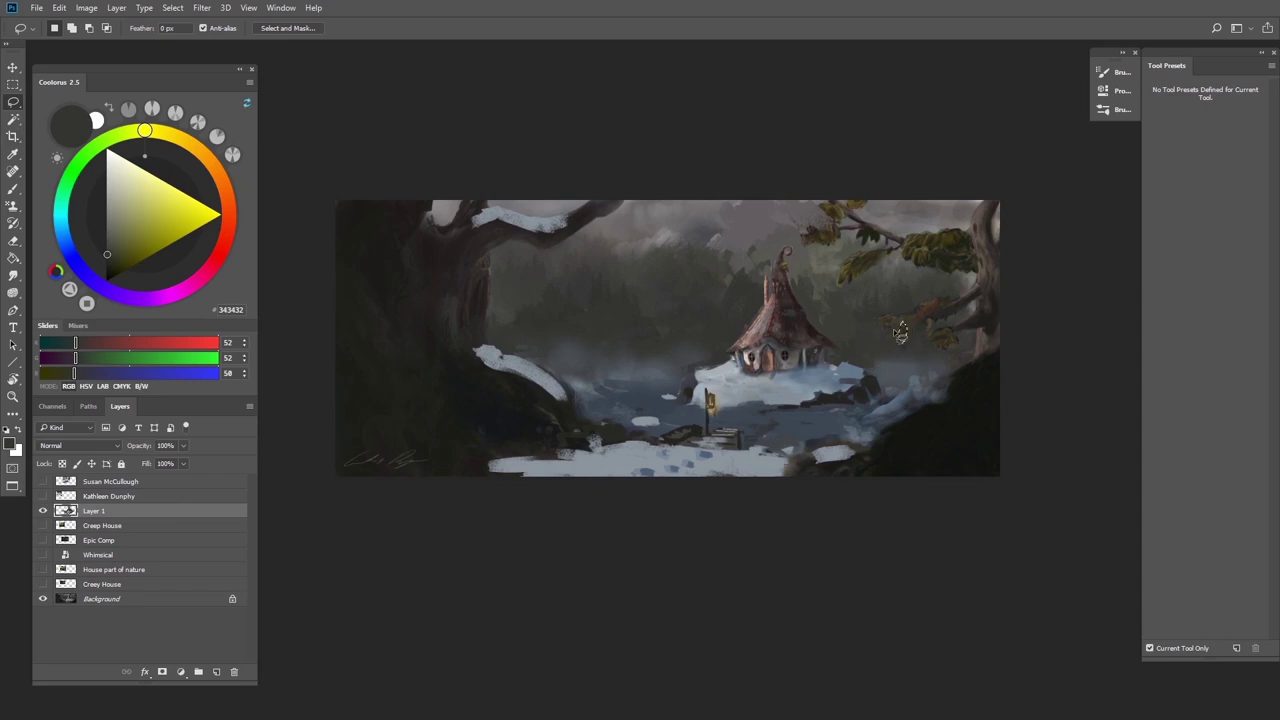
Lasso small leaf shapes along the right-hand branches and fill them with sampled dark tones #373316, #1F2116 and #342F29 using the _A_texture_08** brush
{"action": "left_click_drag", "start_coordinate": [896, 322], "coordinate": [888, 336]}
{"action": "mouse_move", "coordinate": [865, 258]}
{"action": "left_mouse_down"}
{"action": "mouse_move", "coordinate": [812, 233]}
{"action": "mouse_move", "coordinate": [832, 241]}
{"action": "mouse_move", "coordinate": [810, 246]}
{"action": "mouse_move", "coordinate": [861, 246]}
{"action": "mouse_move", "coordinate": [863, 235]}
{"action": "mouse_move", "coordinate": [922, 272]}
{"action": "left_mouse_up"}
{"action": "left_click", "coordinate": [13, 189]}
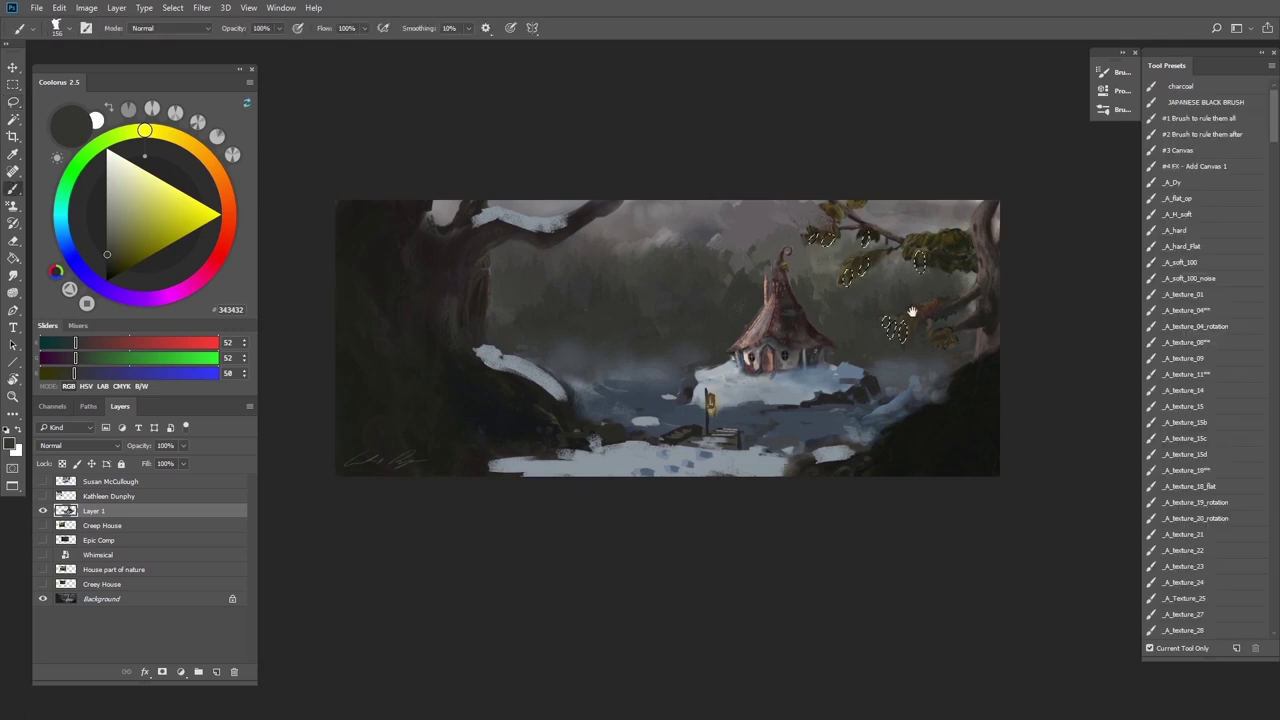
{"action": "left_click", "coordinate": [924, 258], "text": "alt"}
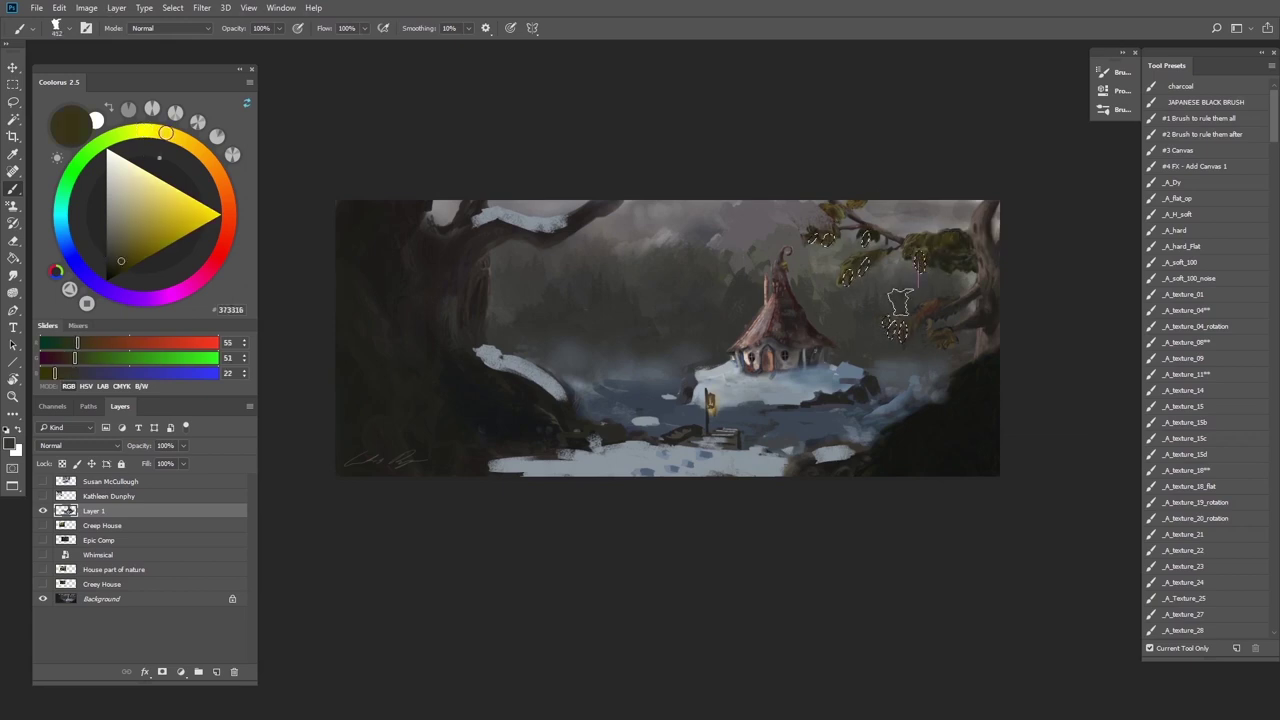
{"action": "left_click", "coordinate": [848, 240], "text": "alt"}
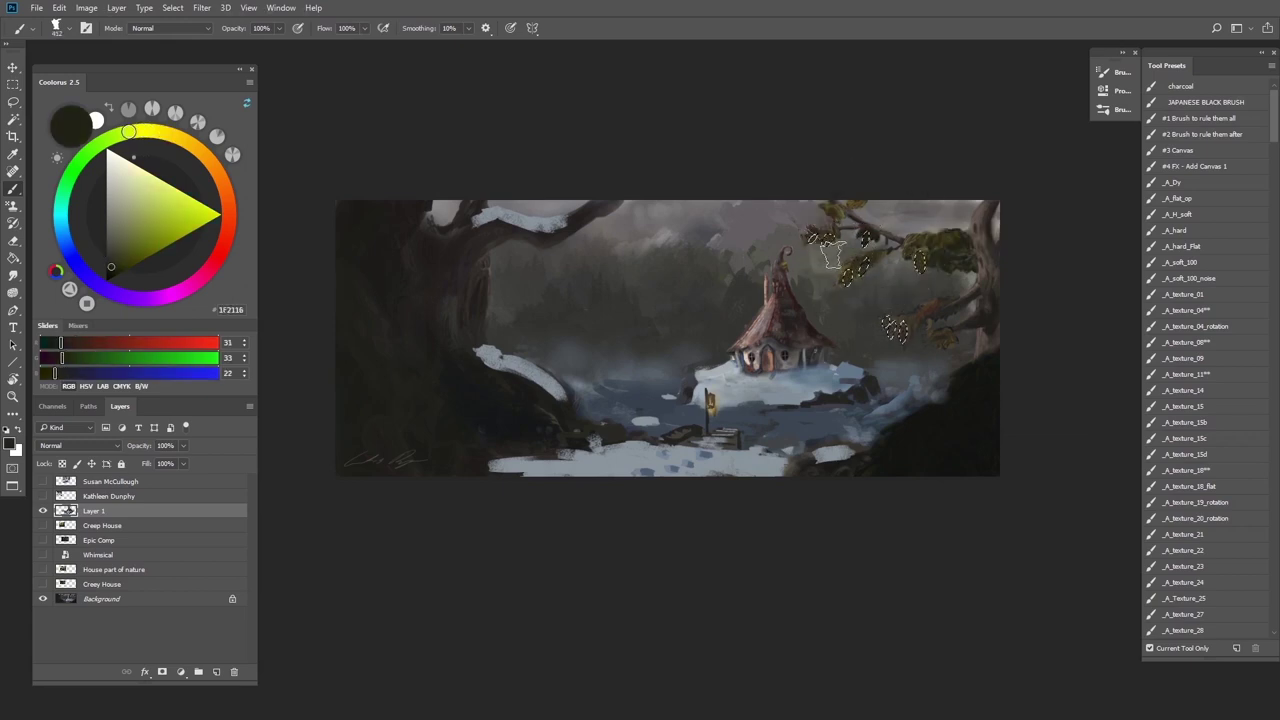
{"action": "left_click", "coordinate": [908, 319], "text": "alt"}
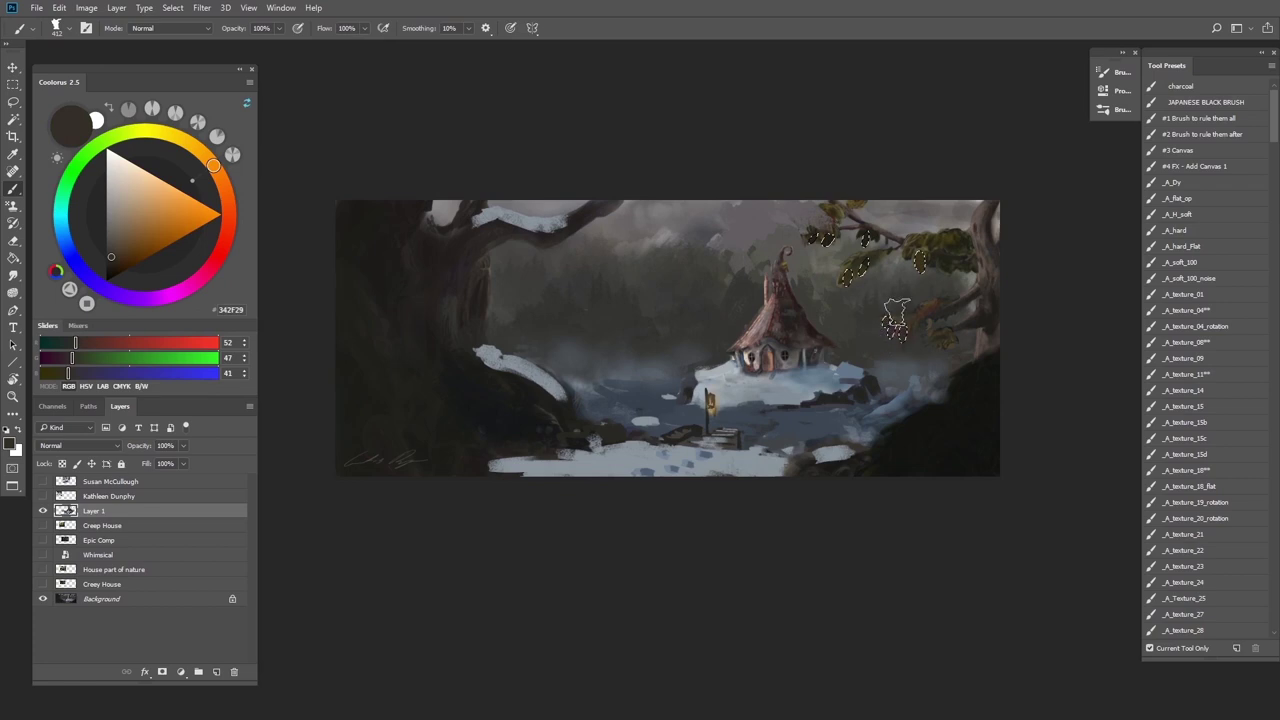
{"action": "left_click", "coordinate": [899, 320], "text": "alt"}
{"action": "left_click_drag", "start_coordinate": [904, 338], "coordinate": [860, 338]}
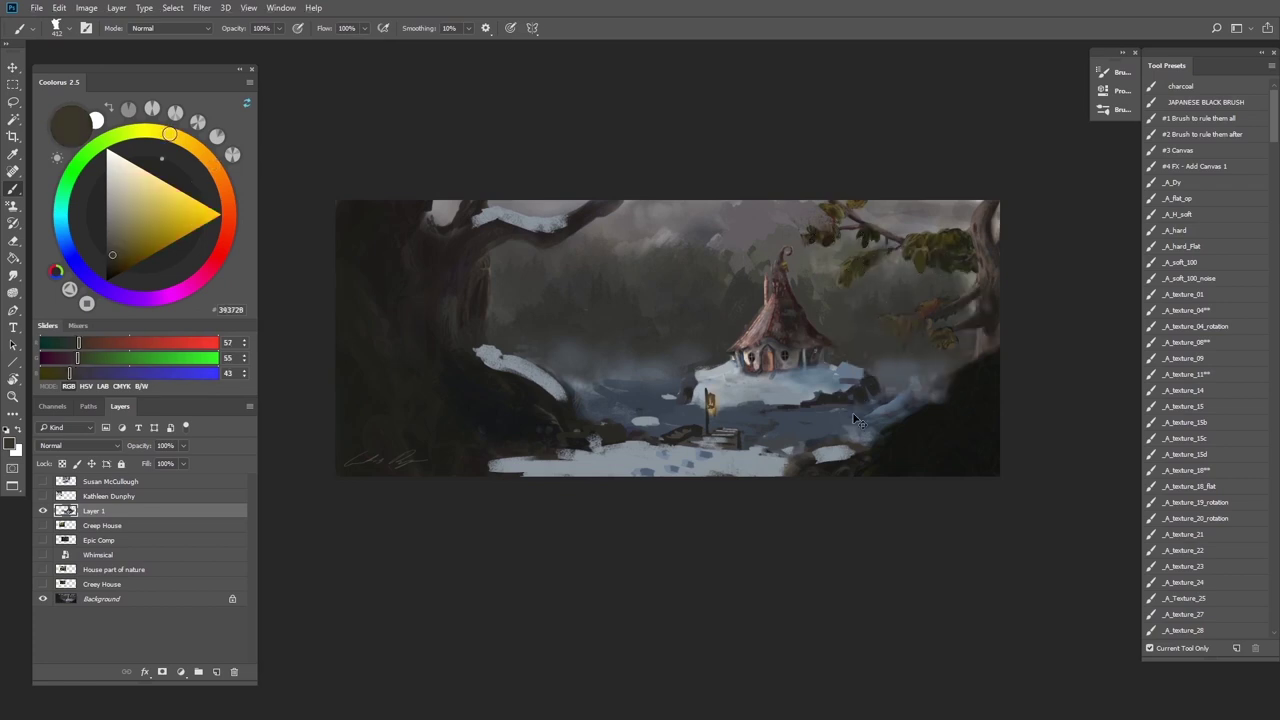
Soften the right-hand tree trunk with sampled dark brown tones #2E2A27, #423932 and #413831
{"action": "scroll", "coordinate": [906, 341], "scroll_direction": "down", "scroll_amount": 2}
{"action": "scroll", "coordinate": [906, 341], "scroll_direction": "up", "scroll_amount": 3}
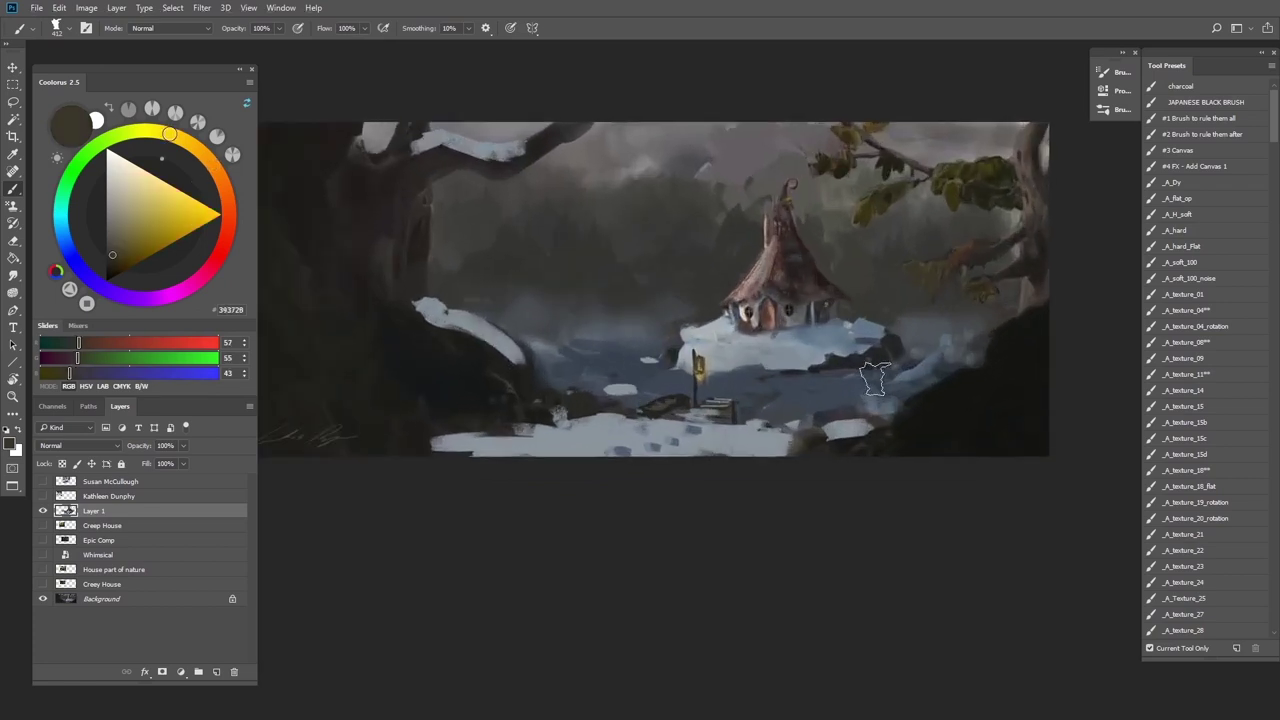
{"action": "left_click", "coordinate": [1030, 229], "text": "alt"}
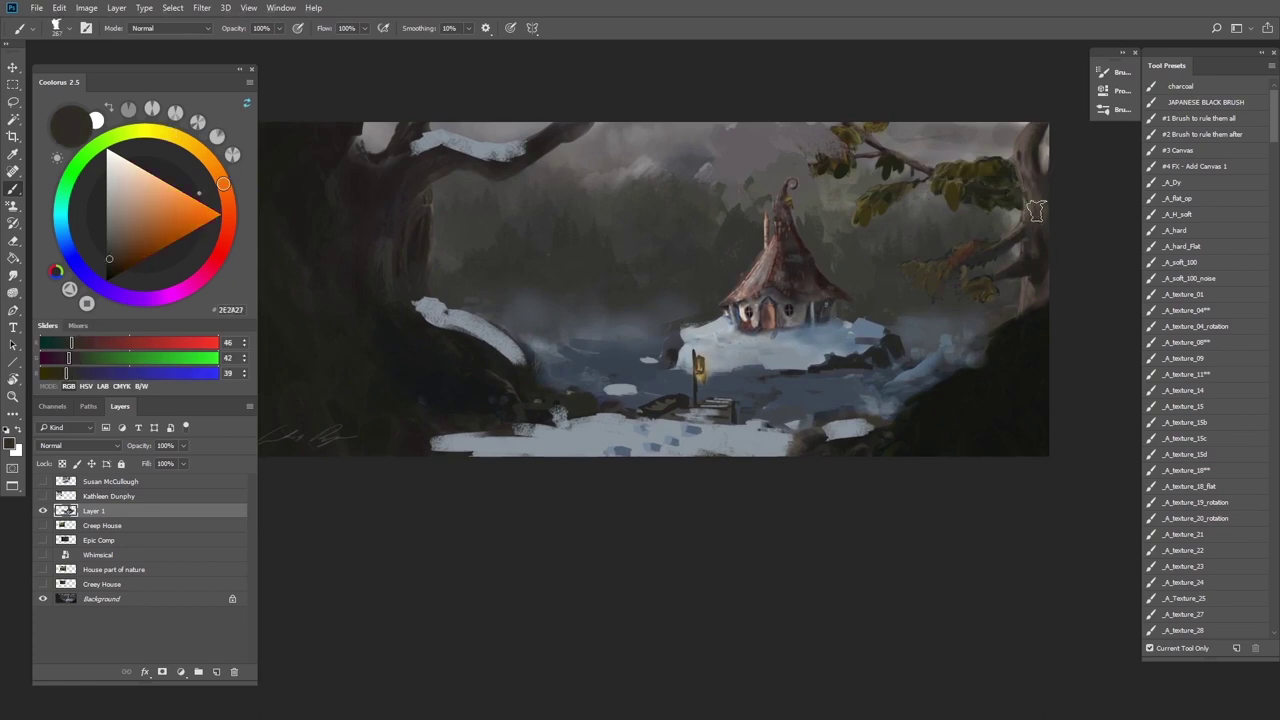
{"action": "left_click", "coordinate": [1040, 222], "text": "alt"}
{"action": "left_click", "coordinate": [1038, 200], "text": "alt"}
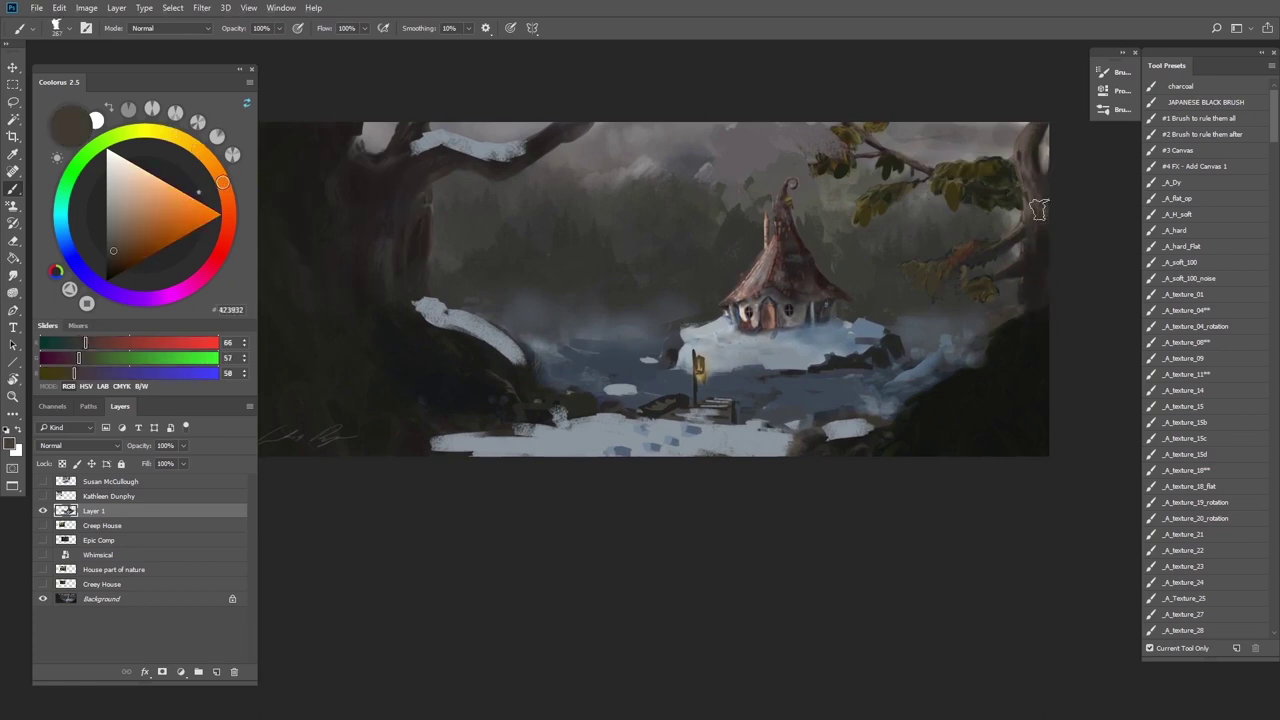
{"action": "left_click", "coordinate": [1046, 207], "text": "alt"}
{"action": "left_click", "coordinate": [1038, 214], "text": "alt"}
Show the snowy creek reference with pines and paint the right-hand trunk darker with a tone sampled from its trees
{"action": "left_click", "coordinate": [43, 496]}
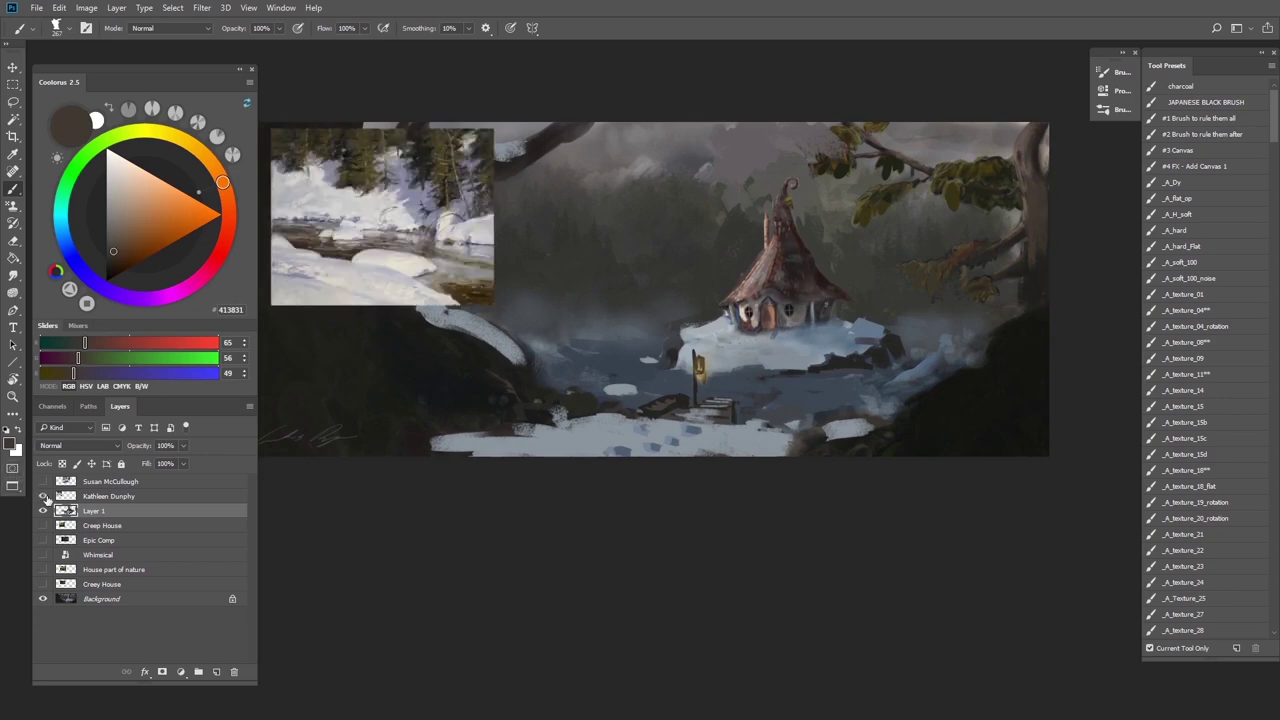
{"action": "left_click", "coordinate": [421, 153], "text": "alt"}
{"action": "mouse_move", "coordinate": [1017, 195]}
{"action": "left_mouse_down"}
{"action": "mouse_move", "coordinate": [1037, 179]}
{"action": "mouse_move", "coordinate": [1039, 257]}
{"action": "left_mouse_up"}
{"action": "mouse_move", "coordinate": [1031, 154]}
{"action": "left_mouse_down"}
{"action": "mouse_move", "coordinate": [1030, 100]}
{"action": "mouse_move", "coordinate": [1027, 165]}
{"action": "mouse_move", "coordinate": [1010, 103]}
{"action": "left_mouse_up"}
Block in olive foliage and a near-black trunk on the right-hand tree with sampled #615B39, #474016, #505058 and #1C1C1D
{"action": "left_click", "coordinate": [478, 145], "text": "alt"}
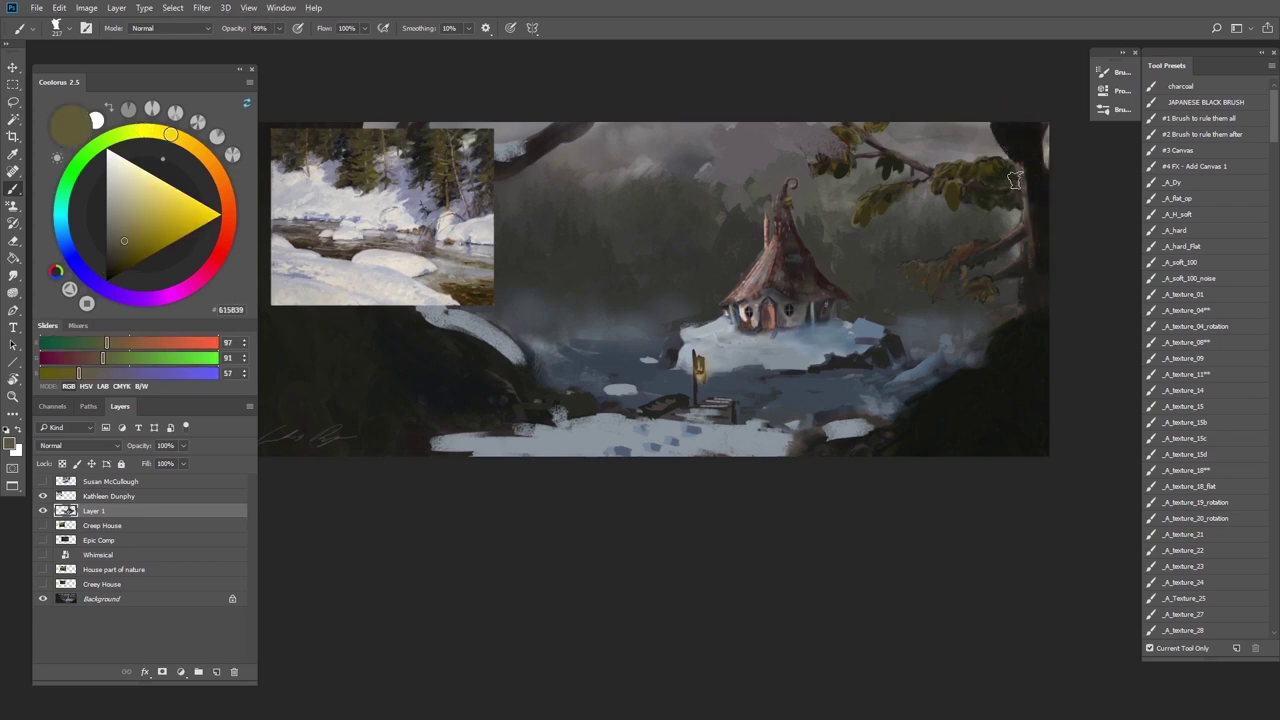
{"action": "mouse_move", "coordinate": [1015, 180]}
{"action": "left_mouse_down"}
{"action": "mouse_move", "coordinate": [995, 154]}
{"action": "mouse_move", "coordinate": [986, 179]}
{"action": "left_mouse_up"}
{"action": "left_click", "coordinate": [995, 168], "text": "alt"}
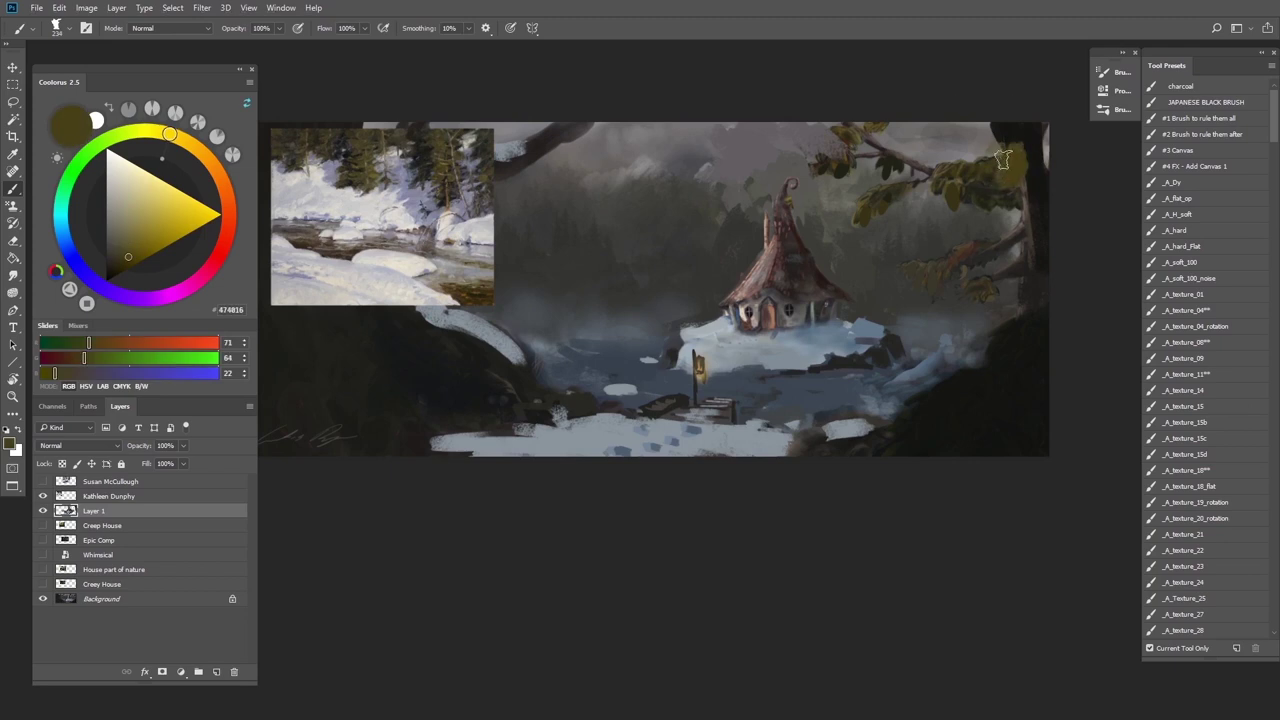
{"action": "left_click", "coordinate": [422, 161], "text": "alt"}
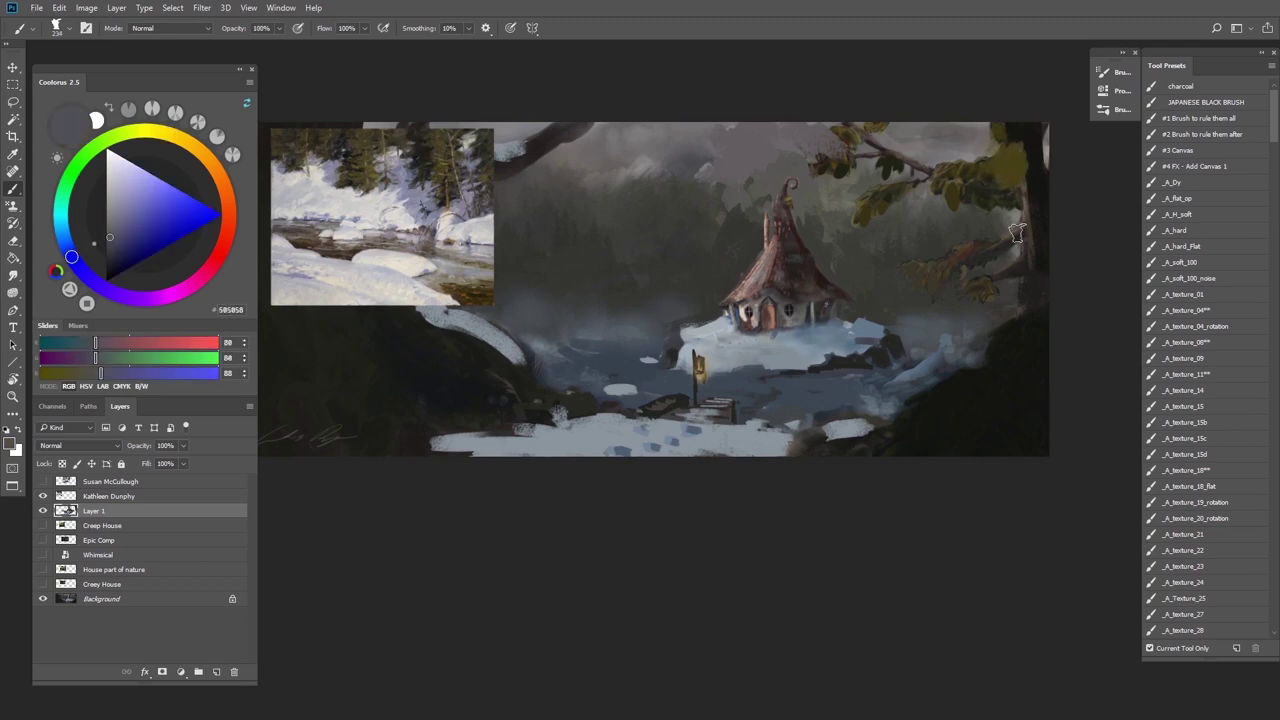
{"action": "left_click", "coordinate": [447, 162], "text": "alt"}
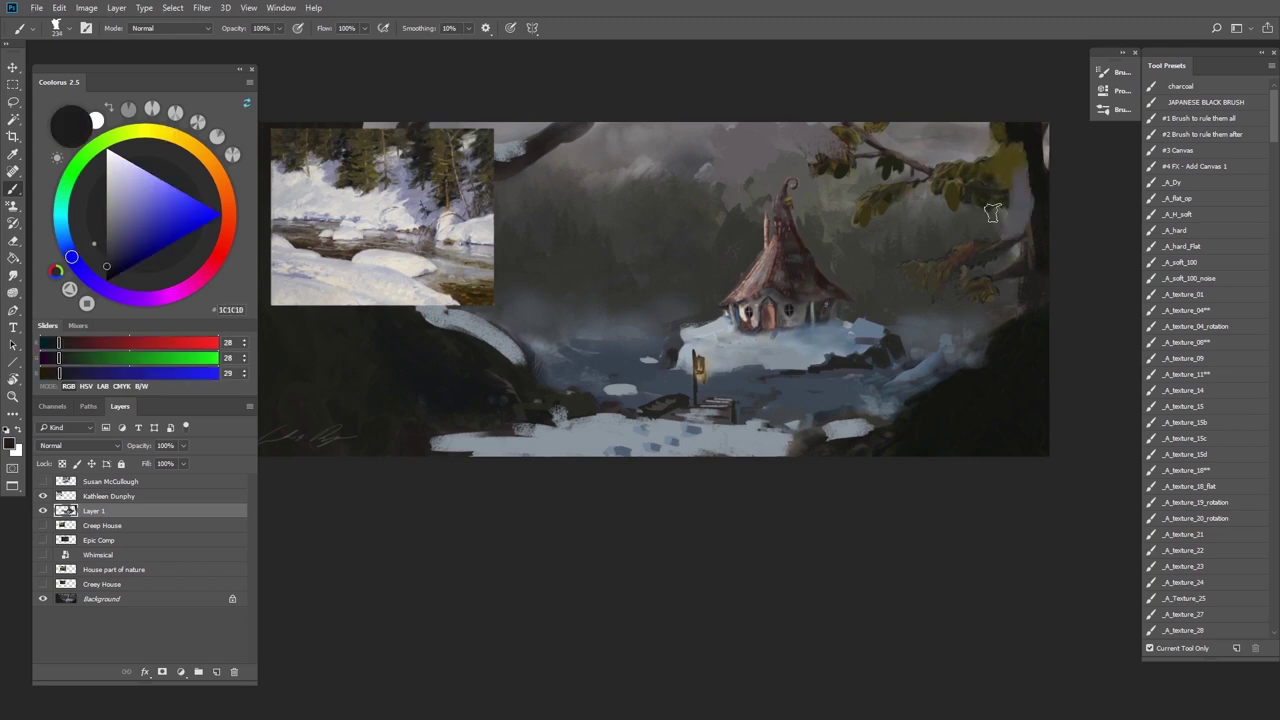
{"action": "mouse_move", "coordinate": [1015, 178]}
{"action": "left_mouse_down"}
{"action": "mouse_move", "coordinate": [1014, 280]}
{"action": "mouse_move", "coordinate": [1018, 238]}
{"action": "mouse_move", "coordinate": [992, 272]}
{"action": "mouse_move", "coordinate": [997, 317]}
{"action": "mouse_move", "coordinate": [991, 128]}
{"action": "mouse_move", "coordinate": [986, 138]}
{"action": "left_mouse_up"}
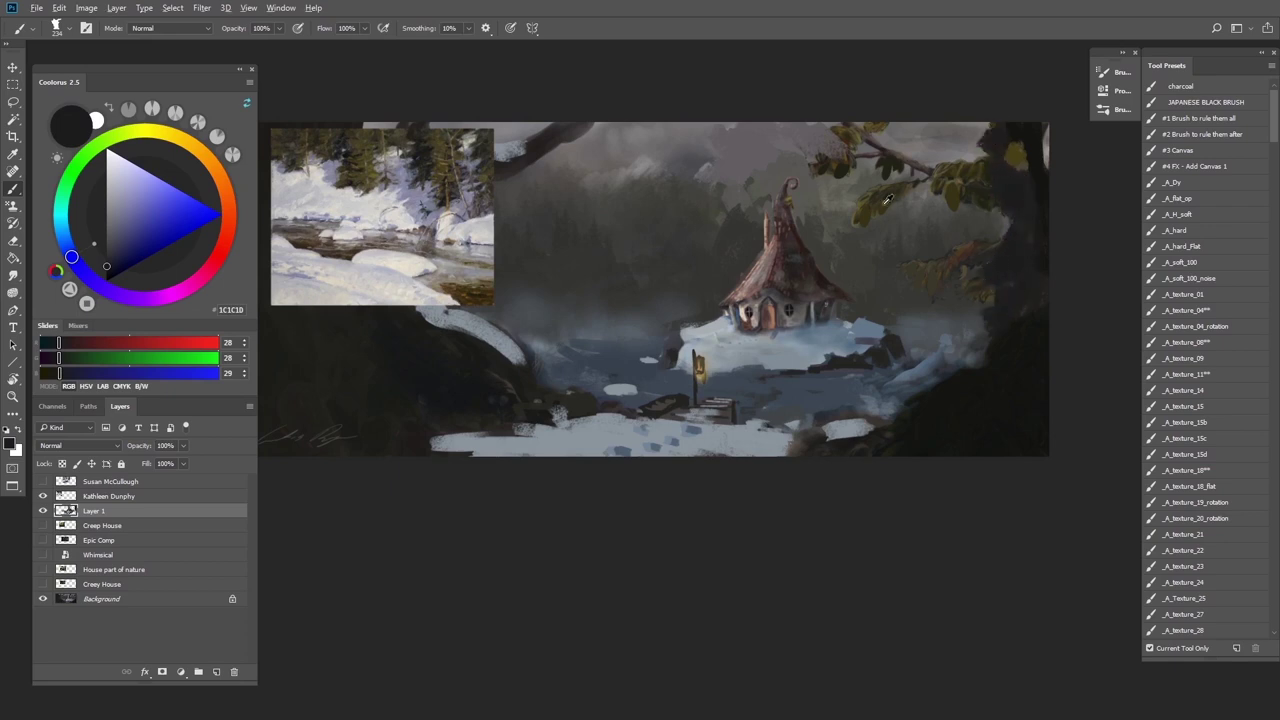
Paint out the overhanging branch and its leaves beside the right-hand tree with sampled sky tones #716D6E and #62635D
{"action": "left_click", "coordinate": [884, 201], "text": "alt"}
{"action": "left_click_drag", "start_coordinate": [868, 136], "coordinate": [812, 155]}
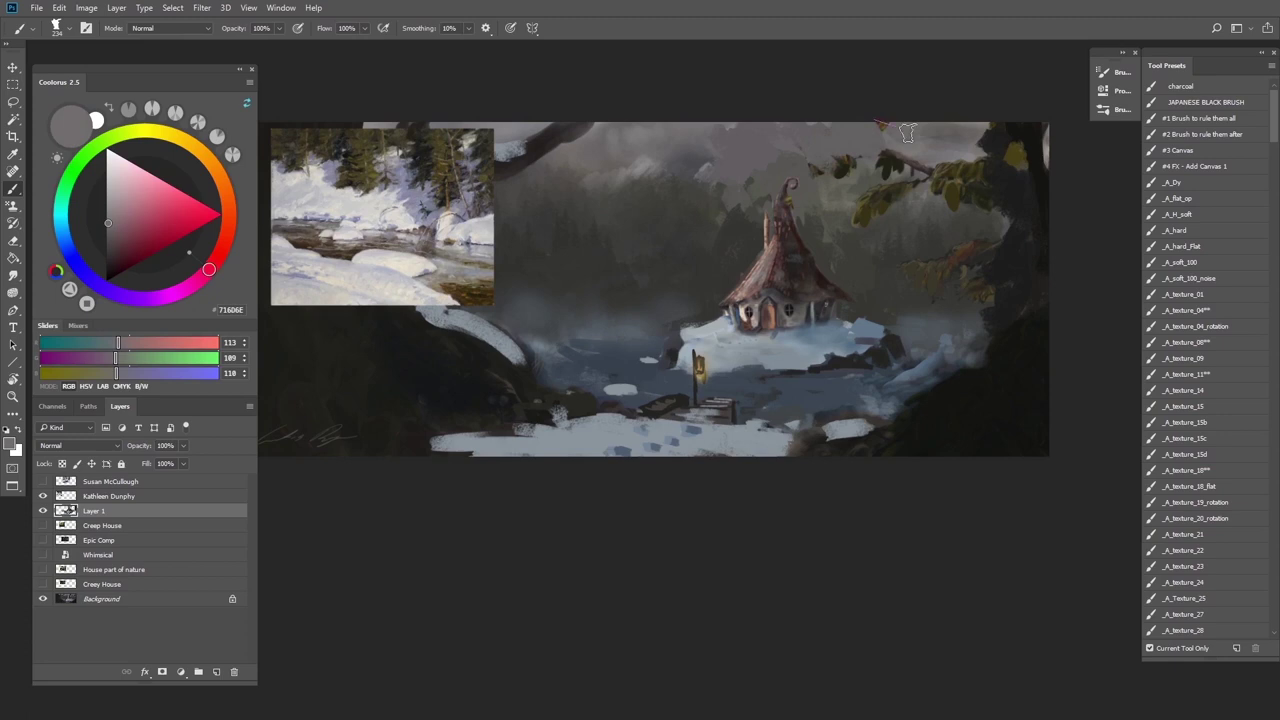
{"action": "left_click", "coordinate": [838, 162], "text": "alt"}
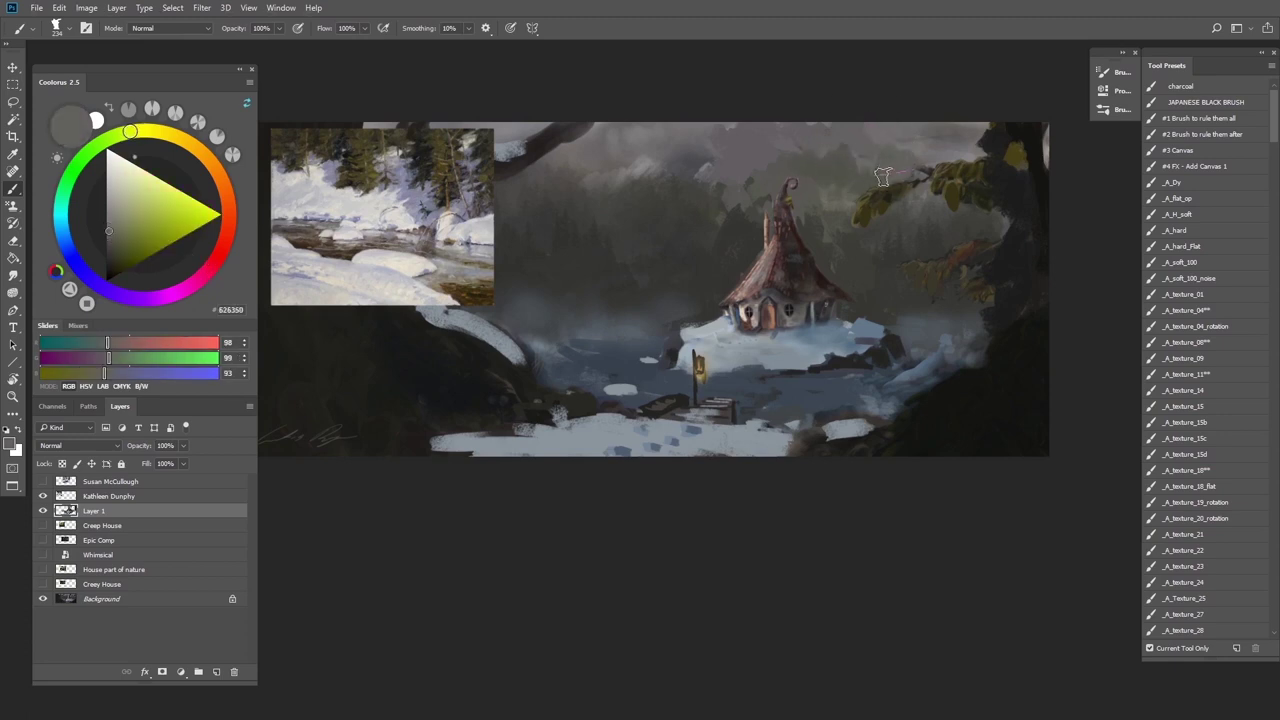
{"action": "left_click", "coordinate": [916, 212], "text": "alt"}
Extend the right-hand tree's hanging foliage with olive-brown #3A331B and darken its trunk edge with #29292B
{"action": "left_click", "coordinate": [450, 148], "text": "alt"}
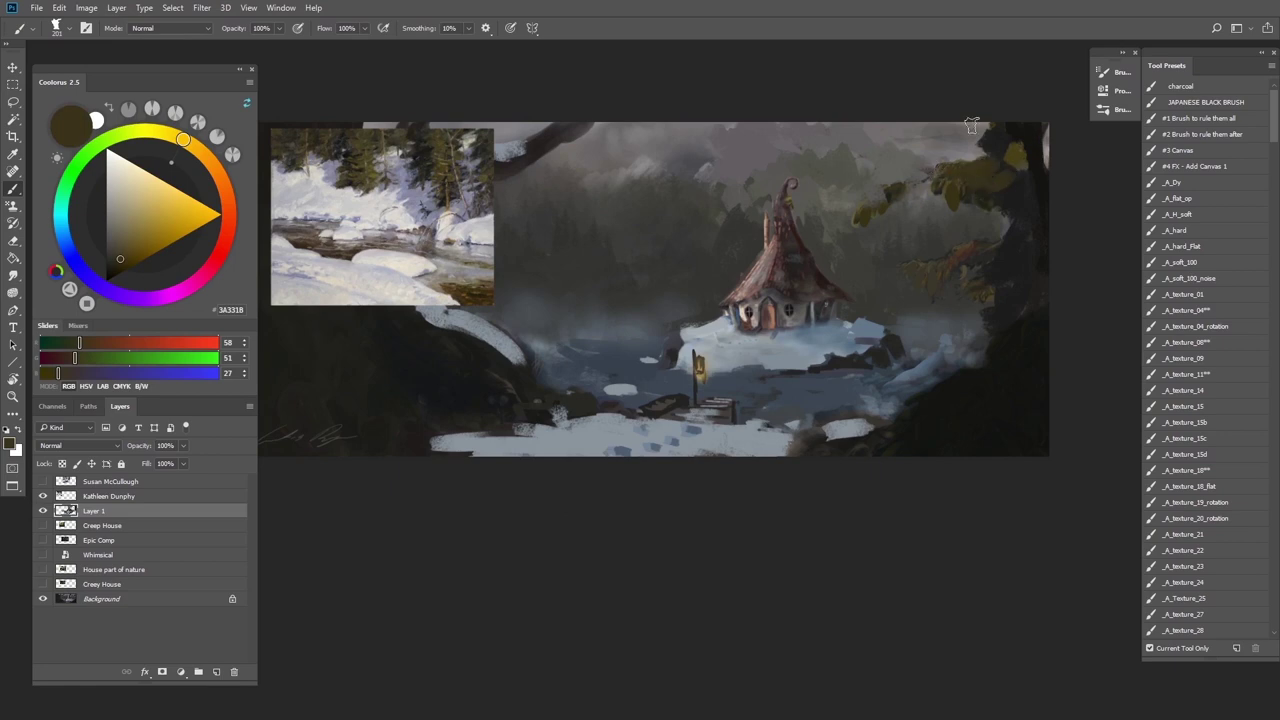
{"action": "mouse_move", "coordinate": [972, 129]}
{"action": "left_mouse_down"}
{"action": "mouse_move", "coordinate": [962, 151]}
{"action": "mouse_move", "coordinate": [956, 117]}
{"action": "left_mouse_up"}
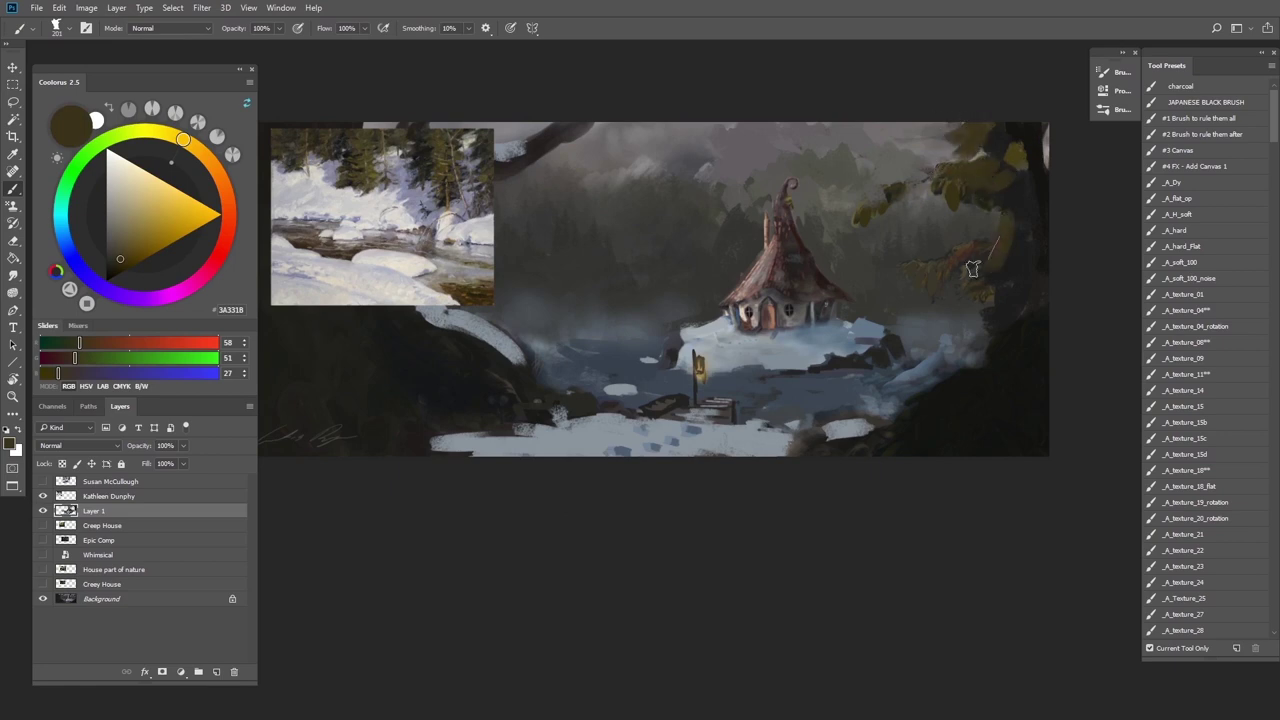
{"action": "left_click", "coordinate": [1007, 250], "text": "alt"}
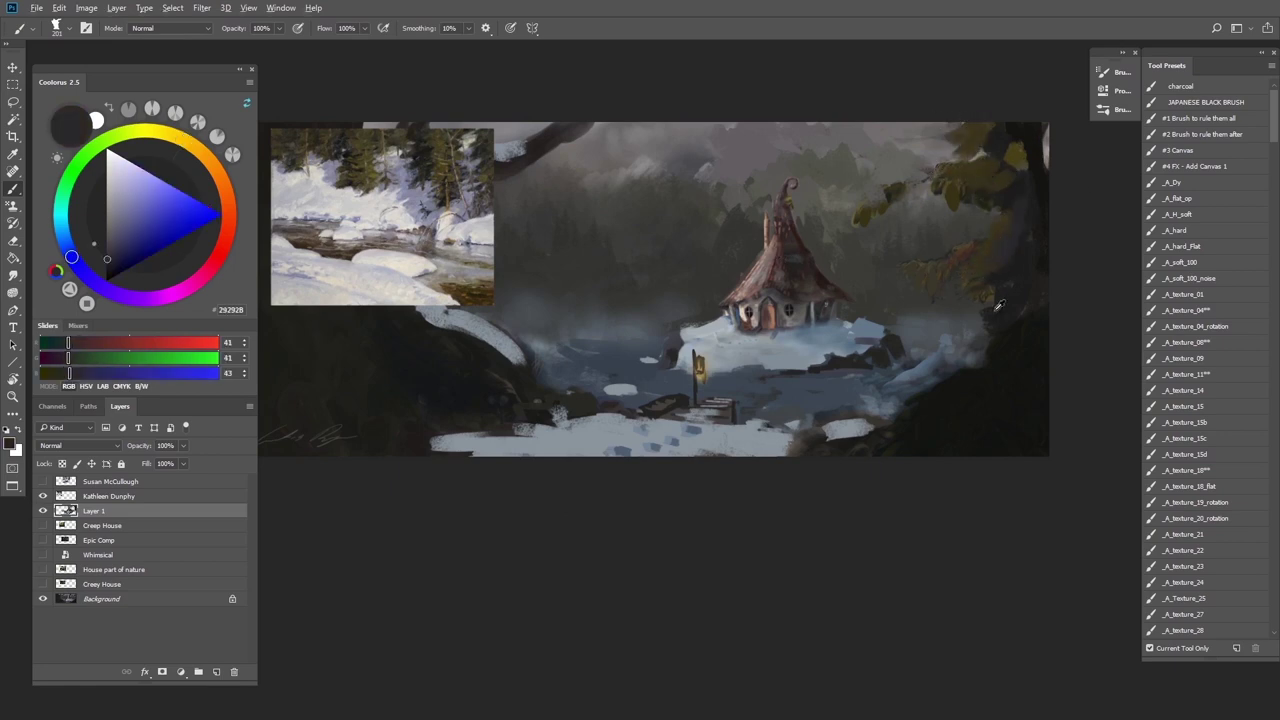
{"action": "left_click", "coordinate": [1019, 259], "text": "alt"}
Cover the last stray branch leaves with #585752 and deepen the right-hand tree's foliage shadows with #1F1F15 and #141412
{"action": "left_click", "coordinate": [863, 187], "text": "alt"}
{"action": "left_click_drag", "start_coordinate": [886, 182], "coordinate": [899, 208]}
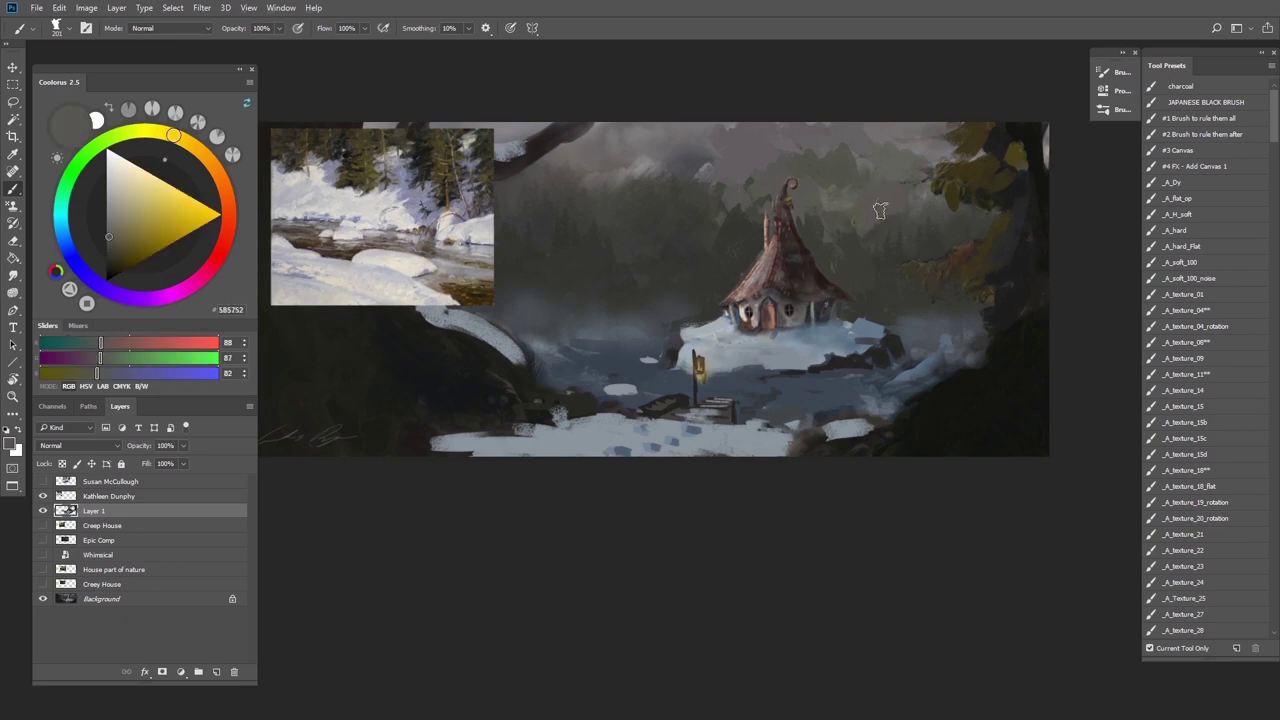
{"action": "left_click", "coordinate": [942, 262], "text": "alt"}
{"action": "left_click", "coordinate": [982, 213], "text": "alt"}
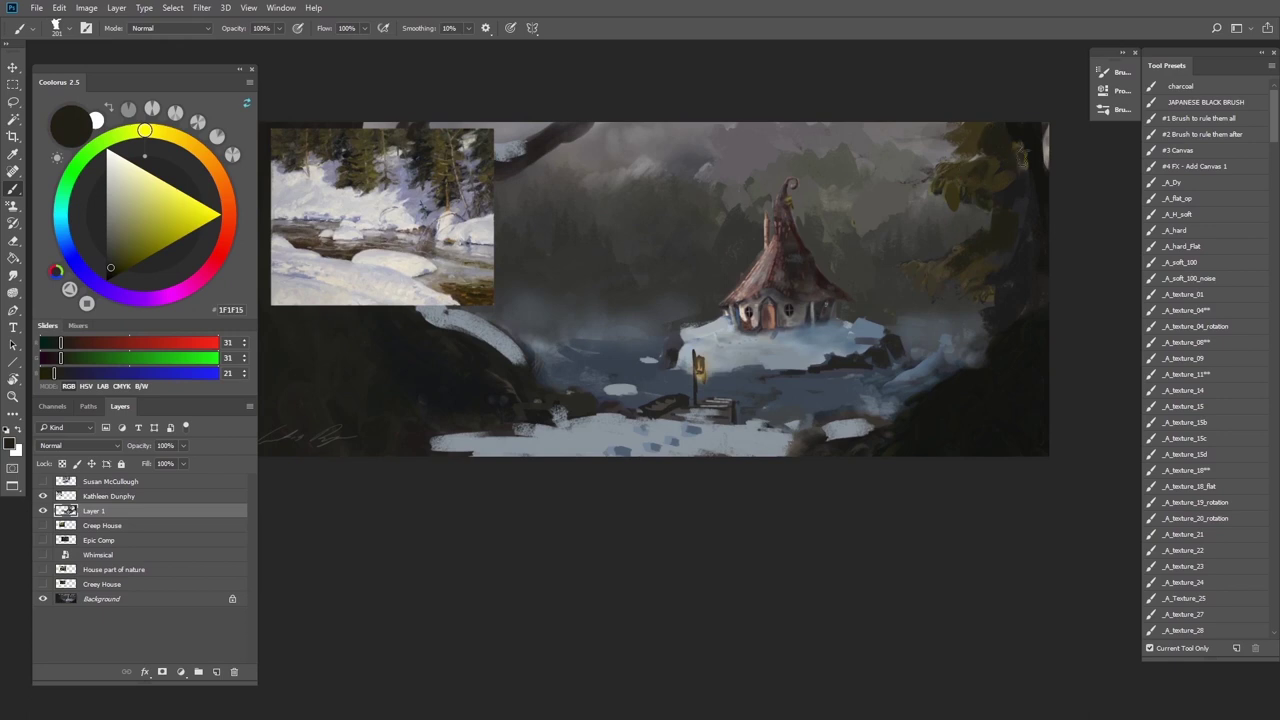
{"action": "left_click", "coordinate": [1030, 145], "text": "alt"}
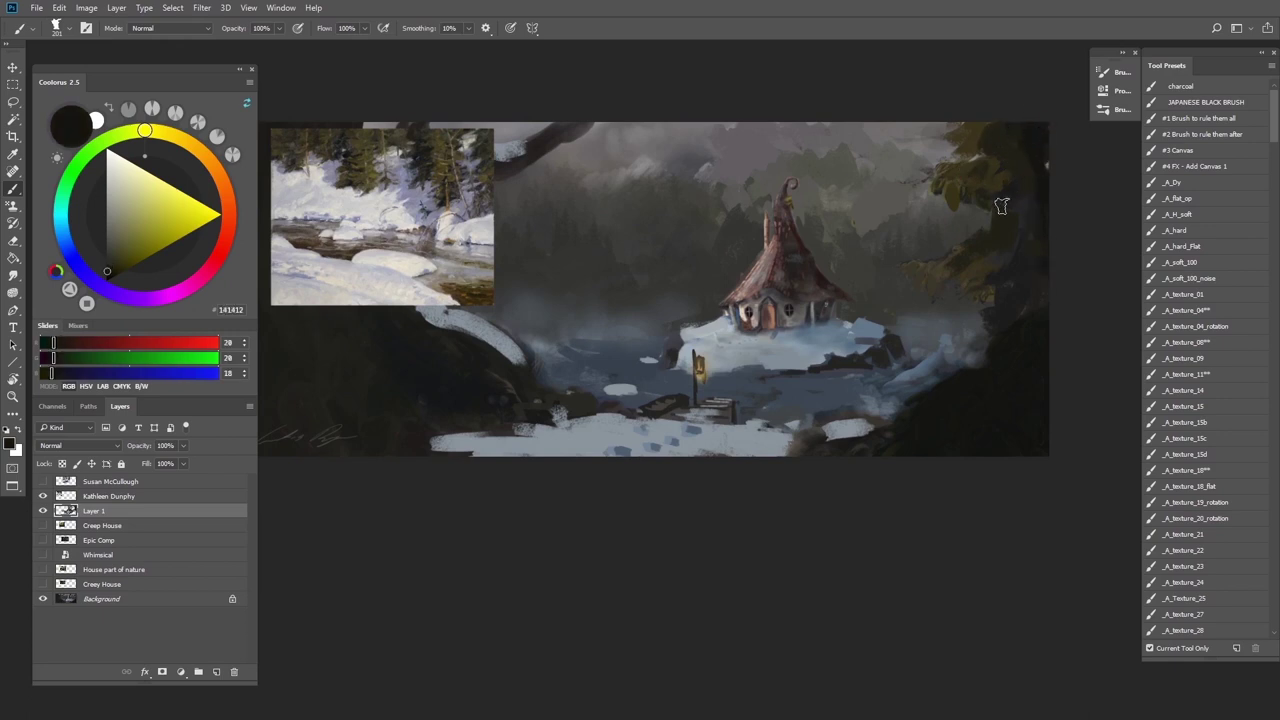
{"action": "scroll", "coordinate": [930, 343], "scroll_direction": "down", "scroll_amount": 5}
{"action": "scroll", "coordinate": [930, 343], "scroll_direction": "up", "scroll_amount": 5}
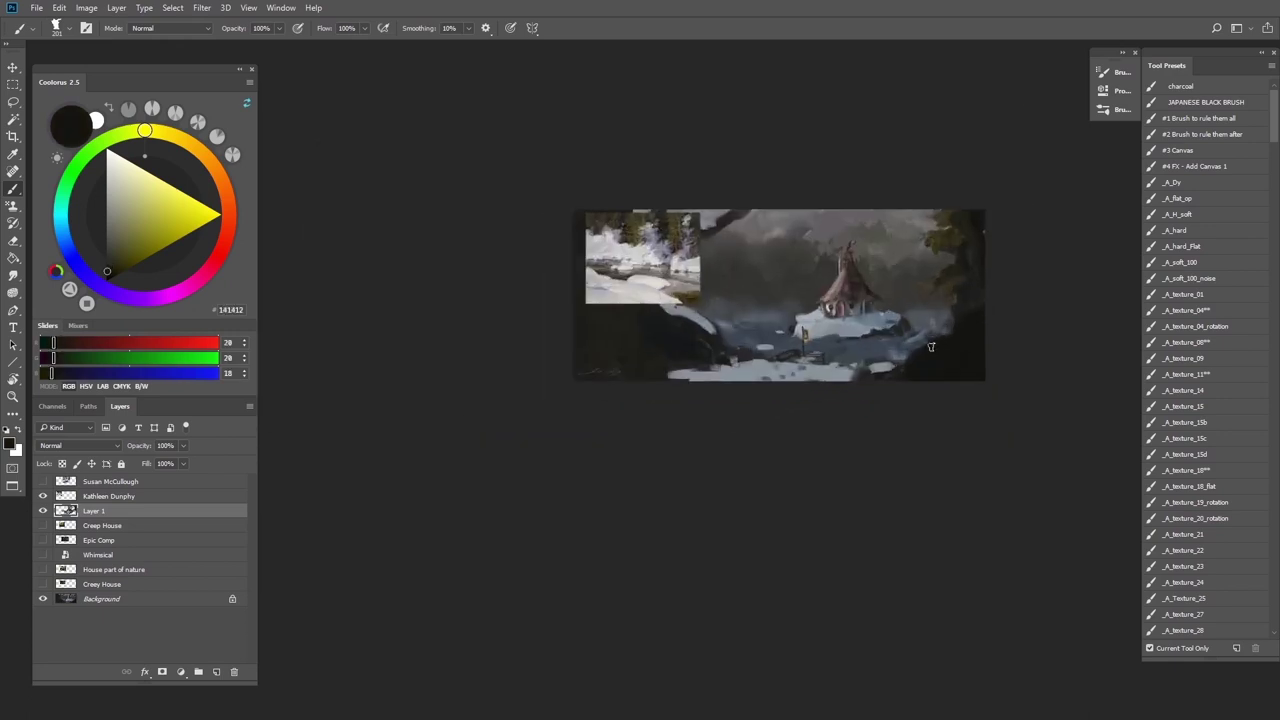
{"action": "left_click", "coordinate": [994, 258], "text": "alt"}
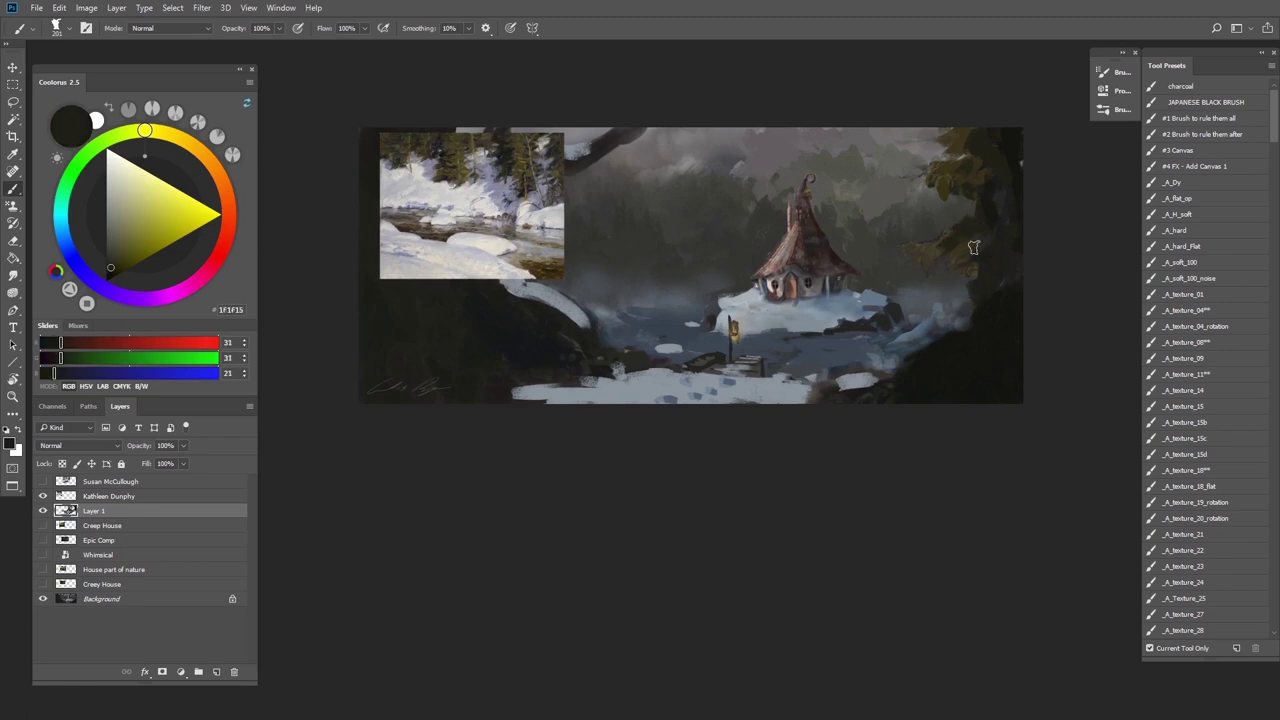
Brush grey-violet snow strokes over the dark lower-right bank with a smaller brush, using shadow tones such as #46464F
{"action": "left_click", "coordinate": [503, 190], "text": "alt"}
{"action": "left_click_drag", "start_coordinate": [950, 341], "coordinate": [1001, 379]}
{"action": "left_click", "coordinate": [1012, 340], "text": "alt"}
{"action": "key", "text": "bracketleft"}
{"action": "key", "text": "bracketleft"}
{"action": "key", "text": "bracketleft"}
{"action": "left_click", "coordinate": [954, 339], "text": "alt"}
{"action": "left_click_drag", "start_coordinate": [916, 361], "coordinate": [948, 355]}
{"action": "mouse_move", "coordinate": [890, 380]}
{"action": "left_mouse_down"}
{"action": "mouse_move", "coordinate": [918, 374]}
{"action": "mouse_move", "coordinate": [936, 399]}
{"action": "mouse_move", "coordinate": [965, 399]}
{"action": "left_mouse_up"}
{"action": "left_click_drag", "start_coordinate": [916, 388], "coordinate": [875, 391]}
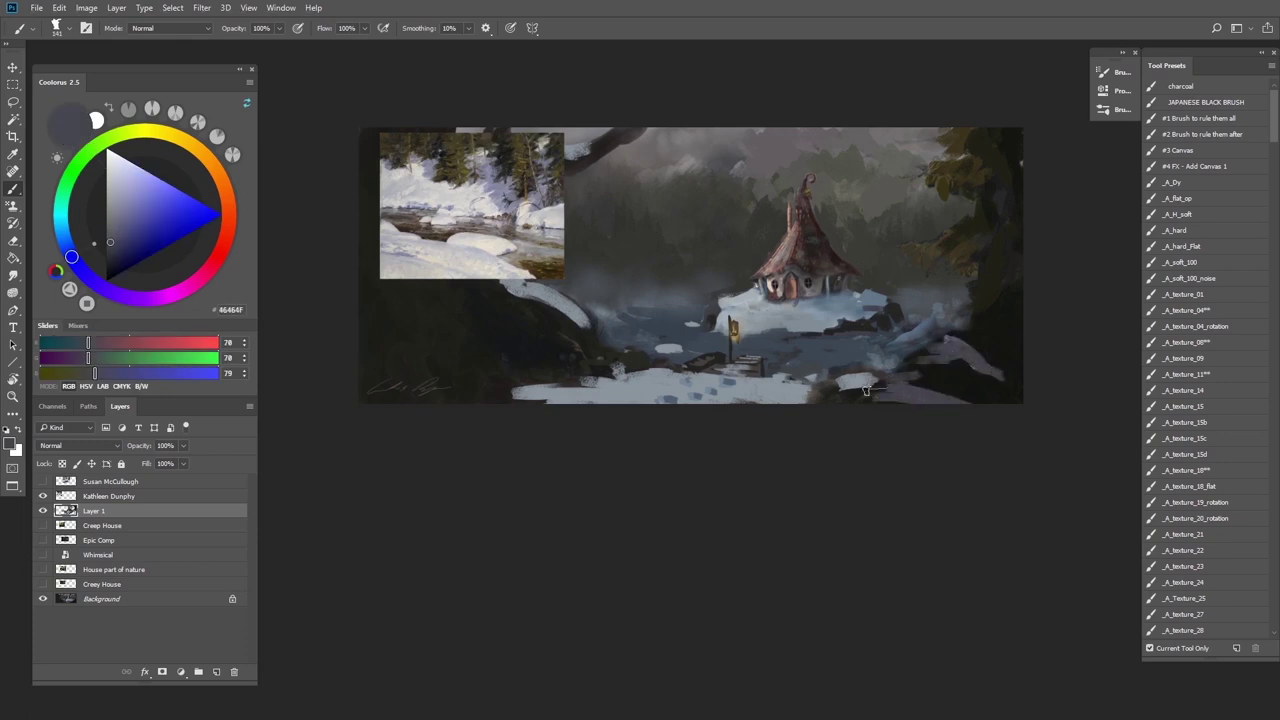
{"action": "mouse_move", "coordinate": [942, 354]}
{"action": "left_mouse_down"}
{"action": "mouse_move", "coordinate": [950, 344]}
{"action": "mouse_move", "coordinate": [930, 354]}
{"action": "left_mouse_up"}
{"action": "left_click_drag", "start_coordinate": [1008, 373], "coordinate": [990, 354]}
{"action": "mouse_move", "coordinate": [995, 333]}
{"action": "left_mouse_down"}
{"action": "mouse_move", "coordinate": [1011, 303]}
{"action": "mouse_move", "coordinate": [996, 325]}
{"action": "mouse_move", "coordinate": [962, 346]}
{"action": "left_mouse_up"}
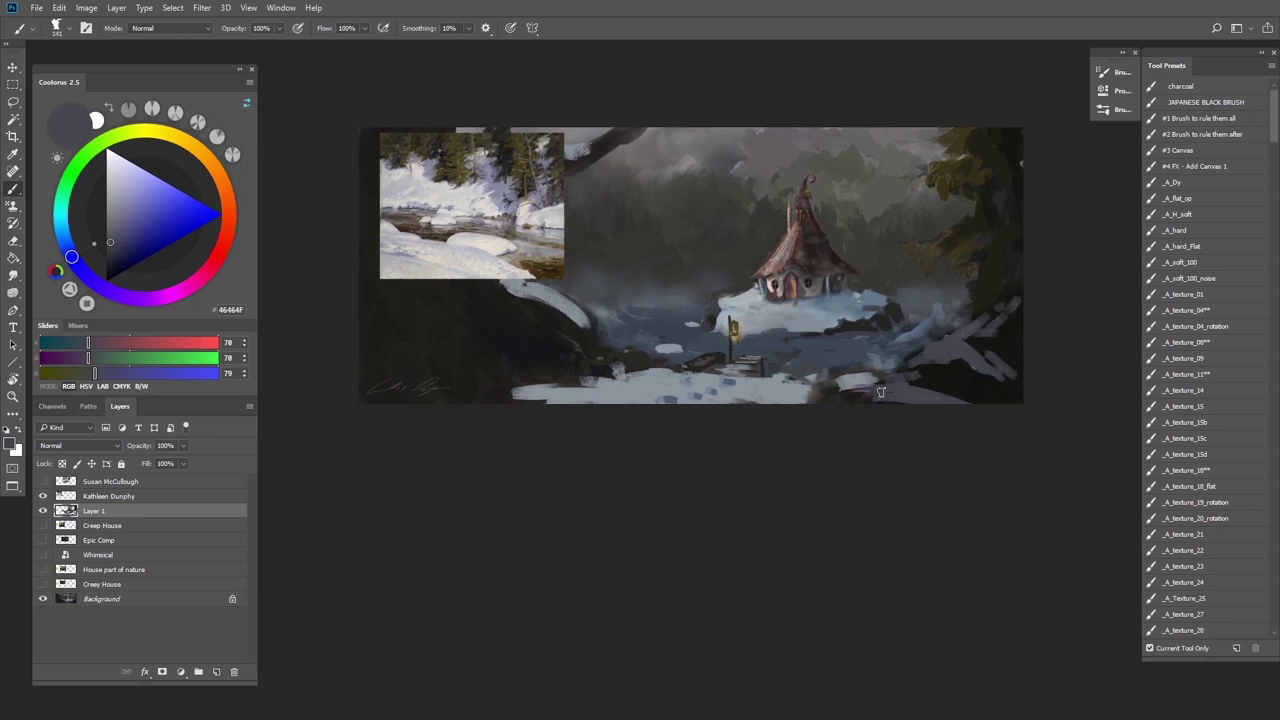
{"action": "left_click_drag", "start_coordinate": [880, 392], "coordinate": [838, 400]}
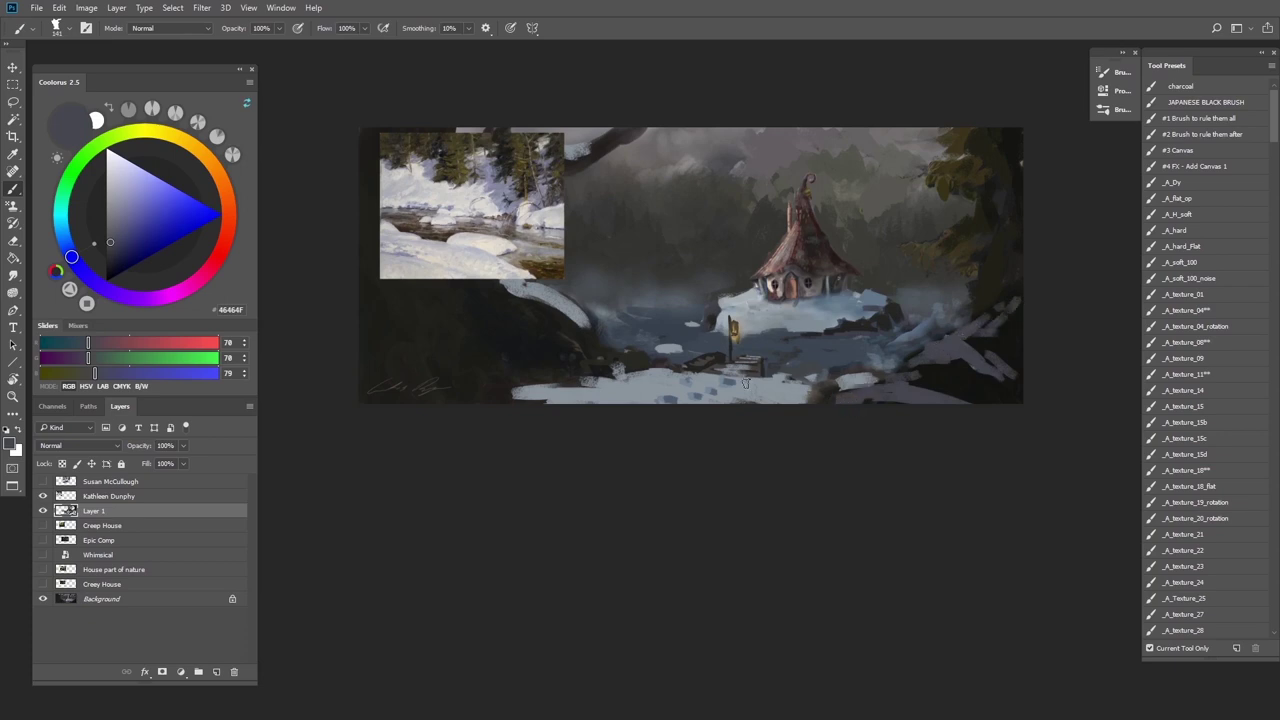
Paint small ripples and mist into the river around the island with sampled tones #5A616A, #575F68, #363F49, #484D50 and #4E5359
{"action": "left_click", "coordinate": [674, 341], "text": "alt"}
{"action": "left_click", "coordinate": [670, 315], "text": "alt"}
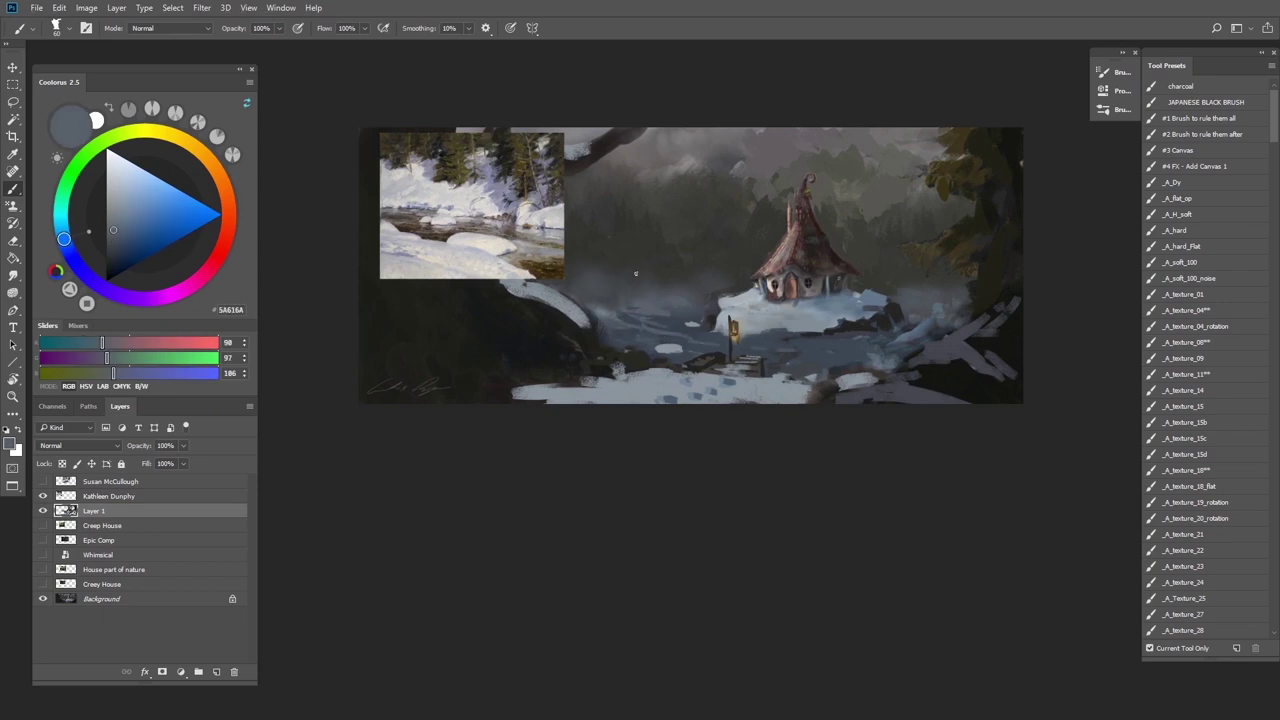
{"action": "left_click", "coordinate": [550, 268], "text": "alt"}
{"action": "left_click", "coordinate": [698, 304], "text": "alt"}
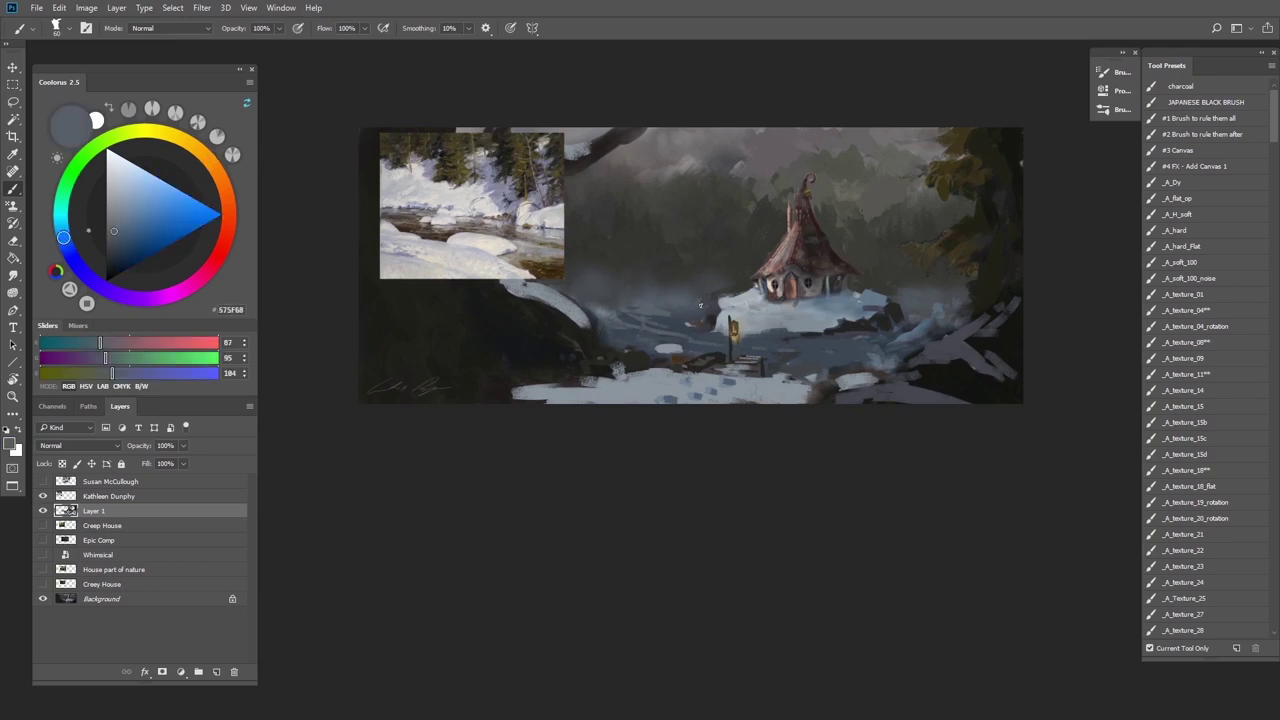
{"action": "left_click", "coordinate": [888, 333], "text": "alt"}
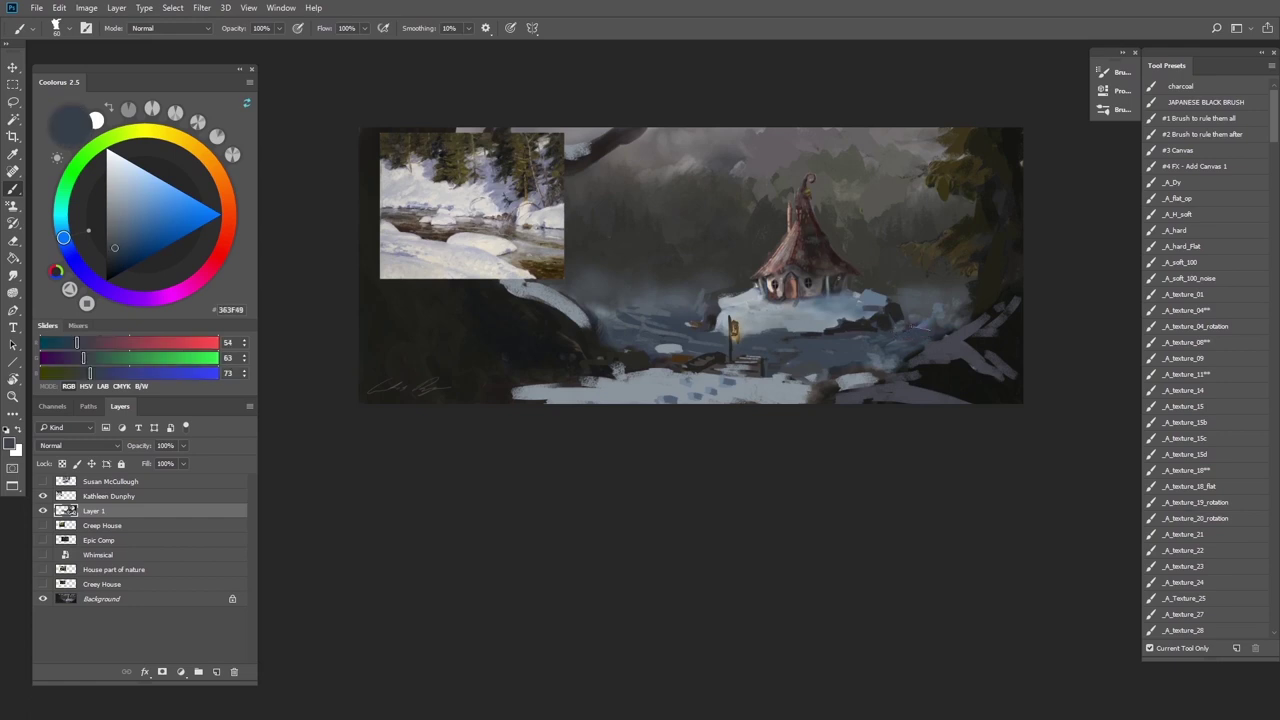
{"action": "left_click", "coordinate": [918, 307], "text": "alt"}
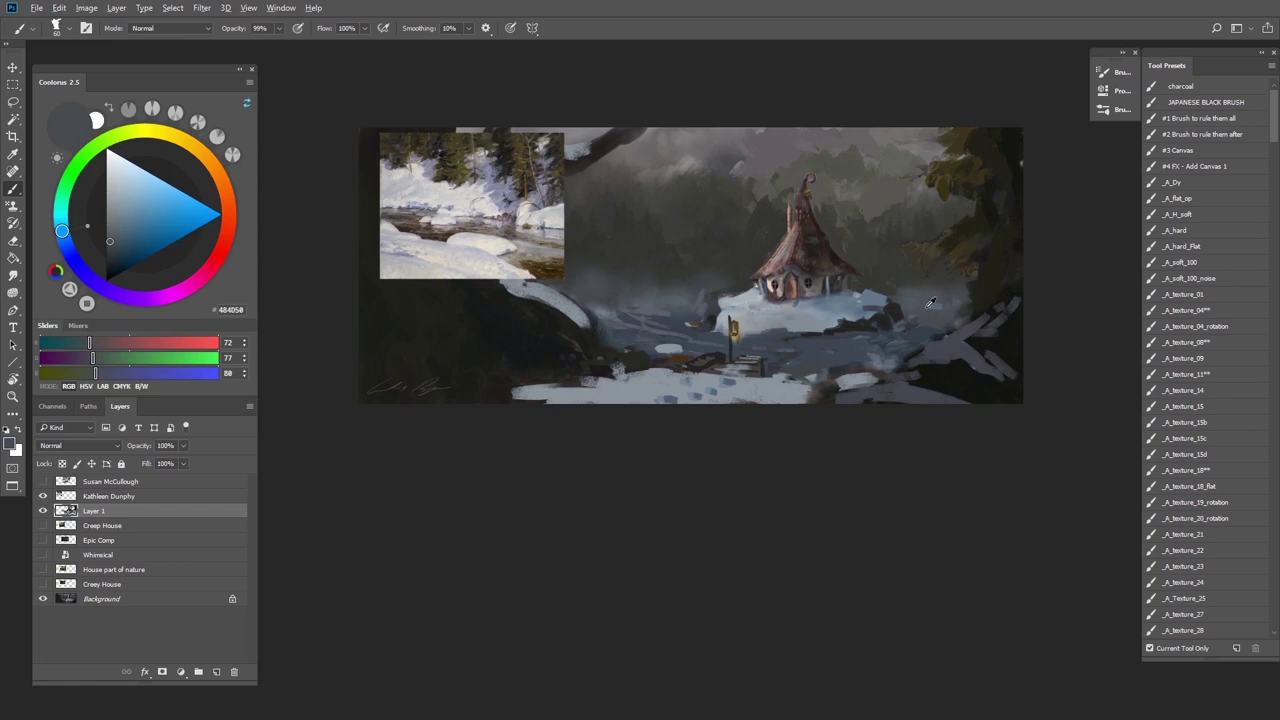
{"action": "left_click", "coordinate": [918, 318], "text": "alt"}
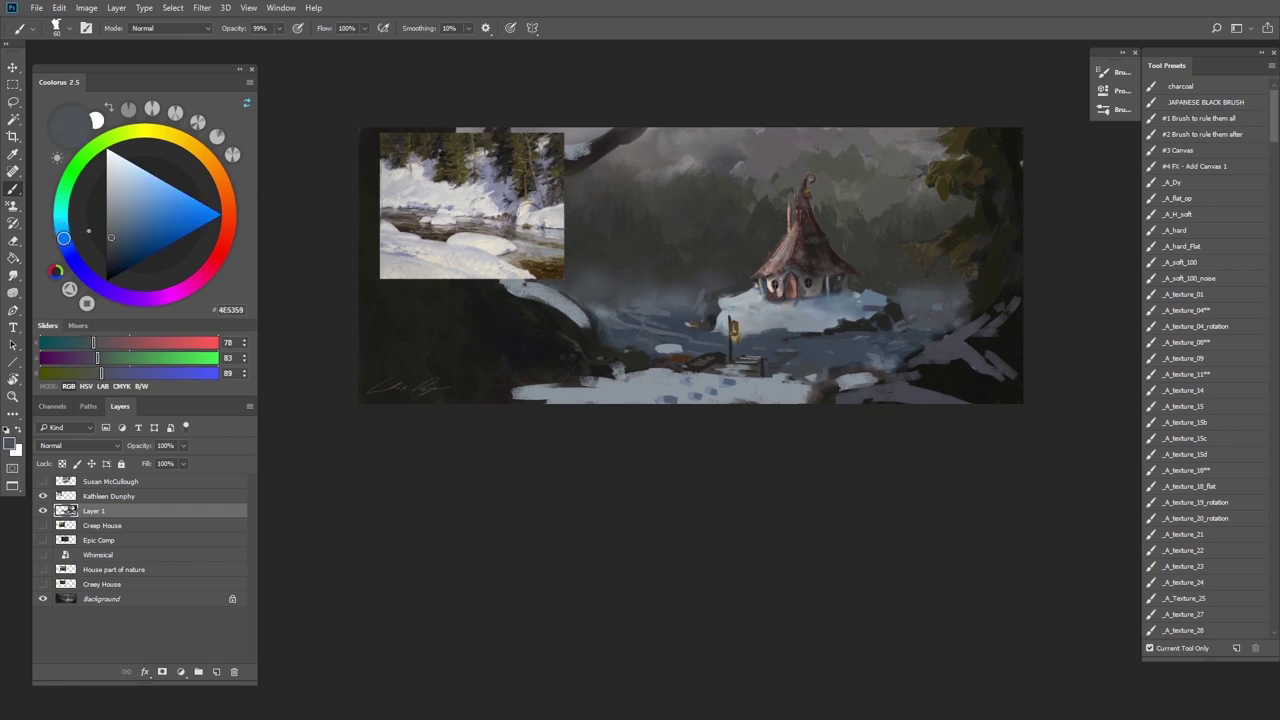
Add brown shallows and dark accents in the water on both sides of the dock, using sampled tones
{"action": "left_click", "coordinate": [682, 358], "text": "alt"}
{"action": "left_click_drag", "start_coordinate": [622, 342], "coordinate": [662, 348]}
{"action": "left_click", "coordinate": [772, 340], "text": "alt"}
{"action": "left_click", "coordinate": [836, 346], "text": "alt"}
{"action": "mouse_move", "coordinate": [764, 340]}
{"action": "left_mouse_down"}
{"action": "mouse_move", "coordinate": [856, 338]}
{"action": "mouse_move", "coordinate": [848, 360]}
{"action": "mouse_move", "coordinate": [758, 380]}
{"action": "left_mouse_up"}
{"action": "left_click", "coordinate": [837, 340], "text": "alt"}
{"action": "left_click", "coordinate": [862, 326], "text": "alt"}
{"action": "left_click", "coordinate": [690, 358], "text": "alt"}
{"action": "left_click", "coordinate": [795, 355], "text": "alt"}
{"action": "left_click", "coordinate": [900, 355], "text": "alt"}
{"action": "left_click", "coordinate": [800, 376], "text": "alt"}
Paint dark rocks and broken snow edges along both ends of the cottage island's shoreline
{"action": "left_click", "coordinate": [650, 318], "text": "alt"}
{"action": "mouse_move", "coordinate": [634, 300]}
{"action": "left_mouse_down"}
{"action": "mouse_move", "coordinate": [666, 316]}
{"action": "mouse_move", "coordinate": [726, 298]}
{"action": "left_mouse_up"}
{"action": "left_click", "coordinate": [704, 320], "text": "alt"}
{"action": "left_click", "coordinate": [728, 310], "text": "alt"}
{"action": "left_click", "coordinate": [706, 318], "text": "alt"}
{"action": "left_click", "coordinate": [778, 331], "text": "alt"}
{"action": "left_click_drag", "start_coordinate": [828, 326], "coordinate": [880, 294]}
{"action": "left_click", "coordinate": [893, 310], "text": "alt"}
{"action": "left_click", "coordinate": [881, 291], "text": "alt"}
{"action": "left_click", "coordinate": [866, 300], "text": "alt"}
Paint a tall dark conifer behind the island to the left of the cottage with sampled brown-green tones such as #282217
{"action": "left_click", "coordinate": [746, 284], "text": "alt"}
{"action": "mouse_move", "coordinate": [742, 290]}
{"action": "left_mouse_down"}
{"action": "mouse_move", "coordinate": [730, 296]}
{"action": "mouse_move", "coordinate": [753, 266]}
{"action": "left_mouse_up"}
{"action": "left_click", "coordinate": [738, 290], "text": "alt"}
{"action": "left_click", "coordinate": [738, 270], "text": "alt"}
{"action": "left_click", "coordinate": [754, 256], "text": "alt"}
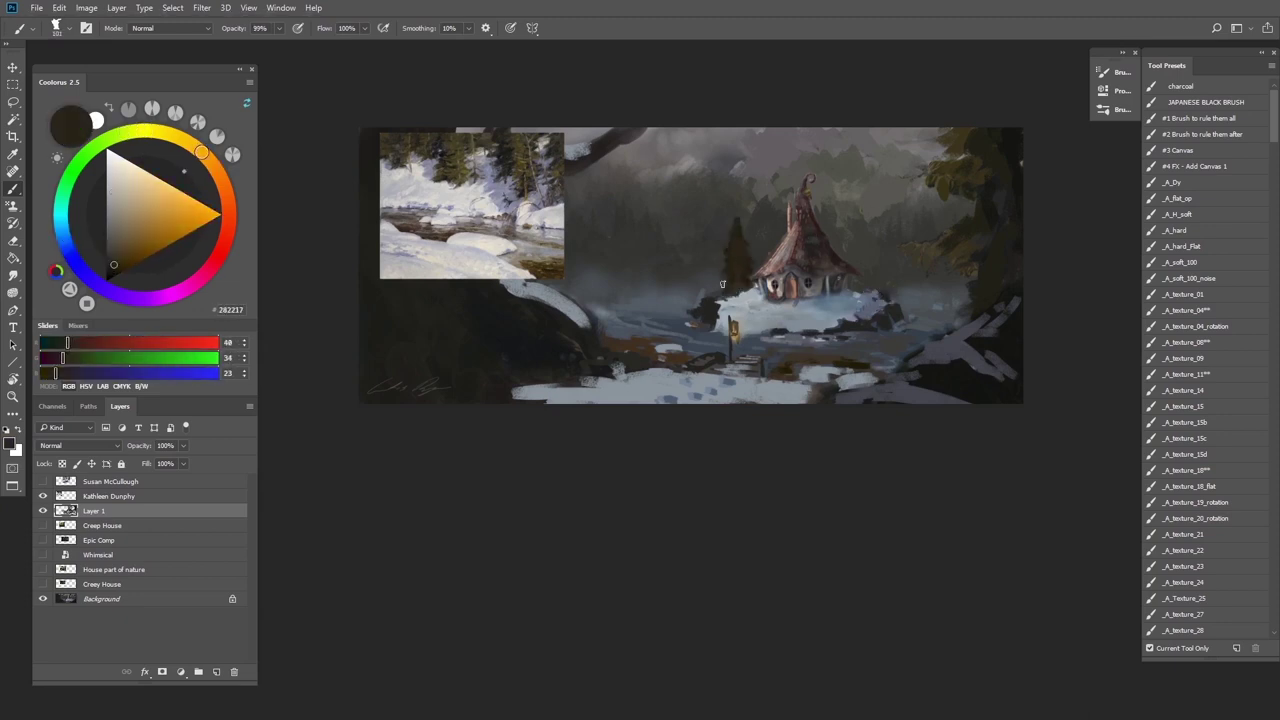
Add a smaller conifer and rusty brush on the island to the right of the cottage with sampled dark tones such as #272318
{"action": "scroll", "coordinate": [745, 290], "scroll_direction": "down", "scroll_amount": 2}
{"action": "left_click", "coordinate": [700, 290], "text": "alt"}
{"action": "left_click", "coordinate": [806, 330], "text": "alt"}
{"action": "left_click", "coordinate": [515, 248], "text": "alt"}
{"action": "mouse_move", "coordinate": [814, 340]}
{"action": "left_mouse_down"}
{"action": "mouse_move", "coordinate": [515, 246]}
{"action": "mouse_move", "coordinate": [842, 358]}
{"action": "left_mouse_up"}
{"action": "left_click_drag", "start_coordinate": [814, 320], "coordinate": [821, 342]}
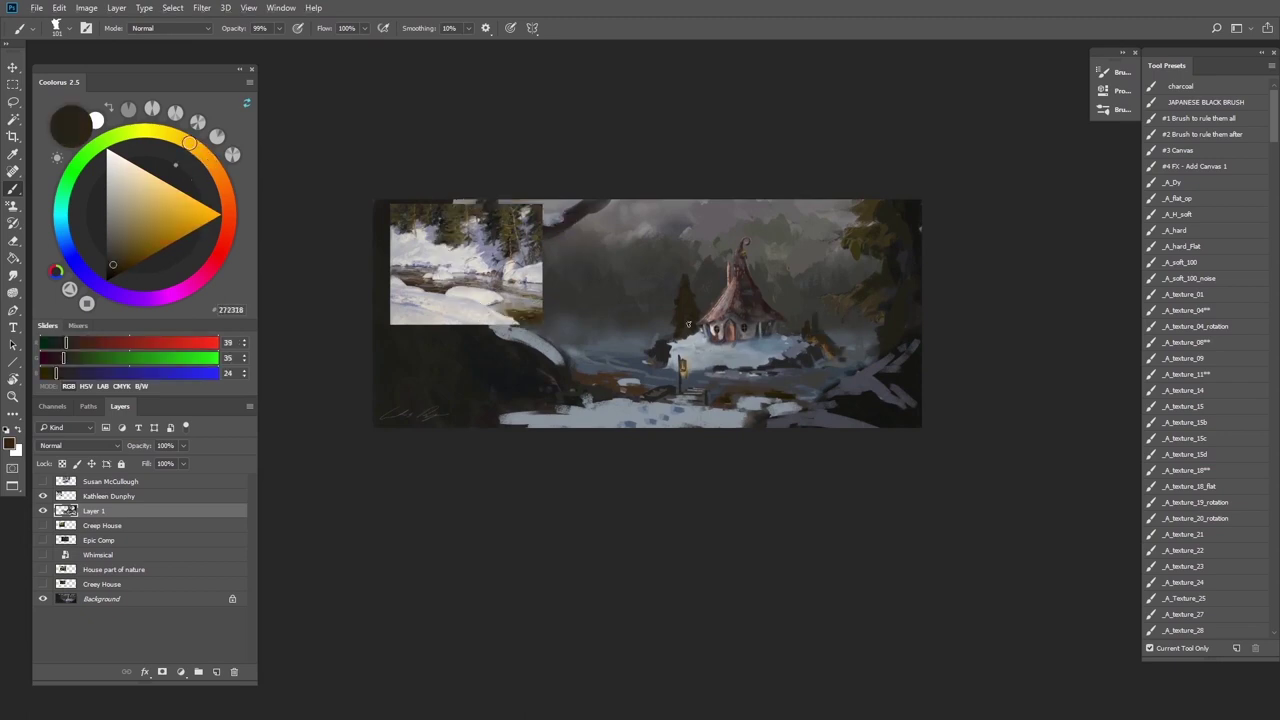
{"action": "left_click", "coordinate": [784, 356], "text": "alt"}
{"action": "left_click", "coordinate": [800, 350], "text": "alt"}
Swap to the sunlit snowy creek reference, sample peach #FABD7E, hide it and dab warm highlights on the island's left edge
{"action": "left_click", "coordinate": [42, 496]}
{"action": "left_click", "coordinate": [42, 482]}
{"action": "left_click", "coordinate": [655, 238], "text": "alt"}
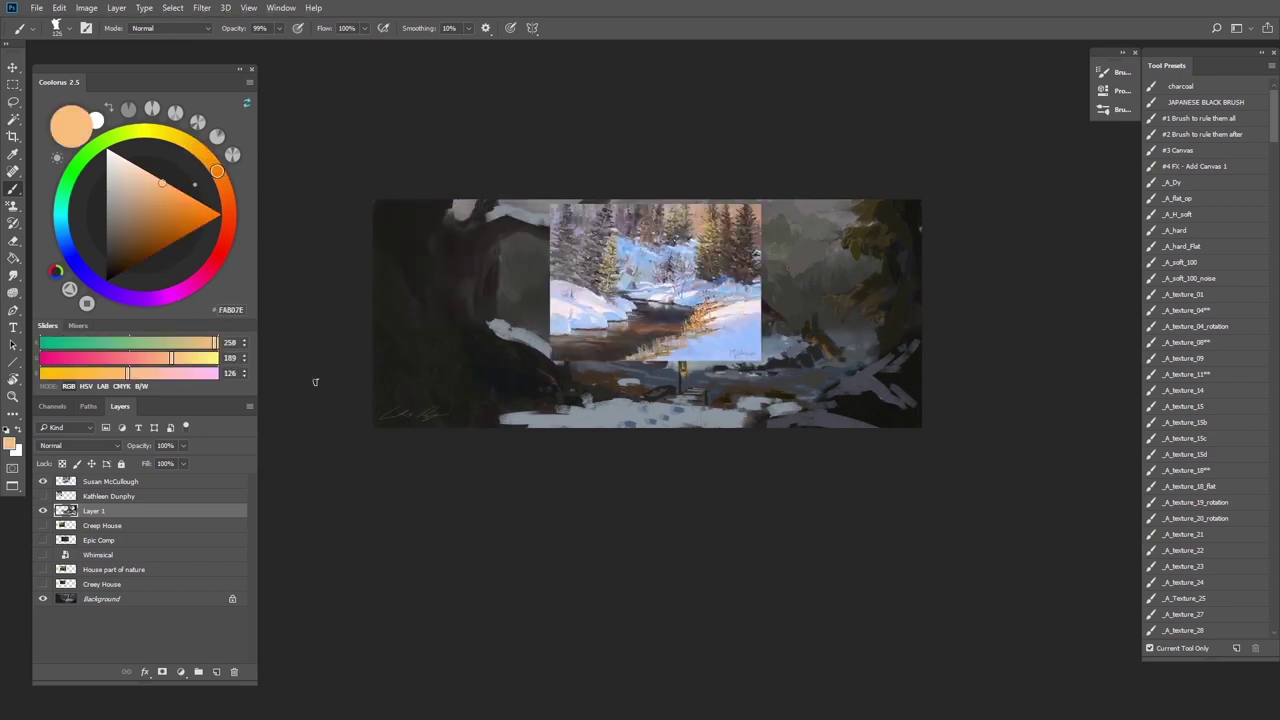
{"action": "left_click", "coordinate": [42, 482]}
{"action": "left_click_drag", "start_coordinate": [670, 342], "coordinate": [672, 356]}
{"action": "left_click", "coordinate": [676, 348], "text": "alt"}
Paint blue-grey snow across the lower-left foreground below the big tree and restate its dark bank with #1E1F1A
{"action": "left_click", "coordinate": [560, 385], "text": "alt"}
{"action": "left_click", "coordinate": [560, 412], "text": "alt"}
{"action": "mouse_move", "coordinate": [560, 365]}
{"action": "left_mouse_down"}
{"action": "mouse_move", "coordinate": [590, 402]}
{"action": "mouse_move", "coordinate": [420, 424]}
{"action": "left_mouse_up"}
{"action": "left_click", "coordinate": [577, 417], "text": "alt"}
{"action": "left_click", "coordinate": [440, 395], "text": "alt"}
{"action": "mouse_move", "coordinate": [500, 412]}
{"action": "left_mouse_down"}
{"action": "mouse_move", "coordinate": [378, 410]}
{"action": "mouse_move", "coordinate": [460, 393]}
{"action": "left_mouse_up"}
{"action": "left_click", "coordinate": [640, 375], "text": "alt"}
{"action": "left_click", "coordinate": [403, 366], "text": "alt"}
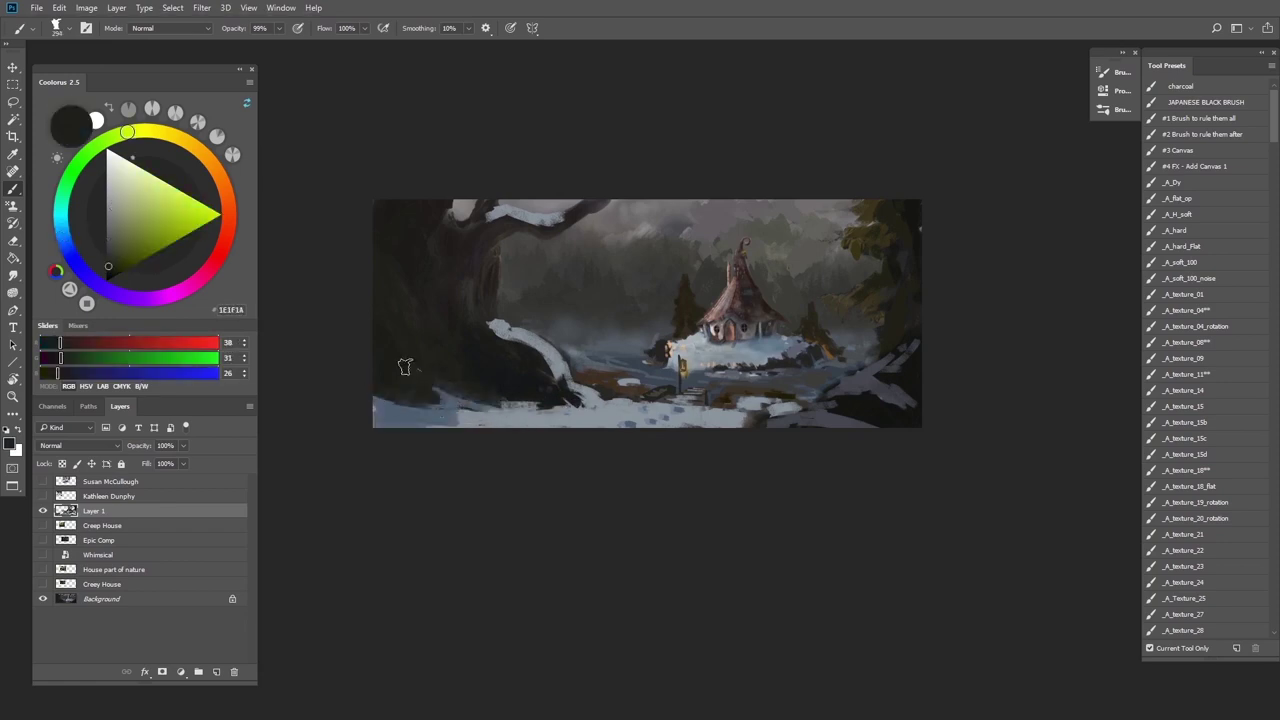
{"action": "left_click", "coordinate": [447, 290], "text": "alt"}
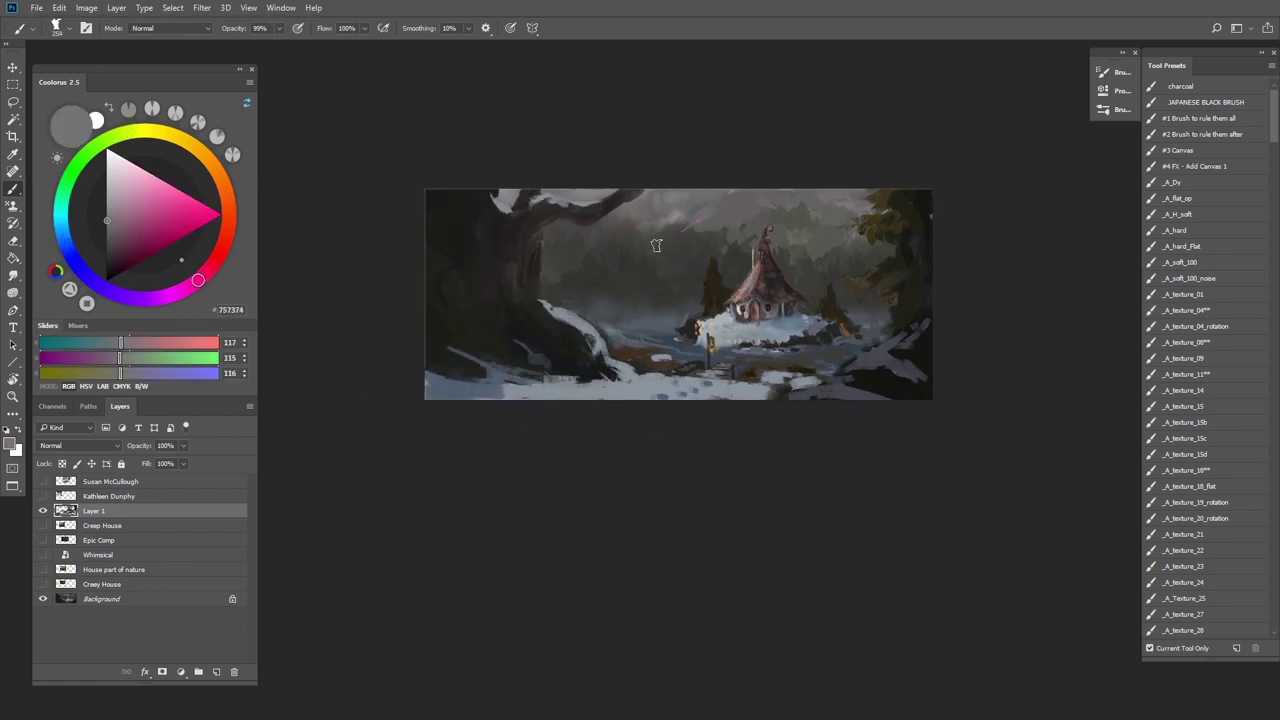
Repaint the cloudy sky between the big tree and the cottage with sampled greys #757374, #737173 and #635E62
{"action": "left_click_drag", "start_coordinate": [655, 245], "coordinate": [760, 200]}
{"action": "left_click", "coordinate": [714, 216], "text": "alt"}
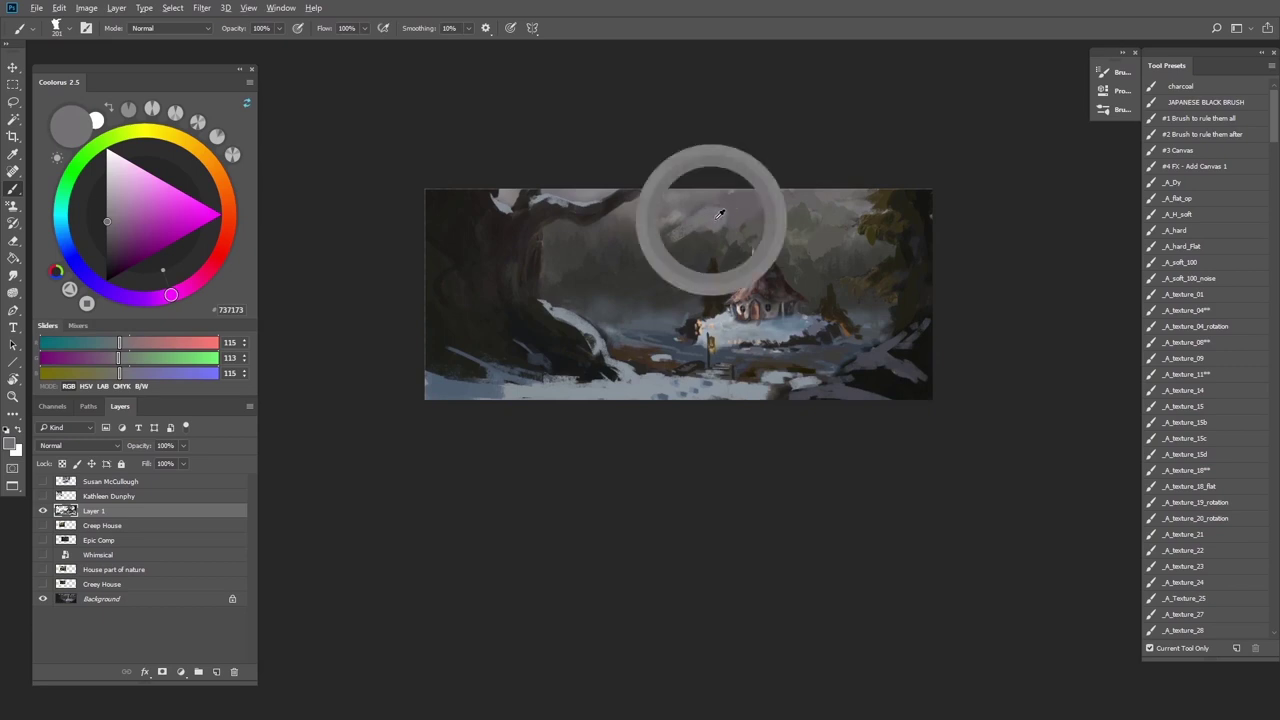
{"action": "left_click", "coordinate": [731, 211], "text": "alt"}
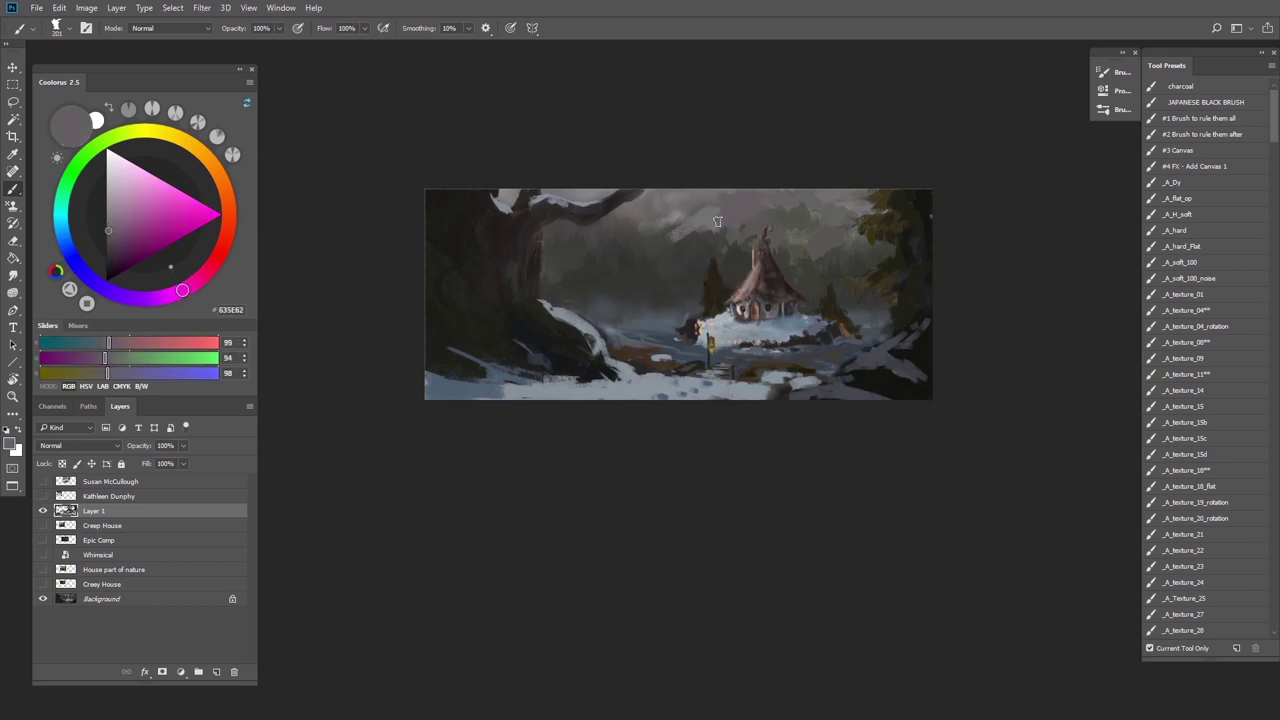
{"action": "left_click", "coordinate": [705, 215], "text": "alt"}
{"action": "left_click_drag", "start_coordinate": [766, 212], "coordinate": [763, 213]}
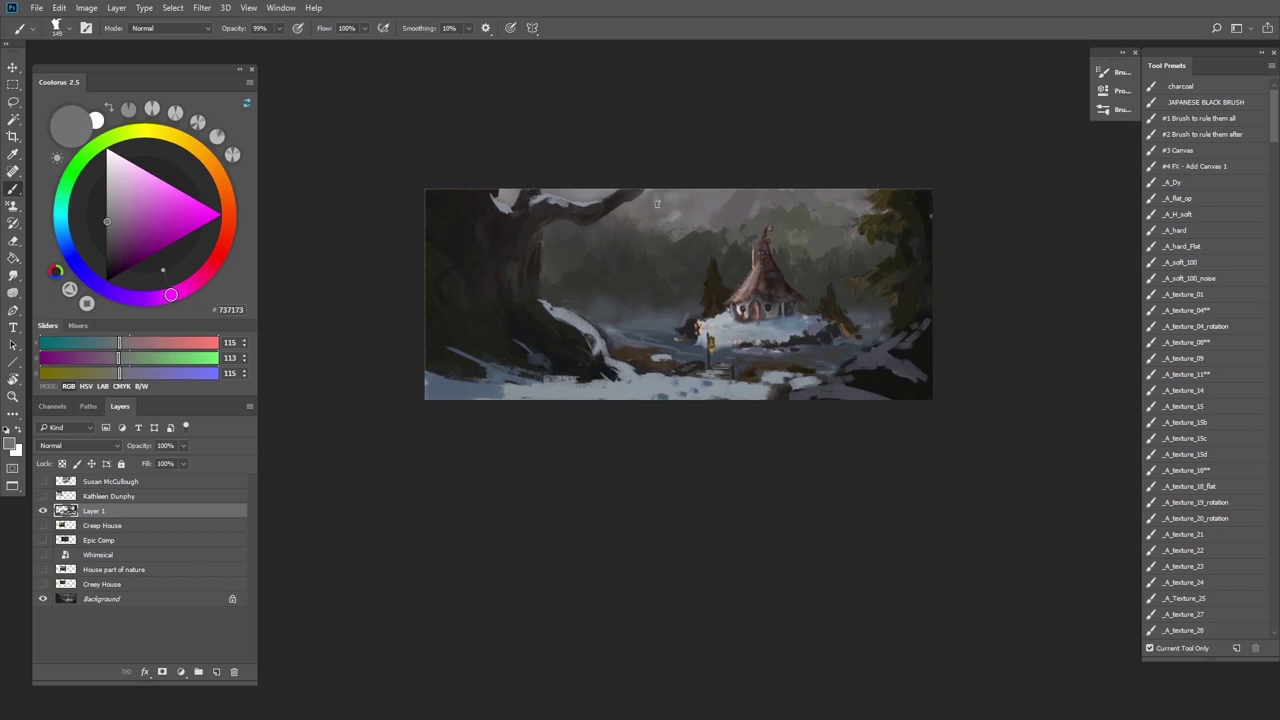
Streak lighter greys such as #7F7F7F and #737173 across the cloudy sky above and beside the cottage
{"action": "left_click_drag", "start_coordinate": [107, 224], "coordinate": [106, 214]}
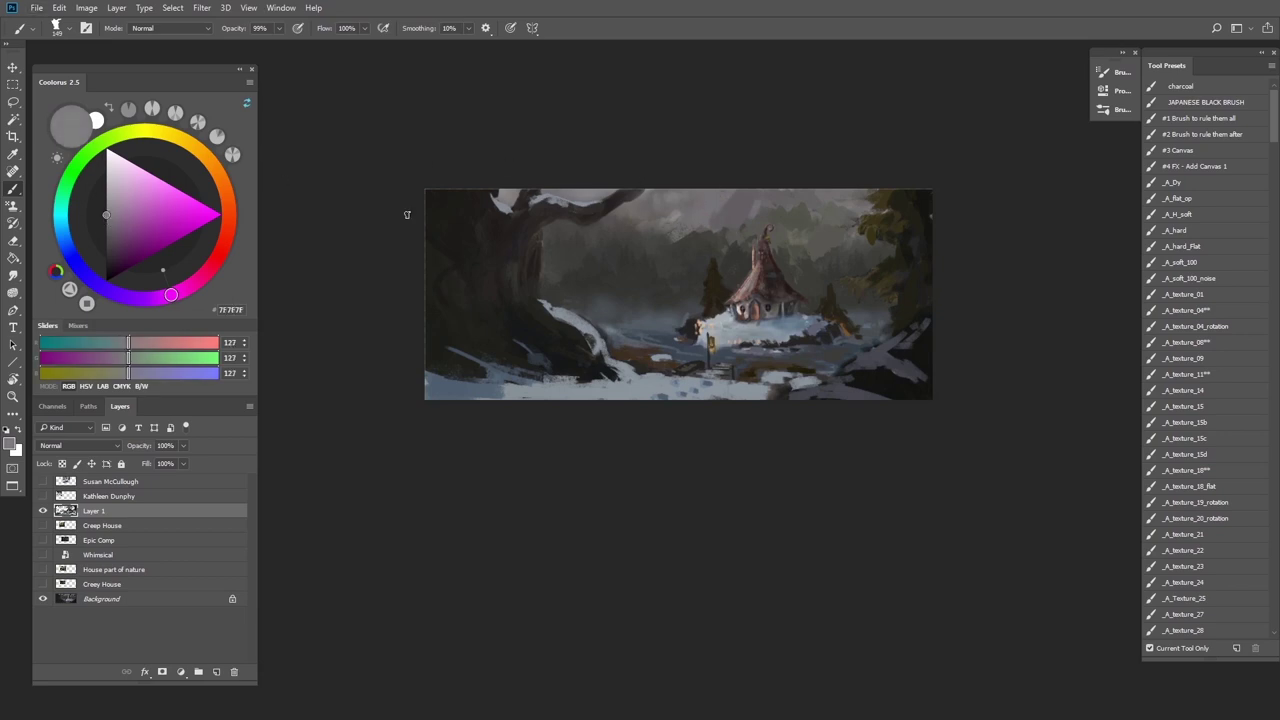
{"action": "left_click_drag", "start_coordinate": [692, 213], "coordinate": [707, 197]}
{"action": "left_click", "coordinate": [692, 215], "text": "alt"}
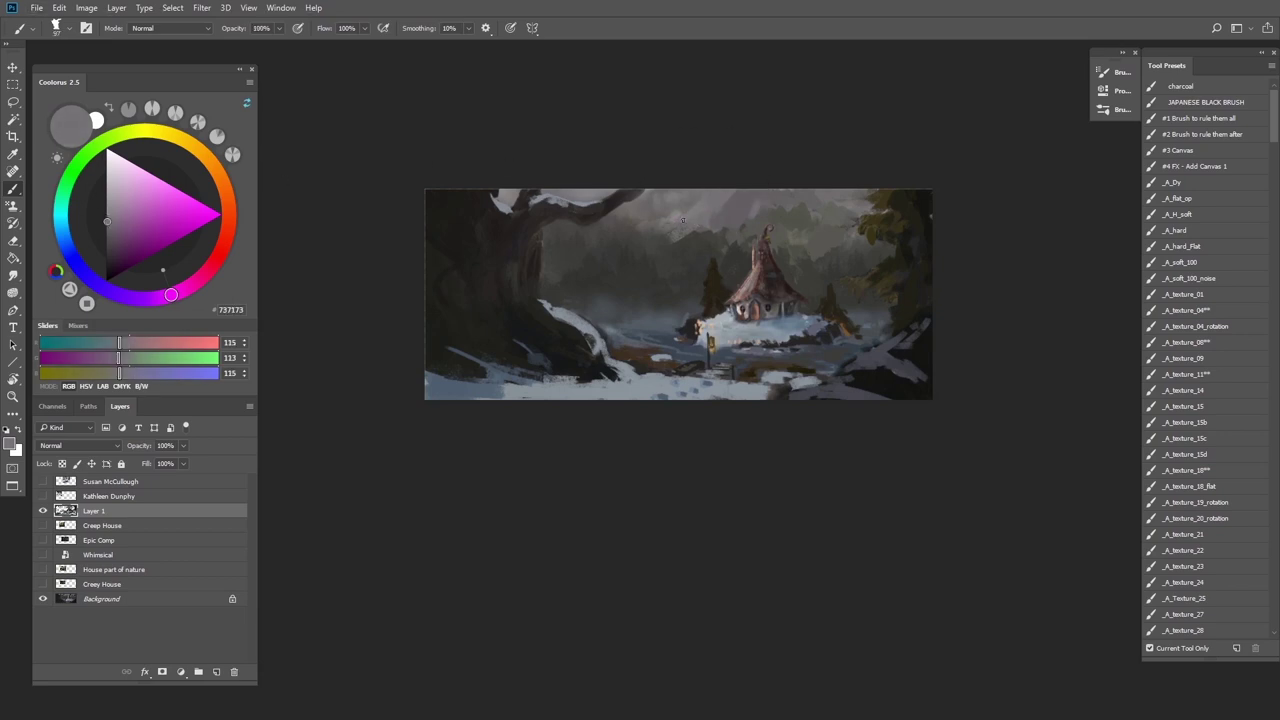
{"action": "left_click", "coordinate": [688, 213], "text": "alt"}
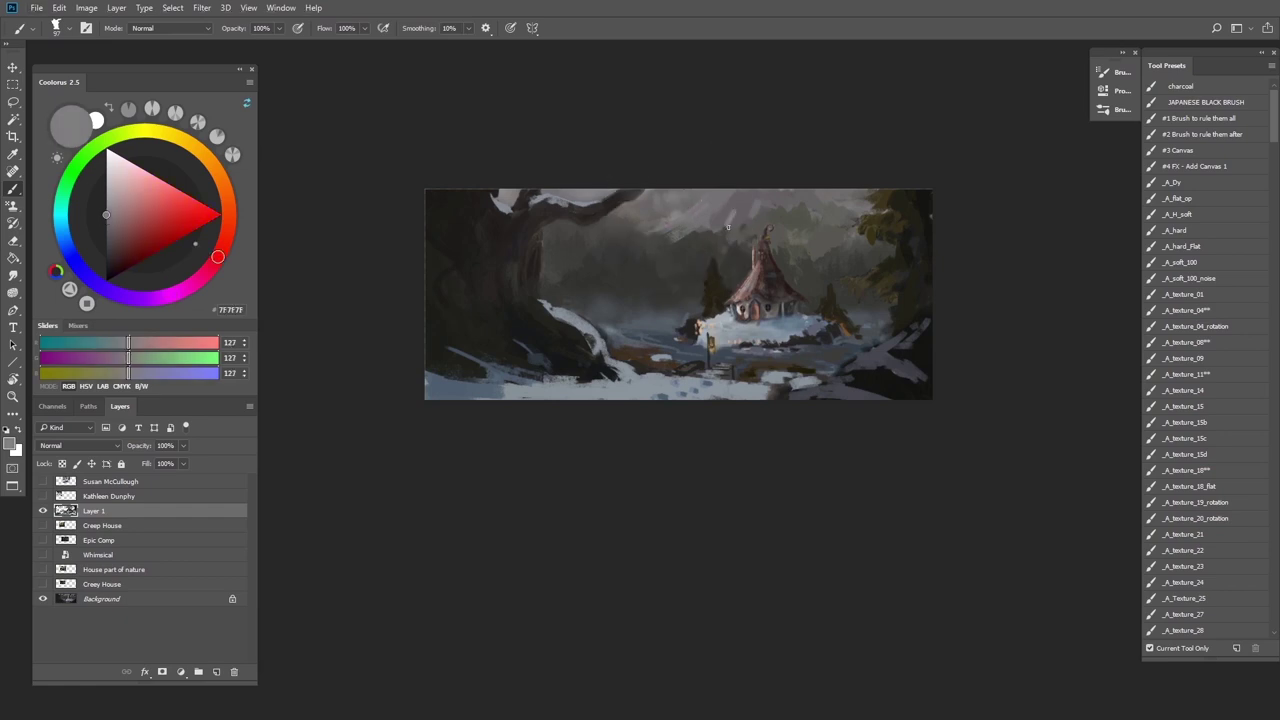
{"action": "left_click", "coordinate": [734, 209], "text": "alt"}
{"action": "left_click_drag", "start_coordinate": [732, 214], "coordinate": [720, 240]}
Extend the big tree's upper branch with #272324, lasso the tree, darken its trunk with #2B2525 and deselect
{"action": "left_click", "coordinate": [606, 210], "text": "alt"}
{"action": "left_click_drag", "start_coordinate": [630, 199], "coordinate": [657, 191]}
{"action": "key", "text": "l"}
{"action": "mouse_move", "coordinate": [538, 299]}
{"action": "left_mouse_down"}
{"action": "mouse_move", "coordinate": [551, 226]}
{"action": "mouse_move", "coordinate": [620, 190]}
{"action": "mouse_move", "coordinate": [588, 207]}
{"action": "mouse_move", "coordinate": [543, 186]}
{"action": "mouse_move", "coordinate": [522, 193]}
{"action": "mouse_move", "coordinate": [417, 334]}
{"action": "mouse_move", "coordinate": [538, 300]}
{"action": "left_mouse_up"}
{"action": "key", "text": "b"}
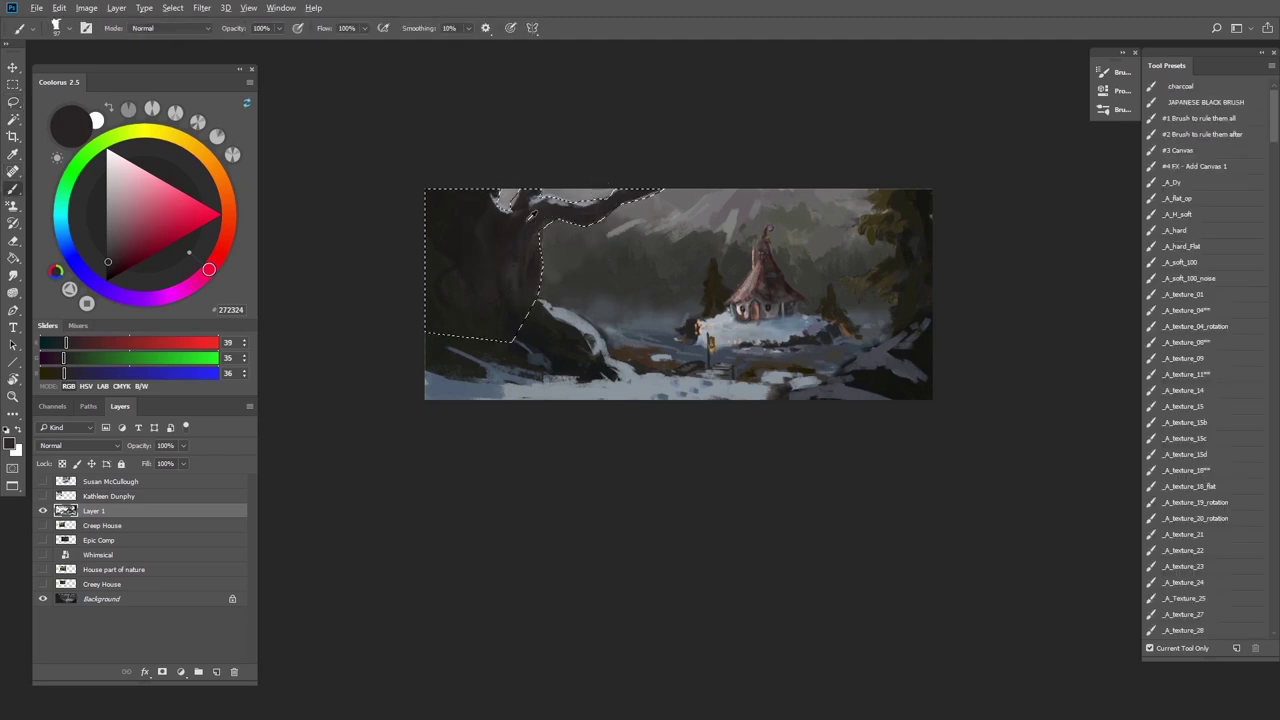
{"action": "left_click", "coordinate": [534, 217], "text": "alt"}
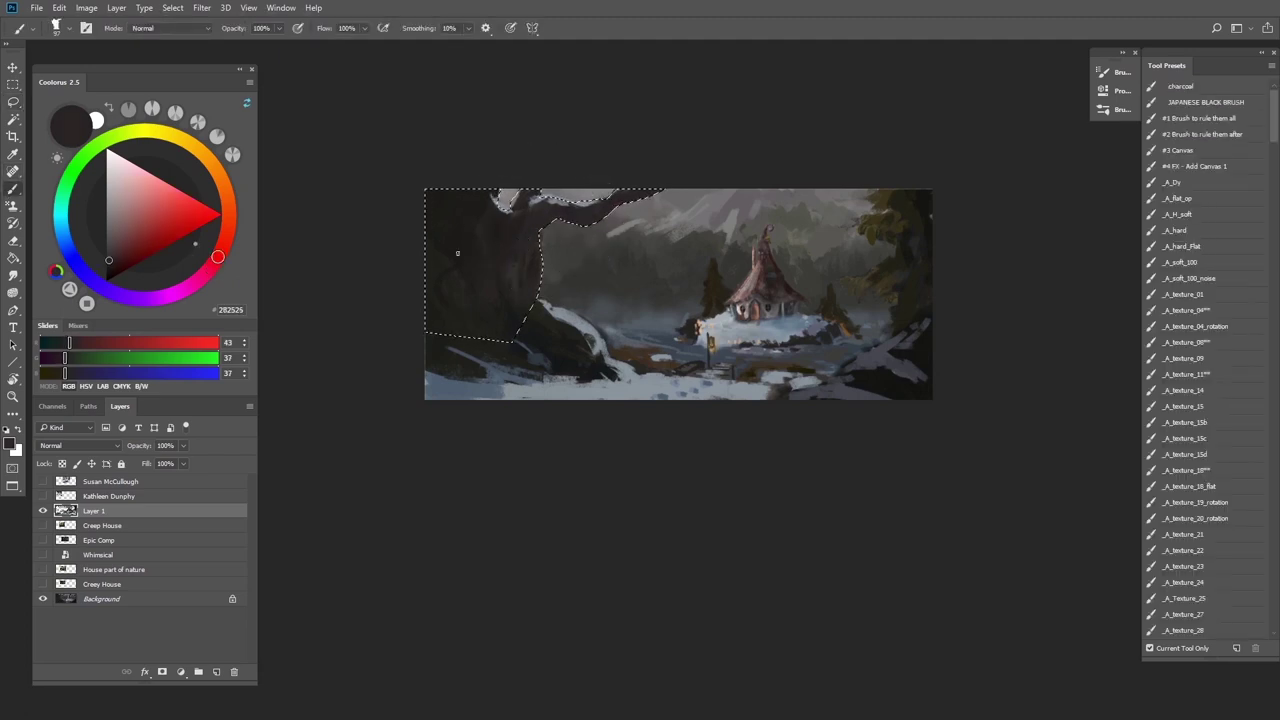
{"action": "key", "text": "ctrl+d"}
Restate the dark ground beneath the big tree with sampled tones #22231D and #3B3327, leaving streaks of blue-grey snow
{"action": "left_click", "coordinate": [532, 231], "text": "alt"}
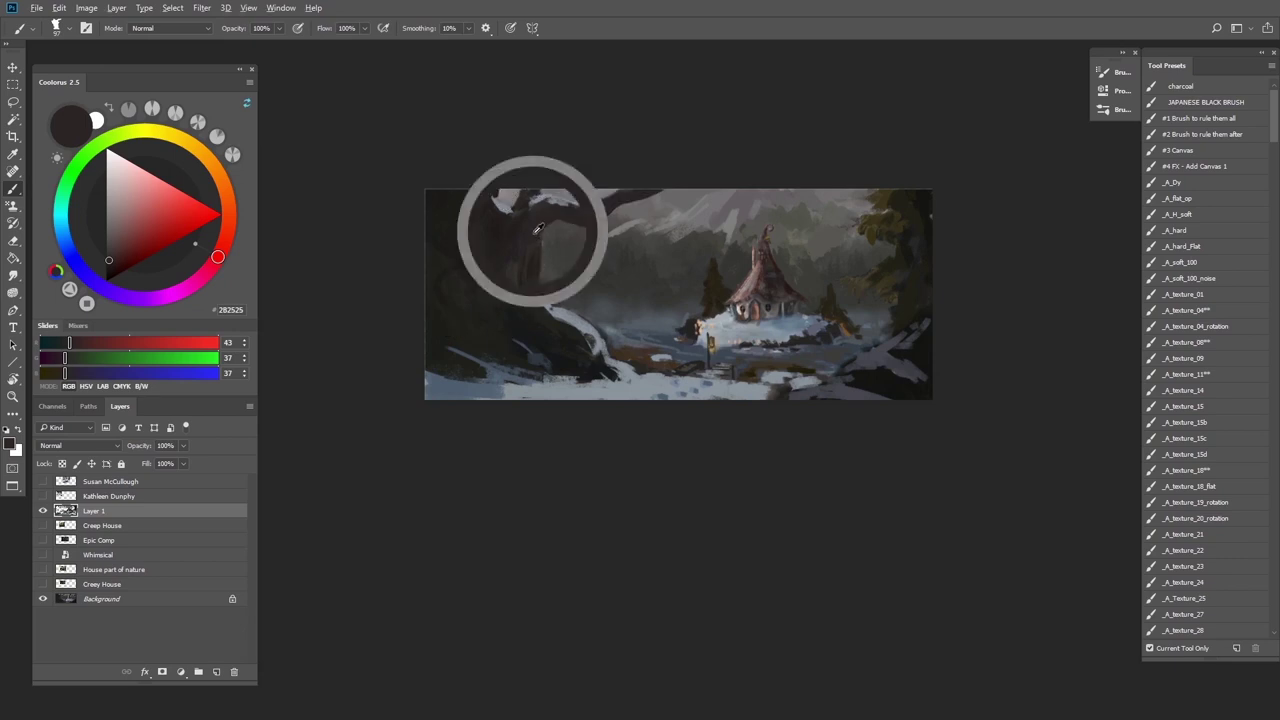
{"action": "left_click", "coordinate": [550, 315], "text": "alt"}
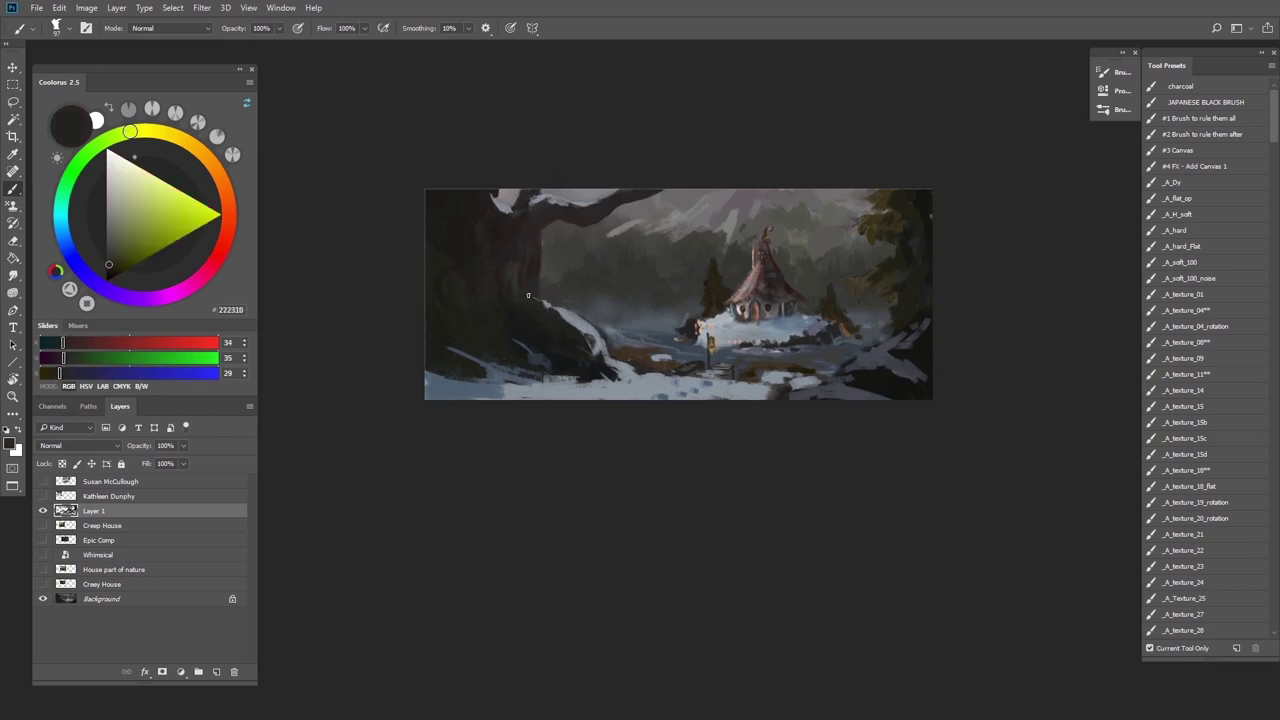
{"action": "left_click", "coordinate": [584, 322], "text": "alt"}
{"action": "left_click", "coordinate": [642, 350], "text": "alt"}
Lasso the small snow patch in the river left of the dock and shift it slightly up and to the left
{"action": "key", "text": "l"}
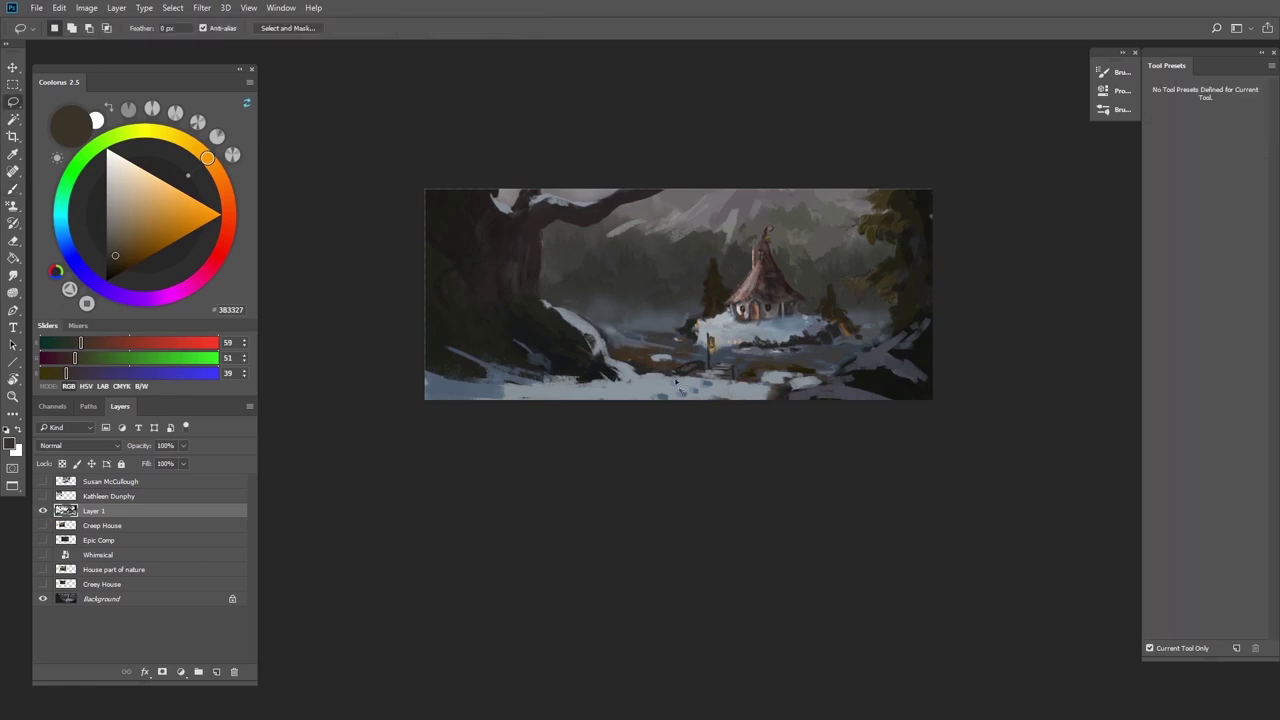
{"action": "left_click_drag", "start_coordinate": [668, 362], "coordinate": [672, 370]}
{"action": "key", "text": "ctrl+t"}
{"action": "left_click_drag", "start_coordinate": [666, 357], "coordinate": [660, 352]}
{"action": "key", "text": "Return"}
{"action": "key", "text": "ctrl+d"}
Paint the river around the dock and the island's shoreline with sampled blue-greys such as #444C57
{"action": "key", "text": "b"}
{"action": "left_click", "coordinate": [690, 362], "text": "alt"}
{"action": "left_click", "coordinate": [708, 352], "text": "alt"}
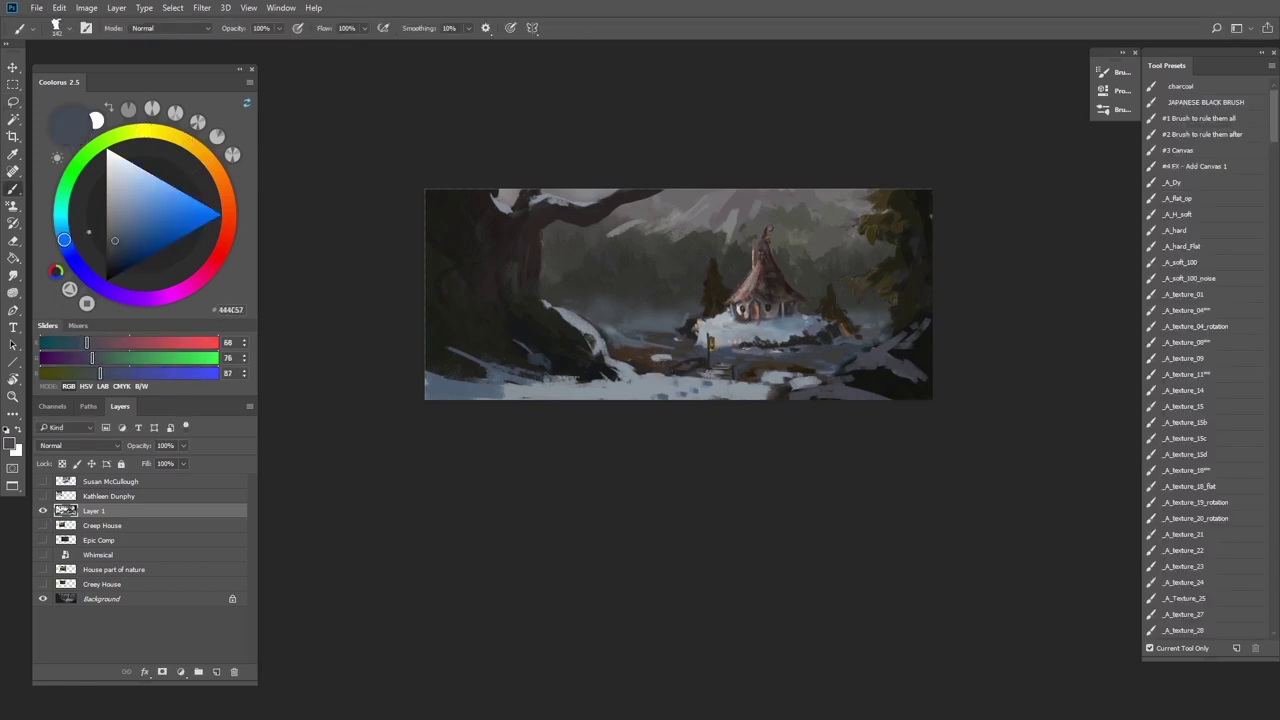
{"action": "left_click", "coordinate": [740, 343], "text": "alt"}
{"action": "left_click", "coordinate": [740, 343], "text": "alt"}
{"action": "left_click", "coordinate": [745, 349], "text": "alt"}
{"action": "right_click", "coordinate": [746, 350], "text": "alt"}
{"action": "left_click", "coordinate": [759, 327], "text": "alt"}
Paint streaks of snow down the bank below the big tree in #88929B, bringing up the sunlit snowy creek reference
{"action": "scroll", "coordinate": [610, 352], "scroll_direction": "up", "scroll_amount": 2}
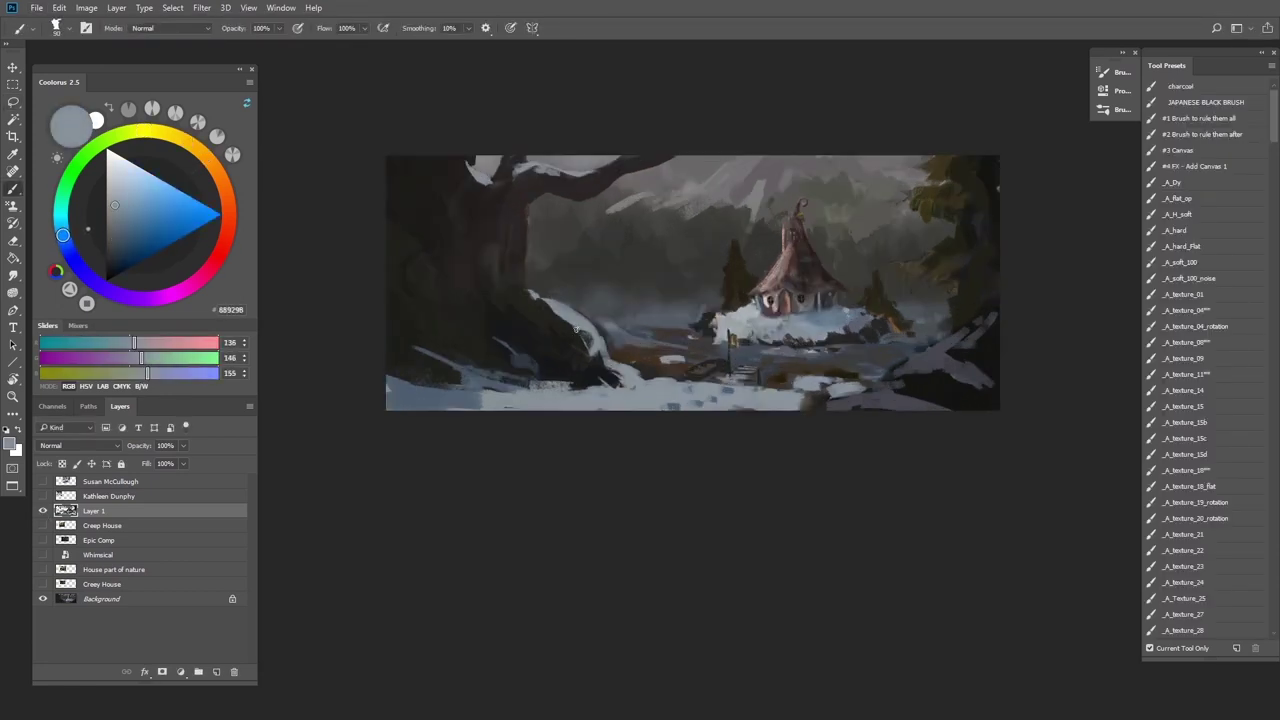
{"action": "left_click_drag", "start_coordinate": [548, 308], "coordinate": [596, 386]}
{"action": "left_click_drag", "start_coordinate": [542, 314], "coordinate": [576, 376]}
{"action": "left_click", "coordinate": [565, 350], "text": "alt"}
{"action": "left_click", "coordinate": [43, 497]}
{"action": "left_click", "coordinate": [552, 340], "text": "alt"}
{"action": "left_click_drag", "start_coordinate": [544, 316], "coordinate": [560, 346]}
{"action": "left_click", "coordinate": [556, 372], "text": "alt"}
Shade the foreground snow below the big tree with #4E535C, hide the creek reference and darken the corner with #22241F
{"action": "left_click_drag", "start_coordinate": [400, 392], "coordinate": [566, 398]}
{"action": "left_click_drag", "start_coordinate": [530, 404], "coordinate": [650, 396]}
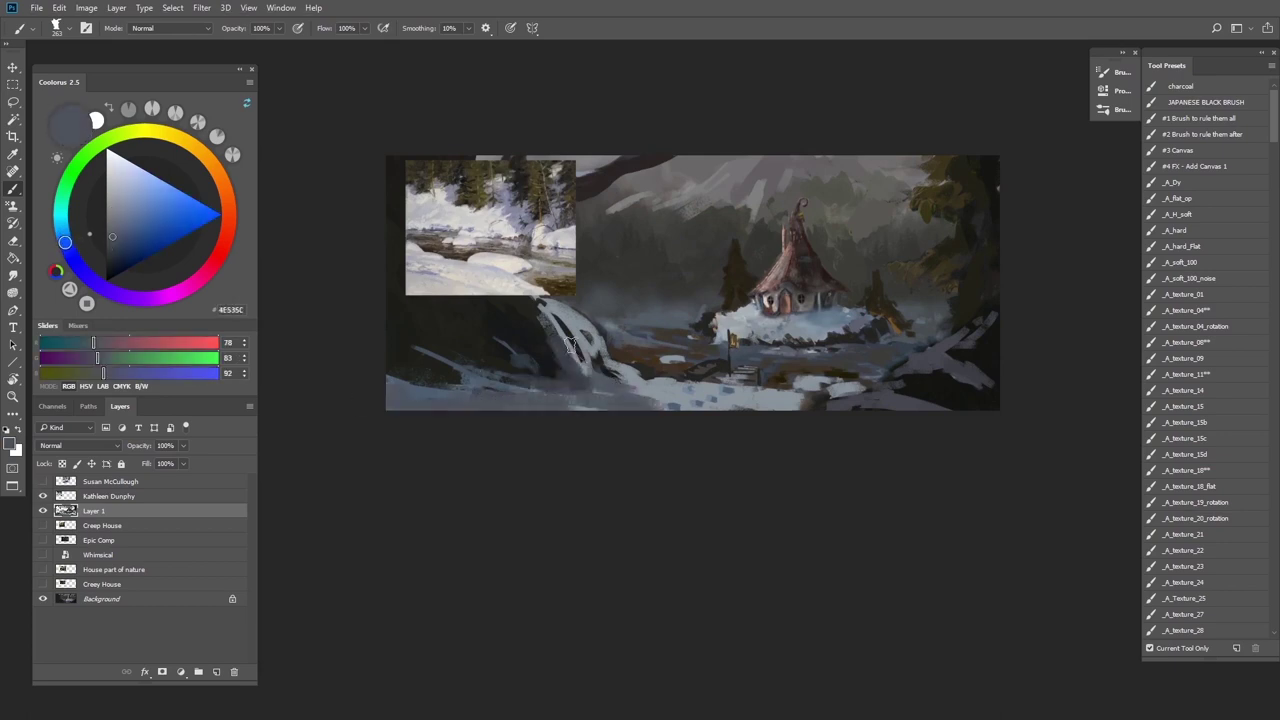
{"action": "left_click", "coordinate": [590, 388], "text": "alt"}
{"action": "left_click", "coordinate": [565, 400], "text": "alt"}
{"action": "left_click_drag", "start_coordinate": [558, 388], "coordinate": [482, 380]}
{"action": "left_click", "coordinate": [530, 362], "text": "alt"}
{"action": "left_click", "coordinate": [43, 497]}
{"action": "mouse_move", "coordinate": [406, 409]}
{"action": "left_mouse_down"}
{"action": "mouse_move", "coordinate": [560, 400]}
{"action": "mouse_move", "coordinate": [423, 400]}
{"action": "left_mouse_up"}
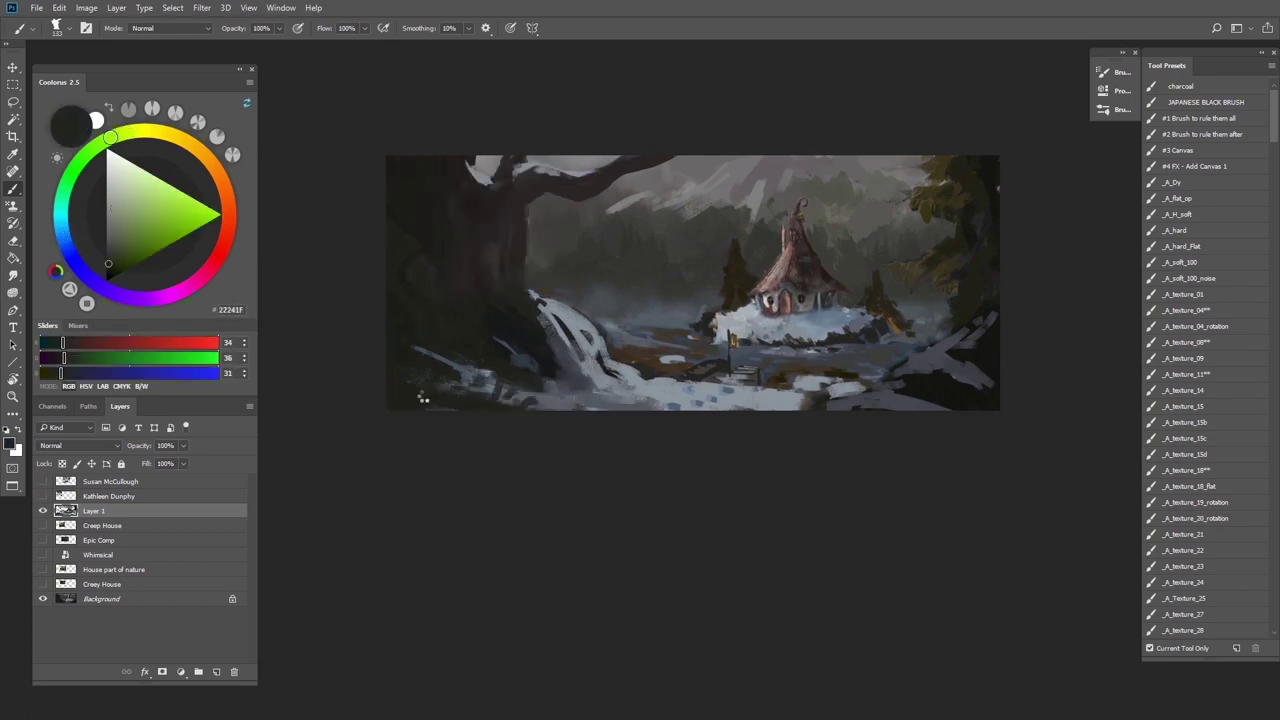
Check the composition mirrored, then restate the cottage's roof edge, posts and walls with sampled #231A19 and #A18E82 at 99% opacity
{"action": "key", "text": "ctrl+shift+h"}
{"action": "key", "text": "ctrl+shift+h"}
{"action": "left_click", "coordinate": [828, 305], "text": "alt"}
{"action": "key", "text": "9"}
{"action": "key", "text": "9"}
{"action": "left_click", "coordinate": [824, 305], "text": "alt"}
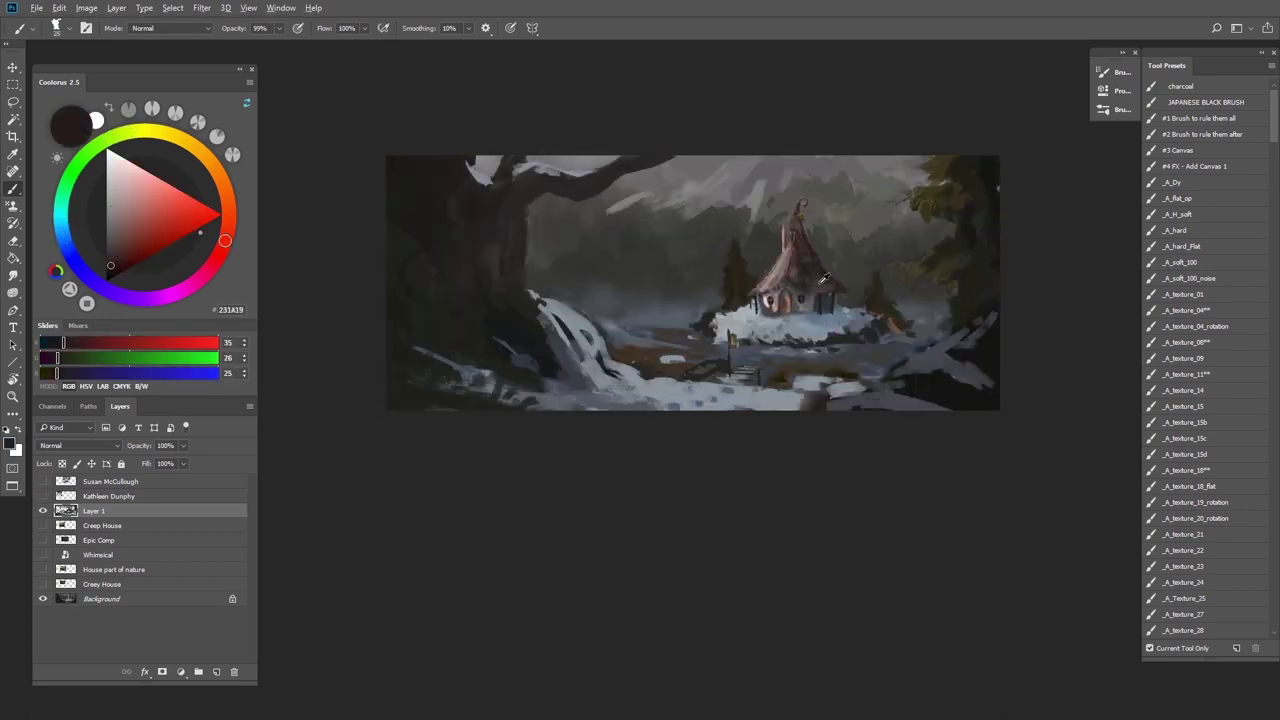
{"action": "left_click_drag", "start_coordinate": [824, 277], "coordinate": [811, 290]}
{"action": "left_click", "coordinate": [784, 307], "text": "alt"}
{"action": "left_click", "coordinate": [804, 302], "text": "alt"}
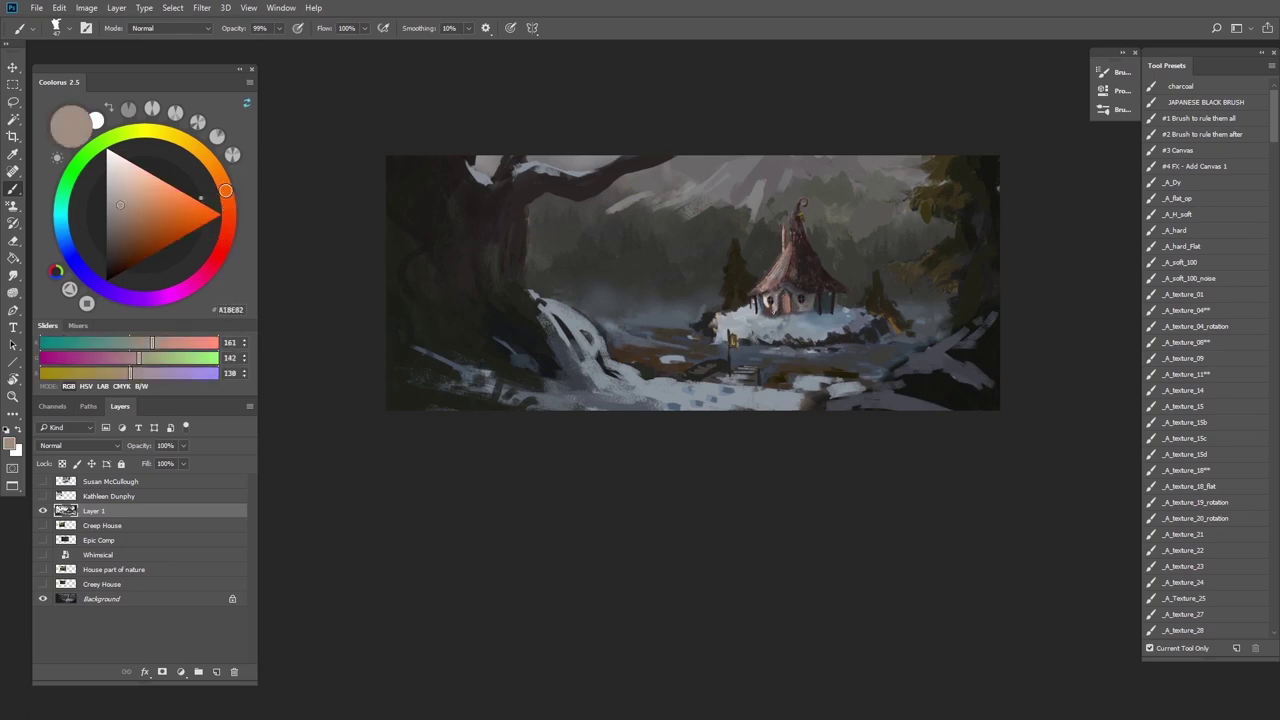
Shape the shadows and snow edge on the sloping bank below the big tree with sampled colors, restoring 100% brush opacity
{"action": "scroll", "coordinate": [800, 300], "scroll_direction": "up", "scroll_amount": 1}
{"action": "left_click", "coordinate": [566, 362], "text": "alt"}
{"action": "left_click_drag", "start_coordinate": [568, 347], "coordinate": [587, 382]}
{"action": "left_click", "coordinate": [590, 346], "text": "alt"}
{"action": "key", "text": "0"}
{"action": "left_click", "coordinate": [592, 345], "text": "alt"}
Rework the river surface between the bank and the island with sampled #424547 and #424445, flipping the canvas horizontally
{"action": "left_click", "coordinate": [611, 347], "text": "alt"}
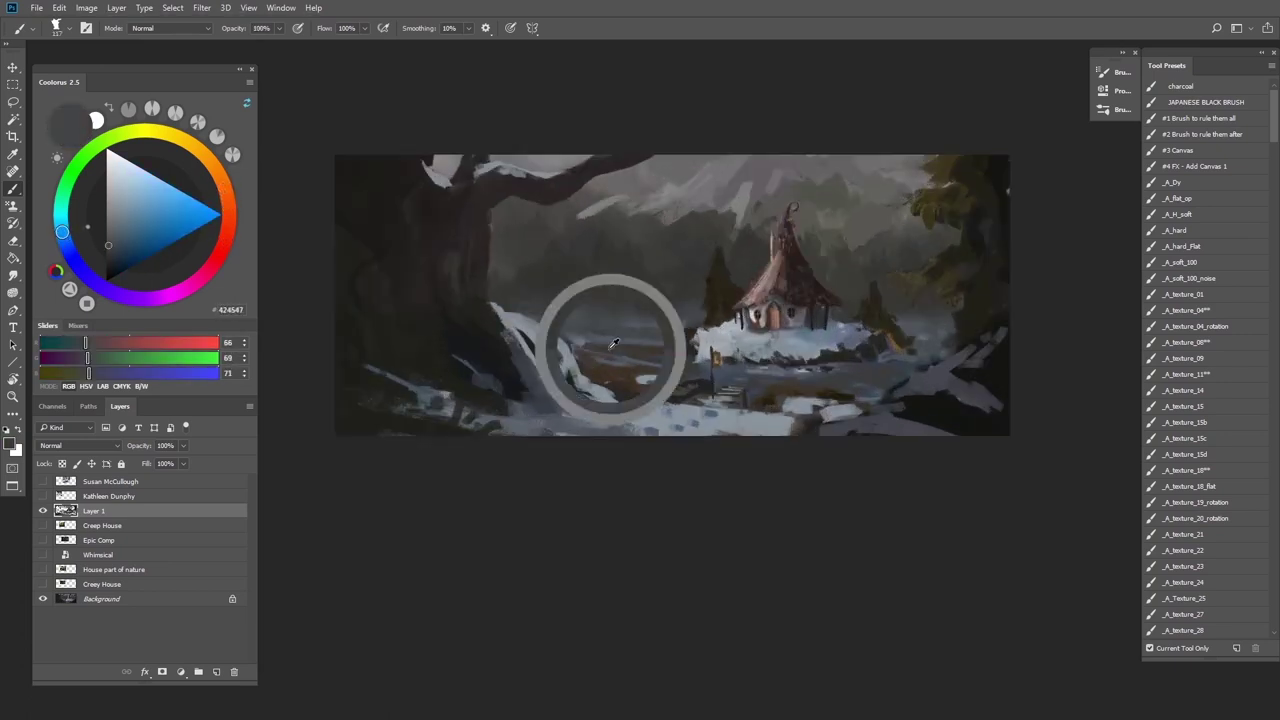
{"action": "left_click", "coordinate": [598, 342], "text": "alt"}
{"action": "left_click_drag", "start_coordinate": [592, 333], "coordinate": [641, 340]}
{"action": "left_click", "coordinate": [641, 343], "text": "alt"}
{"action": "left_click", "coordinate": [625, 318], "text": "alt"}
{"action": "key", "text": "ctrl+shift+h"}
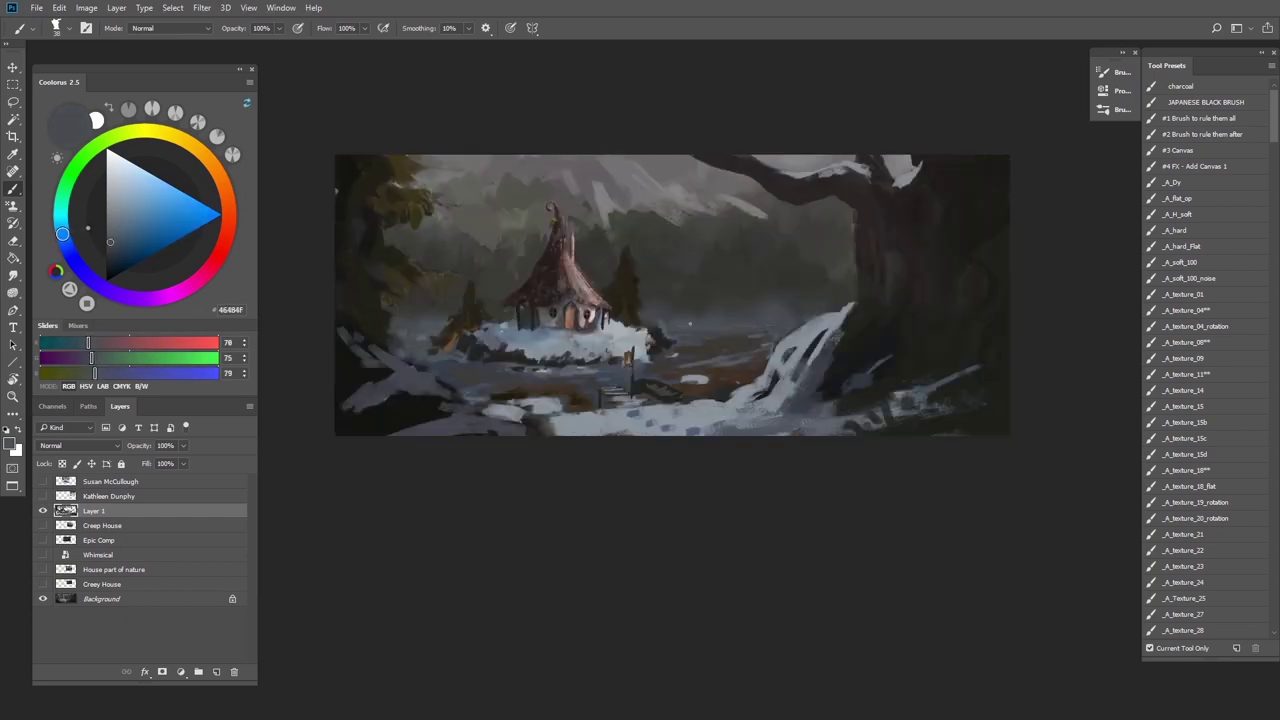
{"action": "left_click", "coordinate": [670, 354], "text": "alt"}
{"action": "left_click", "coordinate": [668, 352], "text": "alt"}
{"action": "left_click", "coordinate": [660, 350], "text": "alt"}
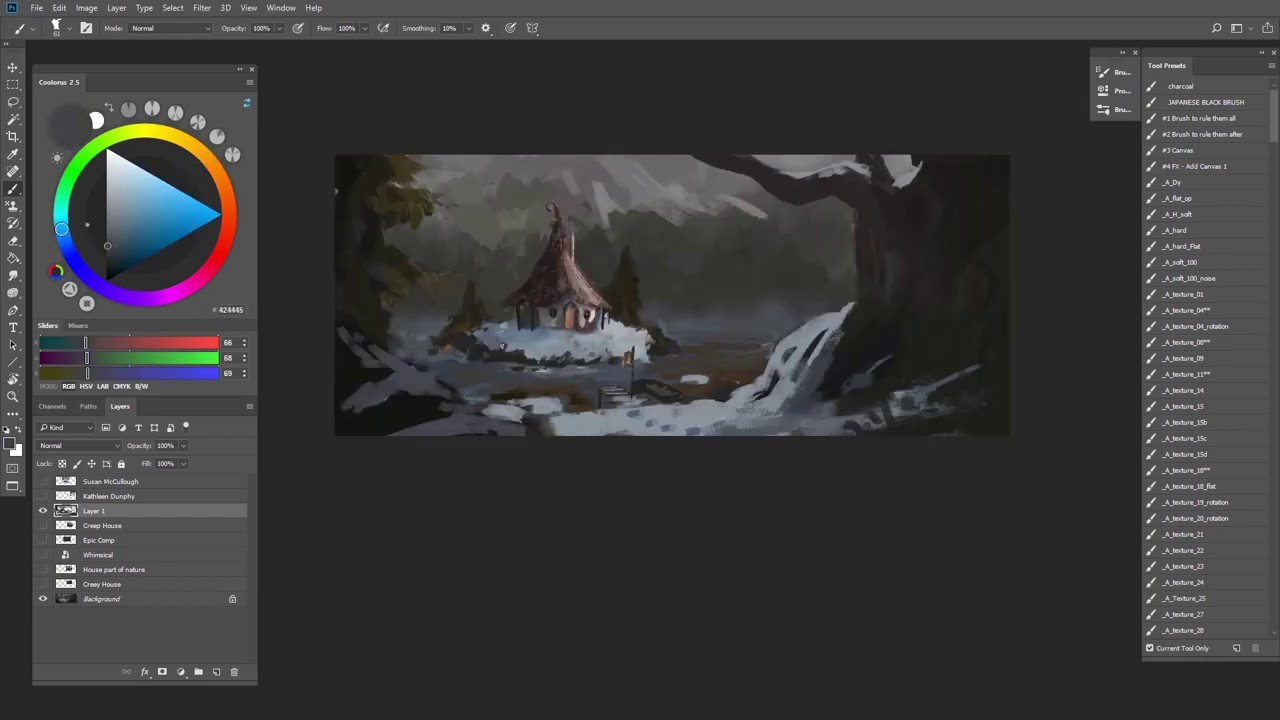
Touch up the island snow and ground at the foot of the cottage with colors sampled around the island's edge
{"action": "scroll", "coordinate": [542, 307], "scroll_direction": "up", "scroll_amount": 8}
{"action": "left_click", "coordinate": [640, 360], "text": "alt"}
{"action": "left_click", "coordinate": [636, 367], "text": "alt"}
{"action": "left_click", "coordinate": [652, 343], "text": "alt"}
{"action": "left_click_drag", "start_coordinate": [602, 358], "coordinate": [660, 360]}
{"action": "mouse_move", "coordinate": [525, 348]}
{"action": "left_mouse_down"}
{"action": "mouse_move", "coordinate": [550, 360]}
{"action": "mouse_move", "coordinate": [510, 362]}
{"action": "left_mouse_up"}
Dab frosty brush at the island's tip with the _A_texture_15d preset in #7F7F88 and restate its base with #382E1D
{"action": "left_click", "coordinate": [740, 350], "text": "alt"}
{"action": "left_click", "coordinate": [868, 389], "text": "alt"}
{"action": "left_click_drag", "start_coordinate": [815, 335], "coordinate": [878, 392]}
{"action": "left_click", "coordinate": [1182, 454]}
{"action": "left_click", "coordinate": [107, 222]}
{"action": "left_click", "coordinate": [900, 377], "text": "alt"}
{"action": "left_click", "coordinate": [106, 226]}
{"action": "left_click_drag", "start_coordinate": [106, 226], "coordinate": [110, 212]}
{"action": "mouse_move", "coordinate": [843, 350]}
{"action": "left_mouse_down"}
{"action": "mouse_move", "coordinate": [852, 340]}
{"action": "mouse_move", "coordinate": [840, 370]}
{"action": "mouse_move", "coordinate": [790, 325]}
{"action": "mouse_move", "coordinate": [815, 319]}
{"action": "left_mouse_up"}
{"action": "left_click_drag", "start_coordinate": [851, 381], "coordinate": [866, 376]}
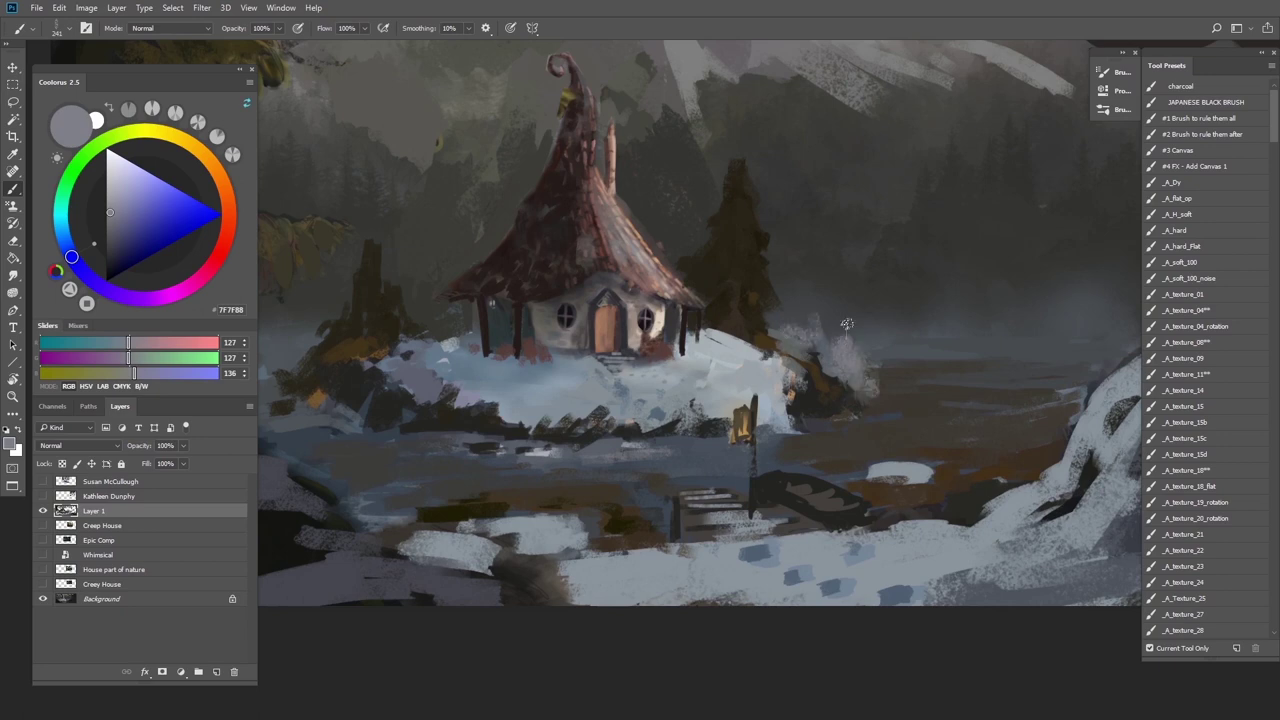
{"action": "left_click", "coordinate": [840, 386], "text": "alt"}
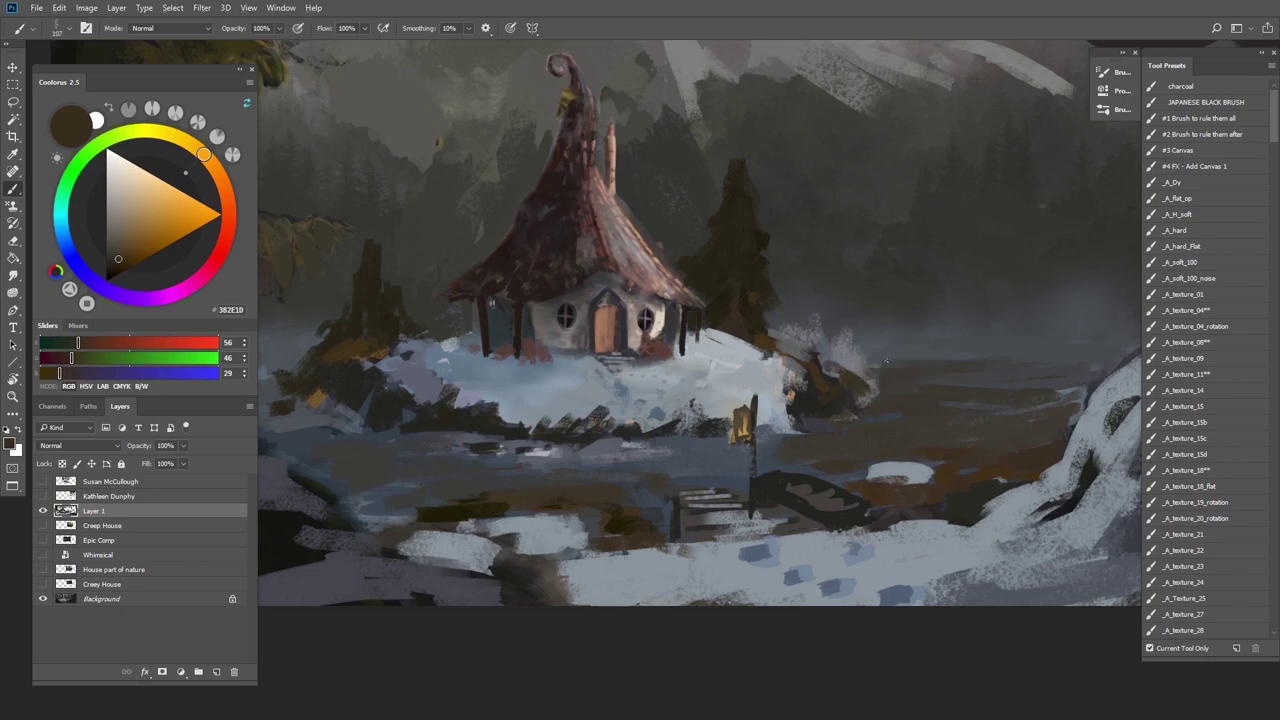
Smooth the distant water between the island's tip and the snowy bank with sampled greys such as #434649
{"action": "left_click", "coordinate": [948, 348], "text": "alt"}
{"action": "left_click_drag", "start_coordinate": [908, 408], "coordinate": [674, 451]}
{"action": "left_click", "coordinate": [847, 365], "text": "alt"}
{"action": "mouse_move", "coordinate": [805, 377]}
{"action": "left_mouse_down"}
{"action": "mouse_move", "coordinate": [730, 383]}
{"action": "mouse_move", "coordinate": [794, 378]}
{"action": "left_mouse_up"}
{"action": "left_click", "coordinate": [742, 378], "text": "alt"}
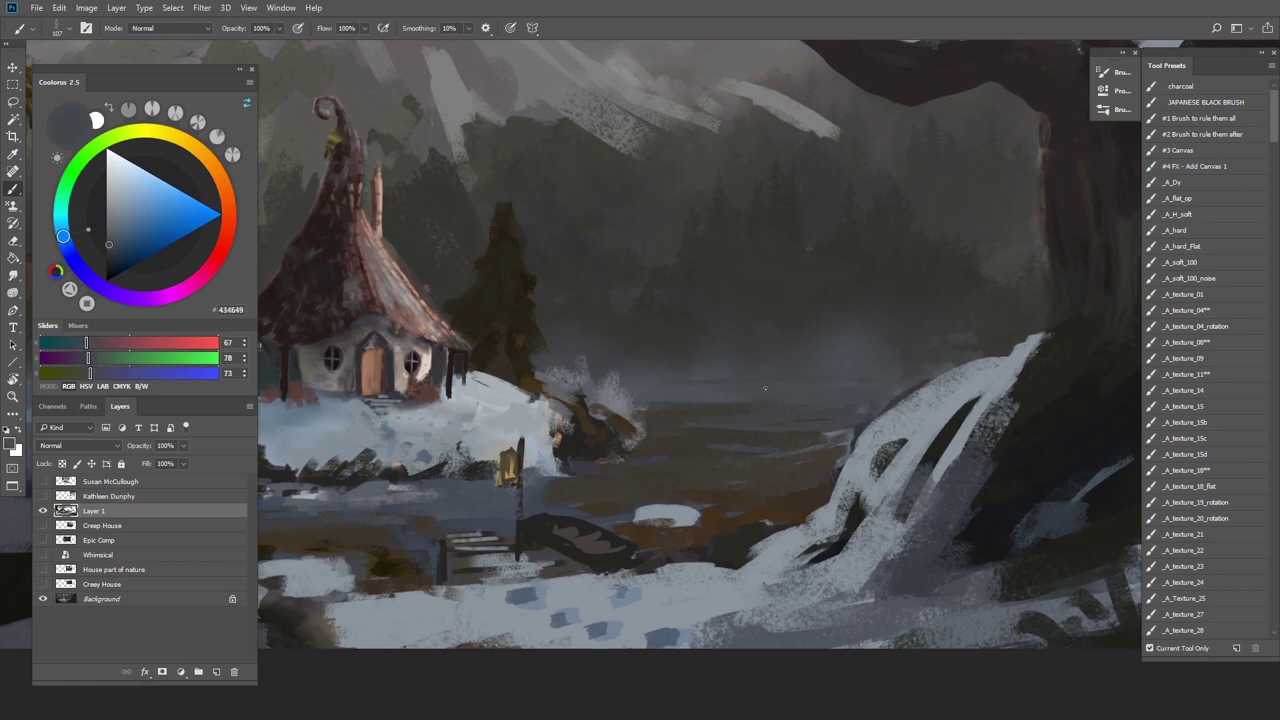
Soften the mist along the far shoreline near the big tree with #3C3D3D and enlarge the brush to 258
{"action": "left_click", "coordinate": [928, 359], "text": "alt"}
{"action": "left_click_drag", "start_coordinate": [930, 362], "coordinate": [817, 351]}
{"action": "key", "text": "bracketright"}
{"action": "key", "text": "bracketright"}
{"action": "key", "text": "bracketright"}
{"action": "key", "text": "bracketright"}
{"action": "key", "text": "bracketright"}
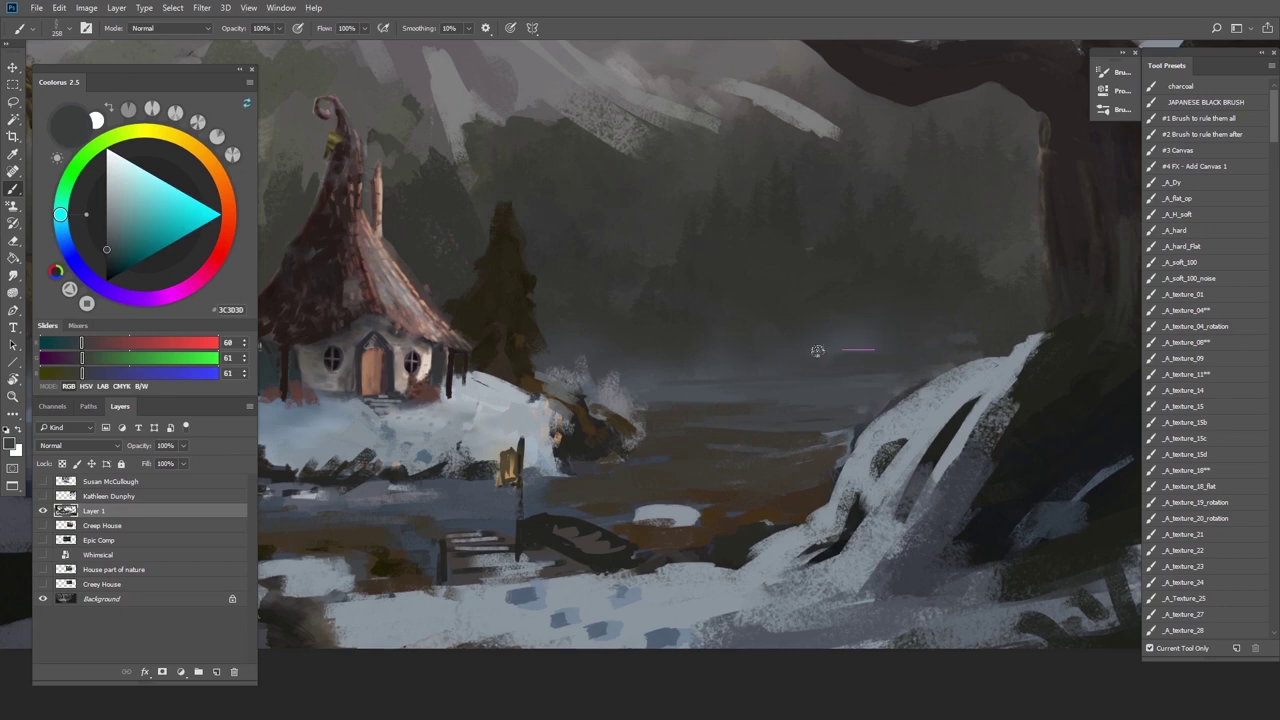
Blend the dark background forest down into the mist beside the big tree with sampled tones such as #393938
{"action": "left_click", "coordinate": [897, 336], "text": "alt"}
{"action": "mouse_move", "coordinate": [897, 336]}
{"action": "left_mouse_down"}
{"action": "mouse_move", "coordinate": [757, 357]}
{"action": "mouse_move", "coordinate": [885, 338]}
{"action": "left_mouse_up"}
{"action": "left_click", "coordinate": [889, 356], "text": "alt"}
{"action": "mouse_move", "coordinate": [914, 363]}
{"action": "left_mouse_down"}
{"action": "mouse_move", "coordinate": [764, 375]}
{"action": "mouse_move", "coordinate": [903, 366]}
{"action": "left_mouse_up"}
{"action": "left_click", "coordinate": [983, 321], "text": "alt"}
{"action": "mouse_move", "coordinate": [960, 335]}
{"action": "left_mouse_down"}
{"action": "mouse_move", "coordinate": [982, 351]}
{"action": "mouse_move", "coordinate": [855, 359]}
{"action": "left_mouse_up"}
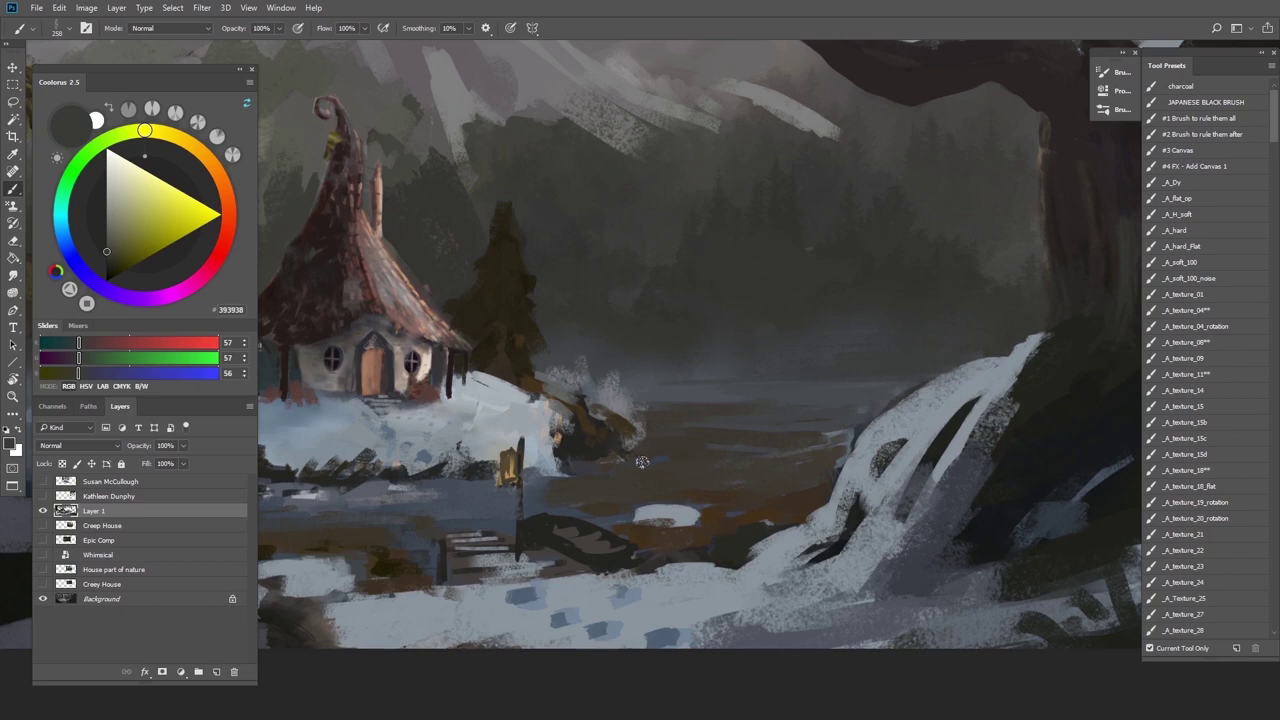
Lay a #393938 patch on the water before the island and rework the brown shrubs at its far edge with #383733
{"action": "left_click_drag", "start_coordinate": [462, 491], "coordinate": [562, 478]}
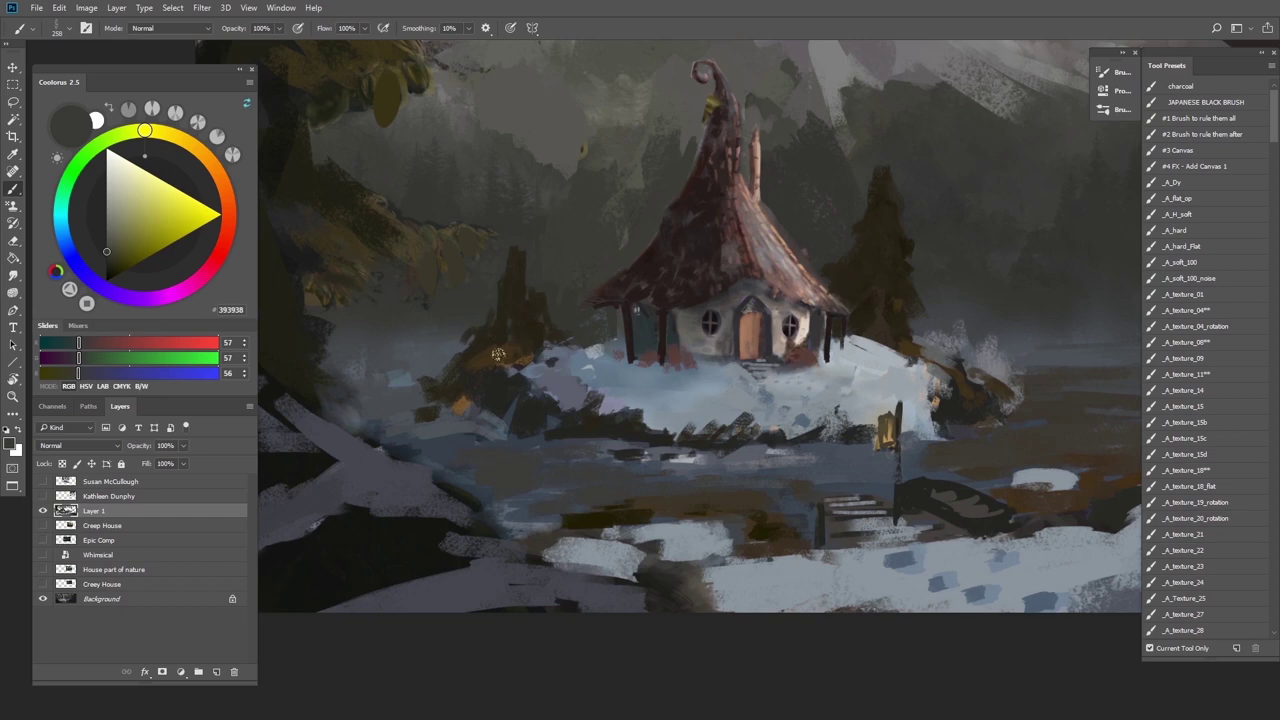
{"action": "mouse_move", "coordinate": [497, 340]}
{"action": "left_mouse_down"}
{"action": "mouse_move", "coordinate": [504, 348]}
{"action": "mouse_move", "coordinate": [487, 354]}
{"action": "left_mouse_up"}
{"action": "left_click", "coordinate": [501, 350], "text": "alt"}
{"action": "left_click", "coordinate": [488, 358], "text": "alt"}
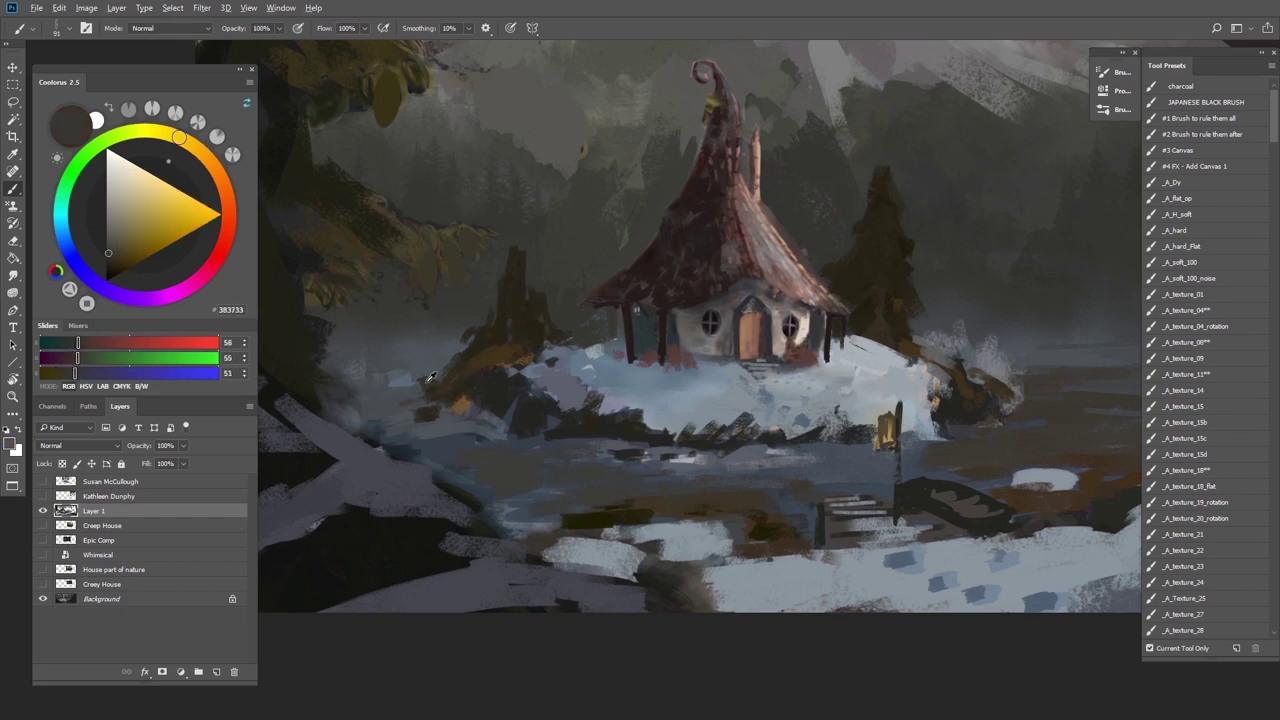
{"action": "left_click", "coordinate": [430, 398], "text": "alt"}
Sweep thin blue-grey #474E55 ripples across the river in front of the island
{"action": "left_click", "coordinate": [496, 430], "text": "alt"}
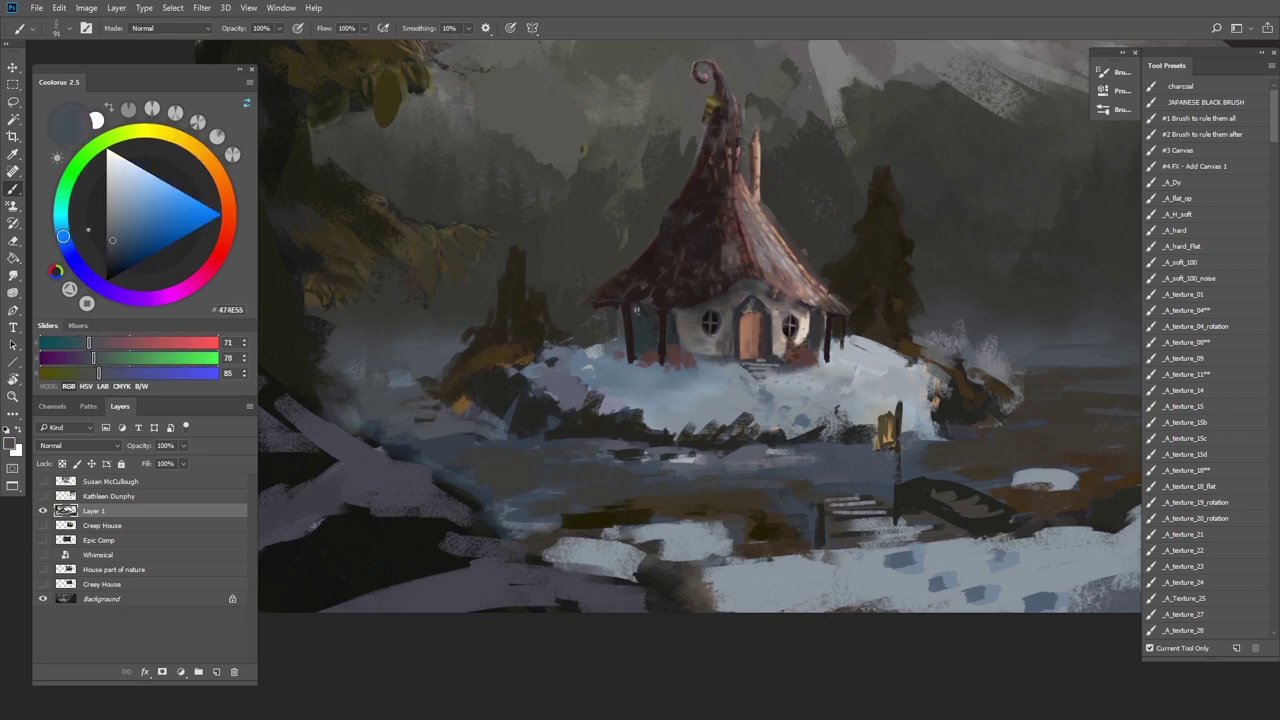
{"action": "left_click_drag", "start_coordinate": [538, 482], "coordinate": [625, 478]}
{"action": "left_click_drag", "start_coordinate": [544, 461], "coordinate": [438, 450]}
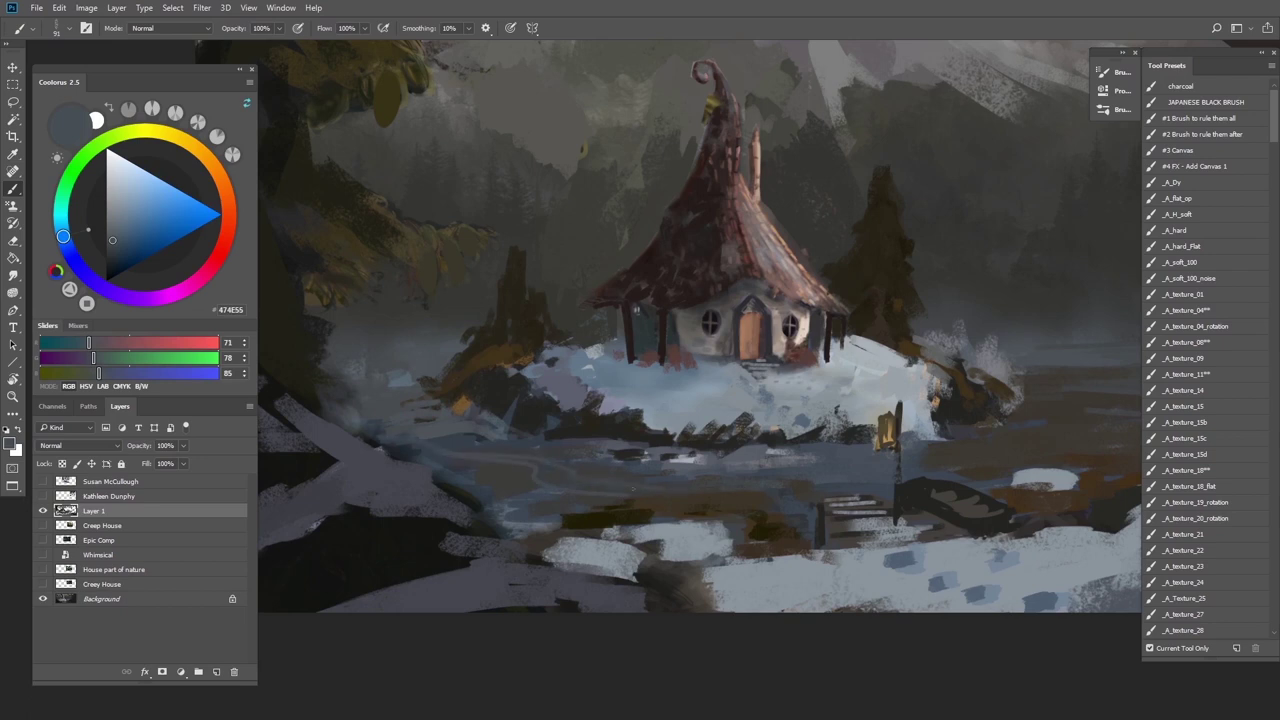
Paint dark #242321 shadows under and between the snowy dock planks
{"action": "left_click_drag", "start_coordinate": [737, 524], "coordinate": [554, 494]}
{"action": "left_click", "coordinate": [638, 490], "text": "alt"}
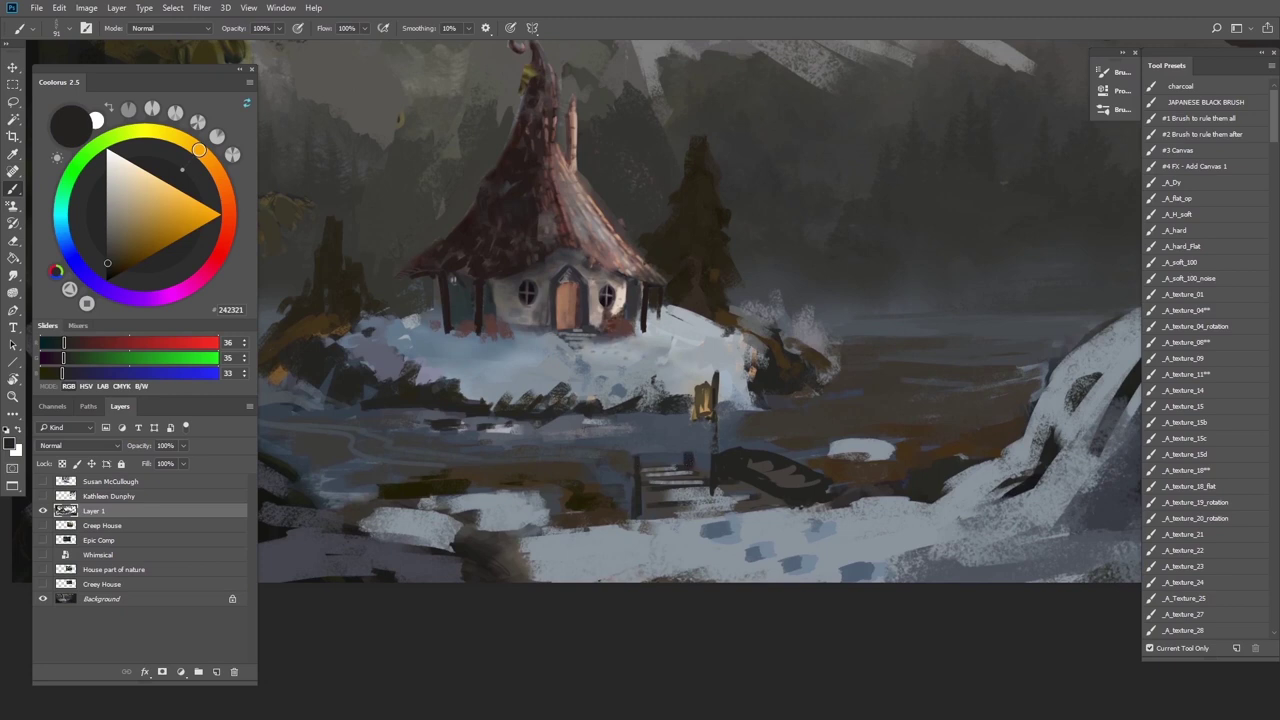
{"action": "left_click_drag", "start_coordinate": [674, 504], "coordinate": [738, 503]}
{"action": "left_click_drag", "start_coordinate": [650, 490], "coordinate": [708, 490]}
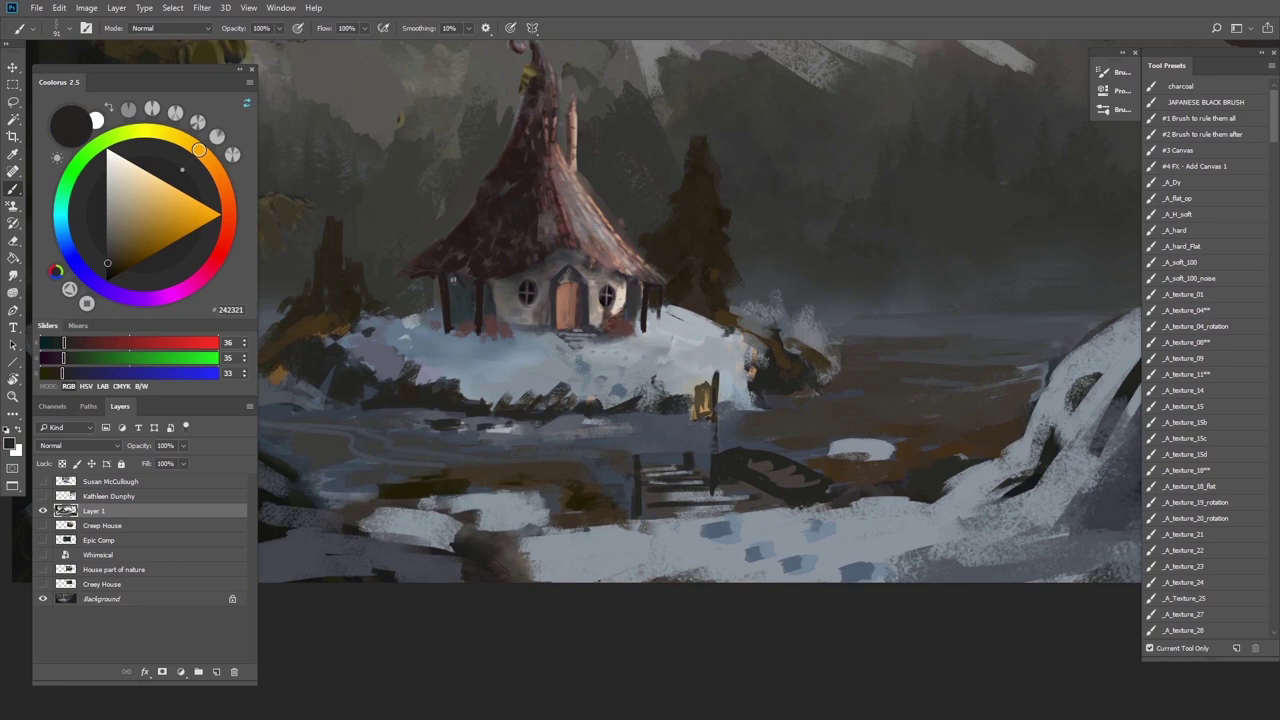
Touch up the cottage roof with #4F3735 and trim the reddish shrub by the front wall with #84807F
{"action": "left_click", "coordinate": [493, 289], "text": "alt"}
{"action": "left_click", "coordinate": [568, 258], "text": "alt"}
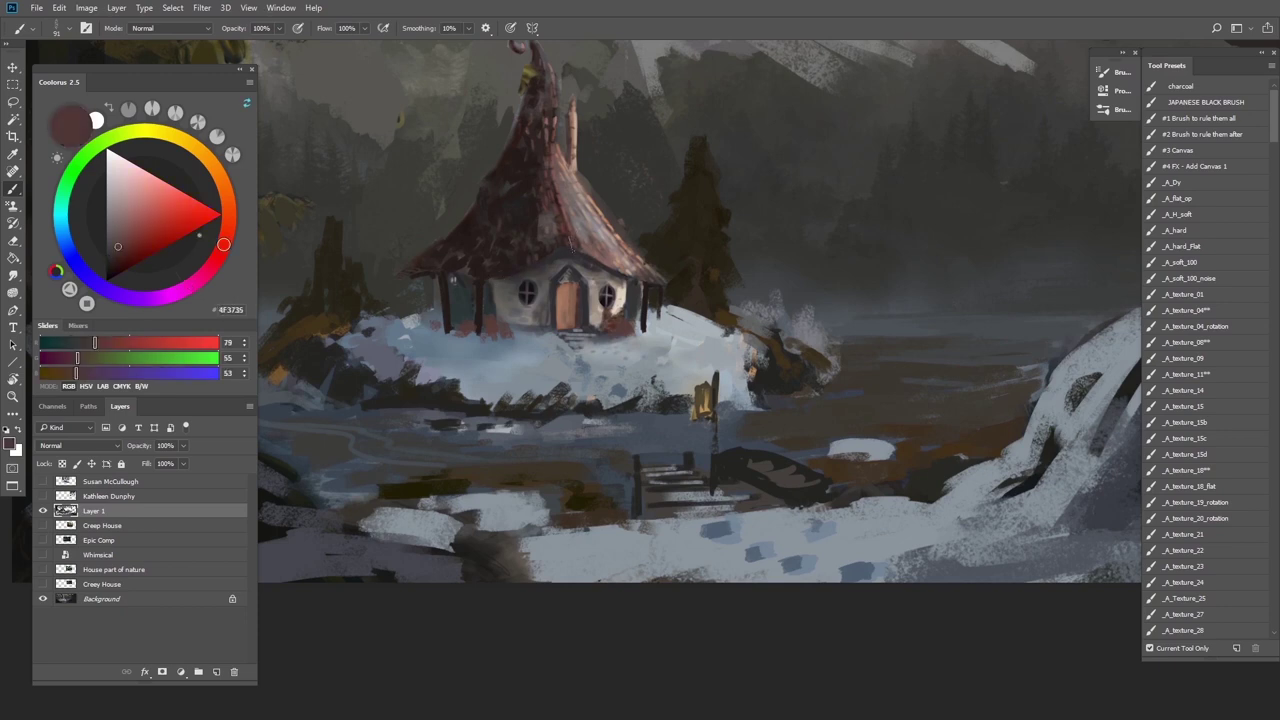
{"action": "left_click", "coordinate": [521, 321], "text": "alt"}
{"action": "mouse_move", "coordinate": [495, 324]}
{"action": "left_mouse_down"}
{"action": "mouse_move", "coordinate": [545, 325]}
{"action": "mouse_move", "coordinate": [515, 330]}
{"action": "left_mouse_up"}
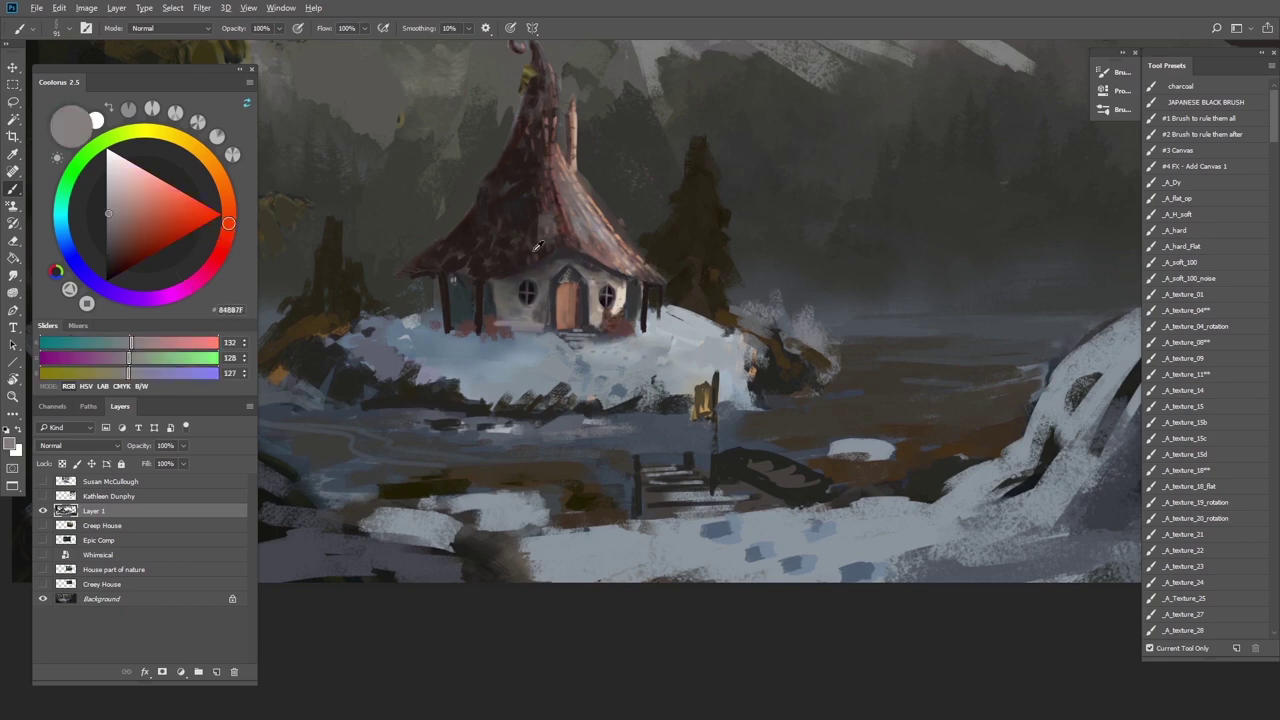
Refine the cottage's front wall and the shadows beneath its eaves with sampled #2C3133, #85807D and #413436
{"action": "left_click", "coordinate": [505, 305], "text": "alt"}
{"action": "left_click", "coordinate": [489, 294], "text": "alt"}
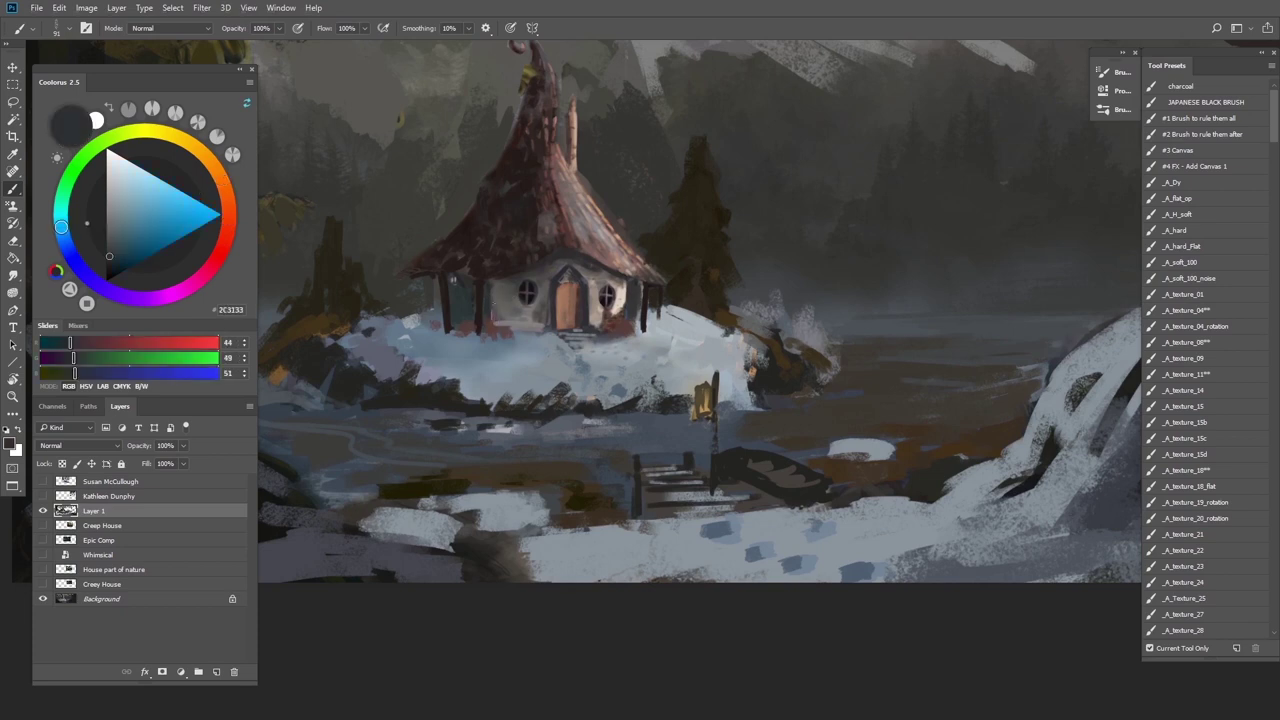
{"action": "left_click", "coordinate": [520, 310], "text": "alt"}
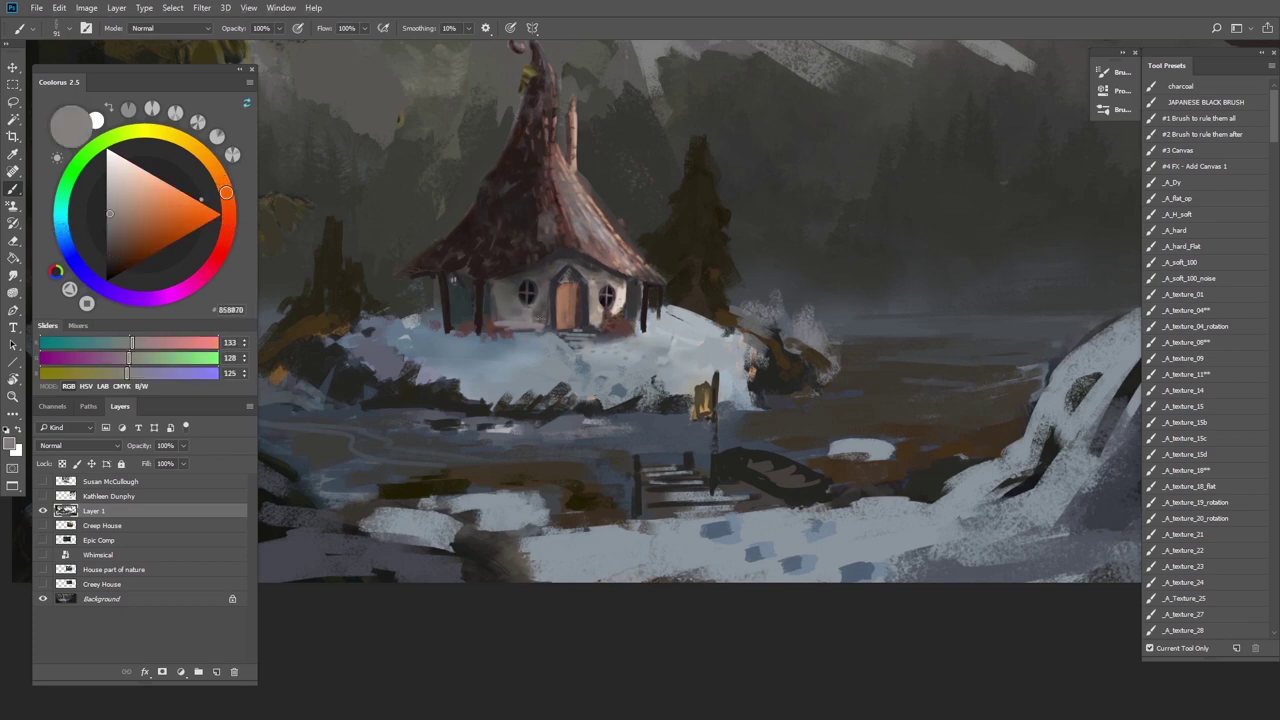
{"action": "left_click", "coordinate": [580, 299], "text": "alt"}
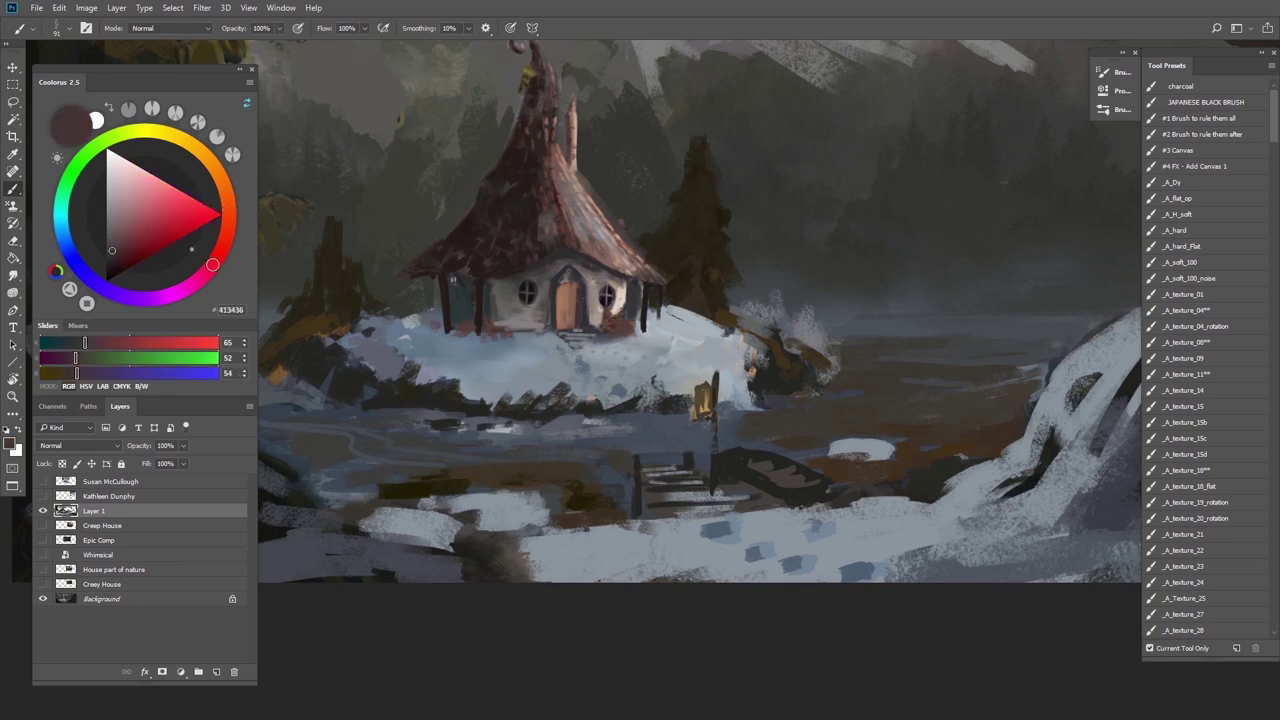
{"action": "left_click", "coordinate": [538, 273], "text": "alt"}
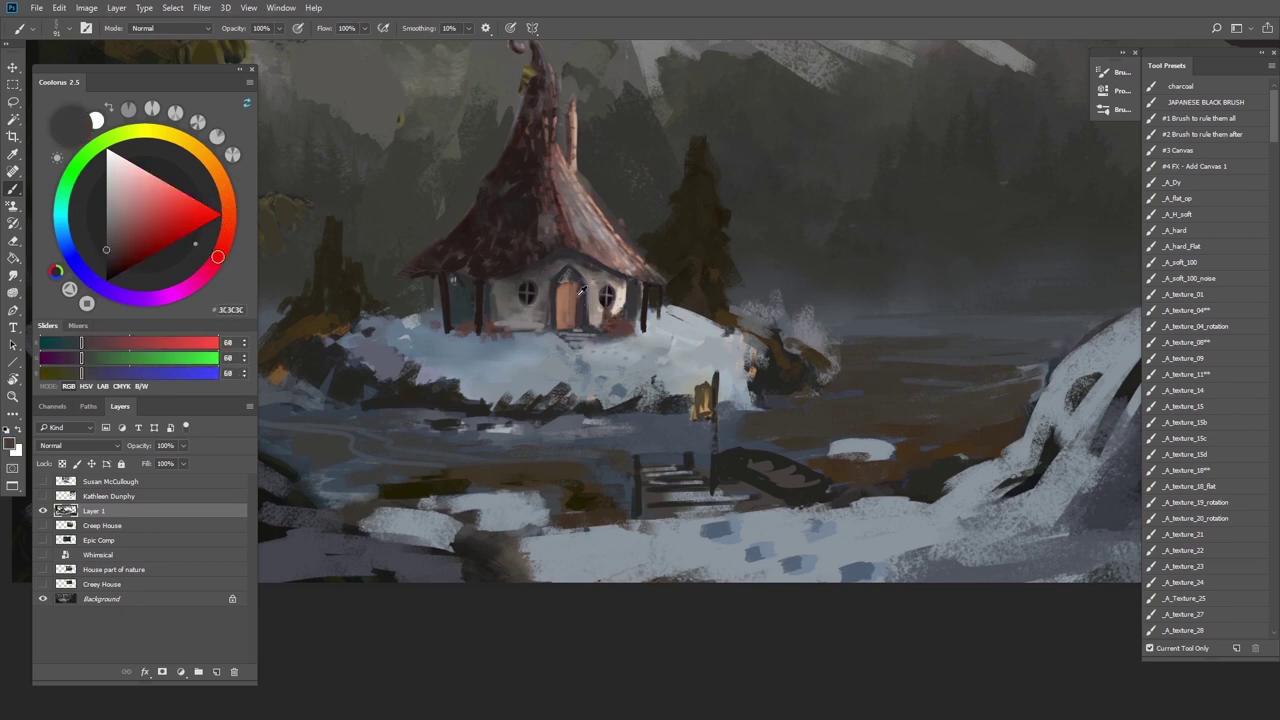
Repaint the round window on the shaded side of the door as a solid dark oval with #140F15 and clean up the surrounding wall
{"action": "left_click", "coordinate": [612, 293], "text": "alt"}
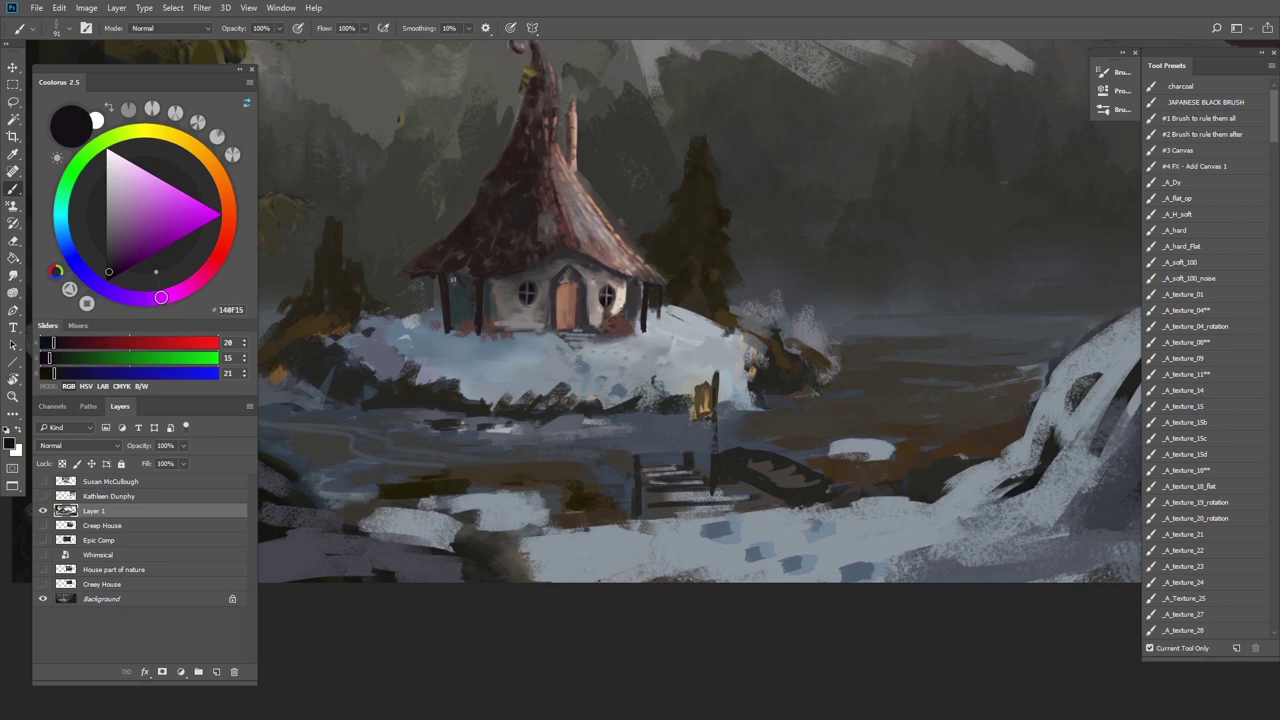
{"action": "left_click", "coordinate": [529, 293], "text": "alt"}
{"action": "mouse_move", "coordinate": [523, 304]}
{"action": "left_mouse_down"}
{"action": "mouse_move", "coordinate": [530, 283]}
{"action": "mouse_move", "coordinate": [532, 299]}
{"action": "left_mouse_up"}
{"action": "left_click", "coordinate": [543, 292], "text": "alt"}
{"action": "left_click", "coordinate": [527, 297], "text": "alt"}
{"action": "left_click", "coordinate": [578, 292], "text": "alt"}
{"action": "left_click", "coordinate": [583, 303], "text": "alt"}
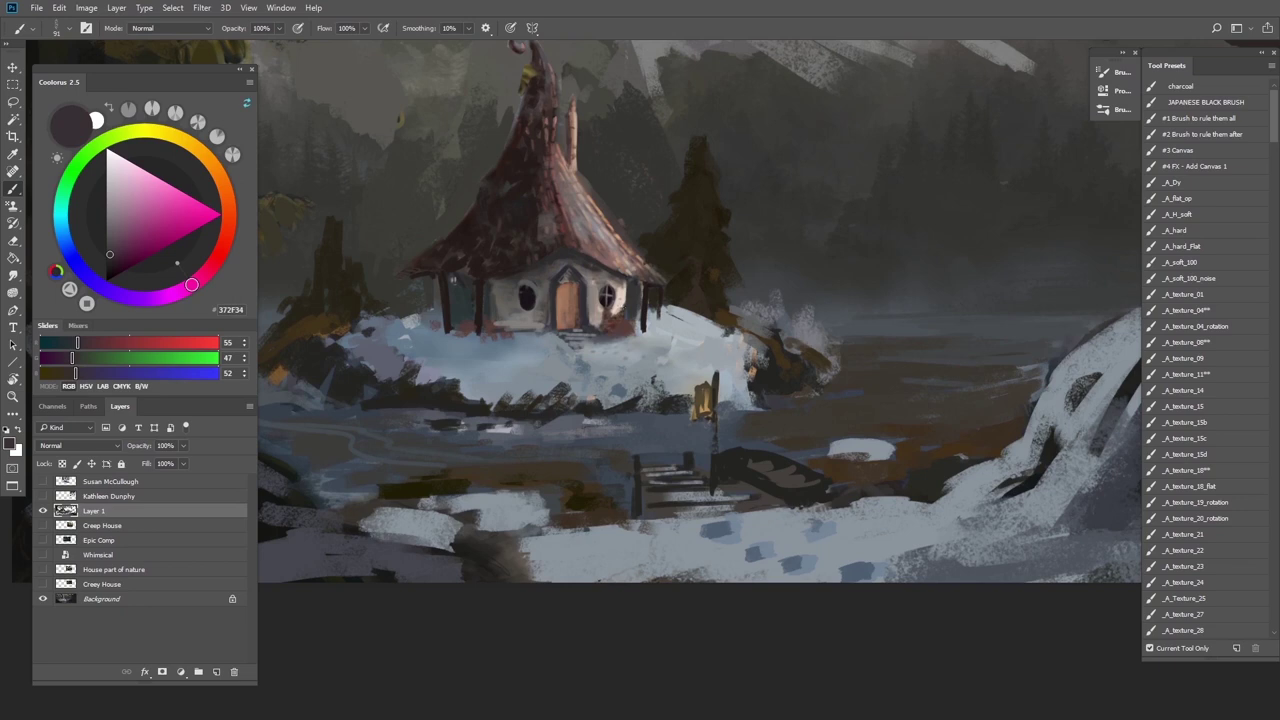
Touch up the eaves and wall above the other round window with #373435, #94999C and #4B4A4C
{"action": "left_click", "coordinate": [581, 258], "text": "alt"}
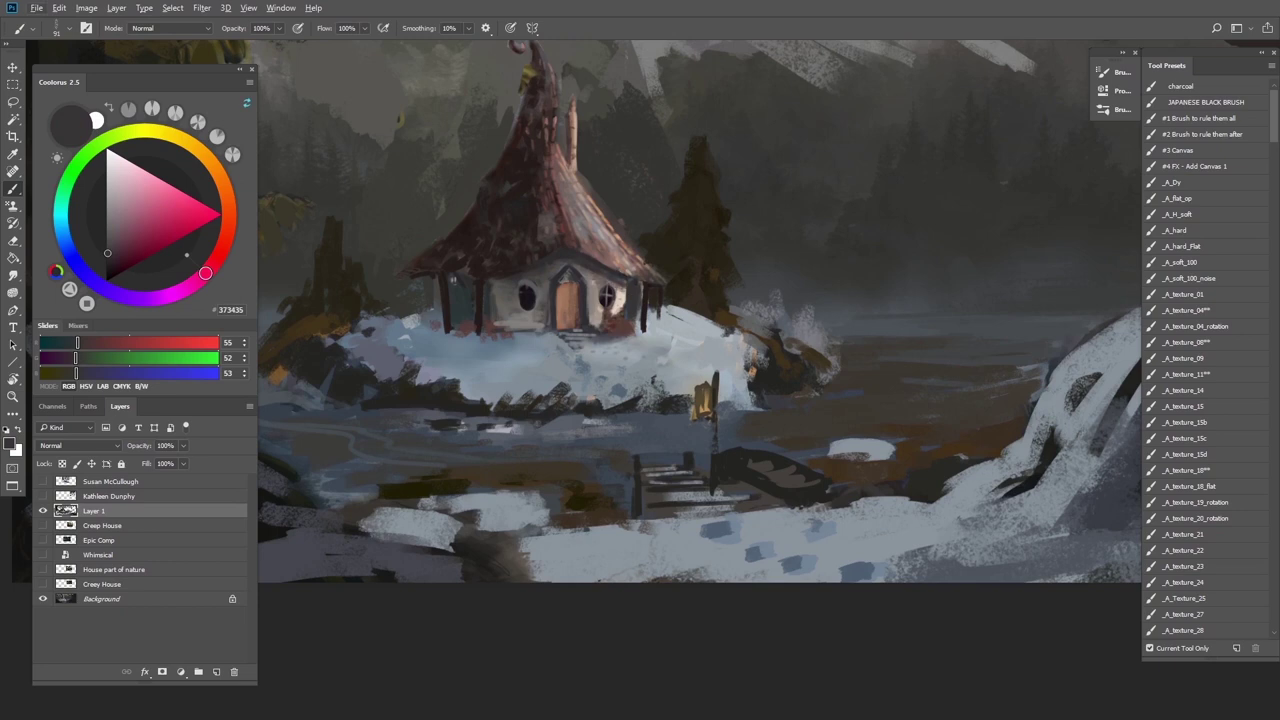
{"action": "left_click", "coordinate": [636, 344], "text": "alt"}
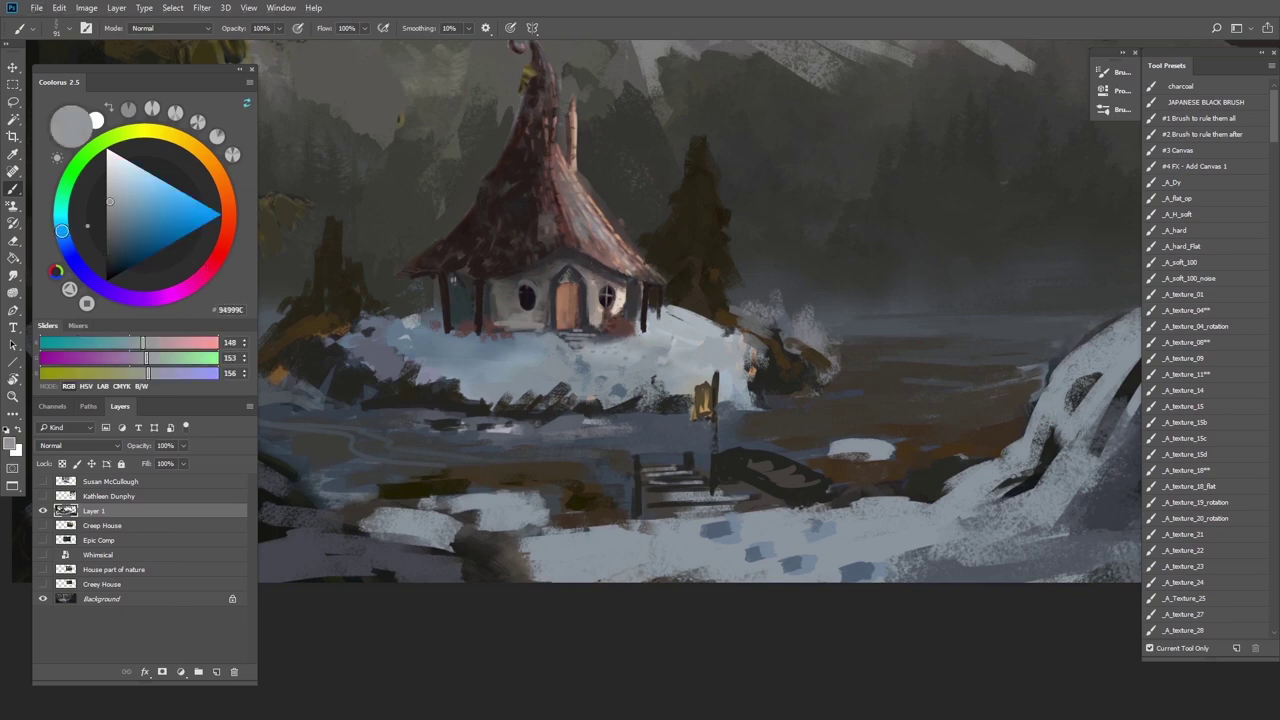
{"action": "left_click", "coordinate": [607, 268], "text": "alt"}
{"action": "left_click", "coordinate": [610, 274], "text": "alt"}
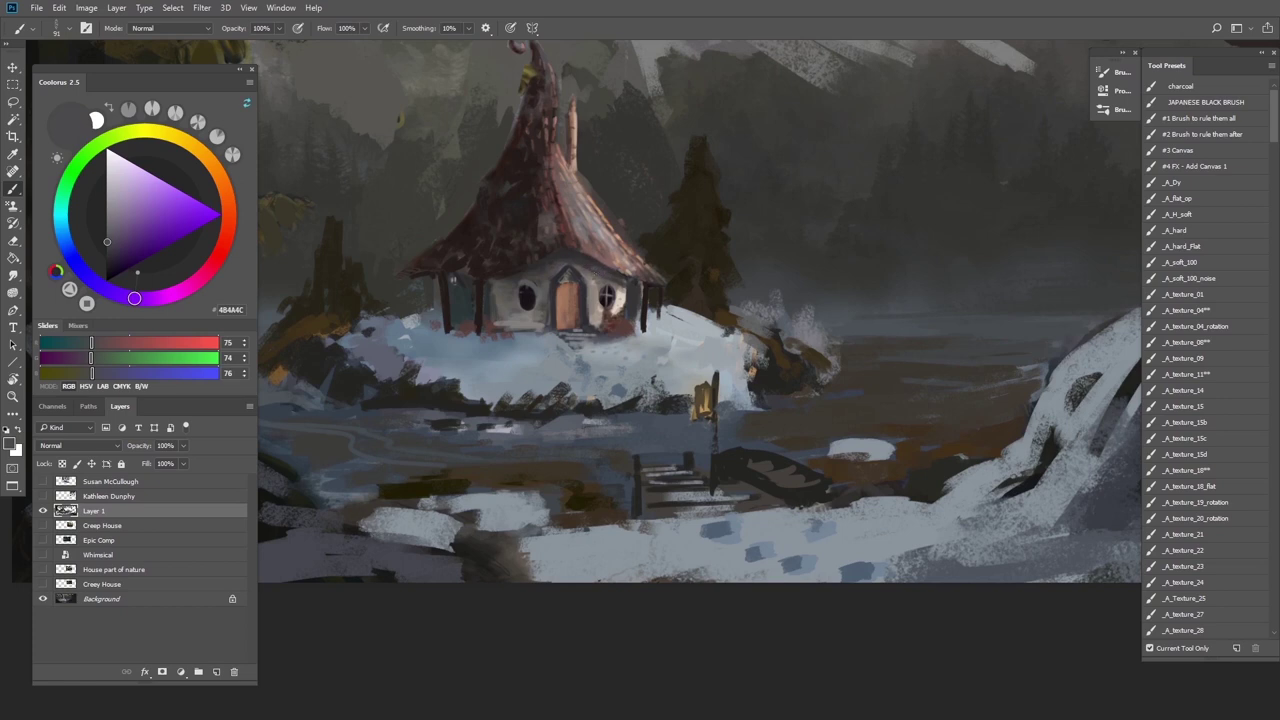
Rework the tall fir beside the cottage with dark brown #292317
{"action": "left_click", "coordinate": [491, 209], "text": "alt"}
{"action": "scroll", "coordinate": [780, 348], "scroll_direction": "down", "scroll_amount": 1}
{"action": "left_click", "coordinate": [733, 286], "text": "alt"}
{"action": "left_click", "coordinate": [730, 275], "text": "alt"}
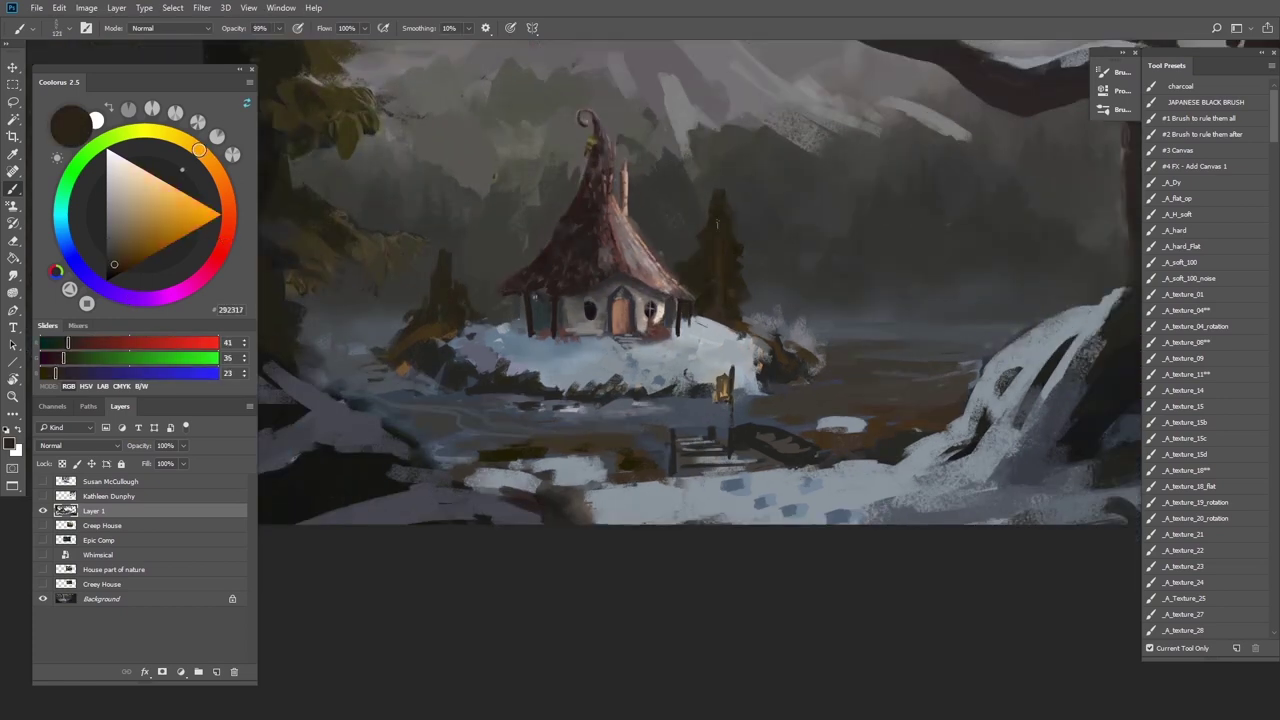
Flip the canvas horizontally and deepen the shadowed foreground bank on the cottage's side with #141412
{"action": "scroll", "coordinate": [826, 368], "scroll_direction": "down", "scroll_amount": 2}
{"action": "key", "text": "ctrl+shift+h"}
{"action": "left_click", "coordinate": [980, 268], "text": "alt"}
{"action": "left_click", "coordinate": [700, 360], "text": "alt"}
{"action": "left_click_drag", "start_coordinate": [569, 327], "coordinate": [650, 386]}
{"action": "left_click", "coordinate": [652, 380], "text": "alt"}
{"action": "left_click", "coordinate": [650, 320], "text": "alt"}
{"action": "left_click_drag", "start_coordinate": [843, 632], "coordinate": [859, 568]}
{"action": "left_click_drag", "start_coordinate": [666, 250], "coordinate": [473, 246]}
{"action": "left_click", "coordinate": [880, 337], "text": "alt"}
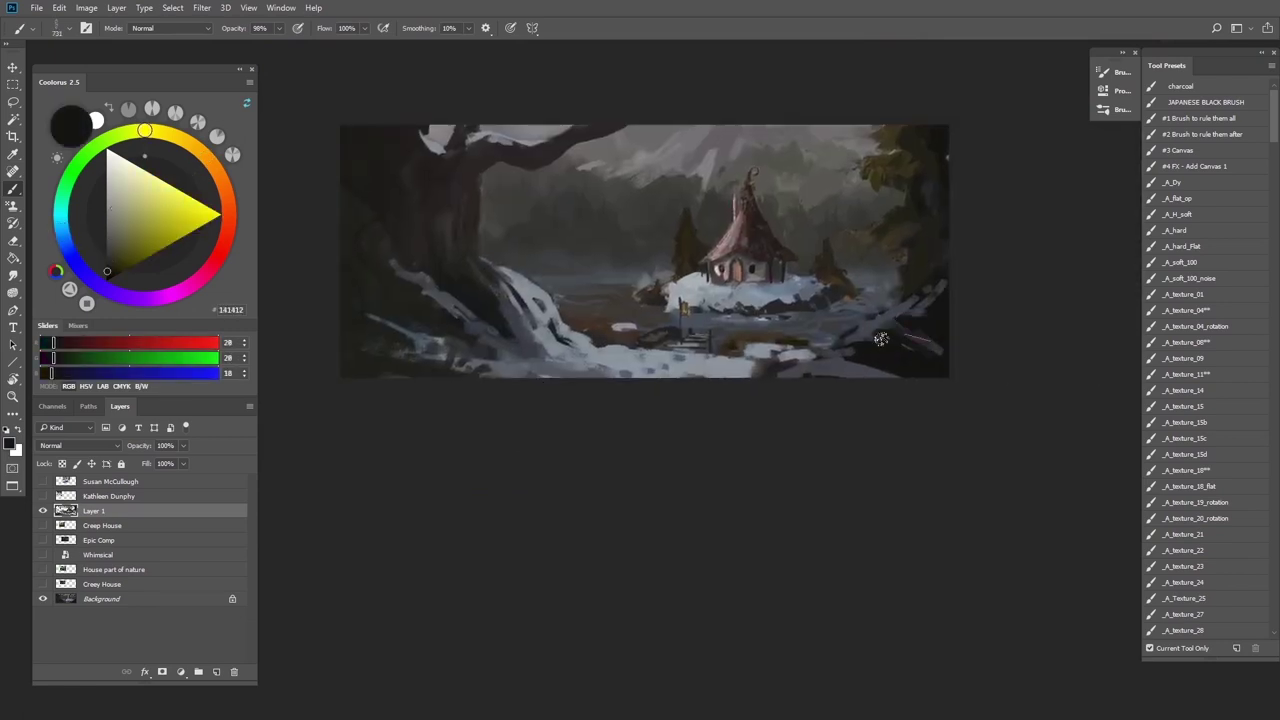
Brush a #7A7A83 band of mist along the far shoreline between the large tree and the island
{"action": "left_click", "coordinate": [886, 175], "text": "alt"}
{"action": "left_click", "coordinate": [667, 186], "text": "alt"}
{"action": "scroll", "coordinate": [705, 258], "scroll_direction": "up", "scroll_amount": 1}
{"action": "left_click", "coordinate": [612, 270], "text": "alt"}
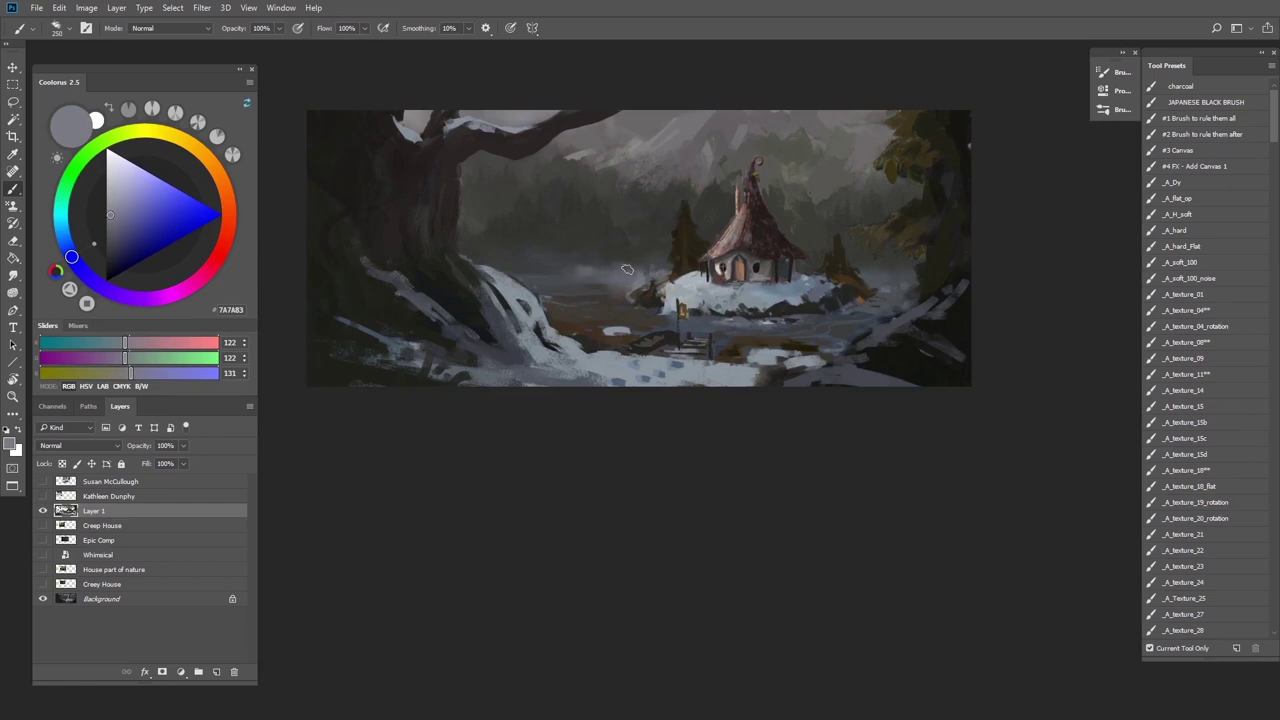
{"action": "left_click_drag", "start_coordinate": [571, 275], "coordinate": [521, 279]}
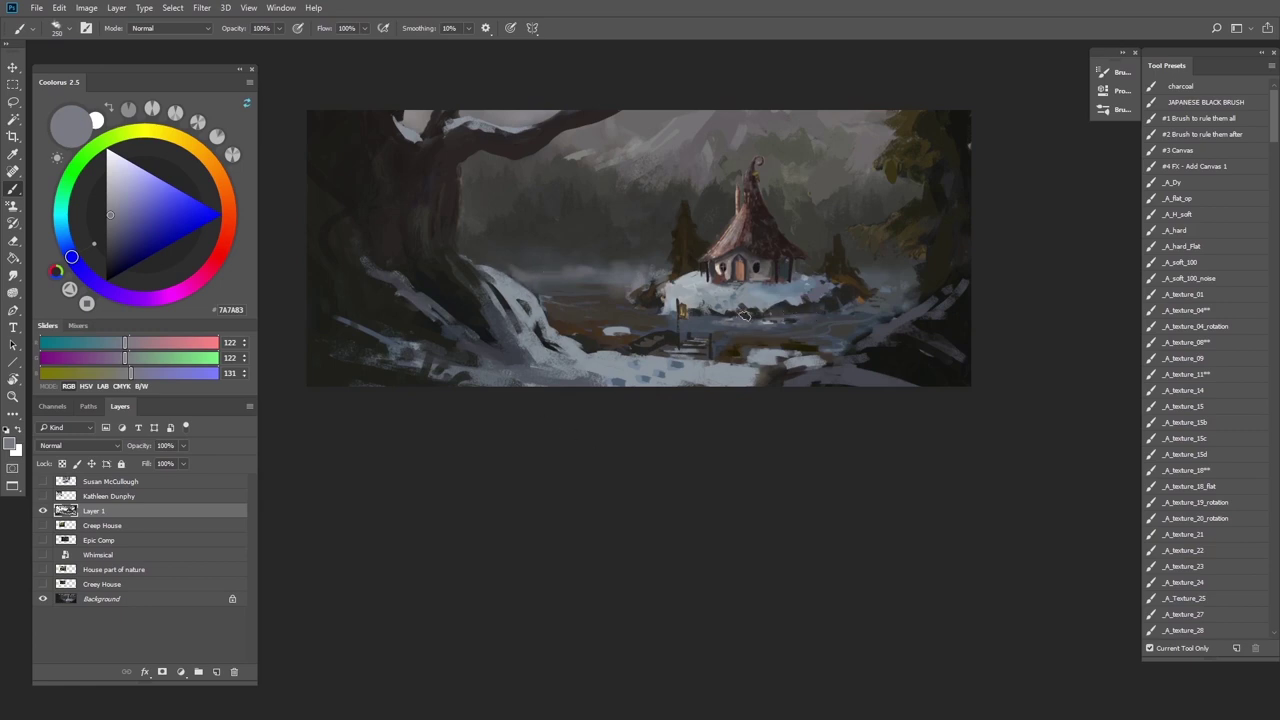
Soften the island's waterline and the brown shrubs at its tip with #7A7A83 mist
{"action": "left_click_drag", "start_coordinate": [774, 310], "coordinate": [782, 308]}
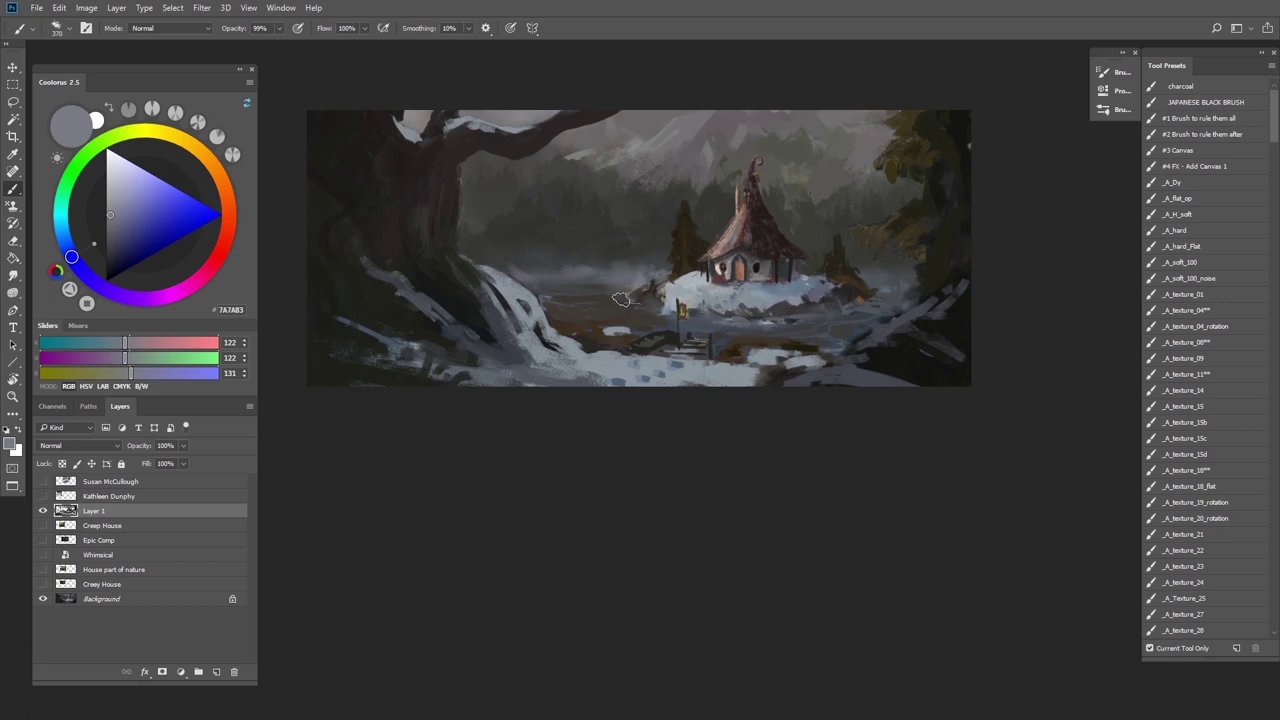
{"action": "left_click_drag", "start_coordinate": [634, 283], "coordinate": [641, 283]}
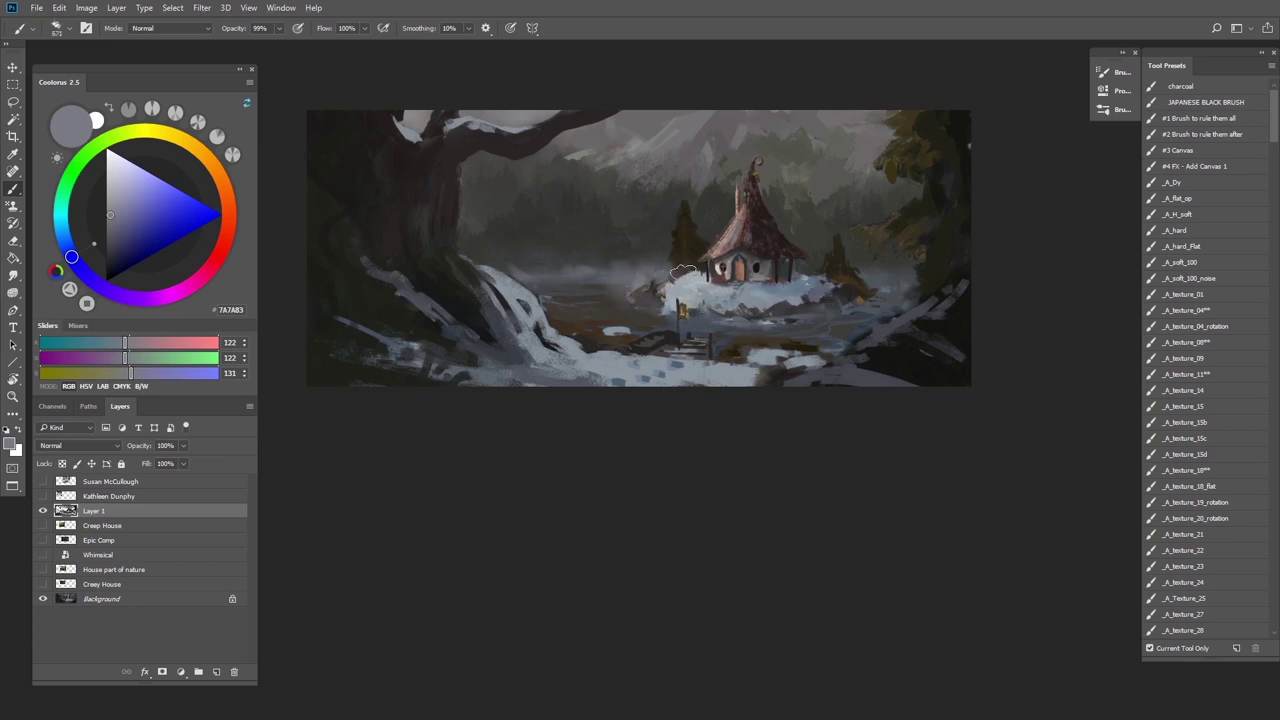
{"action": "left_click_drag", "start_coordinate": [774, 286], "coordinate": [769, 286]}
Paint a curling plume of #9BA2A9 smoke rising from the cottage chimney into the sky
{"action": "left_click", "coordinate": [779, 286], "text": "alt"}
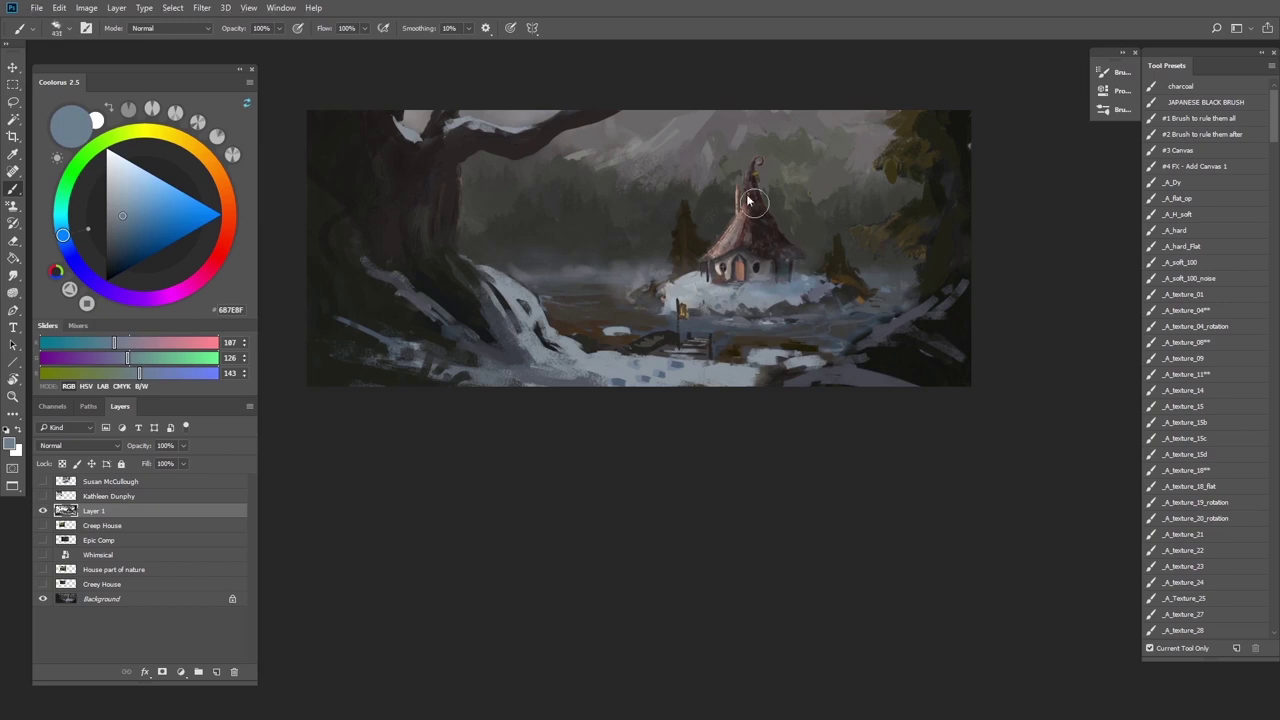
{"action": "left_click_drag", "start_coordinate": [737, 163], "coordinate": [726, 172]}
{"action": "left_click", "coordinate": [692, 284], "text": "alt"}
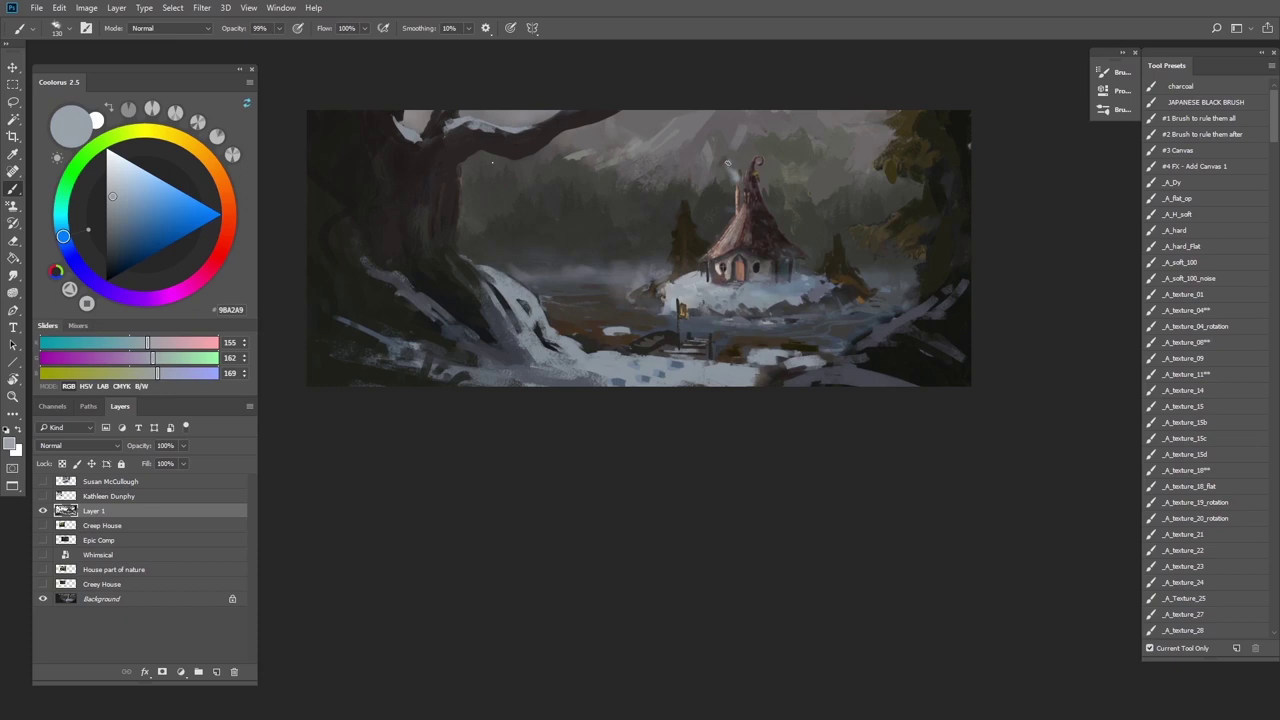
{"action": "right_click", "coordinate": [726, 159]}
{"action": "left_click", "coordinate": [715, 149]}
{"action": "mouse_move", "coordinate": [736, 175]}
{"action": "left_mouse_down"}
{"action": "mouse_move", "coordinate": [697, 124]}
{"action": "mouse_move", "coordinate": [728, 159]}
{"action": "left_mouse_up"}
{"action": "left_click_drag", "start_coordinate": [685, 123], "coordinate": [671, 117]}
Repaint the sky and misty hills around the chimney smoke with the _A_texture_08** brush in sampled #635E62 and #51524B
{"action": "left_click", "coordinate": [707, 115], "text": "alt"}
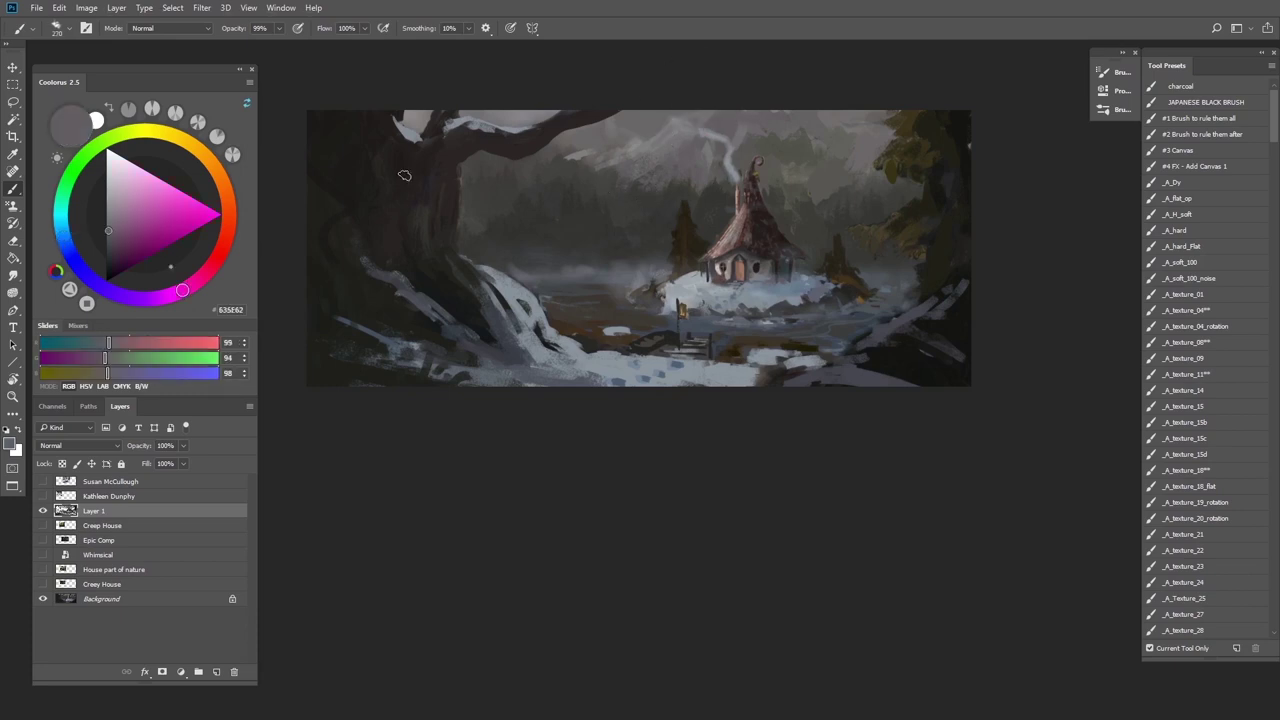
{"action": "left_click", "coordinate": [1186, 345]}
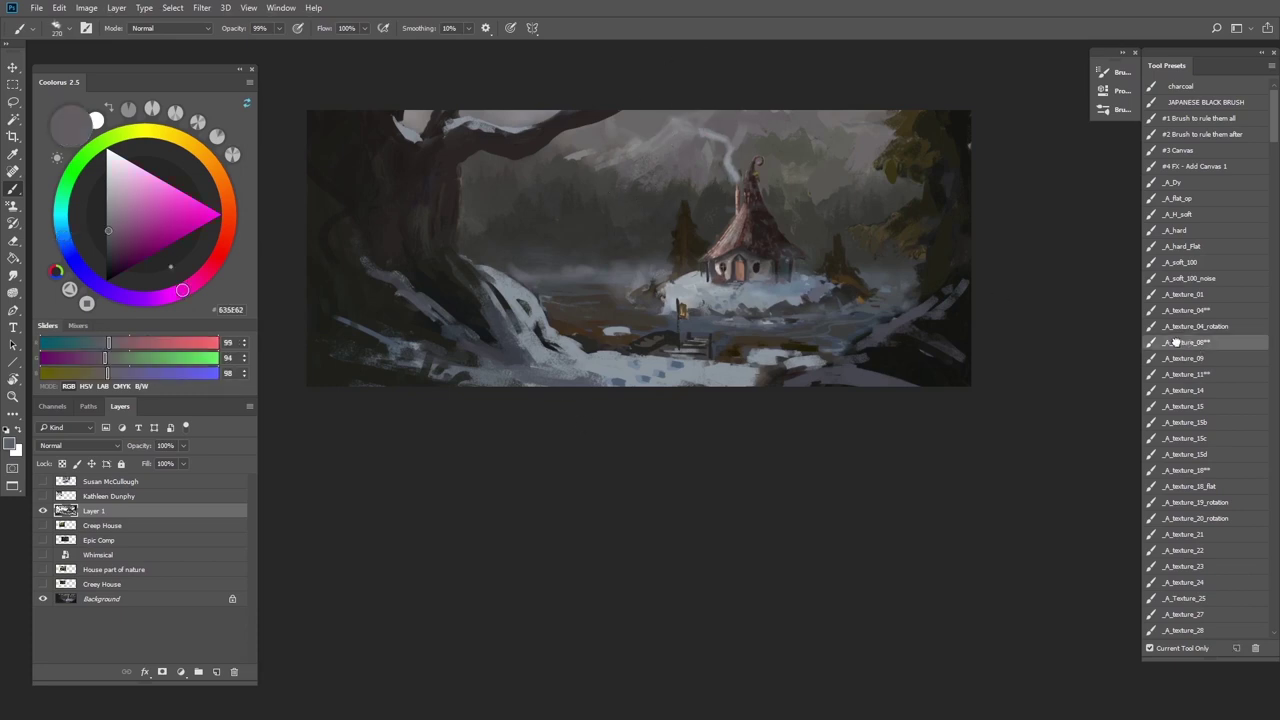
{"action": "left_click", "coordinate": [687, 138], "text": "alt"}
{"action": "mouse_move", "coordinate": [693, 124]}
{"action": "left_mouse_down"}
{"action": "mouse_move", "coordinate": [669, 135]}
{"action": "mouse_move", "coordinate": [679, 121]}
{"action": "mouse_move", "coordinate": [688, 148]}
{"action": "mouse_move", "coordinate": [736, 143]}
{"action": "left_mouse_up"}
{"action": "left_click", "coordinate": [648, 127], "text": "alt"}
{"action": "left_click", "coordinate": [684, 124], "text": "alt"}
{"action": "left_click", "coordinate": [705, 124], "text": "alt"}
{"action": "left_click", "coordinate": [739, 152], "text": "alt"}
{"action": "left_click", "coordinate": [748, 124], "text": "alt"}
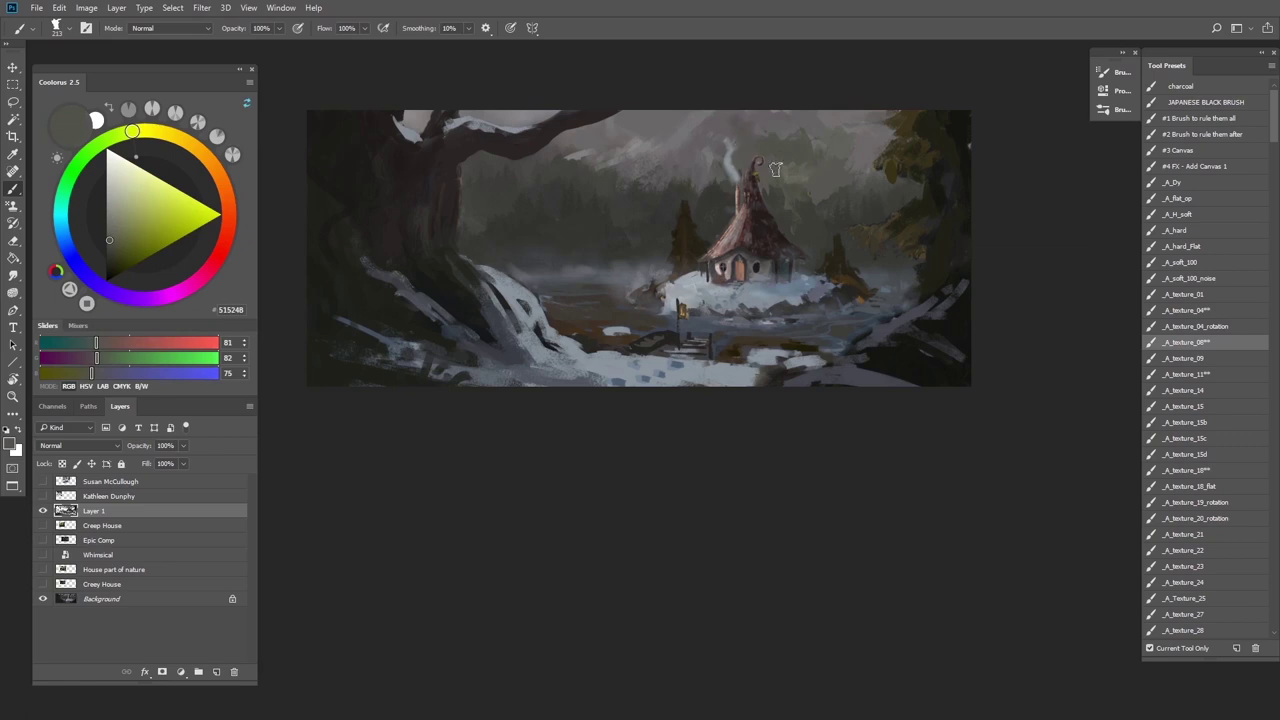
Reshape the small fir behind the cottage with #373735 and retouch the water beside it with #55616A and #4E5359
{"action": "left_click", "coordinate": [841, 250], "text": "alt"}
{"action": "left_click", "coordinate": [856, 244], "text": "alt"}
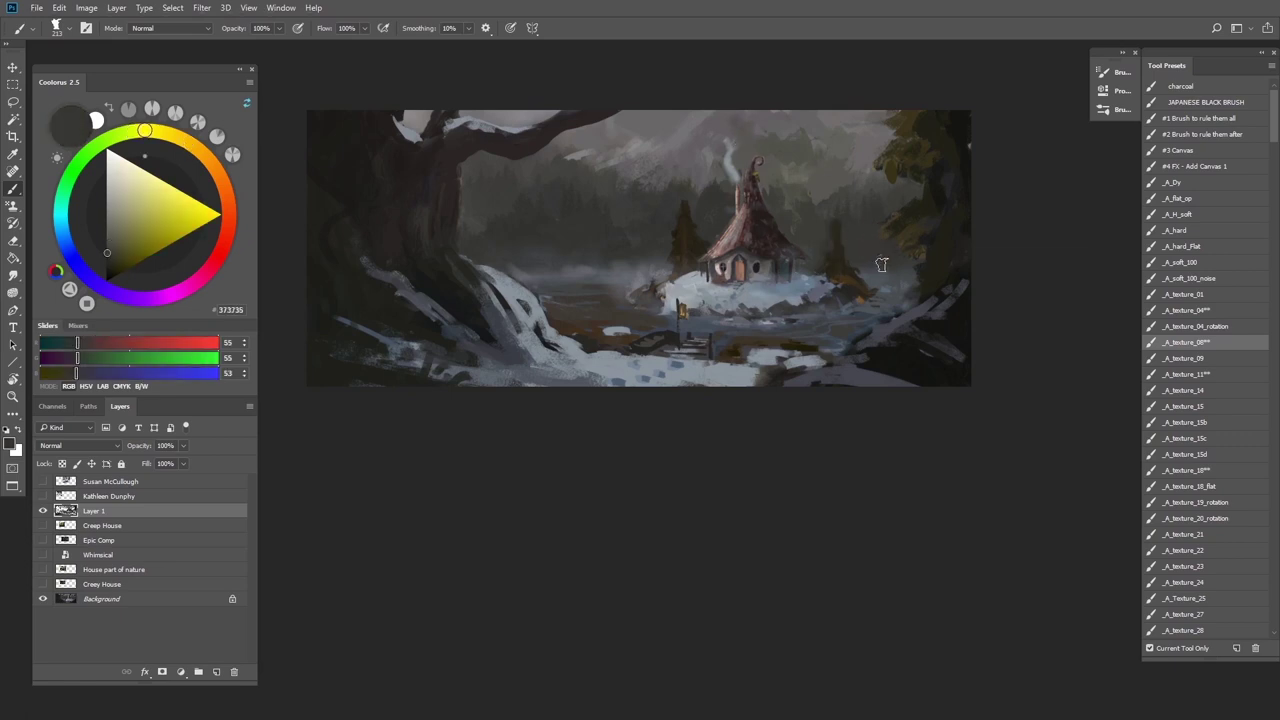
{"action": "left_click", "coordinate": [890, 283], "text": "alt"}
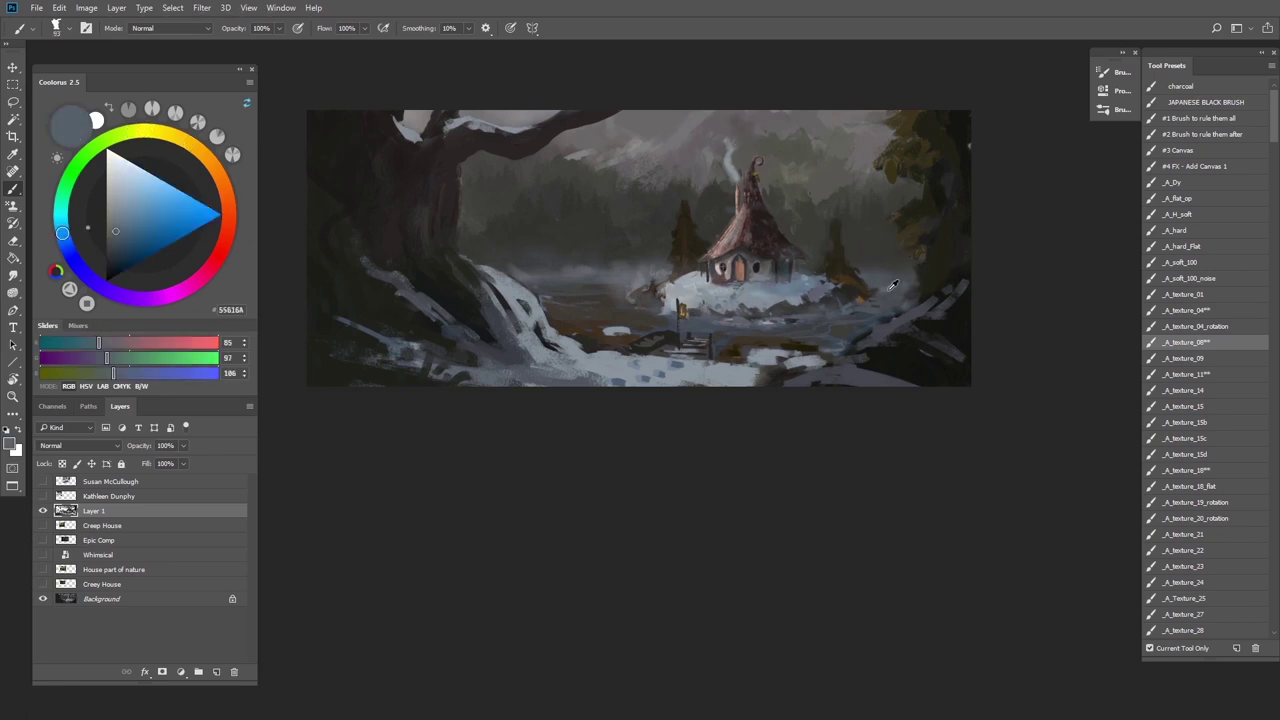
{"action": "left_click", "coordinate": [878, 272], "text": "alt"}
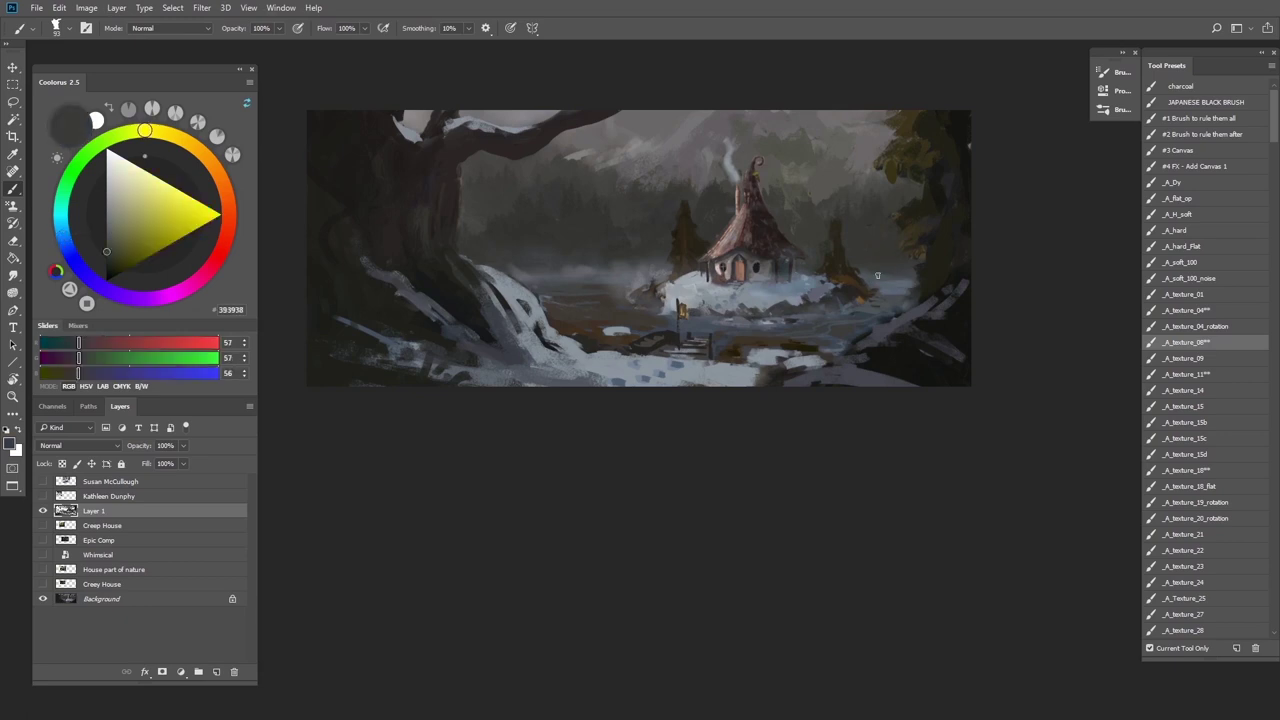
{"action": "left_click", "coordinate": [908, 277], "text": "alt"}
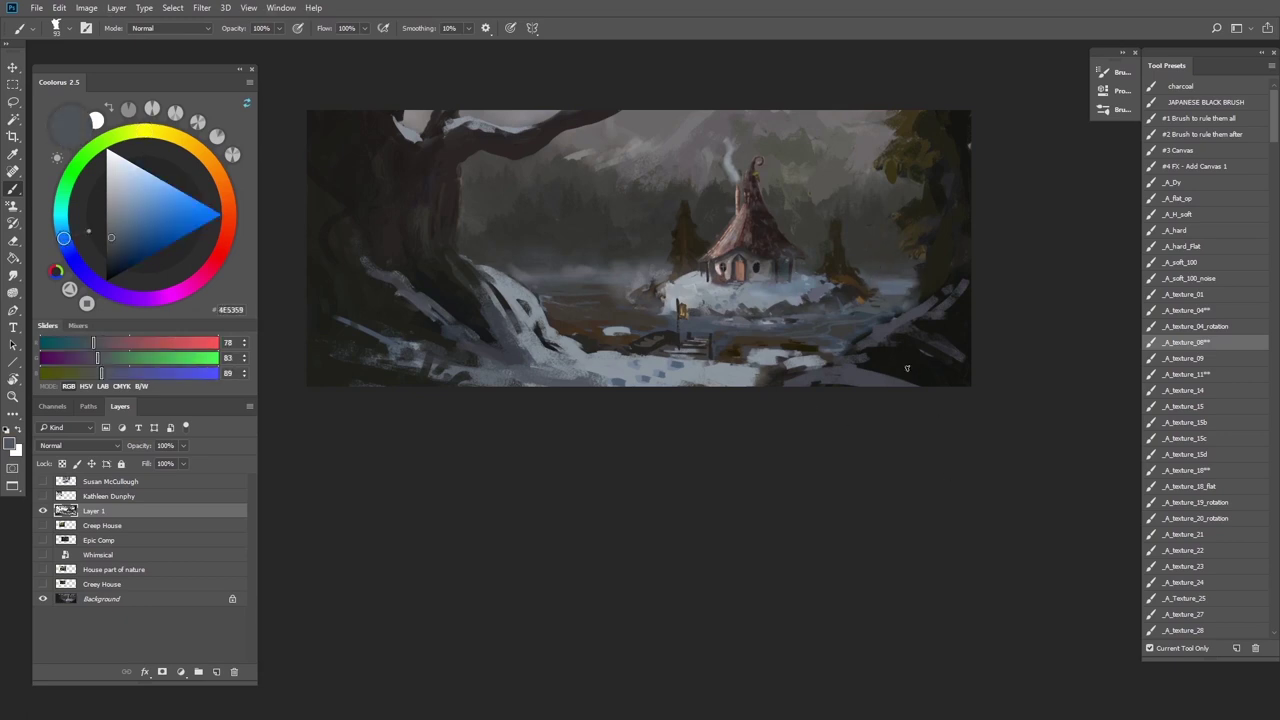
Add a small #8A949D snow patch on the river between the large tree's roots and the dock
{"action": "scroll", "coordinate": [907, 368], "scroll_direction": "down", "scroll_amount": 3}
{"action": "scroll", "coordinate": [778, 360], "scroll_direction": "up", "scroll_amount": 4}
{"action": "left_click", "coordinate": [700, 341], "text": "alt"}
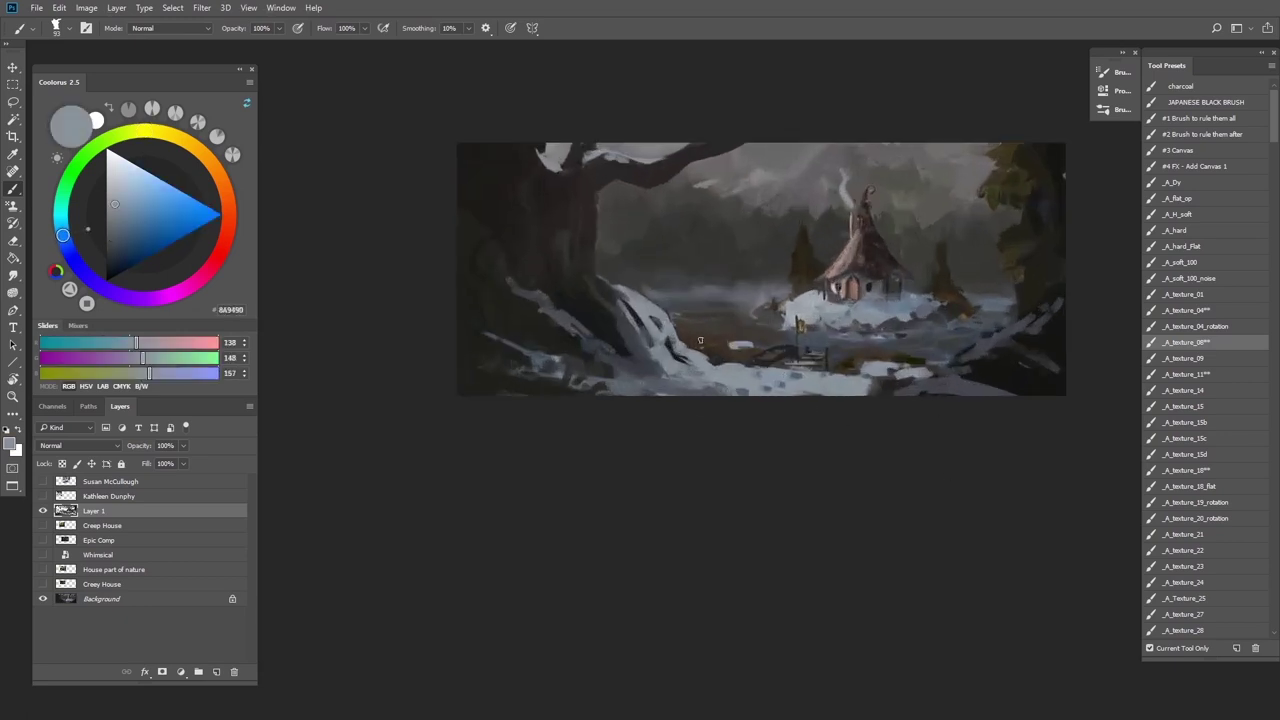
{"action": "left_click_drag", "start_coordinate": [703, 344], "coordinate": [711, 340]}
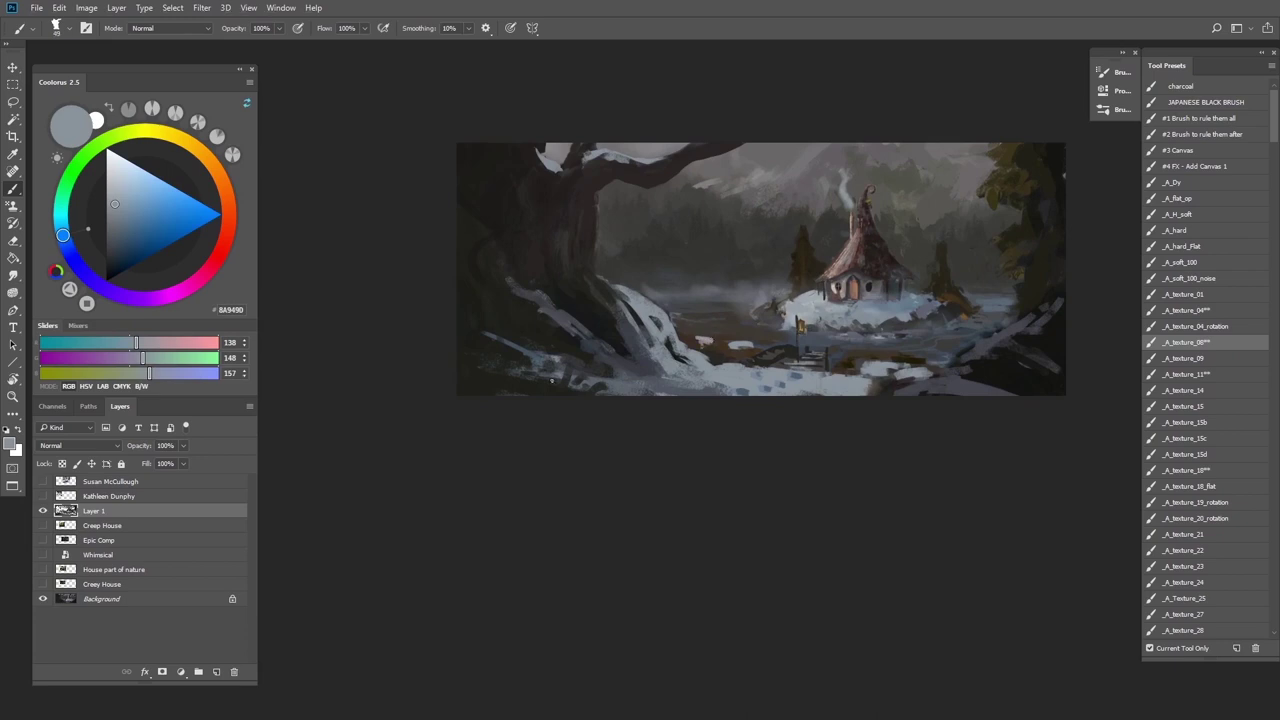
Detail the river's snow patches with #C5C4BB, #8A8CA2 and dark #3A3733, temporarily showing the snowy river reference painting
{"action": "left_click", "coordinate": [43, 496]}
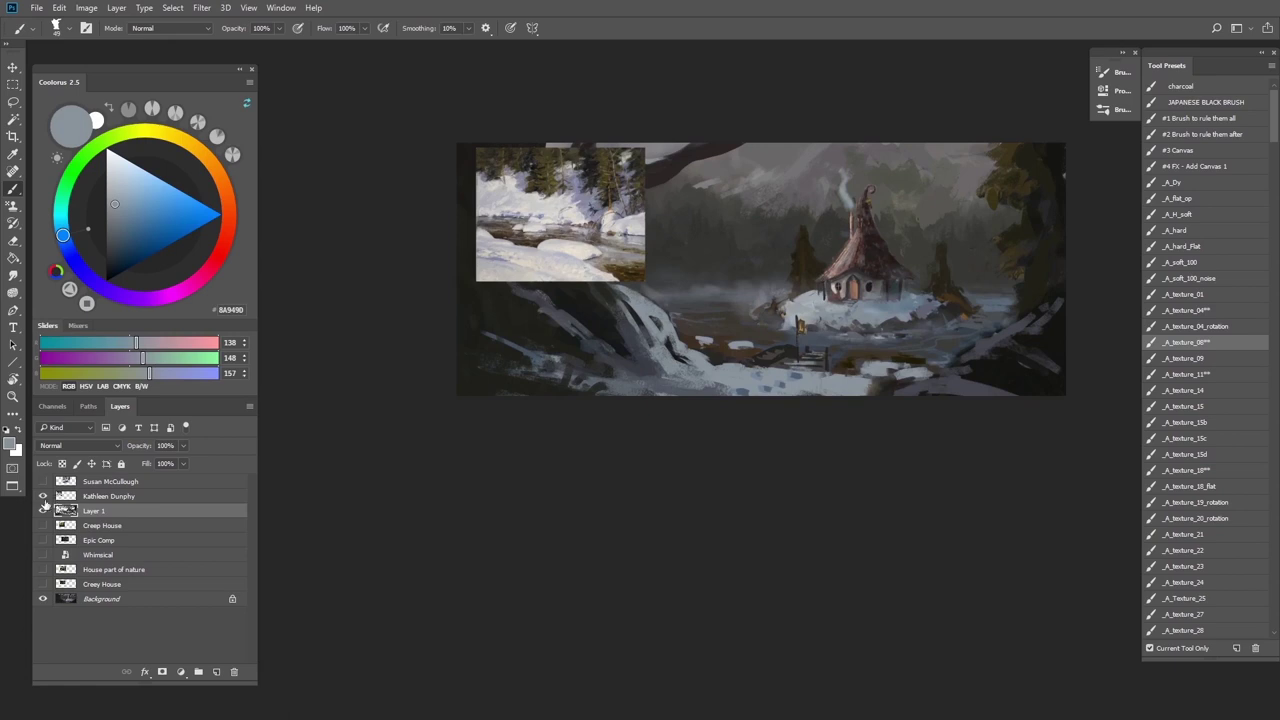
{"action": "left_click", "coordinate": [521, 219], "text": "alt"}
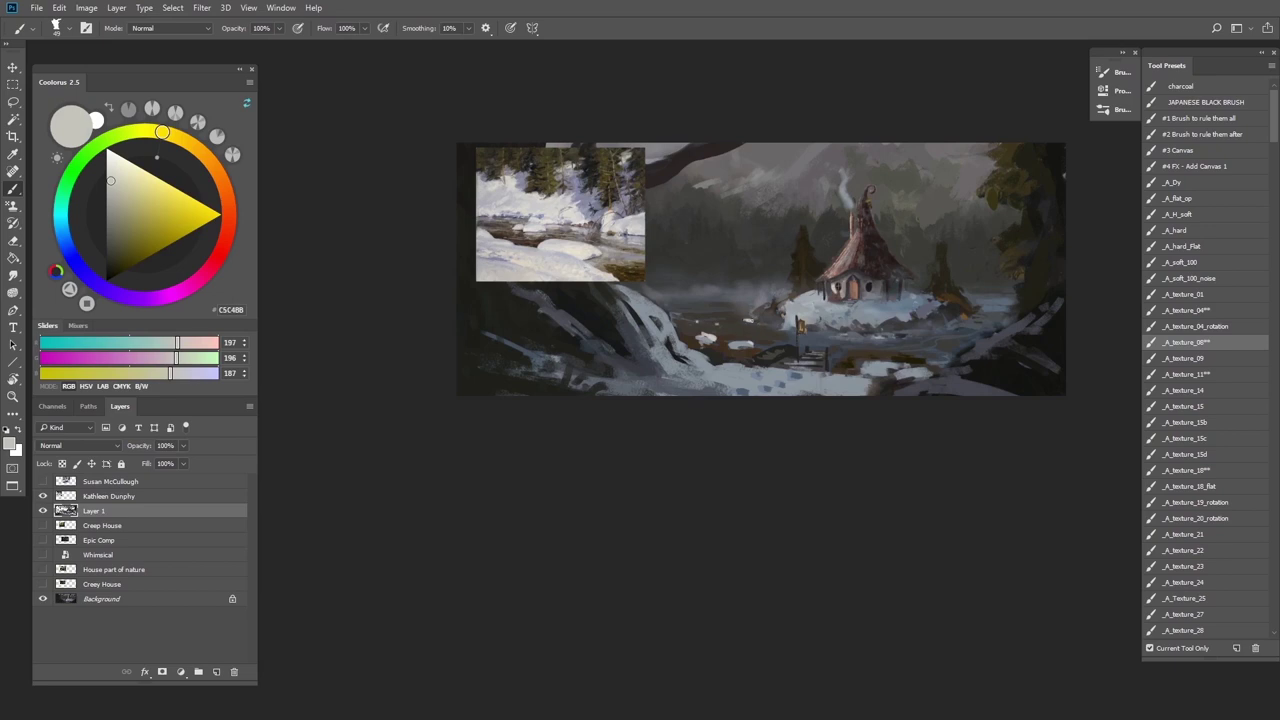
{"action": "left_click", "coordinate": [598, 252], "text": "alt"}
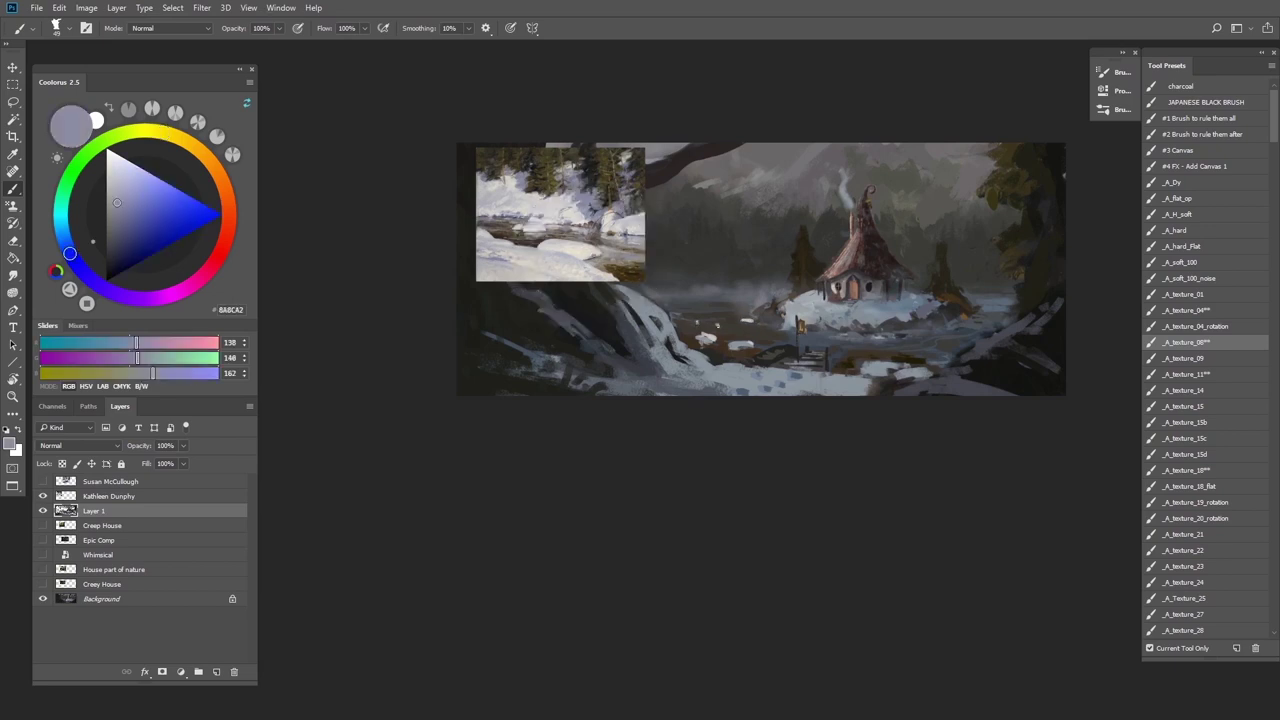
{"action": "left_click_drag", "start_coordinate": [699, 324], "coordinate": [691, 323]}
{"action": "left_click", "coordinate": [700, 322], "text": "alt"}
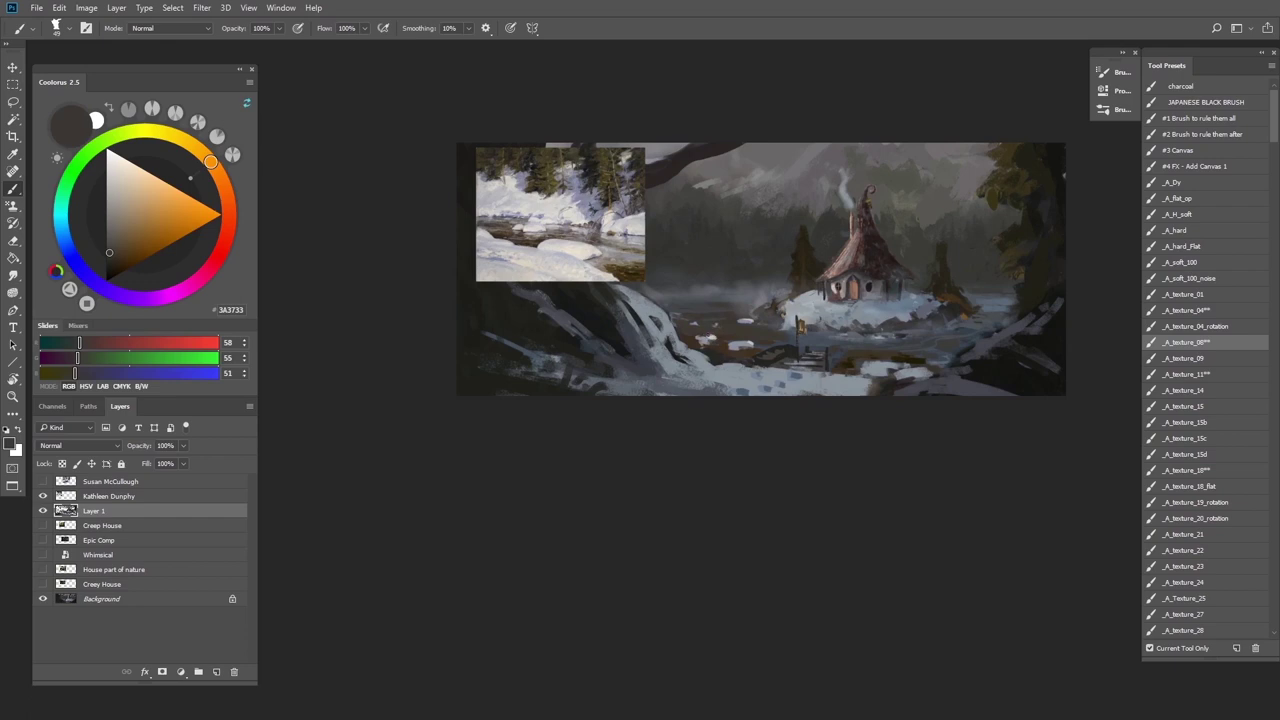
{"action": "left_click", "coordinate": [745, 337], "text": "alt"}
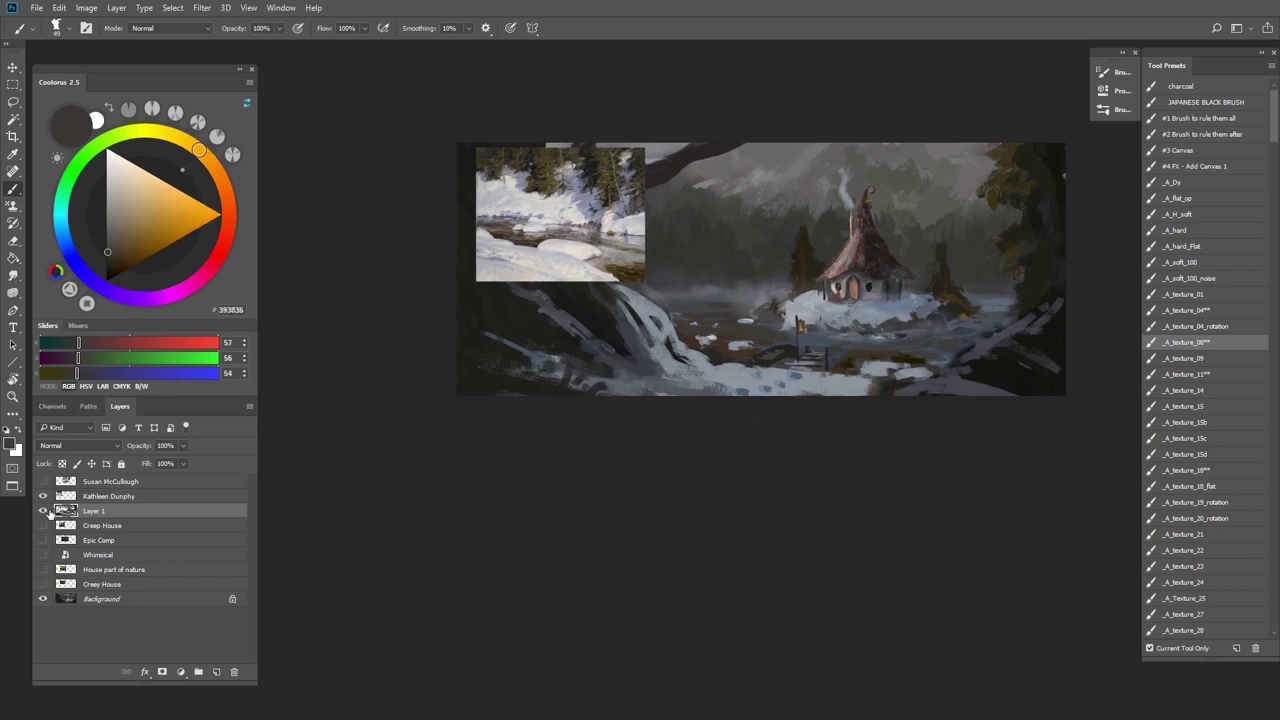
{"action": "left_click", "coordinate": [42, 496]}
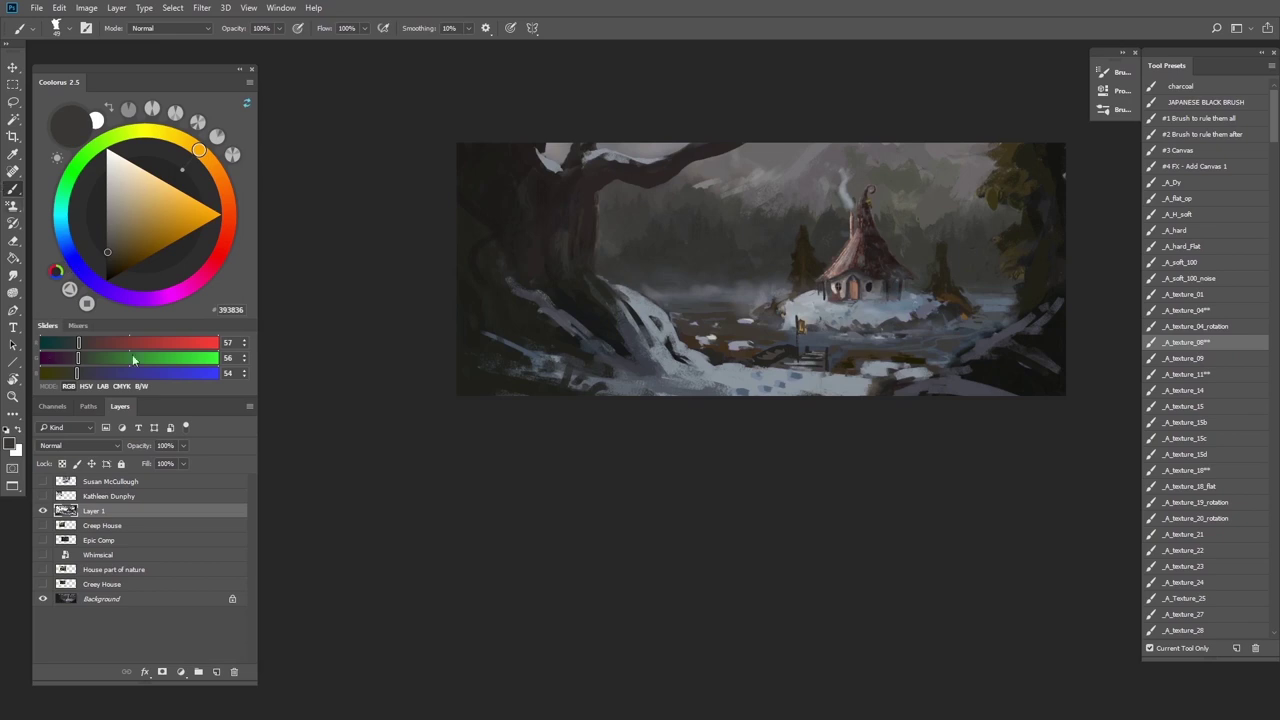
Darken the shaded end of the cottage wall beneath the eave with sampled #2D292A
{"action": "scroll", "coordinate": [809, 321], "scroll_direction": "up", "scroll_amount": 3}
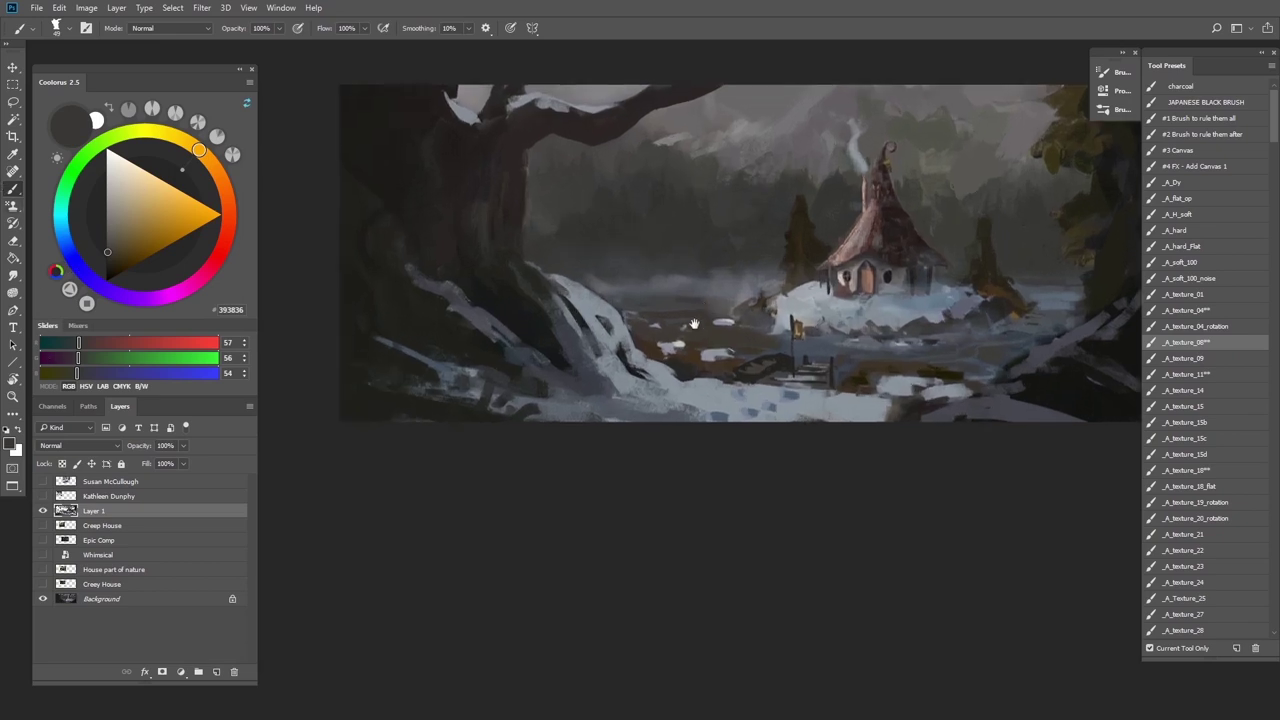
{"action": "mouse_move", "coordinate": [660, 312]}
{"action": "left_mouse_down"}
{"action": "mouse_move", "coordinate": [590, 412]}
{"action": "mouse_move", "coordinate": [645, 392]}
{"action": "left_mouse_up"}
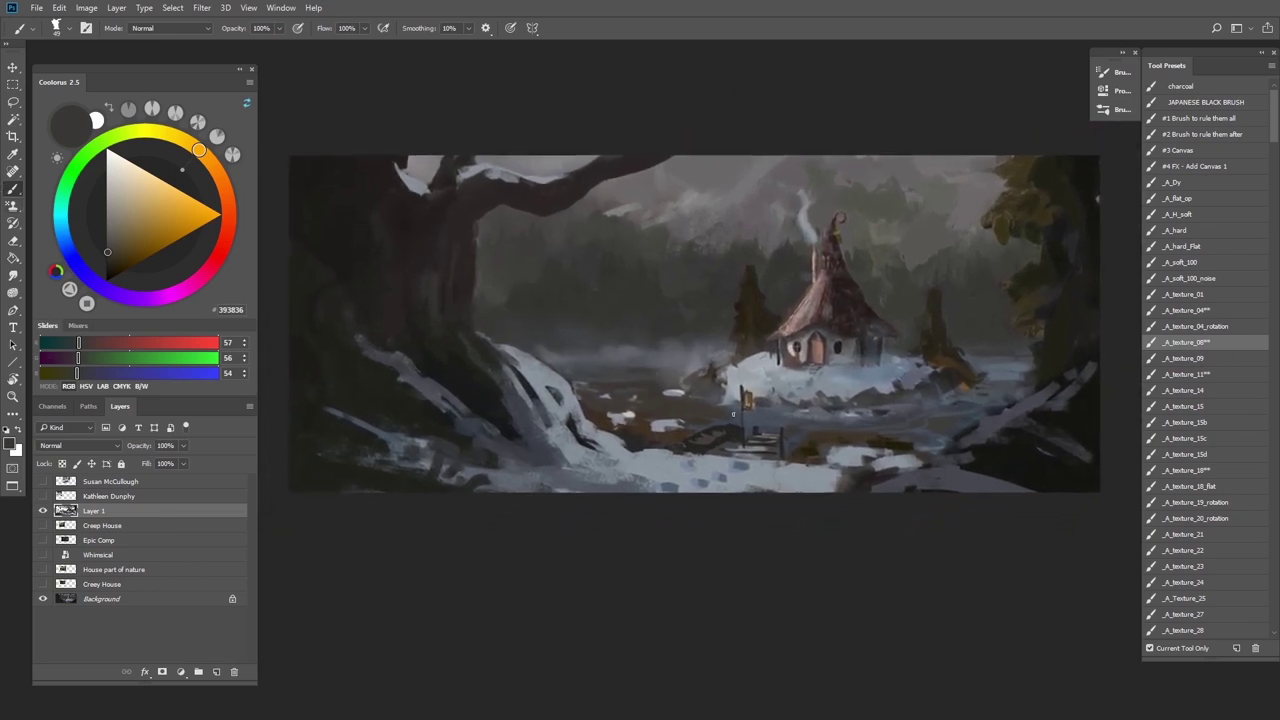
{"action": "left_click", "coordinate": [872, 332], "text": "alt"}
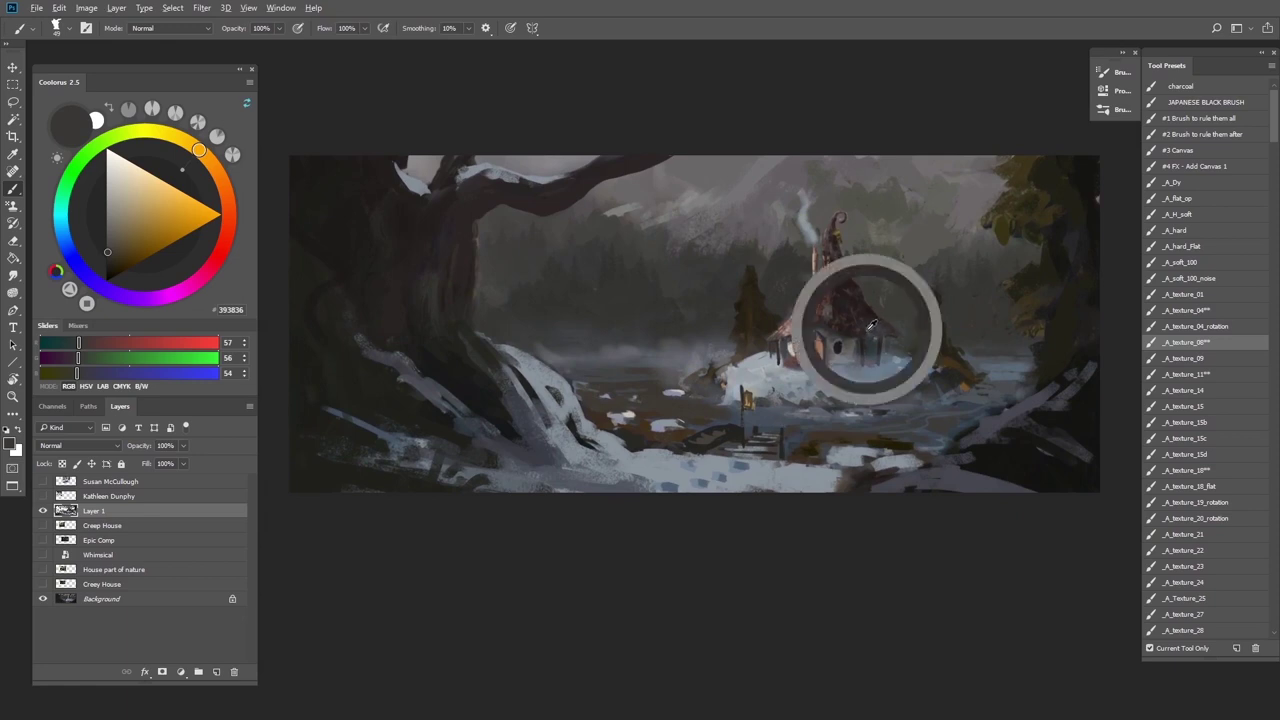
{"action": "left_click_drag", "start_coordinate": [890, 343], "coordinate": [891, 358]}
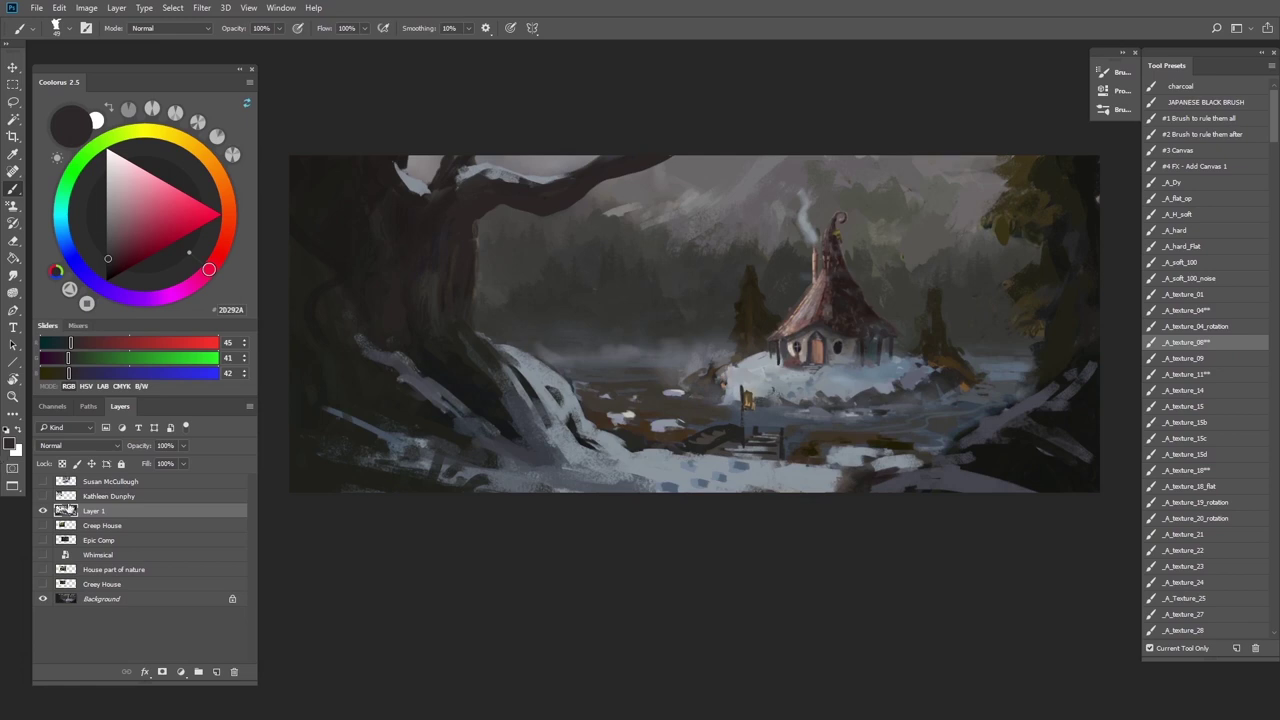
Show the Creep House reference, move it to the top of the layer stack and enlarge it to about 154%
{"action": "left_click", "coordinate": [43, 525]}
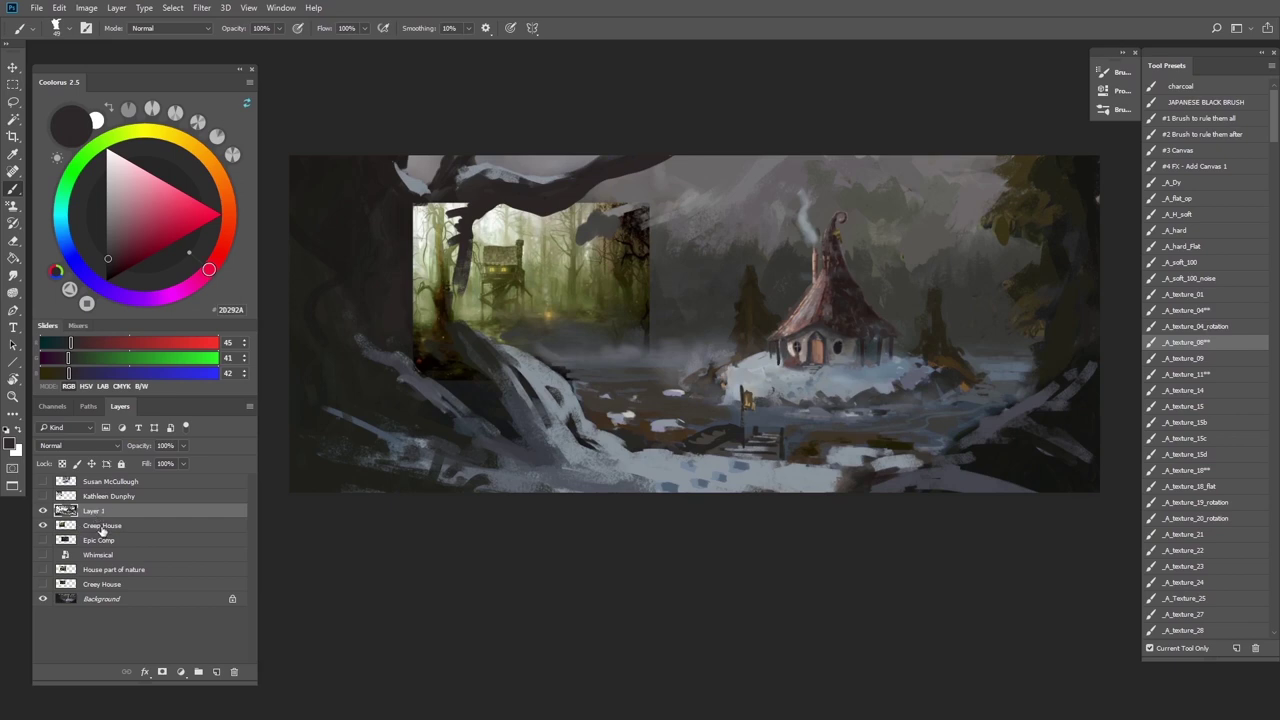
{"action": "left_click_drag", "start_coordinate": [101, 530], "coordinate": [100, 480]}
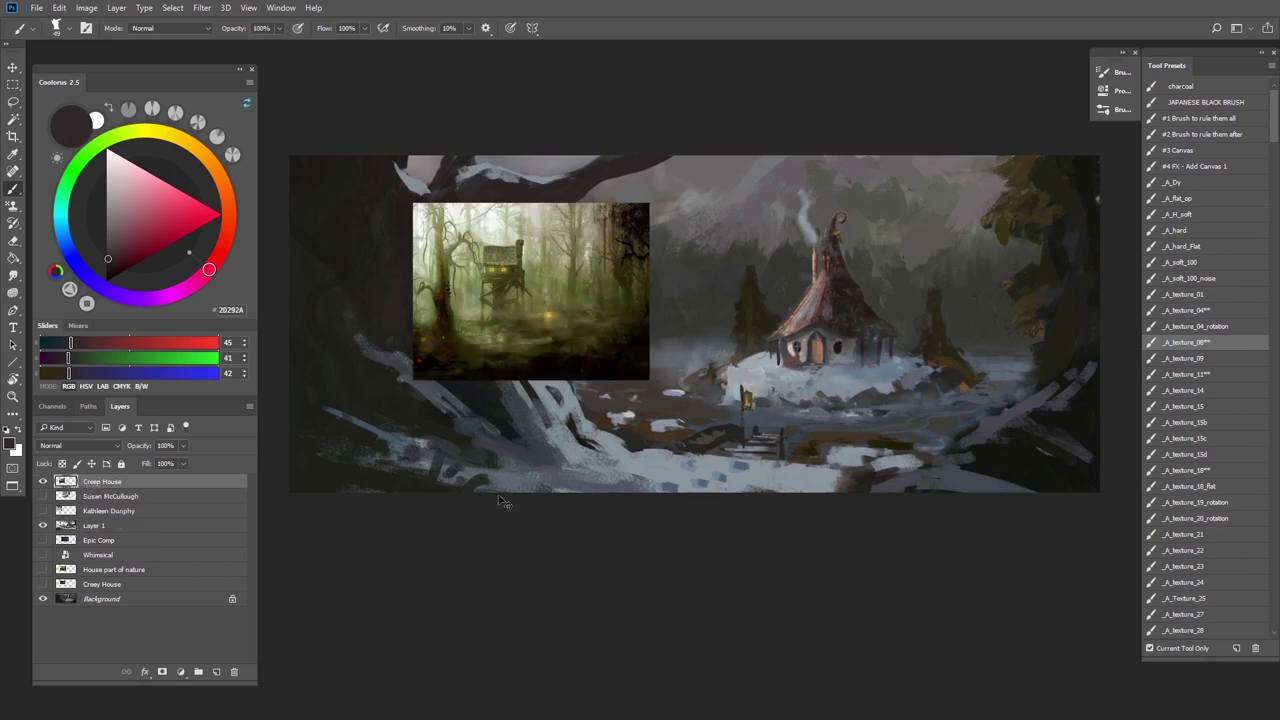
{"action": "key", "text": "ctrl+t"}
{"action": "left_click_drag", "start_coordinate": [657, 383], "coordinate": [776, 475]}
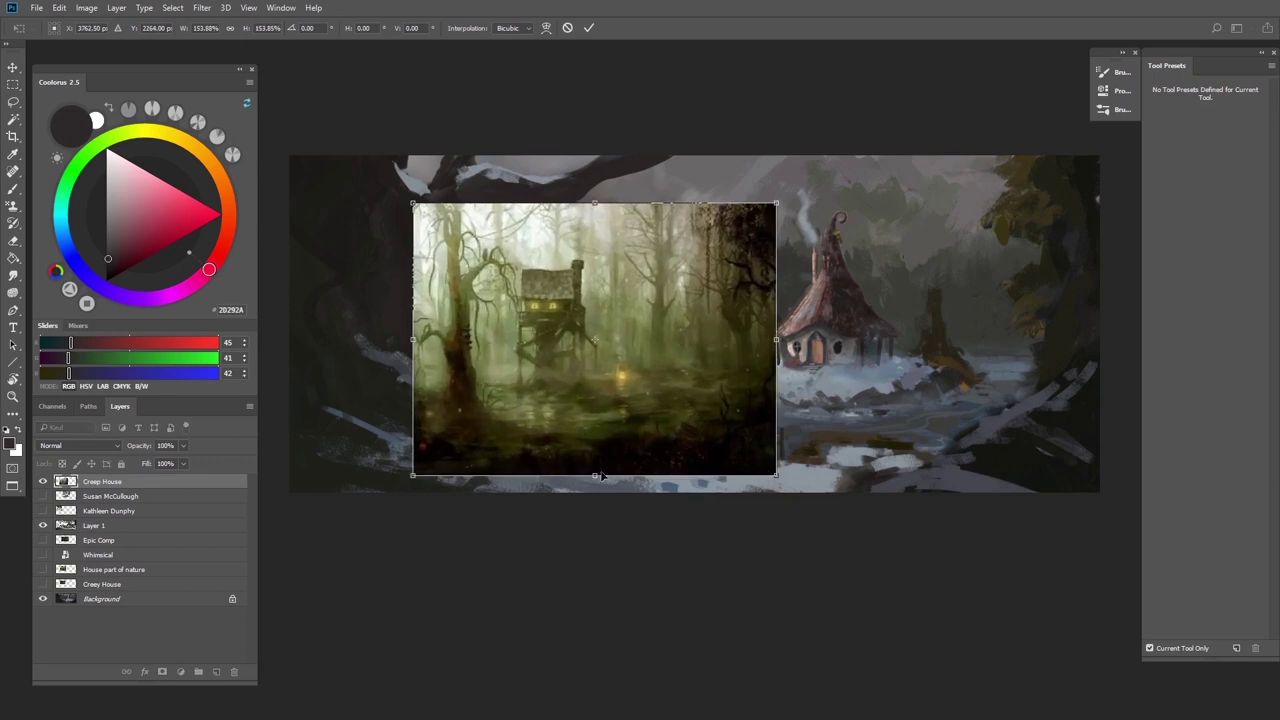
{"action": "key", "text": "Return"}
{"action": "key", "text": "b"}
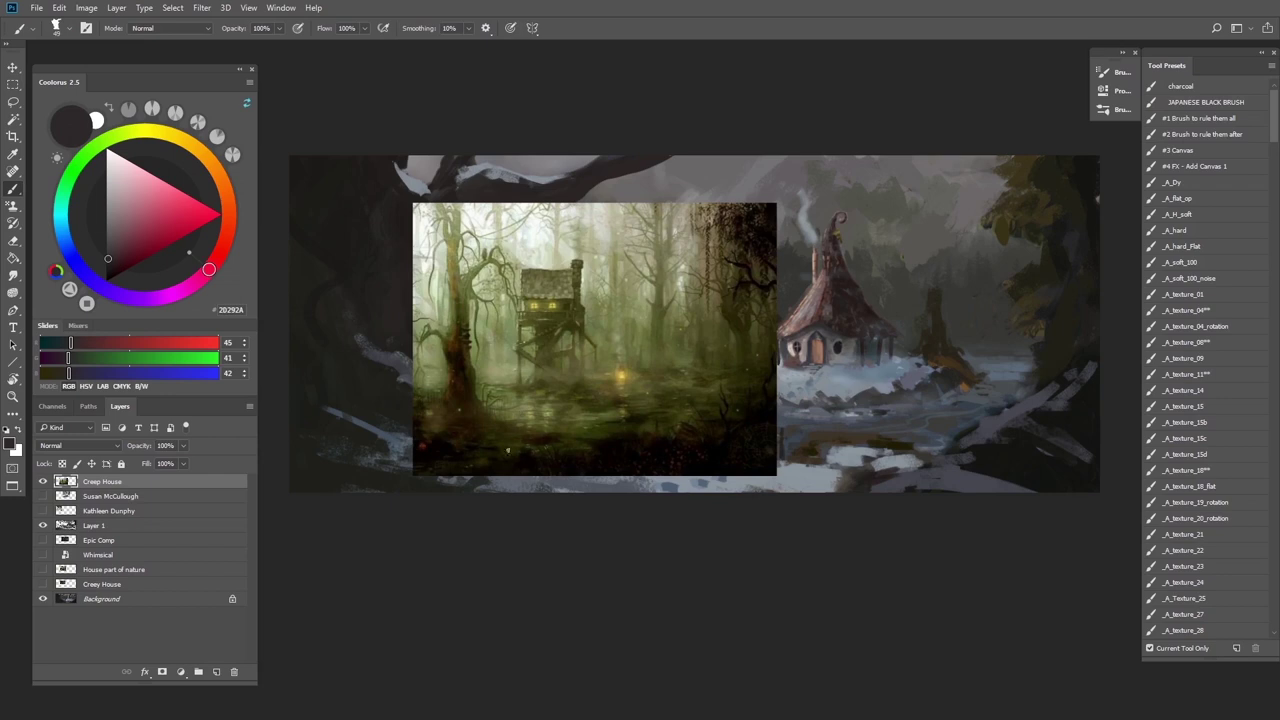
Hide Creep House, move Epic Comp above the painting layer, enlarge it to about 139.5% for study, and hide it
{"action": "left_click", "coordinate": [43, 482]}
{"action": "left_click", "coordinate": [43, 540]}
{"action": "left_click", "coordinate": [97, 541]}
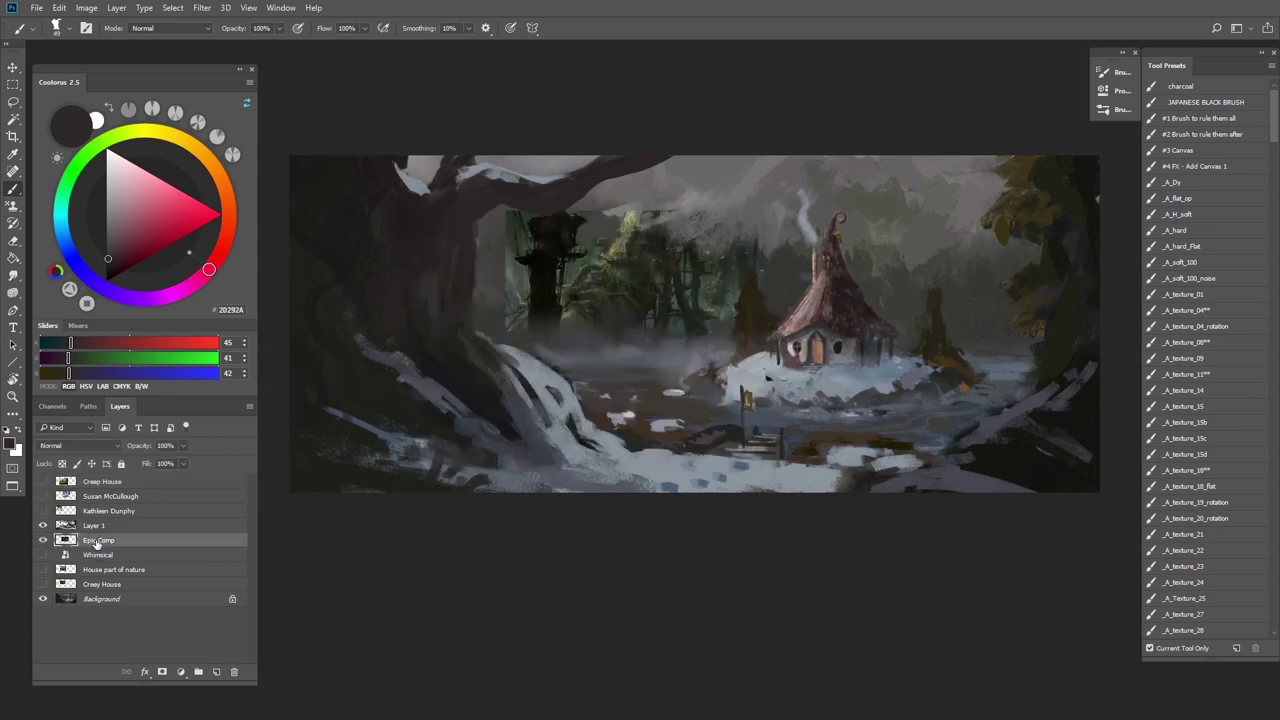
{"action": "left_click_drag", "start_coordinate": [97, 543], "coordinate": [104, 492]}
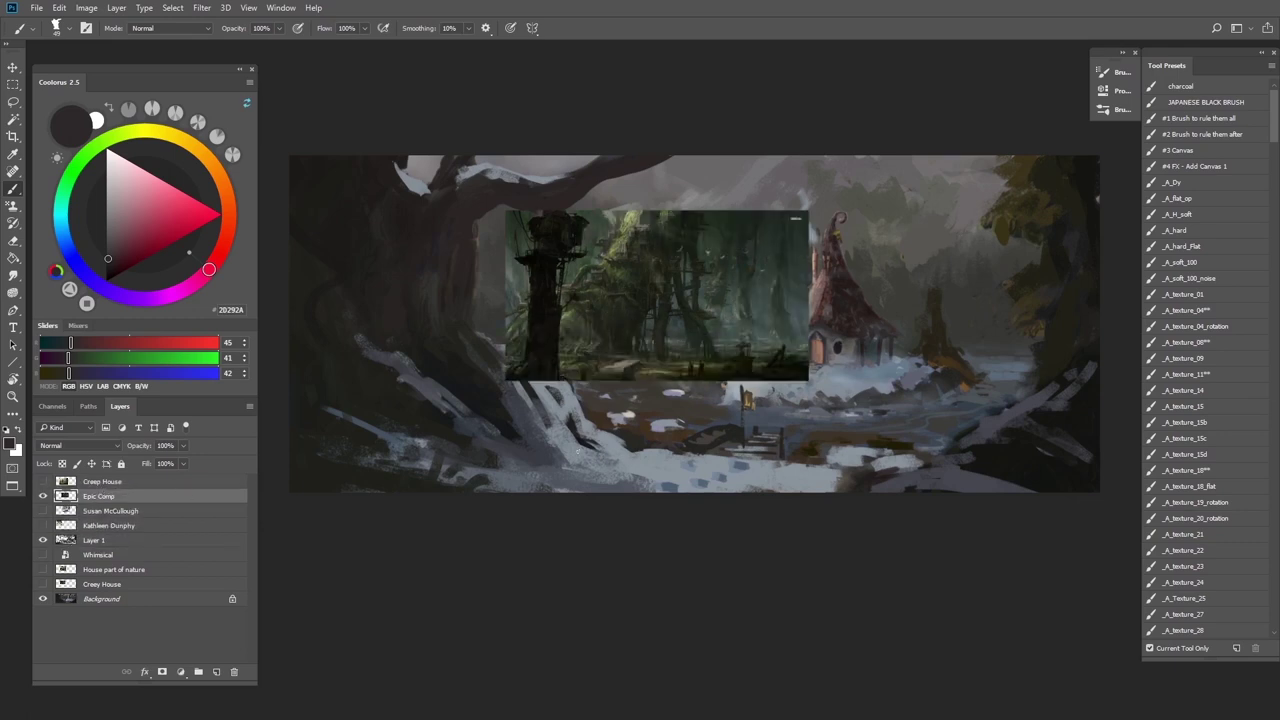
{"action": "key", "text": "ctrl+t"}
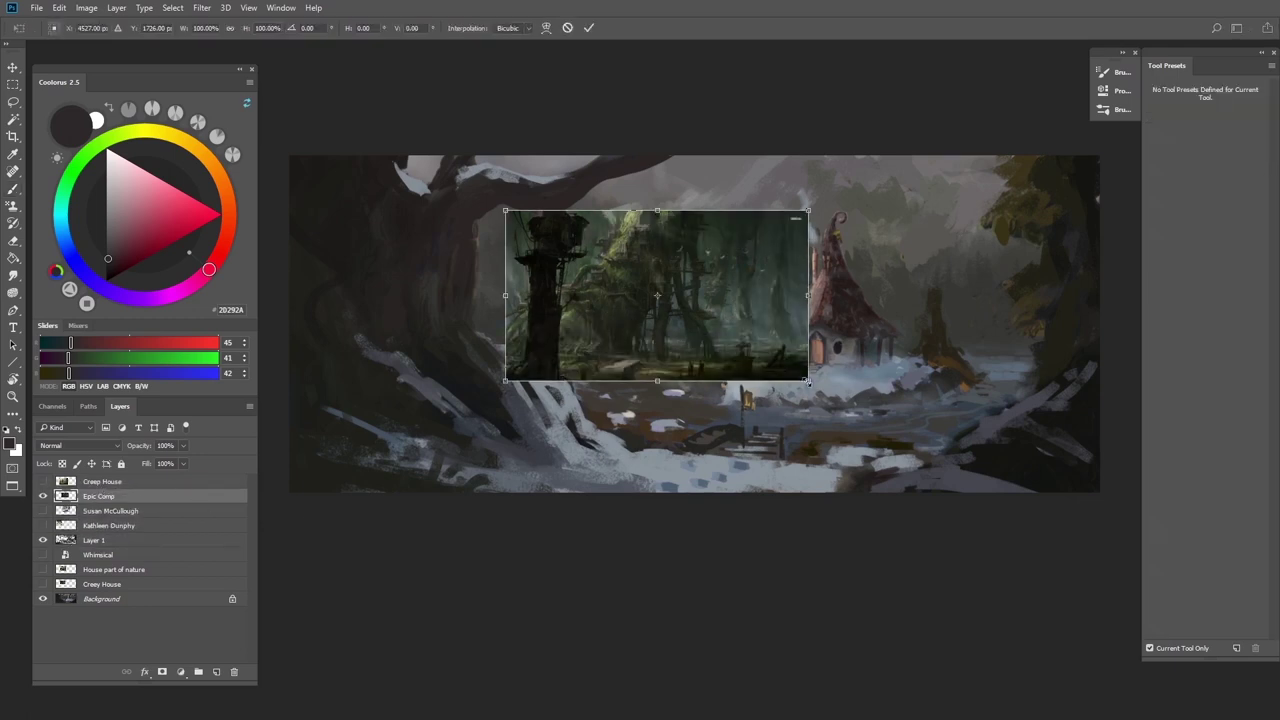
{"action": "left_click_drag", "start_coordinate": [808, 381], "coordinate": [928, 447]}
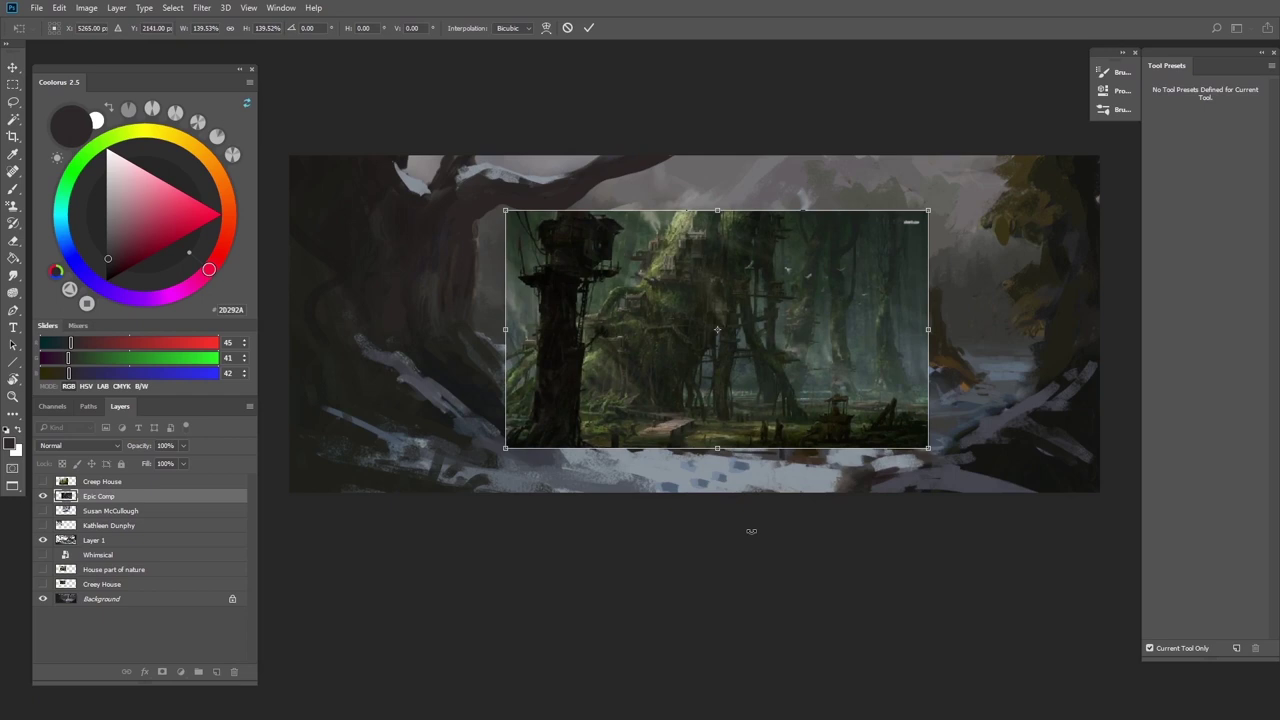
{"action": "key", "text": "Return"}
{"action": "key", "text": "b"}
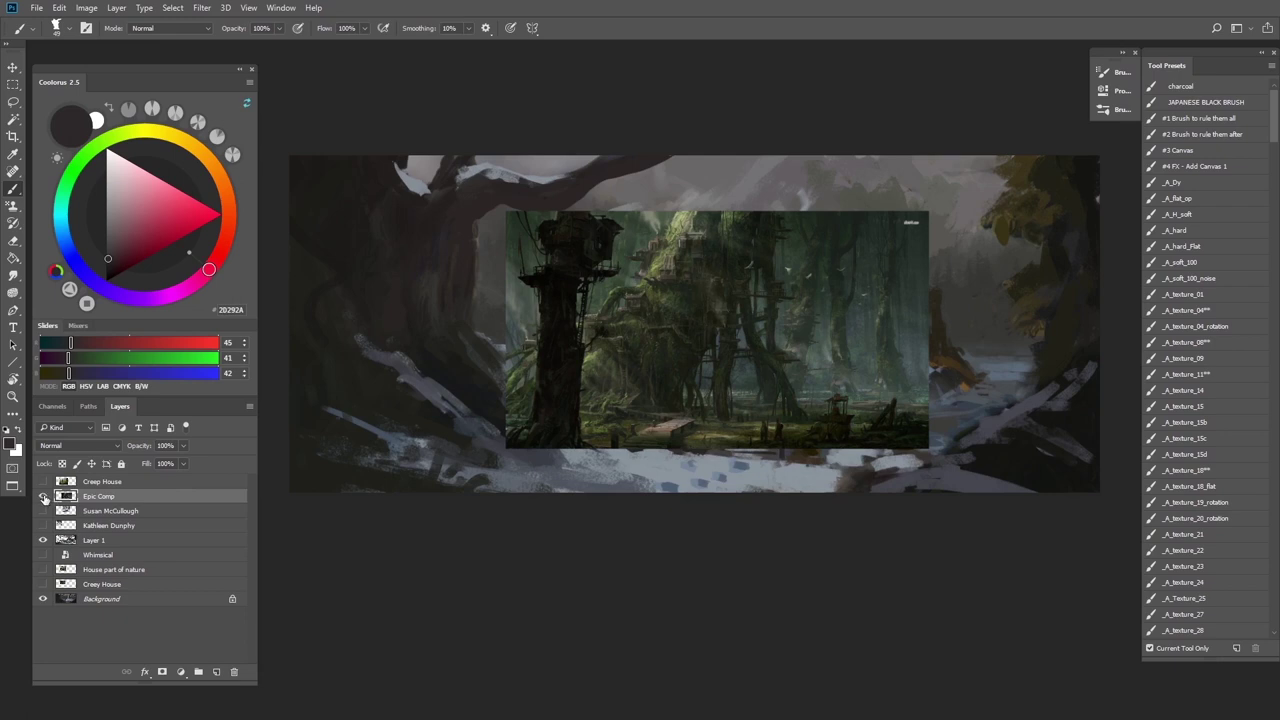
{"action": "left_click", "coordinate": [42, 496]}
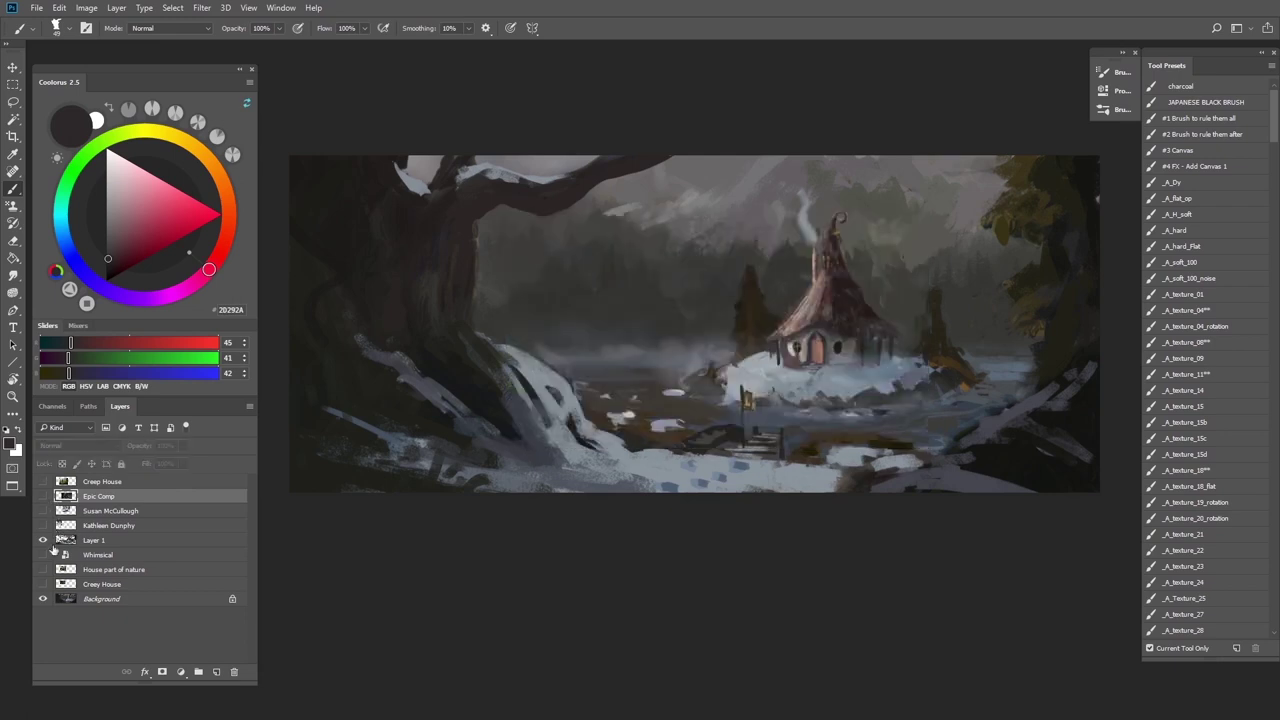
Move the Whimsical, House part of nature and Creey House references above Layer 1, briefly displaying Whimsical for study
{"action": "left_click", "coordinate": [42, 555]}
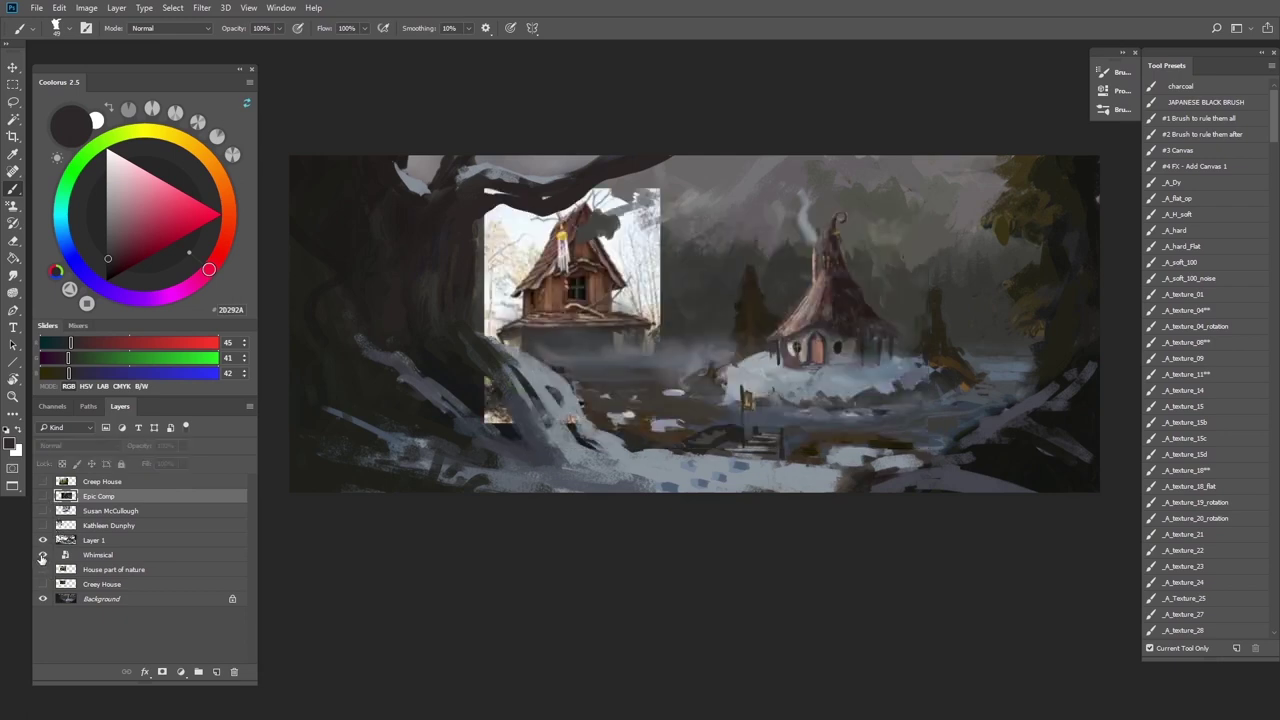
{"action": "mouse_move", "coordinate": [88, 568]}
{"action": "left_mouse_down"}
{"action": "mouse_move", "coordinate": [100, 562]}
{"action": "mouse_move", "coordinate": [100, 482]}
{"action": "left_mouse_up"}
{"action": "left_click", "coordinate": [103, 570]}
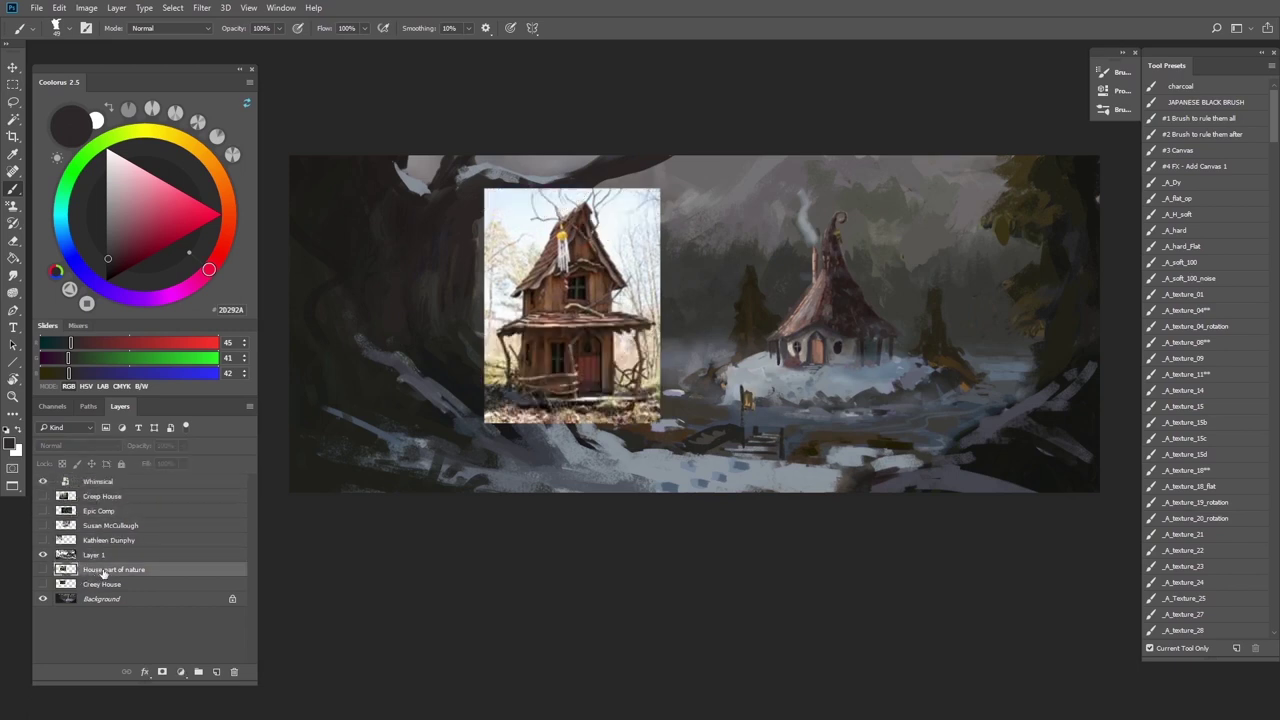
{"action": "left_click_drag", "start_coordinate": [103, 572], "coordinate": [100, 496]}
{"action": "left_click", "coordinate": [100, 585]}
{"action": "left_click_drag", "start_coordinate": [100, 585], "coordinate": [98, 494]}
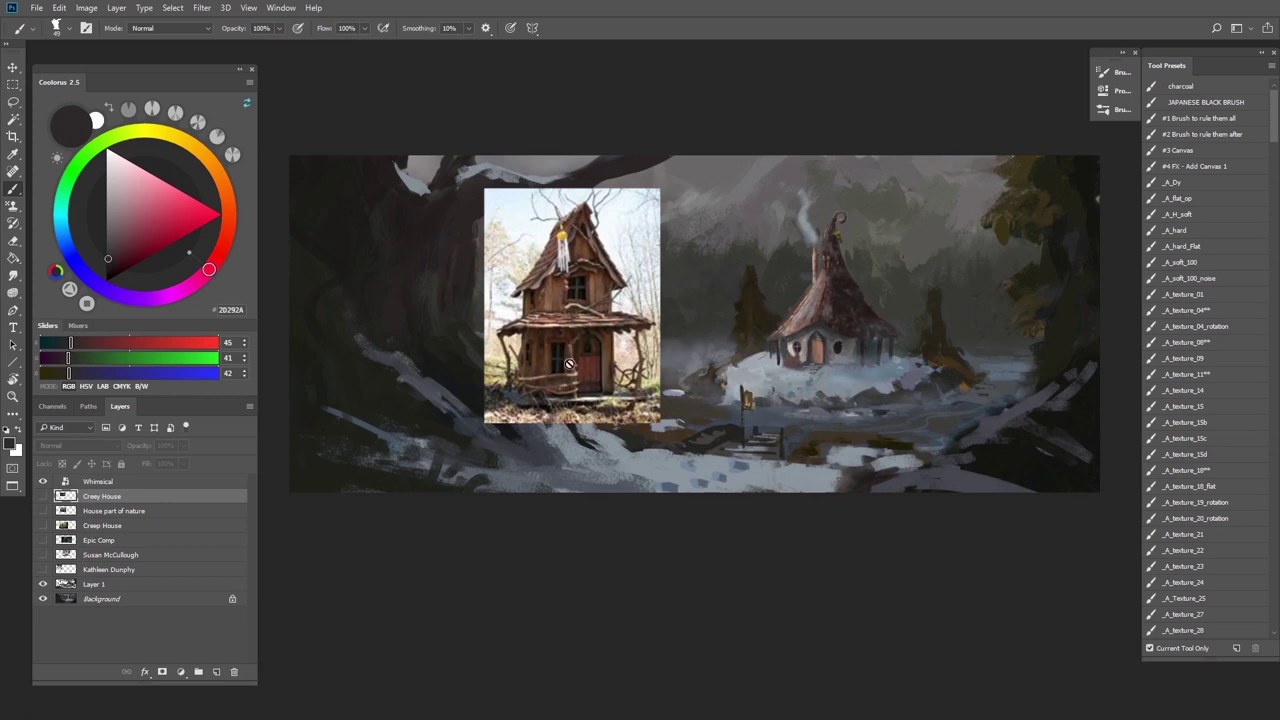
{"action": "left_click", "coordinate": [42, 482]}
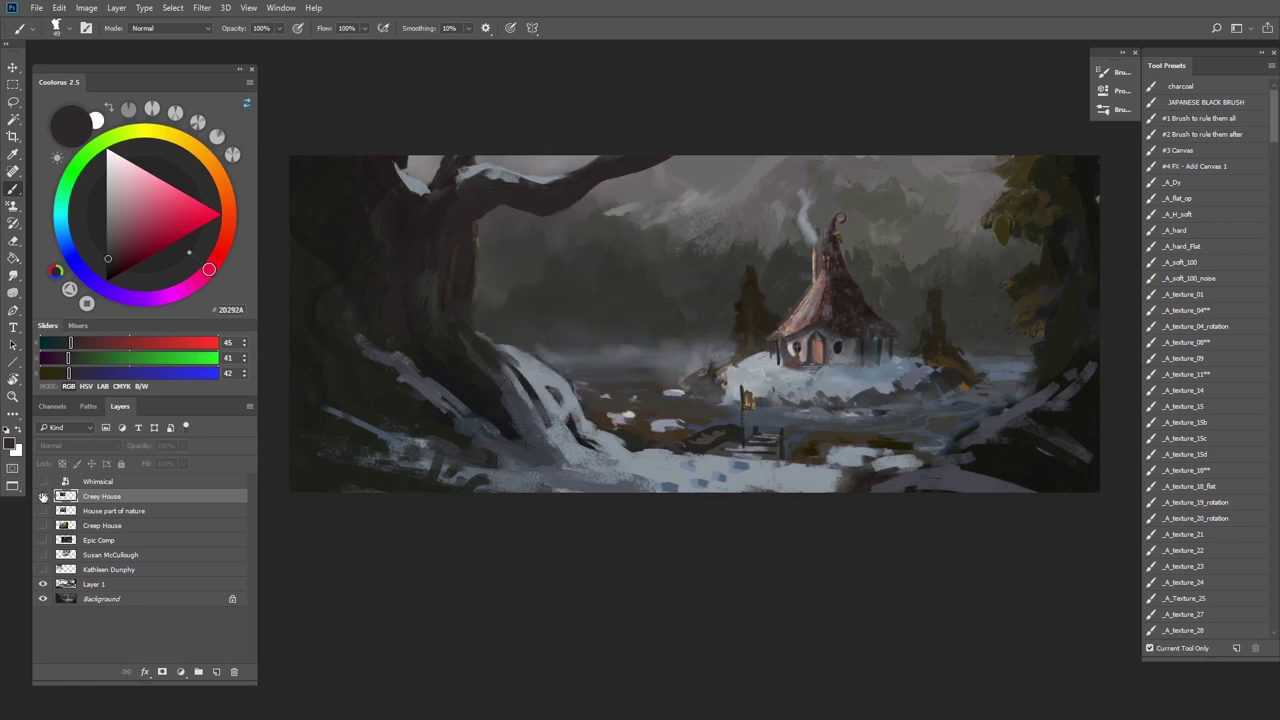
Examine the Creey House and House part of nature references one at a time, hiding each after viewing
{"action": "left_click", "coordinate": [43, 497]}
{"action": "left_click", "coordinate": [43, 498]}
{"action": "left_click", "coordinate": [43, 511]}
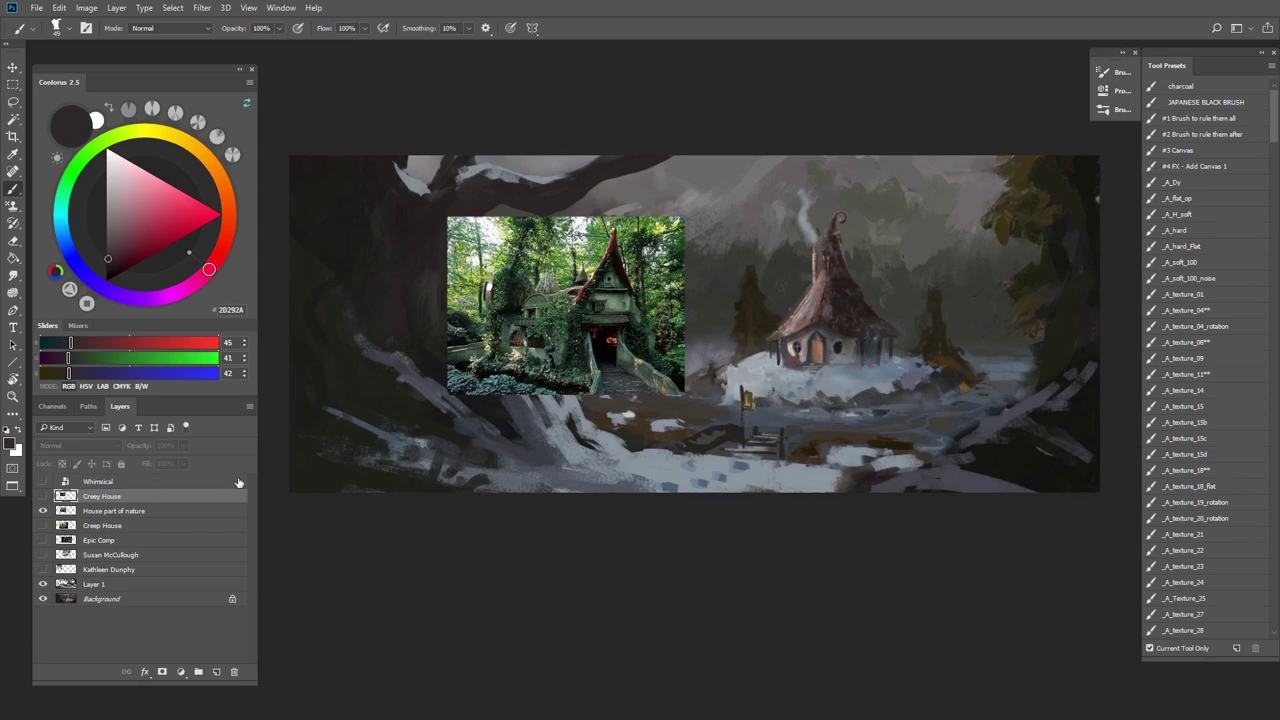
{"action": "left_click", "coordinate": [42, 511]}
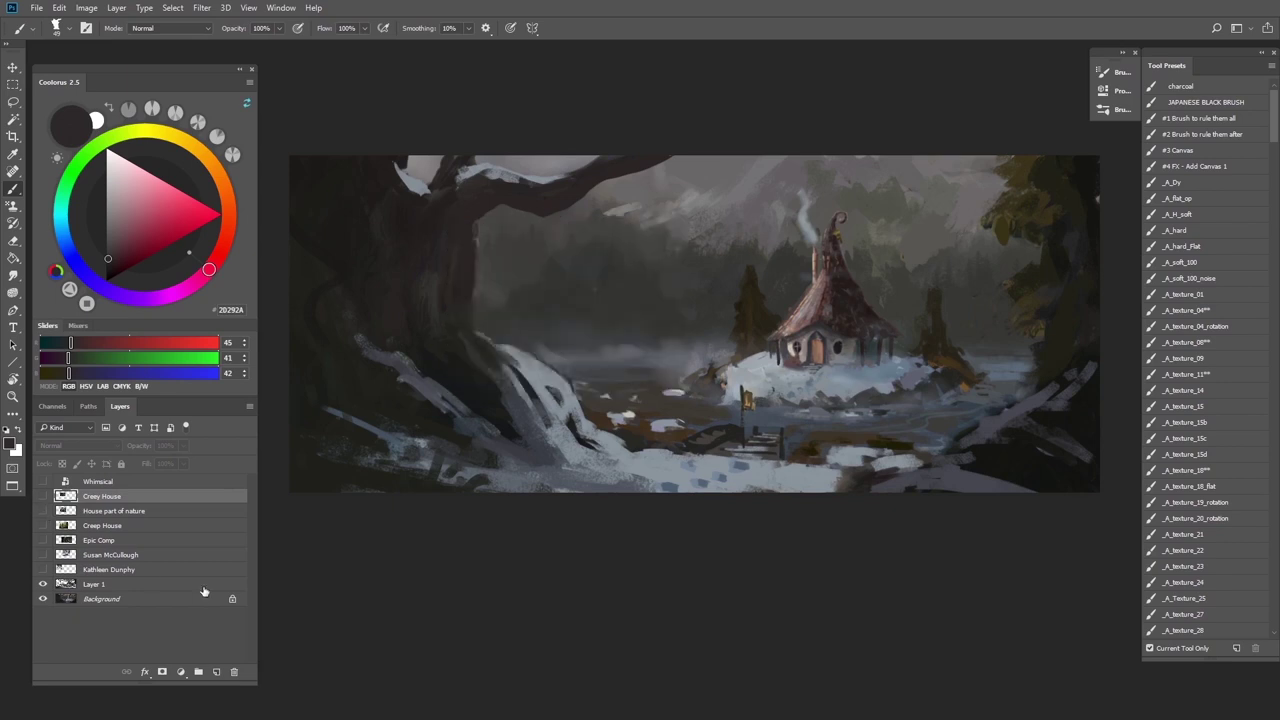
Paint a soft warm #E8A160 glow around the dock lantern on Layer 1 with the _A_soft_100 brush
{"action": "left_click", "coordinate": [1182, 262]}
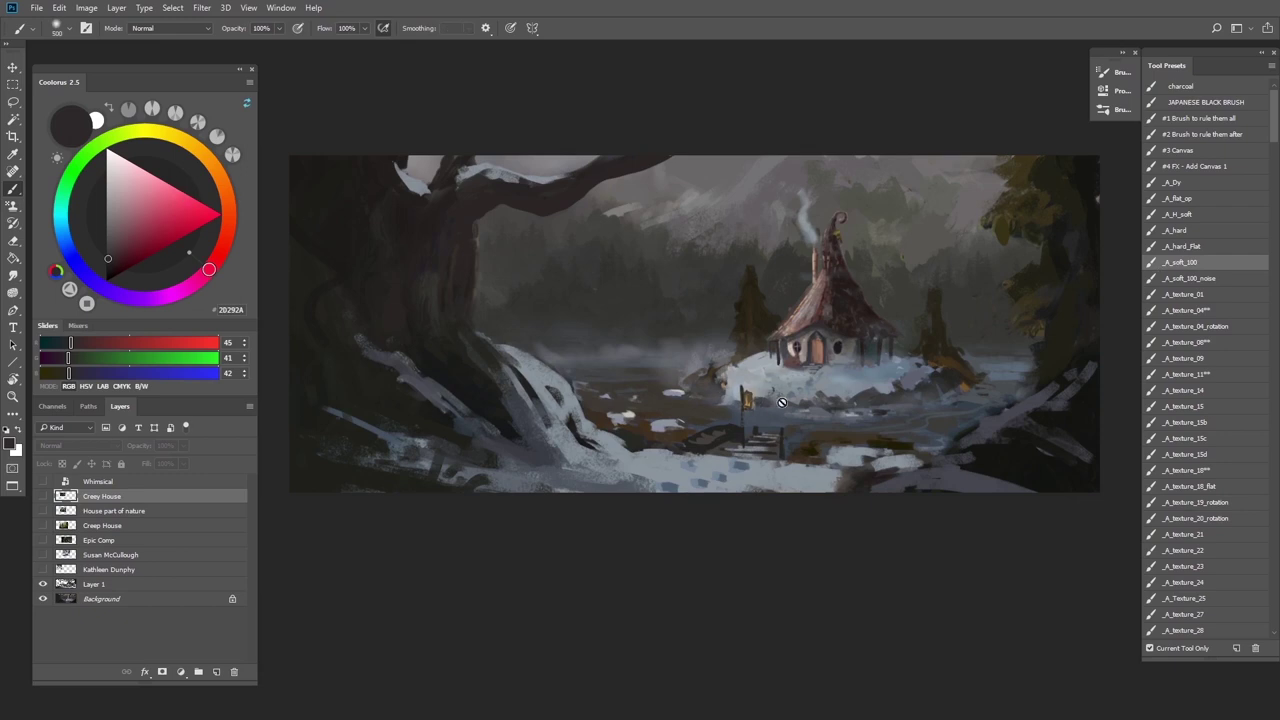
{"action": "left_click", "coordinate": [746, 402], "text": "alt"}
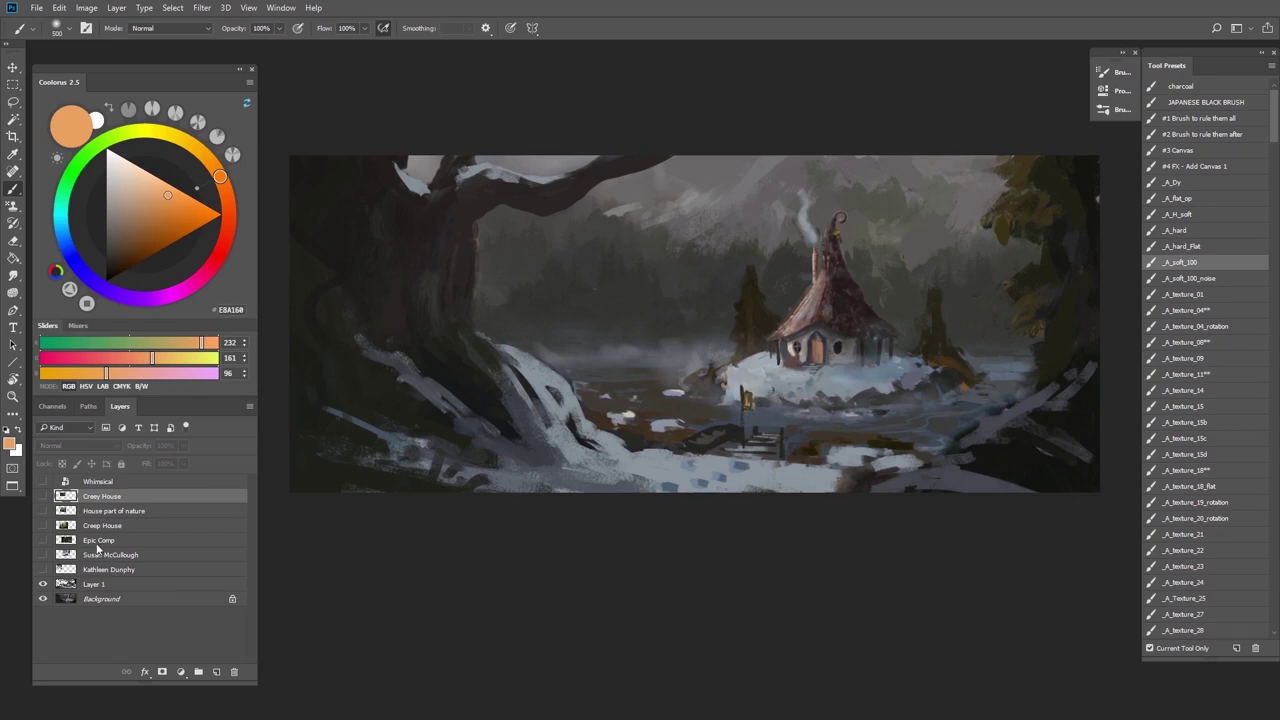
{"action": "left_click", "coordinate": [100, 586]}
{"action": "left_click_drag", "start_coordinate": [755, 395], "coordinate": [748, 395]}
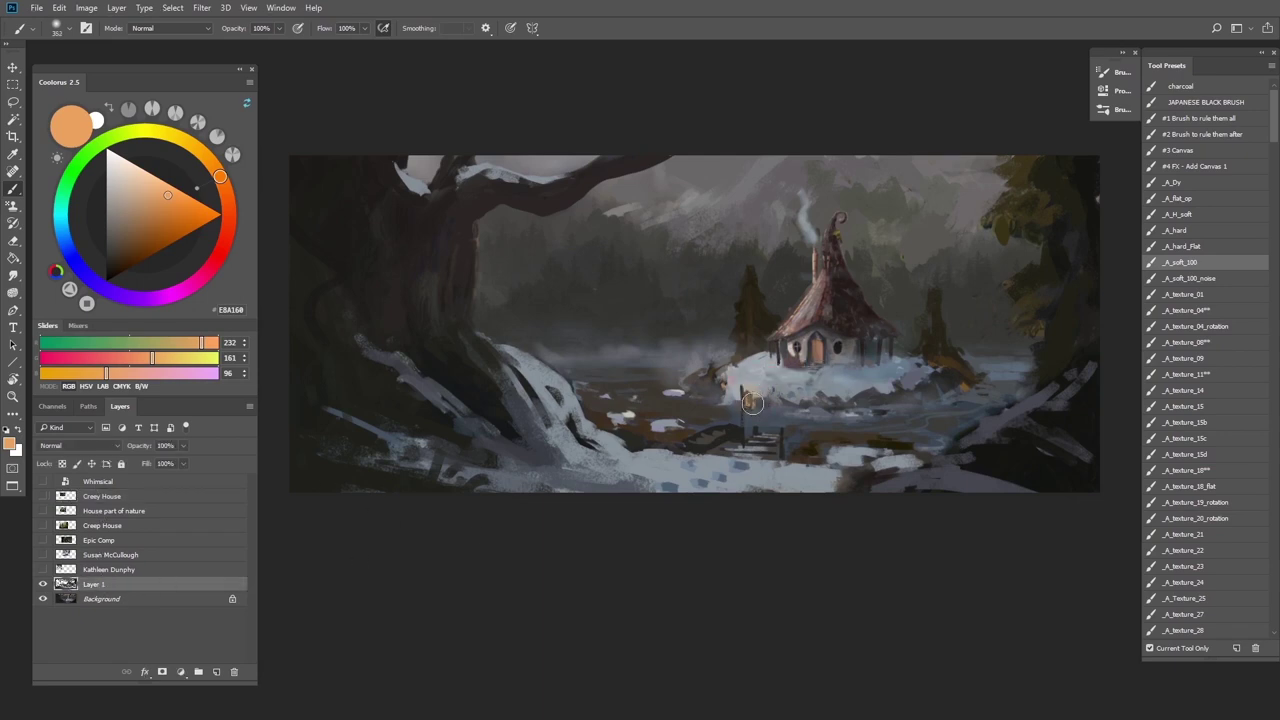
{"action": "left_click", "coordinate": [751, 401]}
{"action": "right_click", "coordinate": [749, 385], "text": "alt"}
{"action": "right_click", "coordinate": [762, 390], "text": "alt"}
Lasso a narrow boat shape with an upright end below the cottage and fill it with #1F1D06 using _A_texture_08**
{"action": "key", "text": "l"}
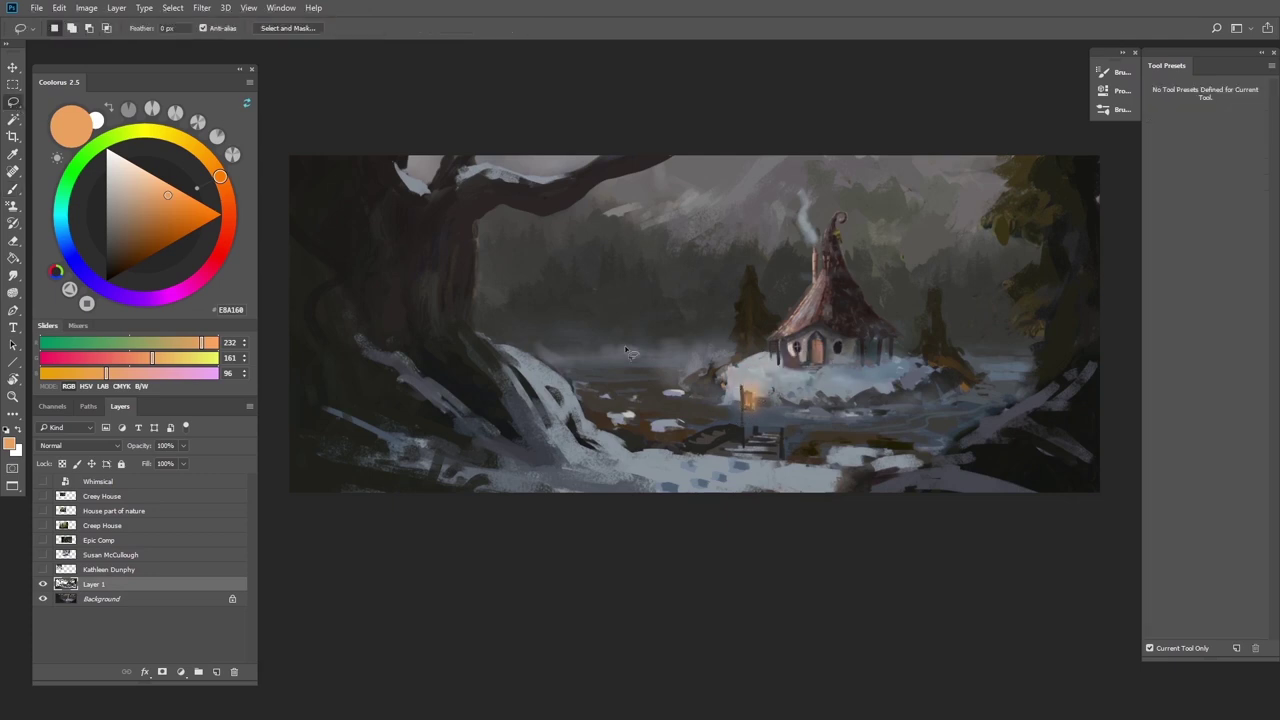
{"action": "mouse_move", "coordinate": [810, 410]}
{"action": "left_mouse_down"}
{"action": "mouse_move", "coordinate": [853, 408]}
{"action": "mouse_move", "coordinate": [799, 417]}
{"action": "mouse_move", "coordinate": [858, 406]}
{"action": "mouse_move", "coordinate": [848, 379]}
{"action": "mouse_move", "coordinate": [854, 409]}
{"action": "left_mouse_up"}
{"action": "key", "text": "shift"}
{"action": "left_click", "coordinate": [11, 189]}
{"action": "left_click", "coordinate": [771, 449], "text": "alt"}
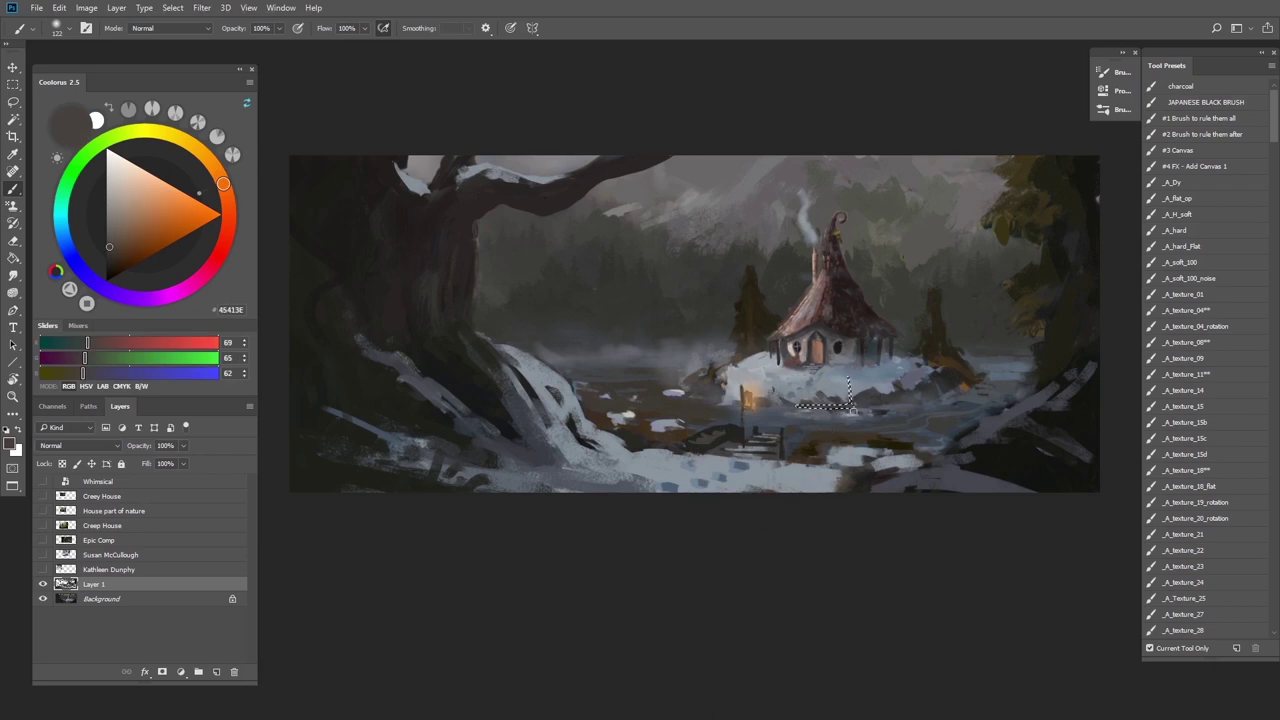
{"action": "left_click", "coordinate": [1182, 342]}
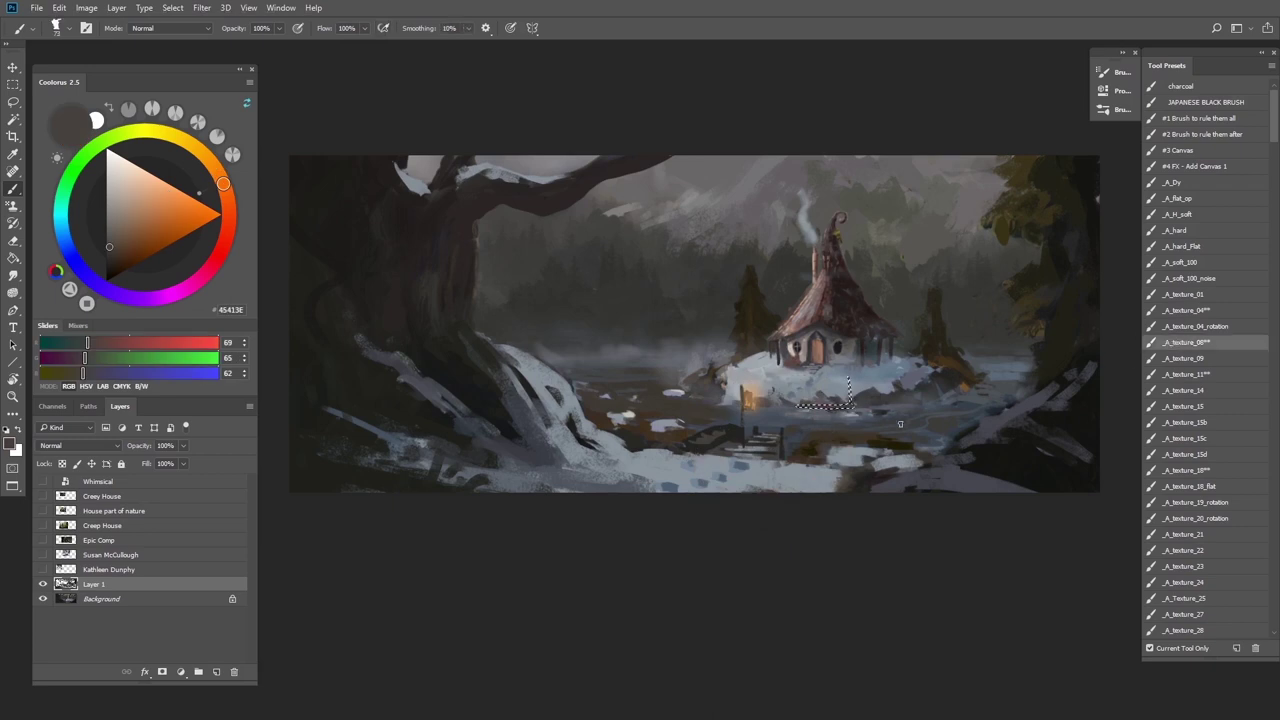
{"action": "left_click", "coordinate": [820, 422], "text": "alt"}
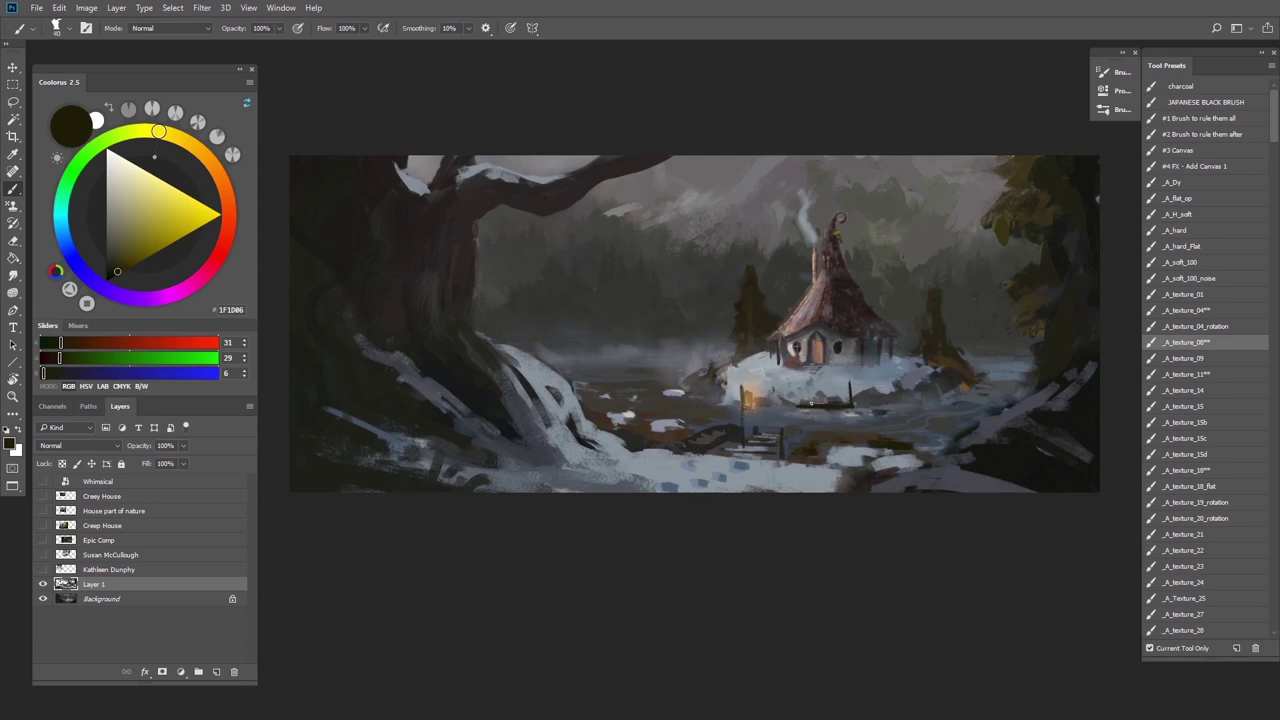
Refine the boat's edges and waterline with sampled water grey #575B65 and dark #1F1D06
{"action": "left_click", "coordinate": [835, 401], "text": "alt"}
{"action": "left_click", "coordinate": [799, 406], "text": "alt"}
{"action": "left_click", "coordinate": [800, 410], "text": "alt"}
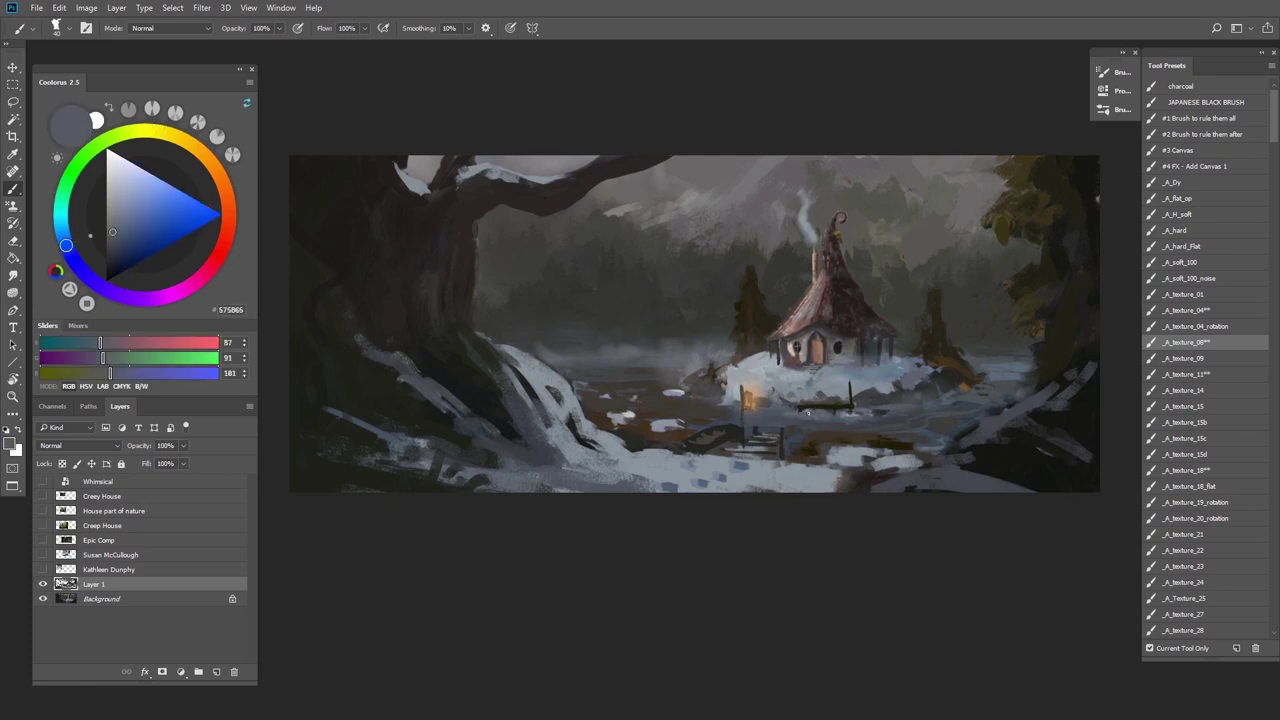
{"action": "left_click", "coordinate": [797, 406], "text": "alt"}
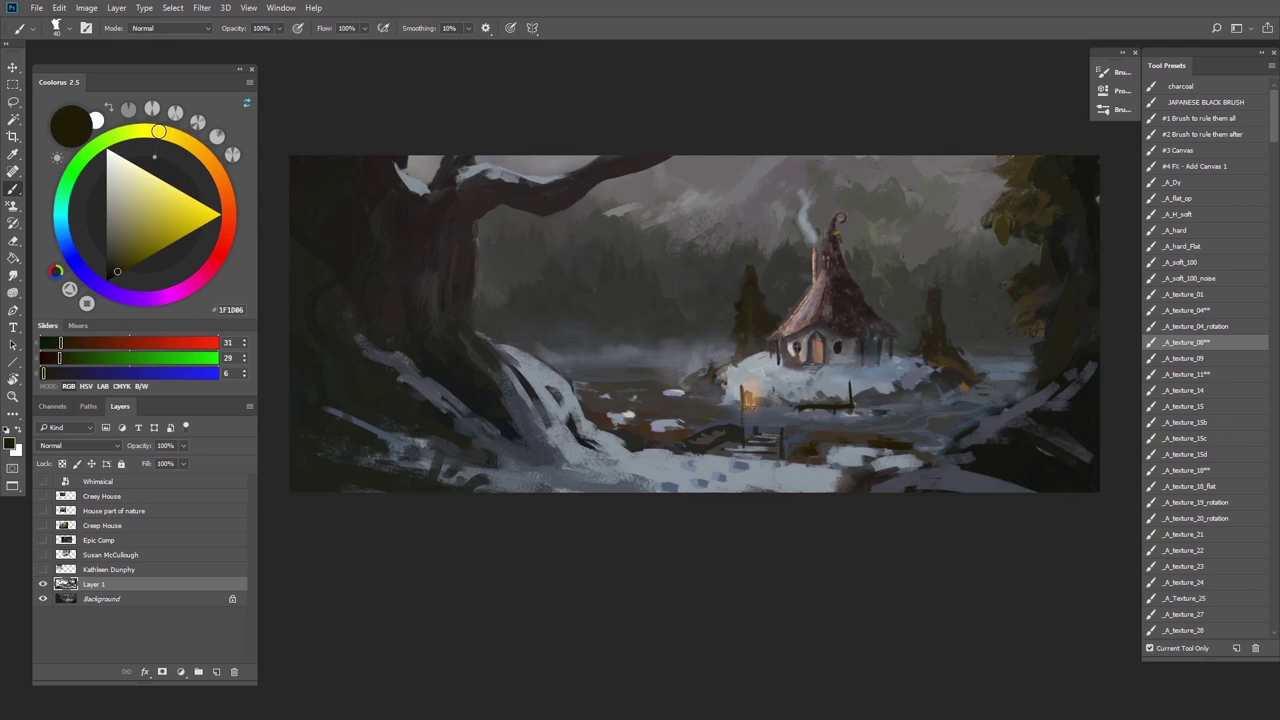
Add a small #EBA95B lantern light at the boat's upright end and shape a dark figure beside it with #1F1D06
{"action": "left_click", "coordinate": [750, 402], "text": "alt"}
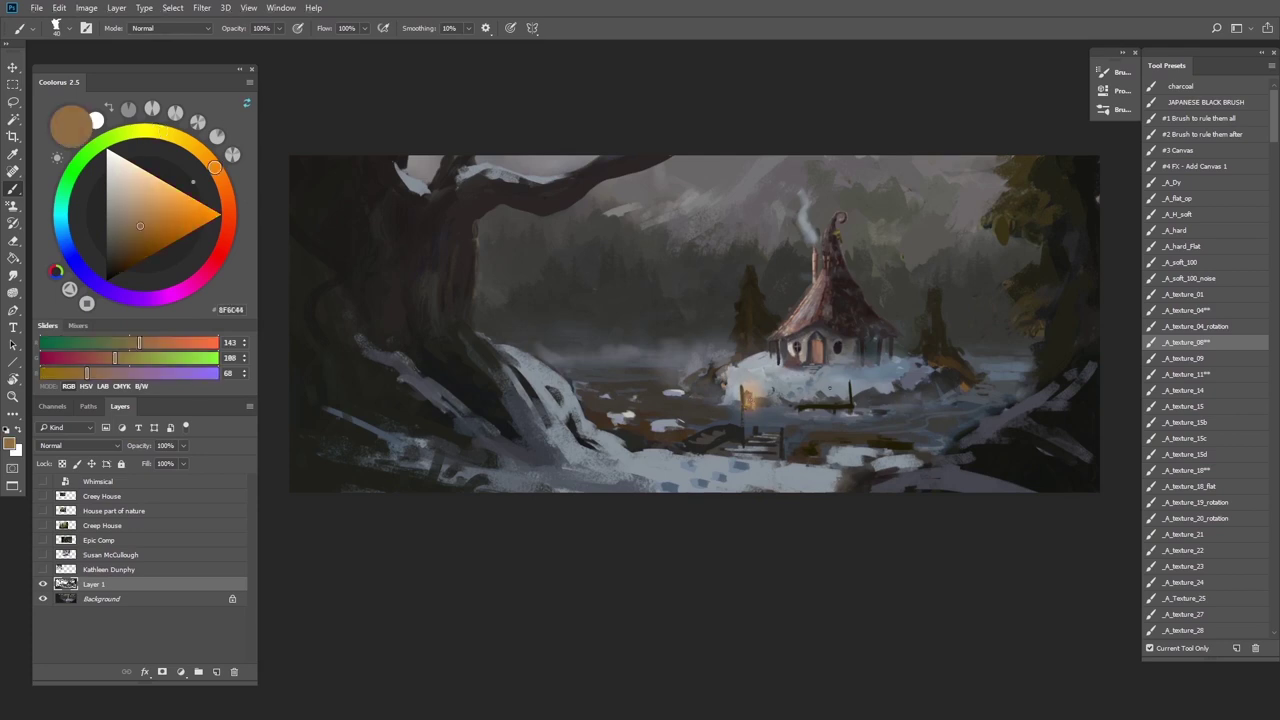
{"action": "left_click", "coordinate": [750, 396], "text": "alt"}
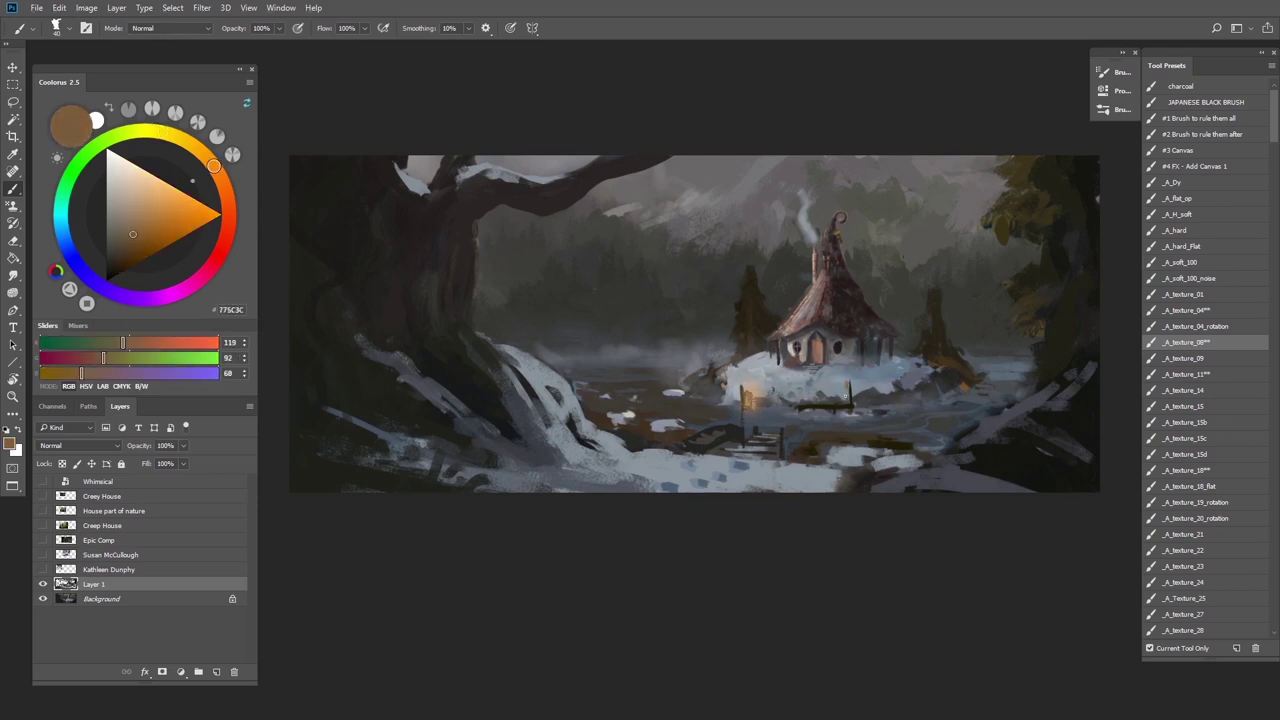
{"action": "left_click", "coordinate": [171, 195]}
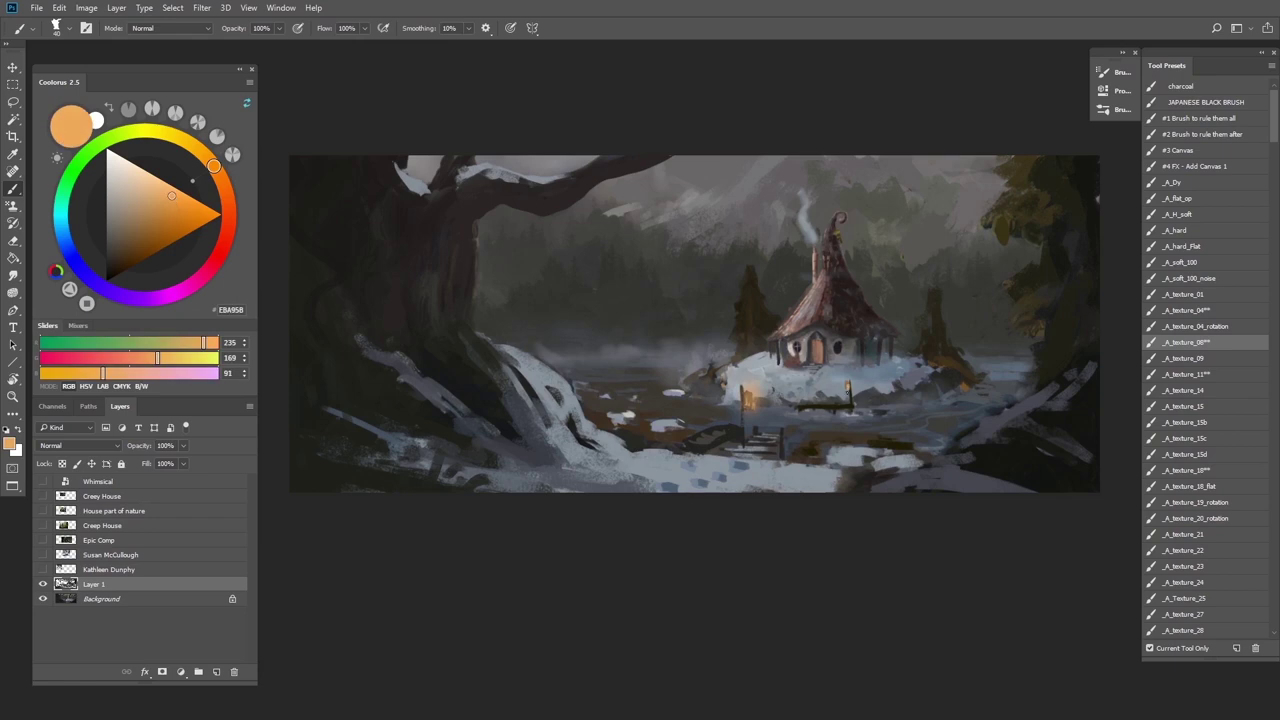
{"action": "left_click", "coordinate": [855, 387], "text": "alt"}
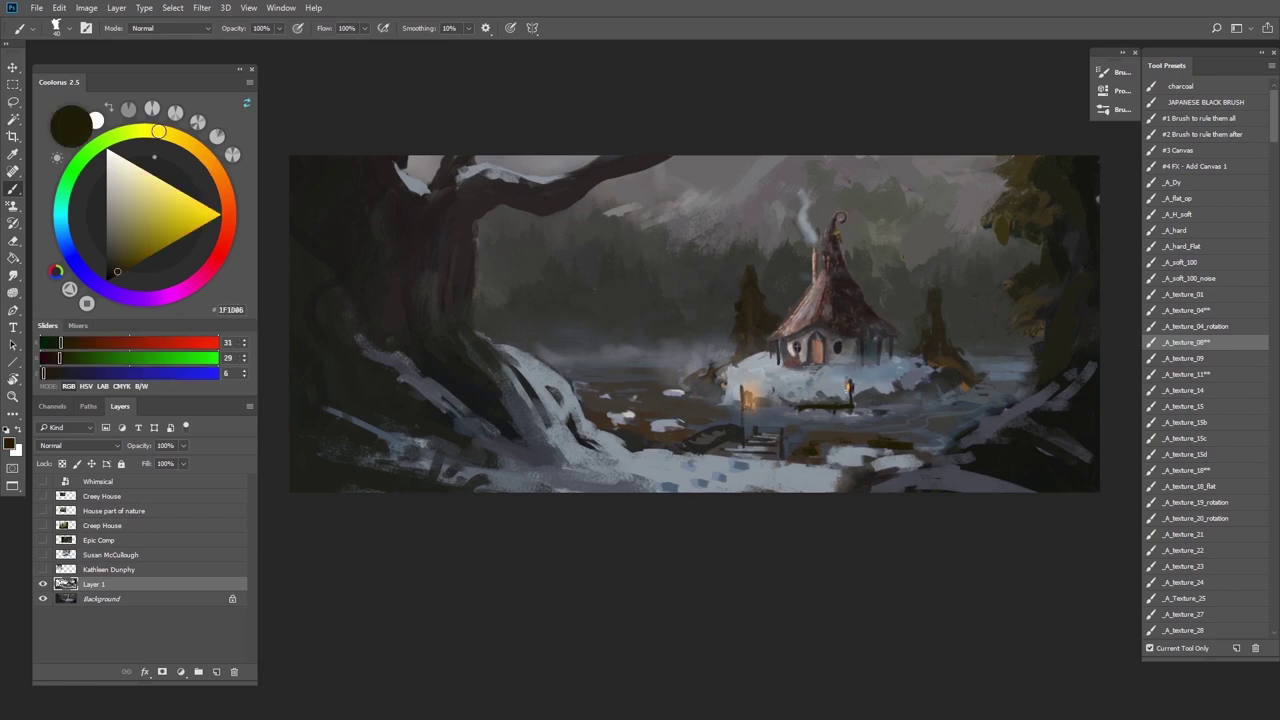
Clean up the background around the cottage roof's curled tip with sampled dark tones and grey #585752
{"action": "scroll", "coordinate": [790, 340], "scroll_direction": "down", "scroll_amount": 13}
{"action": "scroll", "coordinate": [862, 335], "scroll_direction": "up", "scroll_amount": 12}
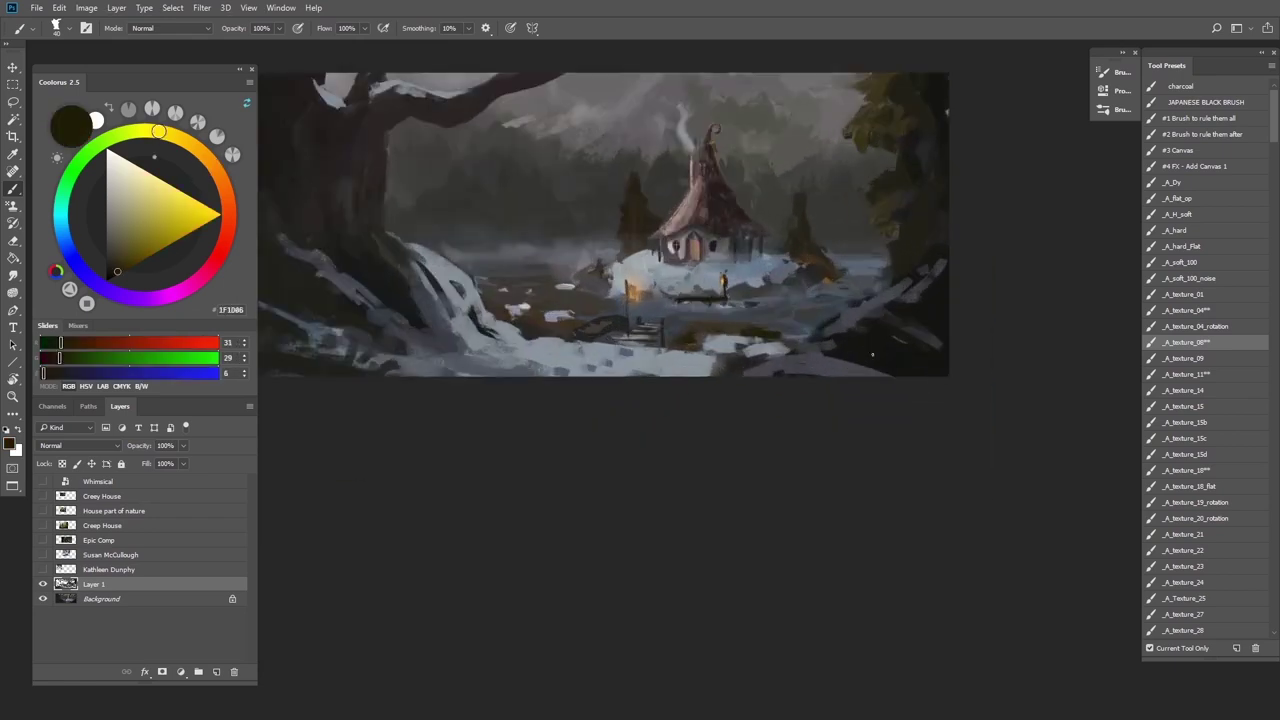
{"action": "scroll", "coordinate": [586, 386], "scroll_direction": "up", "scroll_amount": 1}
{"action": "left_click", "coordinate": [795, 242], "text": "alt"}
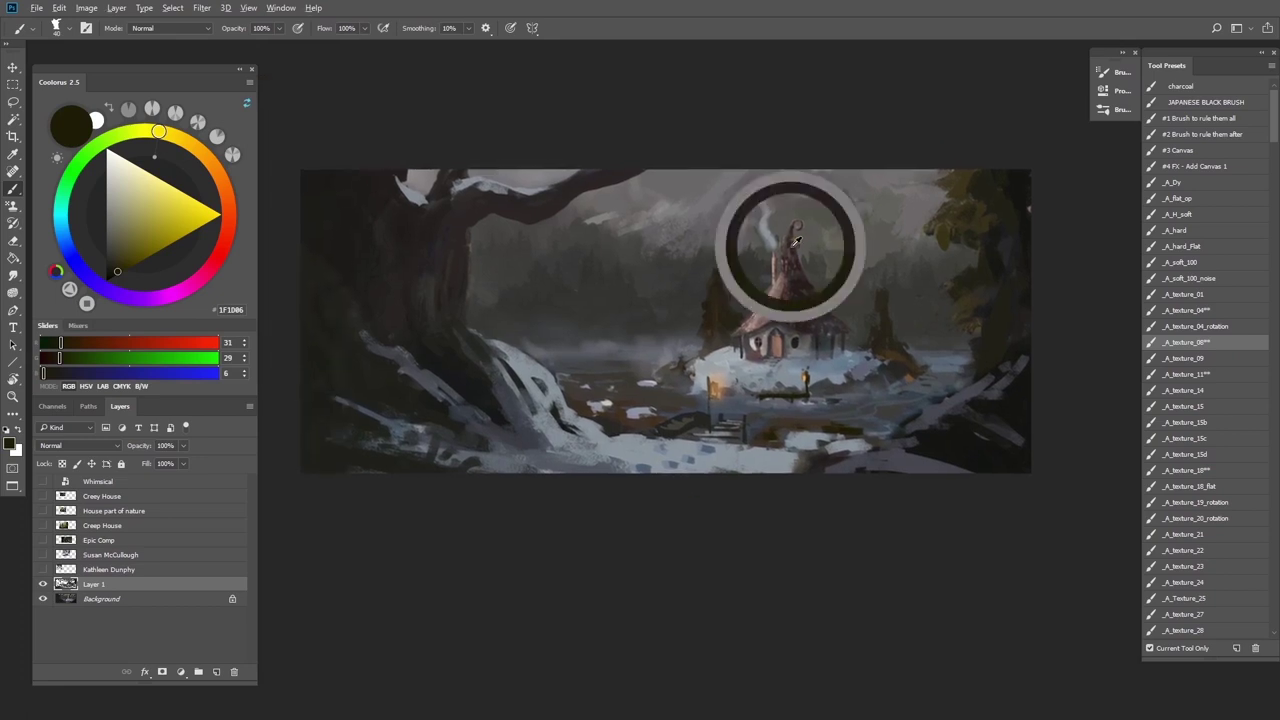
{"action": "left_click", "coordinate": [799, 241], "text": "alt"}
{"action": "left_click", "coordinate": [854, 258], "text": "alt"}
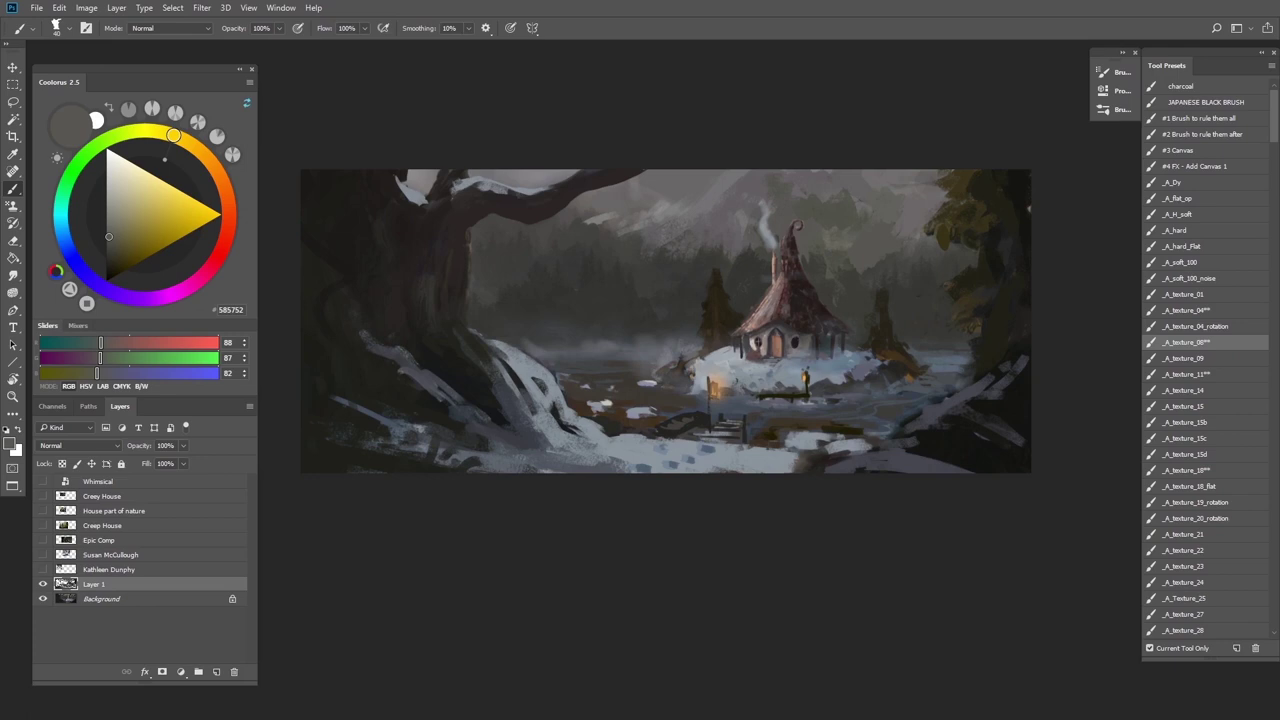
Refine the large tree's trunk edge and descending roots with dark tones sampled from the bark
{"action": "left_click", "coordinate": [470, 310], "text": "alt"}
{"action": "mouse_move", "coordinate": [490, 325]}
{"action": "left_mouse_down"}
{"action": "mouse_move", "coordinate": [545, 400]}
{"action": "mouse_move", "coordinate": [508, 460]}
{"action": "left_mouse_up"}
{"action": "left_click", "coordinate": [454, 326], "text": "alt"}
{"action": "left_click", "coordinate": [395, 317], "text": "alt"}
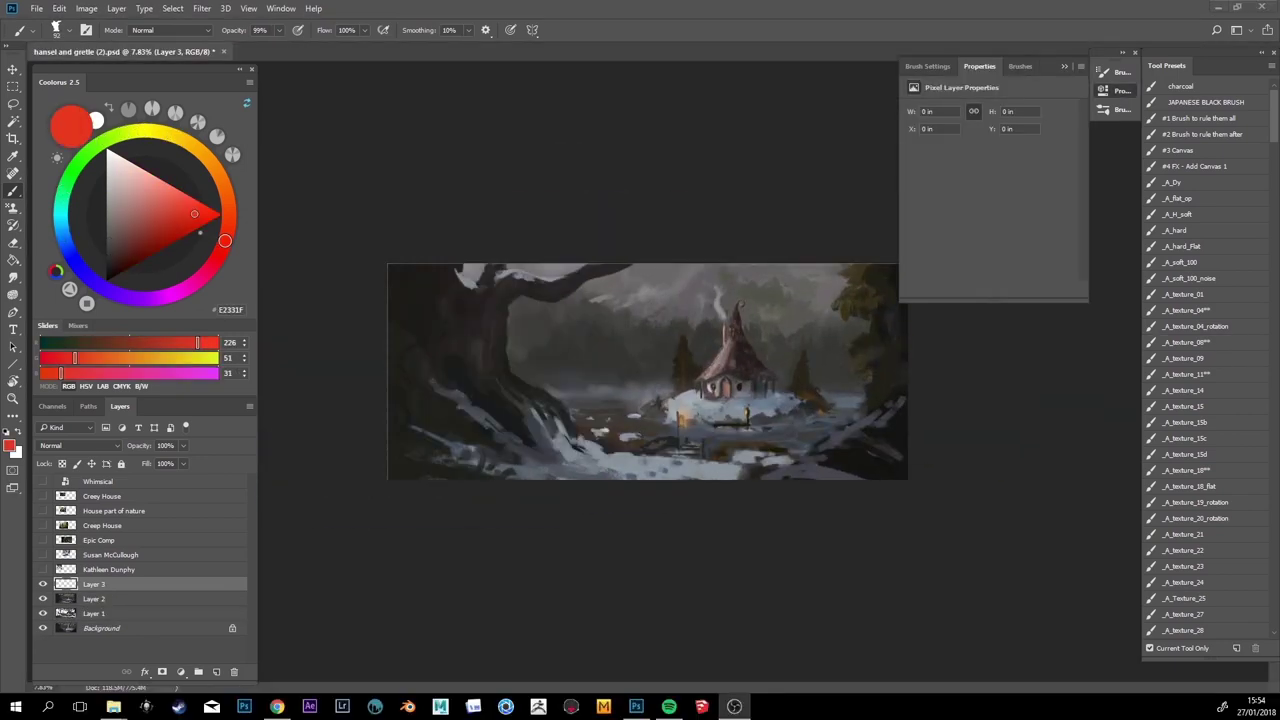
Draw a straight #E2331F horizon line across the whole painting at the cottage's base on Layer 3
{"action": "left_click", "coordinate": [14, 195]}
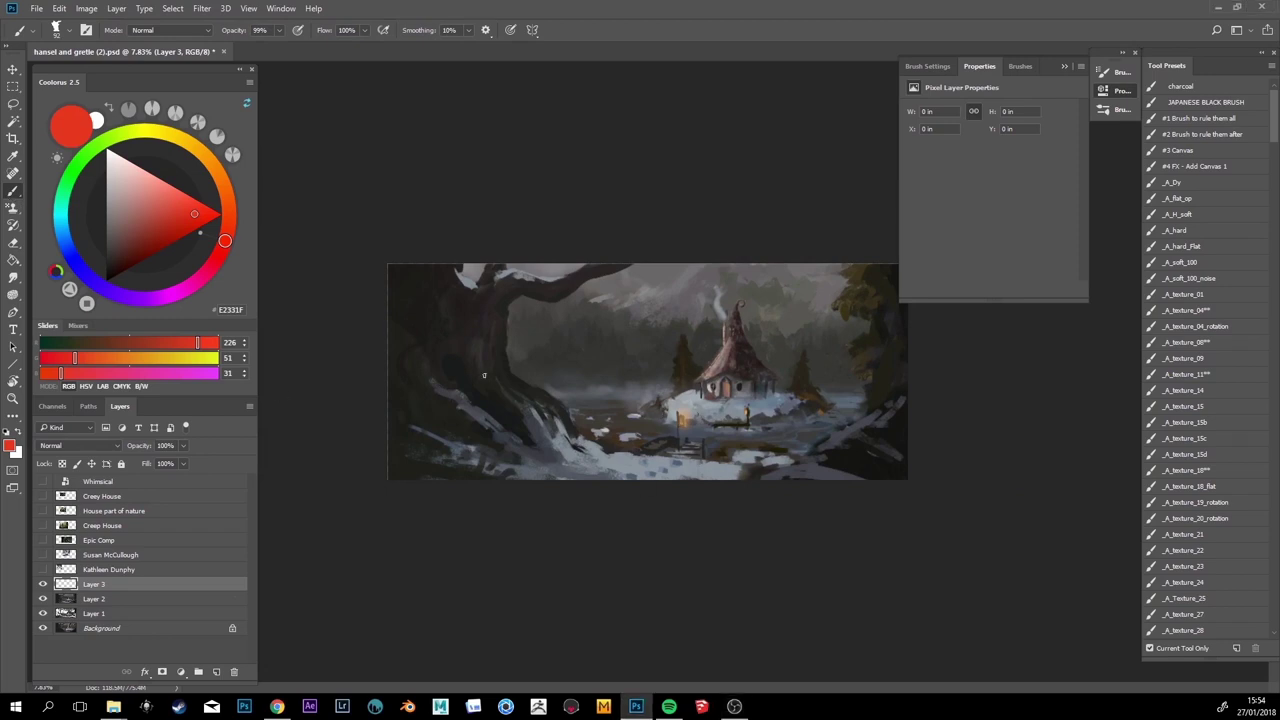
{"action": "scroll", "coordinate": [603, 372], "scroll_direction": "up", "scroll_amount": 2}
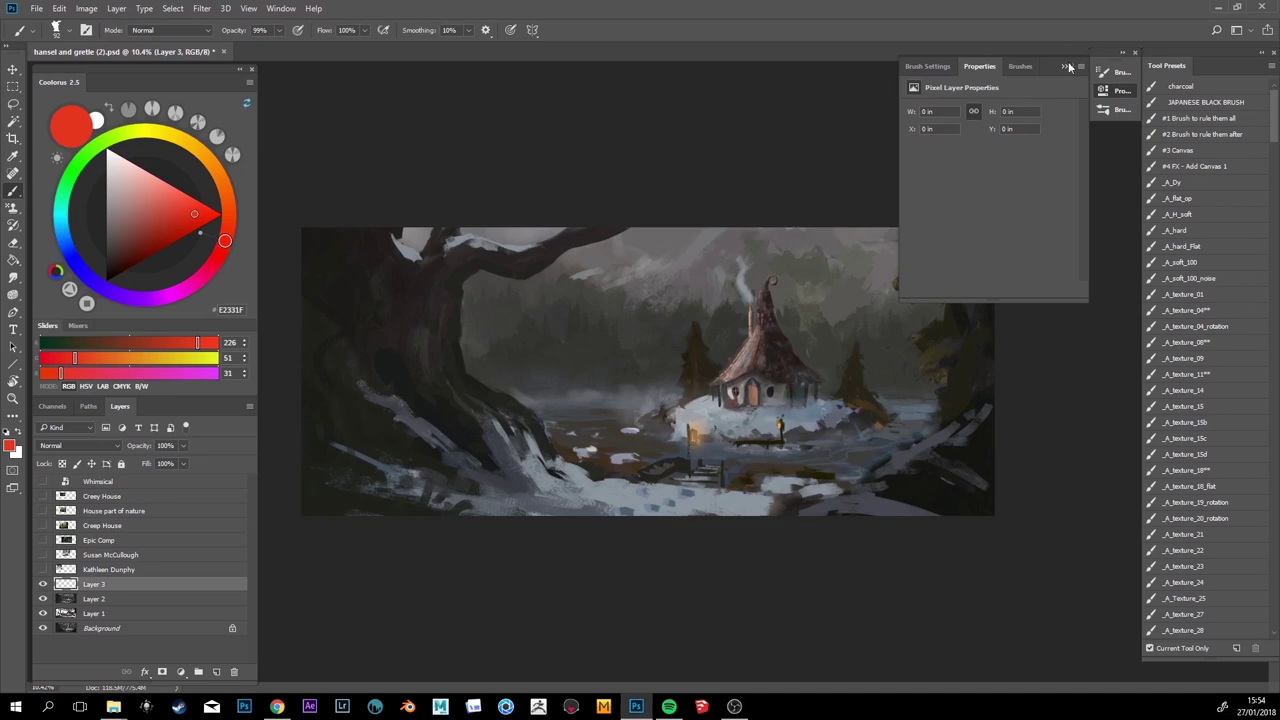
{"action": "left_click", "coordinate": [1065, 68]}
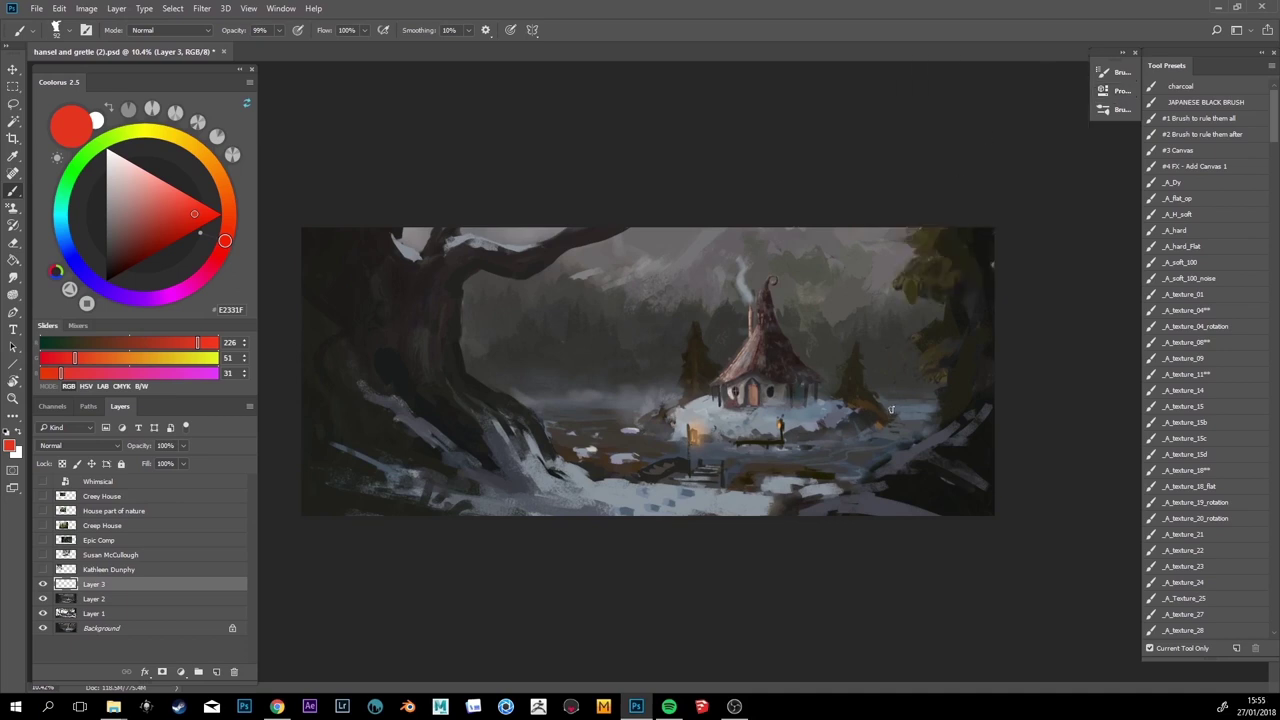
{"action": "left_click_drag", "start_coordinate": [890, 411], "coordinate": [885, 409]}
{"action": "mouse_move", "coordinate": [887, 397]}
{"action": "left_mouse_down"}
{"action": "mouse_move", "coordinate": [996, 397]}
{"action": "mouse_move", "coordinate": [337, 397]}
{"action": "mouse_move", "coordinate": [278, 421]}
{"action": "left_mouse_up"}
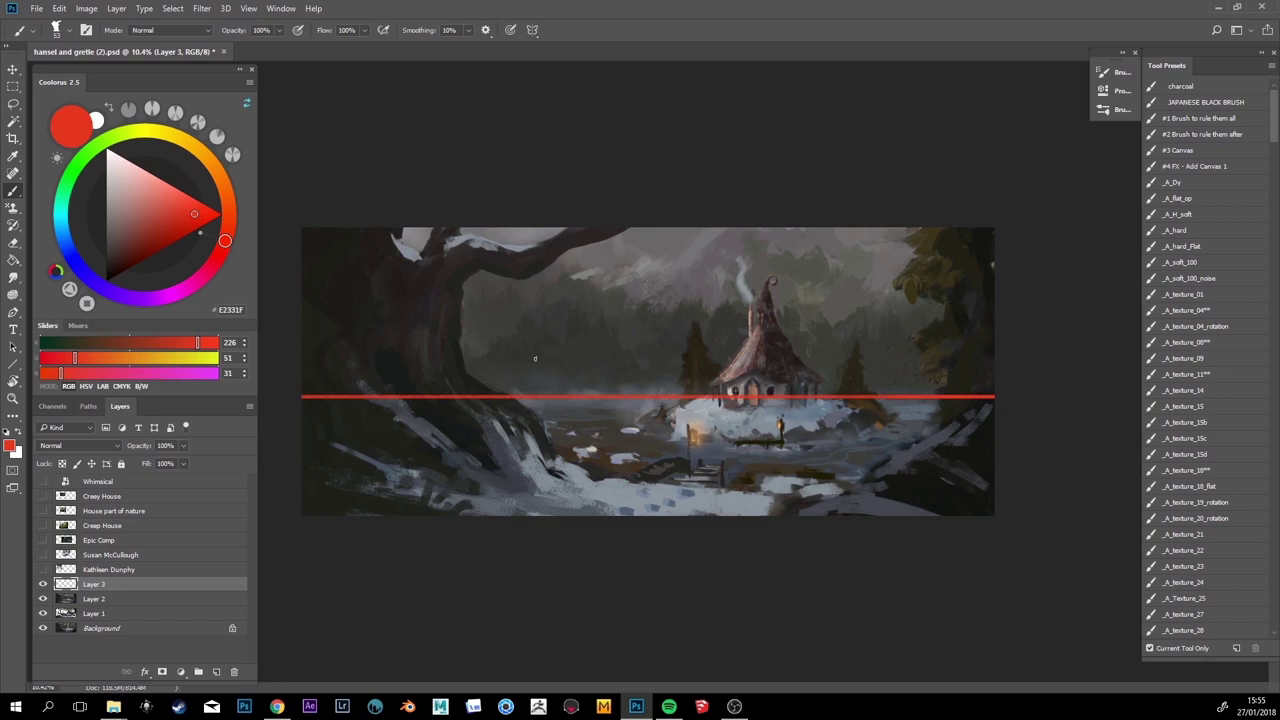
Draw red composition curves along the foreground snow, the large tree's silhouette and the opposite trees, sweeping towards the dock
{"action": "mouse_move", "coordinate": [303, 502]}
{"action": "left_mouse_down"}
{"action": "mouse_move", "coordinate": [580, 511]}
{"action": "mouse_move", "coordinate": [762, 418]}
{"action": "left_mouse_up"}
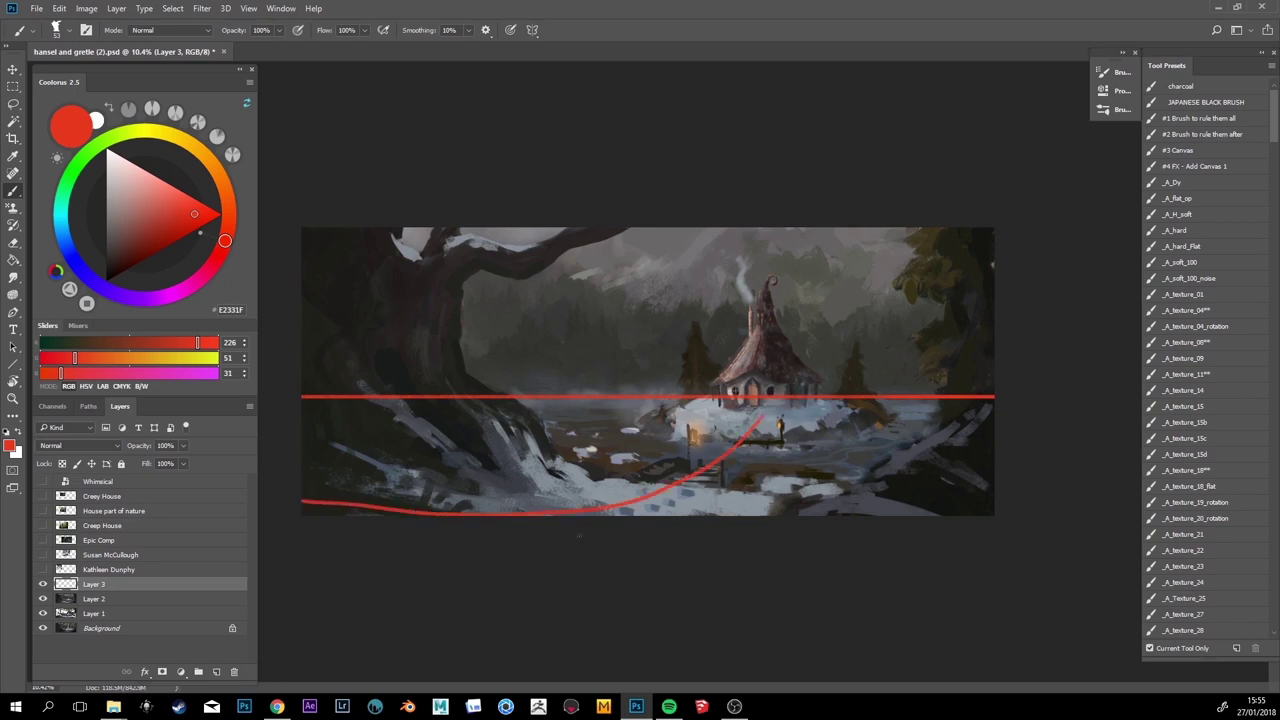
{"action": "mouse_move", "coordinate": [640, 230]}
{"action": "left_mouse_down"}
{"action": "mouse_move", "coordinate": [485, 281]}
{"action": "mouse_move", "coordinate": [467, 369]}
{"action": "mouse_move", "coordinate": [585, 478]}
{"action": "mouse_move", "coordinate": [755, 422]}
{"action": "left_mouse_up"}
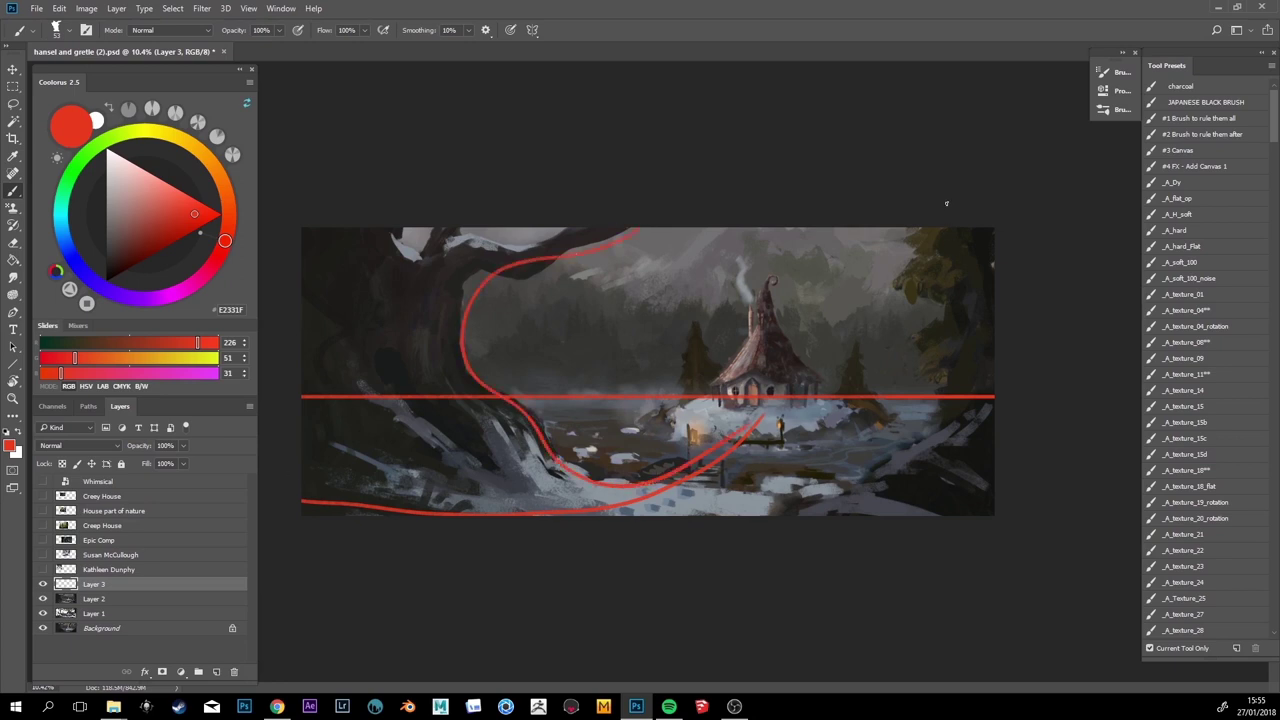
{"action": "mouse_move", "coordinate": [950, 228]}
{"action": "left_mouse_down"}
{"action": "mouse_move", "coordinate": [936, 396]}
{"action": "mouse_move", "coordinate": [770, 486]}
{"action": "left_mouse_up"}
{"action": "left_click_drag", "start_coordinate": [945, 516], "coordinate": [720, 470]}
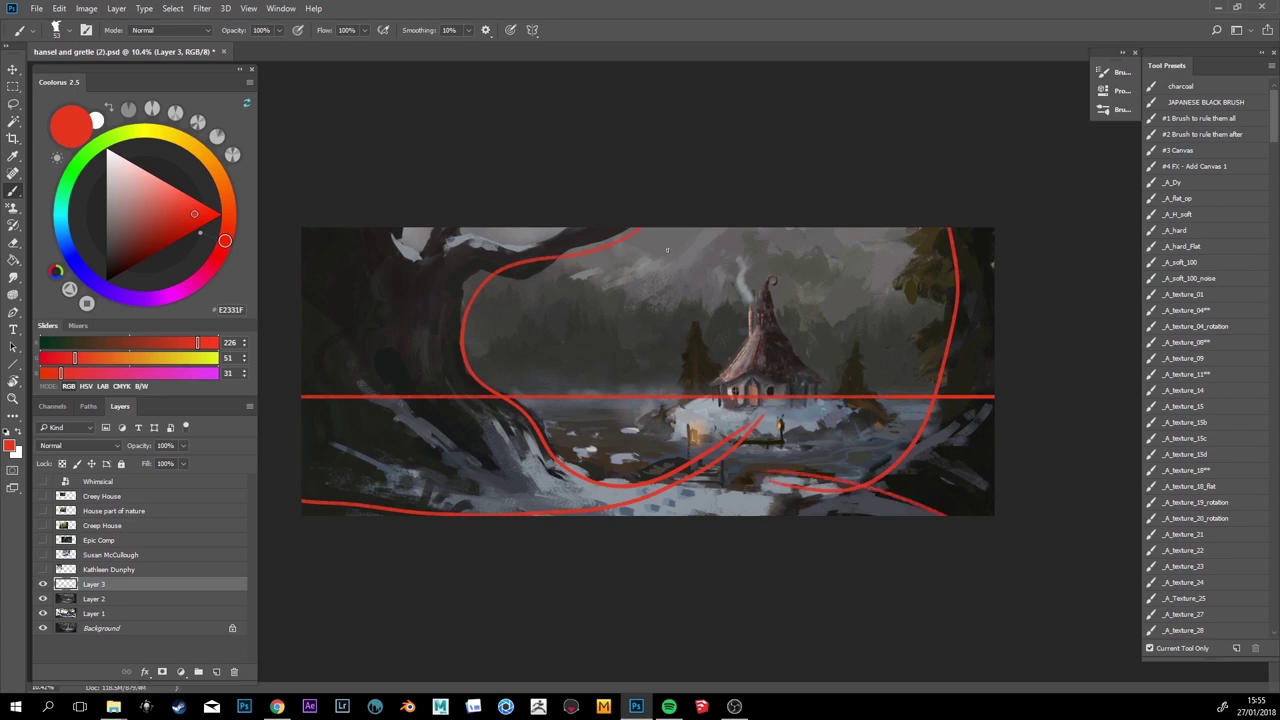
Add red rays fanning out from the top of the sky and directional lines with arrowheads aimed at the cottage
{"action": "left_click_drag", "start_coordinate": [676, 237], "coordinate": [774, 318]}
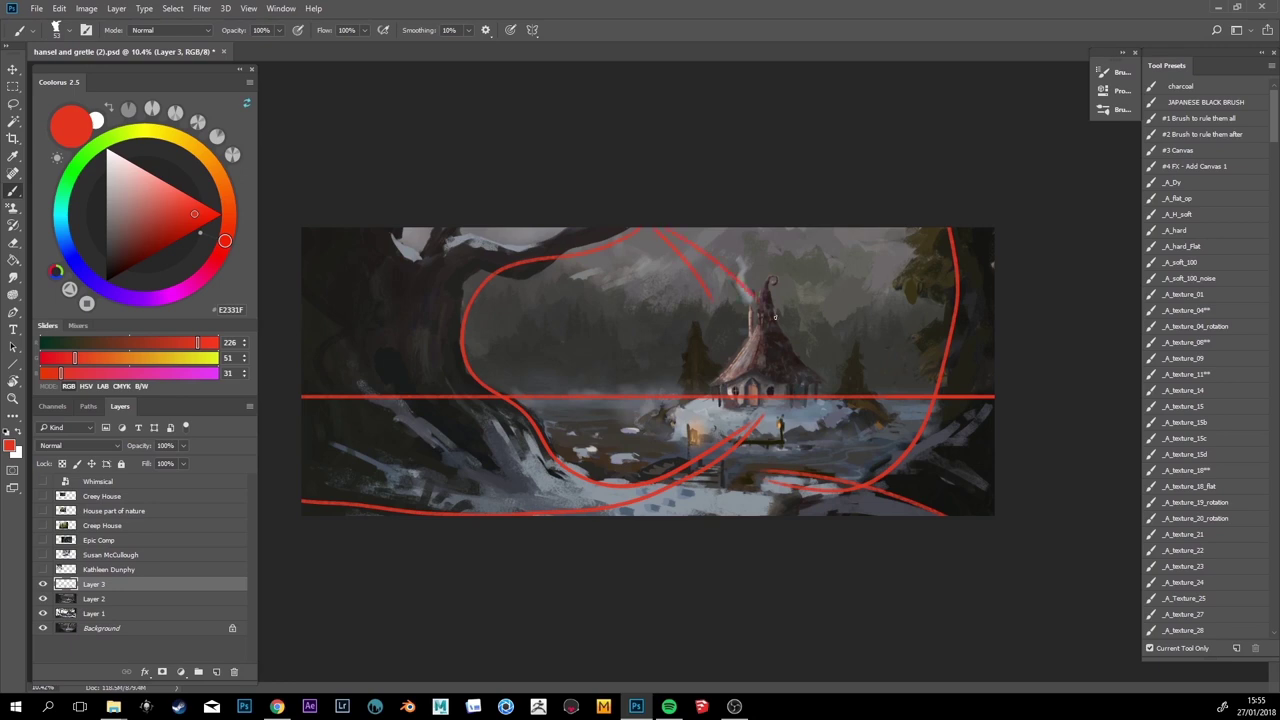
{"action": "left_click_drag", "start_coordinate": [722, 234], "coordinate": [888, 298]}
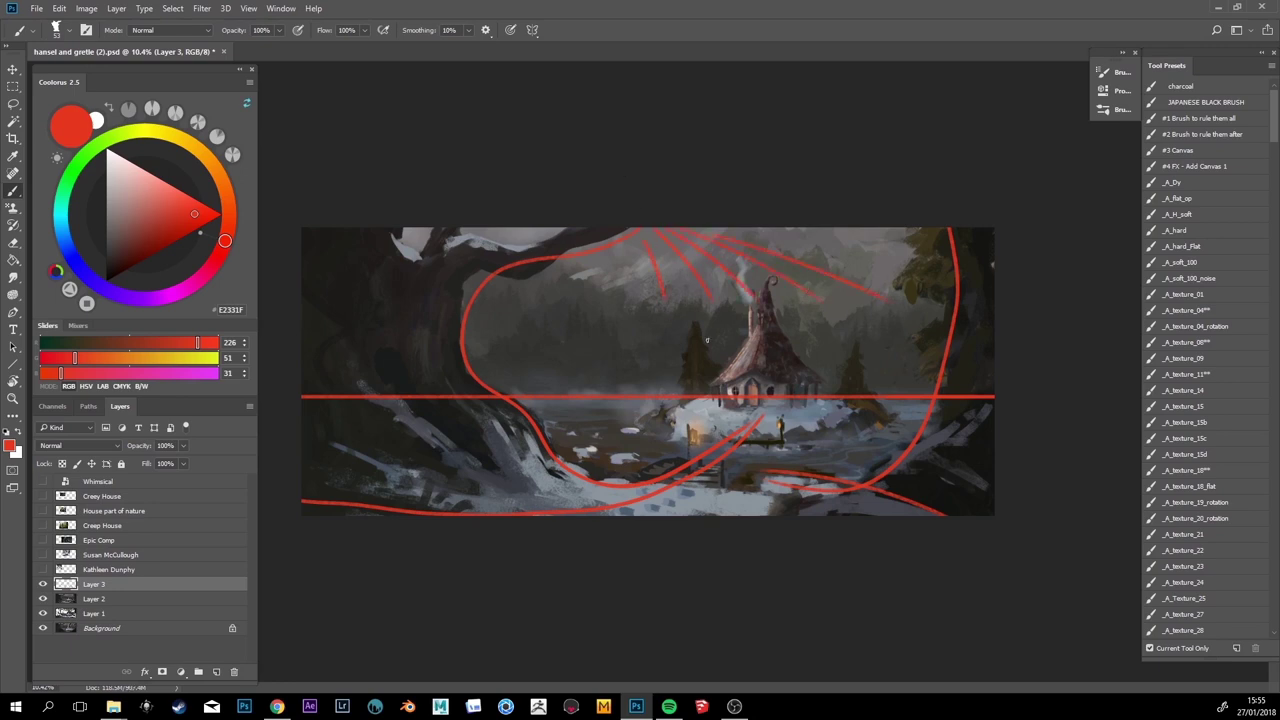
{"action": "left_click_drag", "start_coordinate": [563, 281], "coordinate": [716, 377]}
{"action": "left_click_drag", "start_coordinate": [689, 367], "coordinate": [716, 378]}
{"action": "left_click_drag", "start_coordinate": [896, 342], "coordinate": [805, 376]}
{"action": "left_click_drag", "start_coordinate": [806, 376], "coordinate": [821, 377]}
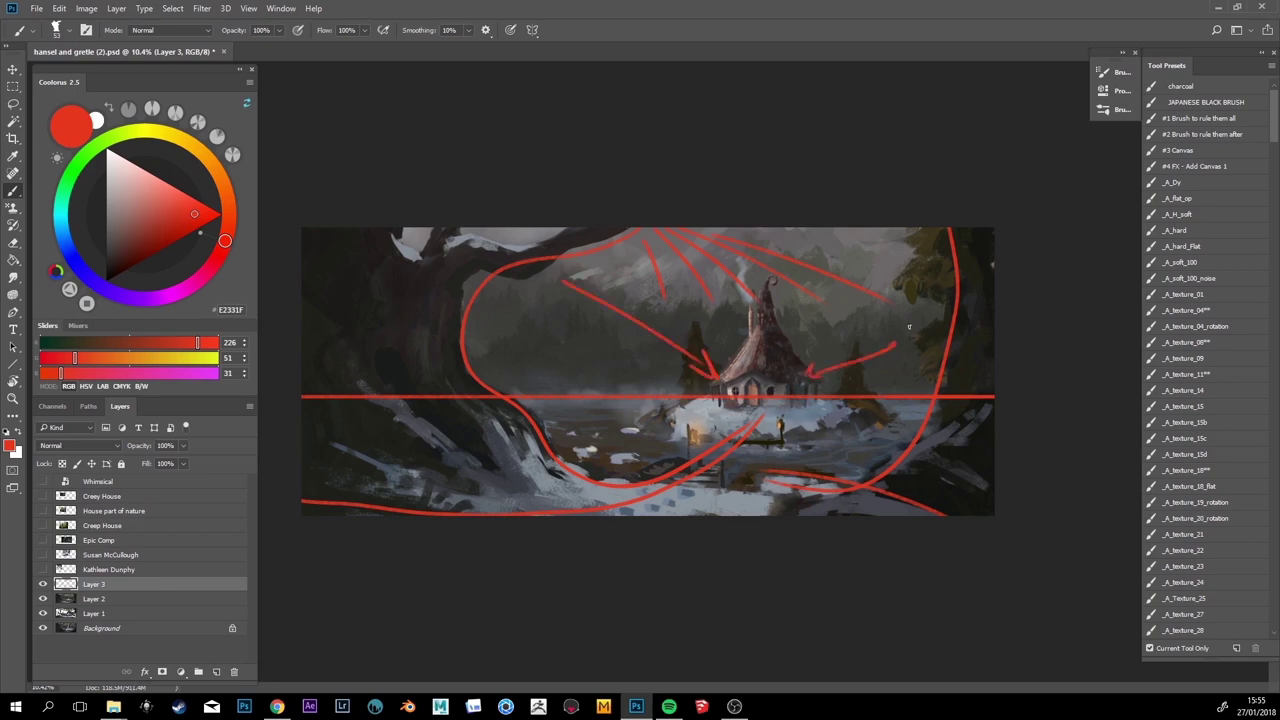
{"action": "mouse_move", "coordinate": [935, 303]}
{"action": "left_mouse_down"}
{"action": "mouse_move", "coordinate": [839, 342]}
{"action": "mouse_move", "coordinate": [889, 323]}
{"action": "left_mouse_up"}
Mark small upright #27272A strokes on the riverbanks on Layer 3, and hide that layer
{"action": "left_click", "coordinate": [910, 462], "text": "alt"}
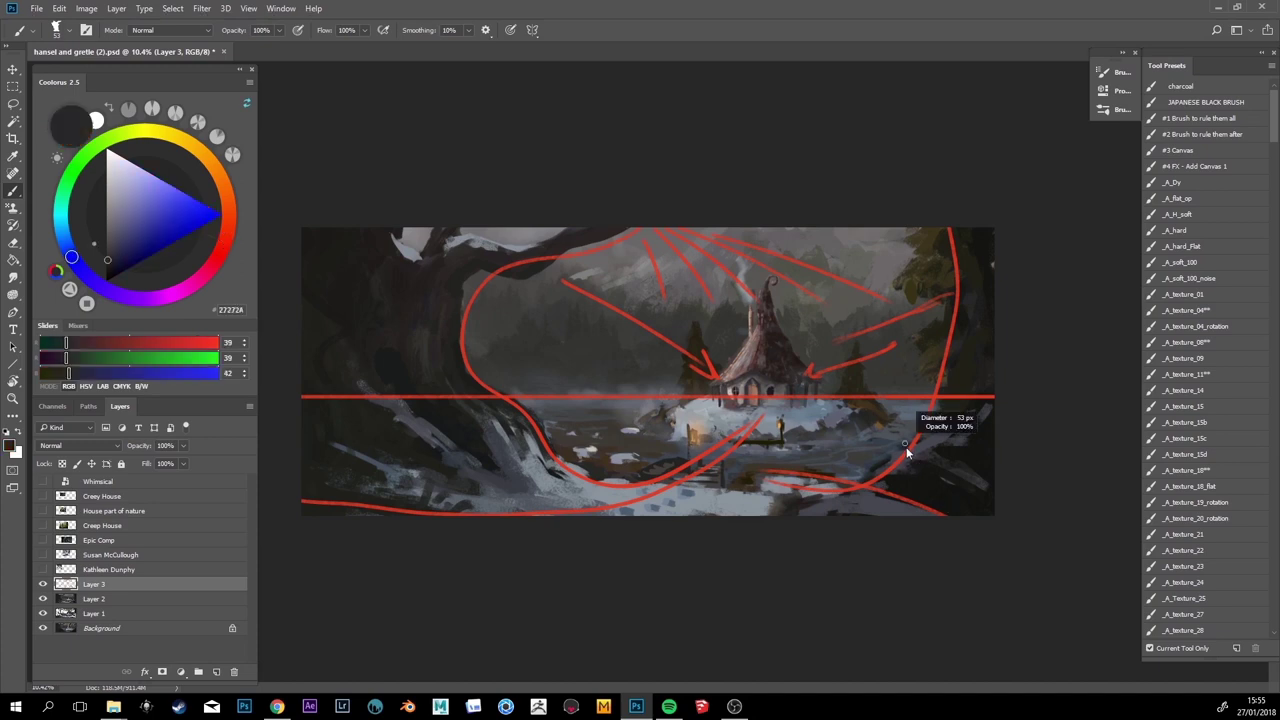
{"action": "left_click_drag", "start_coordinate": [916, 436], "coordinate": [912, 406]}
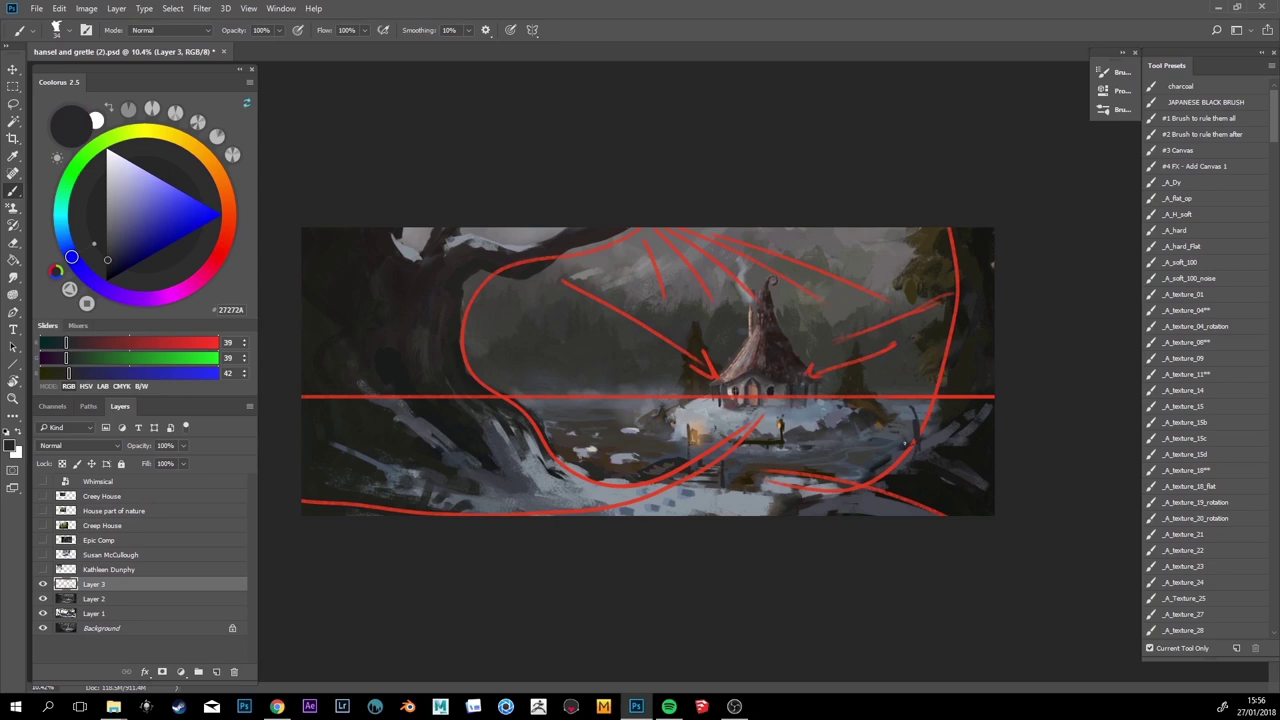
{"action": "left_click_drag", "start_coordinate": [550, 440], "coordinate": [550, 416]}
{"action": "left_click_drag", "start_coordinate": [769, 413], "coordinate": [782, 414]}
{"action": "left_click", "coordinate": [43, 585]}
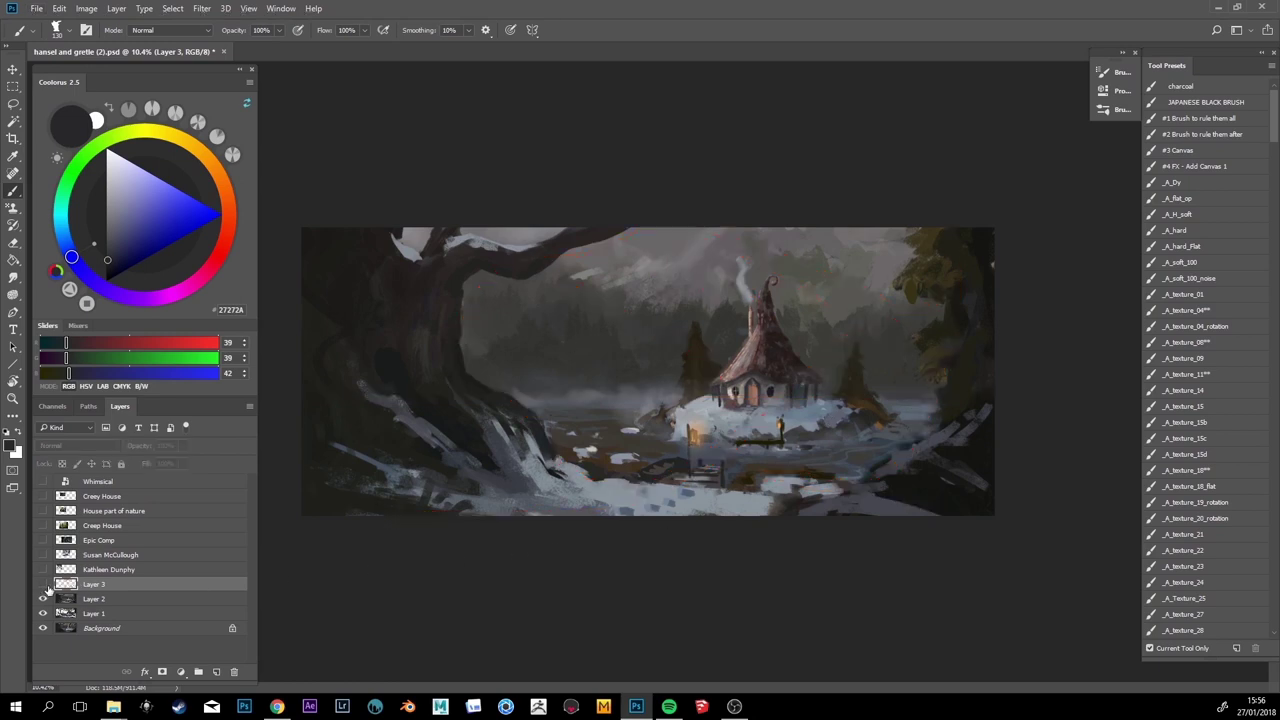
Add a Threshold adjustment above Layer 2, lower its level to compare light and dark masses, and hide it
{"action": "left_click", "coordinate": [181, 673]}
{"action": "left_click", "coordinate": [100, 604]}
{"action": "left_click", "coordinate": [100, 604]}
{"action": "left_click", "coordinate": [182, 673]}
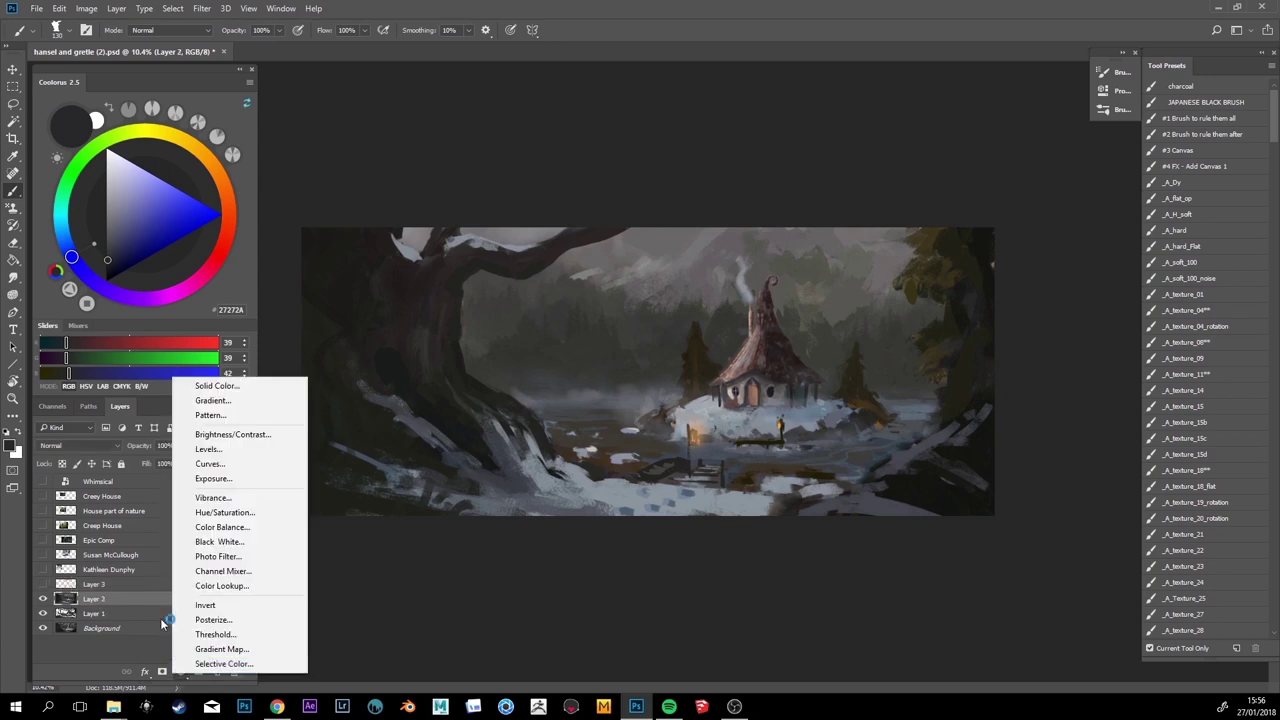
{"action": "left_click", "coordinate": [213, 635]}
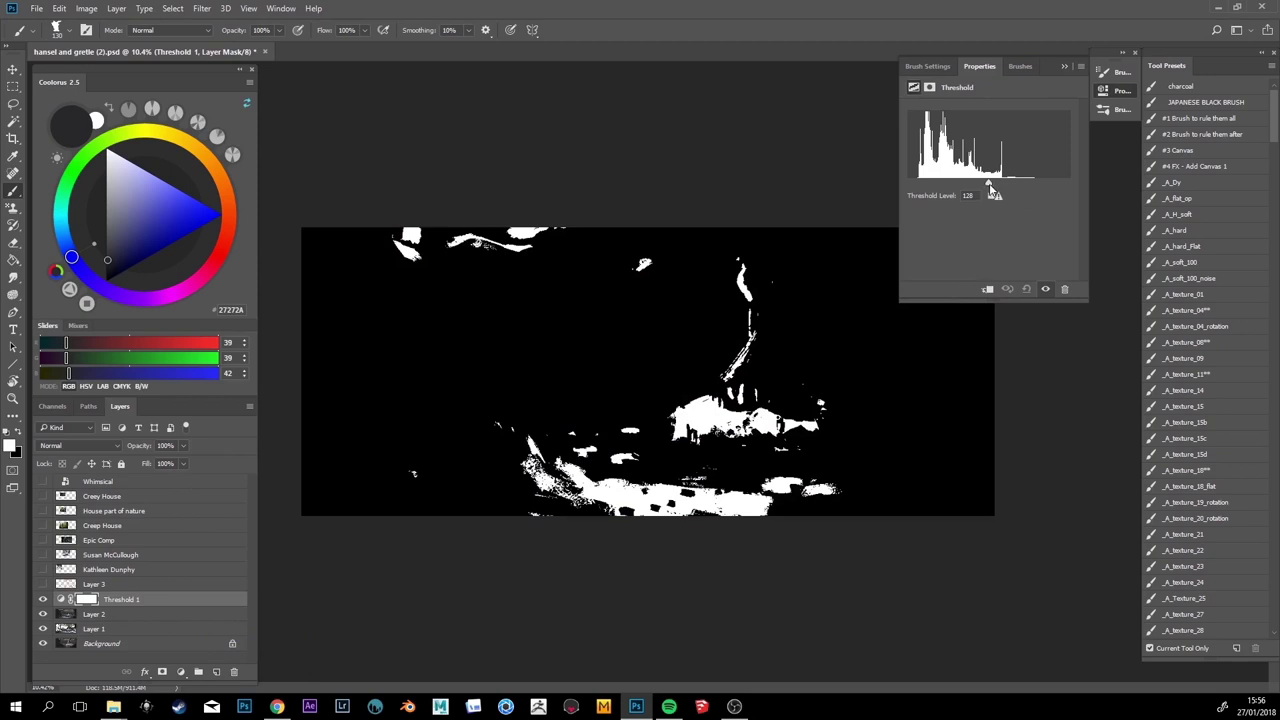
{"action": "left_click_drag", "start_coordinate": [990, 190], "coordinate": [967, 188]}
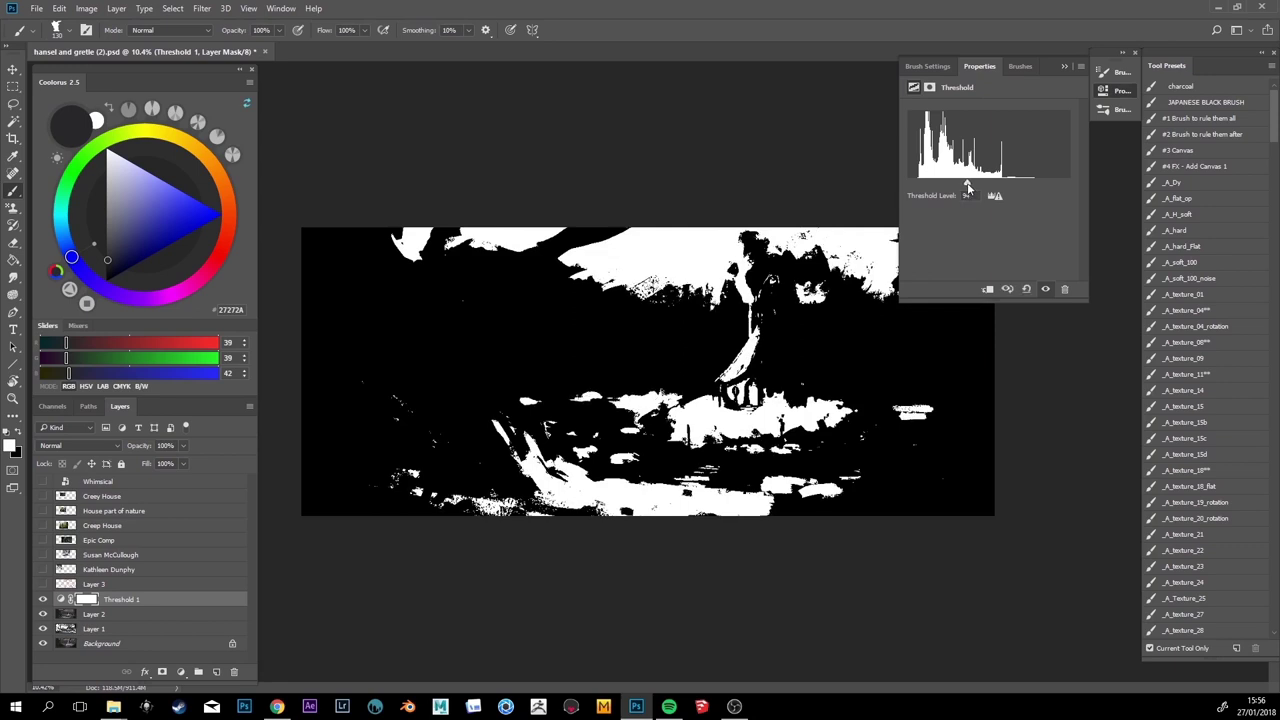
{"action": "left_click", "coordinate": [1064, 68]}
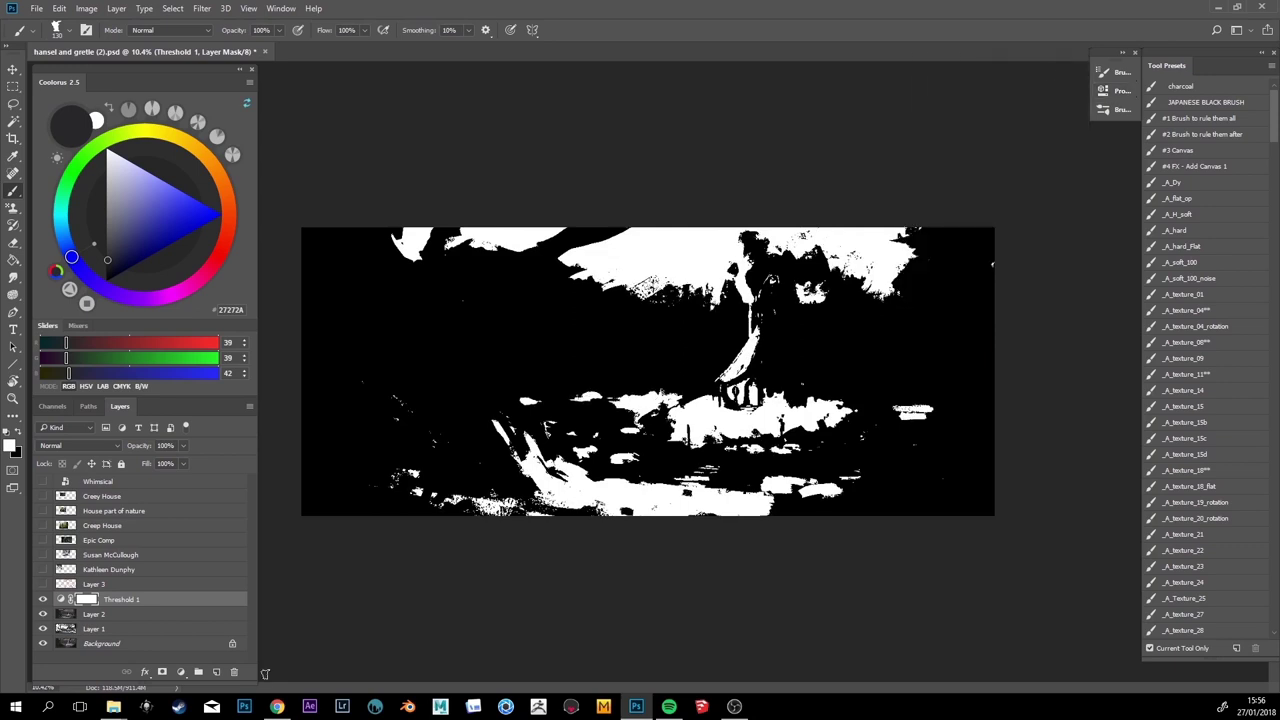
{"action": "left_click", "coordinate": [42, 599]}
{"action": "key", "text": "x"}
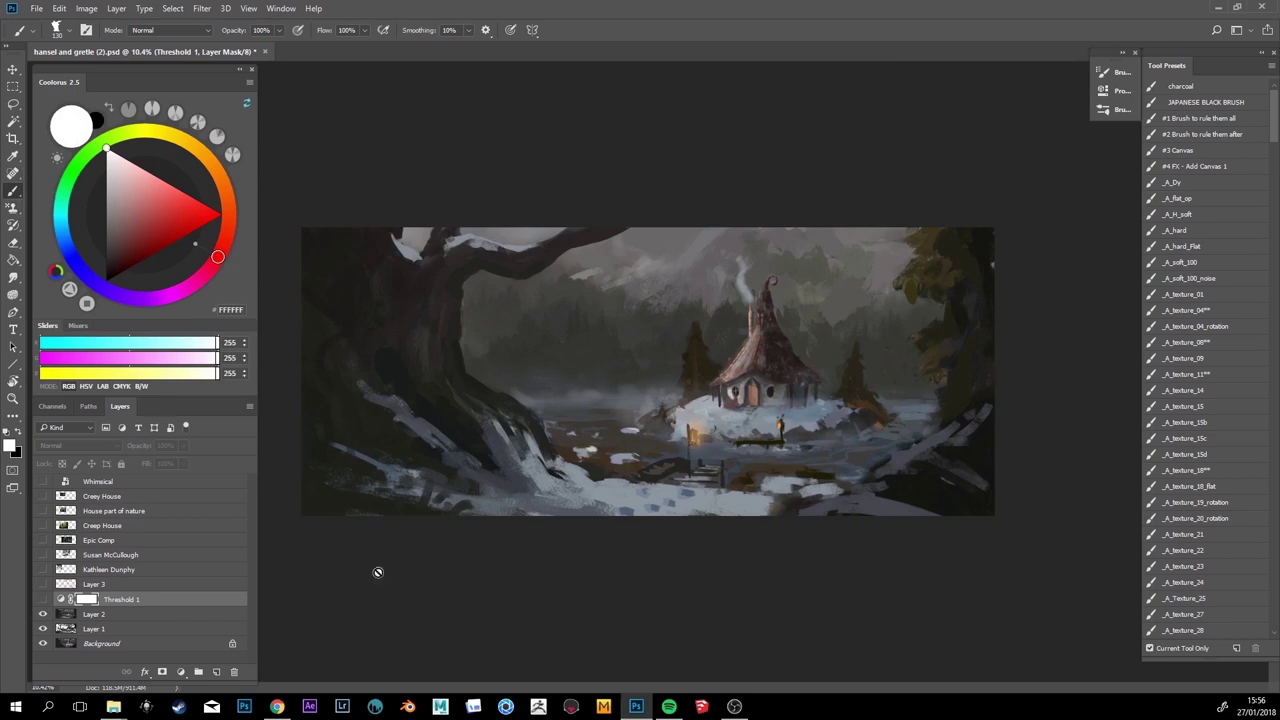
Extend the foreground snow below the large tree's roots on Layer 2 with sampled snow greys
{"action": "left_click", "coordinate": [110, 617]}
{"action": "left_click", "coordinate": [615, 491], "text": "alt"}
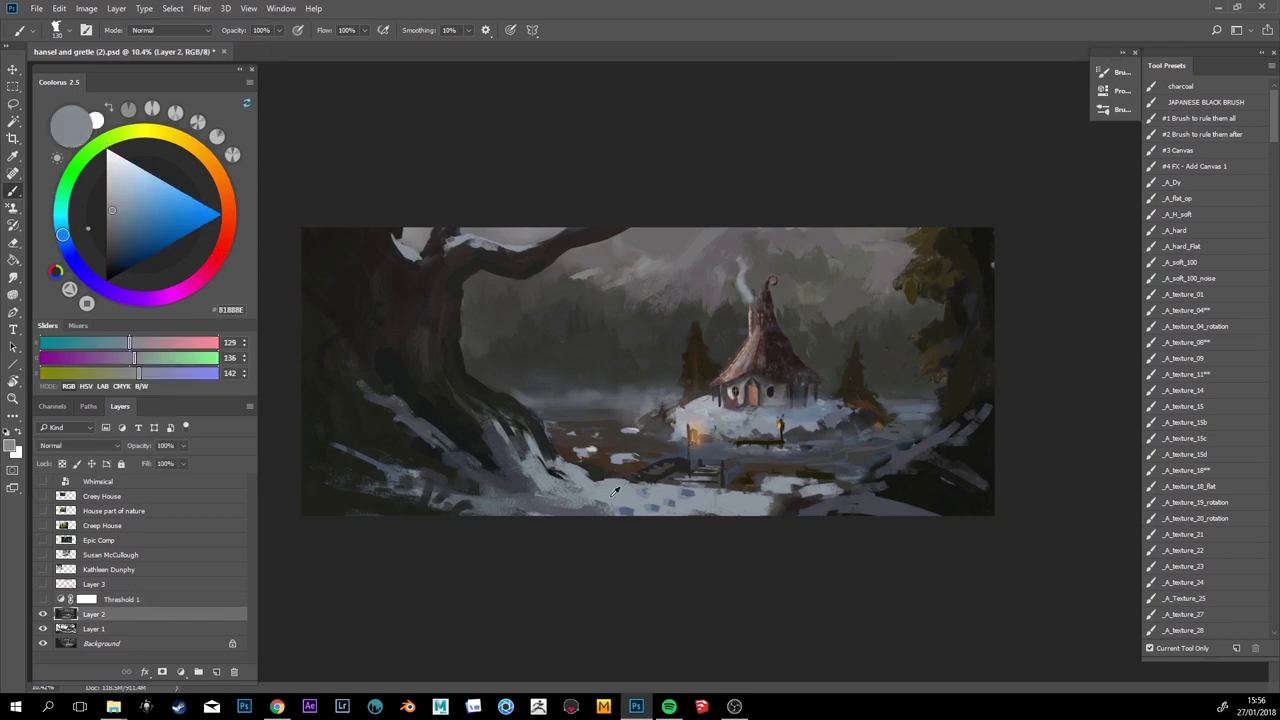
{"action": "mouse_move", "coordinate": [398, 519]}
{"action": "left_mouse_down"}
{"action": "mouse_move", "coordinate": [546, 505]}
{"action": "mouse_move", "coordinate": [438, 504]}
{"action": "mouse_move", "coordinate": [557, 505]}
{"action": "mouse_move", "coordinate": [366, 499]}
{"action": "mouse_move", "coordinate": [557, 505]}
{"action": "mouse_move", "coordinate": [387, 481]}
{"action": "mouse_move", "coordinate": [335, 495]}
{"action": "mouse_move", "coordinate": [608, 496]}
{"action": "mouse_move", "coordinate": [568, 491]}
{"action": "left_mouse_up"}
{"action": "left_click", "coordinate": [505, 494], "text": "alt"}
{"action": "left_click", "coordinate": [636, 503], "text": "alt"}
{"action": "left_click", "coordinate": [618, 486], "text": "alt"}
{"action": "left_click", "coordinate": [381, 485], "text": "alt"}
{"action": "left_click", "coordinate": [457, 505], "text": "alt"}
Paint diagonal #8A8A8A light streaks across the mountain sky behind the chimney smoke
{"action": "left_click", "coordinate": [106, 208]}
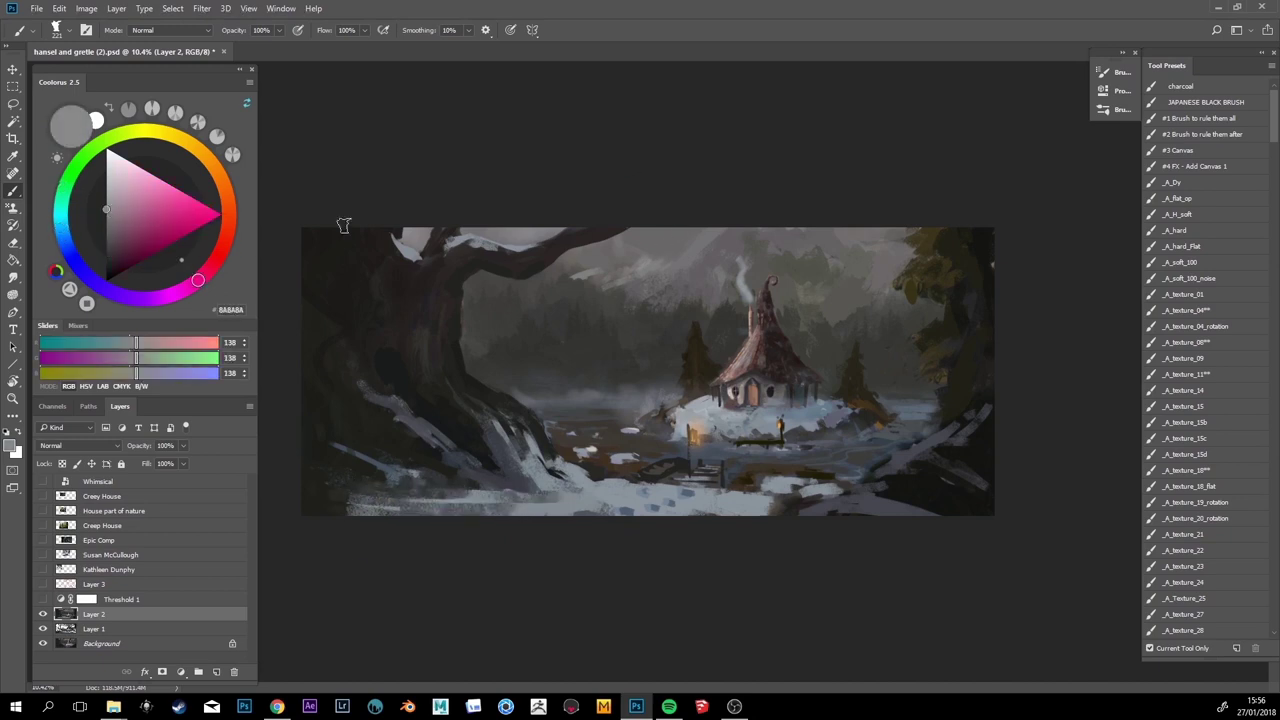
{"action": "mouse_move", "coordinate": [687, 247]}
{"action": "left_mouse_down"}
{"action": "mouse_move", "coordinate": [711, 294]}
{"action": "mouse_move", "coordinate": [724, 280]}
{"action": "mouse_move", "coordinate": [790, 291]}
{"action": "left_mouse_up"}
{"action": "right_click", "coordinate": [724, 258], "text": "alt"}
{"action": "left_click_drag", "start_coordinate": [725, 231], "coordinate": [830, 295]}
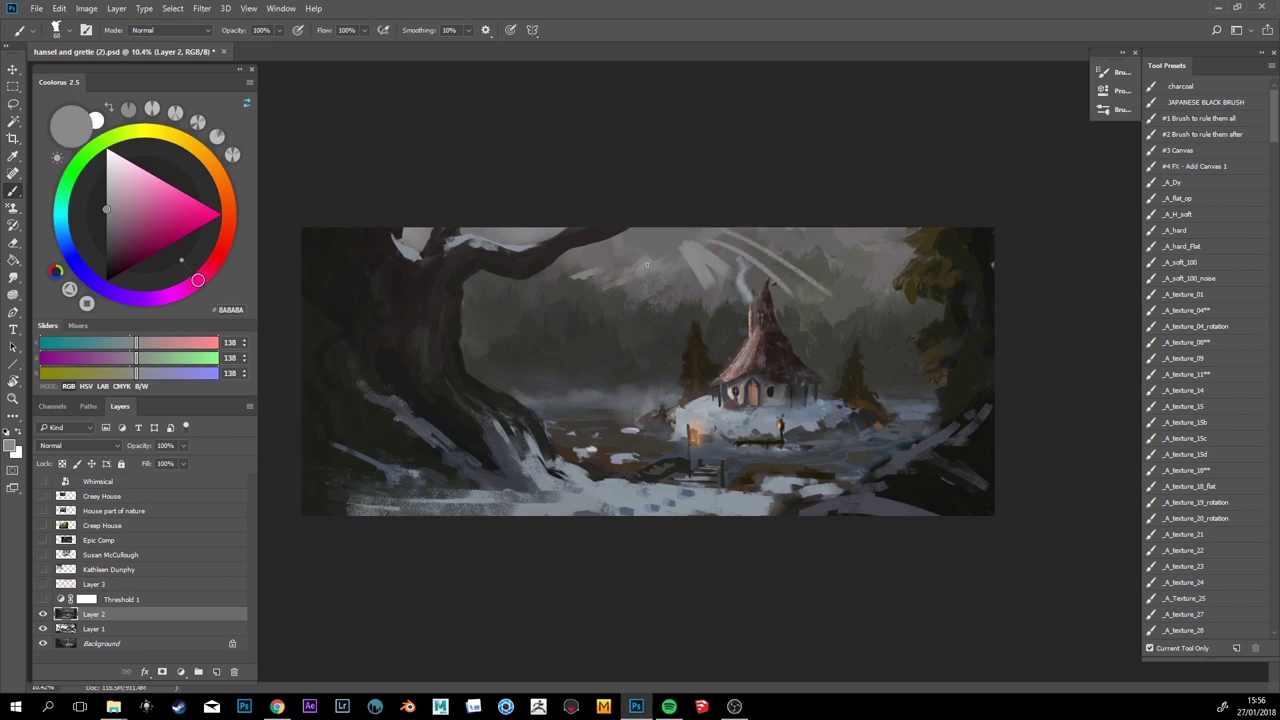
Cut back the light streaks and reshape the mountain slope with sampled greys, including #646263
{"action": "left_click", "coordinate": [700, 255], "text": "alt"}
{"action": "left_click", "coordinate": [730, 266], "text": "alt"}
{"action": "mouse_move", "coordinate": [730, 266]}
{"action": "left_mouse_down"}
{"action": "mouse_move", "coordinate": [688, 290]}
{"action": "mouse_move", "coordinate": [657, 283]}
{"action": "left_mouse_up"}
{"action": "left_click", "coordinate": [785, 242], "text": "alt"}
{"action": "left_click_drag", "start_coordinate": [733, 236], "coordinate": [788, 258]}
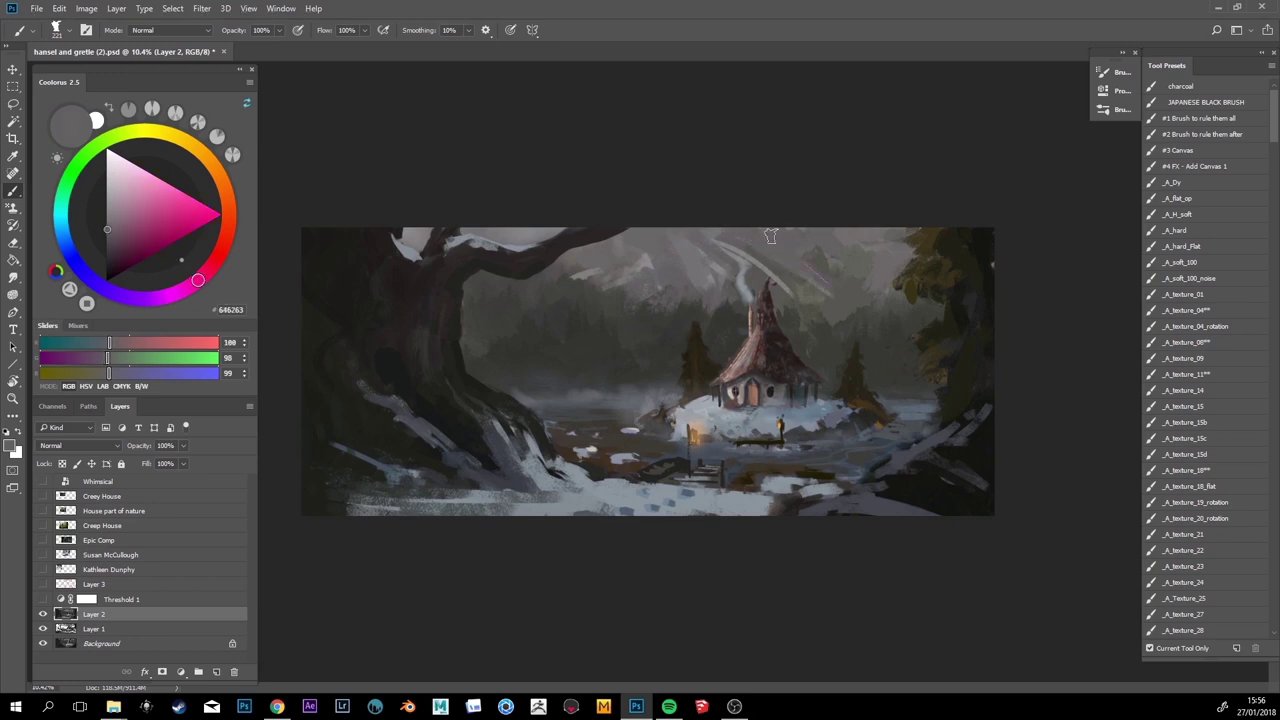
Blend the streaks around the chimney smoke into the mountain and sky with sampled greys such as #706C6D and #635F63
{"action": "left_click", "coordinate": [695, 231], "text": "alt"}
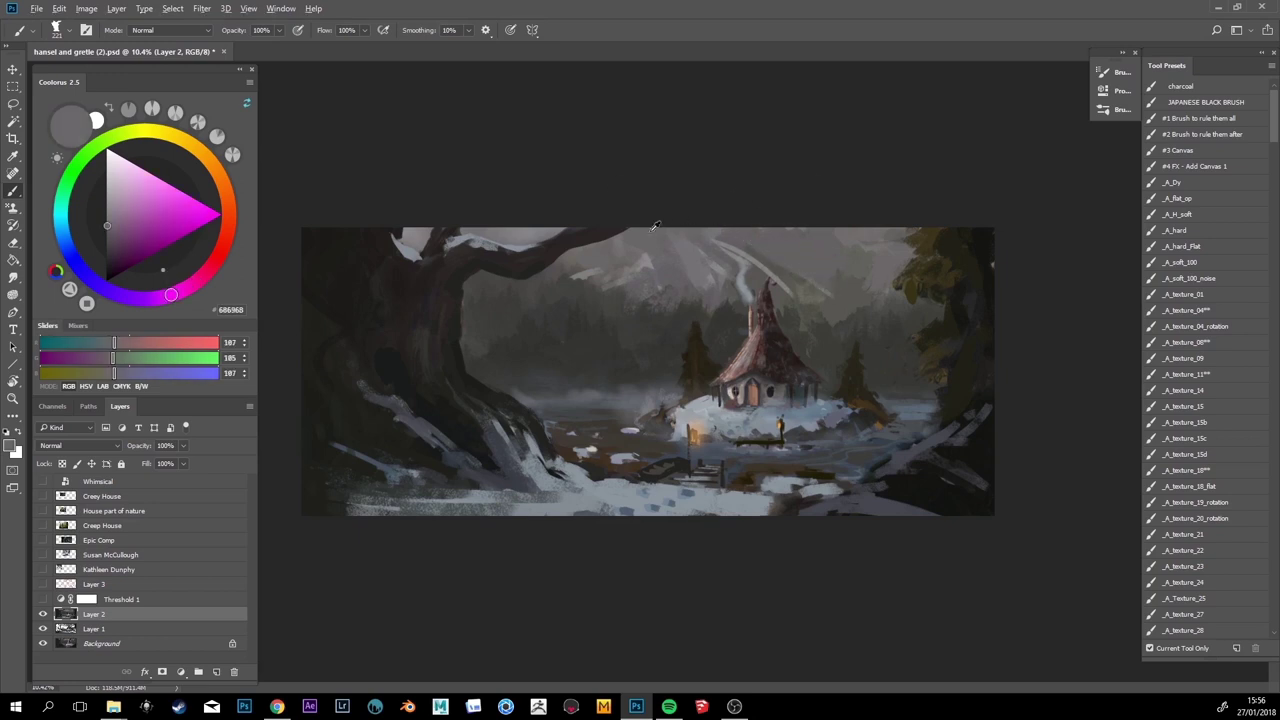
{"action": "left_click", "coordinate": [791, 251], "text": "alt"}
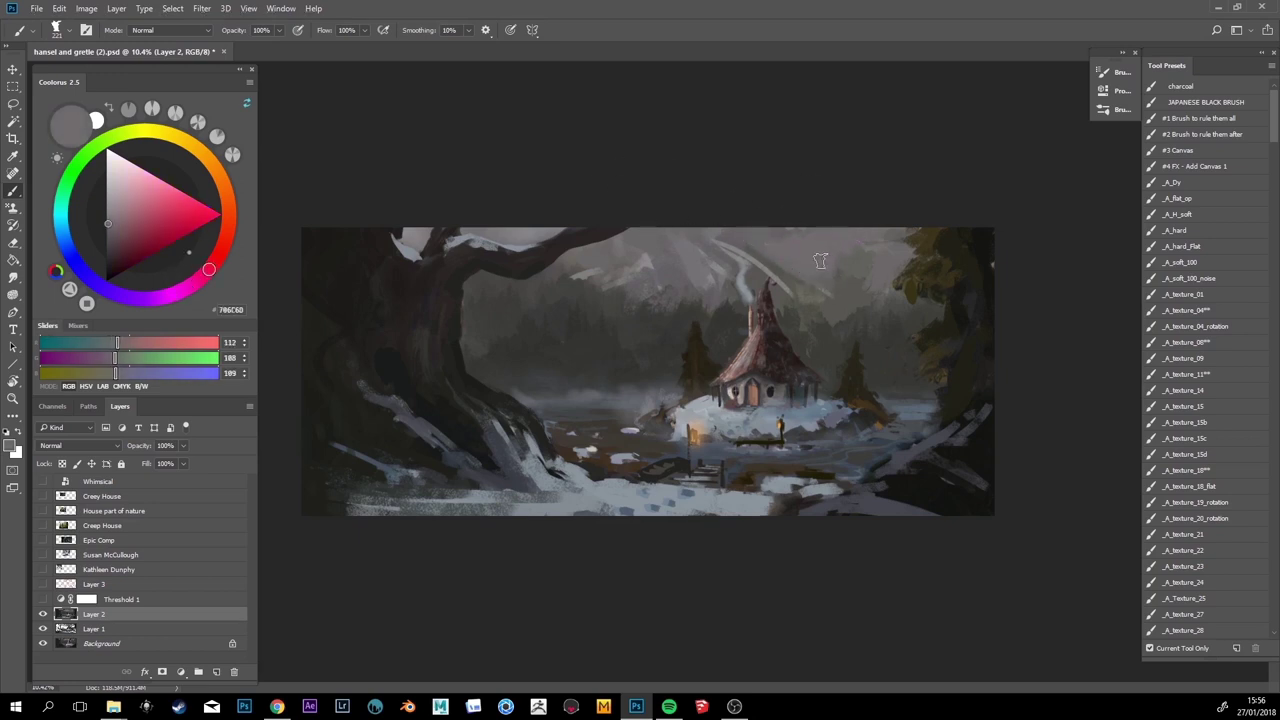
{"action": "left_click", "coordinate": [783, 275], "text": "alt"}
{"action": "left_click", "coordinate": [724, 258], "text": "alt"}
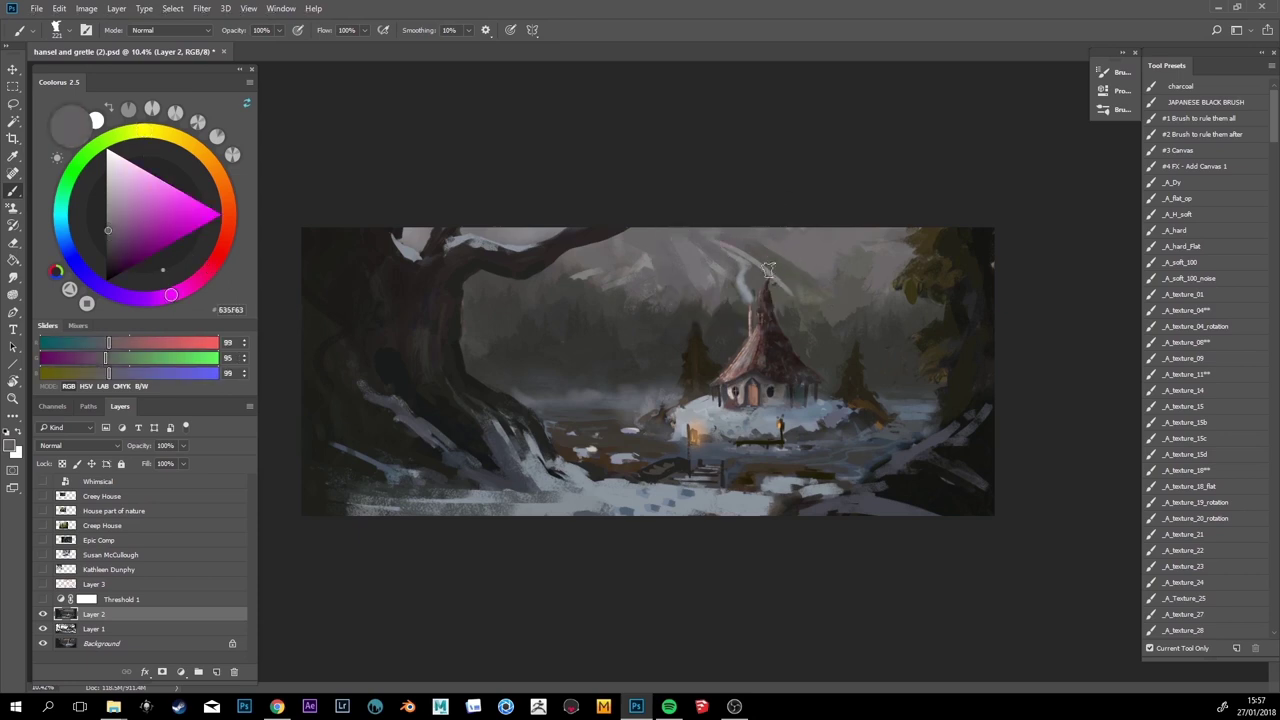
{"action": "left_click", "coordinate": [740, 230], "text": "alt"}
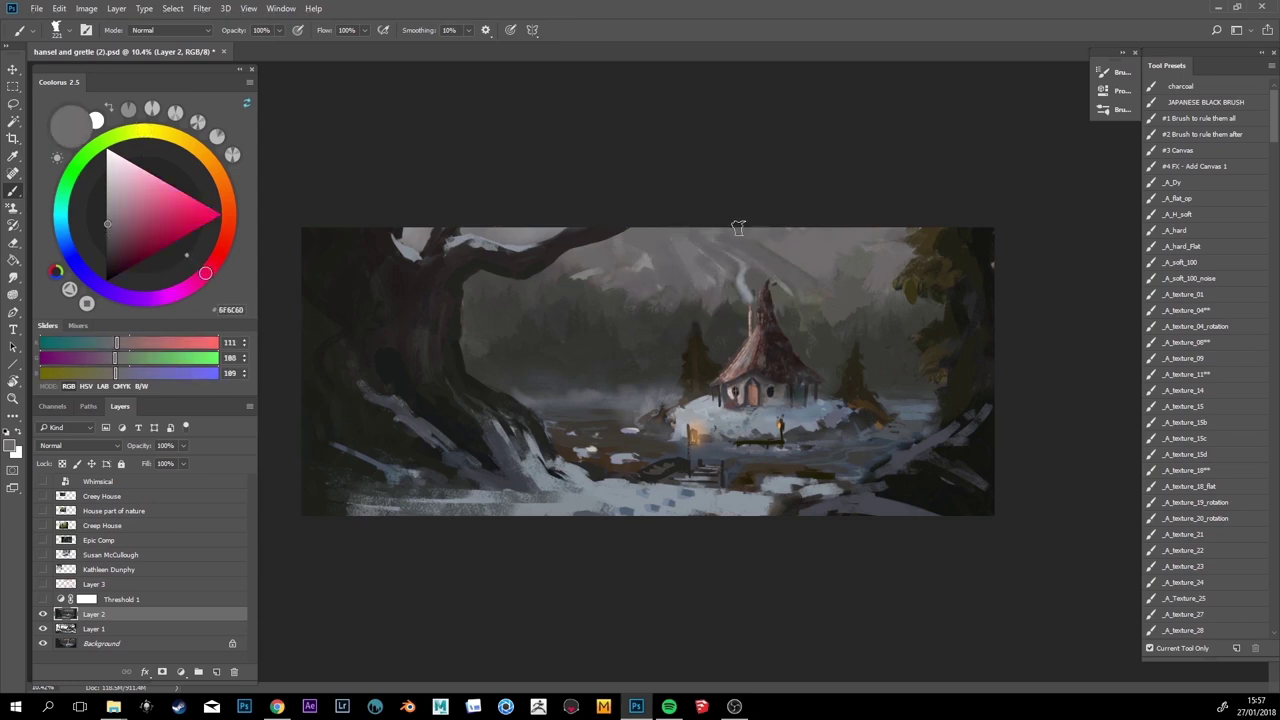
{"action": "left_click", "coordinate": [793, 232], "text": "alt"}
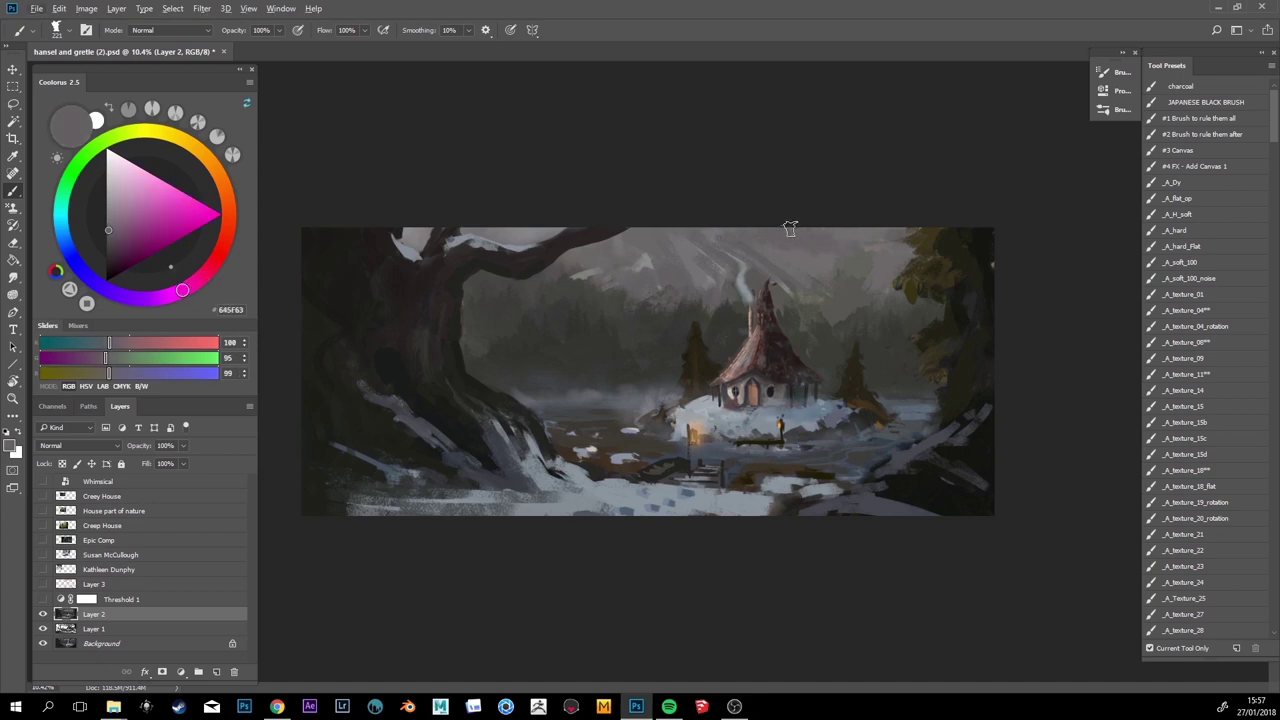
Paint a dark #4C4C4C cloud band across the top of the sky above the chimney, blending it with sampled greys such as #635F63
{"action": "left_click", "coordinate": [106, 241]}
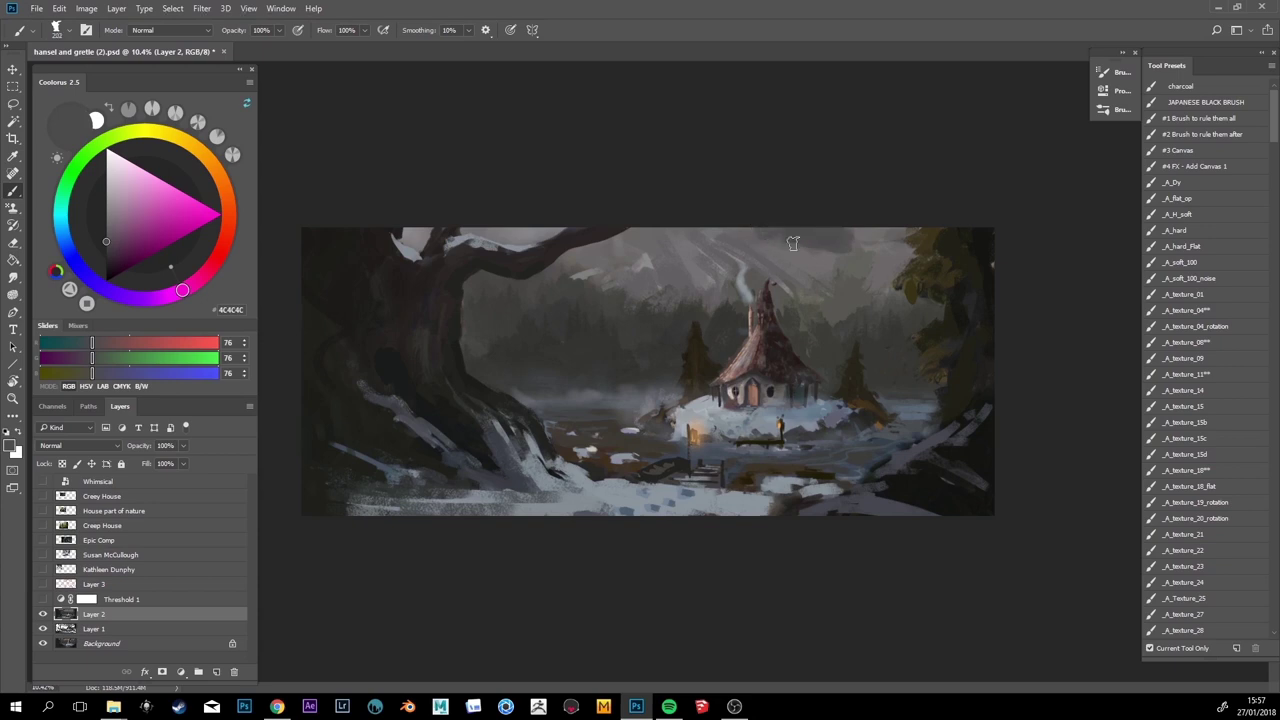
{"action": "left_click", "coordinate": [731, 248], "text": "alt"}
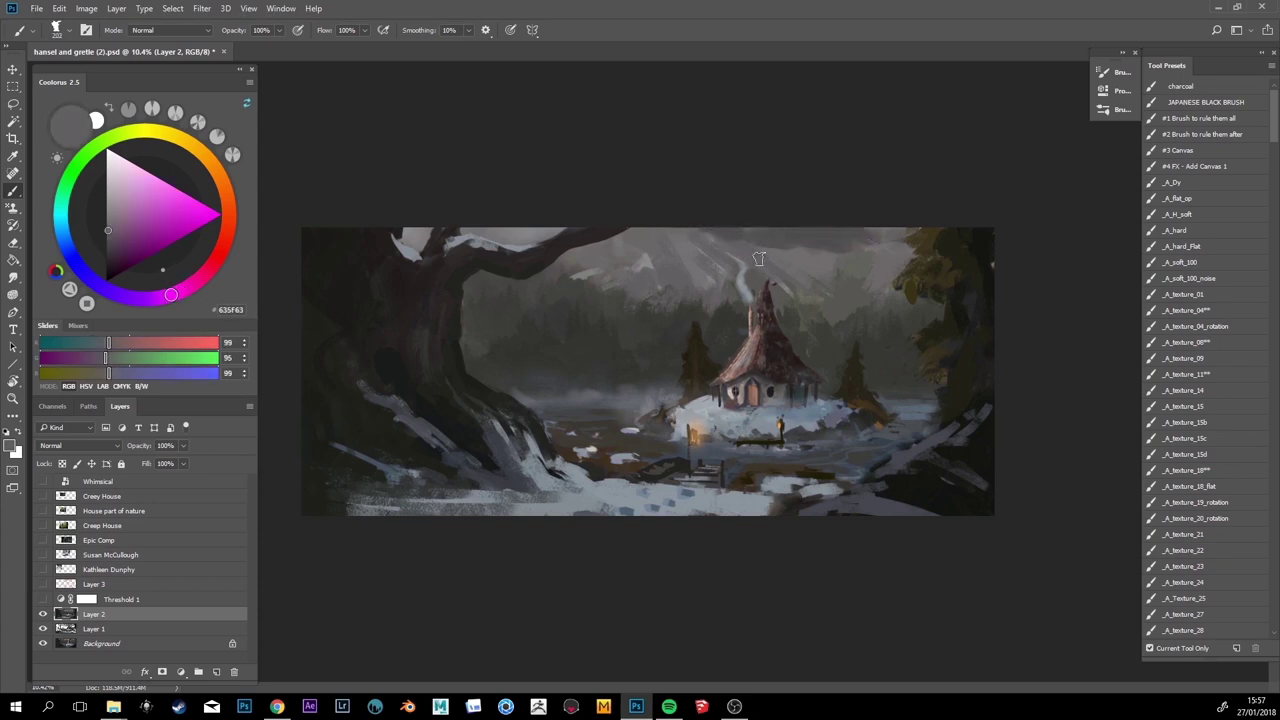
{"action": "left_click", "coordinate": [722, 232], "text": "alt"}
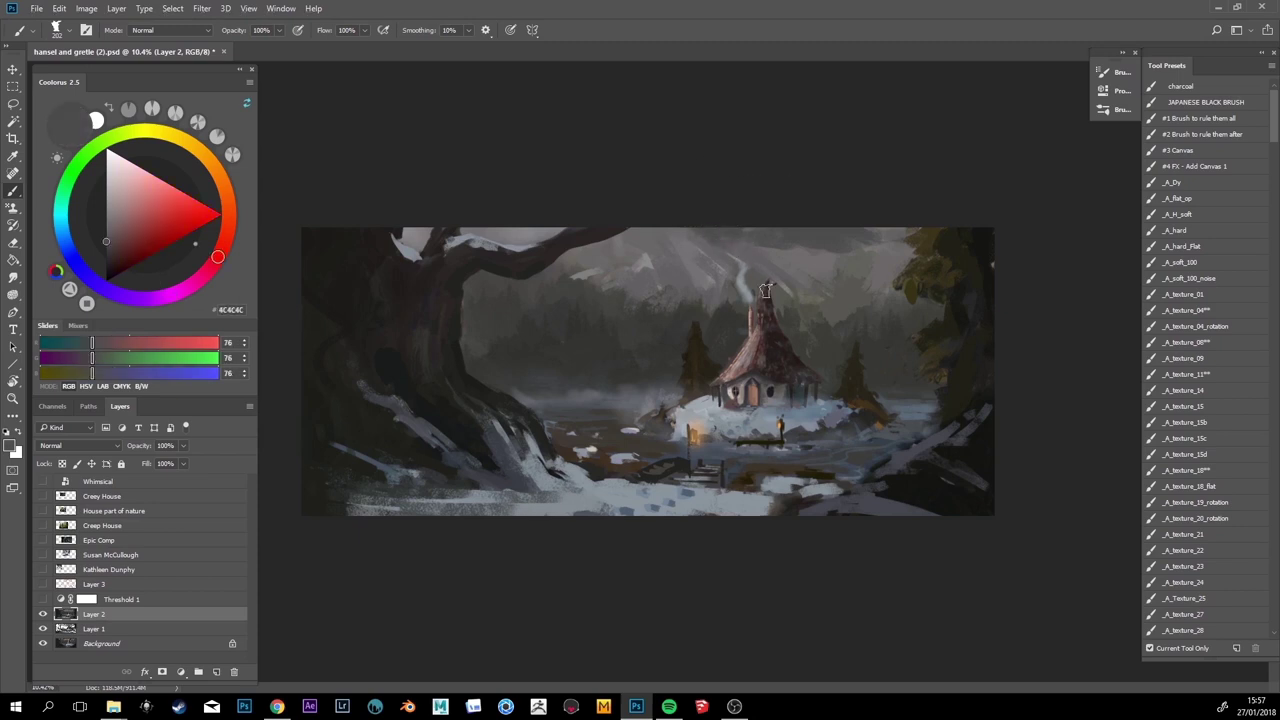
{"action": "left_click", "coordinate": [740, 262], "text": "alt"}
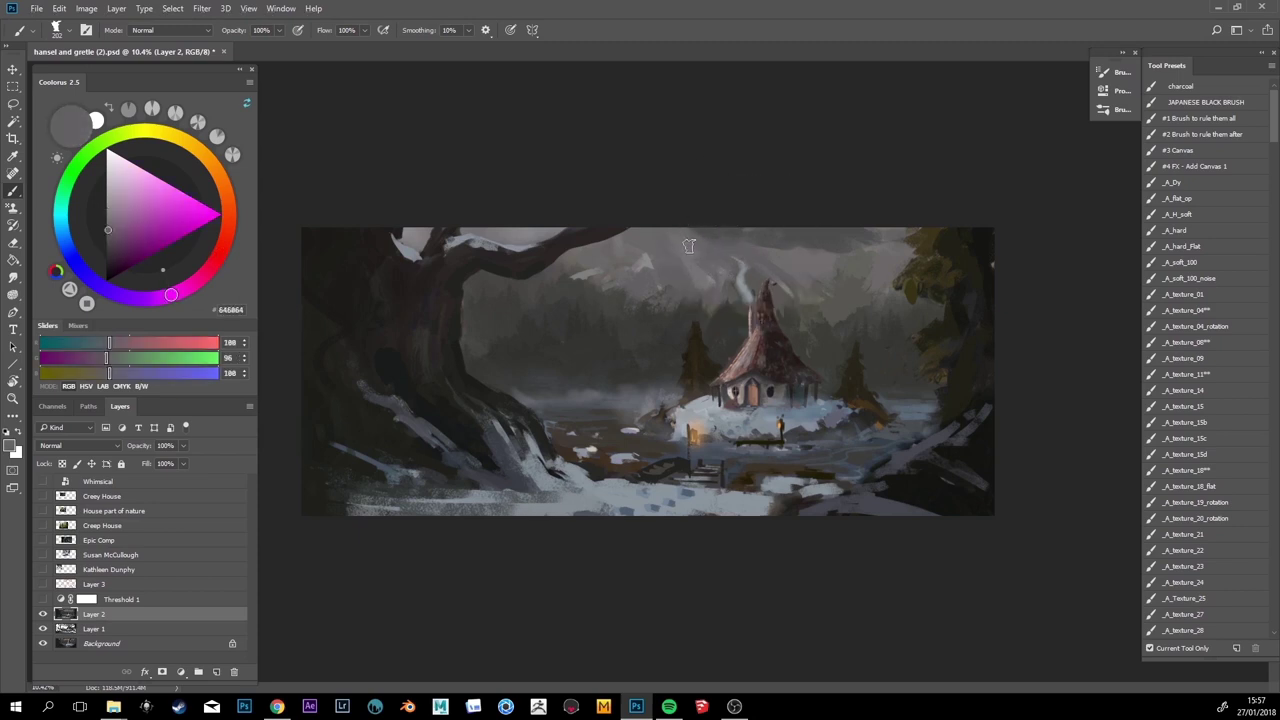
Paint out the light streaks around the chimney smoke using sampled mountain and sky greys, including #6E6B6C, #635F63 and #706C6D
{"action": "left_click", "coordinate": [709, 292], "text": "alt"}
{"action": "left_click", "coordinate": [688, 276], "text": "alt"}
{"action": "left_click", "coordinate": [788, 270], "text": "alt"}
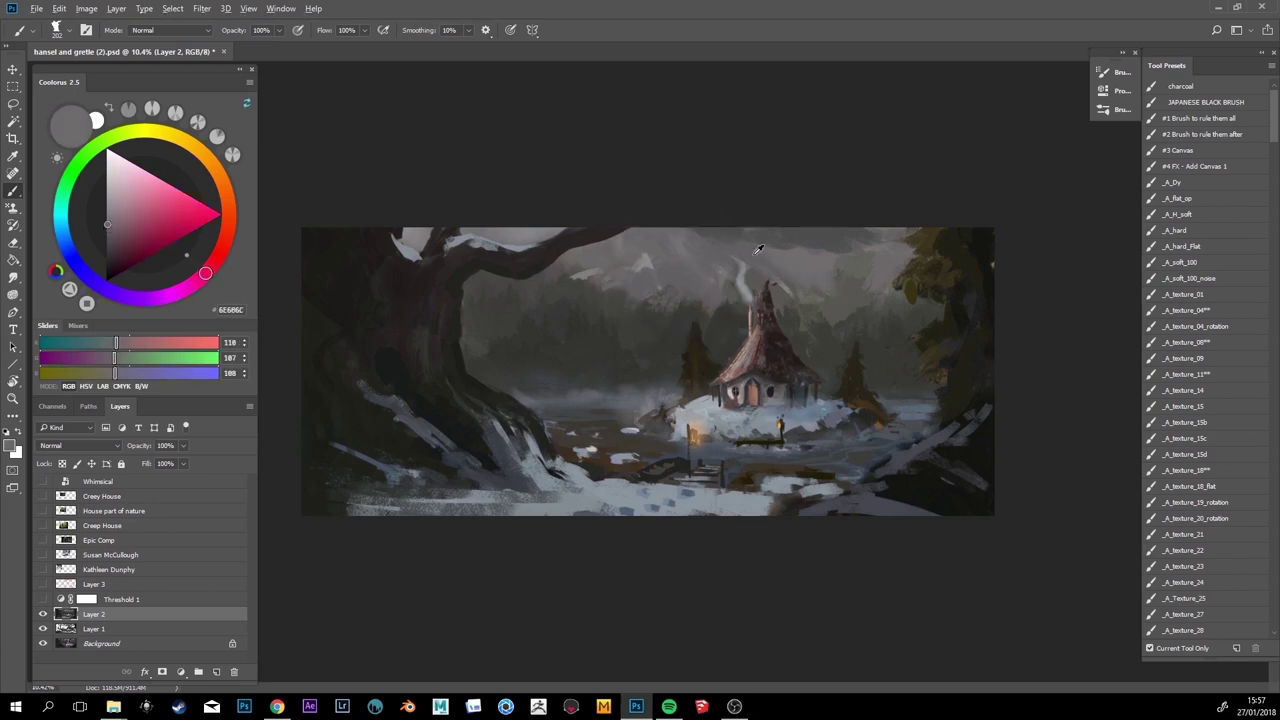
{"action": "left_click", "coordinate": [760, 252], "text": "alt"}
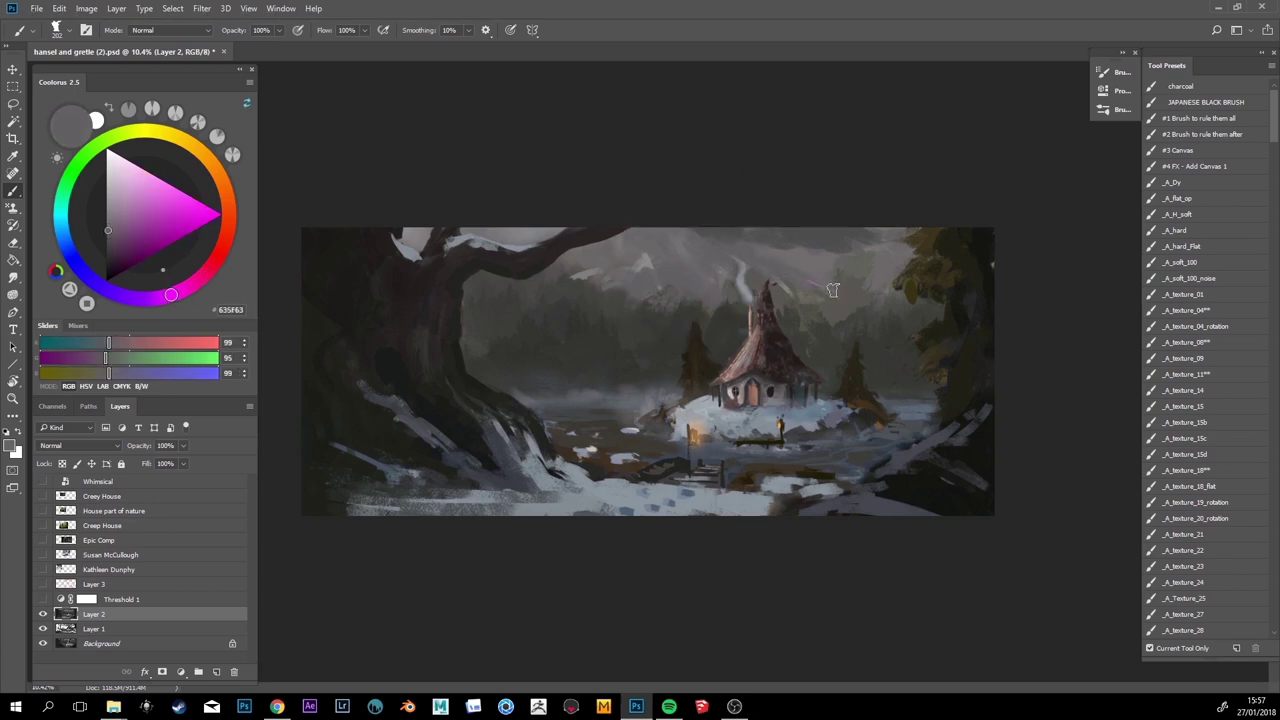
{"action": "left_click", "coordinate": [770, 242], "text": "alt"}
{"action": "left_click", "coordinate": [780, 258], "text": "alt"}
{"action": "left_click", "coordinate": [827, 265], "text": "alt"}
{"action": "left_click_drag", "start_coordinate": [828, 270], "coordinate": [850, 257]}
{"action": "scroll", "coordinate": [846, 257], "scroll_direction": "down", "scroll_amount": 2}
{"action": "left_click", "coordinate": [734, 706]}
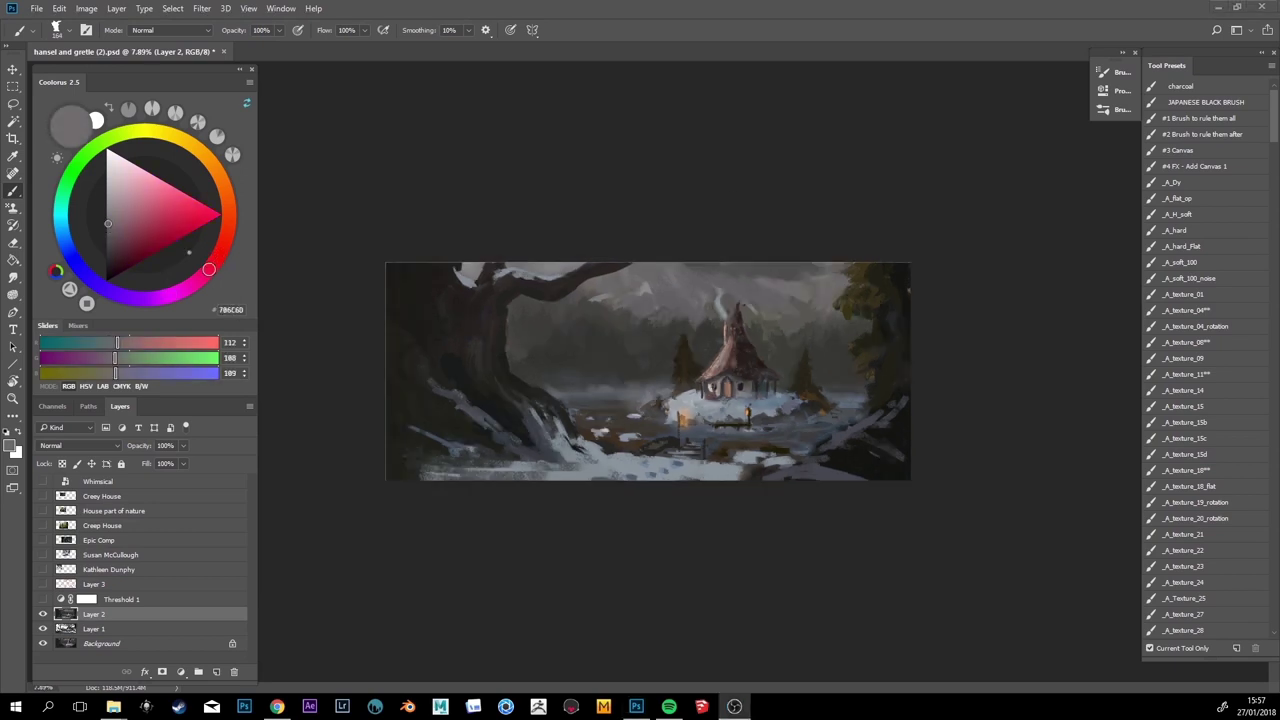
{"action": "left_click", "coordinate": [492, 343]}
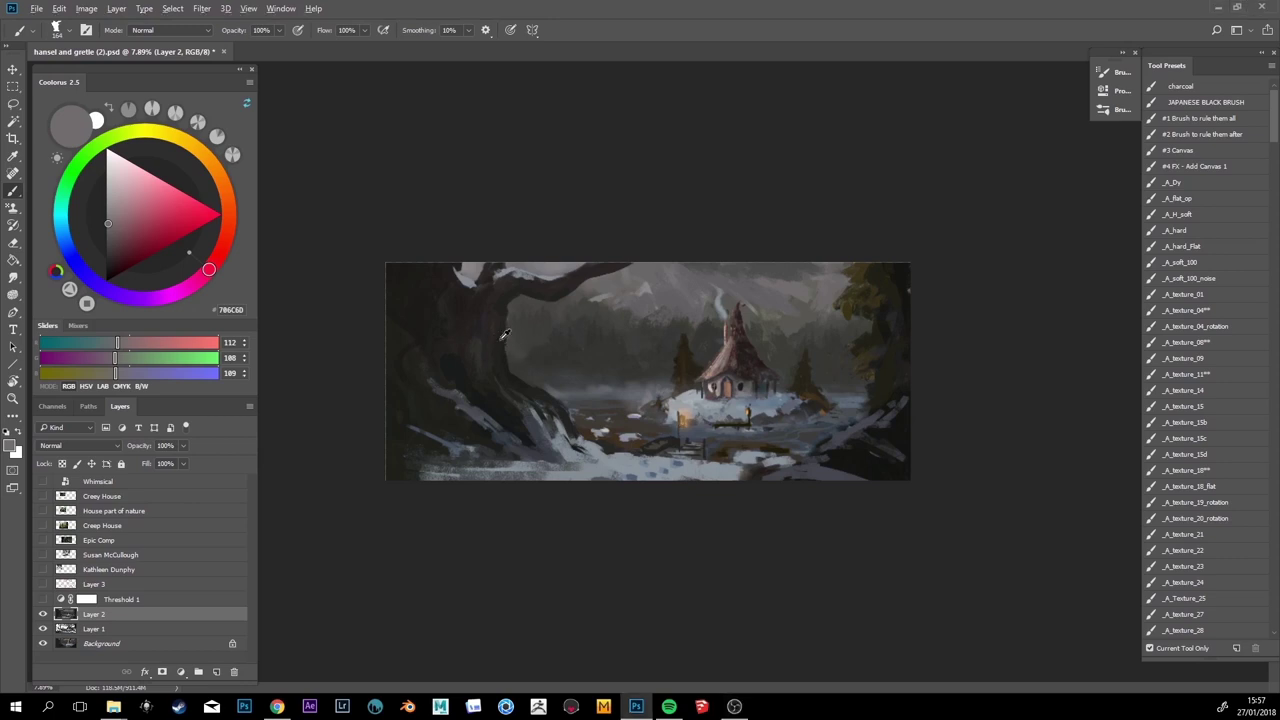
Try to extend the large tree's trunk edge facing the cottage with long dark #212220 strokes
{"action": "left_click", "coordinate": [504, 336], "text": "alt"}
{"action": "left_click_drag", "start_coordinate": [504, 297], "coordinate": [511, 371]}
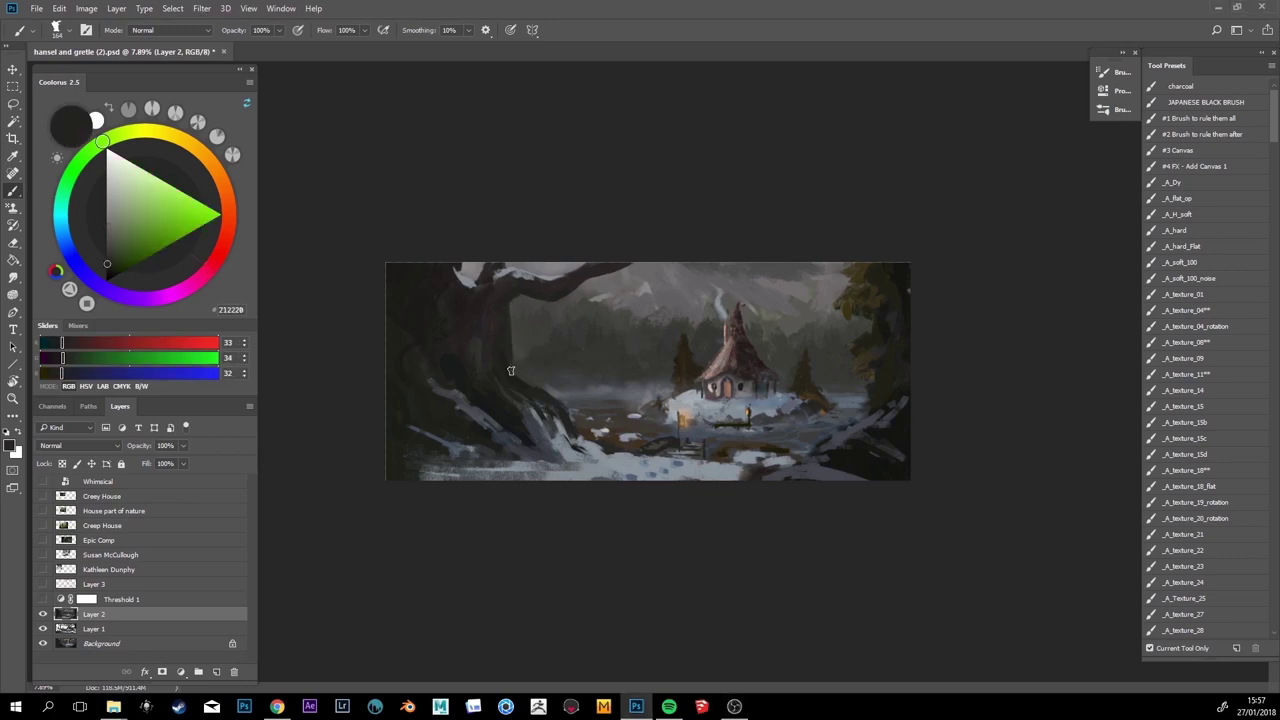
{"action": "key", "text": "ctrl+z"}
{"action": "left_click_drag", "start_coordinate": [514, 301], "coordinate": [516, 380]}
{"action": "key", "text": "ctrl+z"}
Reshape the trunk edge facing the cottage with sampled forest and bark tones, including #3F3F3D, #2F2A27 and #212220
{"action": "left_click", "coordinate": [508, 337], "text": "alt"}
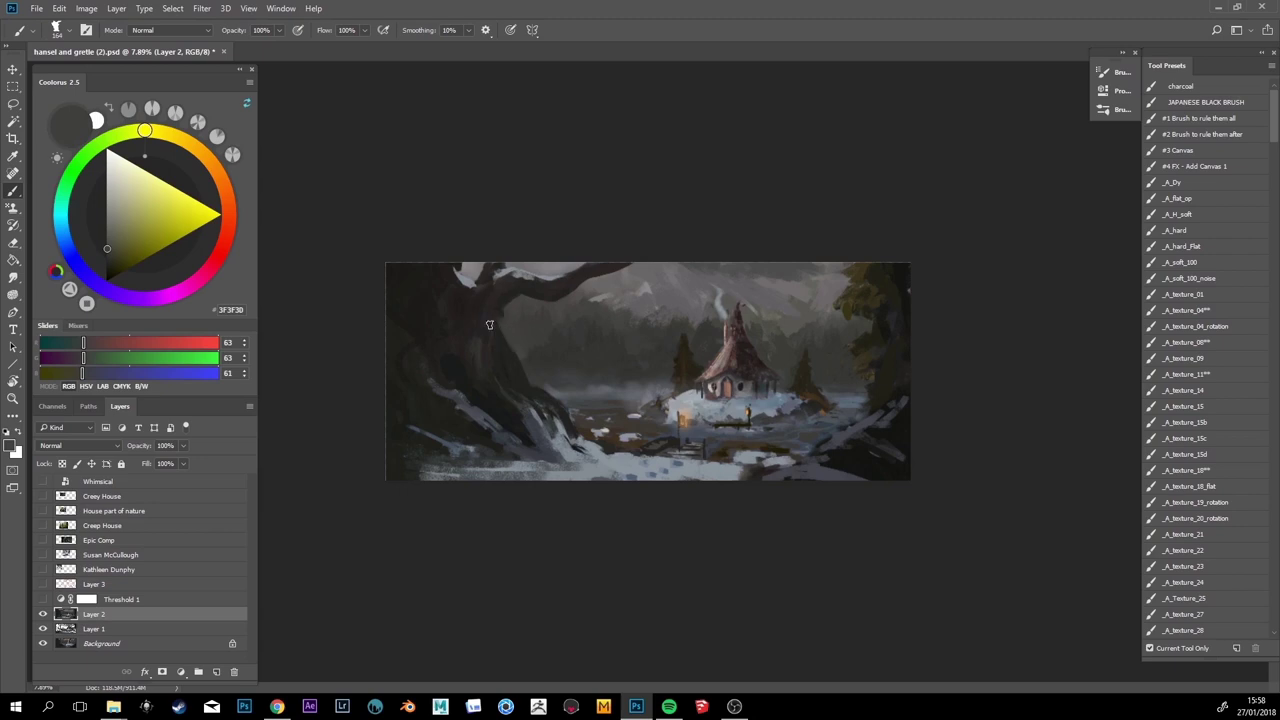
{"action": "left_click", "coordinate": [489, 325], "text": "alt"}
{"action": "left_click", "coordinate": [500, 338], "text": "alt"}
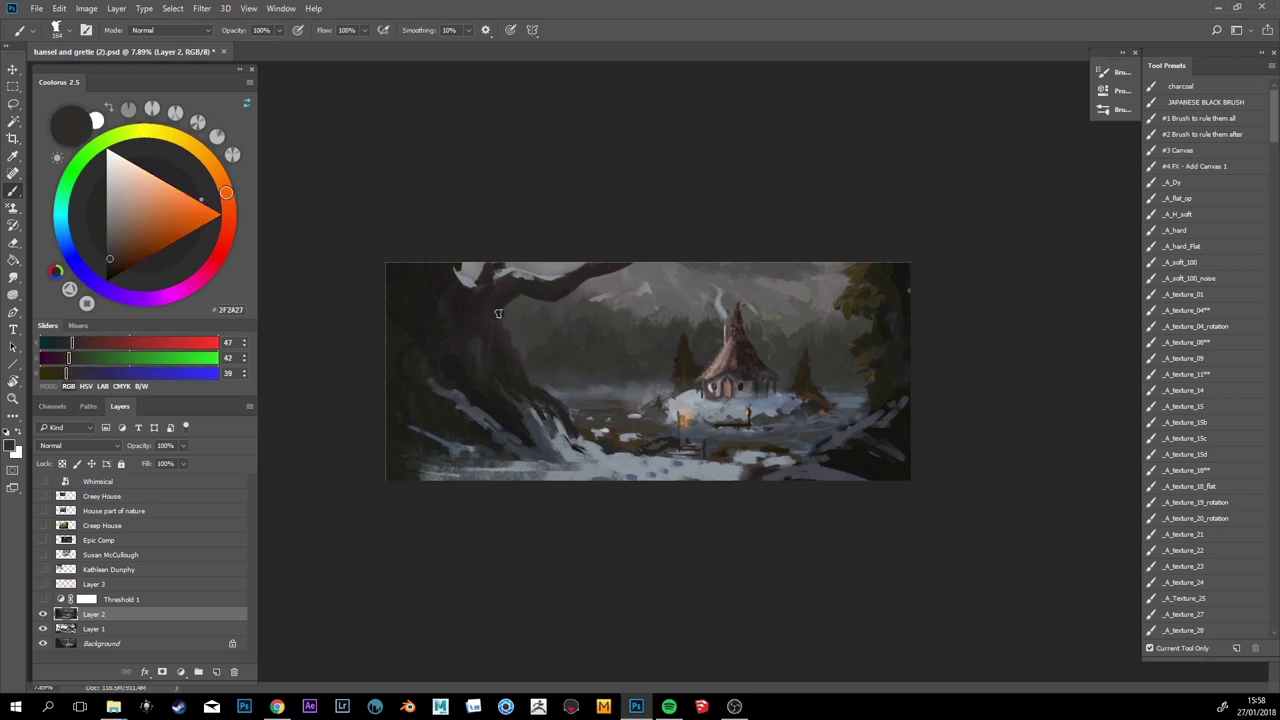
{"action": "left_click", "coordinate": [510, 297], "text": "alt"}
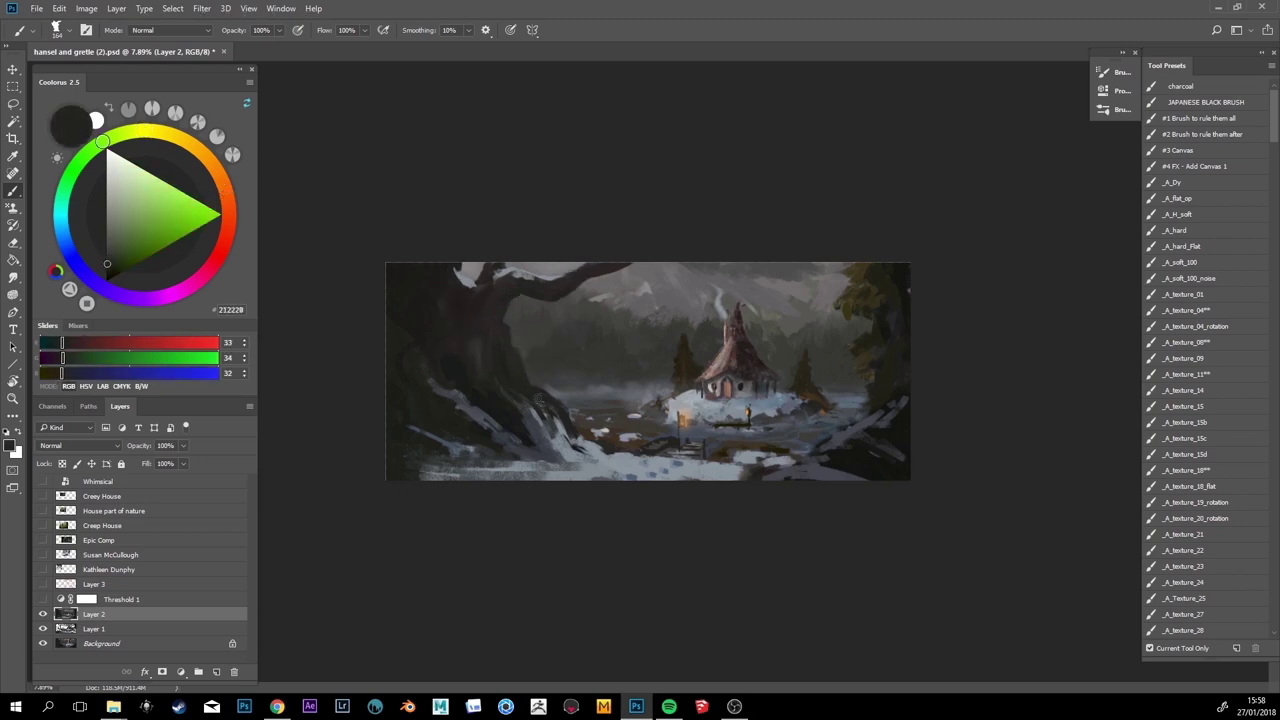
{"action": "left_click_drag", "start_coordinate": [528, 368], "coordinate": [512, 356]}
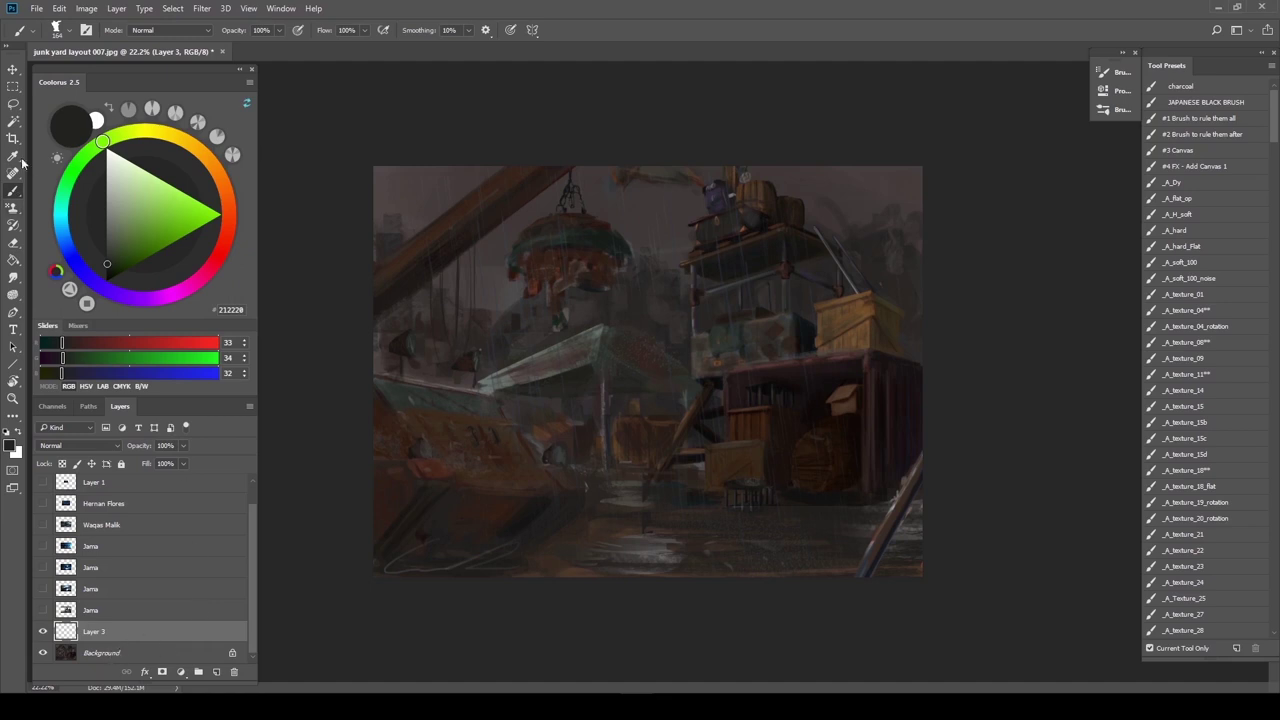
{"action": "left_click", "coordinate": [13, 103]}
{"action": "right_click", "coordinate": [13, 103]}
{"action": "left_click", "coordinate": [70, 117]}
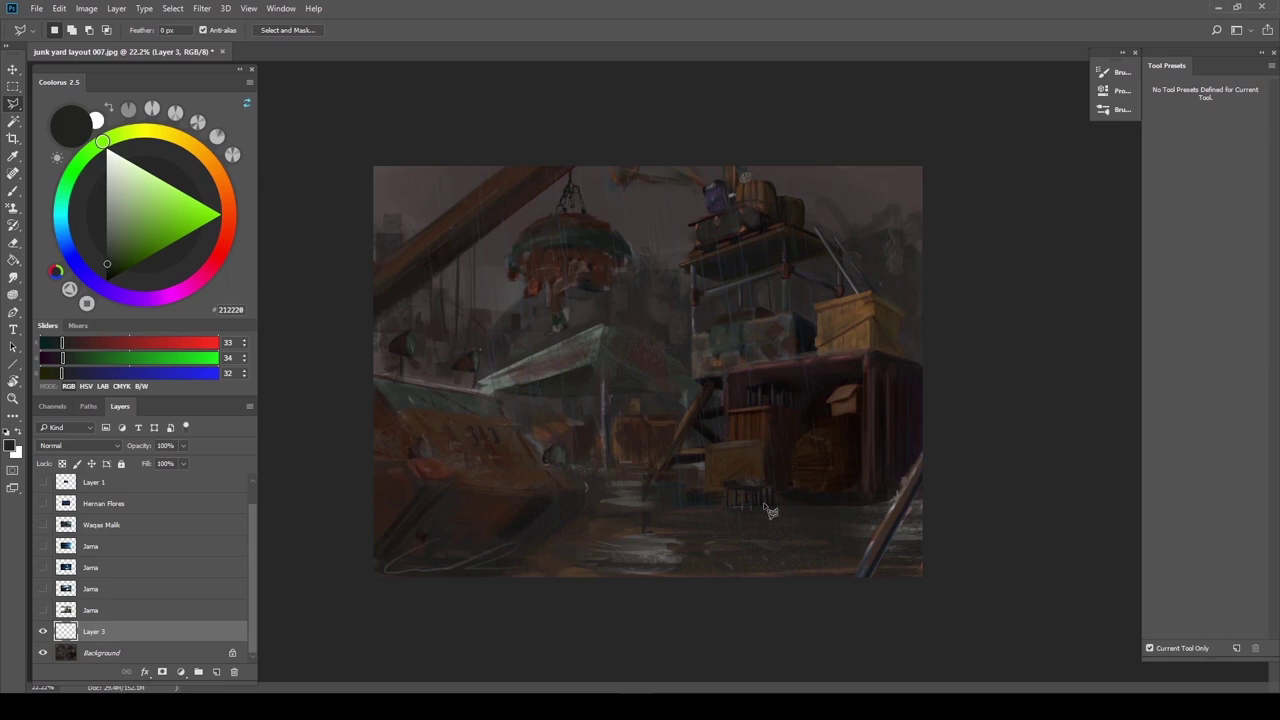
{"action": "left_click", "coordinate": [13, 191]}
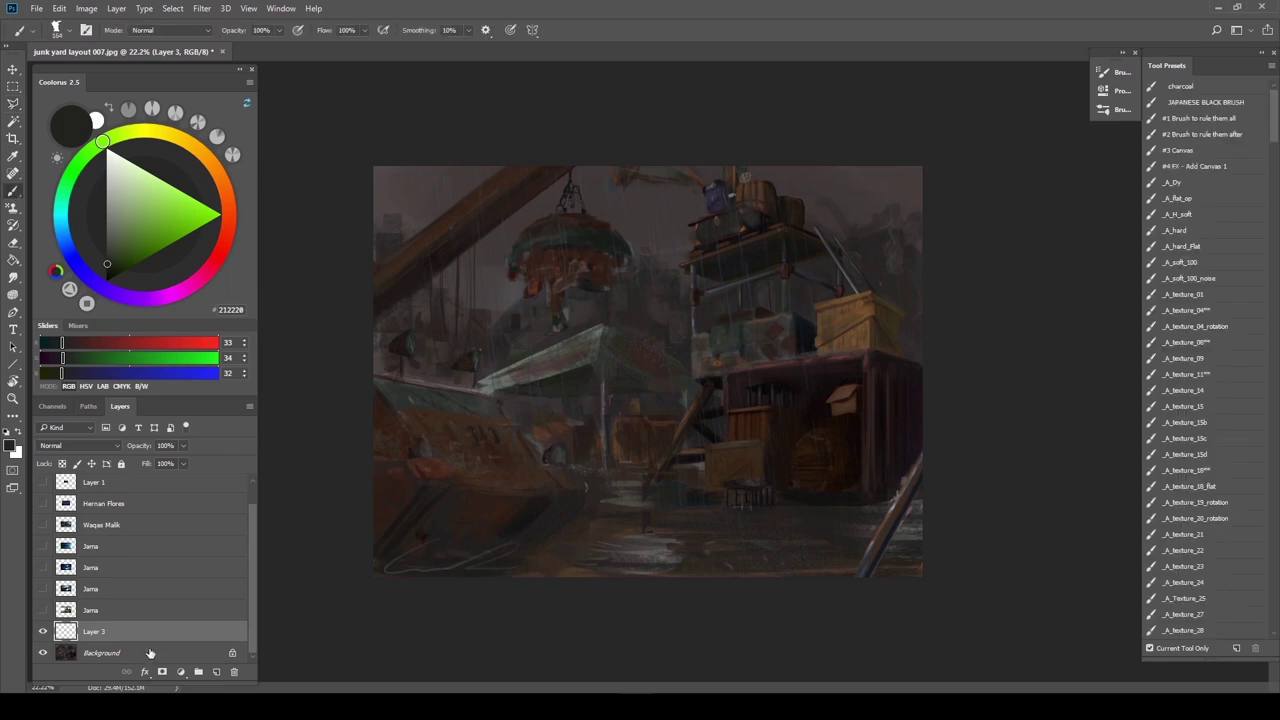
Paint a small pale blue-grey #8E98A1 light beneath the pavilion roof's front corner on Layer 3 of the junkyard painting, using a smaller brush
{"action": "right_click", "coordinate": [590, 375], "text": "alt"}
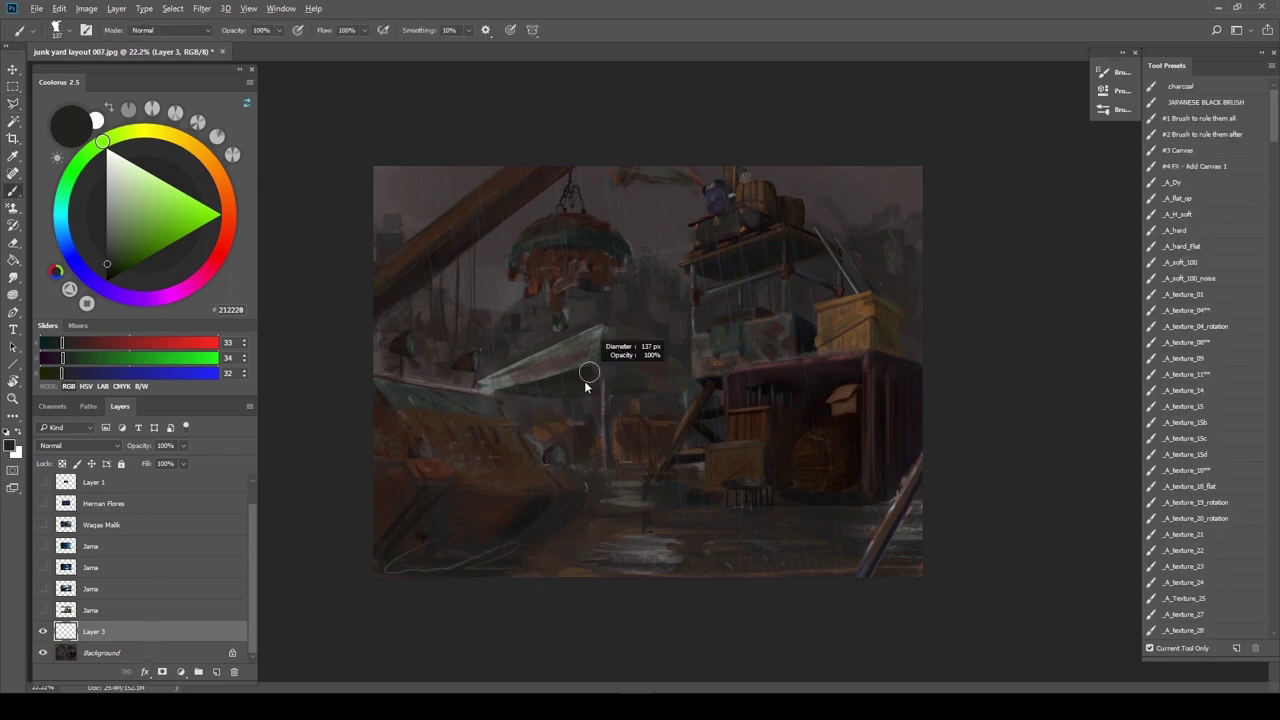
{"action": "left_click", "coordinate": [597, 374], "text": "alt"}
{"action": "left_click", "coordinate": [113, 228]}
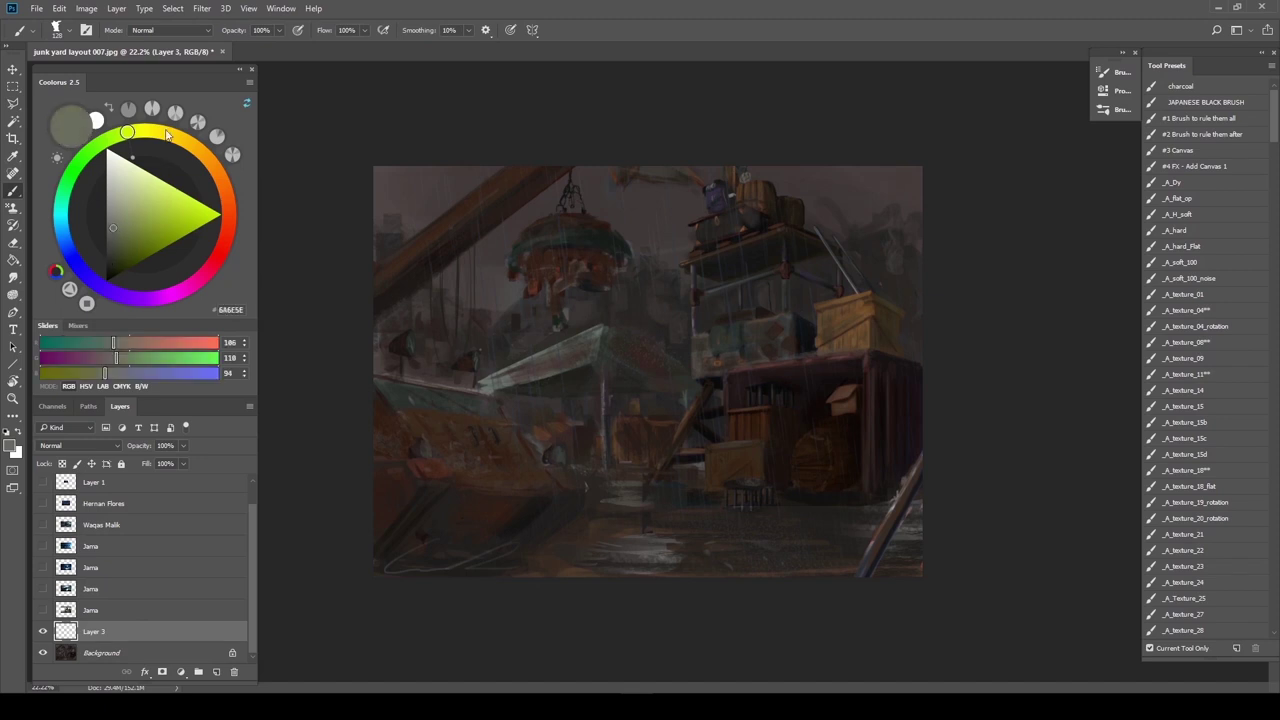
{"action": "left_click", "coordinate": [119, 373]}
{"action": "left_click_drag", "start_coordinate": [116, 222], "coordinate": [115, 202]}
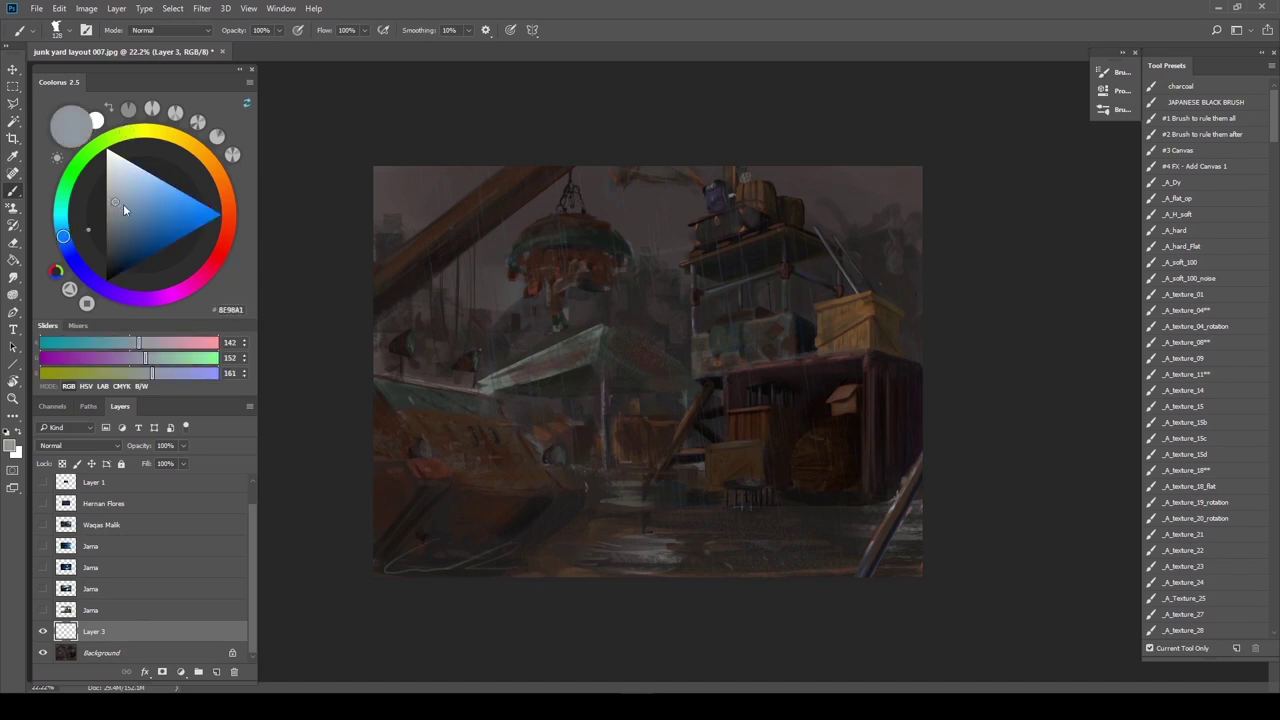
{"action": "left_click_drag", "start_coordinate": [594, 379], "coordinate": [595, 377]}
Add lights on both sides of the pavilion post and give all the lights soft #8E98A1 glows with the _A_soft_100 brush
{"action": "left_click", "coordinate": [1180, 262]}
{"action": "mouse_move", "coordinate": [588, 384]}
{"action": "left_mouse_down"}
{"action": "mouse_move", "coordinate": [554, 385]}
{"action": "mouse_move", "coordinate": [666, 405]}
{"action": "mouse_move", "coordinate": [663, 390]}
{"action": "left_mouse_up"}
{"action": "left_click", "coordinate": [661, 385]}
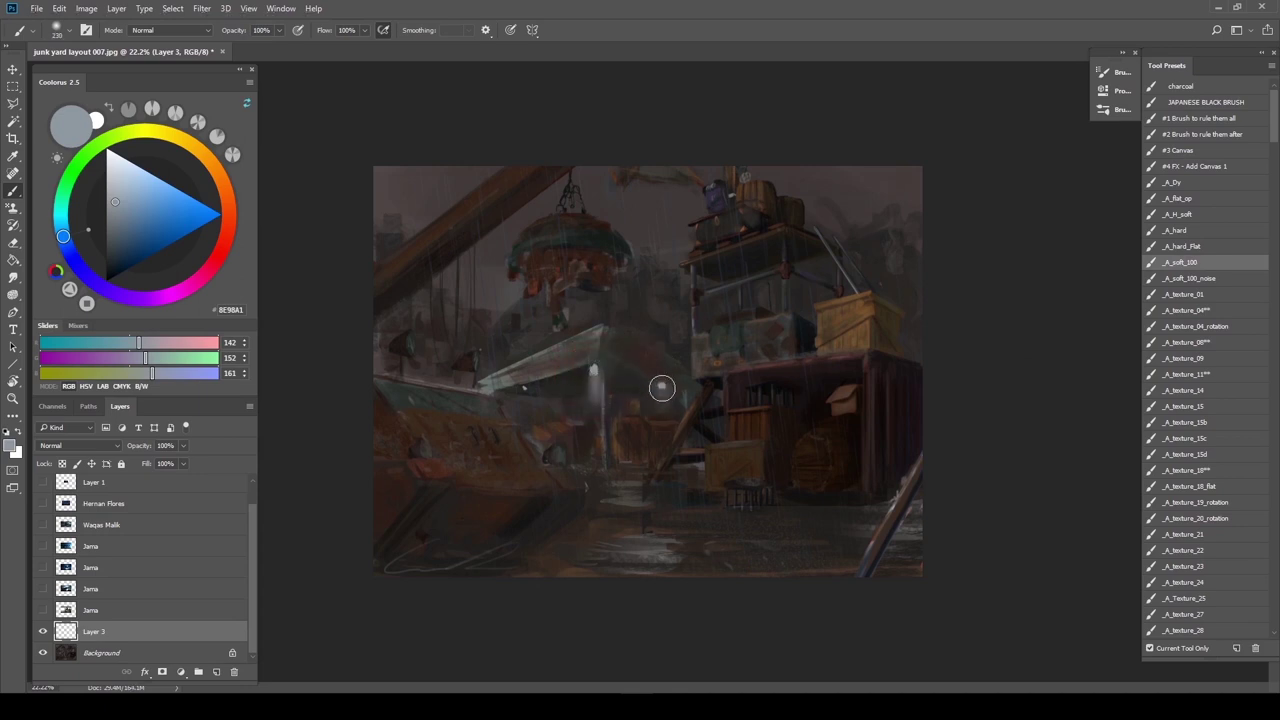
{"action": "left_click", "coordinate": [525, 390]}
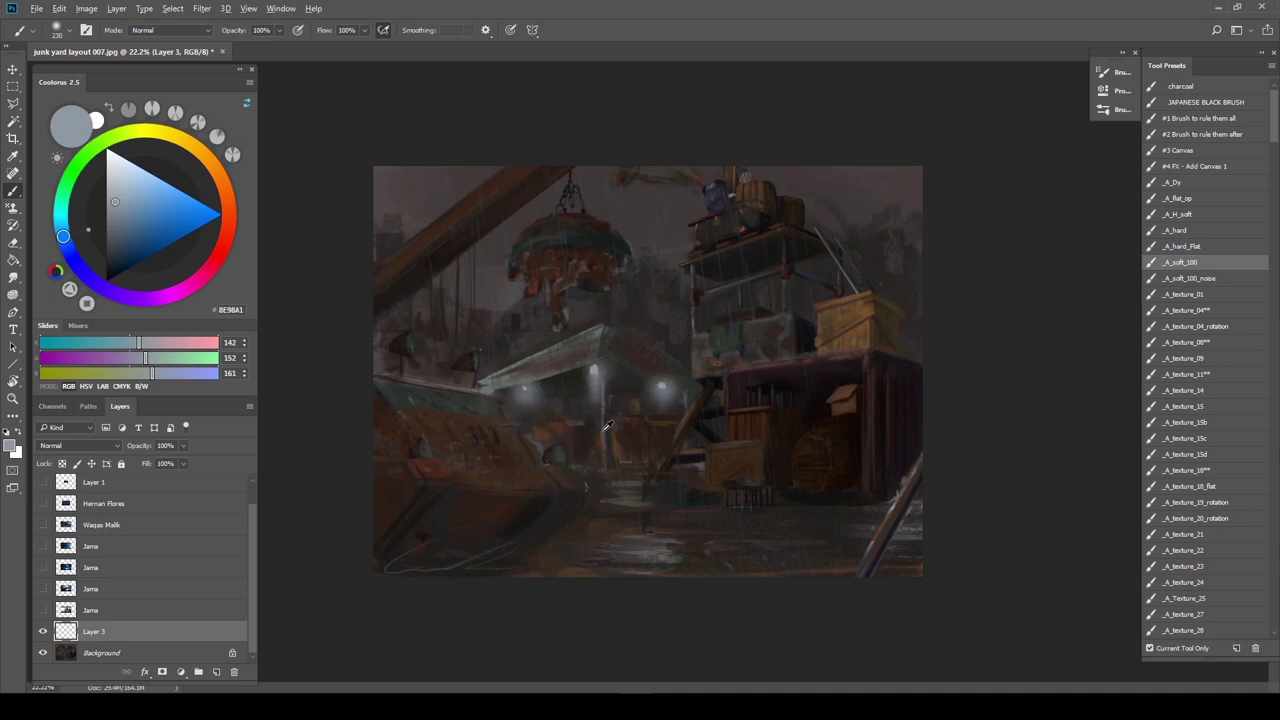
Outline the large foreground hull at the lower left of the painting with a freehand lasso selection
{"action": "mouse_move", "coordinate": [608, 426]}
{"action": "left_mouse_down"}
{"action": "mouse_move", "coordinate": [592, 437]}
{"action": "mouse_move", "coordinate": [600, 458]}
{"action": "mouse_move", "coordinate": [577, 468]}
{"action": "left_mouse_up"}
{"action": "left_click", "coordinate": [13, 103]}
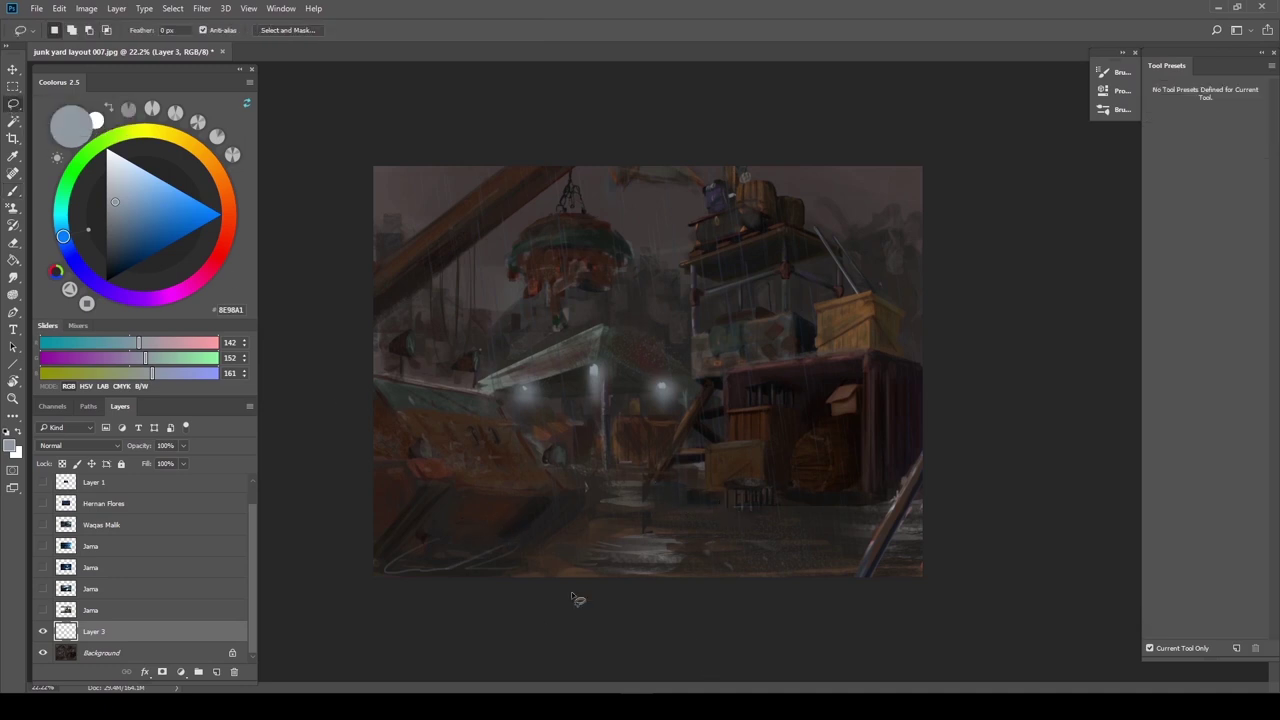
{"action": "mouse_move", "coordinate": [491, 584]}
{"action": "left_mouse_down"}
{"action": "mouse_move", "coordinate": [586, 514]}
{"action": "mouse_move", "coordinate": [584, 478]}
{"action": "mouse_move", "coordinate": [488, 392]}
{"action": "mouse_move", "coordinate": [354, 376]}
{"action": "mouse_move", "coordinate": [351, 588]}
{"action": "left_mouse_up"}
{"action": "key", "text": "b"}
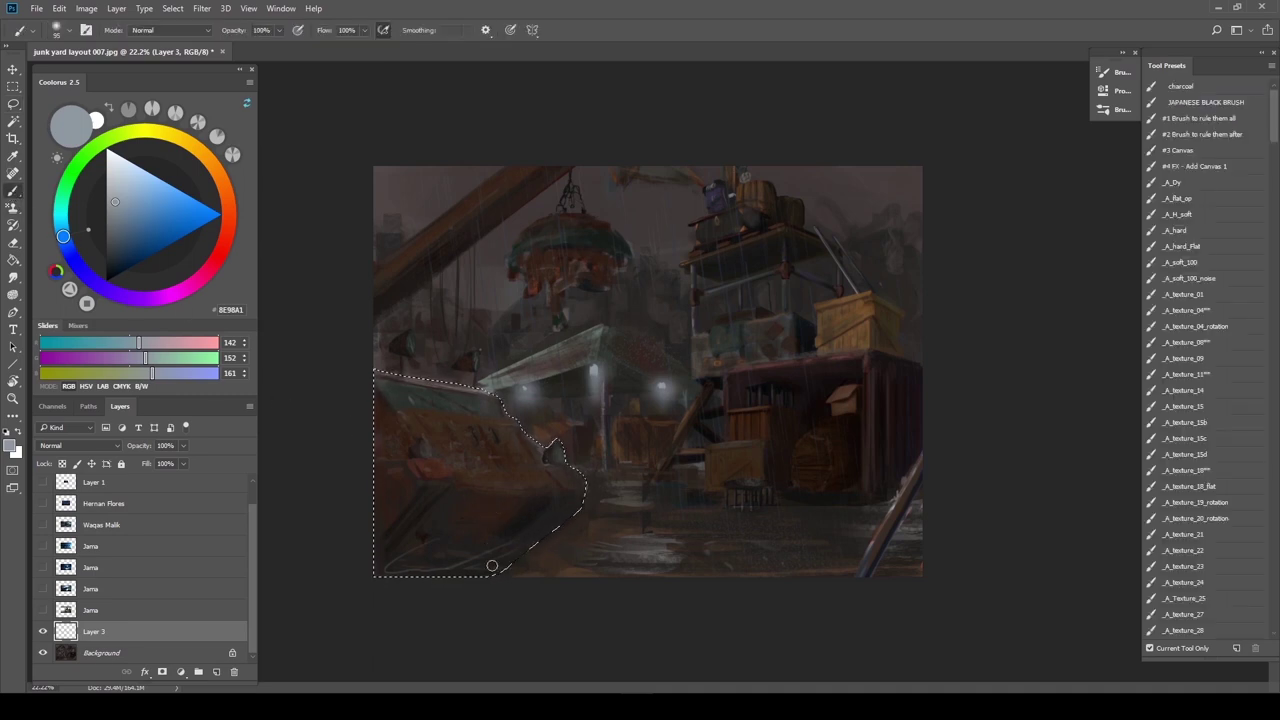
Darken the selected hull on the Background layer and clear the selection
{"action": "left_click", "coordinate": [100, 653]}
{"action": "key", "text": "i"}
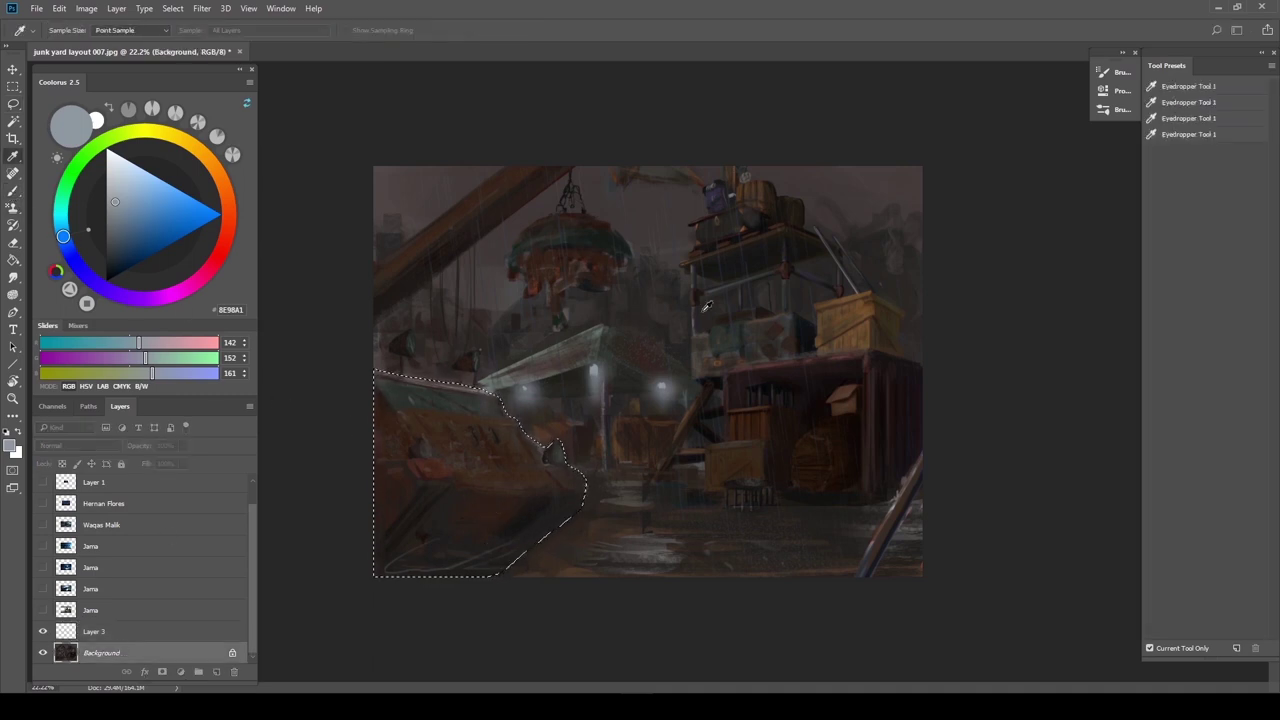
{"action": "key", "text": "ctrl+f"}
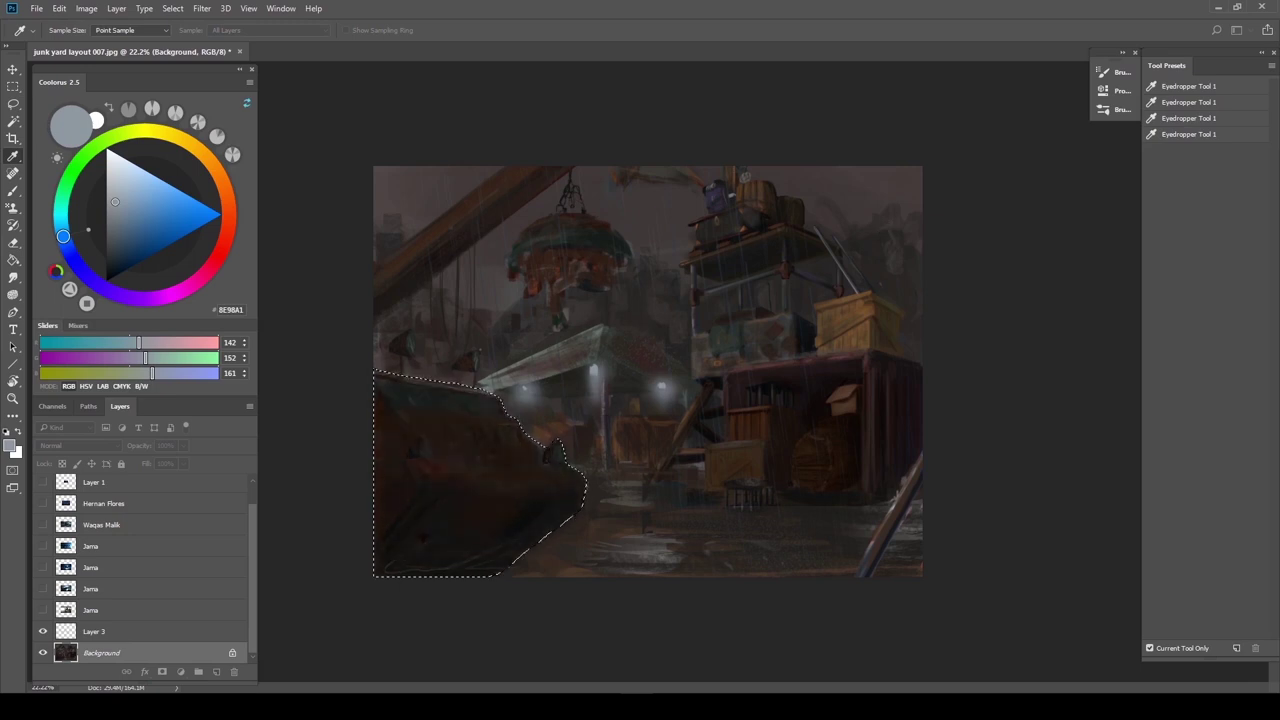
{"action": "key", "text": "b"}
{"action": "key", "text": "ctrl+d"}
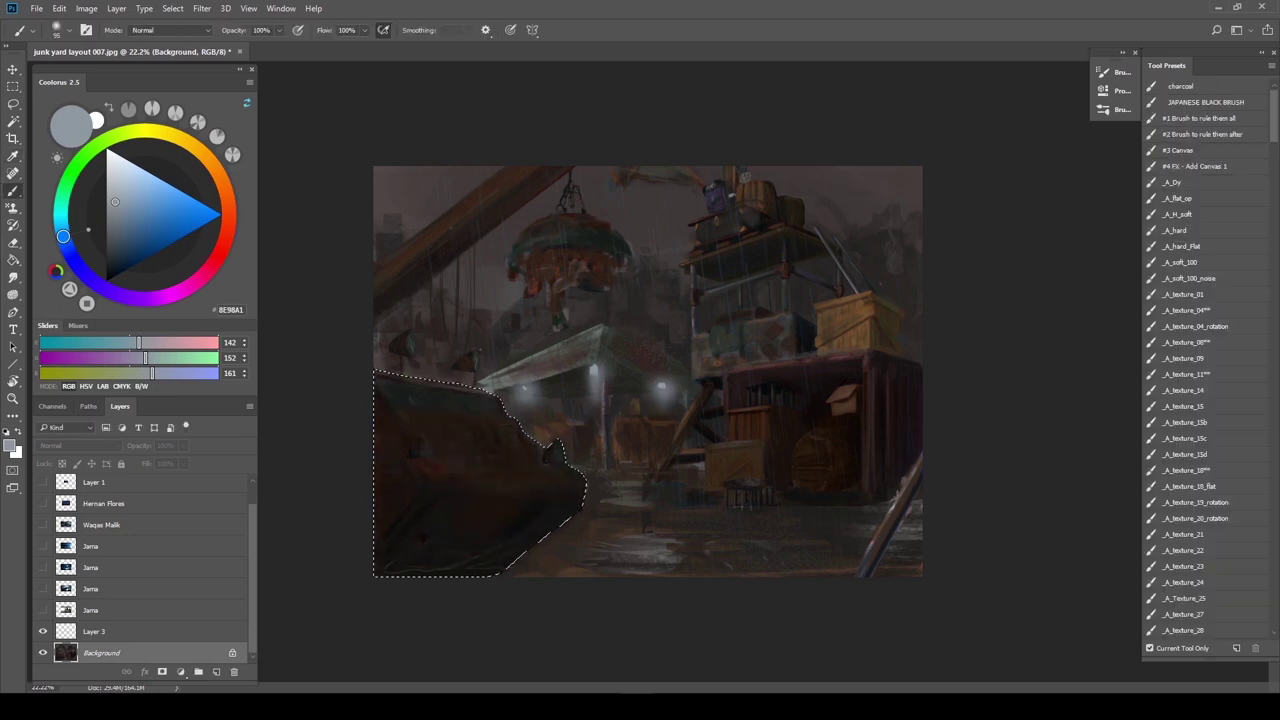
Paint the hull's lower edge beside the ground with the _A_texture_08** brush in a sampled near-black
{"action": "left_click", "coordinate": [538, 523], "text": "alt"}
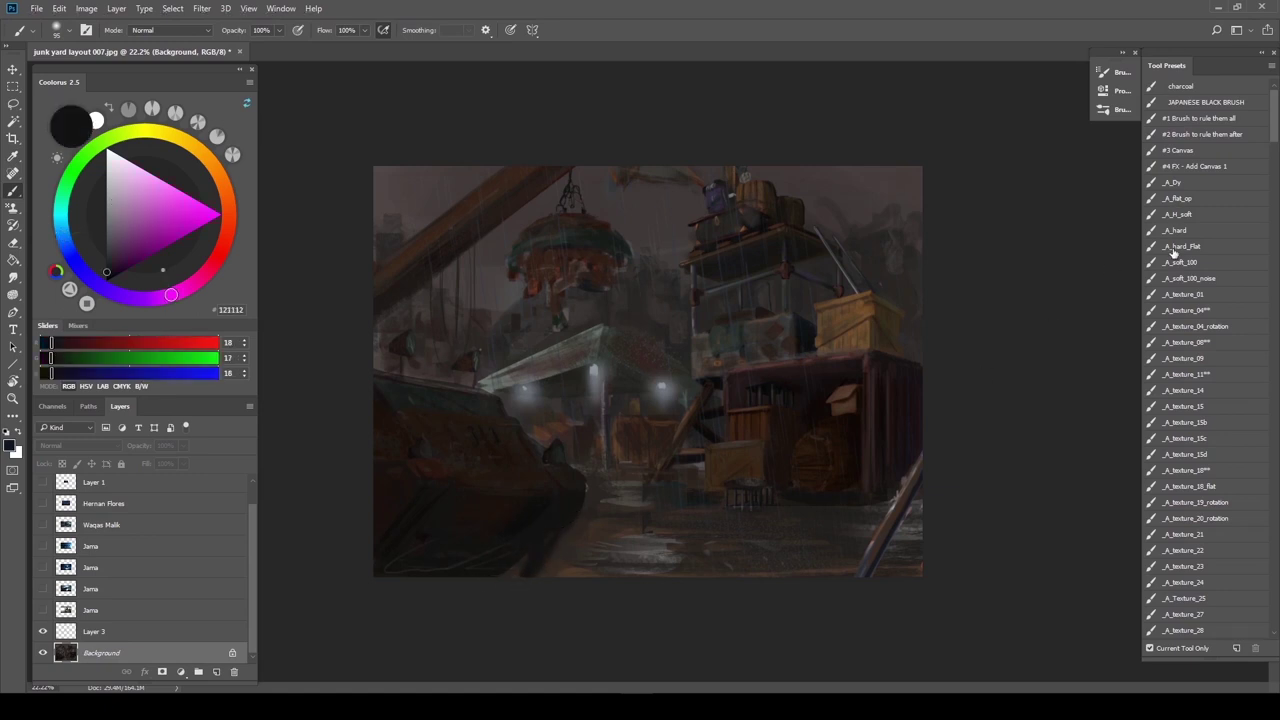
{"action": "left_click", "coordinate": [1172, 346]}
{"action": "right_click", "coordinate": [505, 531], "text": "alt"}
{"action": "mouse_move", "coordinate": [562, 522]}
{"action": "left_mouse_down"}
{"action": "mouse_move", "coordinate": [514, 588]}
{"action": "mouse_move", "coordinate": [526, 584]}
{"action": "mouse_move", "coordinate": [571, 510]}
{"action": "mouse_move", "coordinate": [510, 574]}
{"action": "left_mouse_up"}
{"action": "left_click", "coordinate": [545, 519], "text": "alt"}
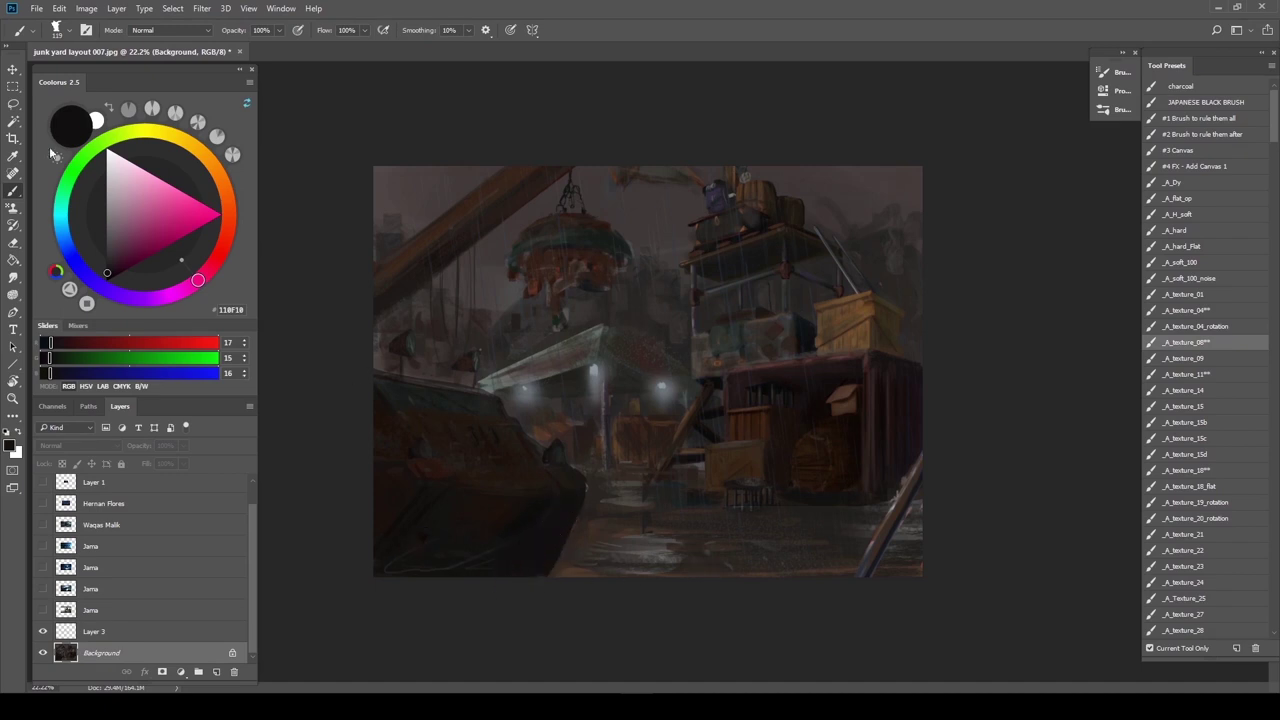
Select the thin frame around the open front of the container below the yellow crate, using the Polygonal Lasso
{"action": "left_click", "coordinate": [13, 104]}
{"action": "right_click", "coordinate": [13, 104]}
{"action": "left_click", "coordinate": [70, 119]}
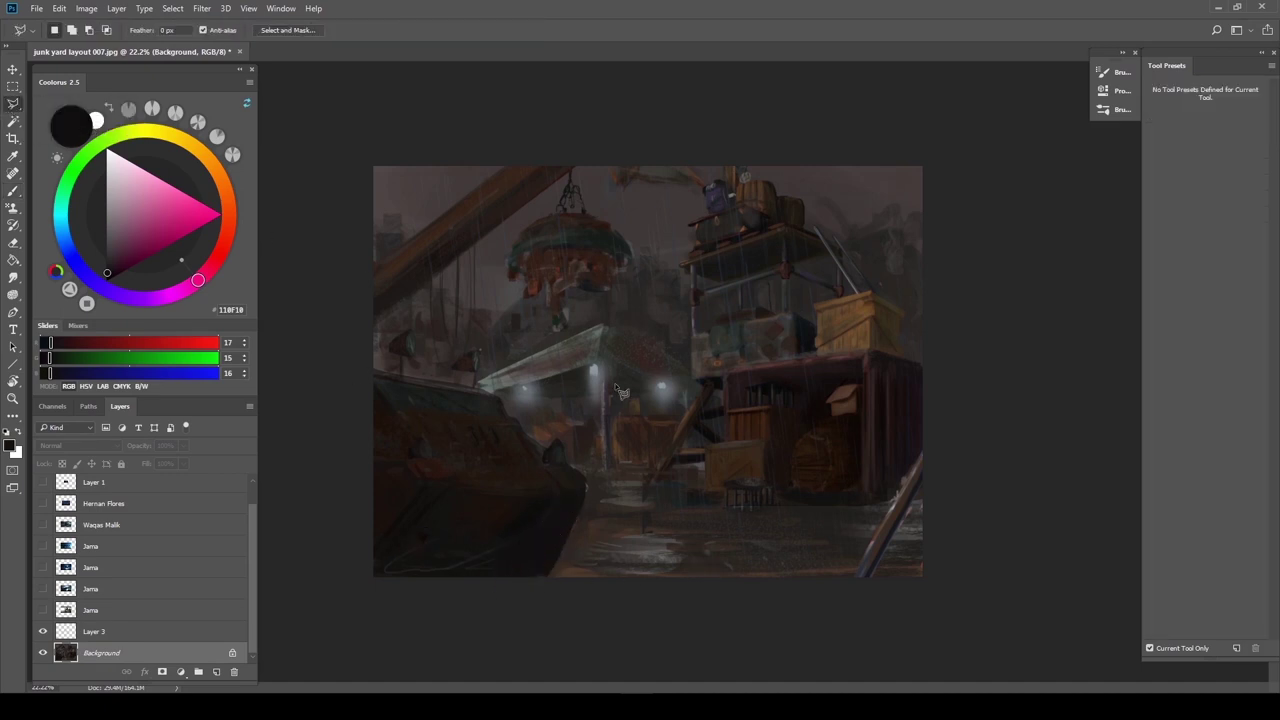
{"action": "left_click", "coordinate": [862, 492]}
{"action": "left_click", "coordinate": [862, 363]}
{"action": "left_click", "coordinate": [729, 377]}
{"action": "left_click", "coordinate": [732, 504]}
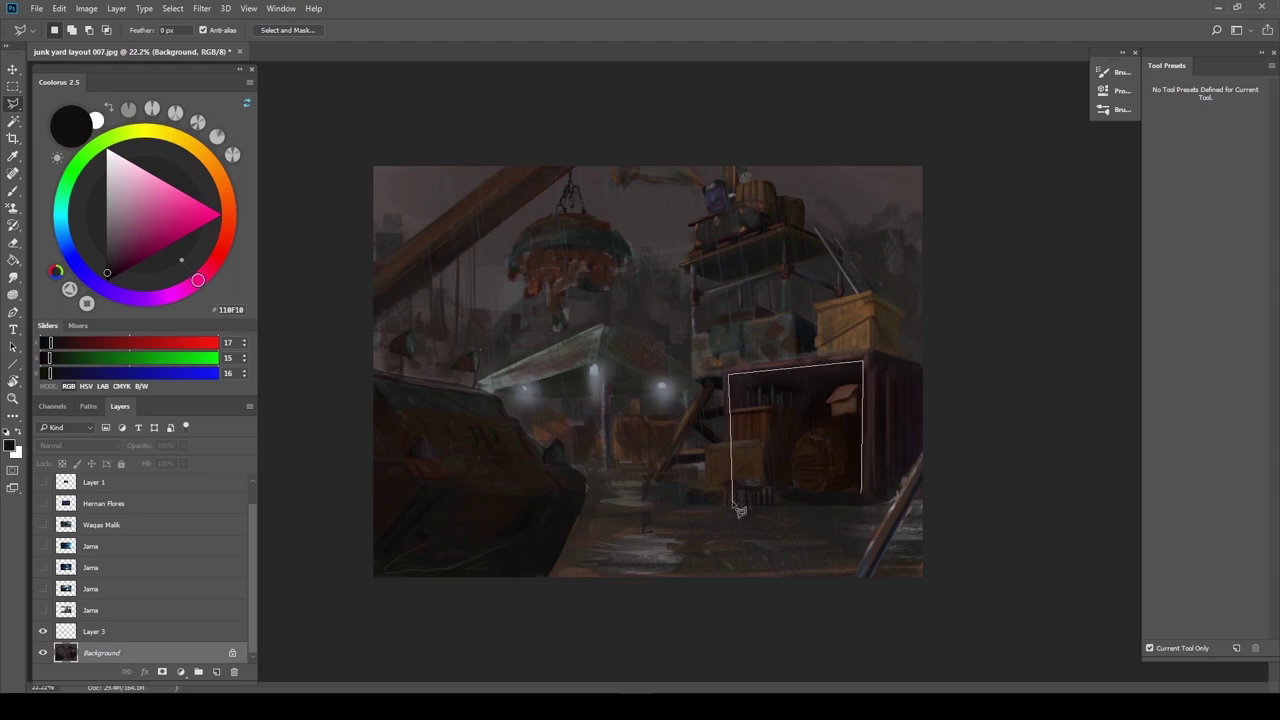
{"action": "left_click", "coordinate": [724, 504]}
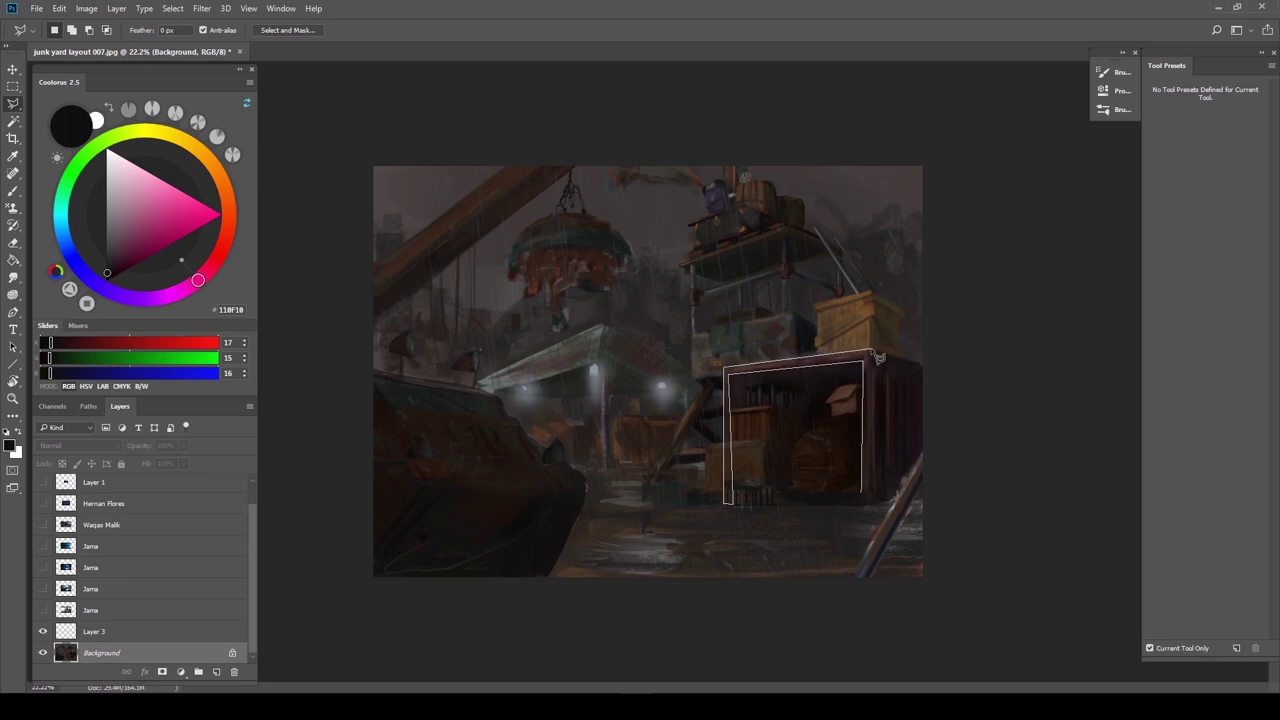
{"action": "left_click", "coordinate": [870, 352]}
{"action": "double_click", "coordinate": [870, 503]}
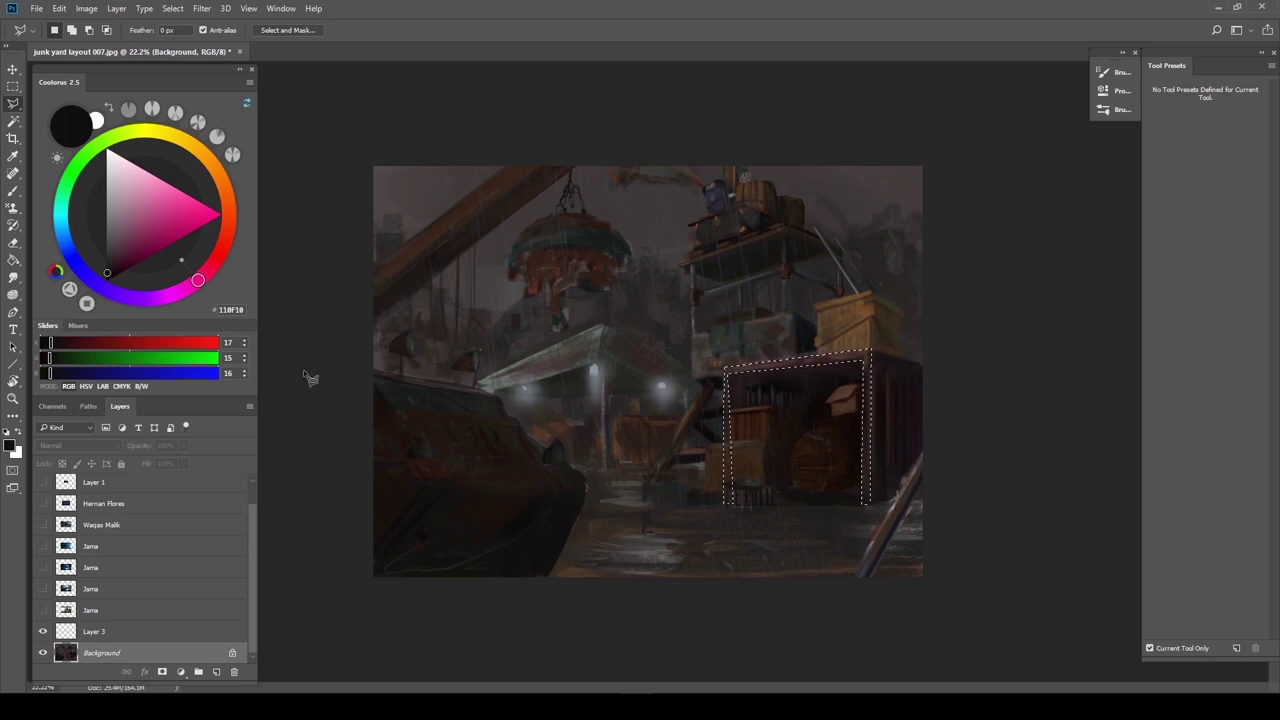
Brush the selected container frame with the sampled dull red 583937 and clear the selection
{"action": "key", "text": "b"}
{"action": "left_click", "coordinate": [820, 366], "text": "alt"}
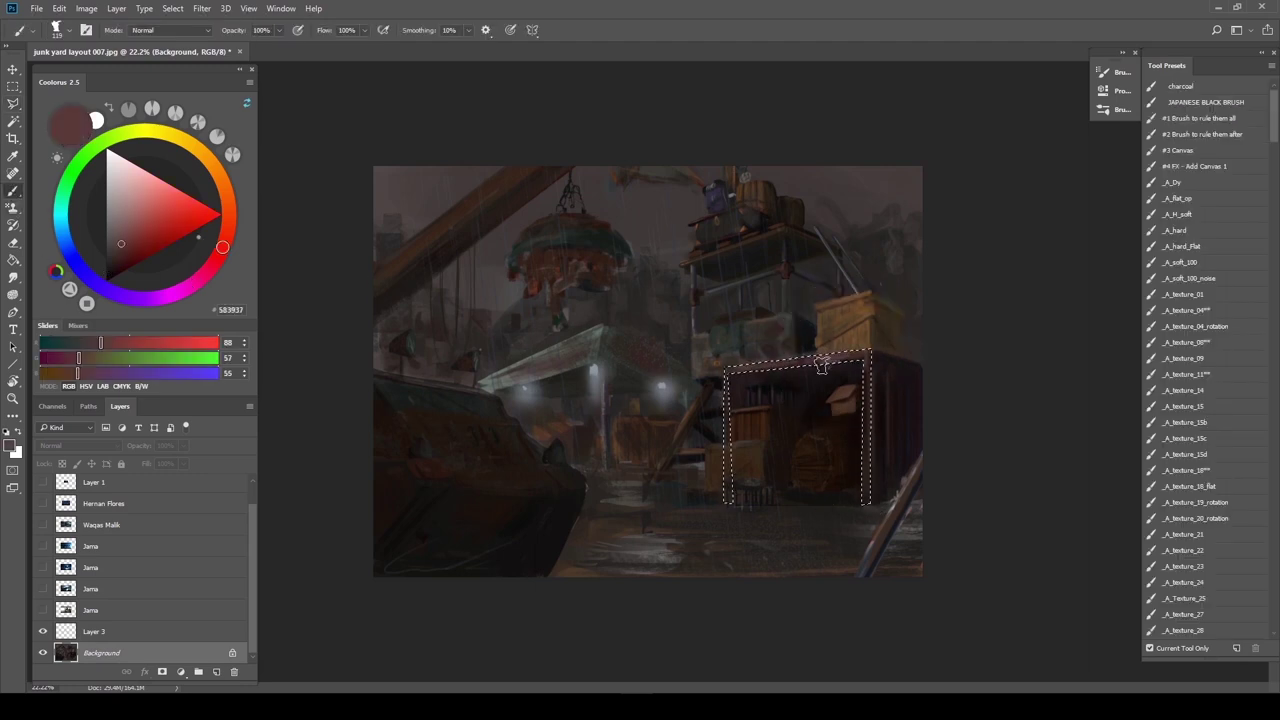
{"action": "mouse_move", "coordinate": [820, 366]}
{"action": "left_mouse_down"}
{"action": "mouse_move", "coordinate": [725, 382]}
{"action": "mouse_move", "coordinate": [717, 436]}
{"action": "mouse_move", "coordinate": [723, 412]}
{"action": "mouse_move", "coordinate": [857, 370]}
{"action": "left_mouse_up"}
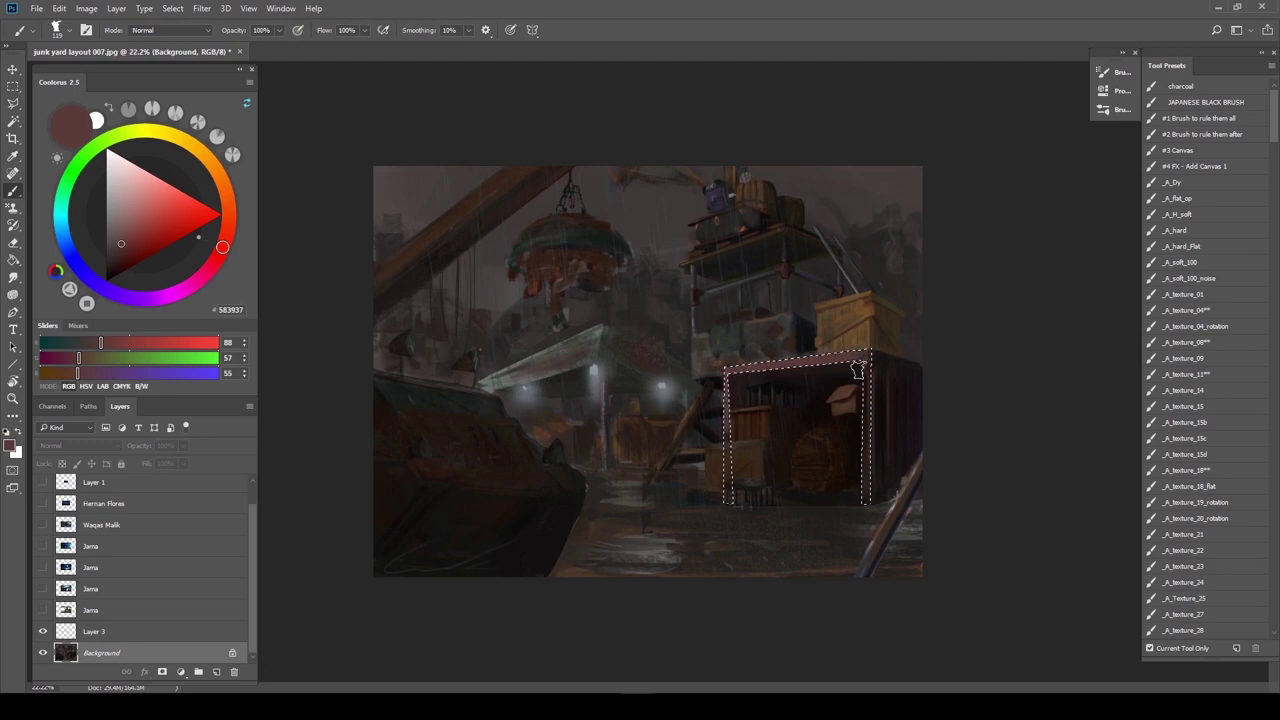
{"action": "left_click", "coordinate": [858, 370], "text": "alt"}
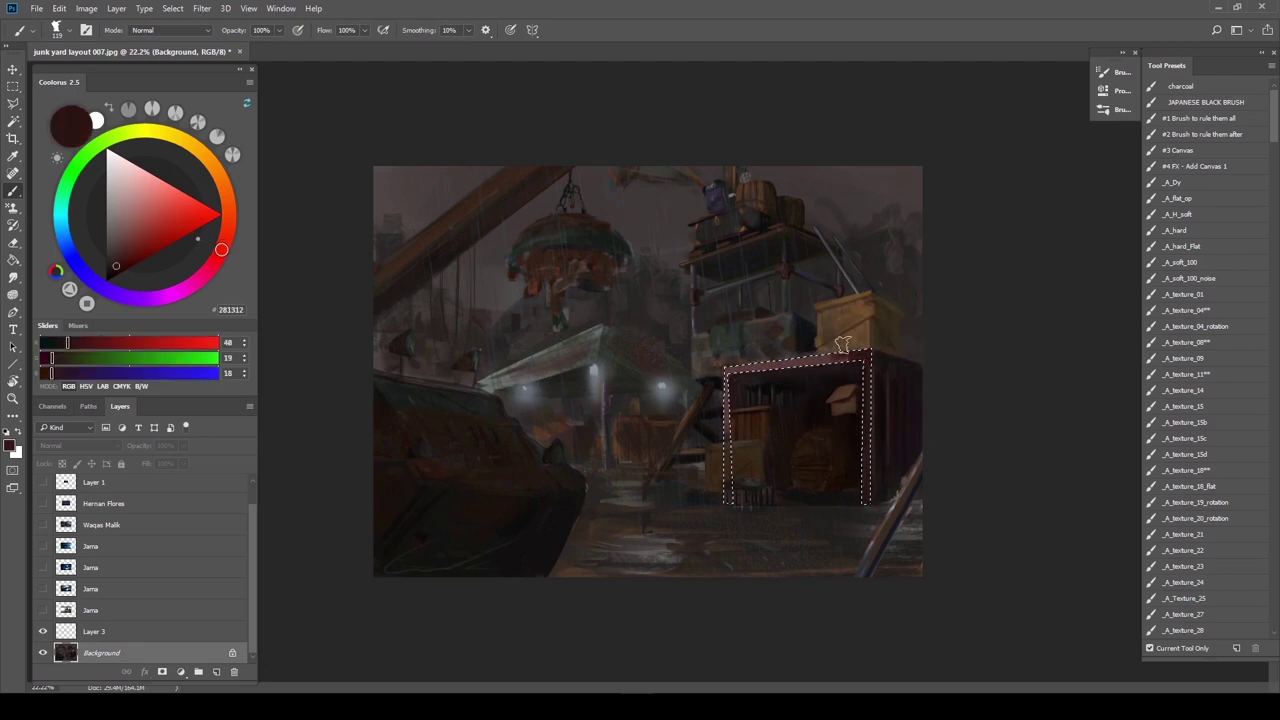
{"action": "left_click", "coordinate": [805, 365], "text": "alt"}
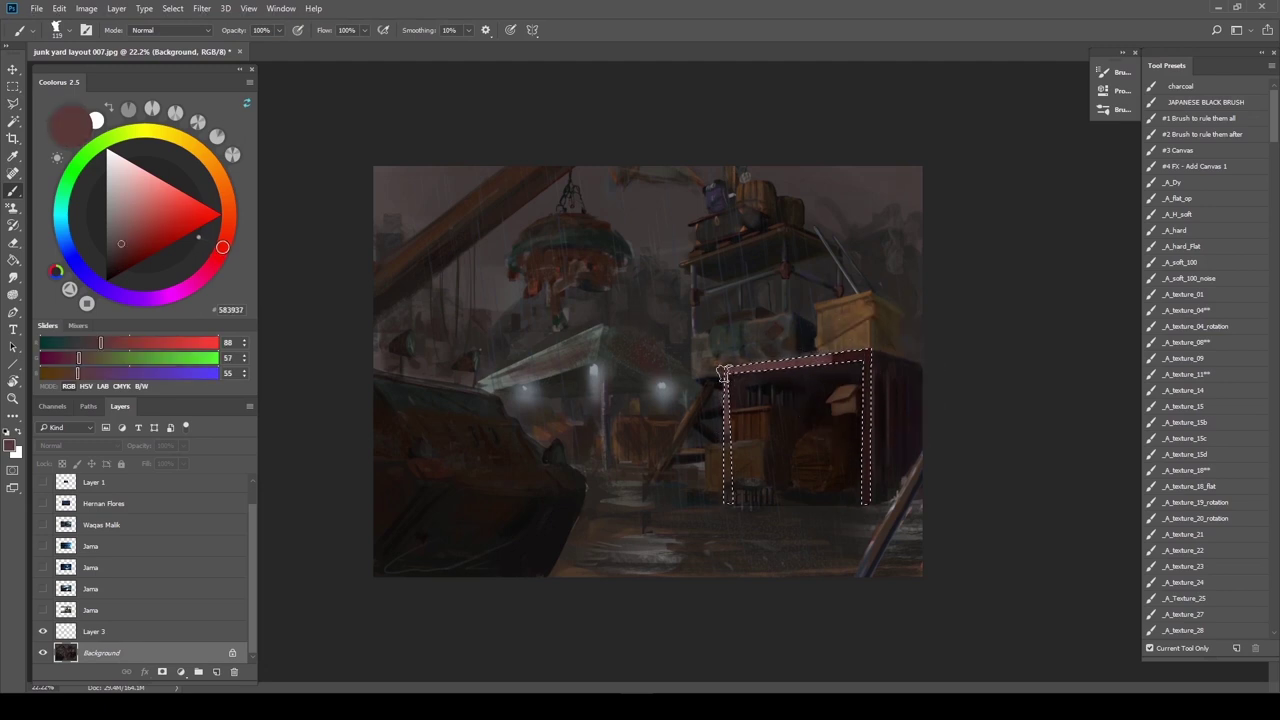
{"action": "key", "text": "ctrl+d"}
Paint over the wet ground in the foreground using a smaller brush and the sampled grey-brown 4E4A47
{"action": "left_click_drag", "start_coordinate": [637, 230], "coordinate": [643, 238]}
{"action": "right_click", "coordinate": [651, 494], "text": "alt"}
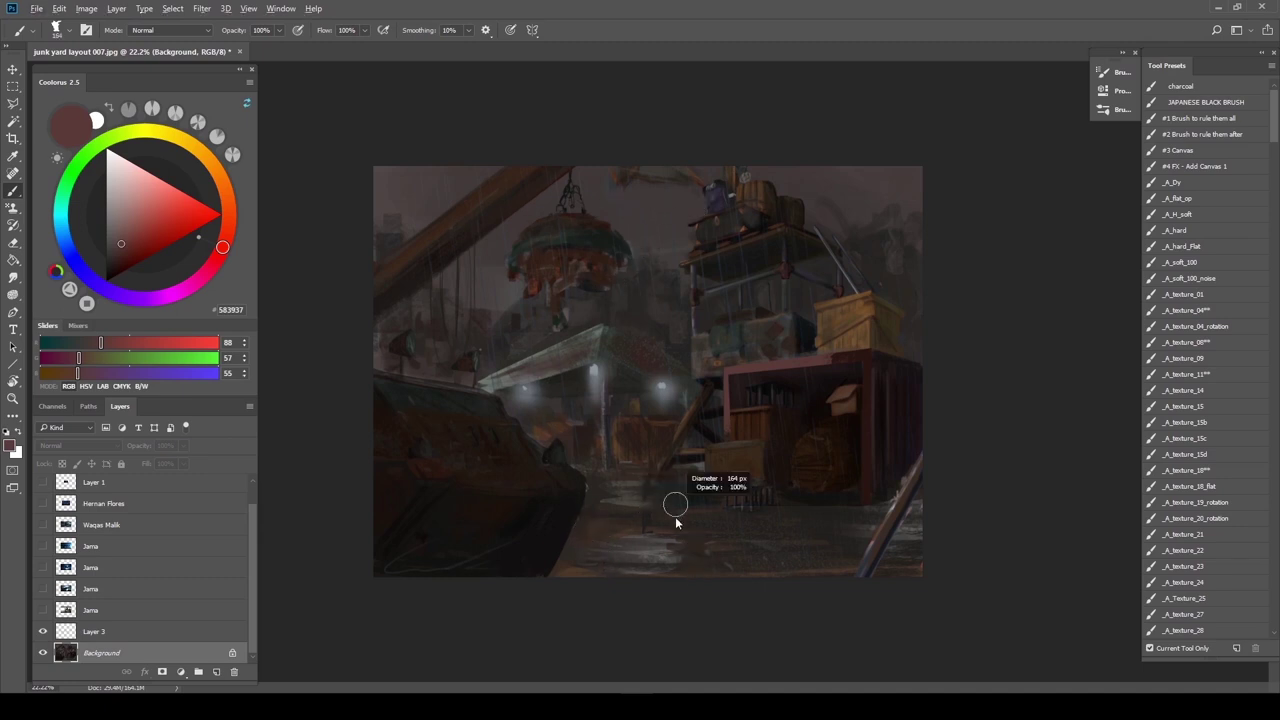
{"action": "left_click", "coordinate": [667, 545], "text": "alt"}
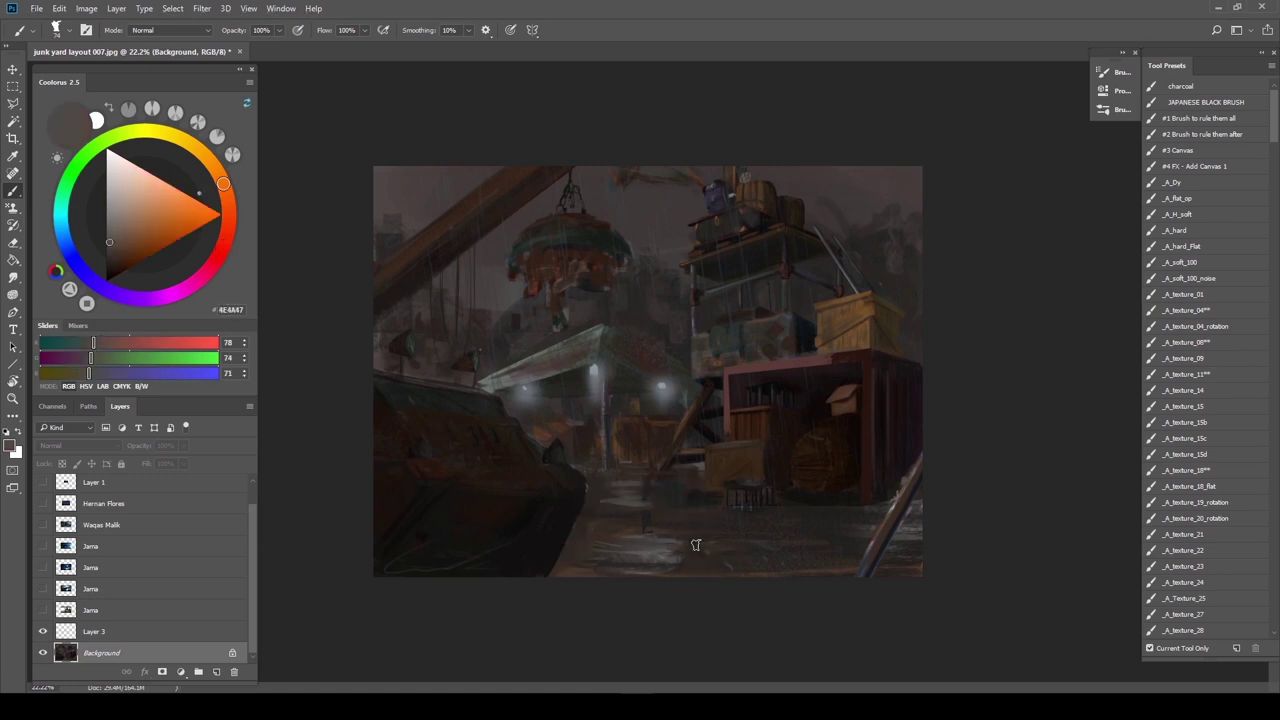
{"action": "right_click", "coordinate": [737, 548], "text": "alt"}
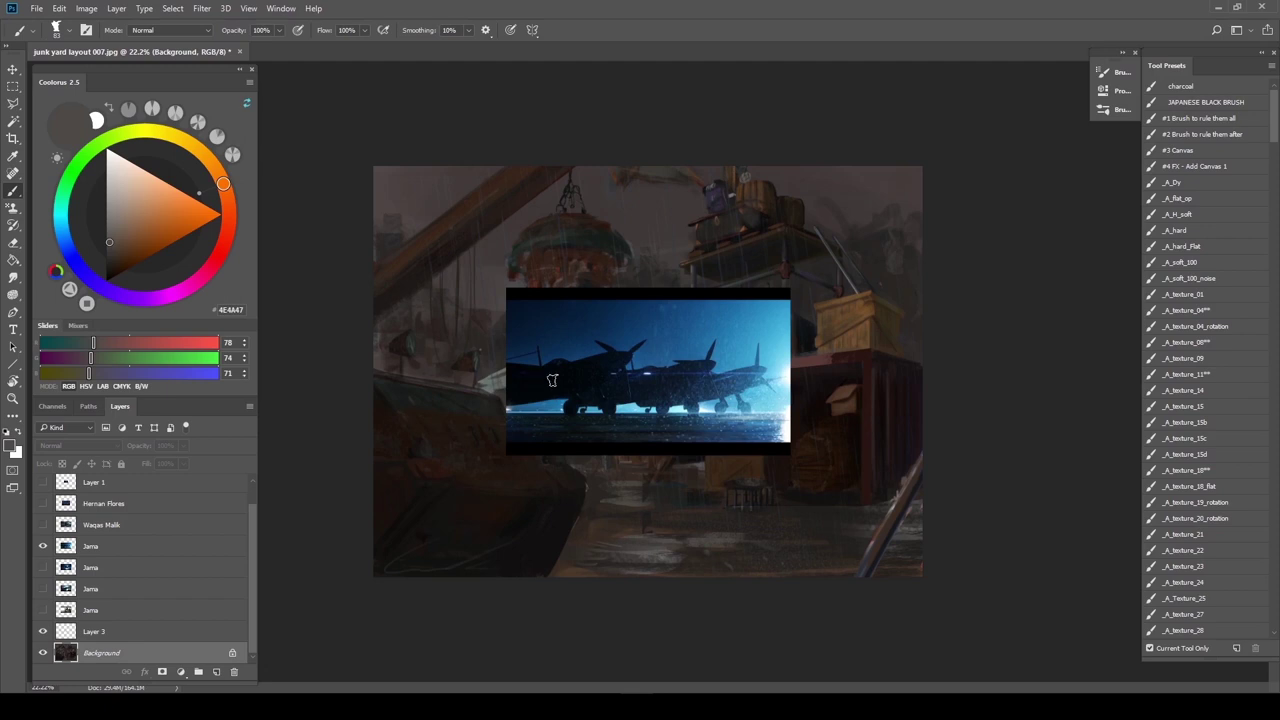
Enlarge the blue reference image of the row of parked planes to cover most of the painting and hide its layer
{"action": "left_click", "coordinate": [90, 548]}
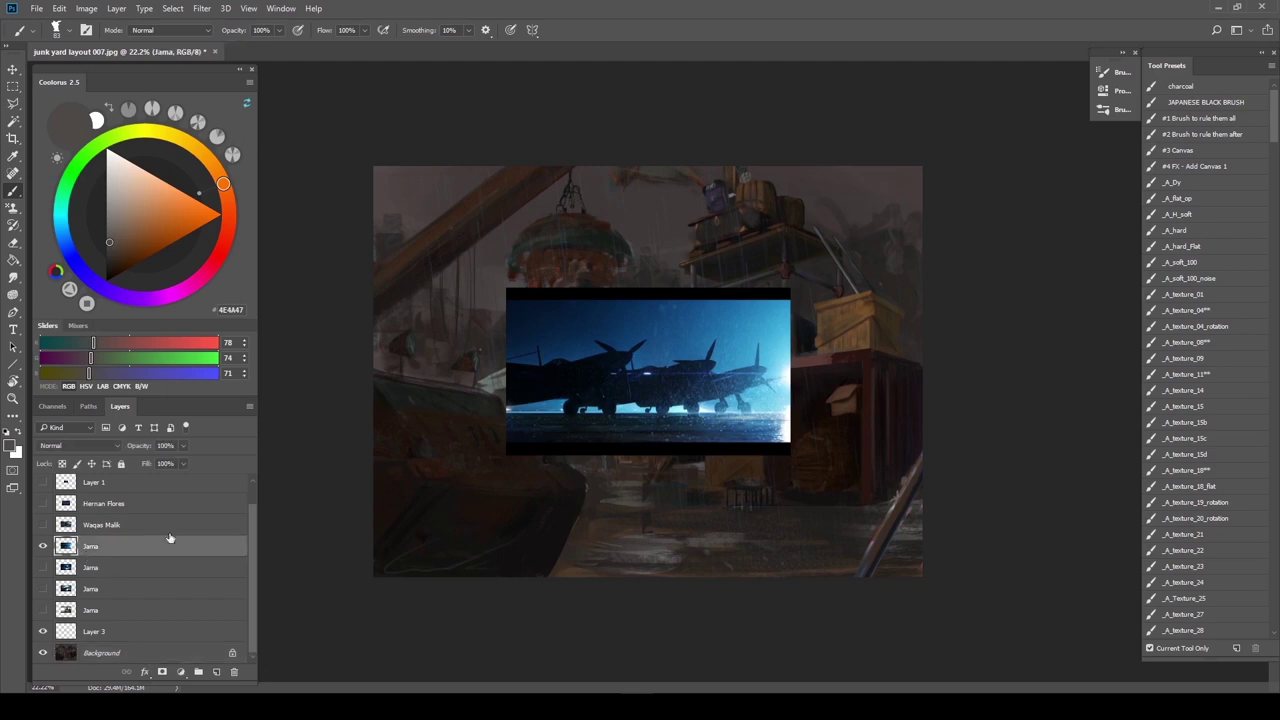
{"action": "key", "text": "ctrl+t"}
{"action": "left_click_drag", "start_coordinate": [512, 296], "coordinate": [389, 223]}
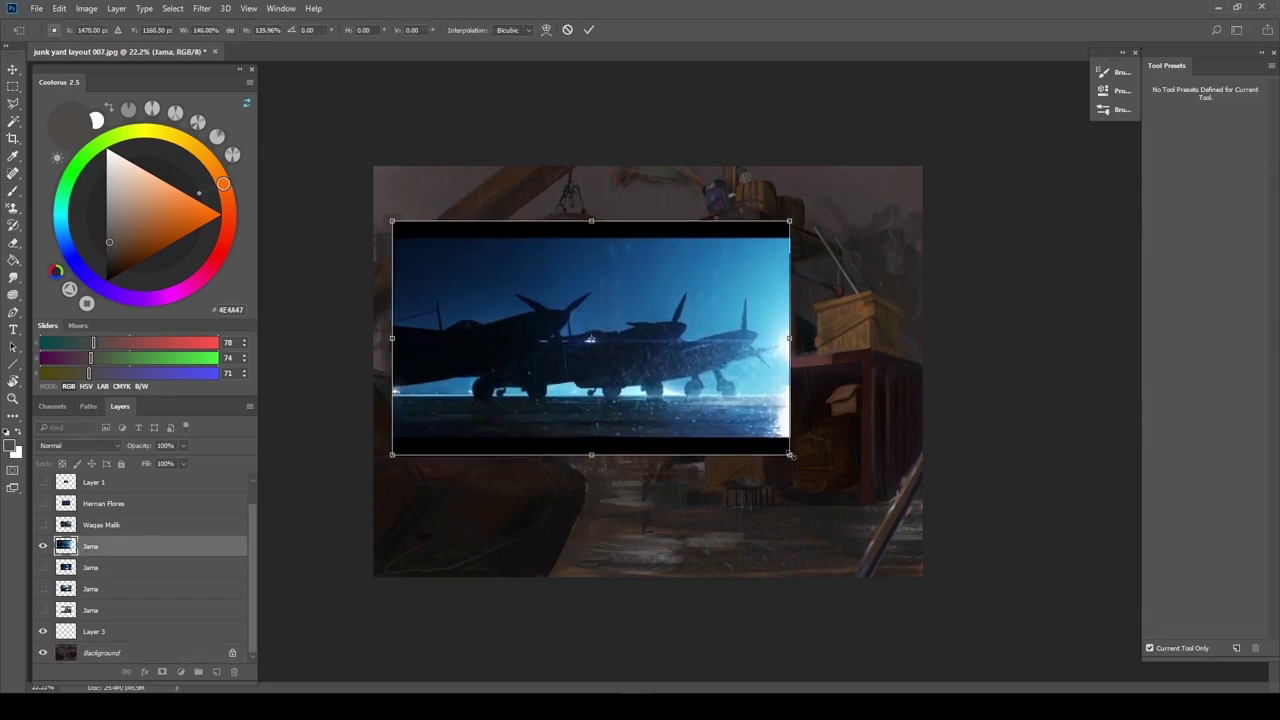
{"action": "left_click_drag", "start_coordinate": [789, 456], "coordinate": [871, 503]}
{"action": "key", "text": "Return"}
{"action": "key", "text": "b"}
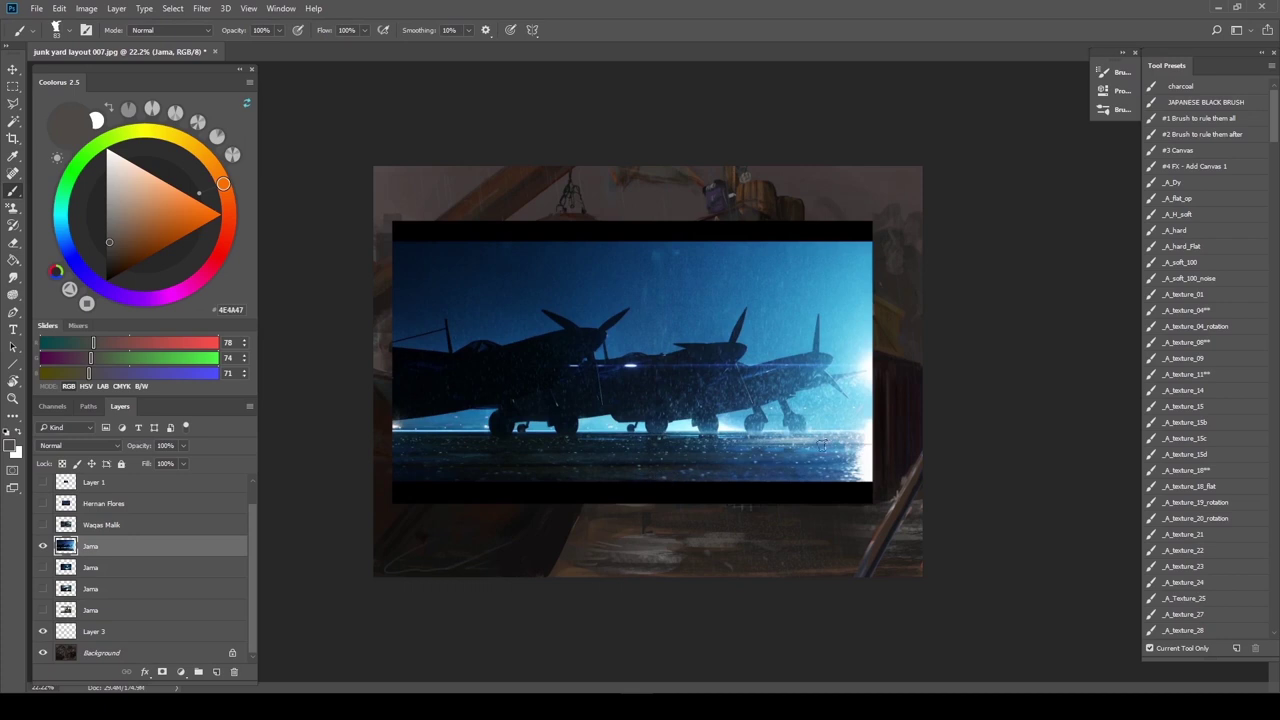
{"action": "left_click", "coordinate": [42, 546]}
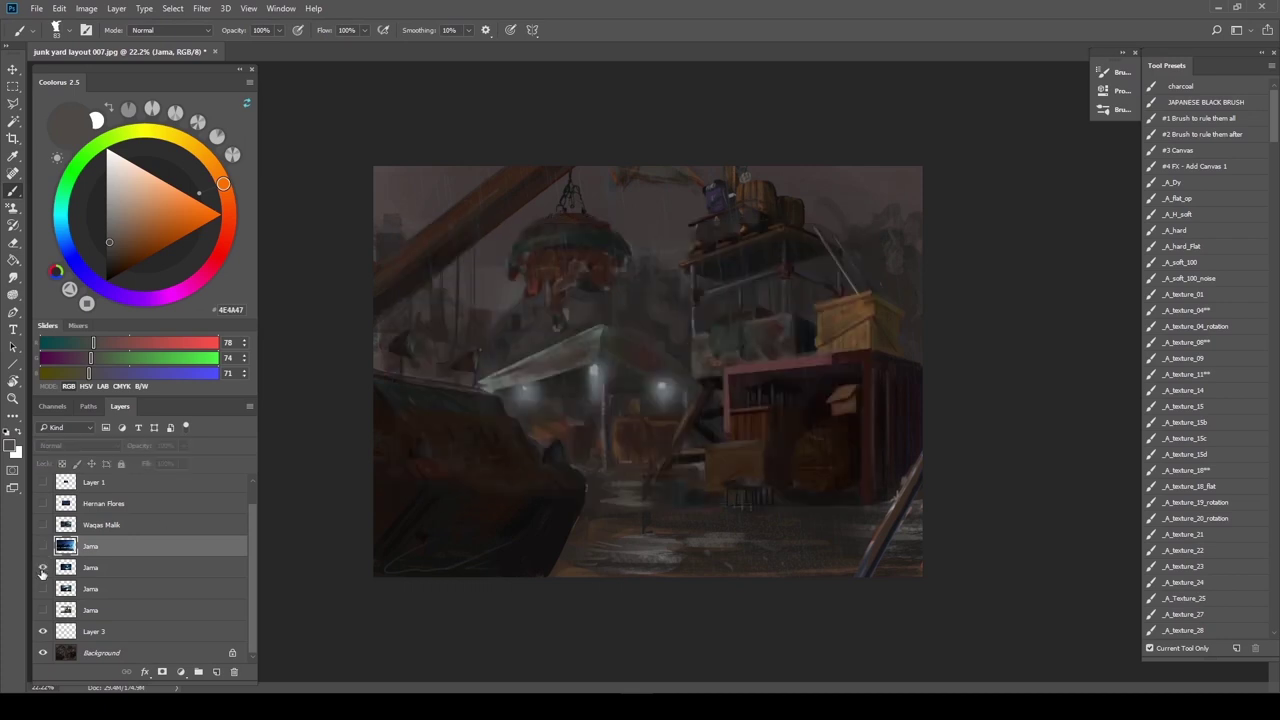
Show the single-plane reference image, enlarge and centre it over the painting for study, and hide its layer
{"action": "left_click", "coordinate": [42, 567]}
{"action": "left_click", "coordinate": [42, 568]}
{"action": "left_click", "coordinate": [43, 589]}
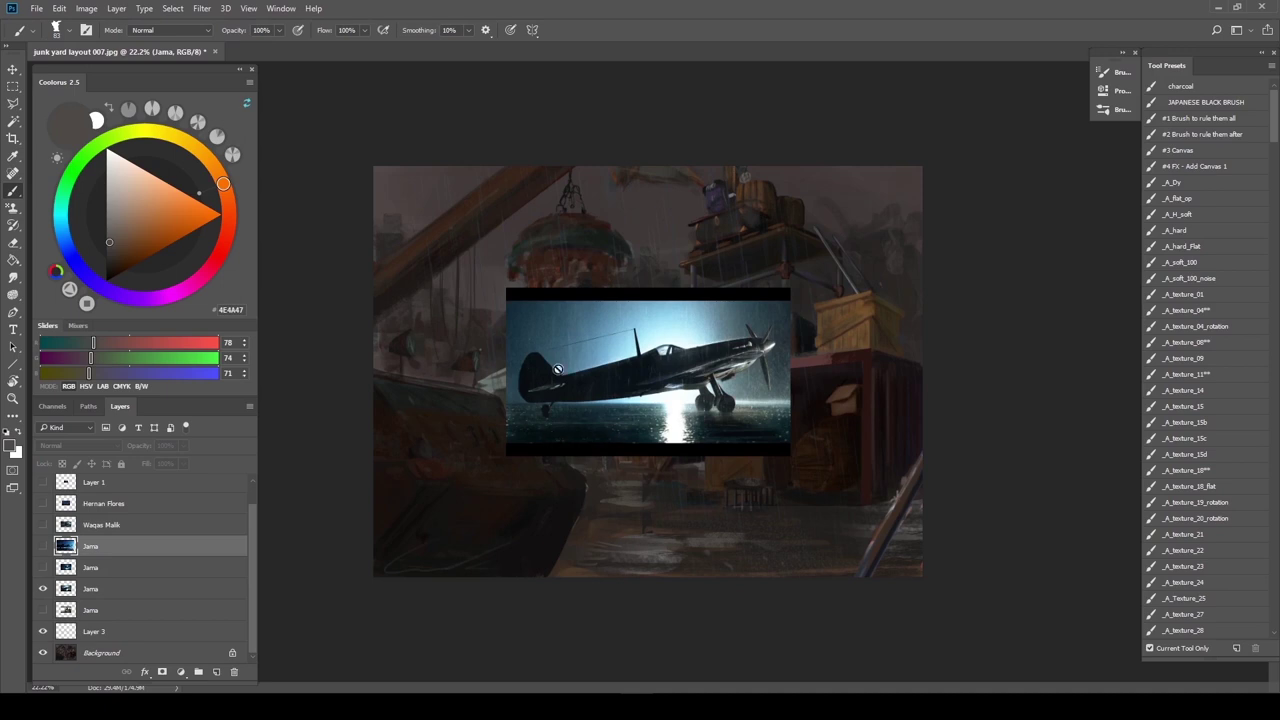
{"action": "left_click", "coordinate": [100, 590]}
{"action": "key", "text": "ctrl+t"}
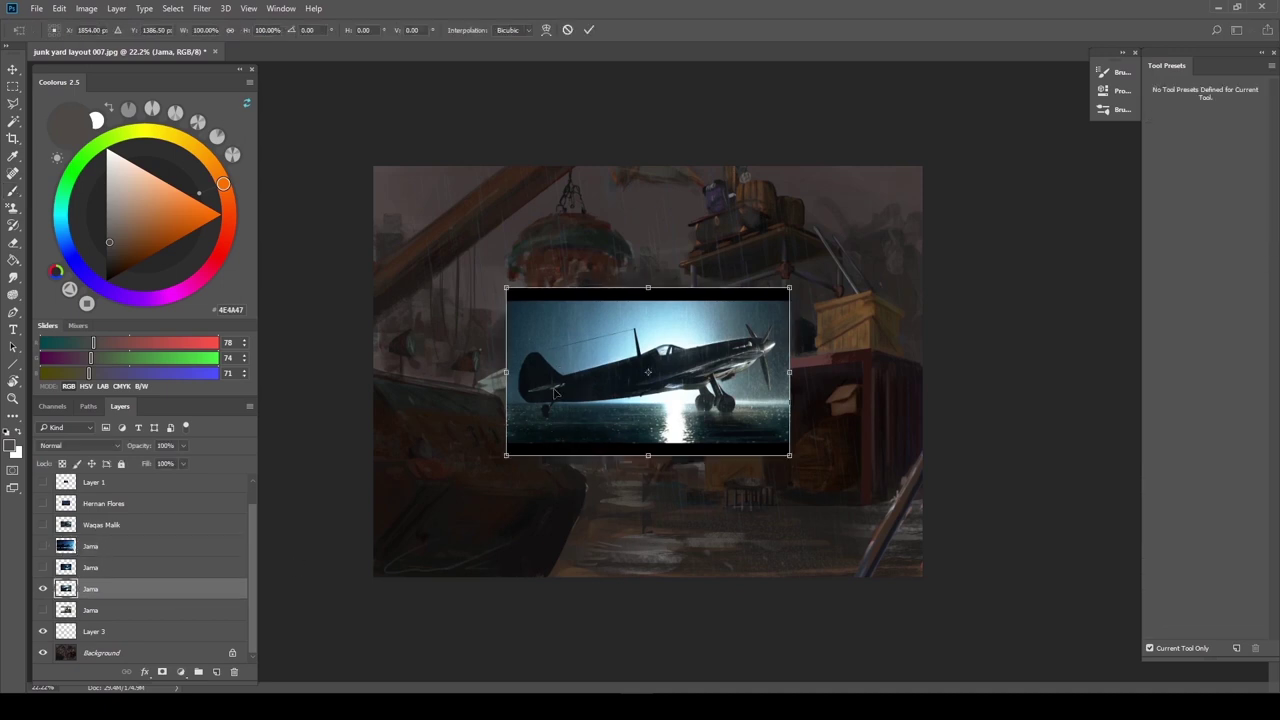
{"action": "left_click_drag", "start_coordinate": [505, 289], "coordinate": [377, 210]}
{"action": "left_click_drag", "start_coordinate": [578, 320], "coordinate": [641, 358]}
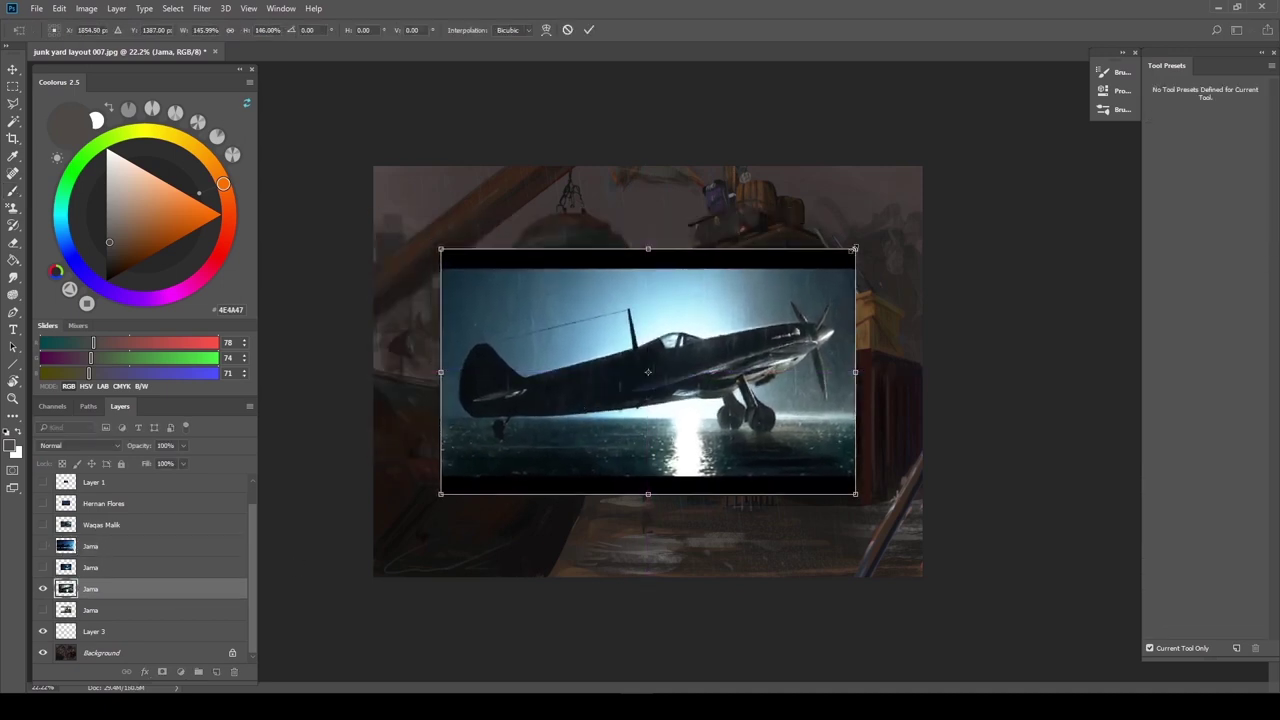
{"action": "left_click_drag", "start_coordinate": [854, 249], "coordinate": [894, 226]}
{"action": "left_click_drag", "start_coordinate": [675, 440], "coordinate": [651, 442]}
{"action": "key", "text": "b"}
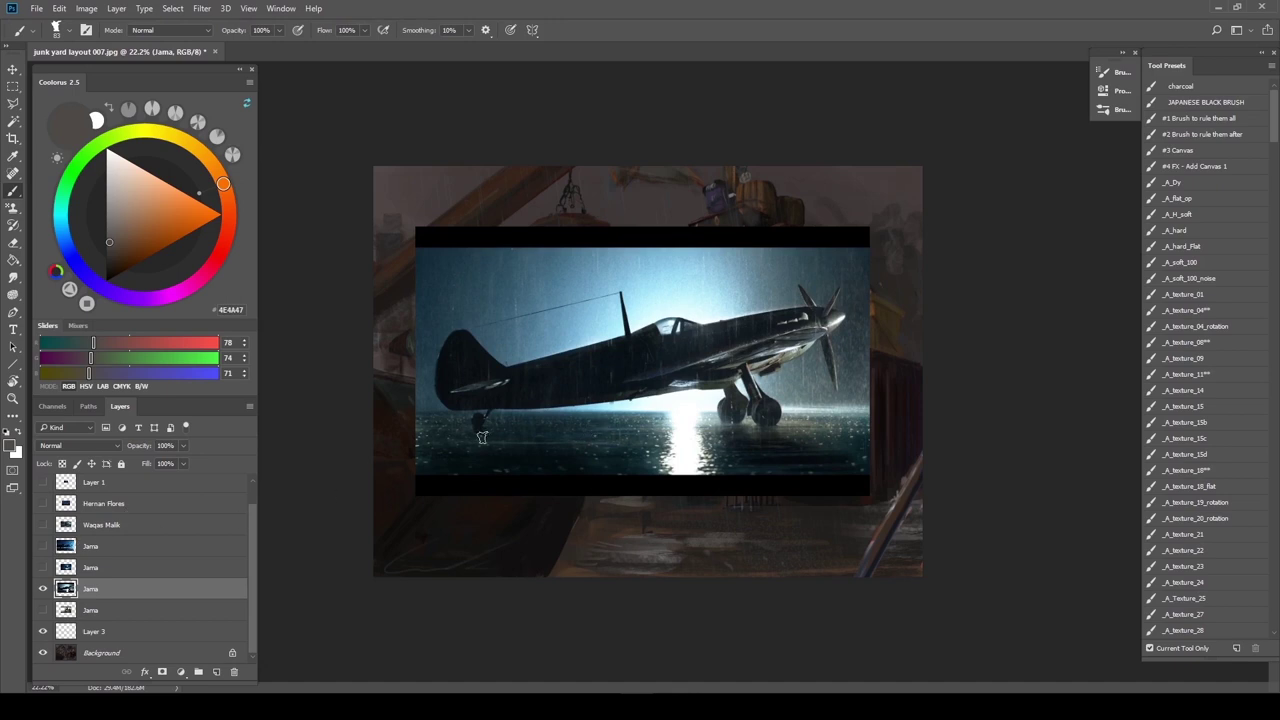
{"action": "left_click", "coordinate": [43, 589]}
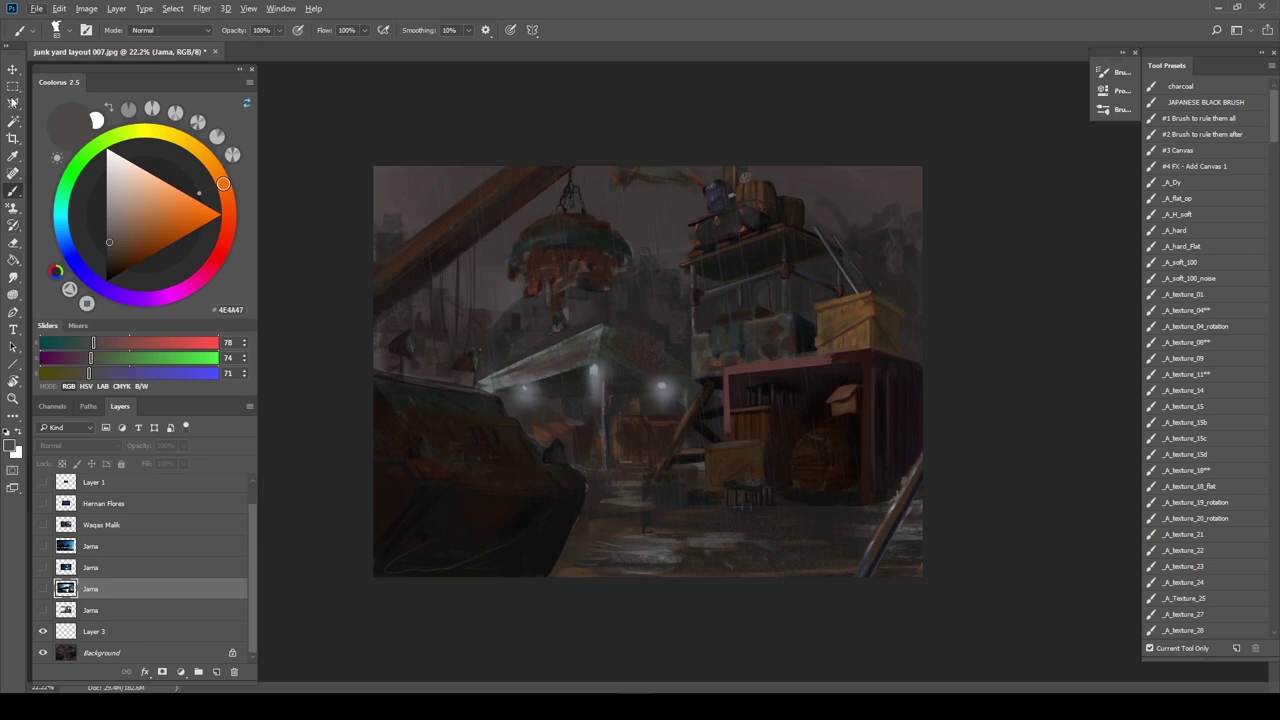
Select the crane beam at the upper left of the Background with a polygonal outline and copy it to a new layer
{"action": "left_click", "coordinate": [13, 103]}
{"action": "left_click", "coordinate": [99, 655]}
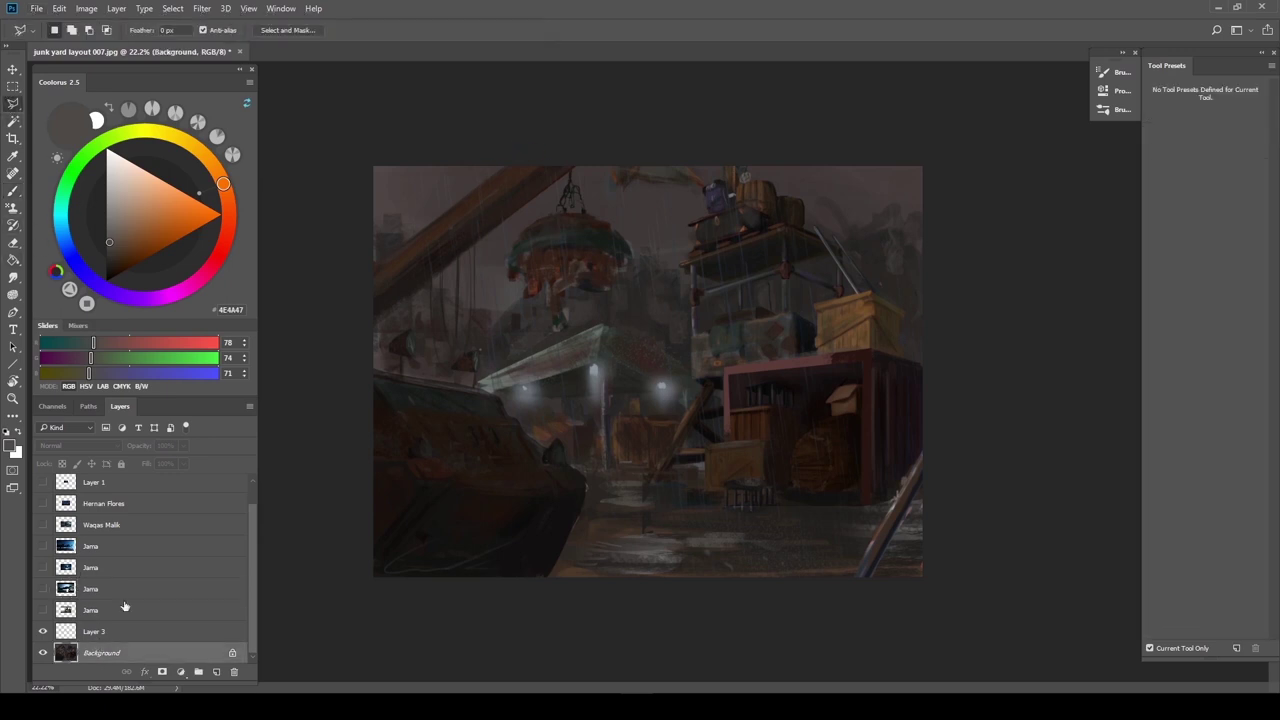
{"action": "left_click", "coordinate": [369, 343]}
{"action": "left_click", "coordinate": [591, 158]}
{"action": "left_click", "coordinate": [470, 115]}
{"action": "left_click", "coordinate": [366, 264]}
{"action": "left_click", "coordinate": [369, 343]}
{"action": "left_click", "coordinate": [370, 283]}
{"action": "left_click", "coordinate": [524, 145]}
{"action": "left_click", "coordinate": [443, 123]}
{"action": "left_click", "coordinate": [337, 195]}
{"action": "left_click", "coordinate": [353, 270]}
{"action": "left_click", "coordinate": [378, 285]}
{"action": "right_click", "coordinate": [450, 242]}
{"action": "left_click", "coordinate": [492, 359]}
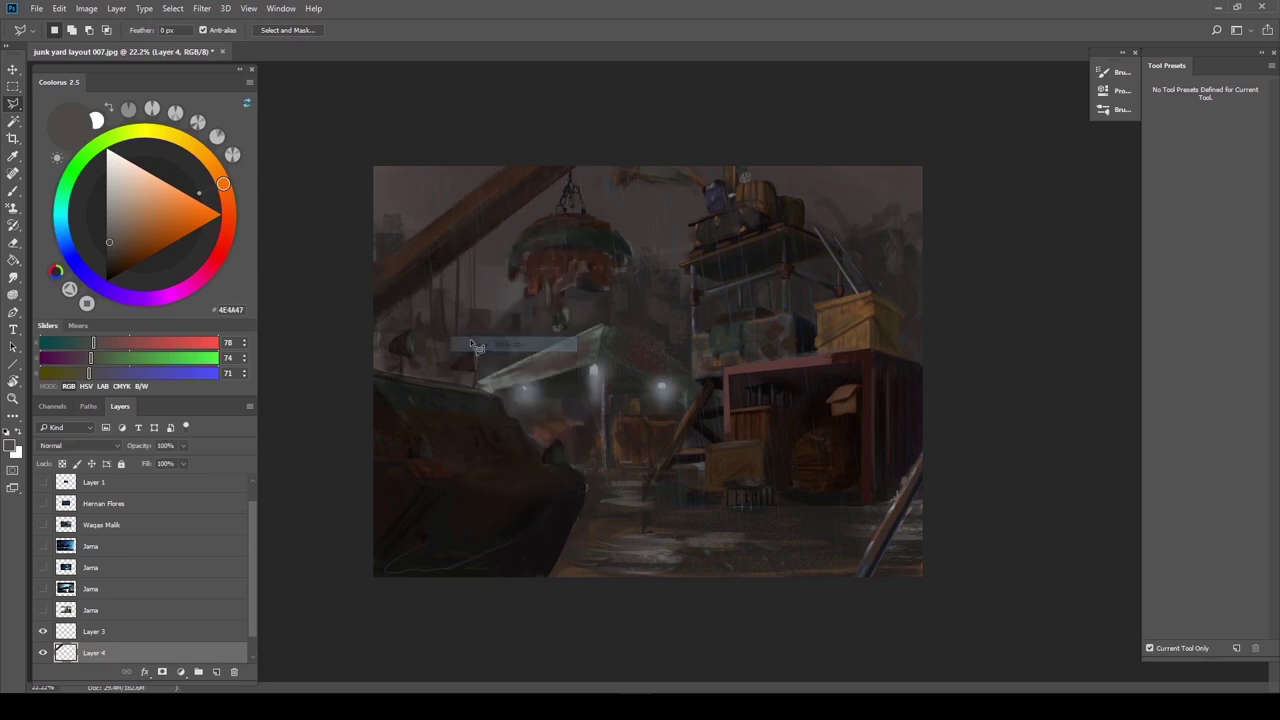
Rotate the copied crane beam about 17° counterclockwise so that it stands steeper
{"action": "key", "text": "ctrl+t"}
{"action": "left_click_drag", "start_coordinate": [517, 134], "coordinate": [478, 95]}
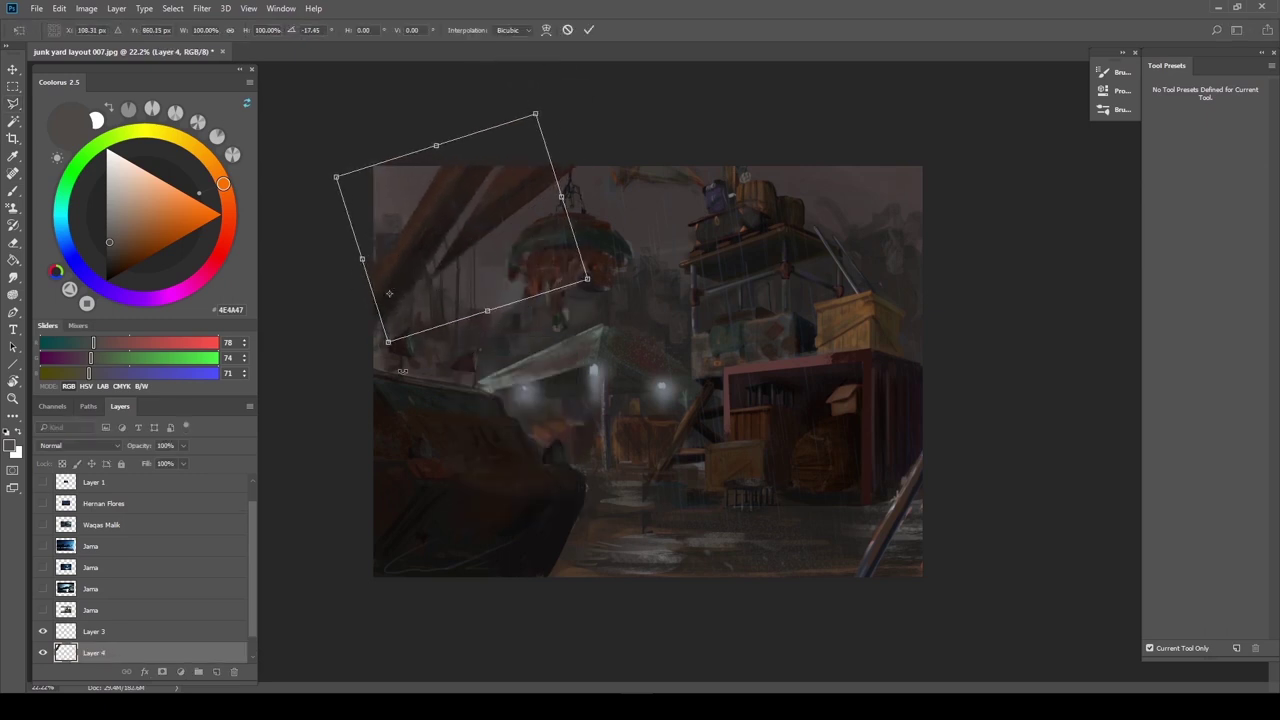
{"action": "key", "text": "Return"}
{"action": "key", "text": "b"}
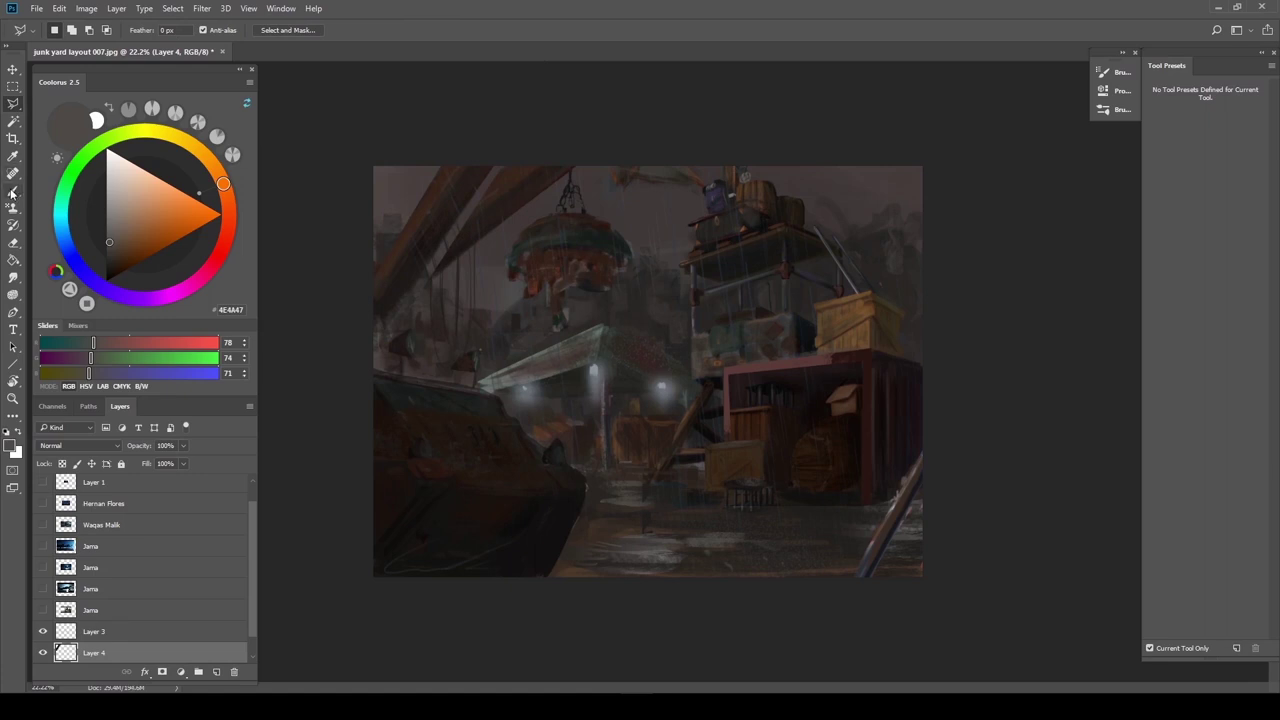
Paint out the original crane beam left of the hanging claw with sampled sky greys
{"action": "left_click", "coordinate": [523, 210], "text": "alt"}
{"action": "mouse_move", "coordinate": [477, 219]}
{"action": "left_mouse_down"}
{"action": "mouse_move", "coordinate": [450, 257]}
{"action": "mouse_move", "coordinate": [542, 167]}
{"action": "mouse_move", "coordinate": [569, 181]}
{"action": "left_mouse_up"}
{"action": "right_click", "coordinate": [544, 219], "text": "alt"}
{"action": "left_click", "coordinate": [483, 249], "text": "alt"}
{"action": "right_click", "coordinate": [556, 187], "text": "alt"}
{"action": "left_click", "coordinate": [564, 180], "text": "alt"}
Repaint the hanging claw and its cable with dark reds, blues and greens sampled from the claw
{"action": "right_click", "coordinate": [562, 239], "text": "alt"}
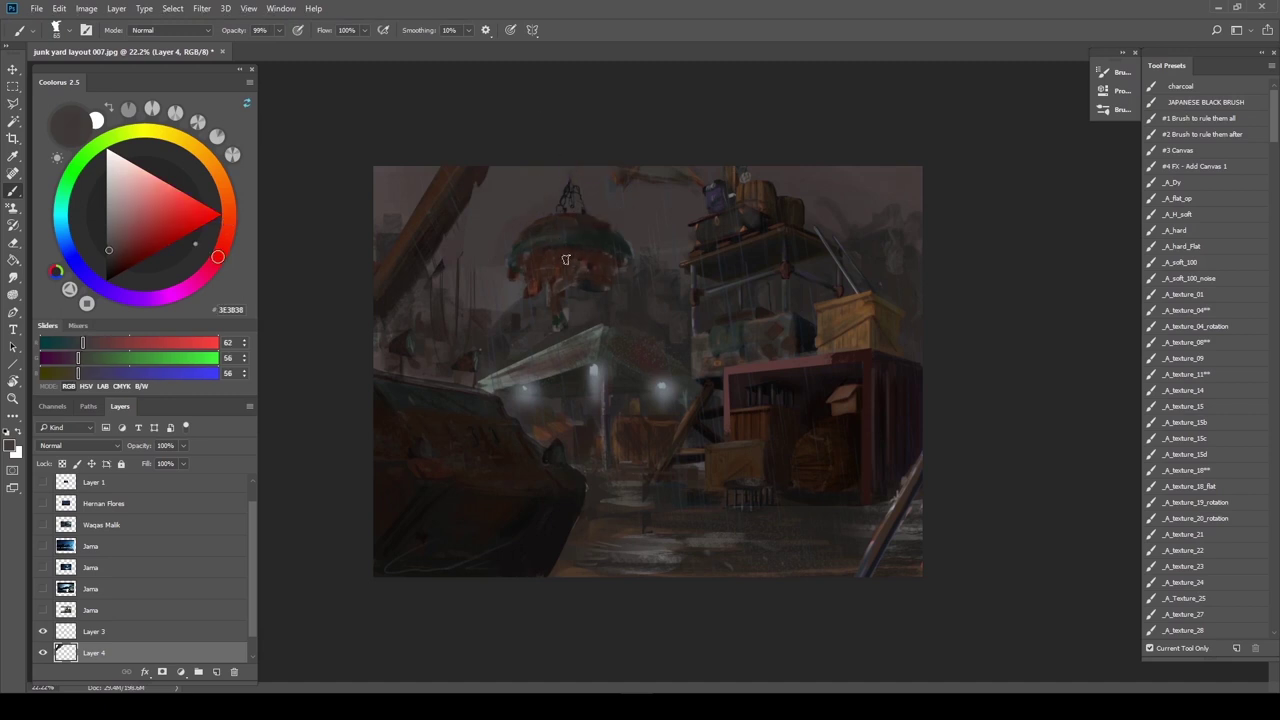
{"action": "left_click", "coordinate": [563, 244], "text": "alt"}
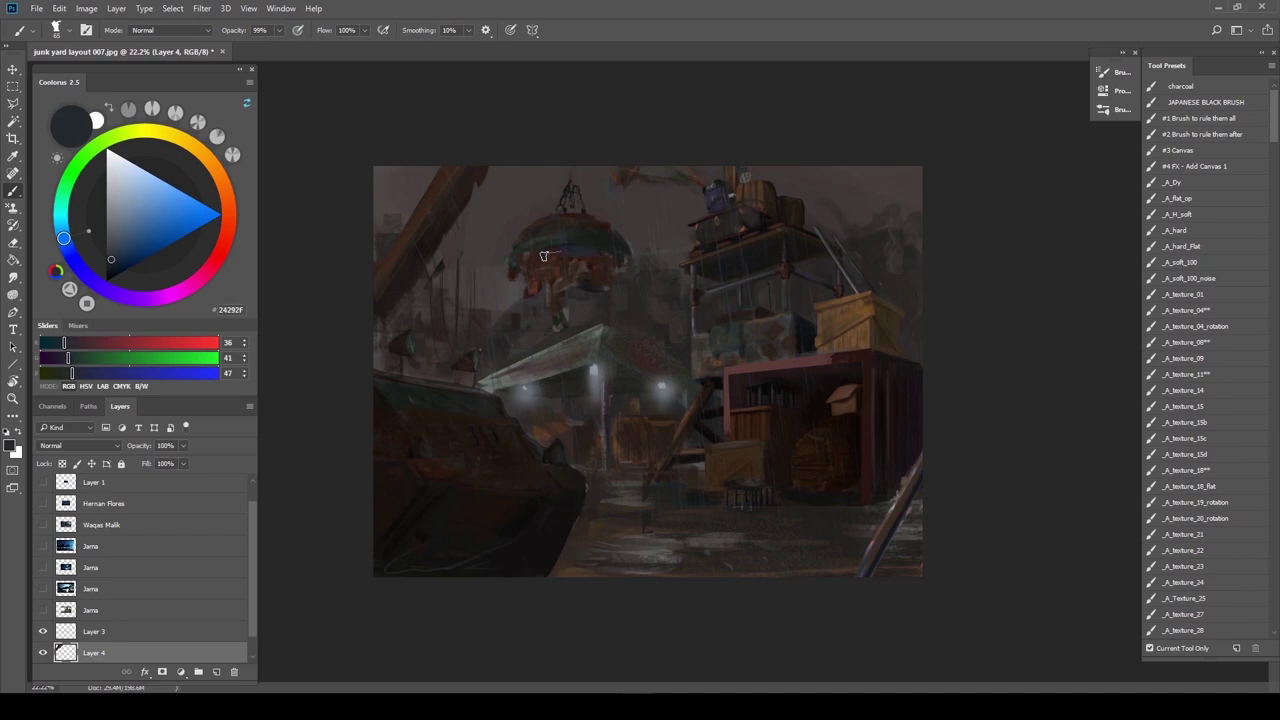
{"action": "left_click", "coordinate": [568, 247], "text": "alt"}
{"action": "left_click", "coordinate": [553, 245], "text": "alt"}
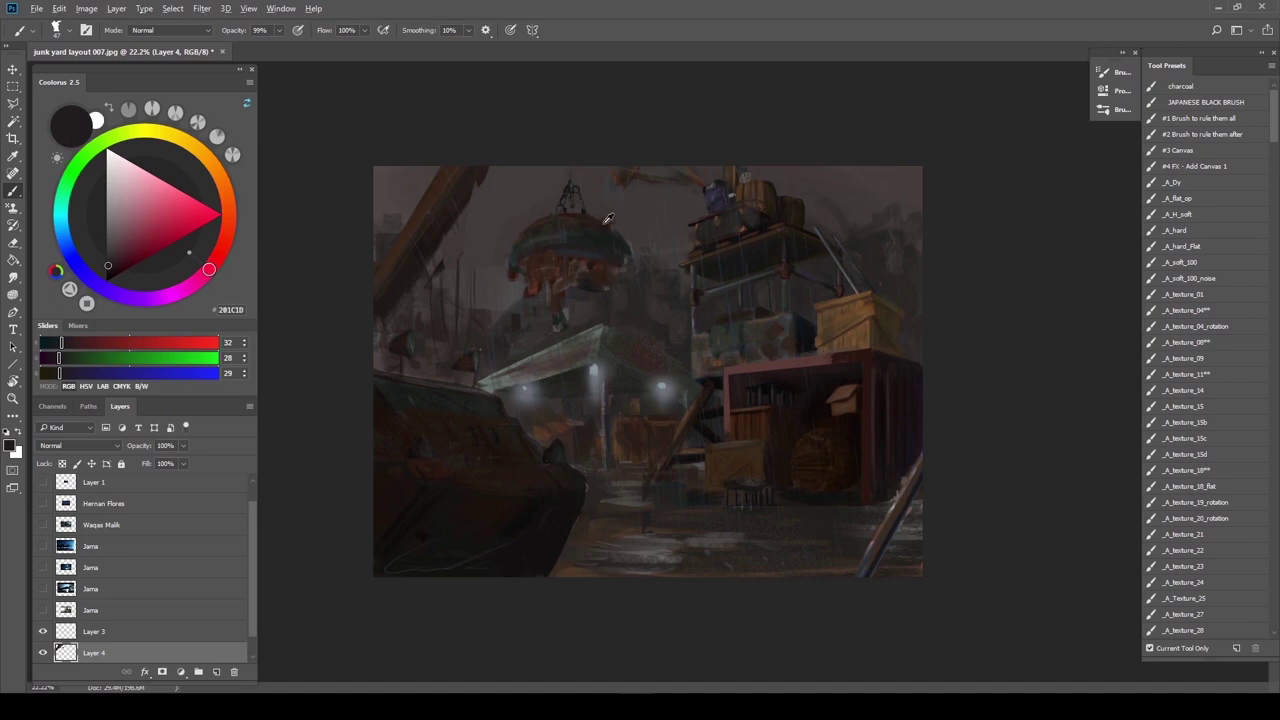
{"action": "left_click", "coordinate": [607, 218], "text": "alt"}
{"action": "left_click", "coordinate": [622, 242], "text": "alt"}
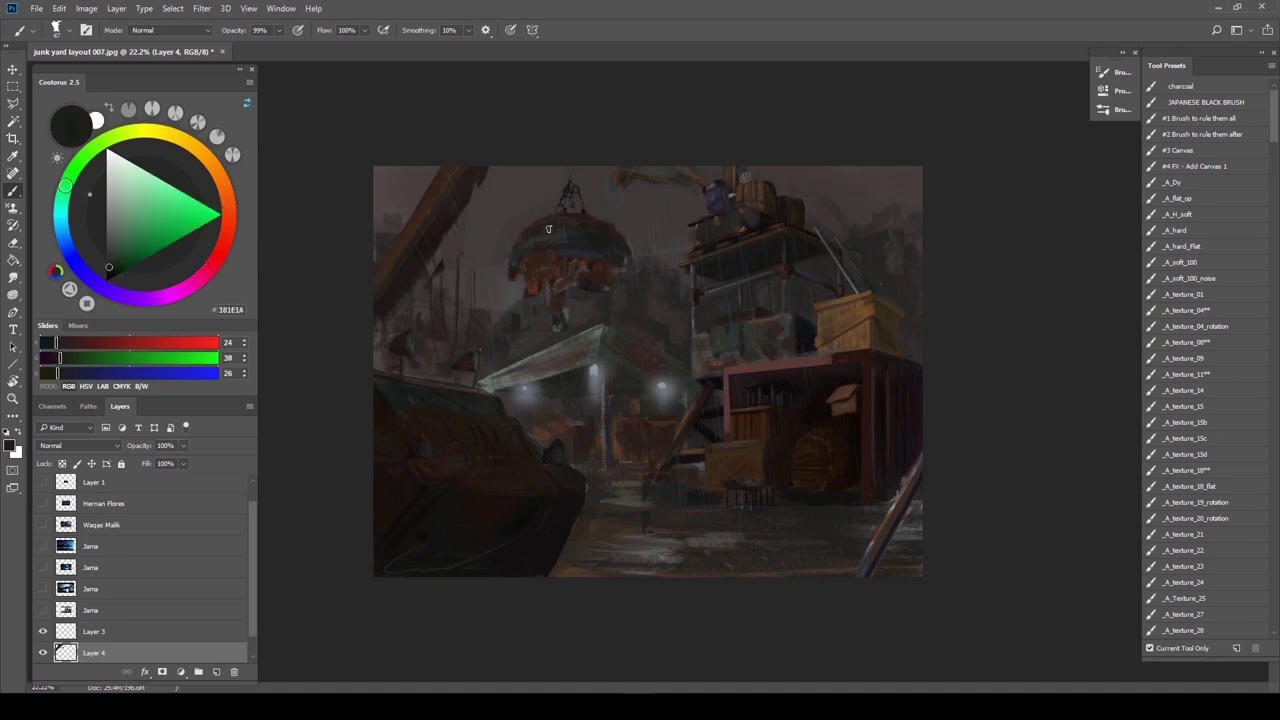
{"action": "left_click", "coordinate": [572, 190], "text": "alt"}
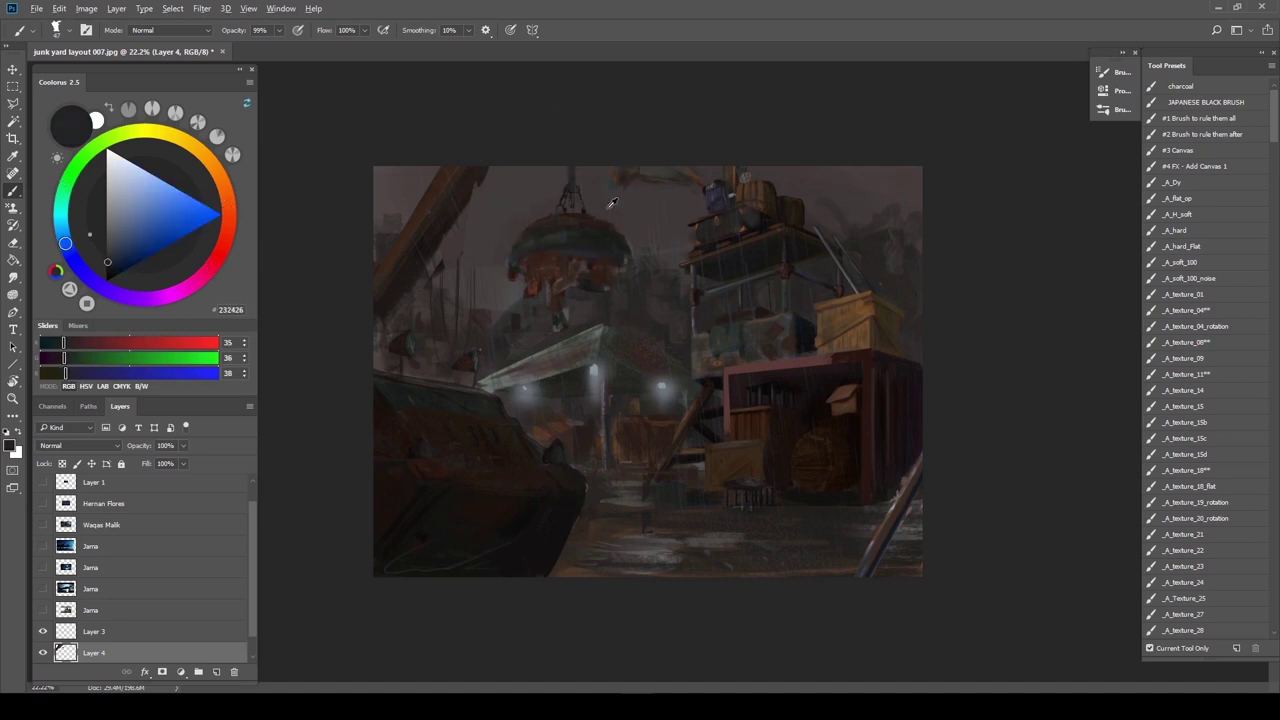
Paint out the leftover crane beam fragment between the hanging claw and the stacked barrels with sampled sky grey
{"action": "left_click", "coordinate": [612, 203], "text": "alt"}
{"action": "mouse_move", "coordinate": [621, 183]}
{"action": "left_mouse_down"}
{"action": "mouse_move", "coordinate": [645, 155]}
{"action": "mouse_move", "coordinate": [691, 180]}
{"action": "left_mouse_up"}
{"action": "left_click", "coordinate": [639, 205], "text": "alt"}
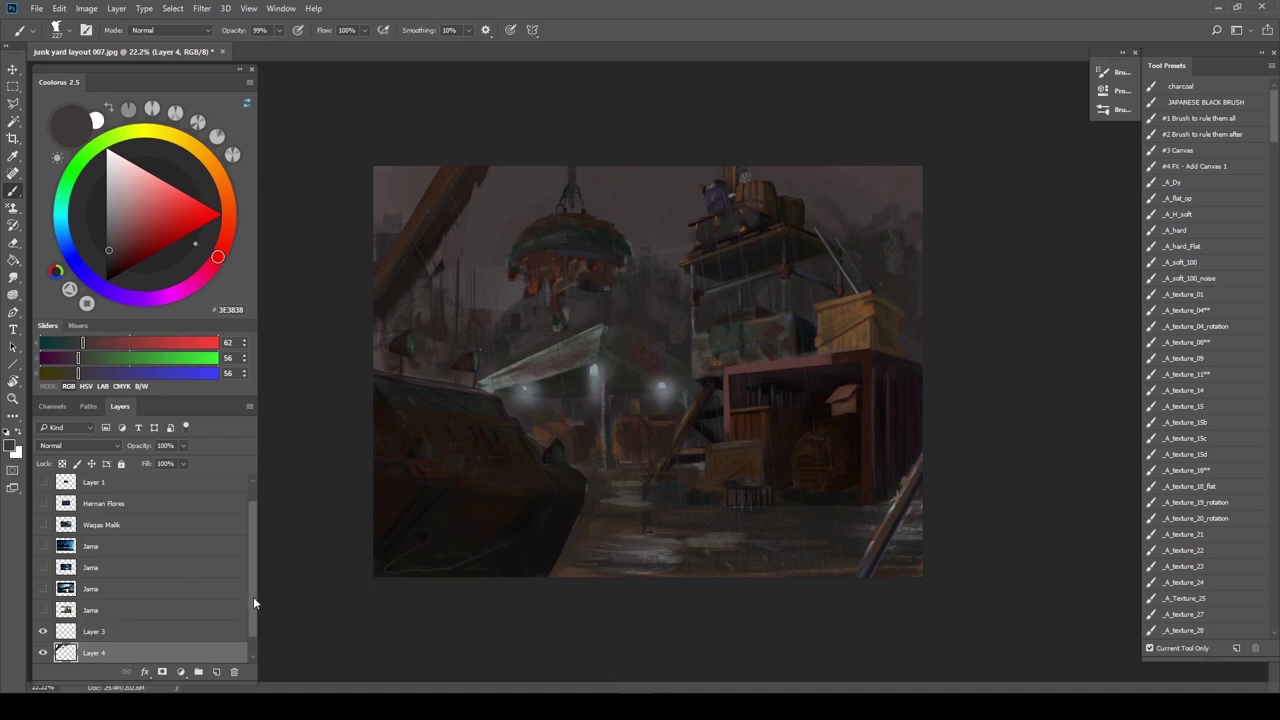
Show the blue-and-magenta field reference image over the junkyard painting
{"action": "left_click_drag", "start_coordinate": [253, 596], "coordinate": [251, 575]}
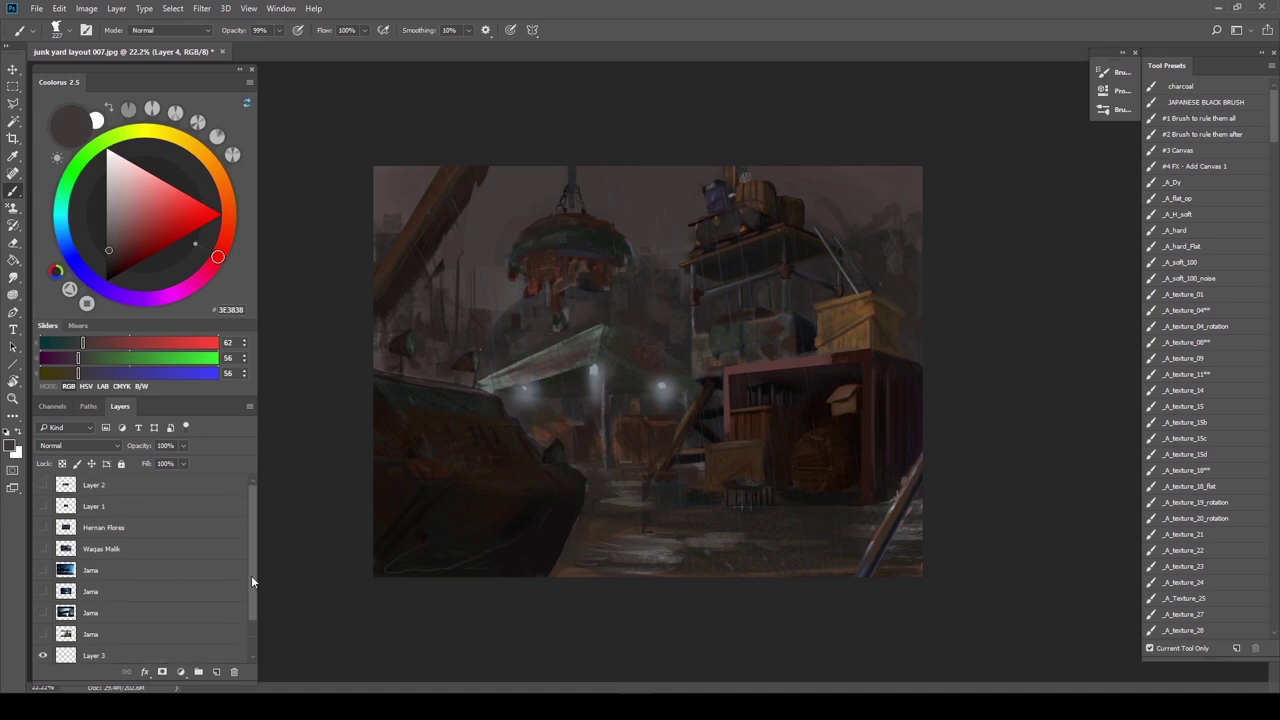
{"action": "left_click", "coordinate": [43, 527]}
{"action": "key", "text": "ctrl+t"}
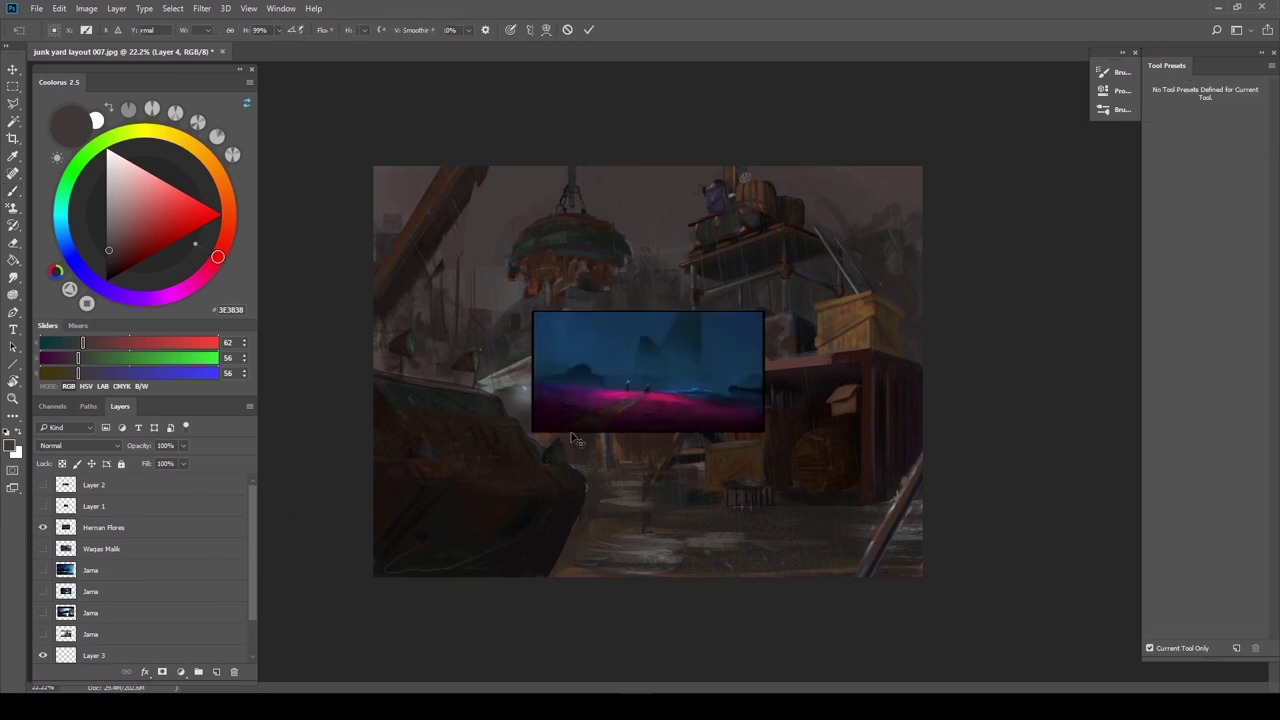
{"action": "key", "text": "ctrl+t"}
{"action": "left_click", "coordinate": [567, 31]}
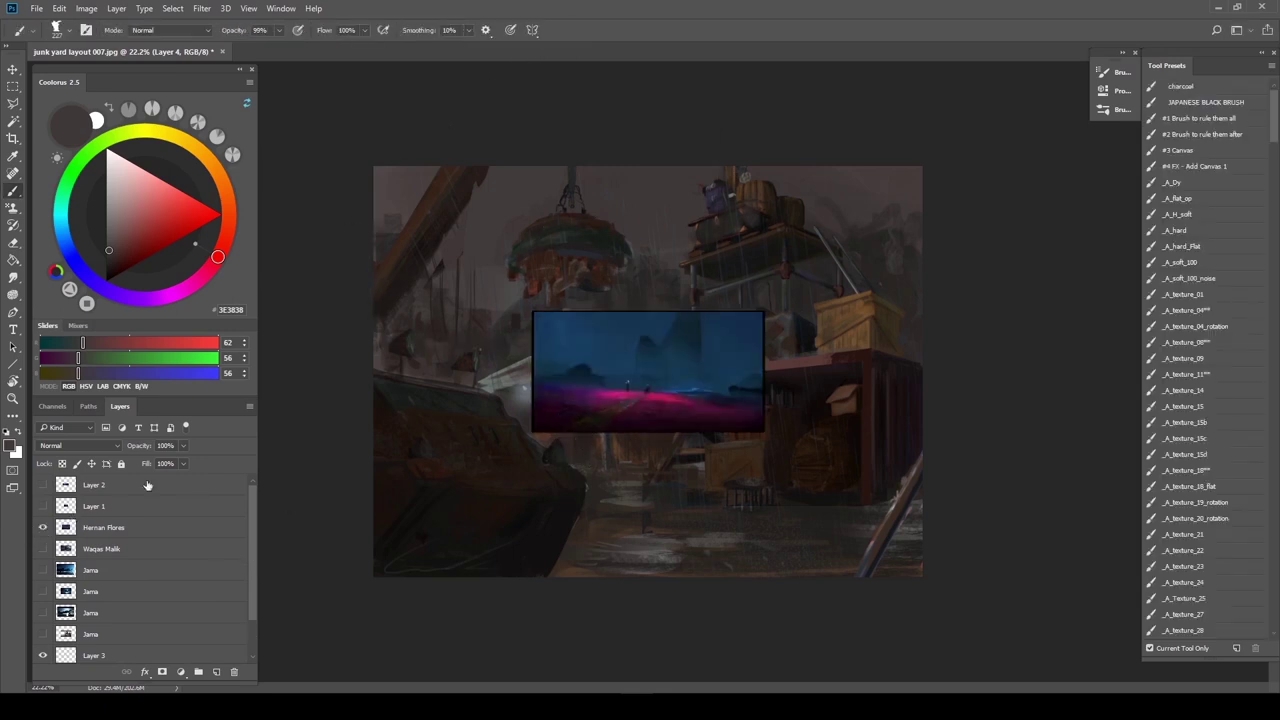
Enlarge the blue-and-magenta field reference to about 202%, centre it over the painting for study, and hide its layer
{"action": "left_click", "coordinate": [100, 528]}
{"action": "key", "text": "ctrl+t"}
{"action": "left_click_drag", "start_coordinate": [540, 318], "coordinate": [471, 251]}
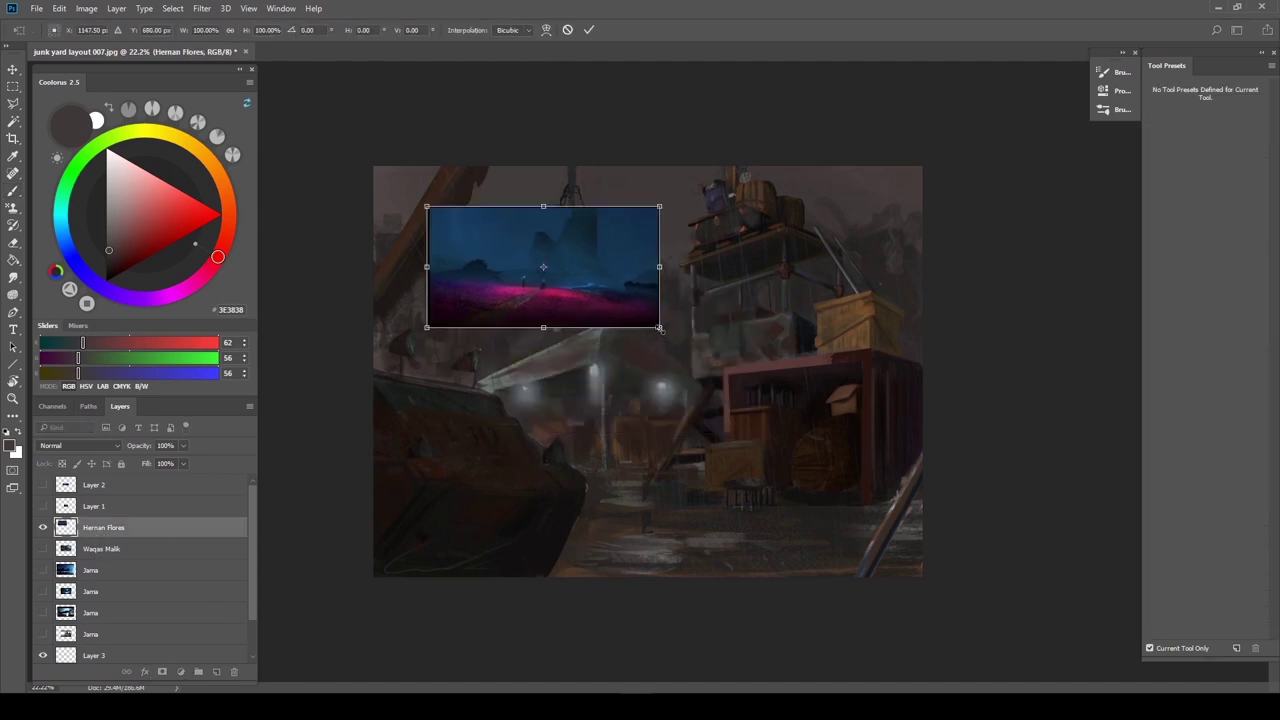
{"action": "left_click_drag", "start_coordinate": [659, 328], "coordinate": [898, 452]}
{"action": "left_click_drag", "start_coordinate": [616, 400], "coordinate": [616, 436]}
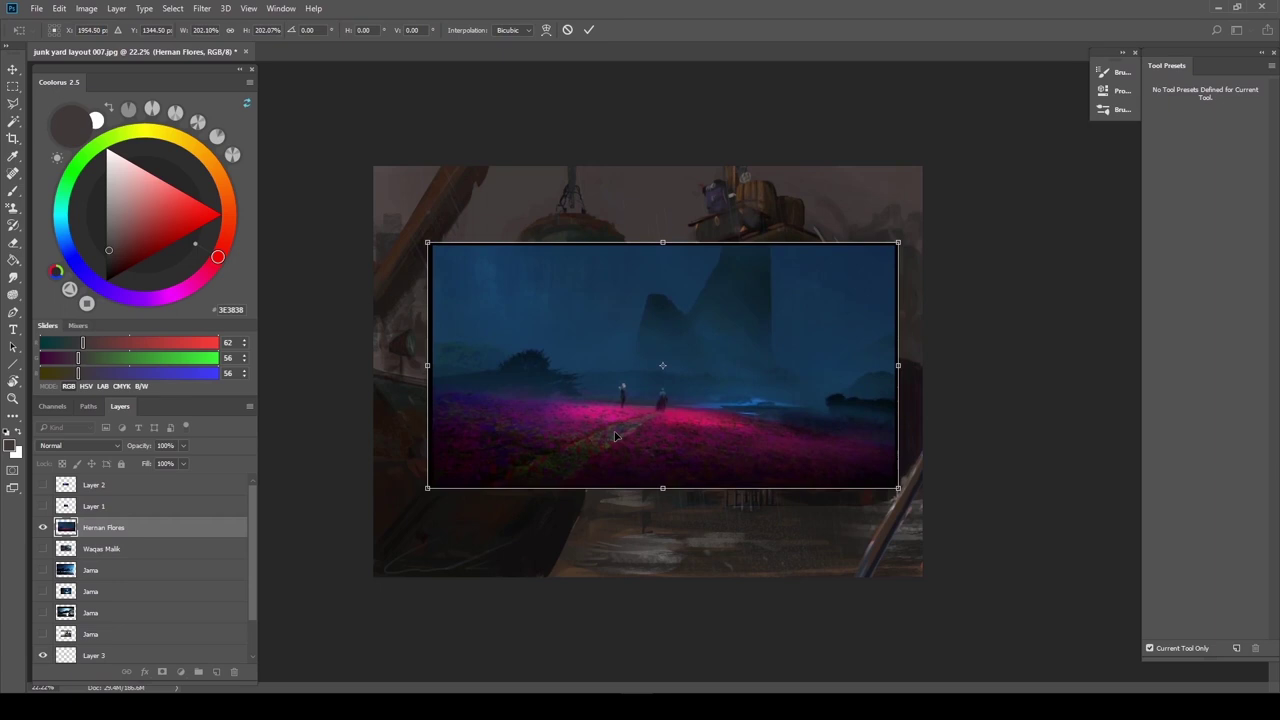
{"action": "key", "text": "Return"}
{"action": "key", "text": "b"}
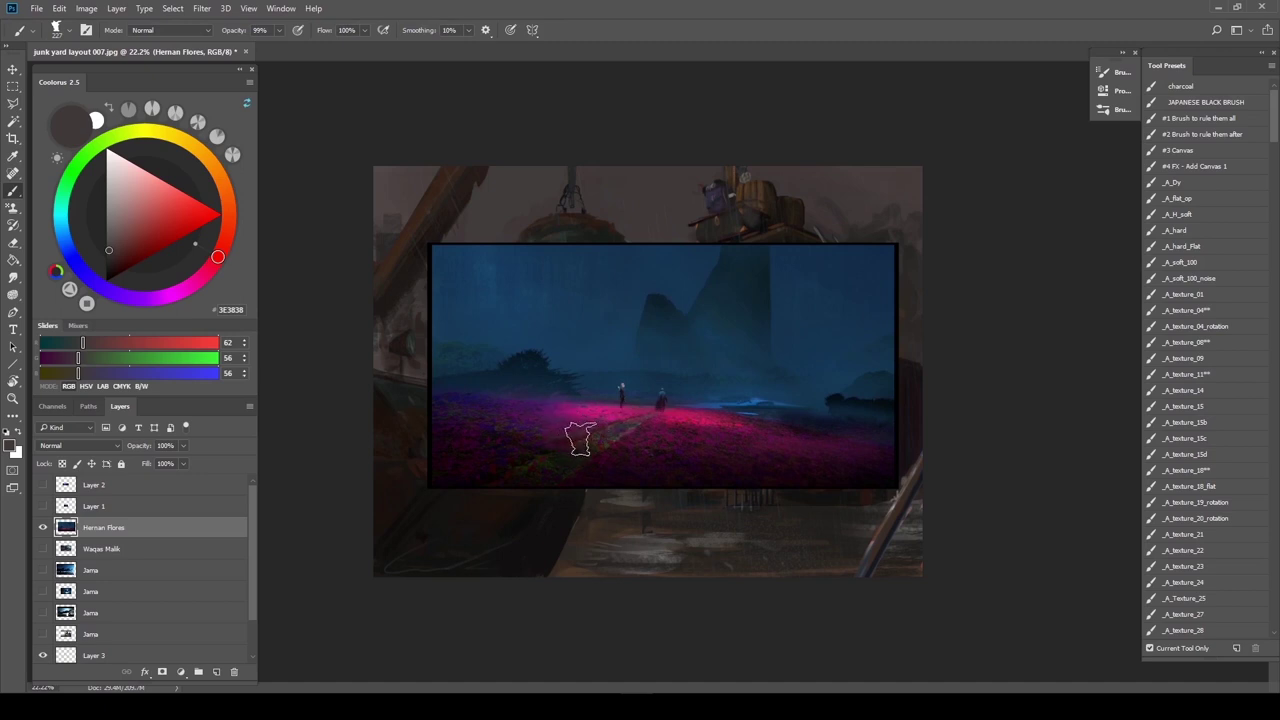
{"action": "left_click", "coordinate": [42, 528]}
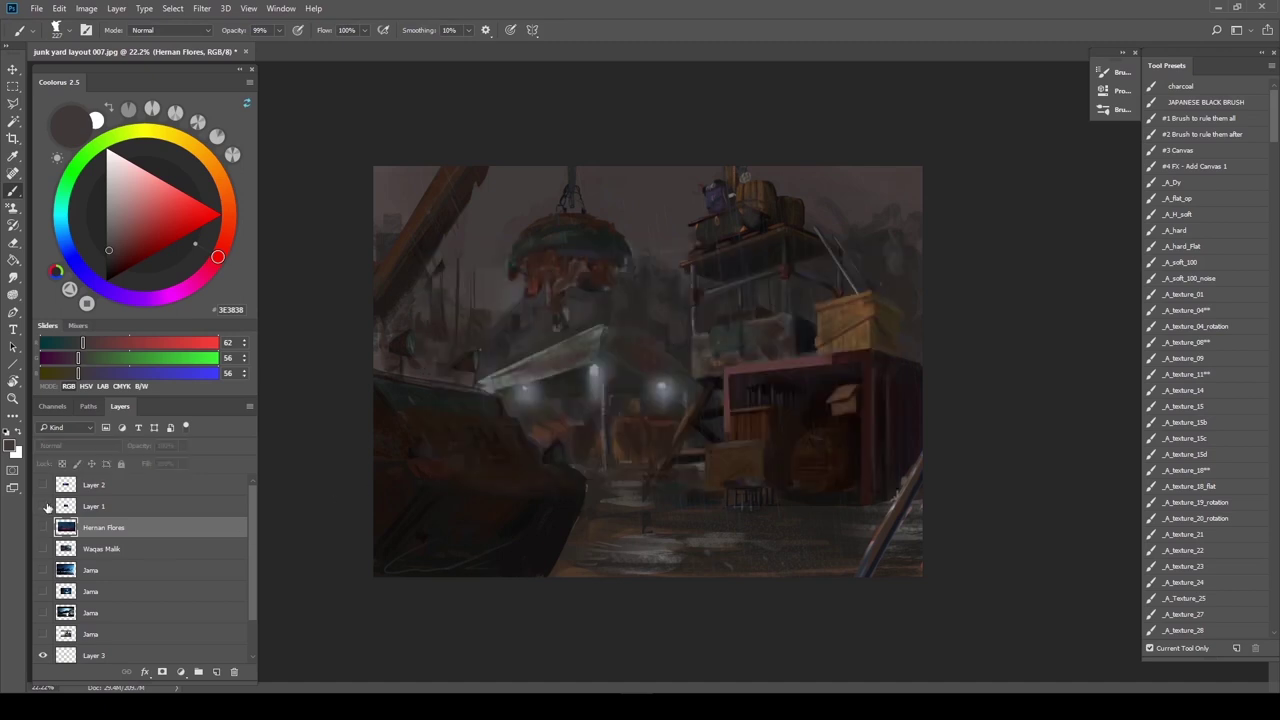
Preview the small moonlit reference on Layer 1, and show the blue coastal village reference on Layer 2 instead
{"action": "left_click", "coordinate": [43, 507]}
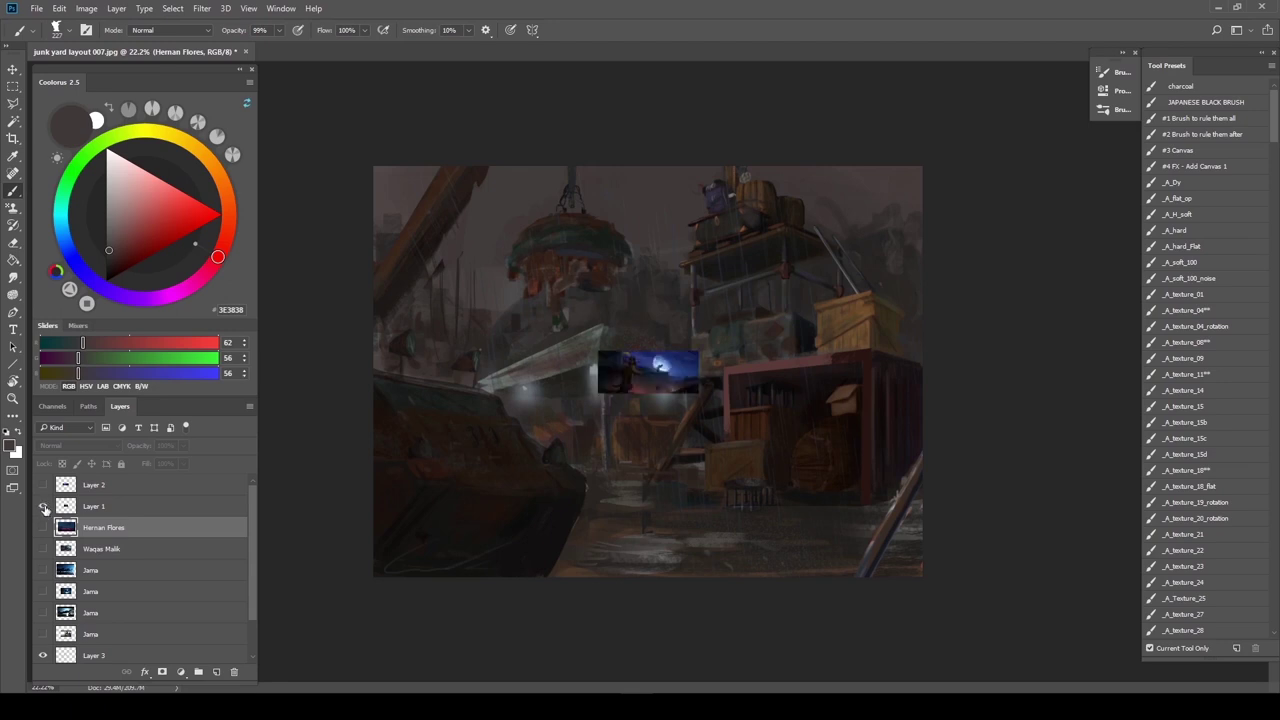
{"action": "left_click", "coordinate": [43, 507]}
{"action": "left_click", "coordinate": [43, 485]}
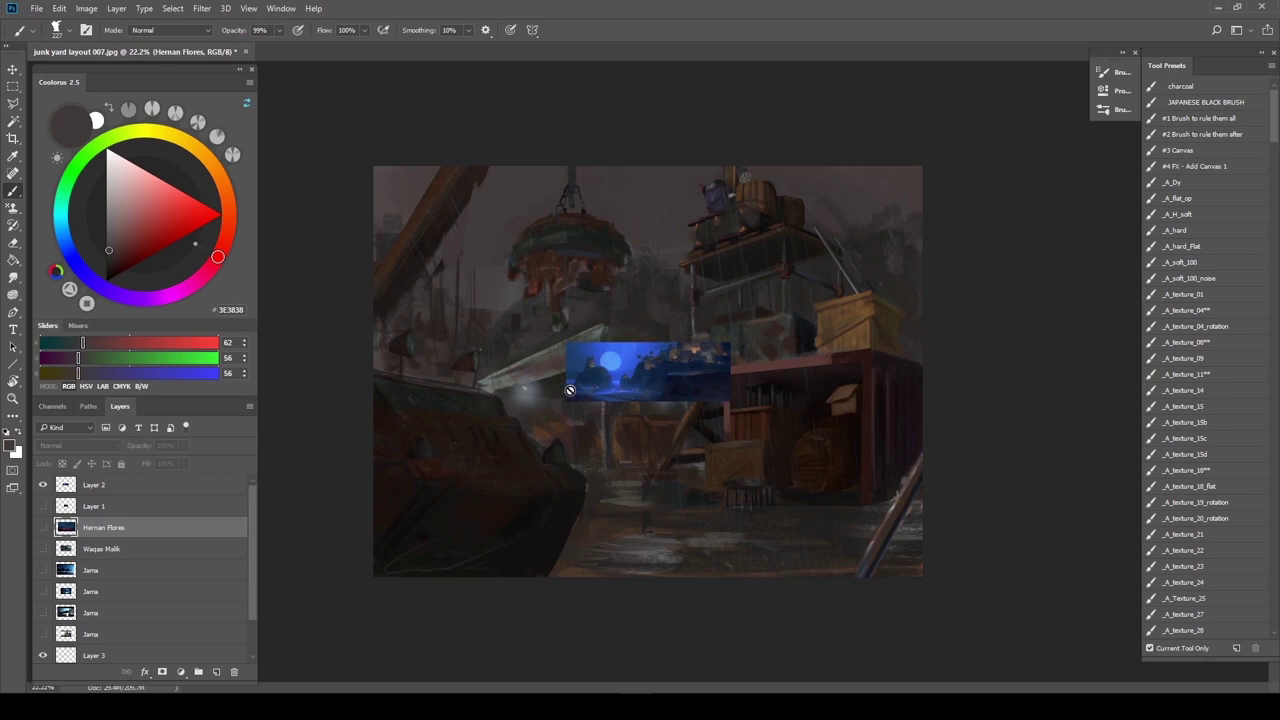
Enlarge the coastal village image on Layer 2 to about 275%, centre it over the painting for study, and hide the layer
{"action": "left_click", "coordinate": [100, 487]}
{"action": "key", "text": "ctrl+t"}
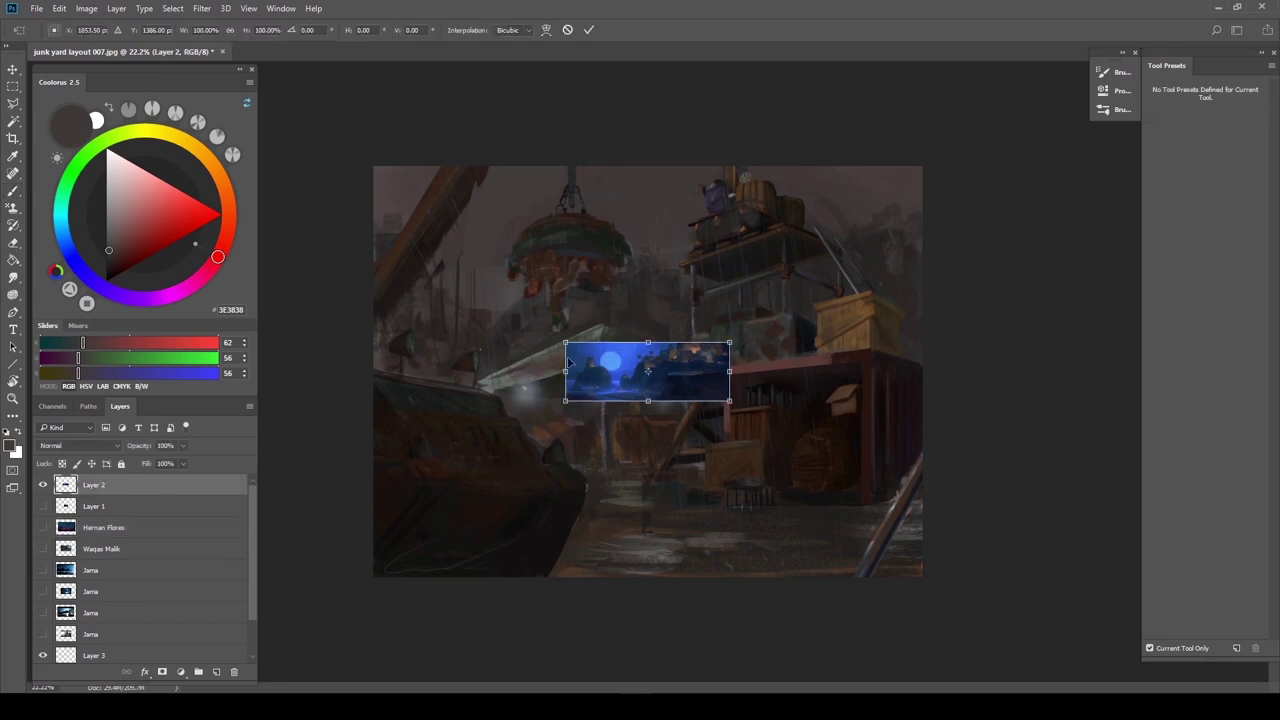
{"action": "left_click_drag", "start_coordinate": [566, 343], "coordinate": [646, 316]}
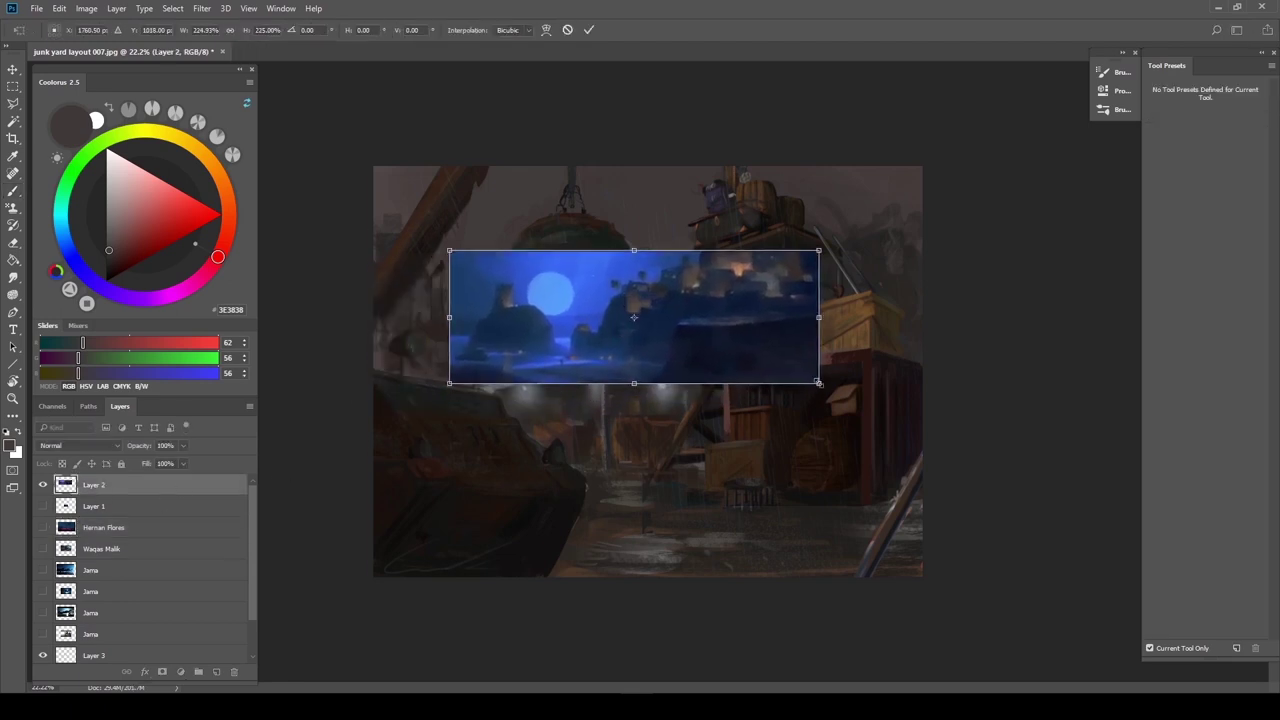
{"action": "left_click_drag", "start_coordinate": [818, 383], "coordinate": [902, 413]}
{"action": "left_click_drag", "start_coordinate": [665, 421], "coordinate": [632, 418]}
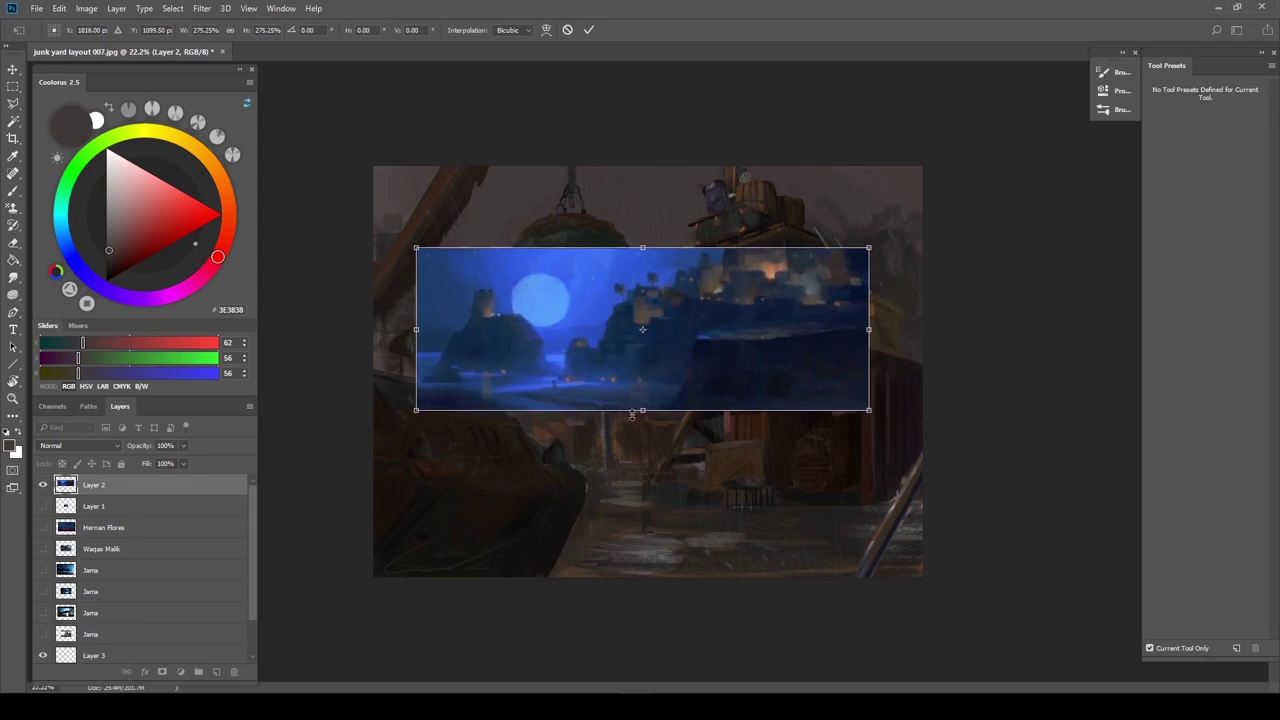
{"action": "key", "text": "b"}
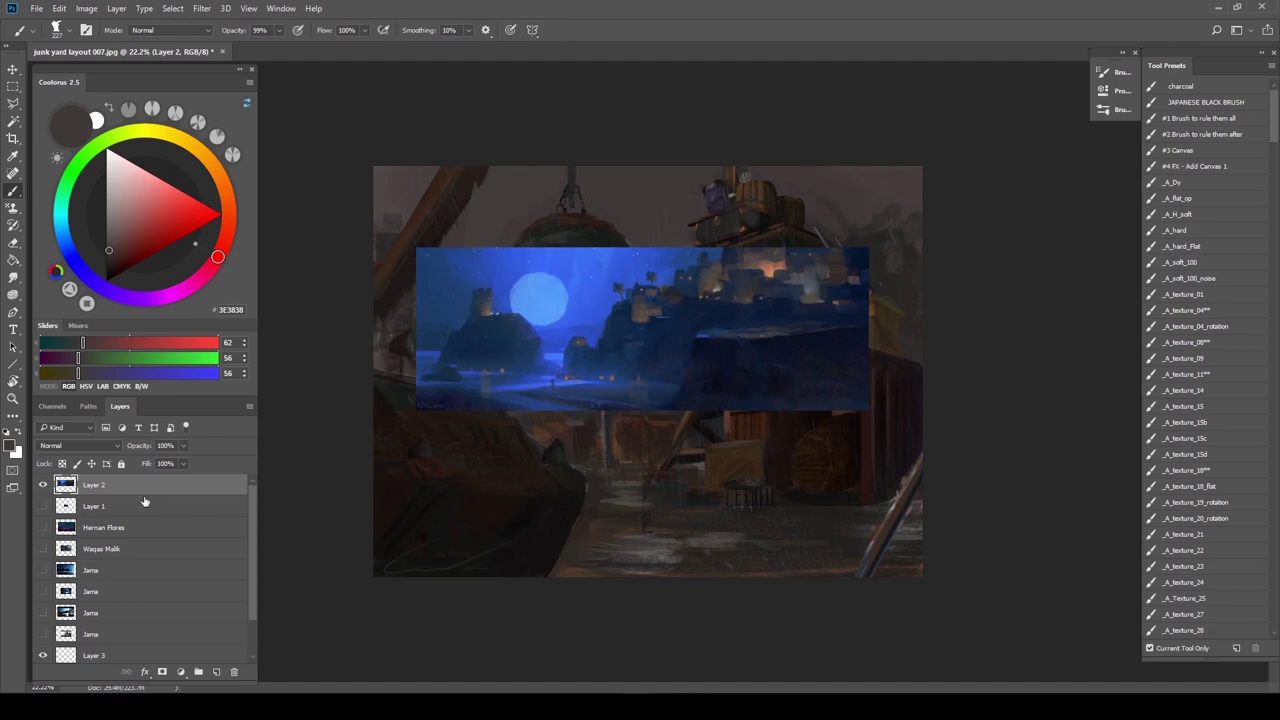
{"action": "left_click", "coordinate": [43, 485]}
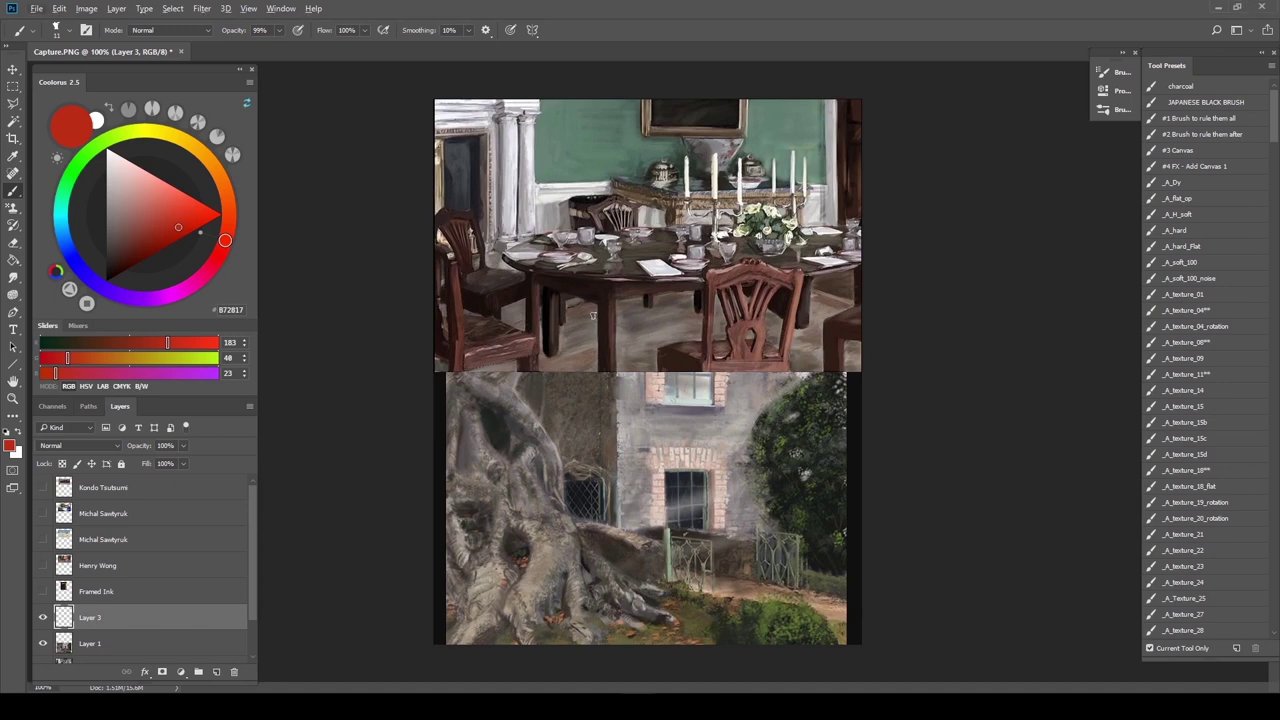
Outline the foreground dining chair in red as simple forms, a box for the seat and a tilted rectangle for the back
{"action": "left_click_drag", "start_coordinate": [597, 318], "coordinate": [714, 369], "text": "alt"}
{"action": "mouse_move", "coordinate": [636, 338]}
{"action": "left_mouse_down"}
{"action": "mouse_move", "coordinate": [721, 331]}
{"action": "mouse_move", "coordinate": [796, 355]}
{"action": "left_mouse_up"}
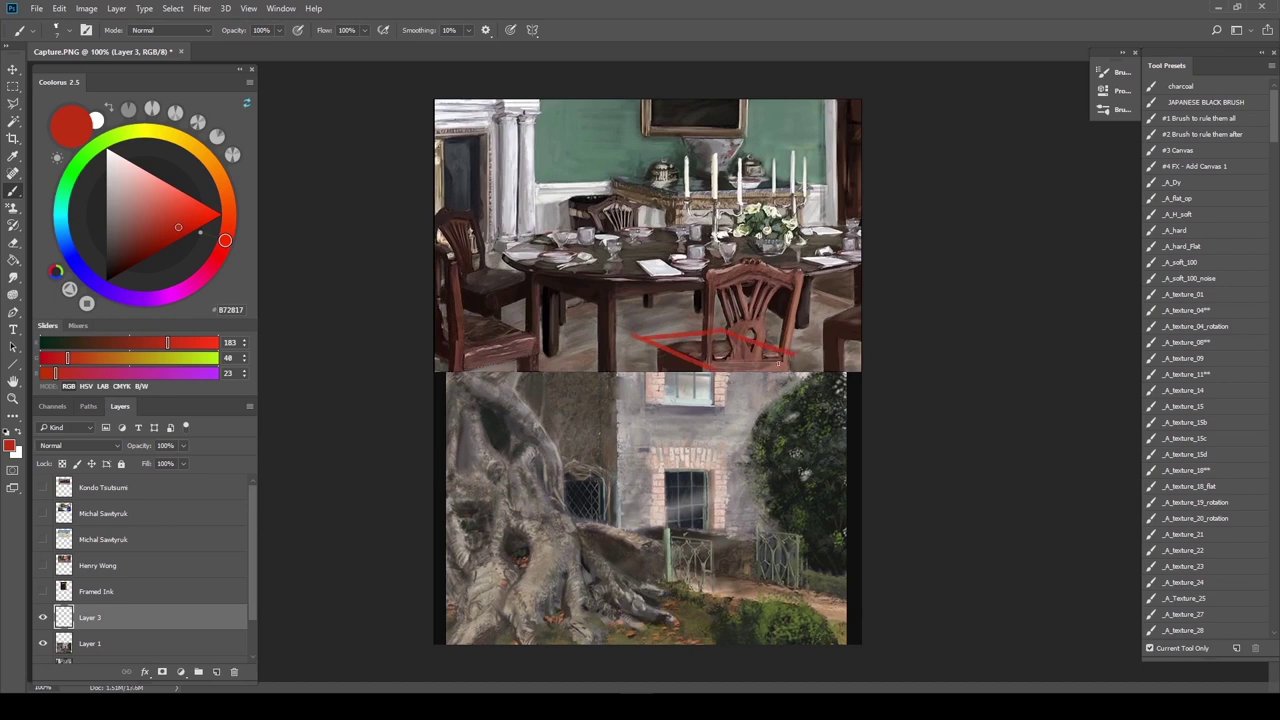
{"action": "left_click_drag", "start_coordinate": [708, 368], "coordinate": [790, 353]}
{"action": "left_click_drag", "start_coordinate": [706, 367], "coordinate": [705, 376]}
{"action": "mouse_move", "coordinate": [648, 369]}
{"action": "left_mouse_down"}
{"action": "mouse_move", "coordinate": [647, 341]}
{"action": "mouse_move", "coordinate": [706, 262]}
{"action": "left_mouse_up"}
{"action": "mouse_move", "coordinate": [706, 263]}
{"action": "left_mouse_down"}
{"action": "mouse_move", "coordinate": [786, 268]}
{"action": "mouse_move", "coordinate": [790, 351]}
{"action": "mouse_move", "coordinate": [804, 250]}
{"action": "left_mouse_up"}
{"action": "mouse_move", "coordinate": [803, 250]}
{"action": "left_mouse_down"}
{"action": "mouse_move", "coordinate": [737, 249]}
{"action": "mouse_move", "coordinate": [708, 322]}
{"action": "left_mouse_up"}
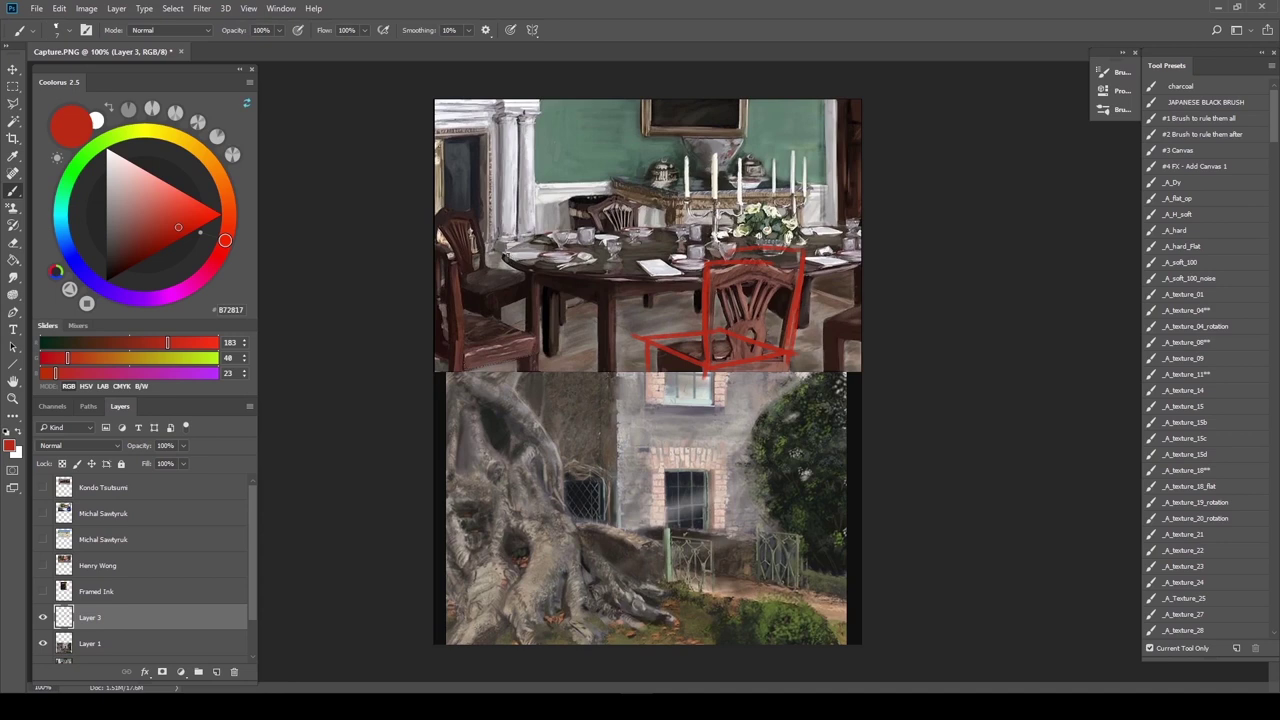
Outline the tabletop as a red ellipse and block in the paper, the cups and the vase with simple red shapes
{"action": "mouse_move", "coordinate": [504, 257]}
{"action": "left_mouse_down"}
{"action": "mouse_move", "coordinate": [557, 279]}
{"action": "mouse_move", "coordinate": [654, 283]}
{"action": "mouse_move", "coordinate": [858, 265]}
{"action": "left_mouse_up"}
{"action": "mouse_move", "coordinate": [512, 256]}
{"action": "left_mouse_down"}
{"action": "mouse_move", "coordinate": [560, 234]}
{"action": "mouse_move", "coordinate": [710, 221]}
{"action": "mouse_move", "coordinate": [872, 229]}
{"action": "left_mouse_up"}
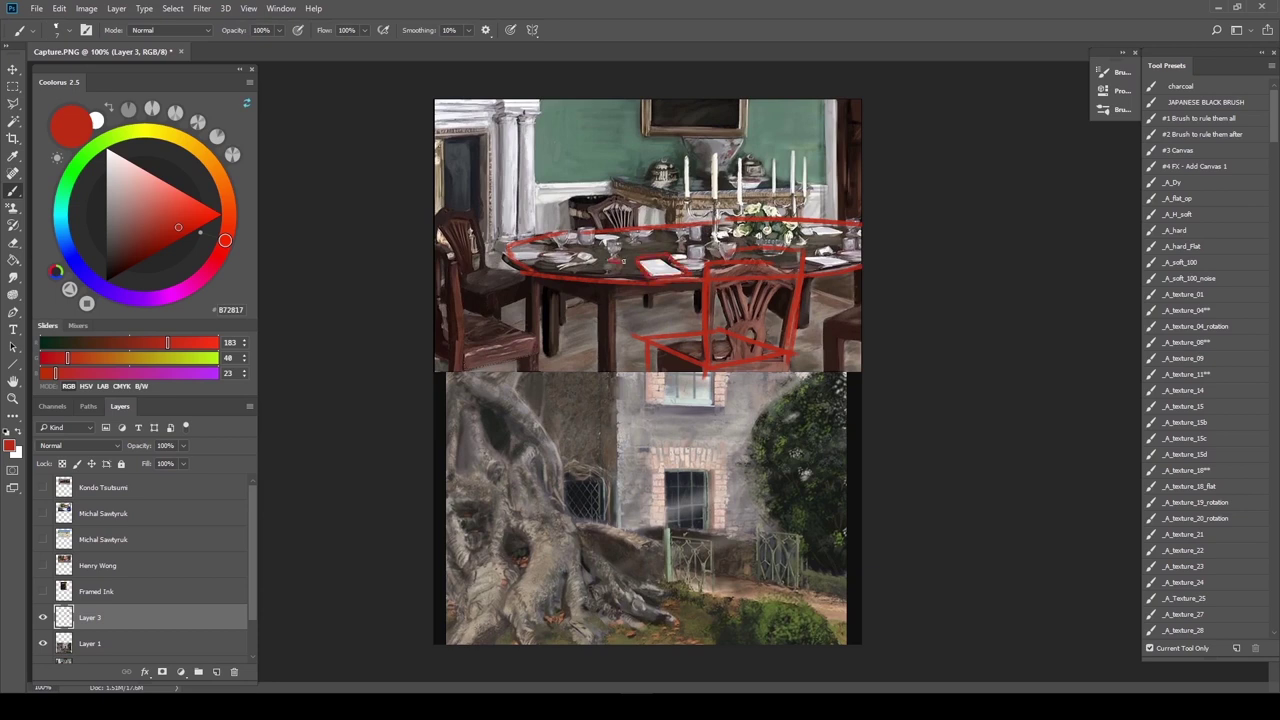
{"action": "mouse_move", "coordinate": [595, 245]}
{"action": "left_mouse_down"}
{"action": "mouse_move", "coordinate": [577, 226]}
{"action": "mouse_move", "coordinate": [590, 246]}
{"action": "left_mouse_up"}
{"action": "mouse_move", "coordinate": [696, 165]}
{"action": "left_mouse_down"}
{"action": "mouse_move", "coordinate": [680, 131]}
{"action": "mouse_move", "coordinate": [698, 142]}
{"action": "mouse_move", "coordinate": [740, 130]}
{"action": "mouse_move", "coordinate": [716, 182]}
{"action": "left_mouse_up"}
Show the painted shelf still-life reference with jars and brushes over the dining room study
{"action": "left_click", "coordinate": [43, 487]}
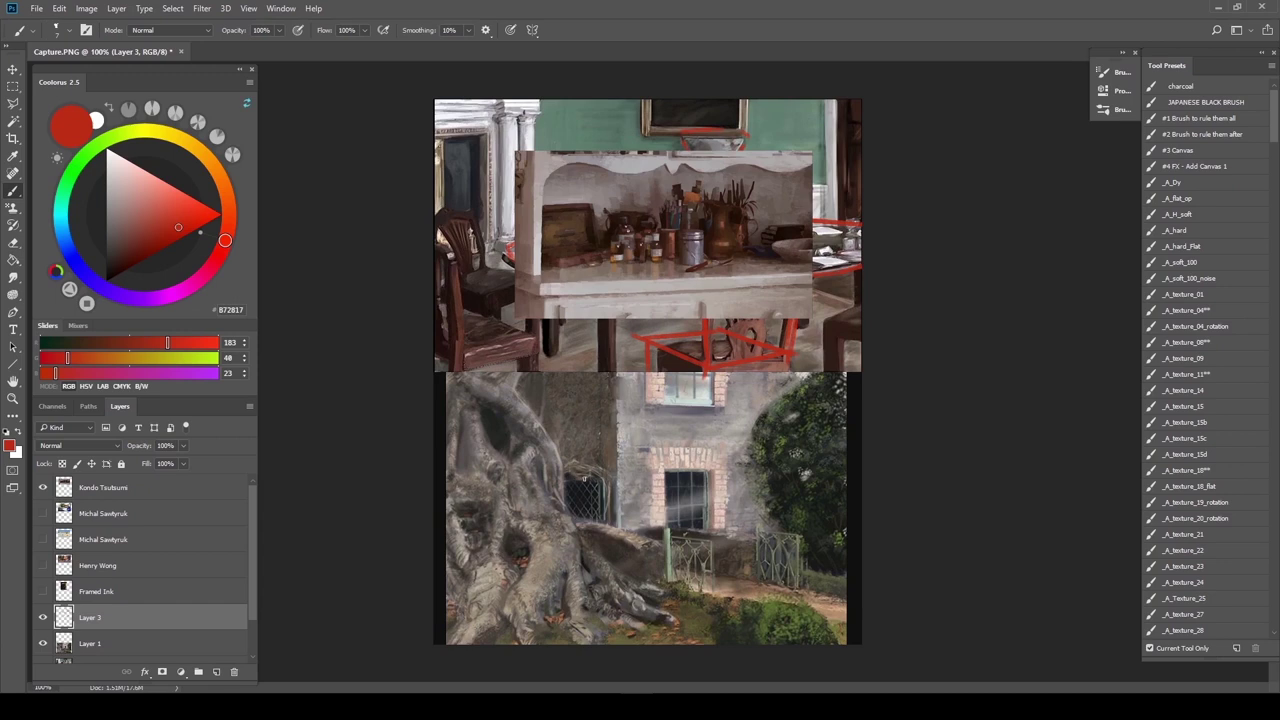
{"action": "key", "text": "ctrl+t"}
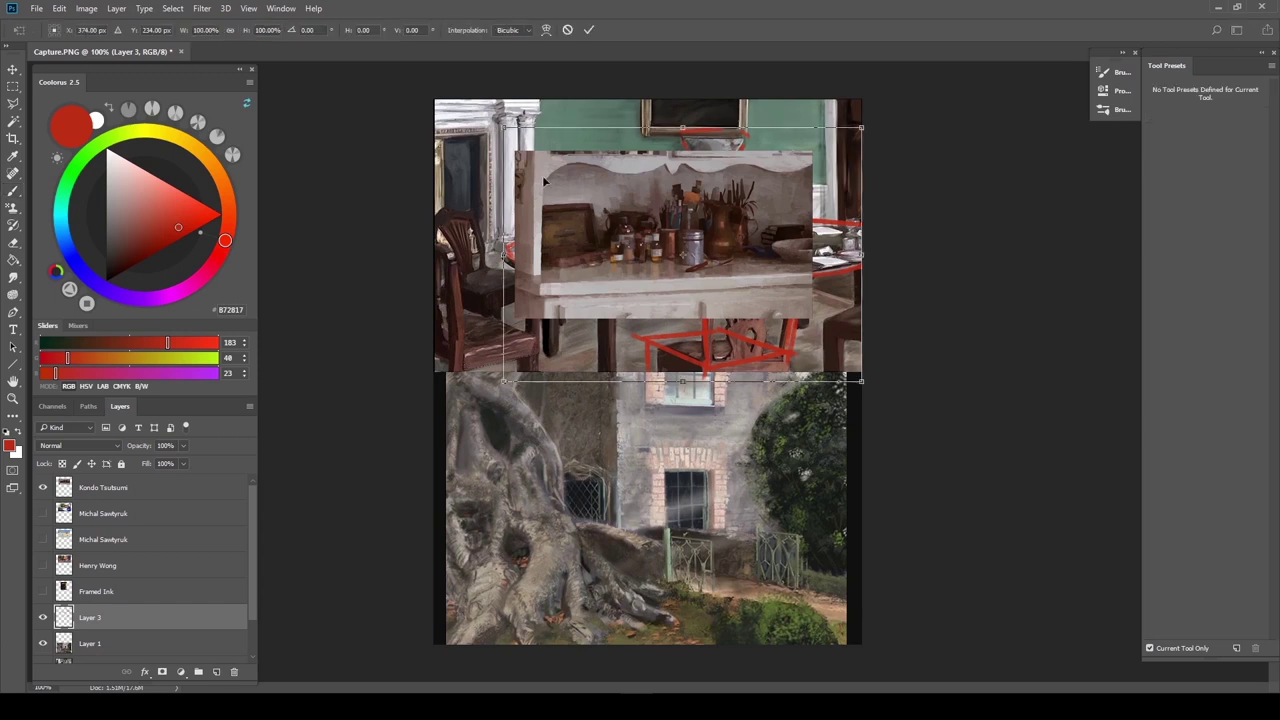
{"action": "left_click_drag", "start_coordinate": [505, 127], "coordinate": [436, 101]}
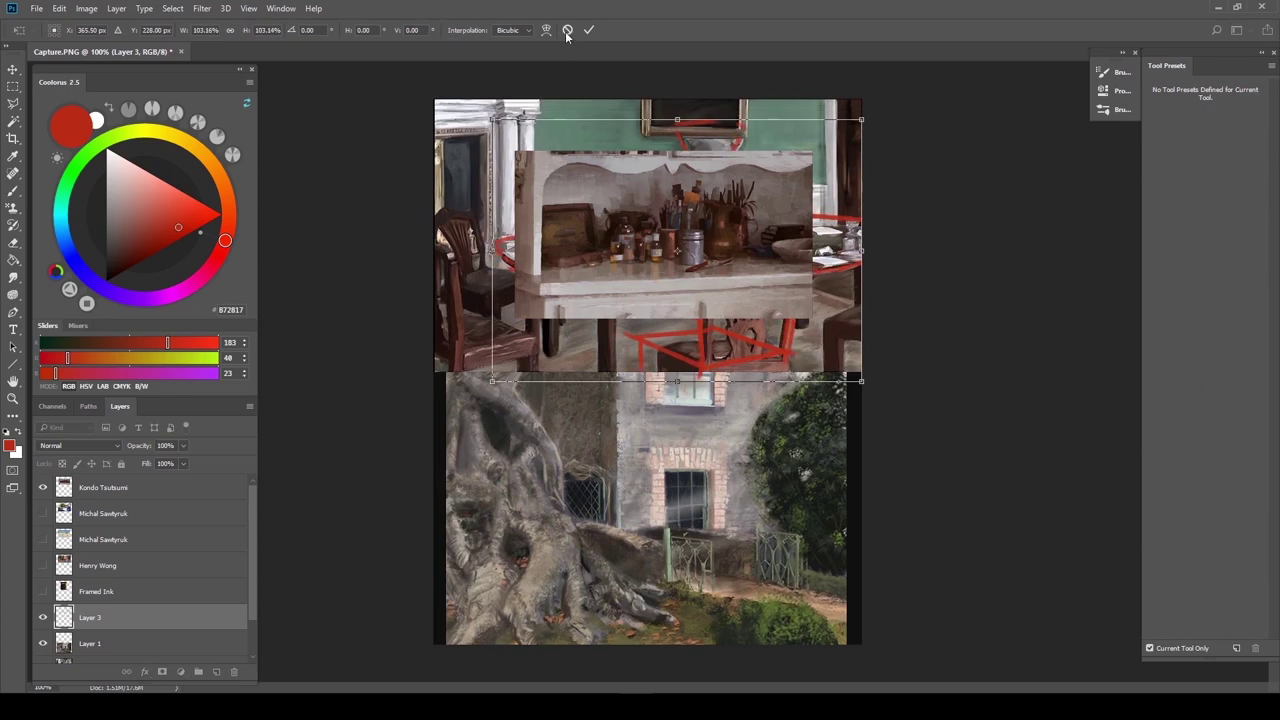
{"action": "key", "text": "Return"}
{"action": "key", "text": "b"}
Enlarge the shelf still-life reference to nearly cover the dining room study, and hide its layer after studying it
{"action": "left_click", "coordinate": [100, 487]}
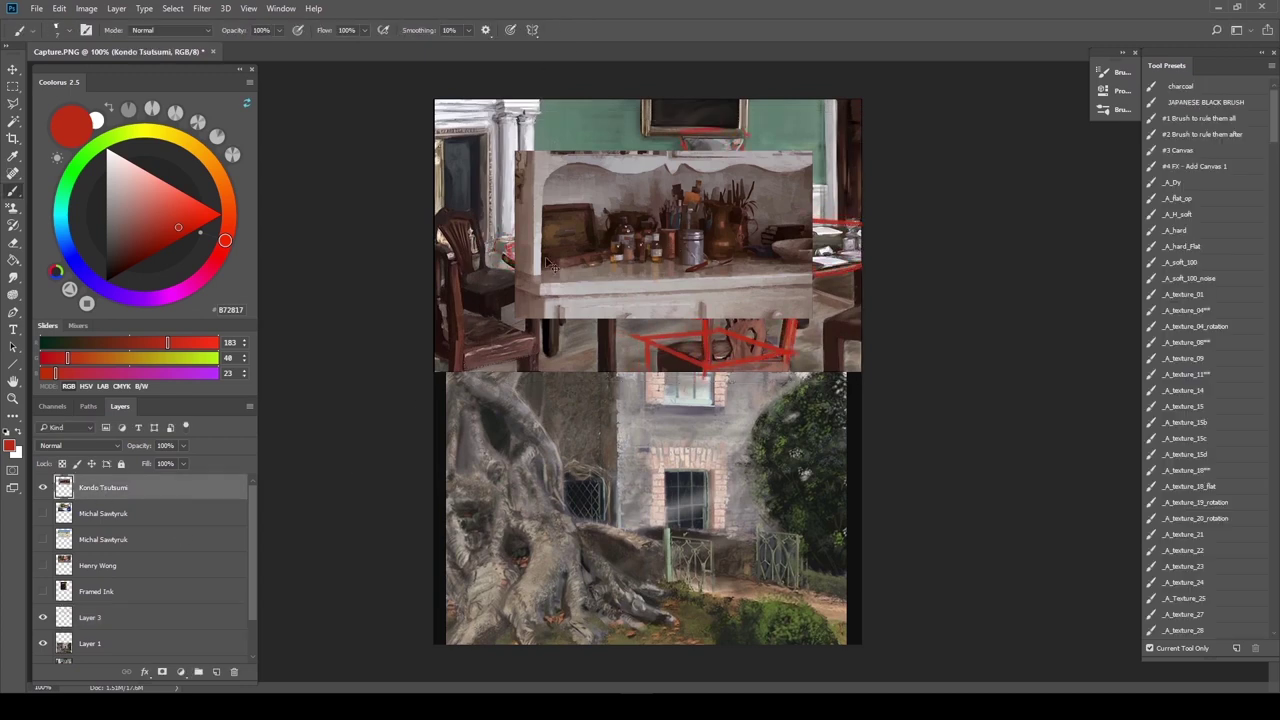
{"action": "key", "text": "ctrl+t"}
{"action": "left_click_drag", "start_coordinate": [513, 151], "coordinate": [453, 116]}
{"action": "left_click_drag", "start_coordinate": [817, 325], "coordinate": [862, 355]}
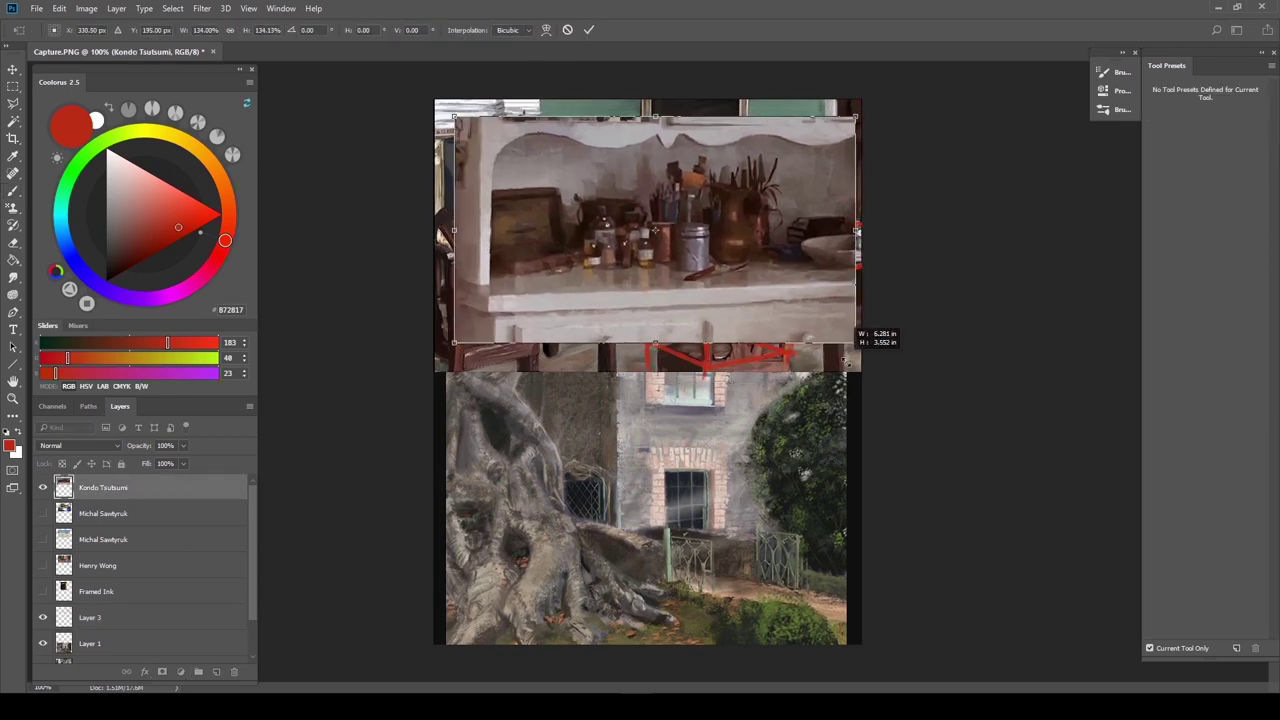
{"action": "left_click", "coordinate": [589, 29]}
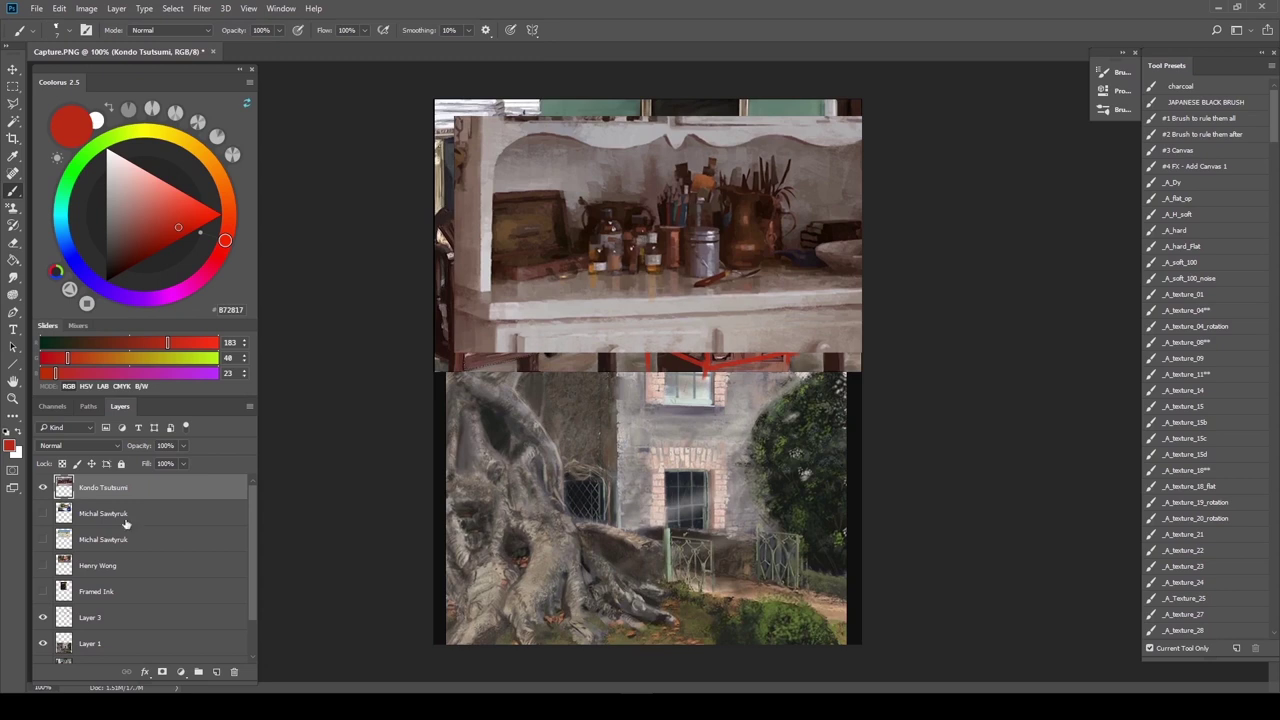
{"action": "left_click", "coordinate": [44, 488]}
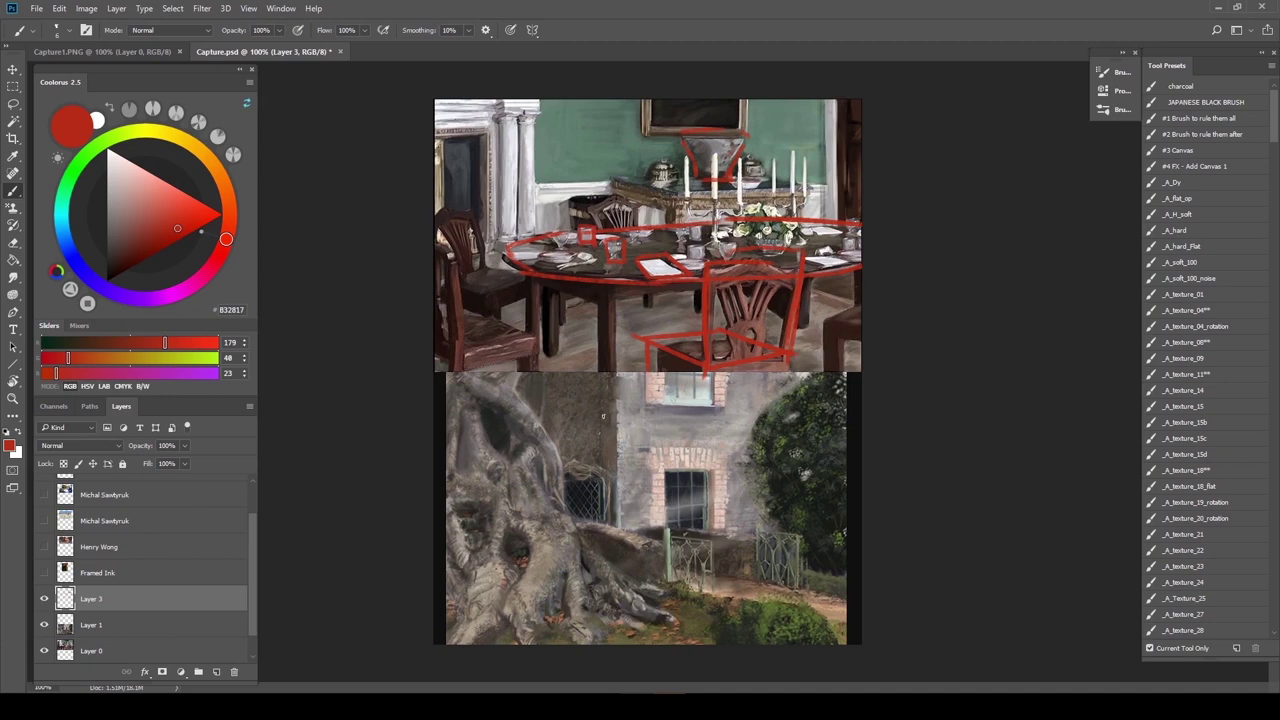
Show the Framed Ink book cover over the dining room study
{"action": "left_click", "coordinate": [44, 572]}
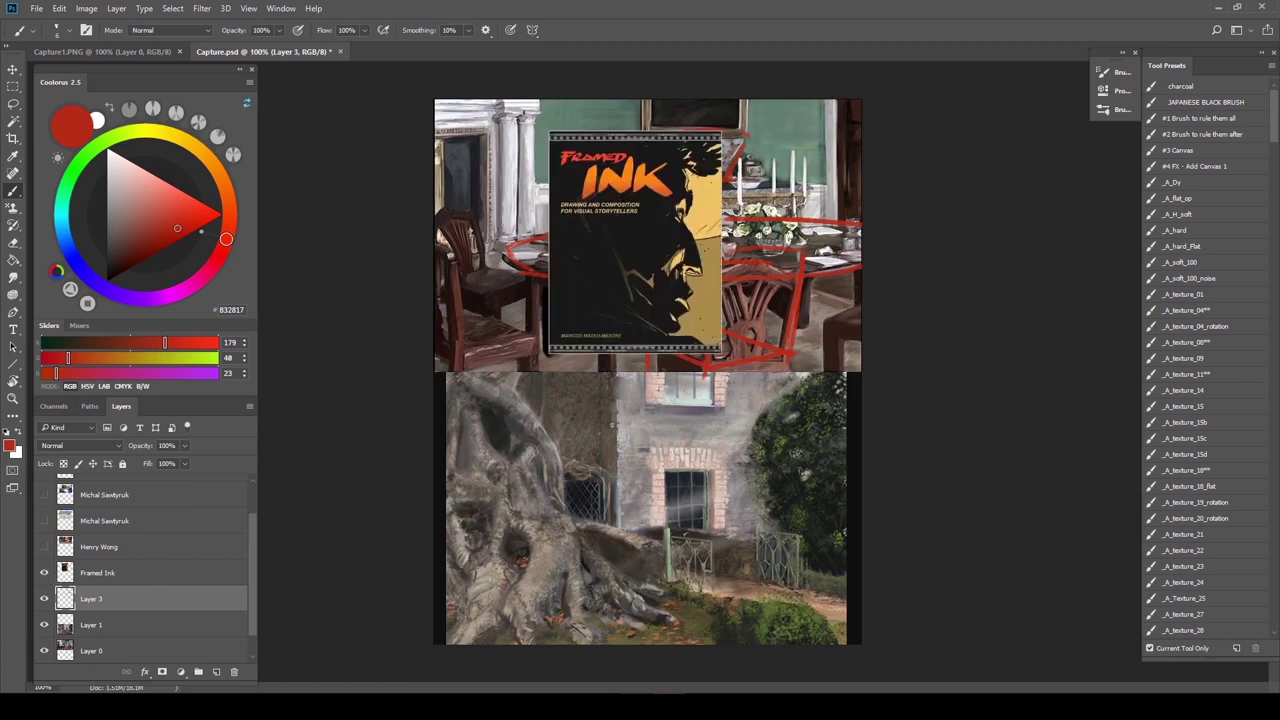
{"action": "key", "text": "ctrl+t"}
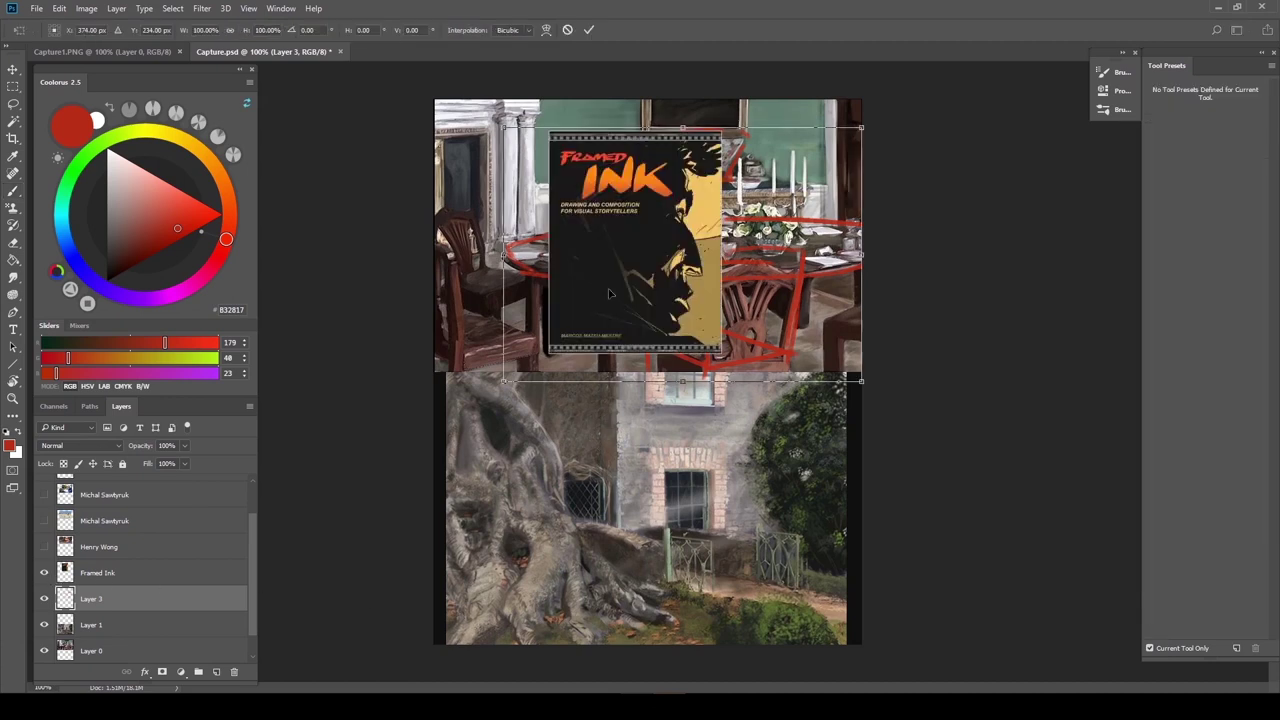
{"action": "left_click_drag", "start_coordinate": [612, 294], "coordinate": [614, 452]}
{"action": "left_click", "coordinate": [567, 29]}
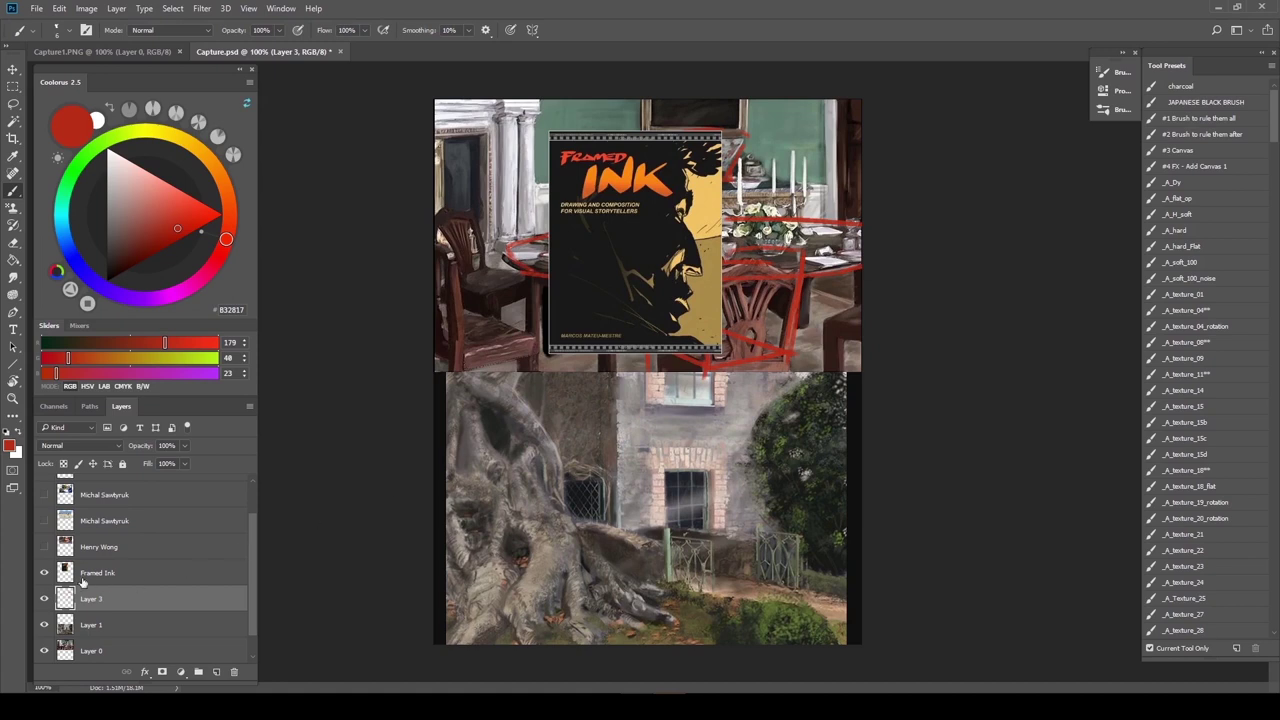
Hide the Framed Ink book cover and show the street scene reference with the white car
{"action": "left_click", "coordinate": [44, 572]}
{"action": "scroll", "coordinate": [248, 534], "scroll_direction": "up", "scroll_amount": 2}
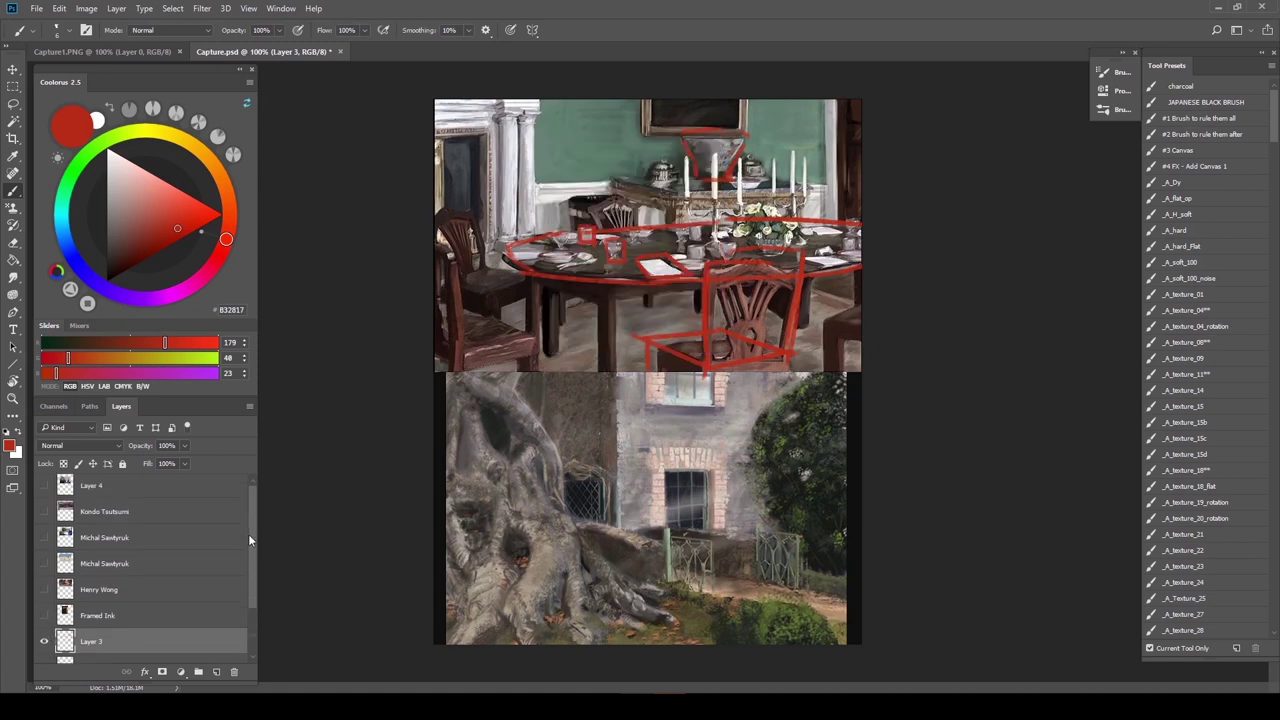
{"action": "left_click", "coordinate": [44, 592]}
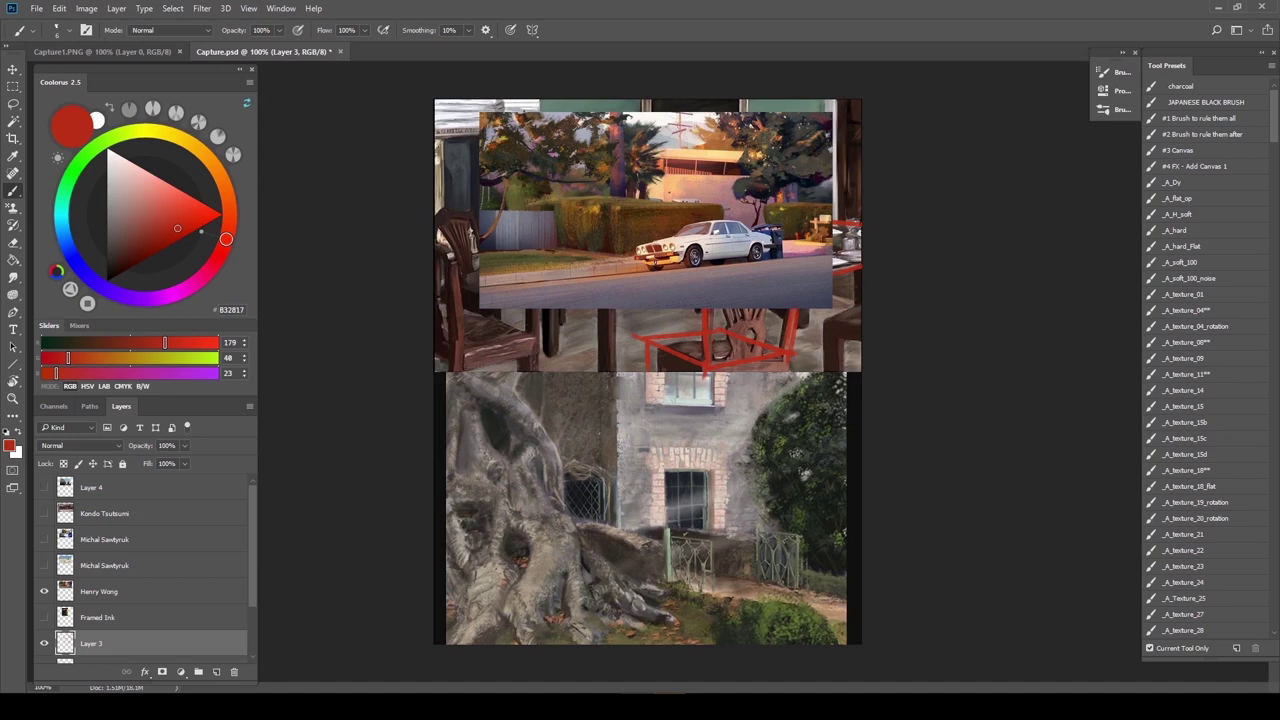
{"action": "key", "text": "ctrl+t"}
{"action": "left_click_drag", "start_coordinate": [584, 231], "coordinate": [584, 271]}
{"action": "left_click", "coordinate": [567, 29]}
Reposition the street scene reference so it sits slightly lower over the dining room study, leaving the tree-and-house painting uncovered
{"action": "key", "text": "v"}
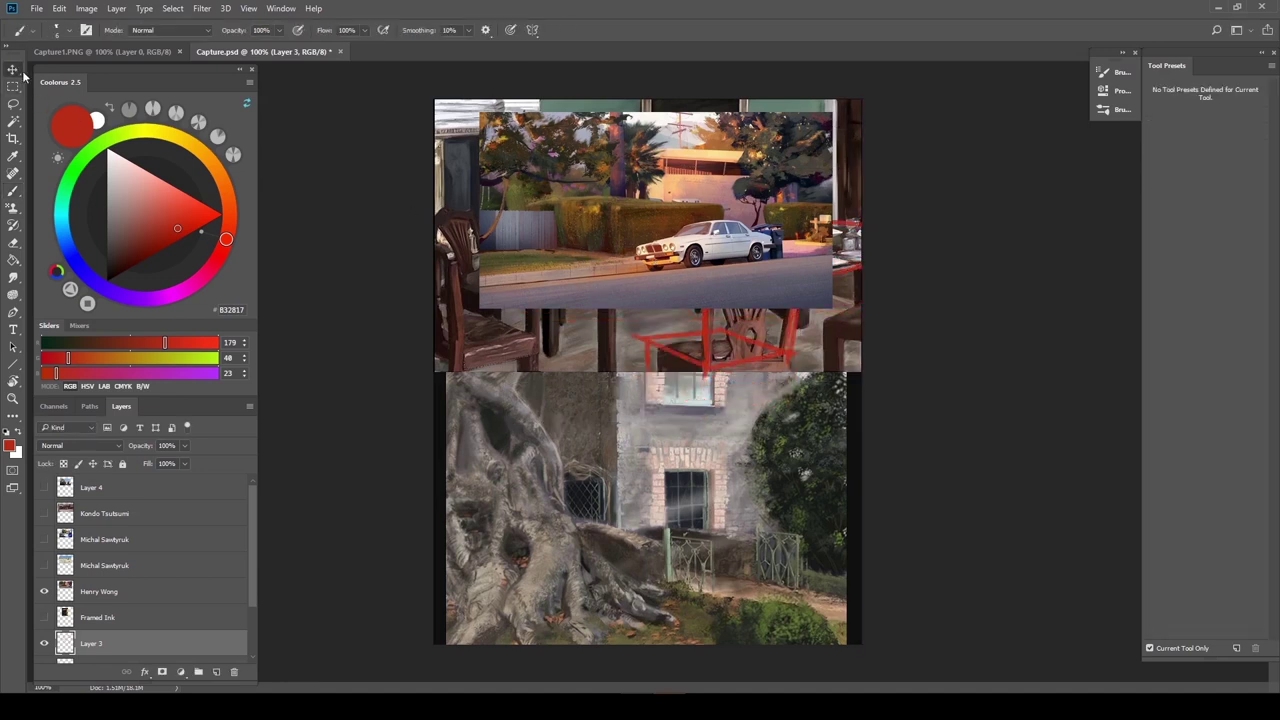
{"action": "left_click", "coordinate": [615, 257], "text": "ctrl"}
{"action": "key", "text": "ctrl+t"}
{"action": "left_click_drag", "start_coordinate": [615, 257], "coordinate": [606, 342]}
{"action": "left_click", "coordinate": [588, 30]}
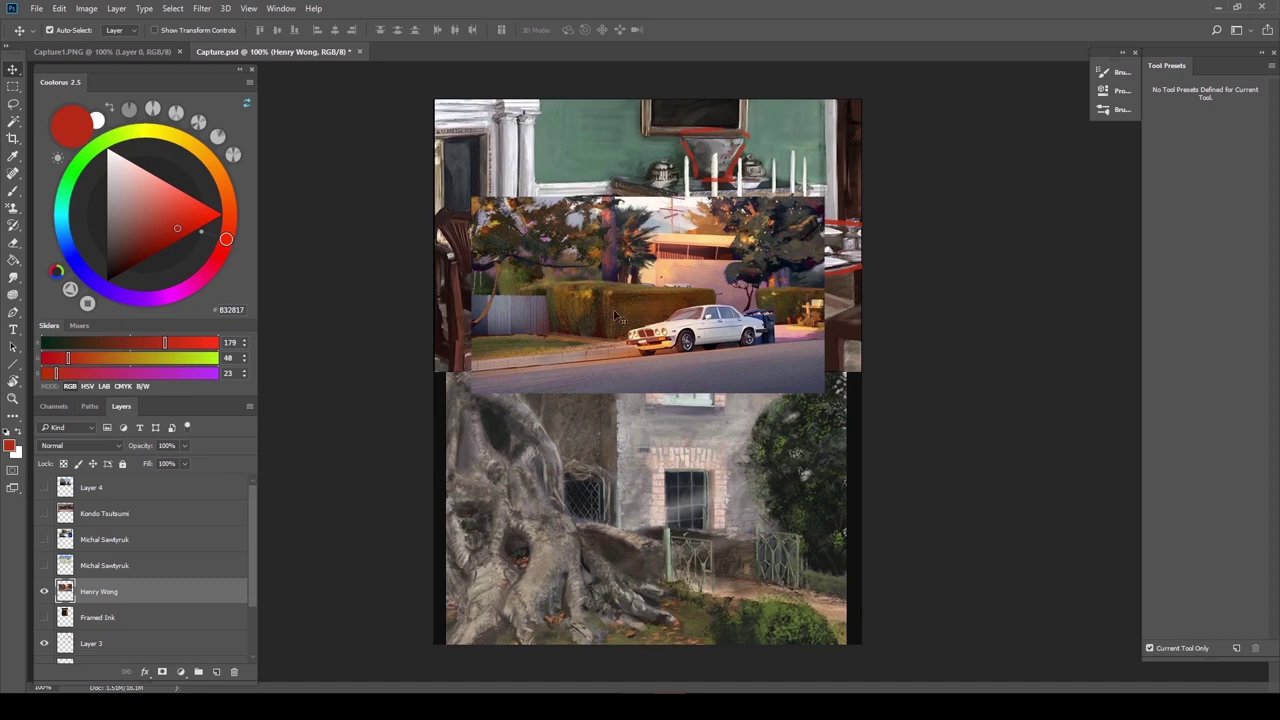
{"action": "left_click_drag", "start_coordinate": [620, 316], "coordinate": [622, 246]}
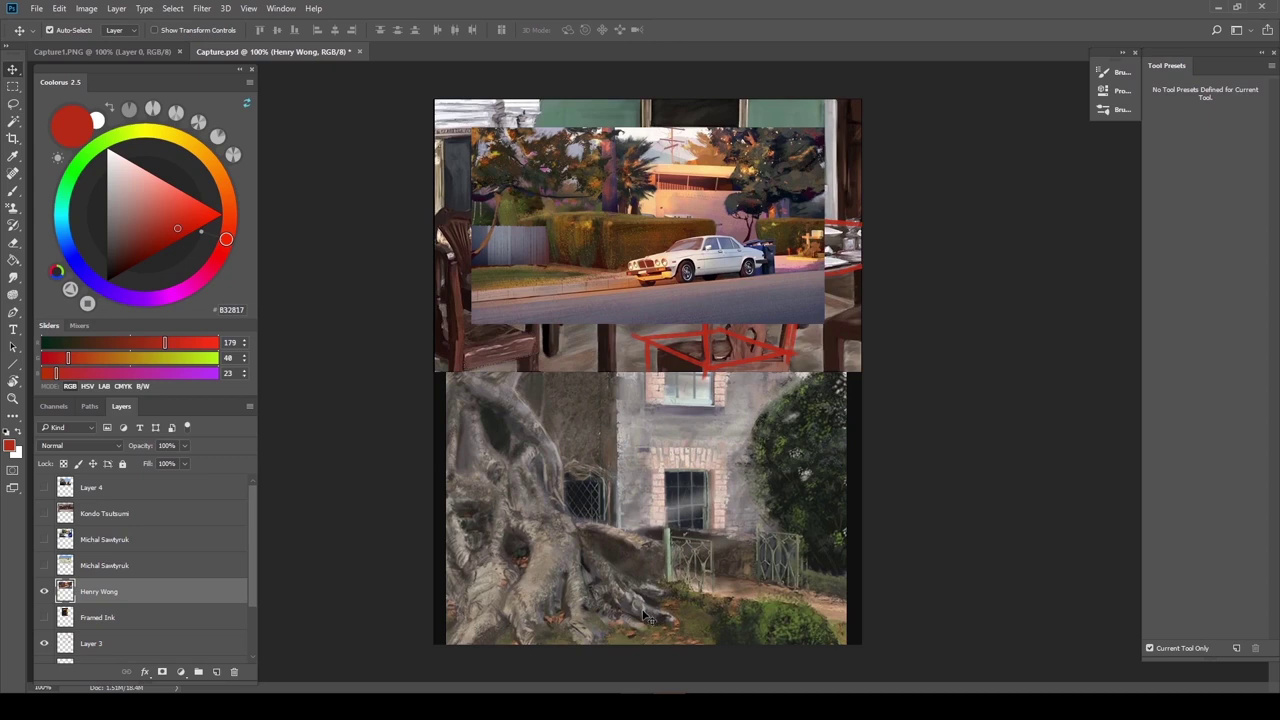
{"action": "mouse_move", "coordinate": [603, 202]}
{"action": "left_mouse_down"}
{"action": "mouse_move", "coordinate": [615, 222]}
{"action": "mouse_move", "coordinate": [611, 212]}
{"action": "left_mouse_up"}
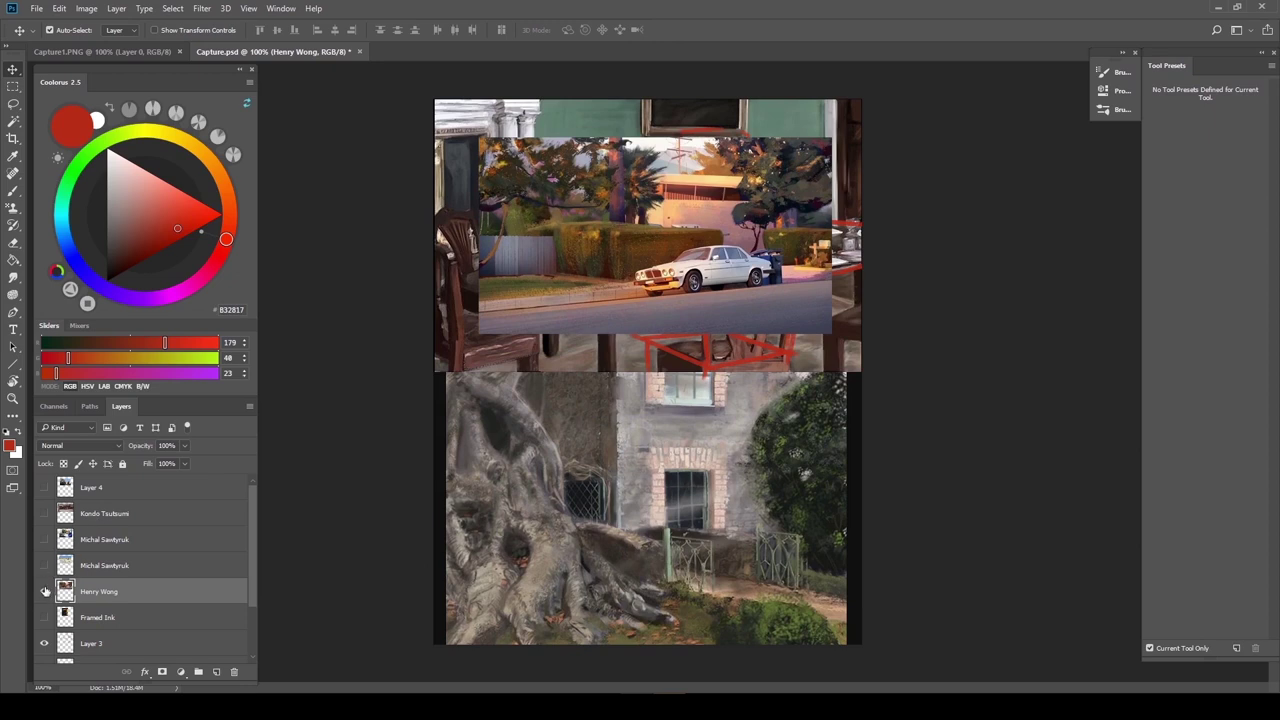
Replace the street scene reference with the sunlit tree landscape on Layer 4, and shift the landscape slightly downward
{"action": "left_click", "coordinate": [44, 487]}
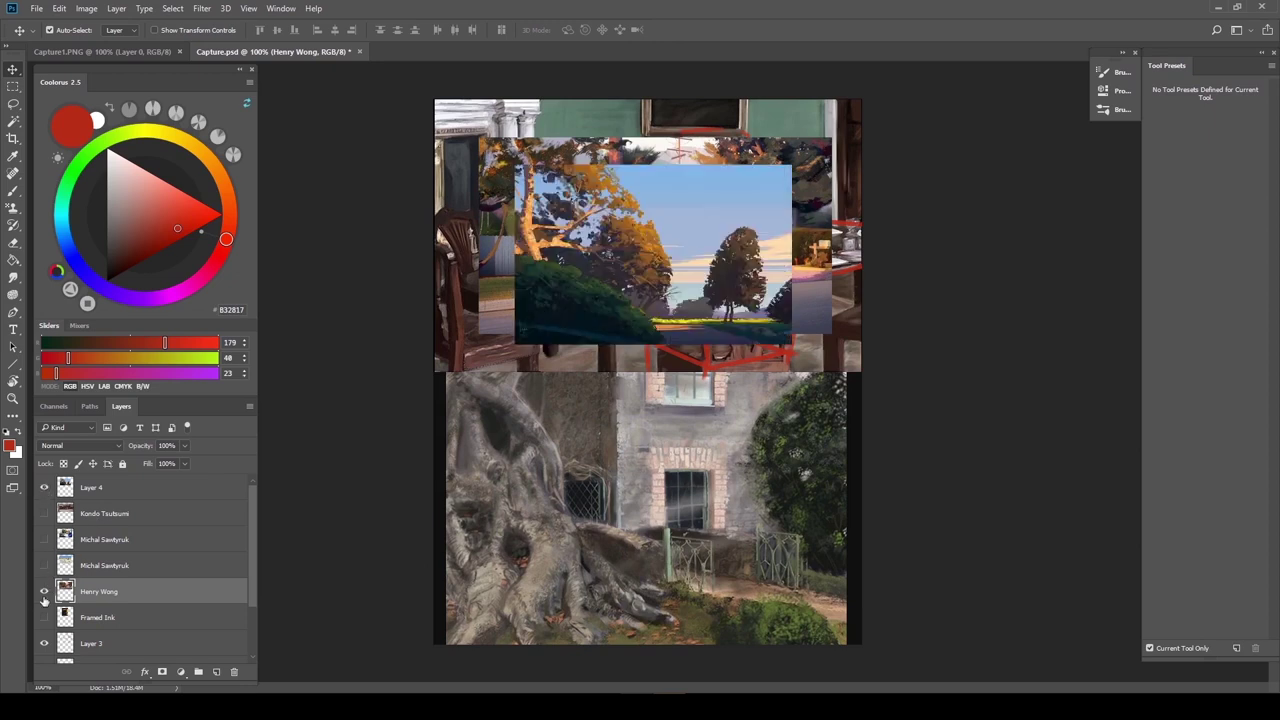
{"action": "left_click", "coordinate": [44, 591]}
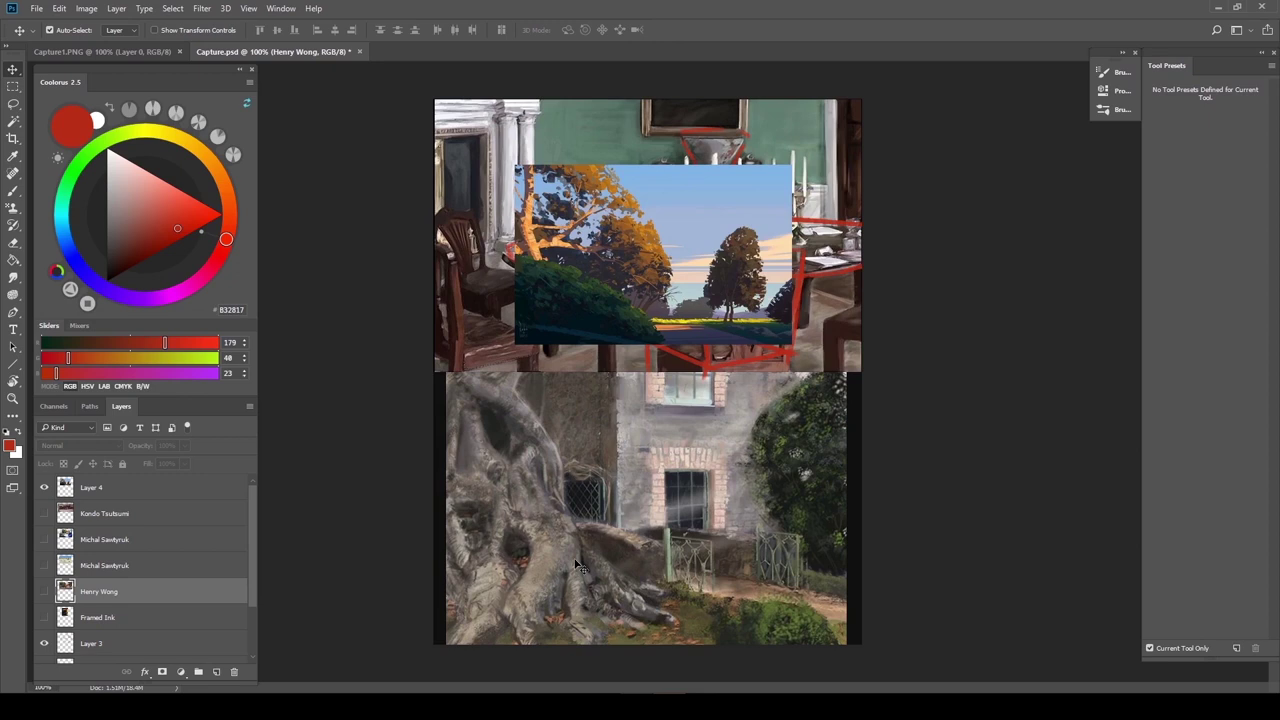
{"action": "left_click", "coordinate": [618, 292]}
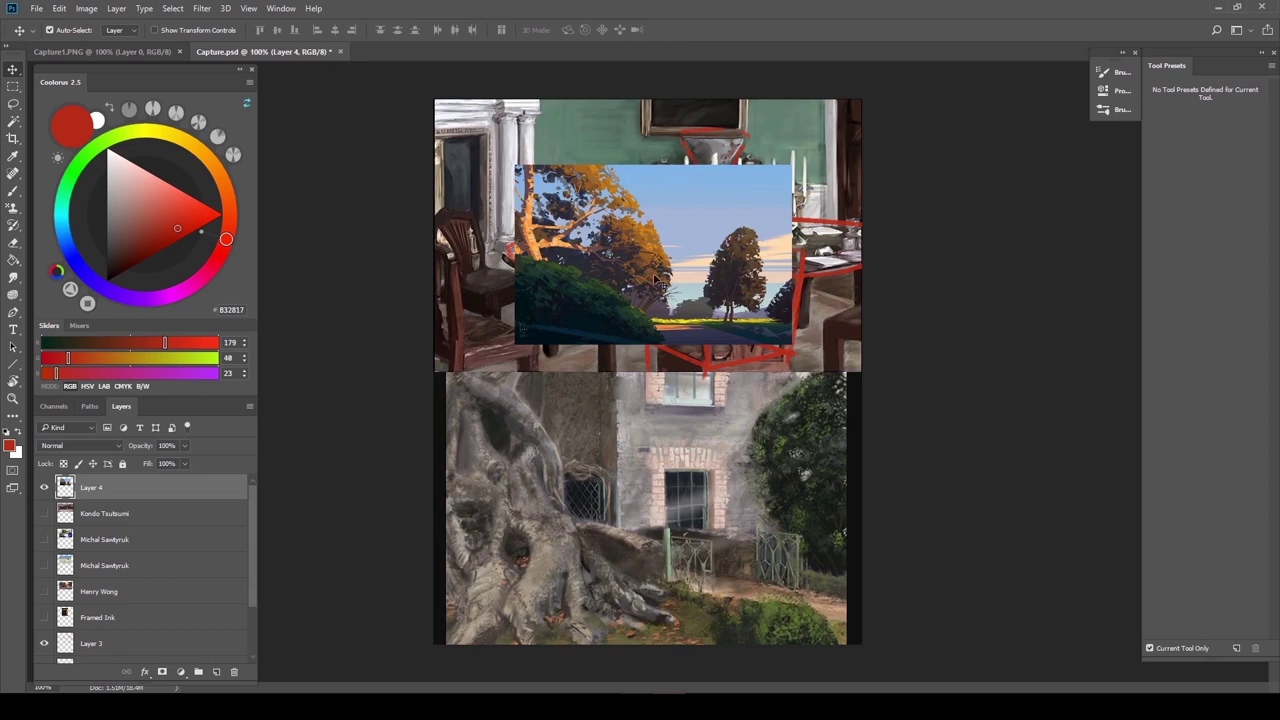
{"action": "left_click_drag", "start_coordinate": [636, 260], "coordinate": [636, 287]}
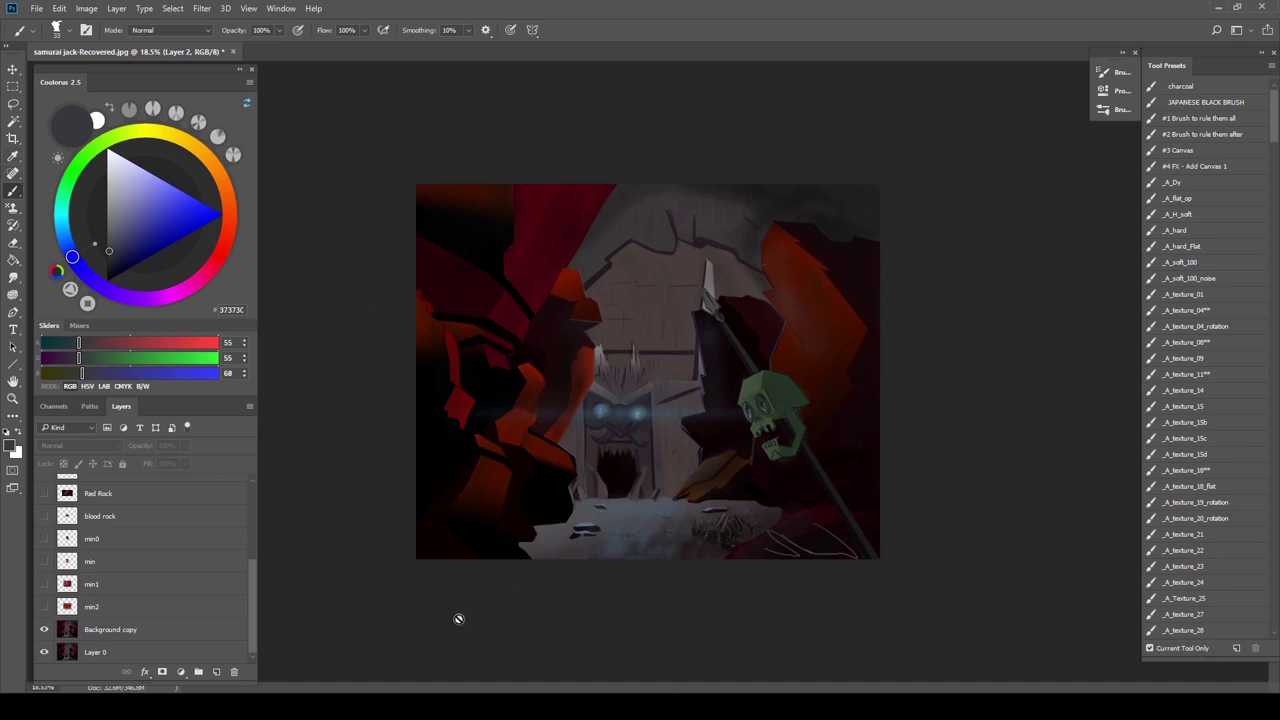
Add a new layer directly above Background copy in the samurai jack file, with orange E46032 as the paint colour
{"action": "left_click", "coordinate": [103, 631]}
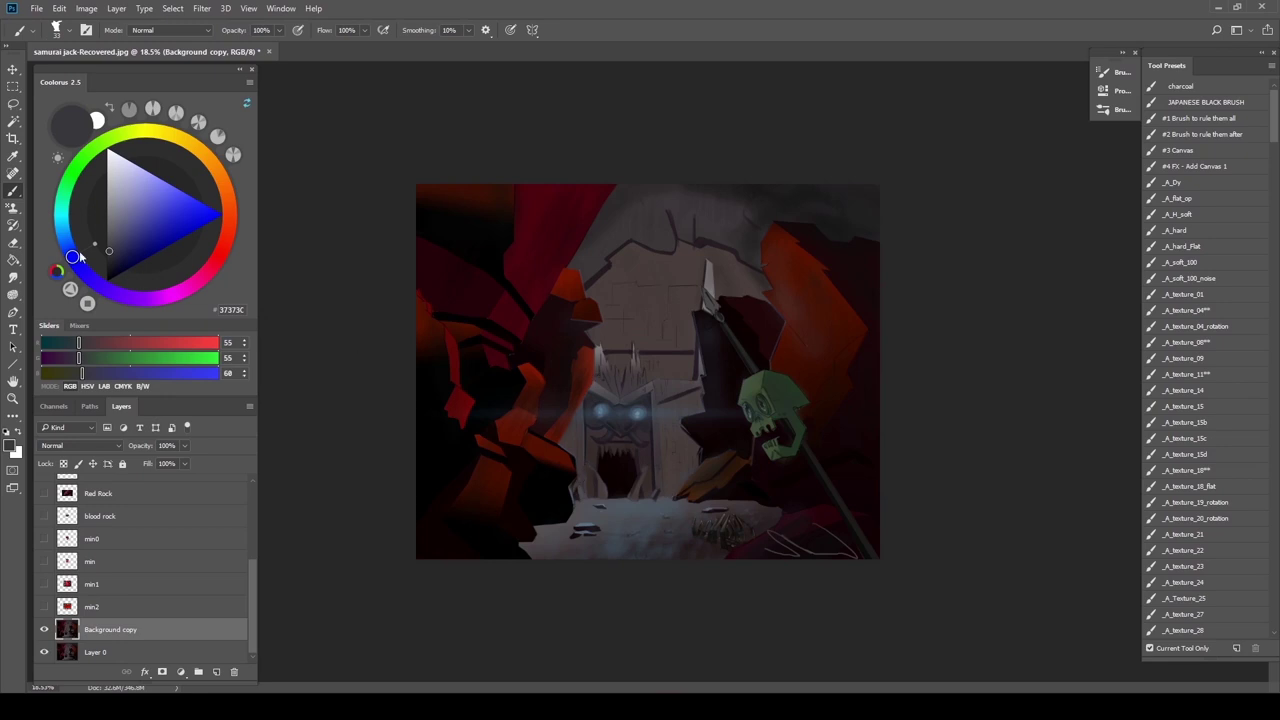
{"action": "left_click", "coordinate": [190, 214]}
{"action": "left_click", "coordinate": [230, 213]}
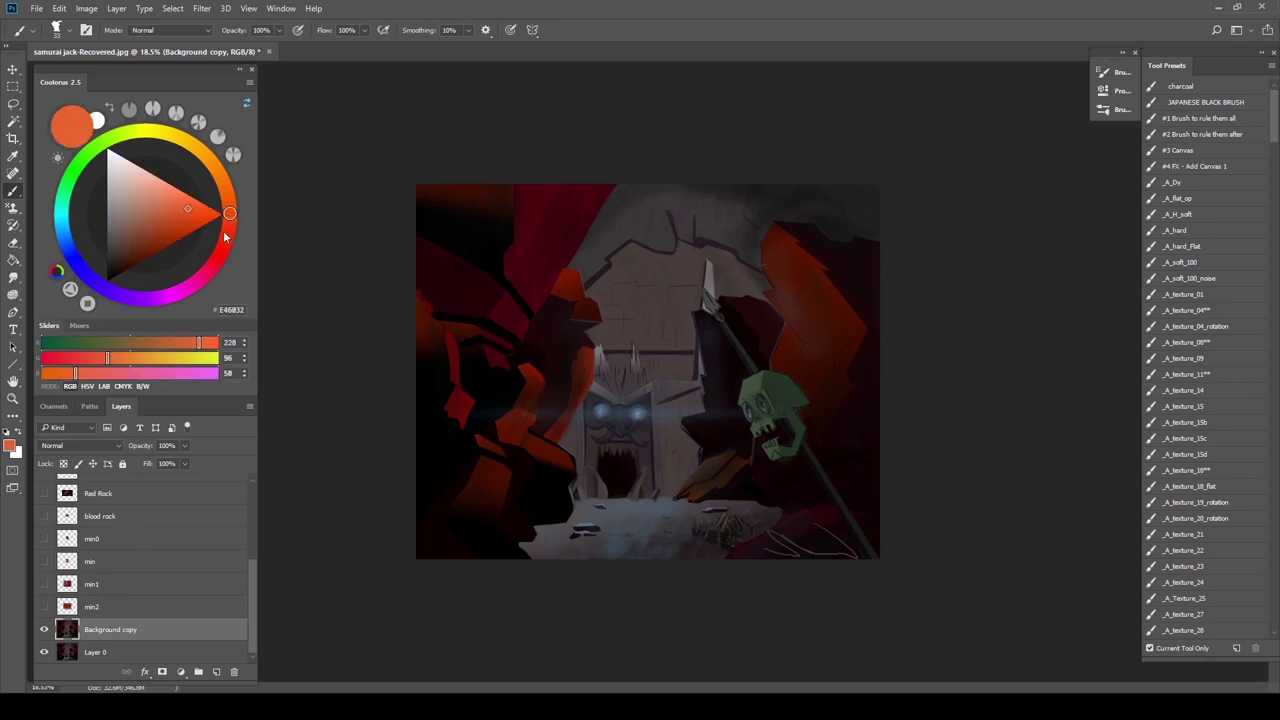
{"action": "left_click", "coordinate": [216, 672]}
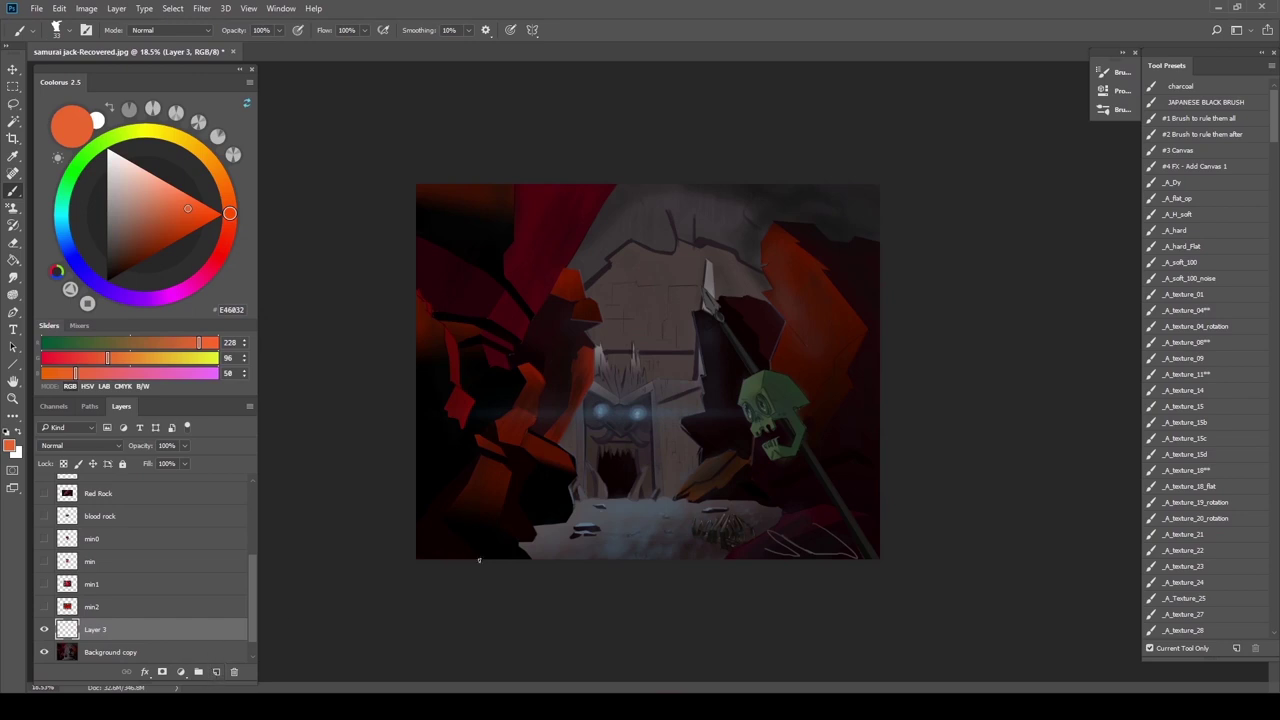
Draw orange boxes around the green skull, the stone face of the gate and its open mouth
{"action": "mouse_move", "coordinate": [730, 388]}
{"action": "left_mouse_down"}
{"action": "mouse_move", "coordinate": [746, 424]}
{"action": "mouse_move", "coordinate": [828, 442]}
{"action": "mouse_move", "coordinate": [724, 381]}
{"action": "left_mouse_up"}
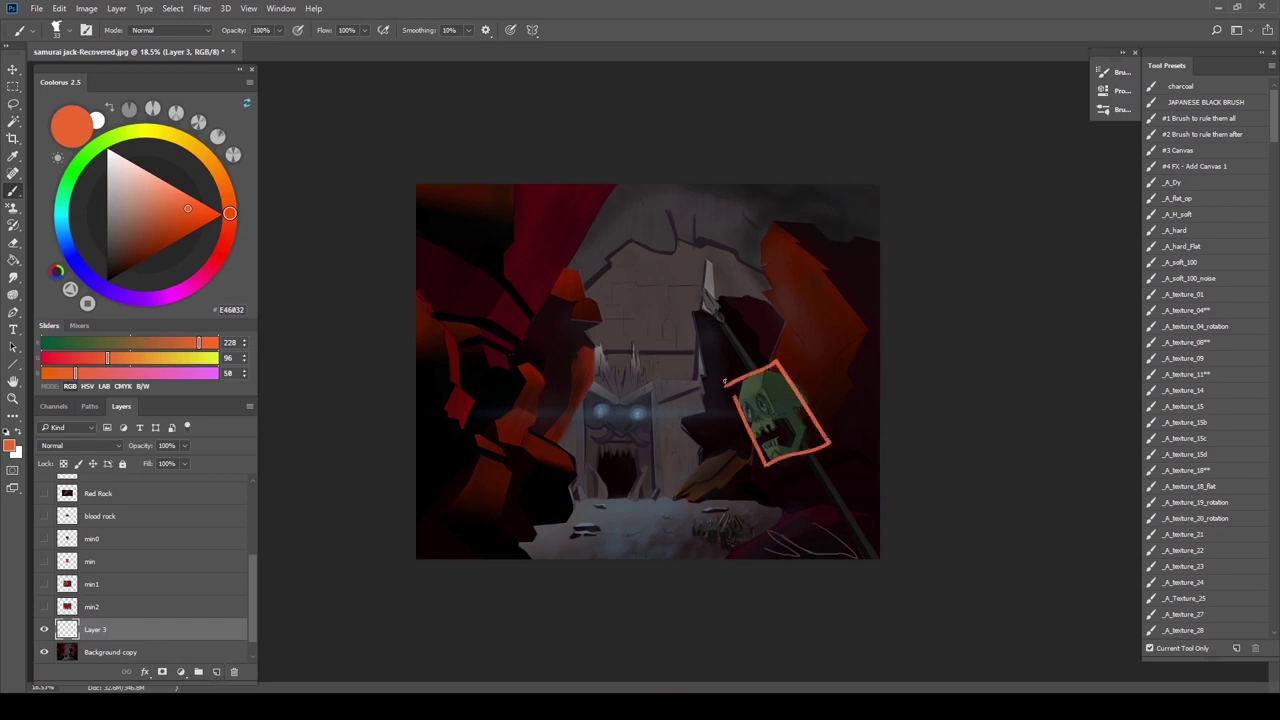
{"action": "mouse_move", "coordinate": [584, 389]}
{"action": "left_mouse_down"}
{"action": "mouse_move", "coordinate": [650, 392]}
{"action": "mouse_move", "coordinate": [645, 428]}
{"action": "mouse_move", "coordinate": [652, 396]}
{"action": "mouse_move", "coordinate": [654, 501]}
{"action": "mouse_move", "coordinate": [577, 481]}
{"action": "mouse_move", "coordinate": [582, 407]}
{"action": "mouse_move", "coordinate": [585, 504]}
{"action": "mouse_move", "coordinate": [606, 493]}
{"action": "mouse_move", "coordinate": [602, 457]}
{"action": "mouse_move", "coordinate": [635, 447]}
{"action": "mouse_move", "coordinate": [638, 495]}
{"action": "left_mouse_up"}
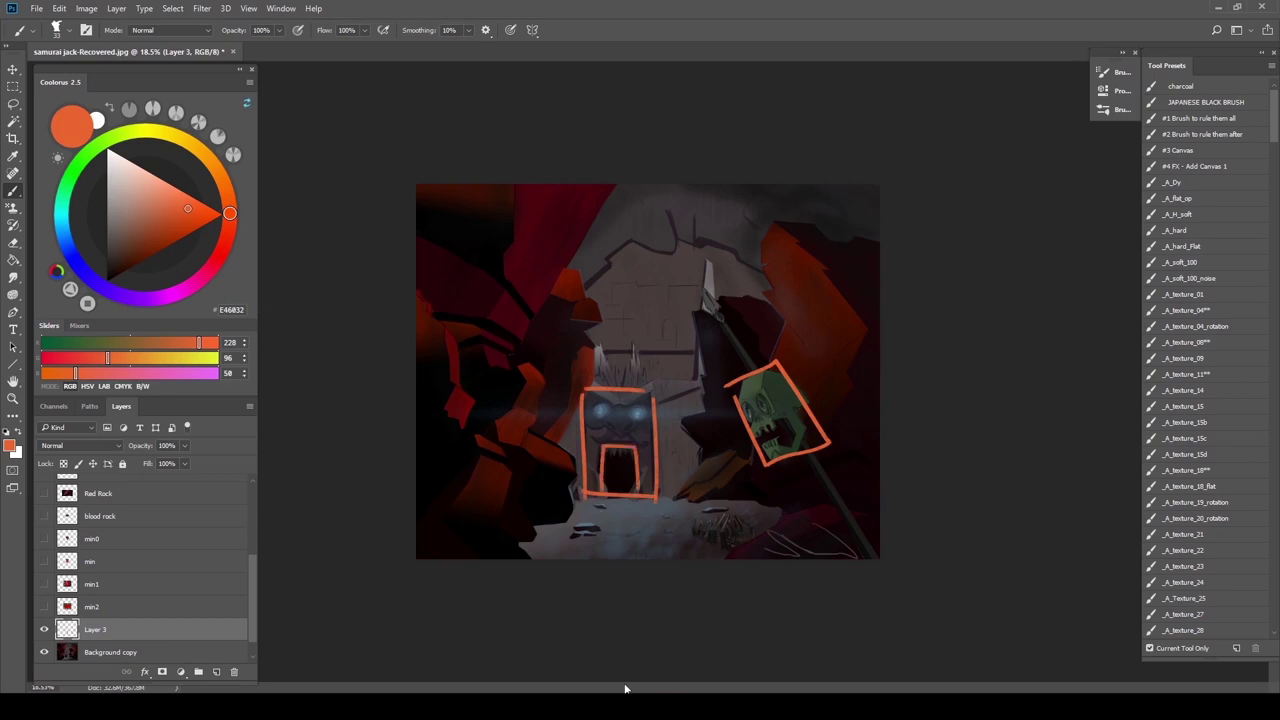
Undo all the orange box strokes around the gate face and the skull
{"action": "key", "text": "ctrl+z"}
{"action": "key", "text": "ctrl+z"}
{"action": "key", "text": "ctrl+z"}
{"action": "key", "text": "ctrl+z"}
{"action": "key", "text": "ctrl+z"}
{"action": "key", "text": "ctrl+z"}
{"action": "key", "text": "ctrl+z"}
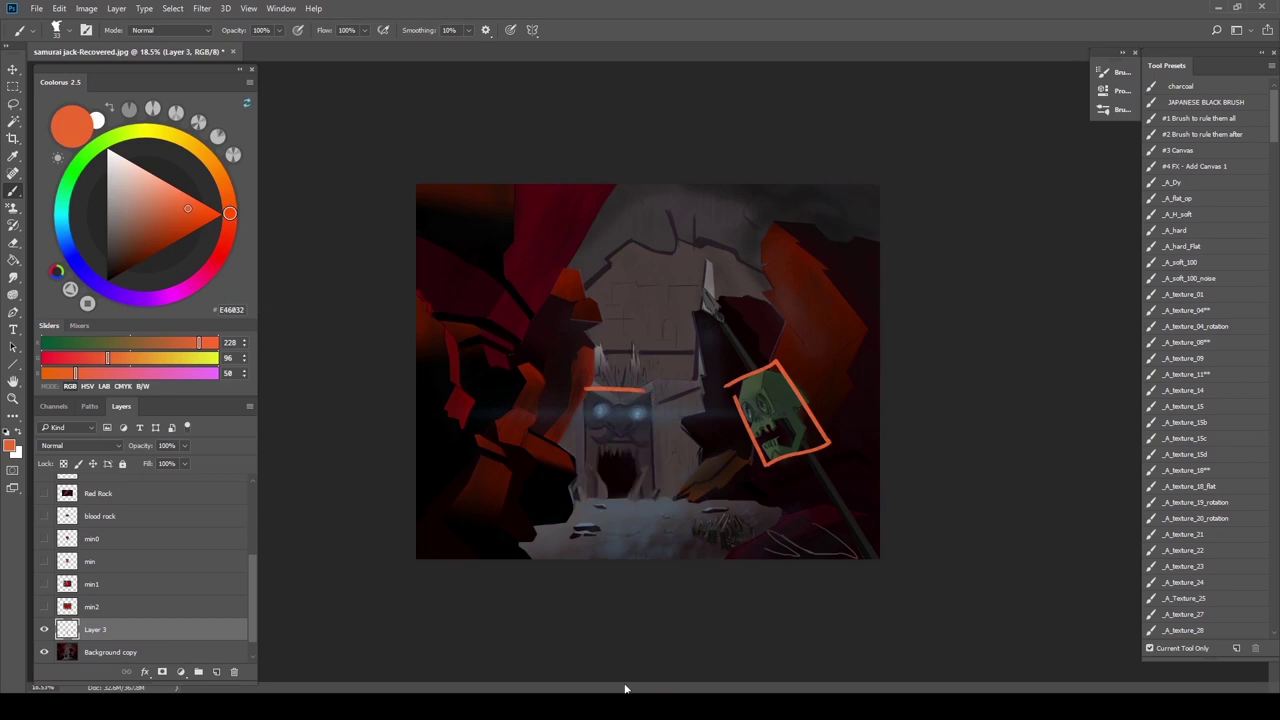
{"action": "key", "text": "ctrl+z"}
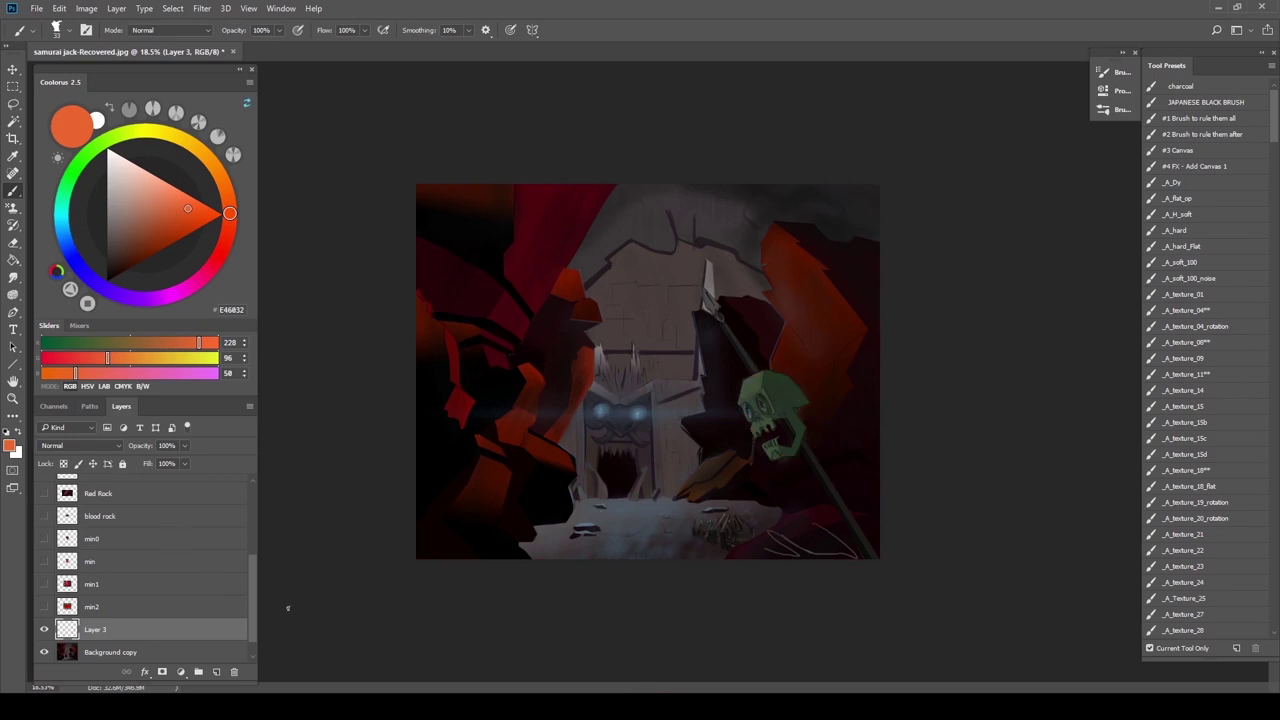
Show the Oxan Studio canyon temple reference and enlarge it to about 217% over the painting
{"action": "left_click_drag", "start_coordinate": [260, 587], "coordinate": [257, 522]}
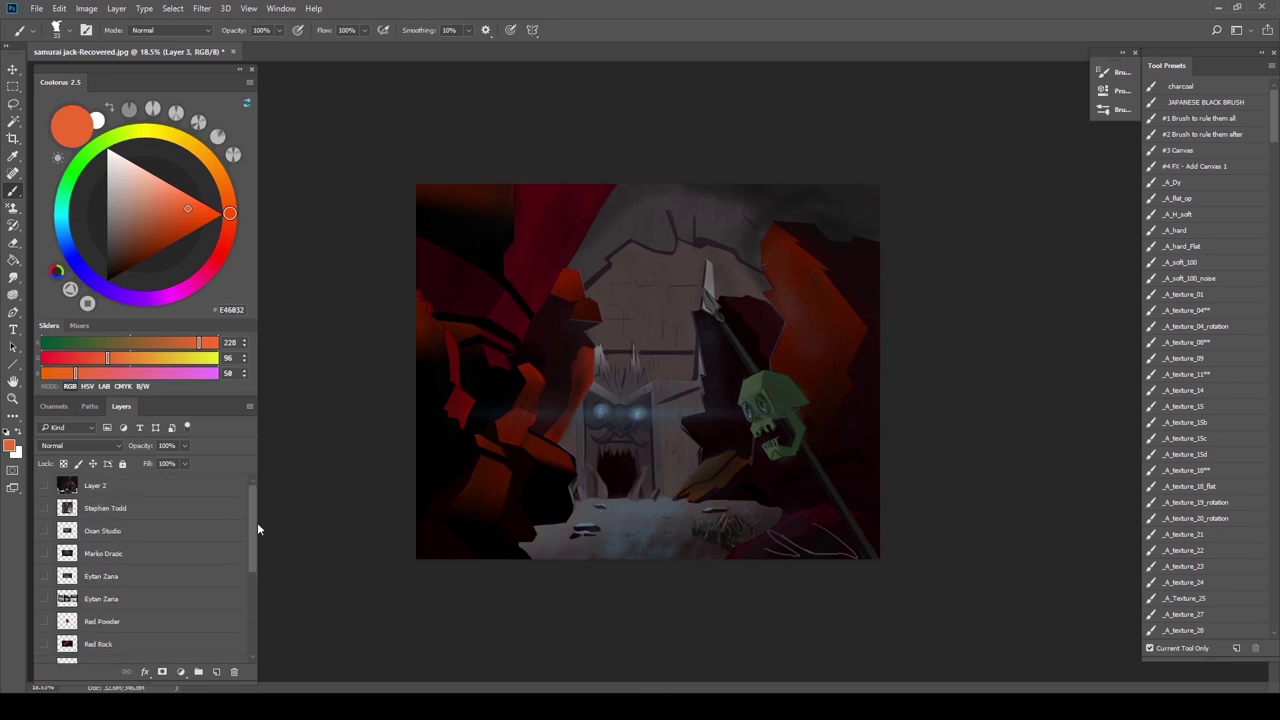
{"action": "left_click", "coordinate": [44, 531]}
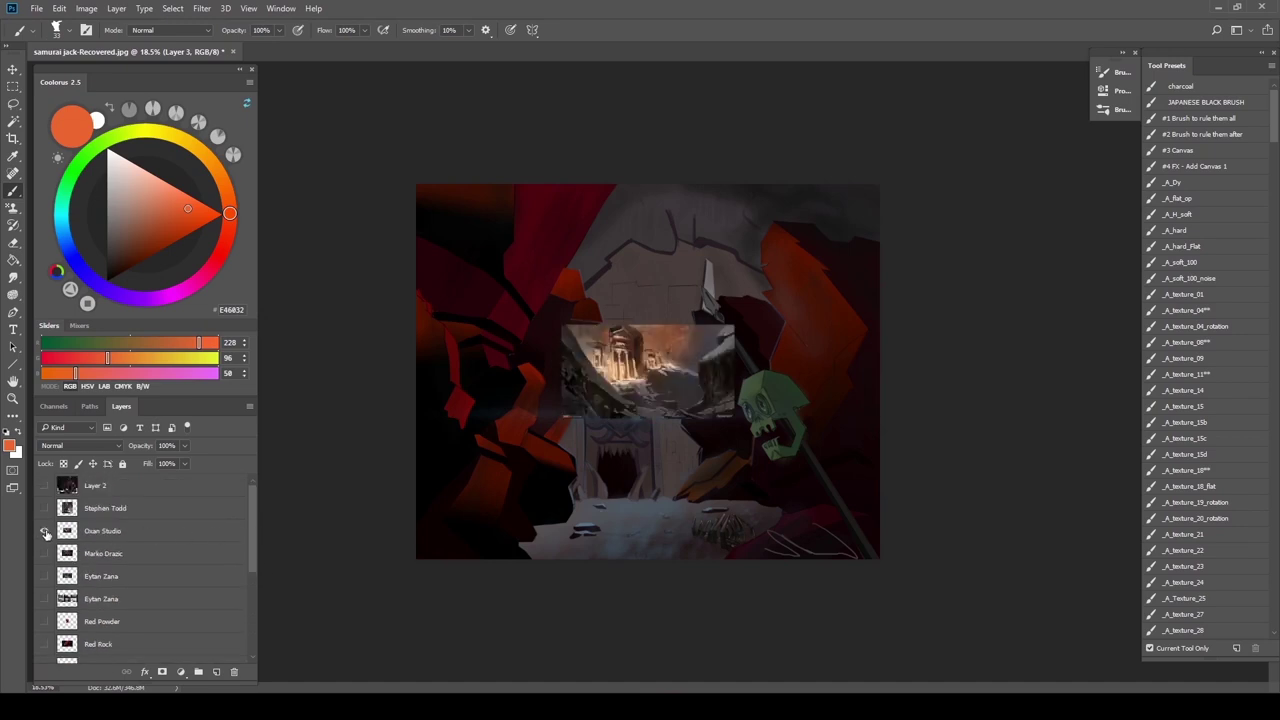
{"action": "left_click", "coordinate": [100, 537]}
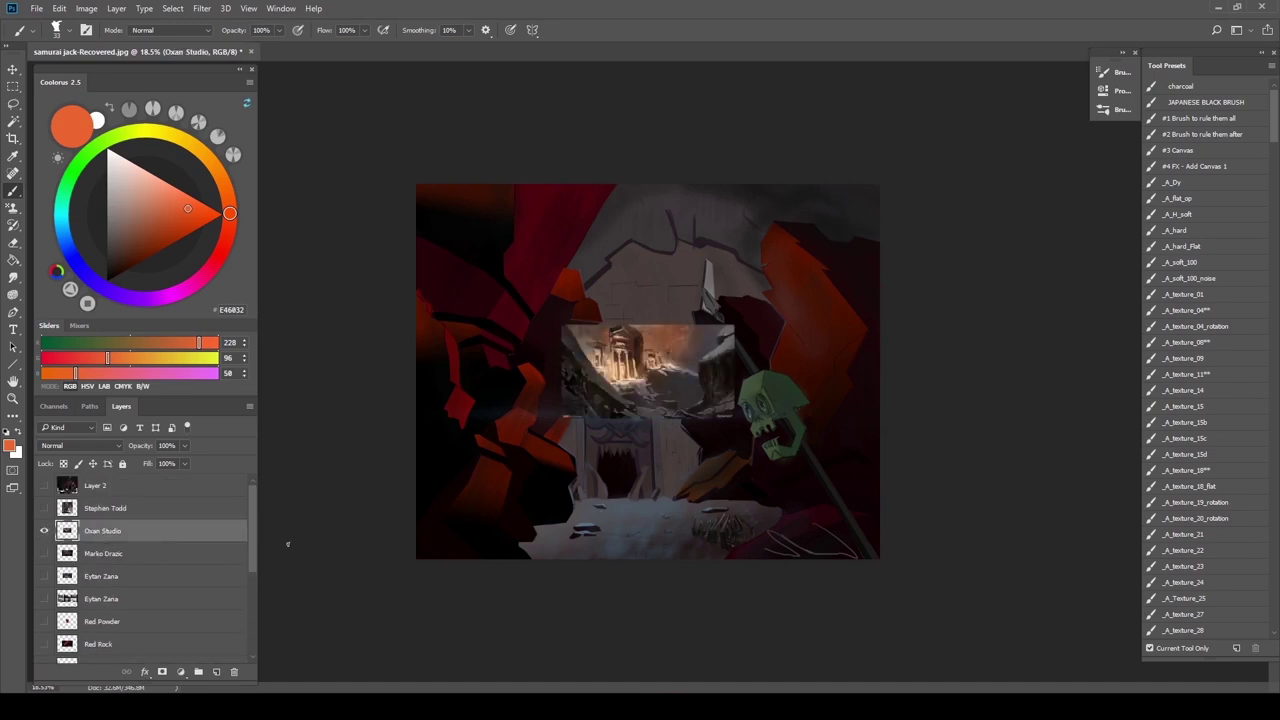
{"action": "key", "text": "ctrl+t"}
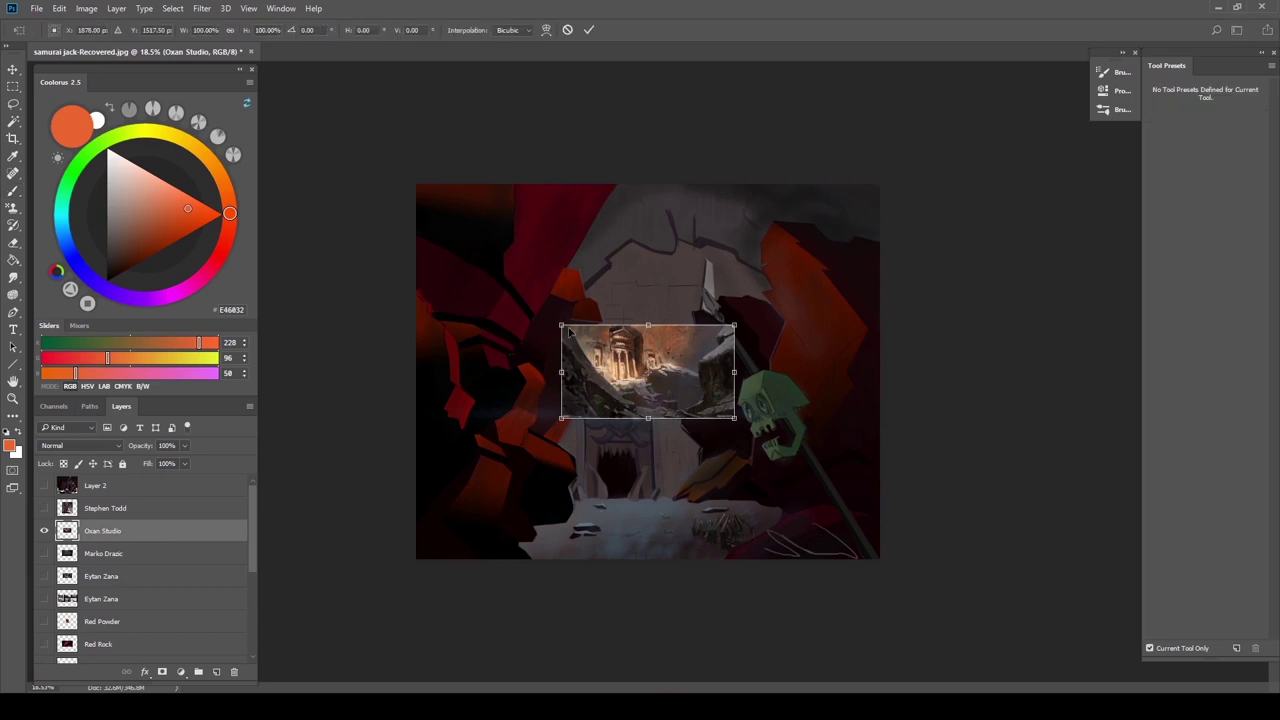
{"action": "left_click_drag", "start_coordinate": [555, 320], "coordinate": [467, 273]}
{"action": "left_click_drag", "start_coordinate": [736, 420], "coordinate": [819, 465]}
{"action": "left_click_drag", "start_coordinate": [472, 276], "coordinate": [442, 260]}
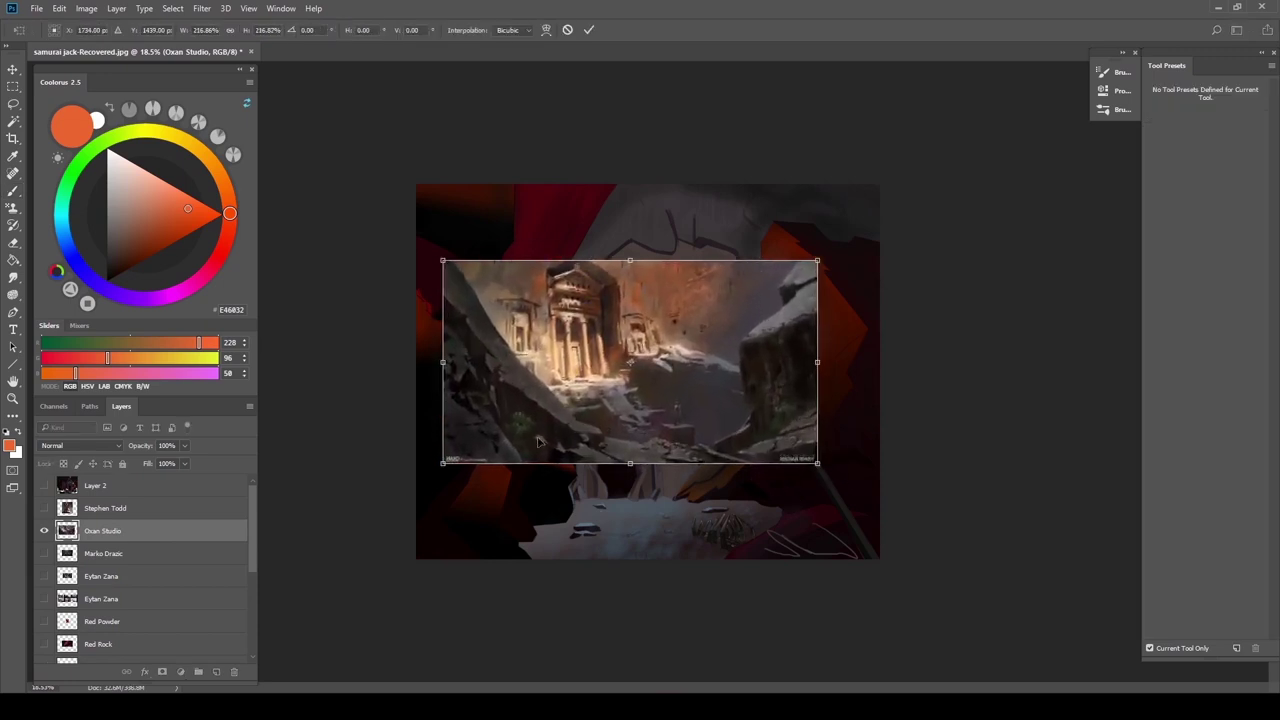
{"action": "key", "text": "Return"}
{"action": "key", "text": "b"}
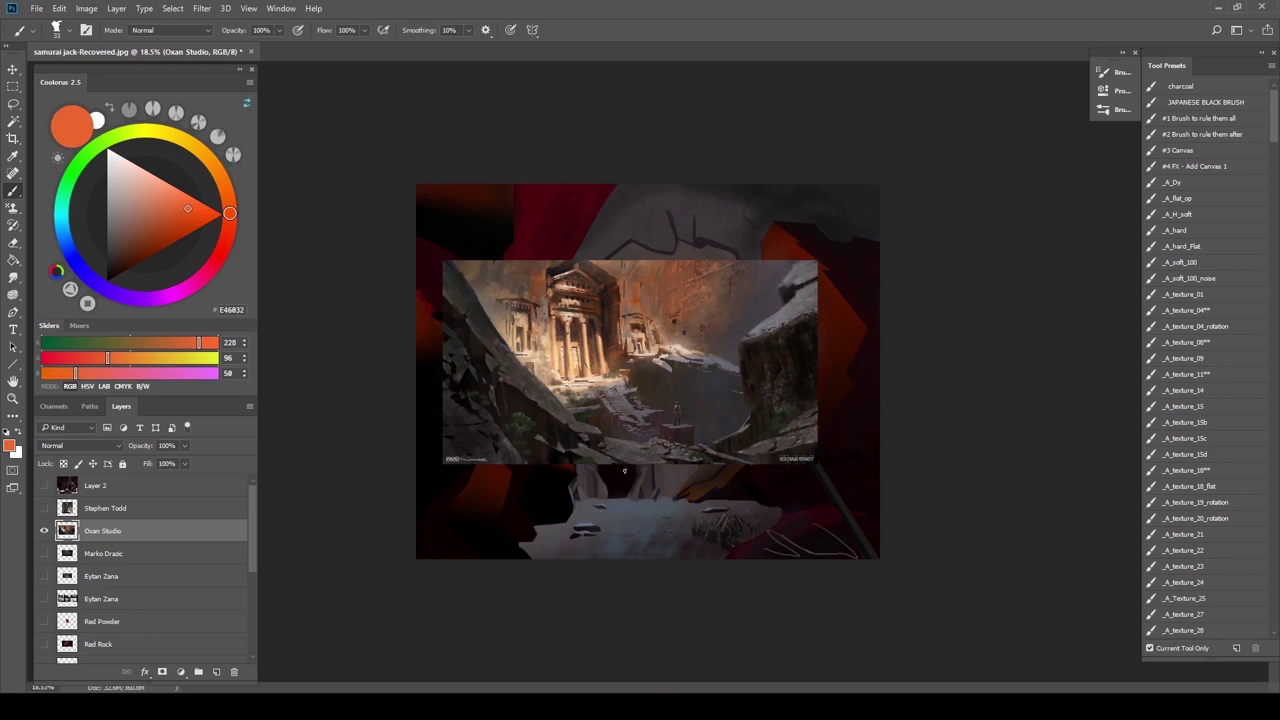
Hide the canyon temple reference, and show and select the ruined column monument reference
{"action": "left_click", "coordinate": [43, 530]}
{"action": "left_click", "coordinate": [43, 508]}
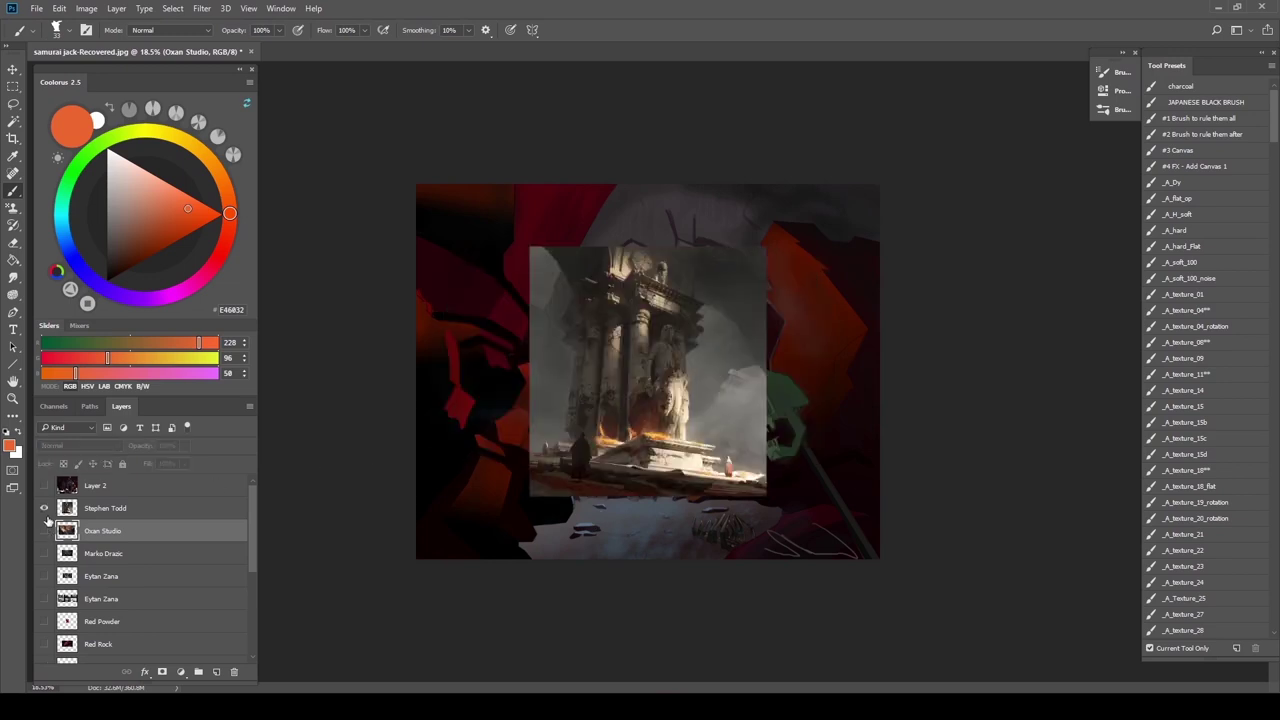
{"action": "left_click", "coordinate": [98, 512]}
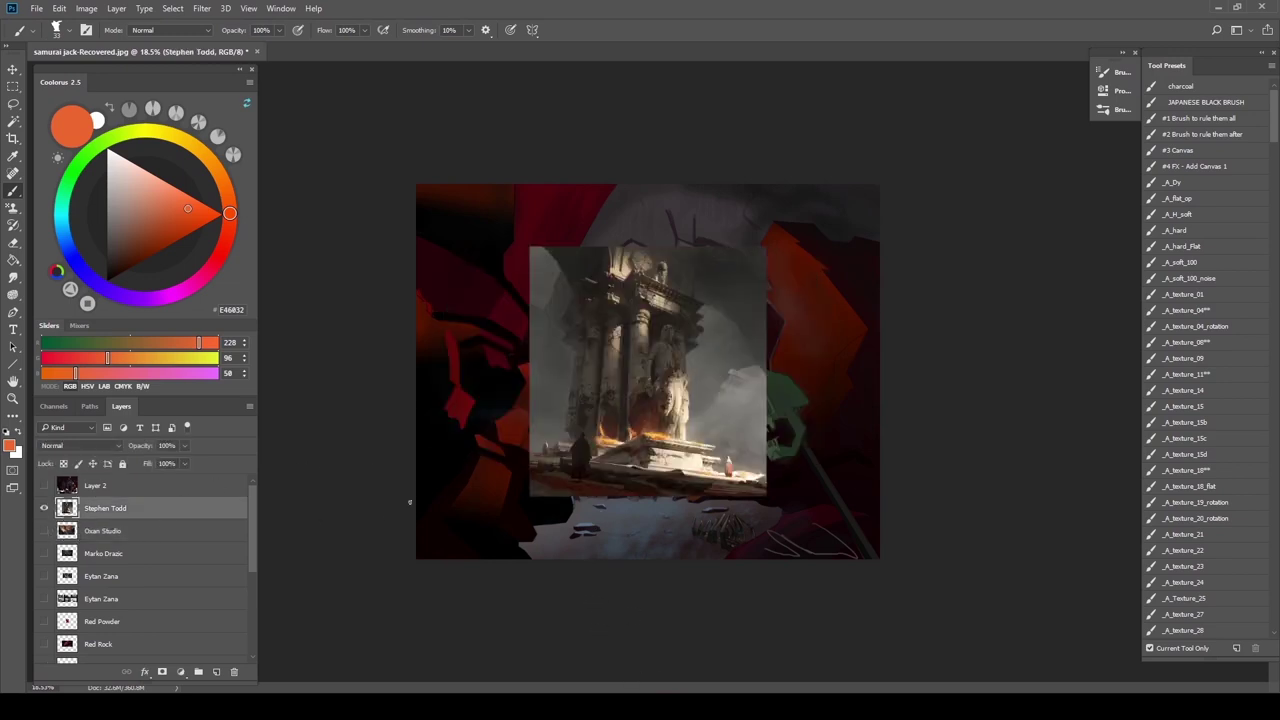
Enlarge the ruined column monument reference to about 142.5% and place it slightly right of the painting's centre
{"action": "key", "text": "ctrl+t"}
{"action": "left_click_drag", "start_coordinate": [528, 247], "coordinate": [465, 179]}
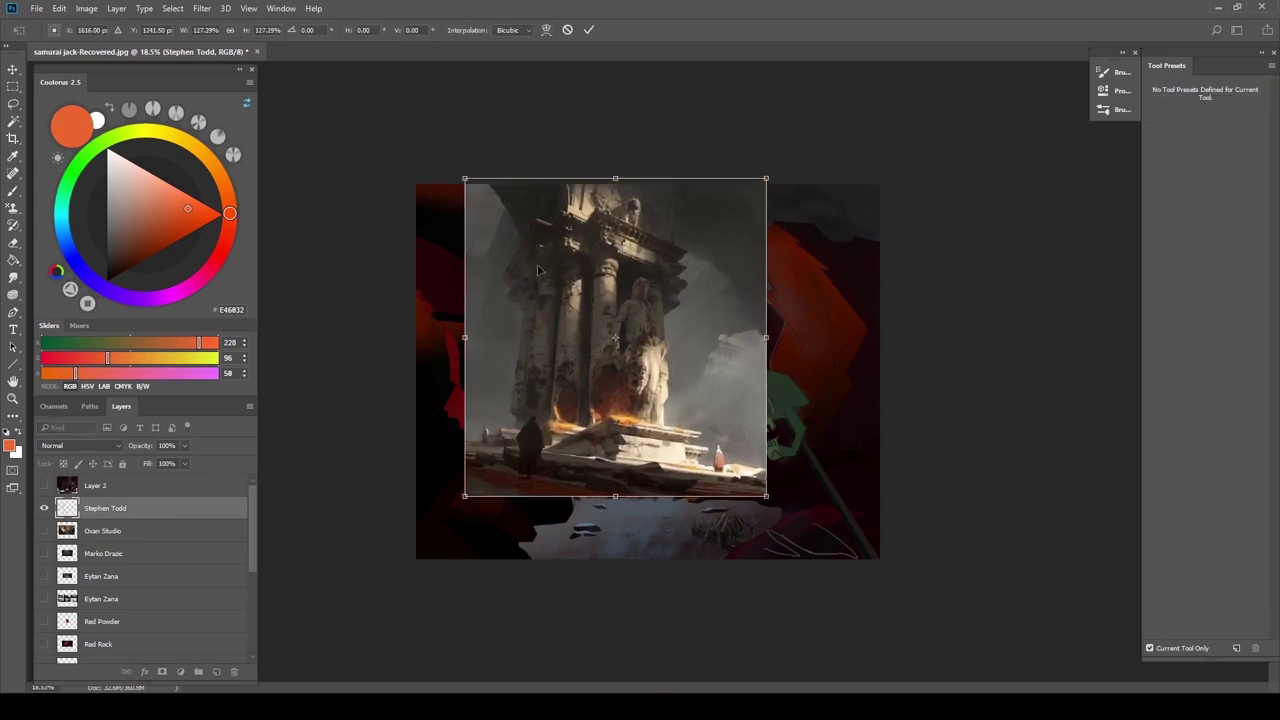
{"action": "left_click_drag", "start_coordinate": [765, 497], "coordinate": [802, 535]}
{"action": "left_click_drag", "start_coordinate": [616, 465], "coordinate": [630, 490]}
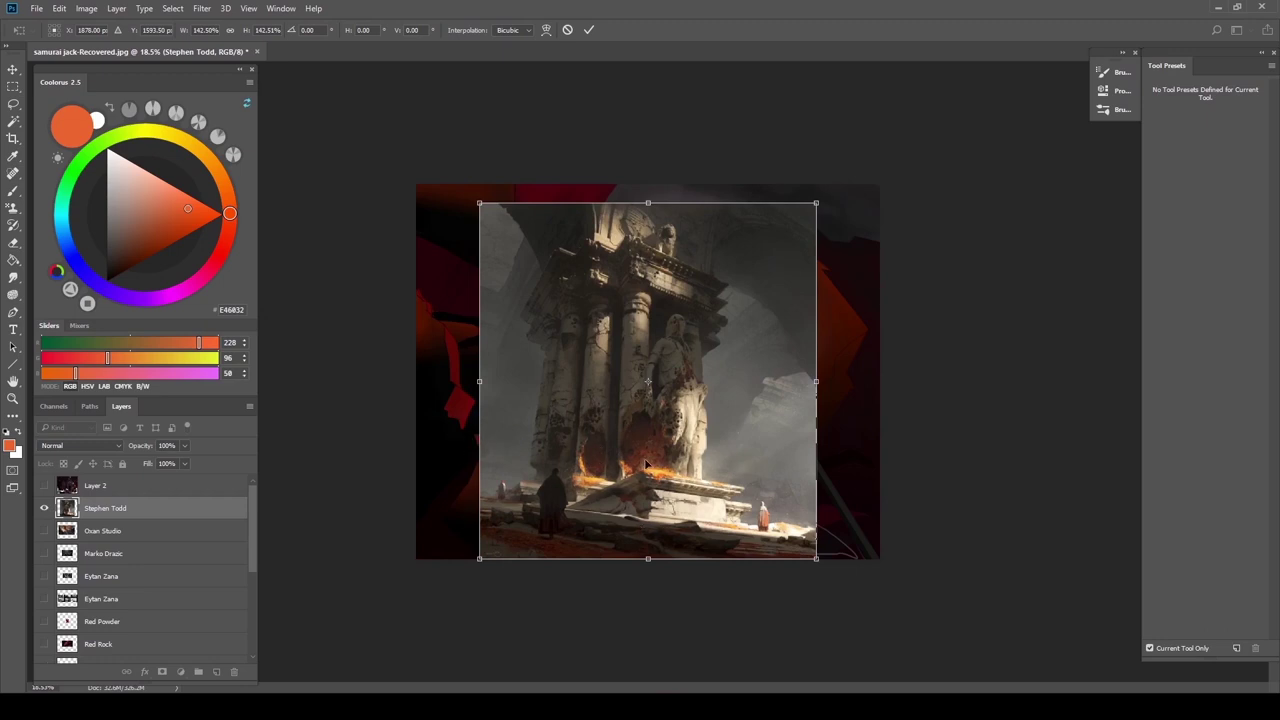
{"action": "left_click_drag", "start_coordinate": [645, 464], "coordinate": [657, 464]}
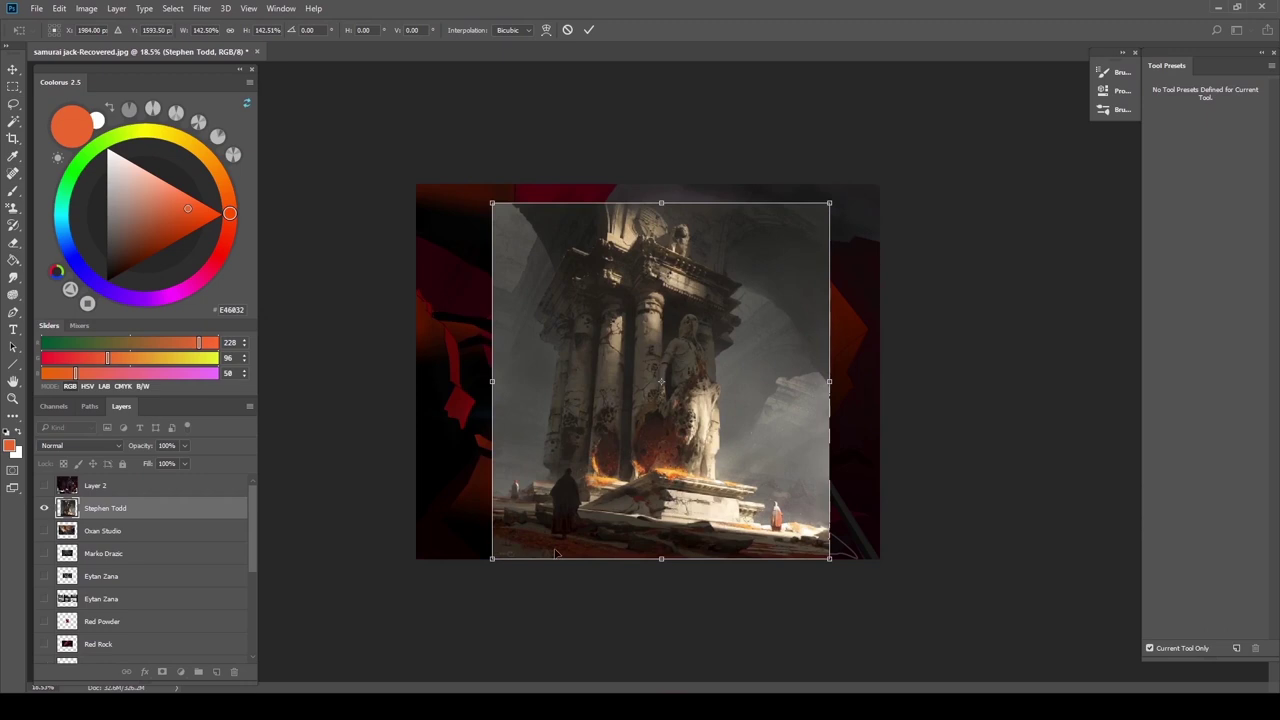
{"action": "key", "text": "Return"}
{"action": "key", "text": "b"}
Hide the ruined column monument reference, and show and select the dark cavern stairway reference
{"action": "left_click", "coordinate": [44, 508]}
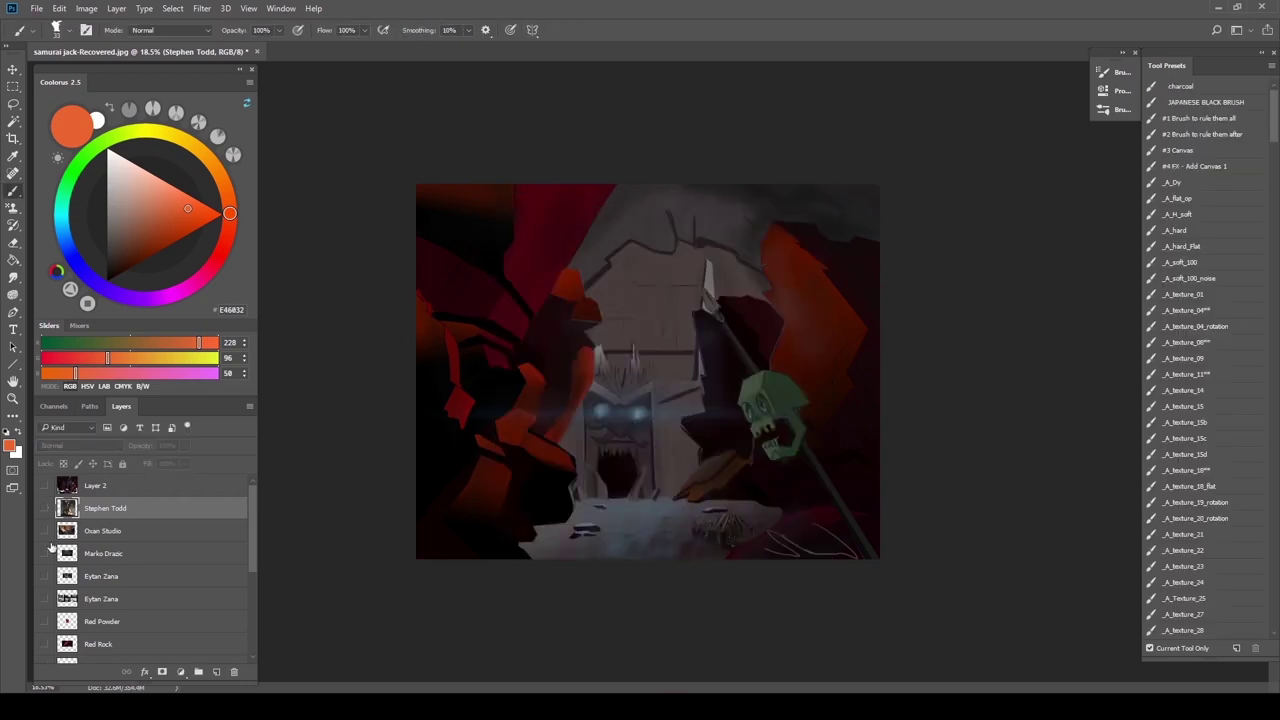
{"action": "left_click", "coordinate": [44, 553]}
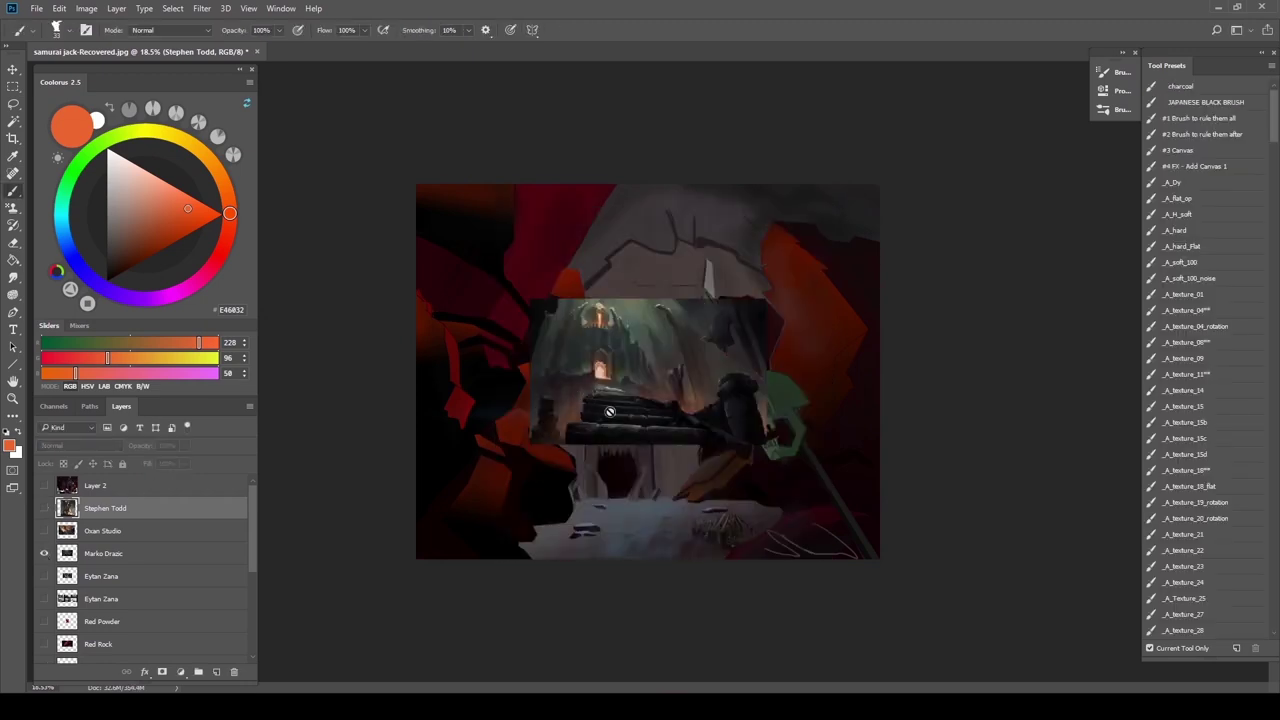
{"action": "left_click", "coordinate": [111, 550]}
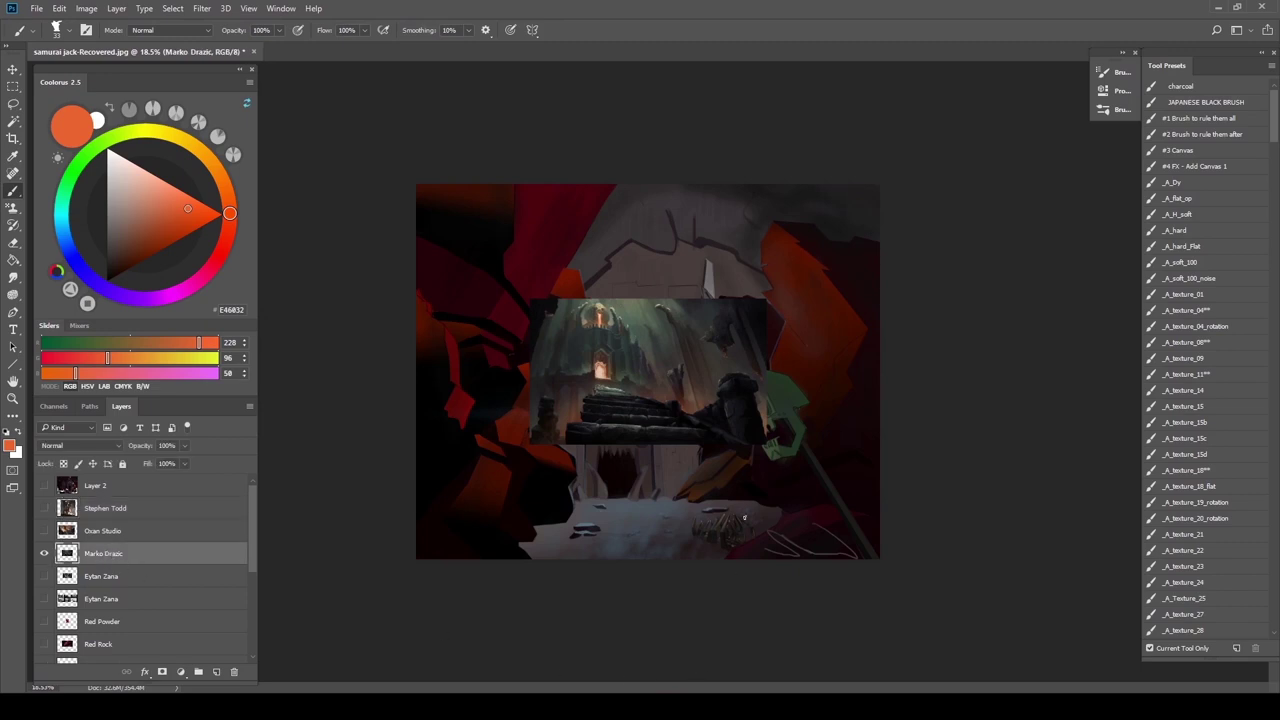
Enlarge the cavern stairway reference to cover most of the painting's width
{"action": "key", "text": "ctrl+t"}
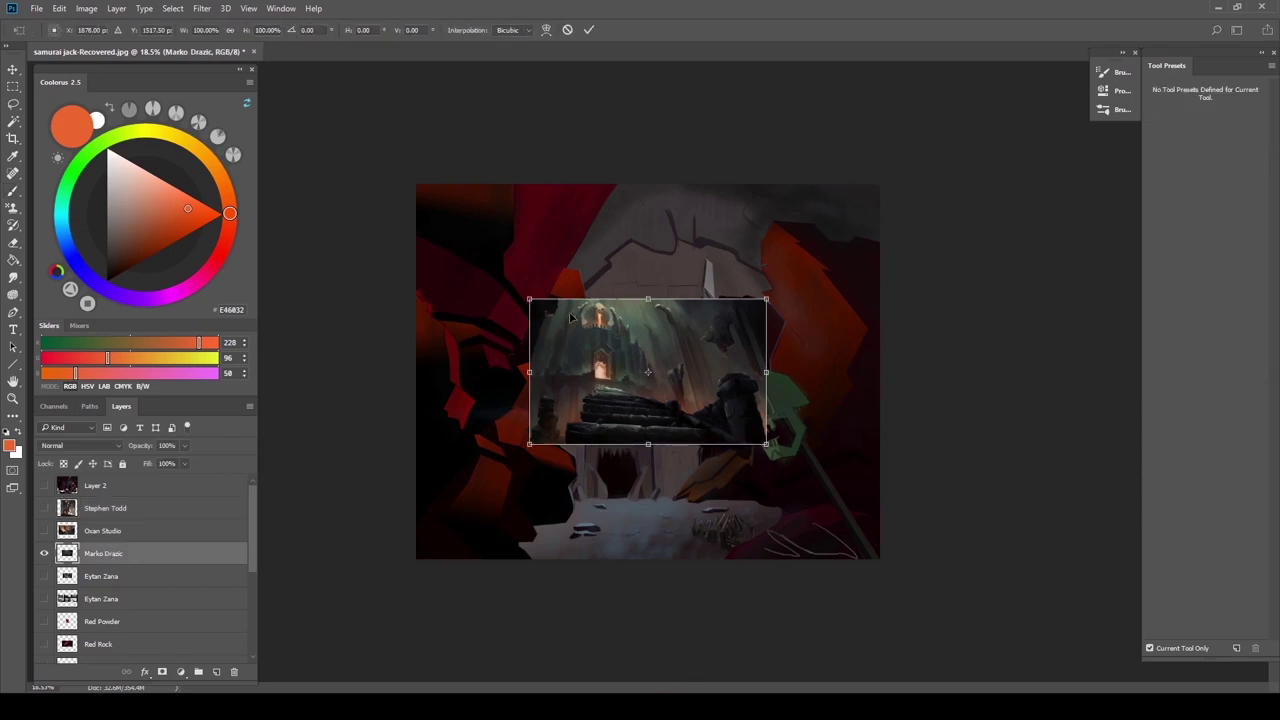
{"action": "left_click_drag", "start_coordinate": [529, 299], "coordinate": [470, 262]}
{"action": "left_click_drag", "start_coordinate": [767, 445], "coordinate": [841, 490]}
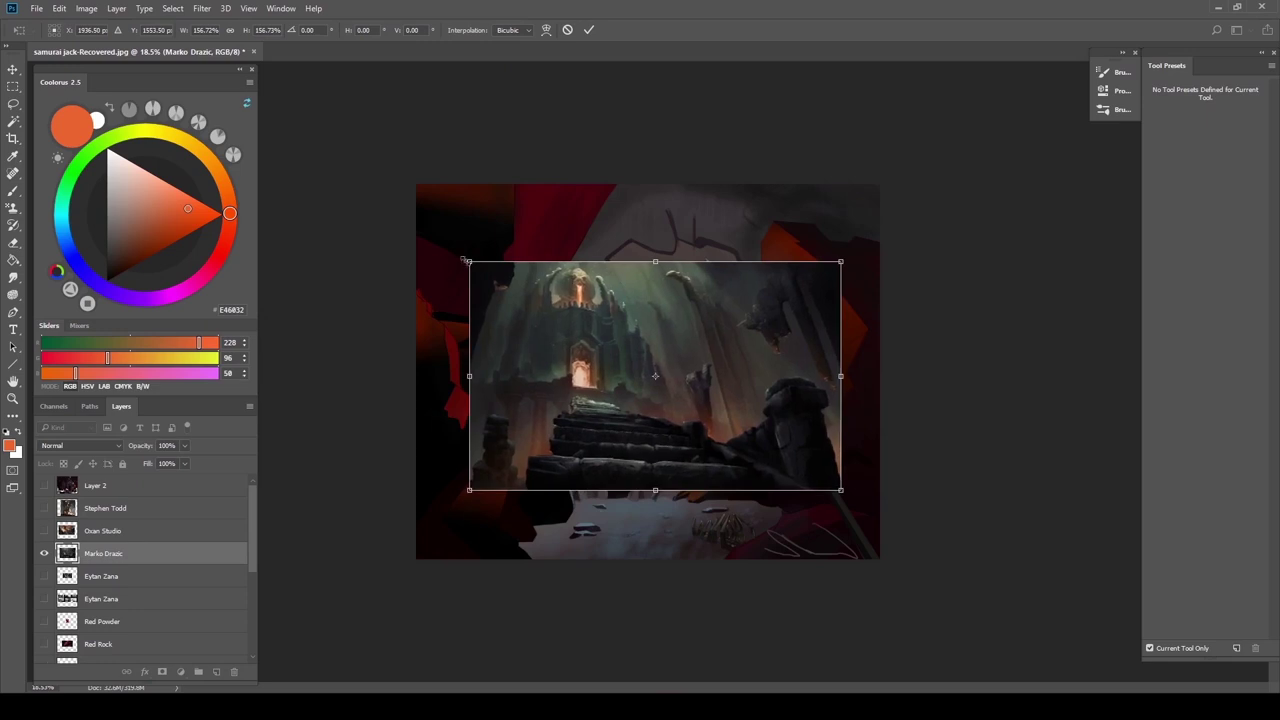
{"action": "left_click_drag", "start_coordinate": [466, 261], "coordinate": [434, 240]}
{"action": "left_click", "coordinate": [588, 29]}
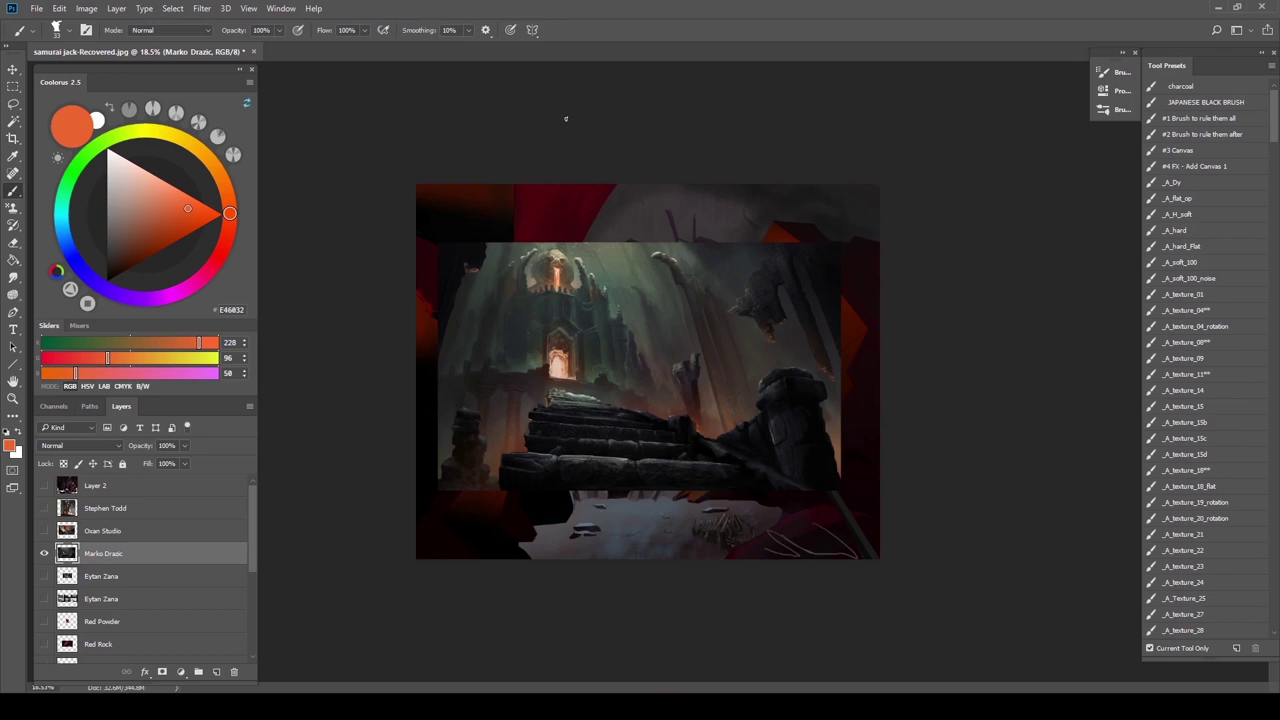
Hide the cavern stairway reference, and show and select the waterfall ruins reference with carved stone faces
{"action": "left_click", "coordinate": [44, 553]}
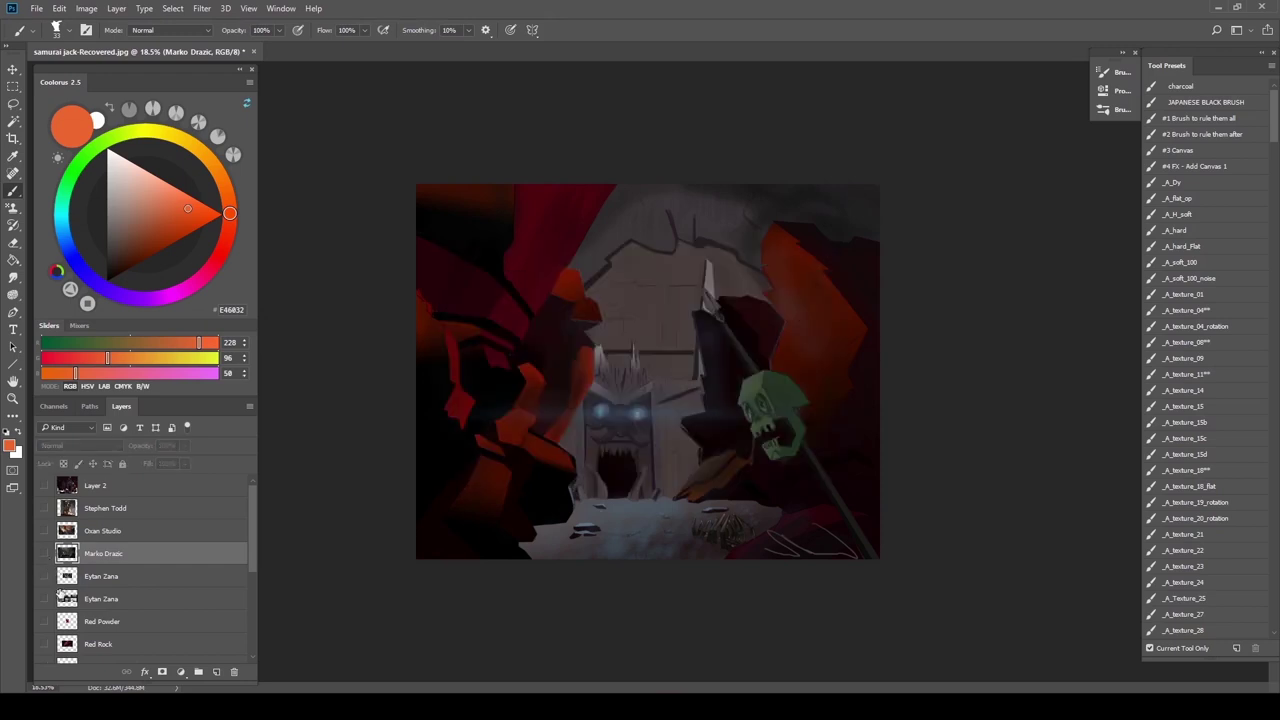
{"action": "left_click", "coordinate": [44, 576]}
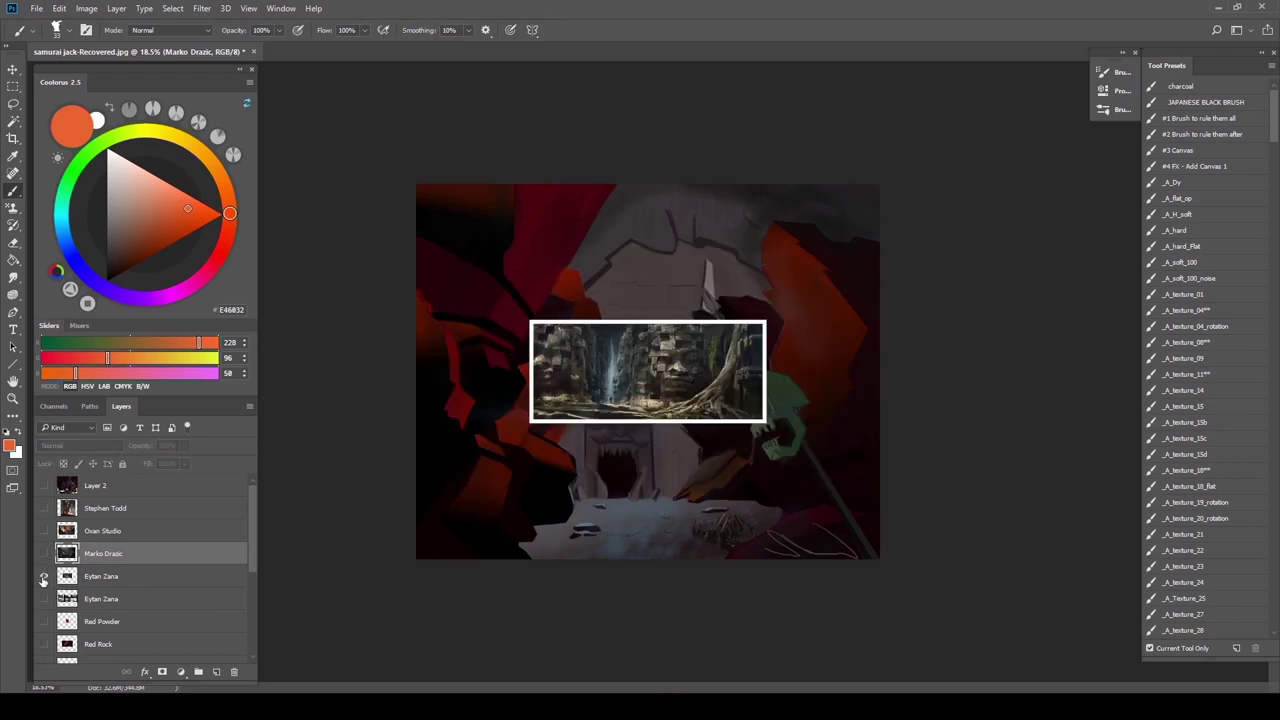
{"action": "left_click", "coordinate": [125, 579]}
Enlarge the stone-face ruins reference to about 172.4% so it spans most of the painting's width
{"action": "key", "text": "ctrl+t"}
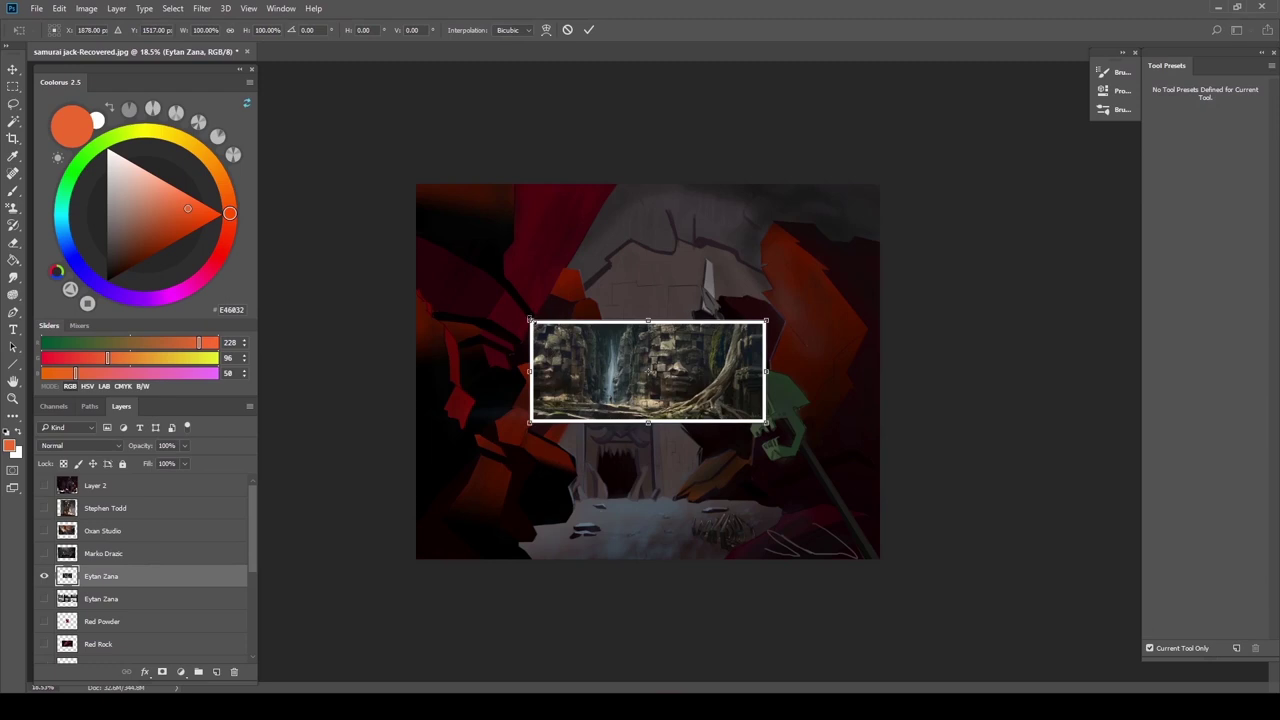
{"action": "left_click_drag", "start_coordinate": [530, 321], "coordinate": [432, 278]}
{"action": "left_click_drag", "start_coordinate": [768, 423], "coordinate": [840, 454]}
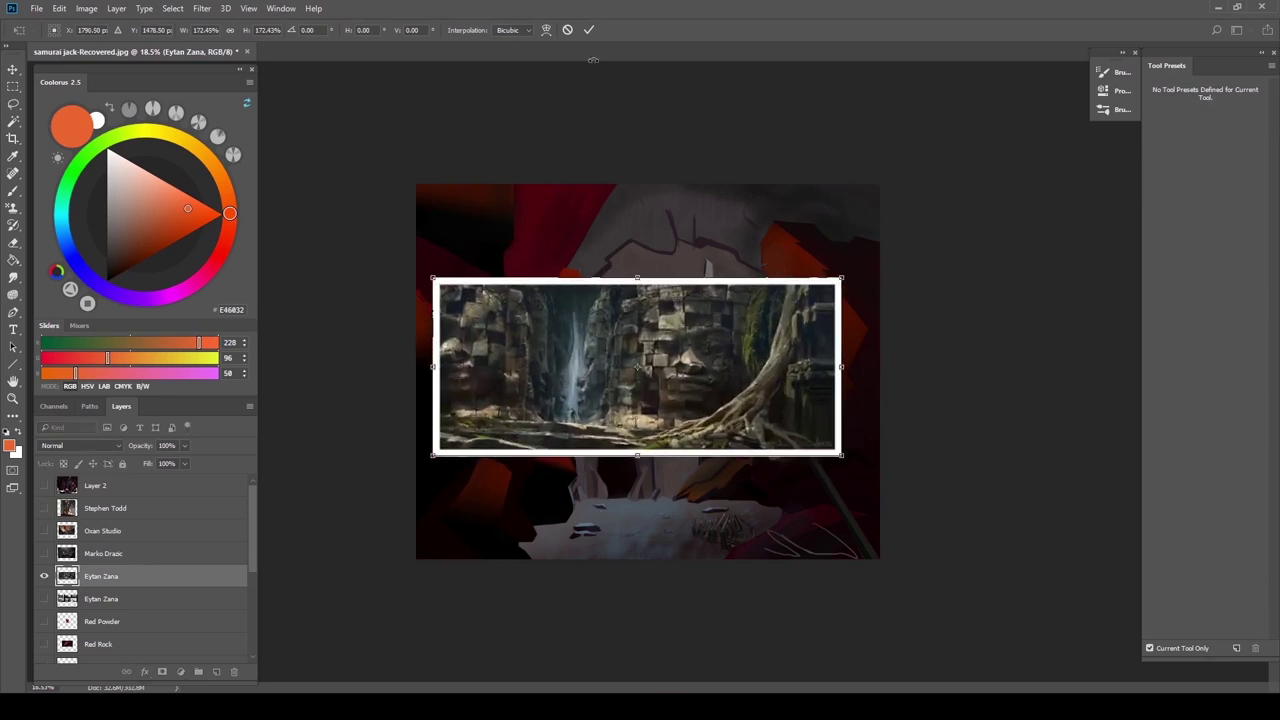
{"action": "left_click", "coordinate": [589, 29]}
{"action": "key", "text": "b"}
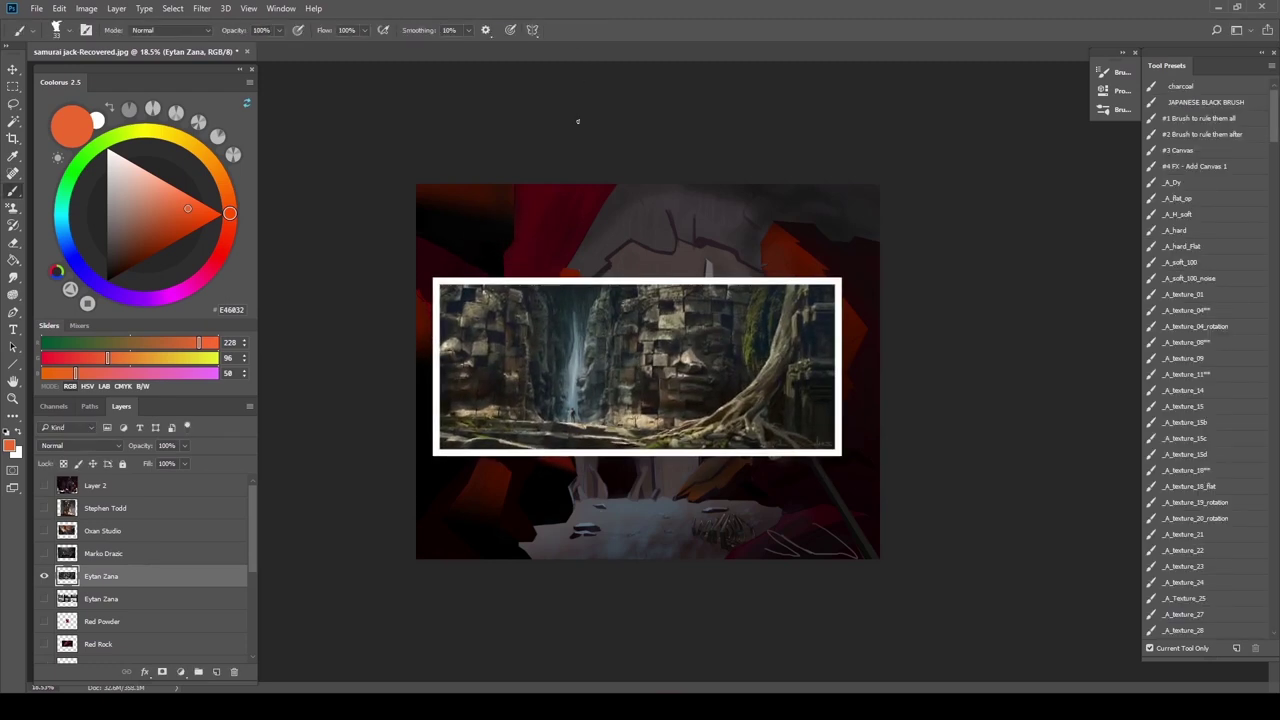
Hide the stone-face ruins reference and make the Background copy layer active
{"action": "left_click", "coordinate": [44, 576]}
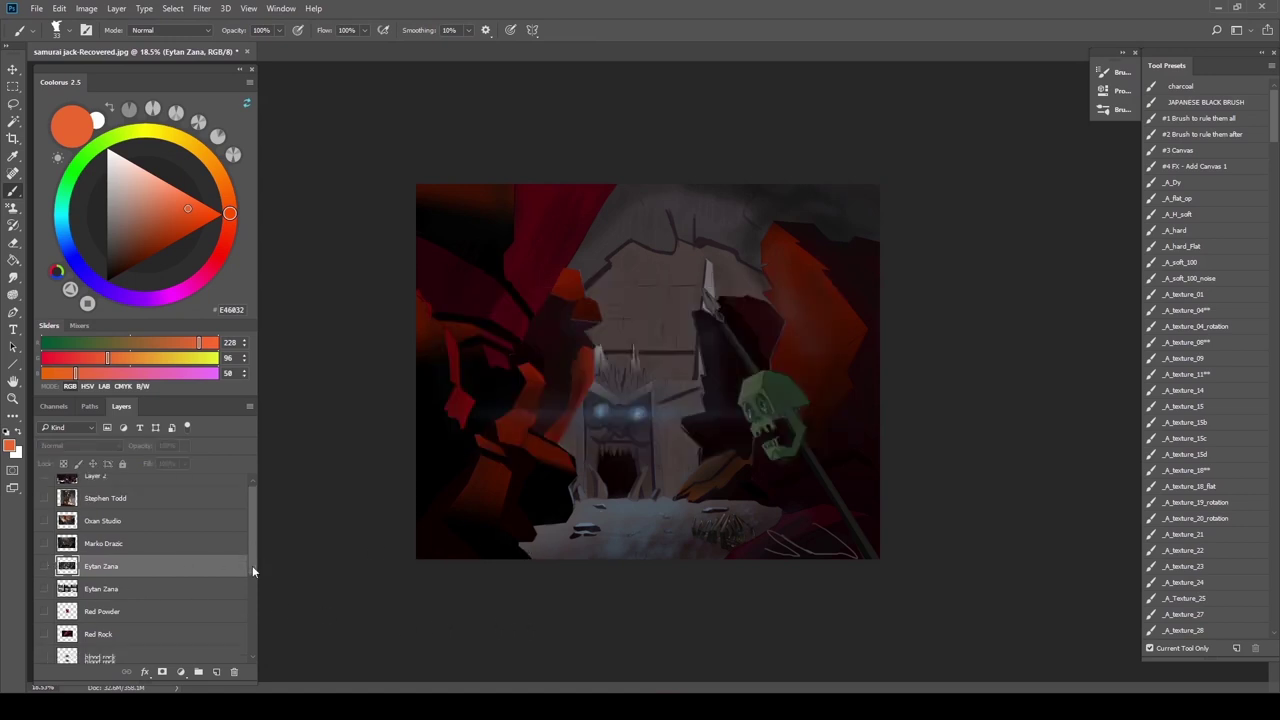
{"action": "left_click_drag", "start_coordinate": [252, 565], "coordinate": [252, 639]}
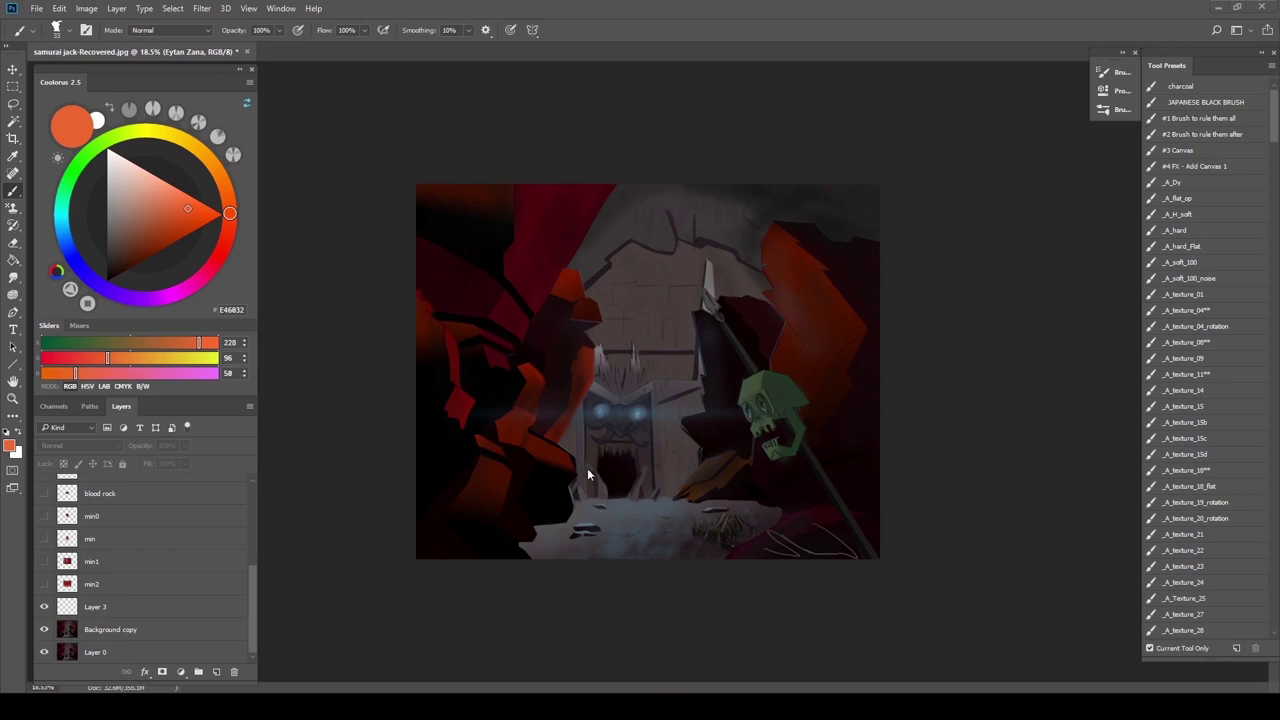
{"action": "left_click", "coordinate": [99, 631]}
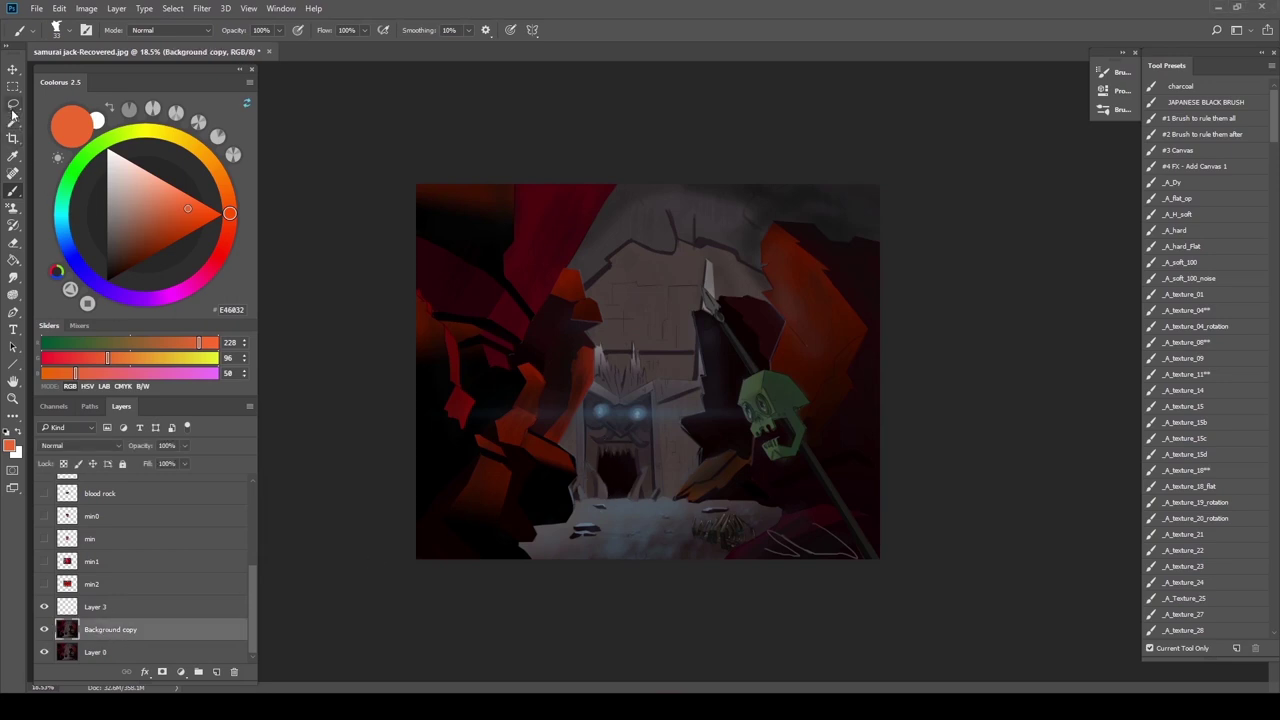
Outline the glowing-eyed demon gate with a rectangular Polygonal Lasso selection and copy it to a new layer
{"action": "right_click", "coordinate": [13, 103]}
{"action": "left_click", "coordinate": [75, 114]}
{"action": "left_click", "coordinate": [577, 495]}
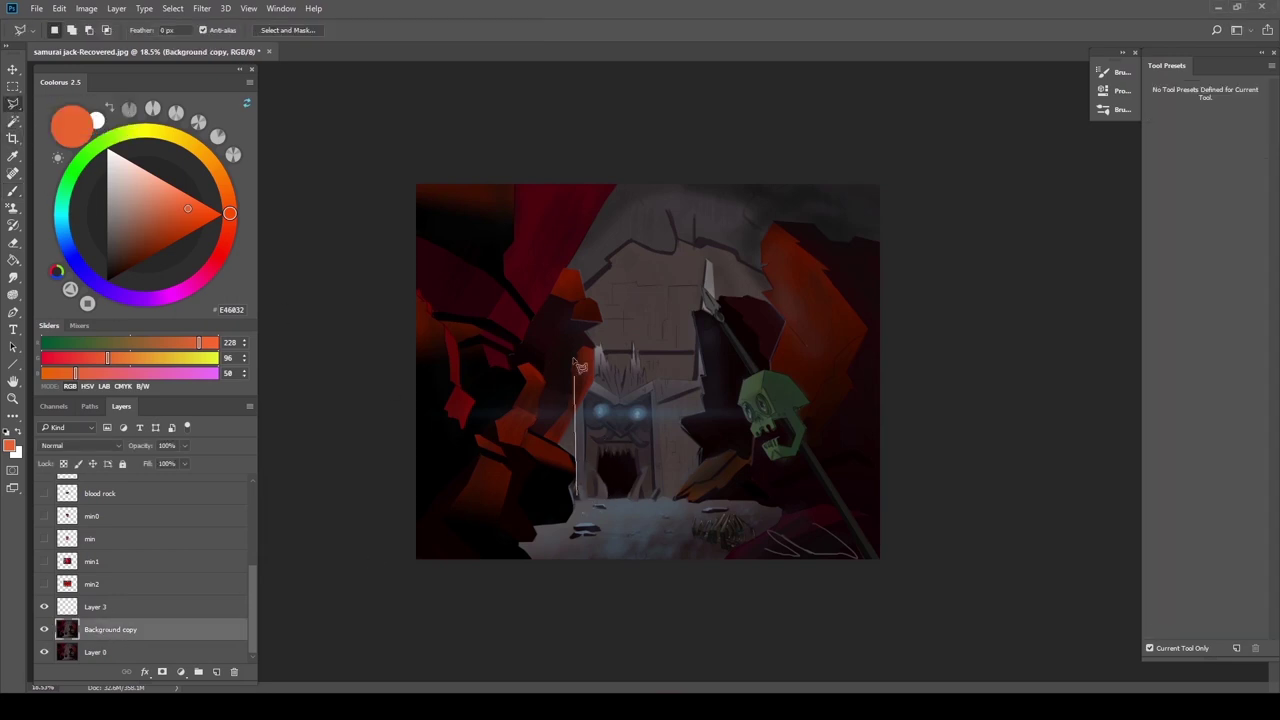
{"action": "left_click", "coordinate": [578, 346]}
{"action": "left_click", "coordinate": [658, 346]}
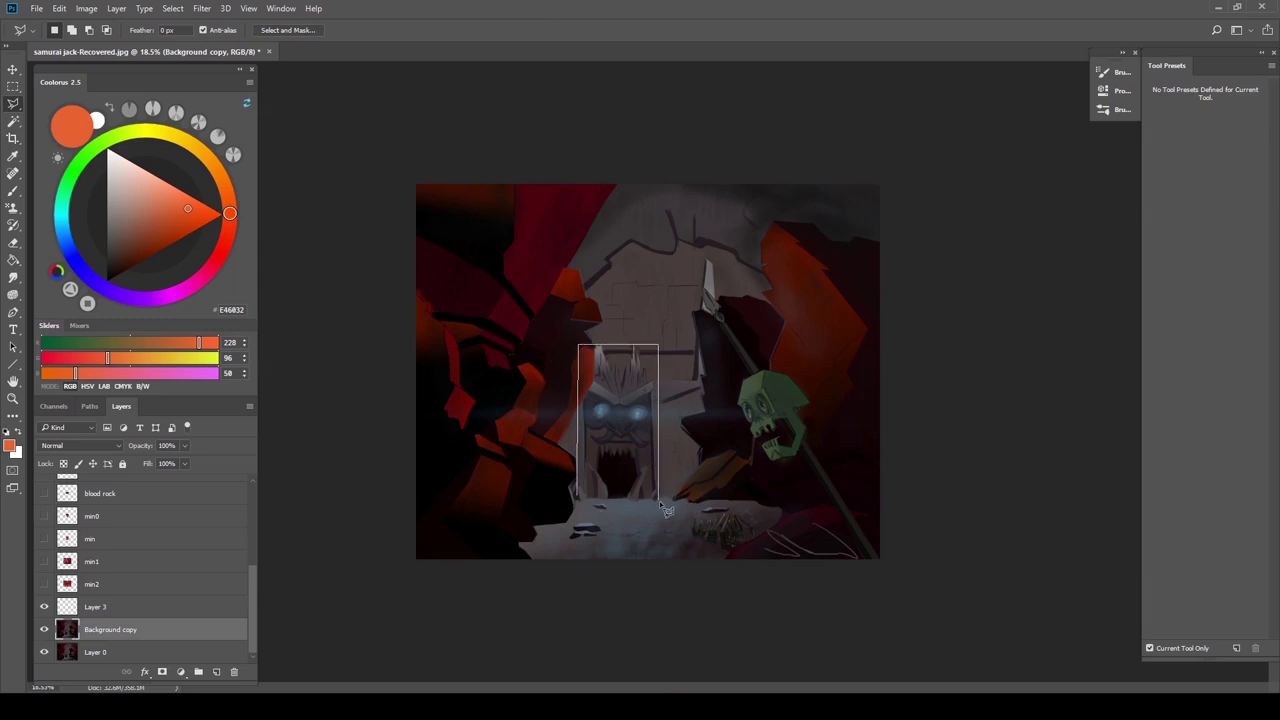
{"action": "left_click", "coordinate": [663, 500]}
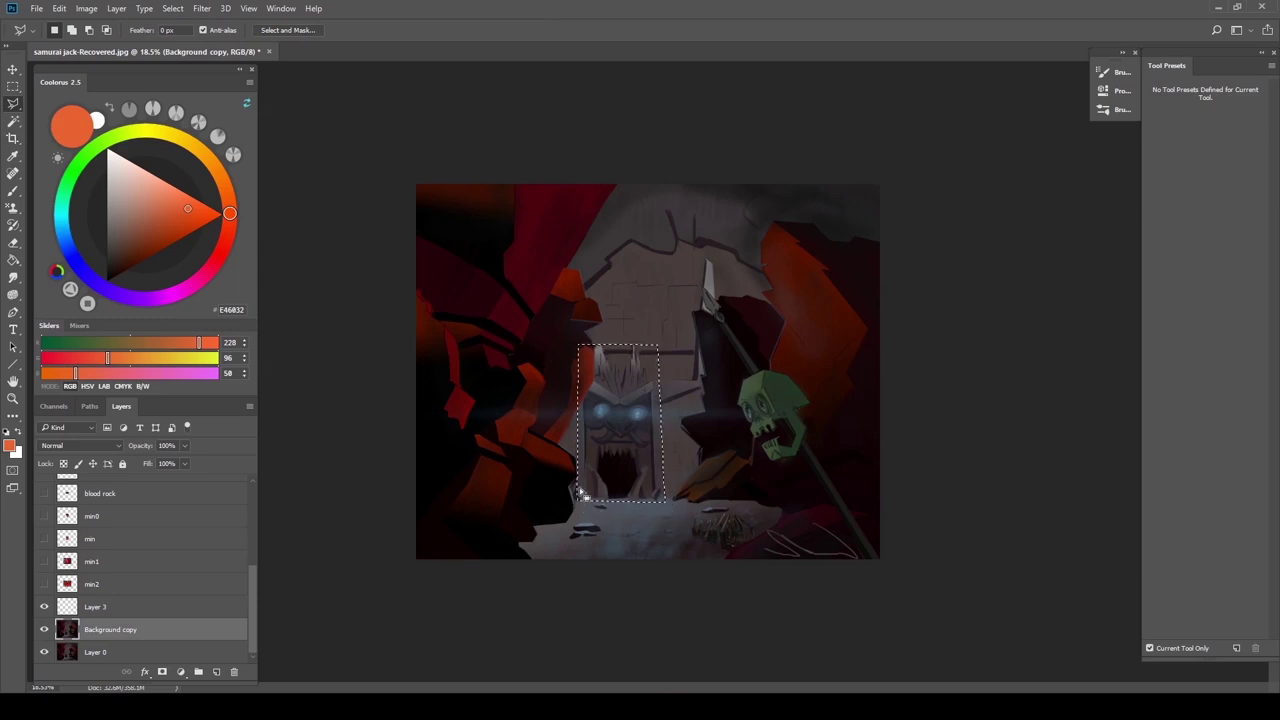
{"action": "left_click", "coordinate": [578, 496]}
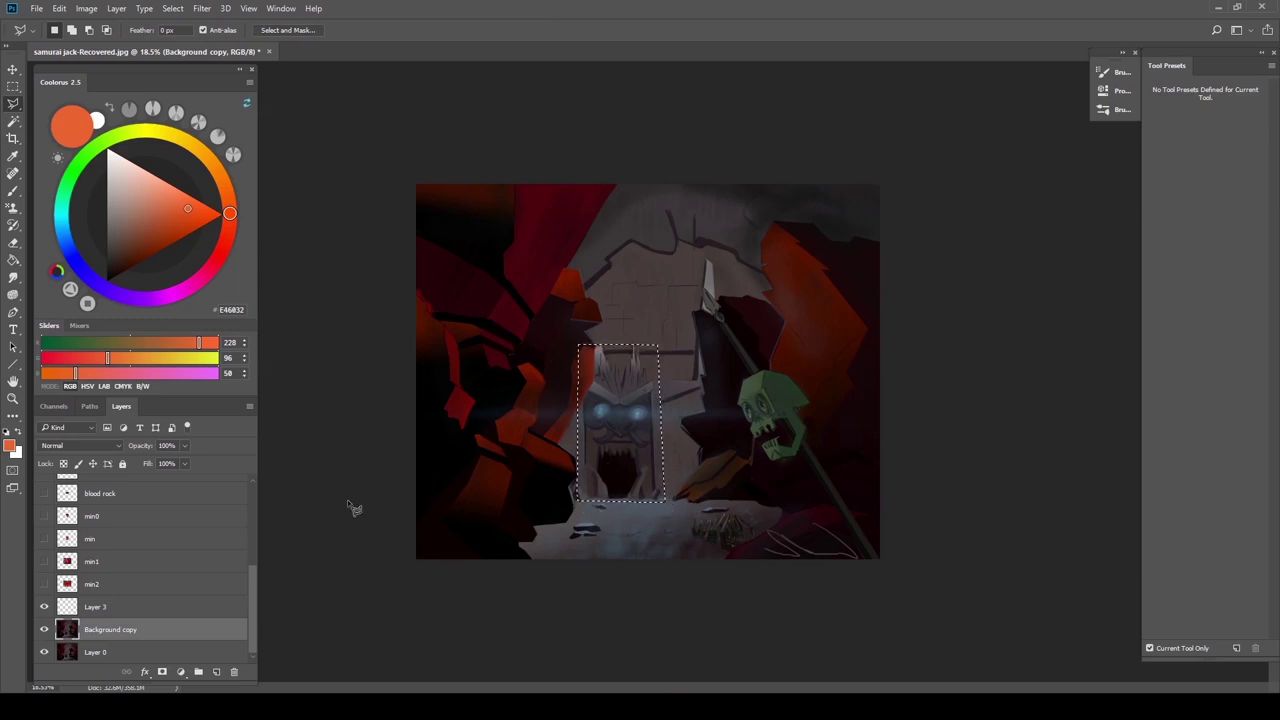
{"action": "right_click", "coordinate": [612, 448]}
{"action": "left_click", "coordinate": [662, 262]}
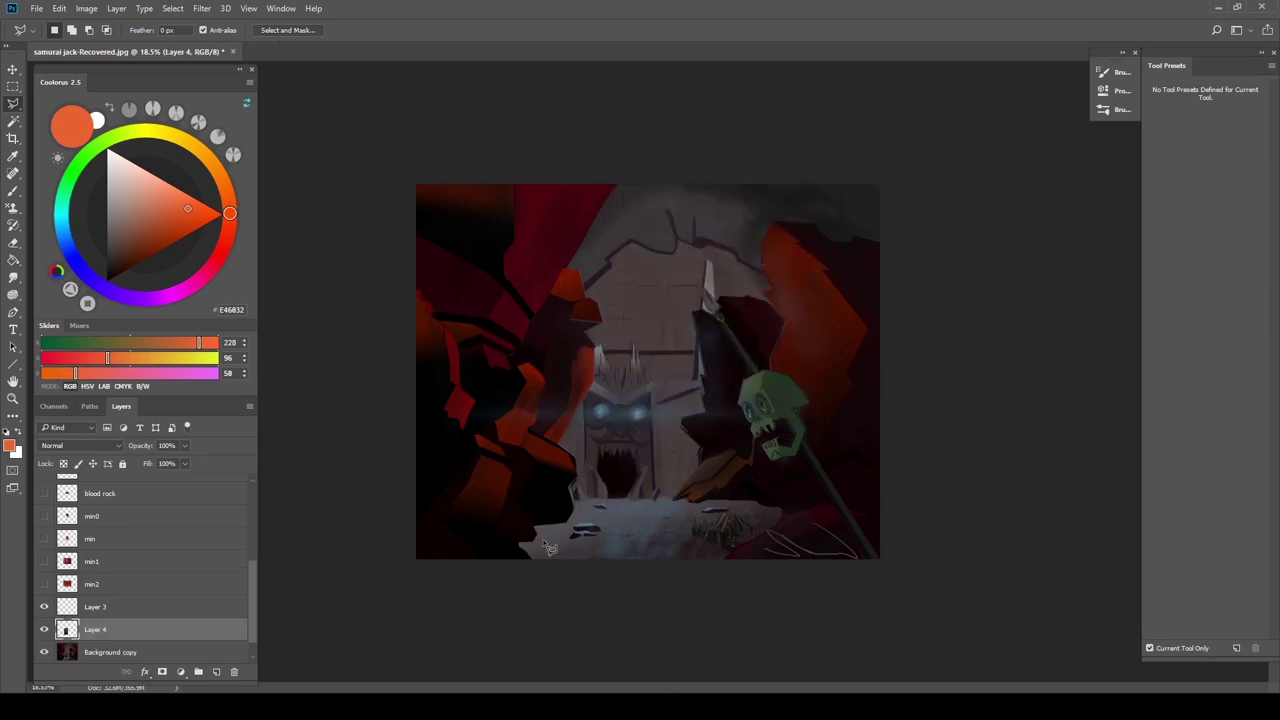
Enlarge the copied demon gate to about 183% and place it over the arch, its base on the pale ground
{"action": "key", "text": "ctrl+t"}
{"action": "left_click_drag", "start_coordinate": [665, 343], "coordinate": [743, 203]}
{"action": "left_click_drag", "start_coordinate": [577, 204], "coordinate": [574, 197]}
{"action": "left_click_drag", "start_coordinate": [632, 388], "coordinate": [593, 386]}
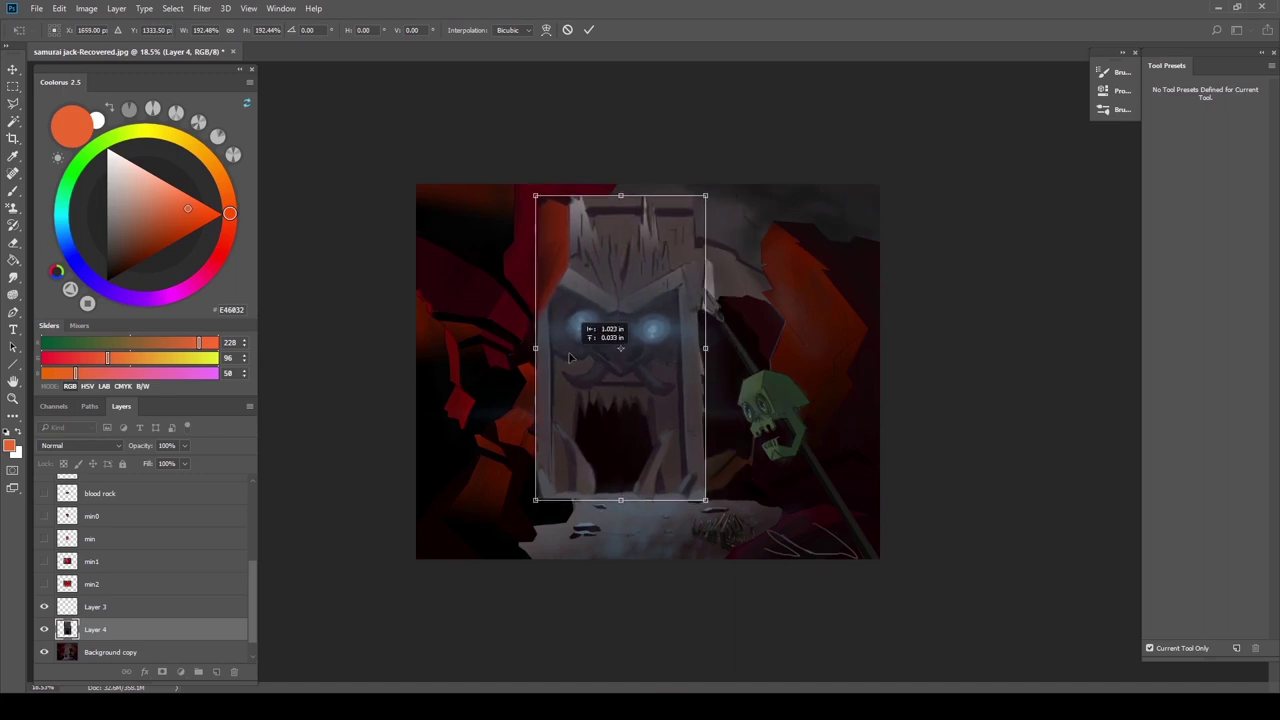
{"action": "left_click_drag", "start_coordinate": [705, 503], "coordinate": [661, 492]}
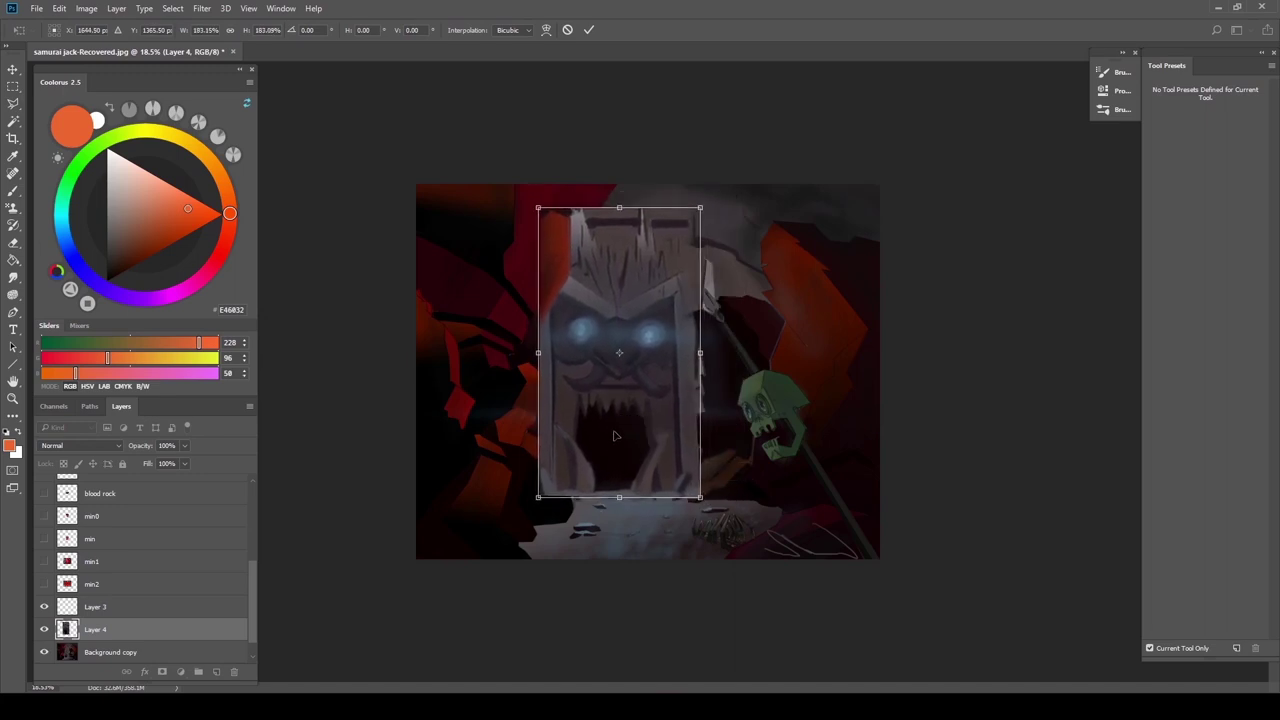
{"action": "right_click", "coordinate": [611, 422]}
{"action": "left_click", "coordinate": [358, 343]}
{"action": "key", "text": "Return"}
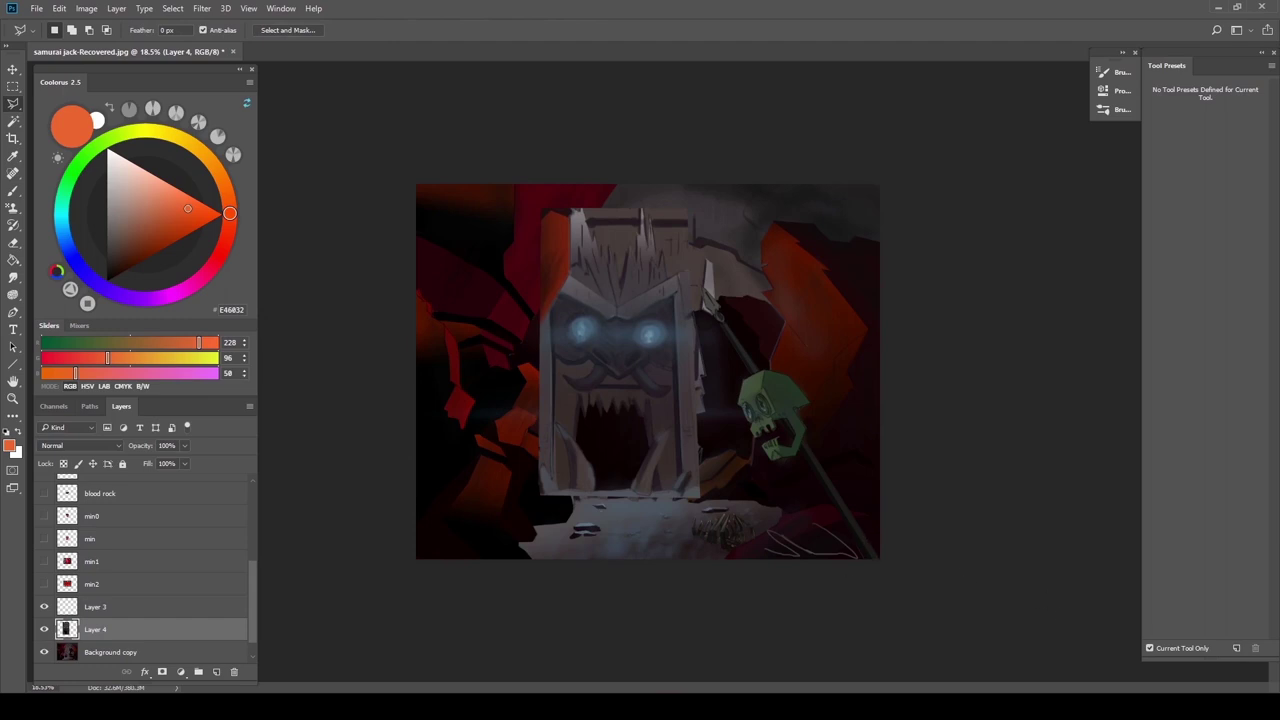
Flip the canvas horizontally and give the enlarged gate perspective by shortening its left edge with Perspective and Distort
{"action": "key", "text": "ctrl+shift+h"}
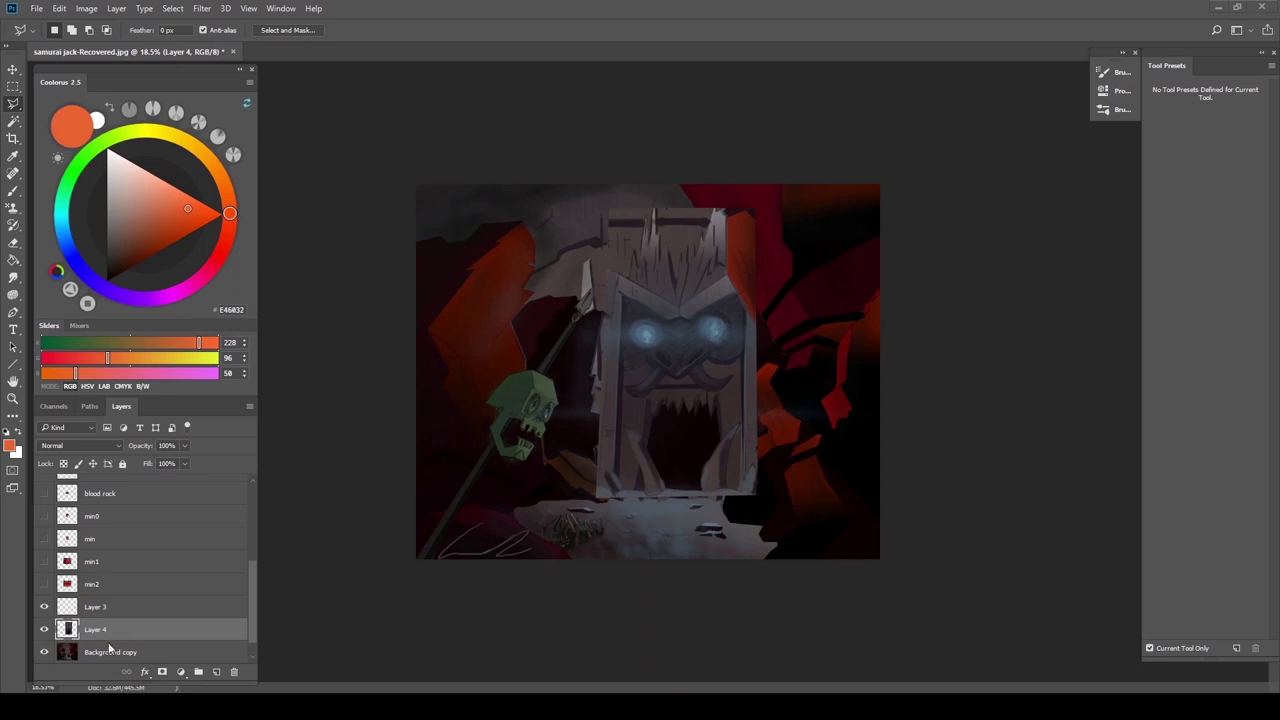
{"action": "key", "text": "ctrl+t"}
{"action": "right_click", "coordinate": [667, 435]}
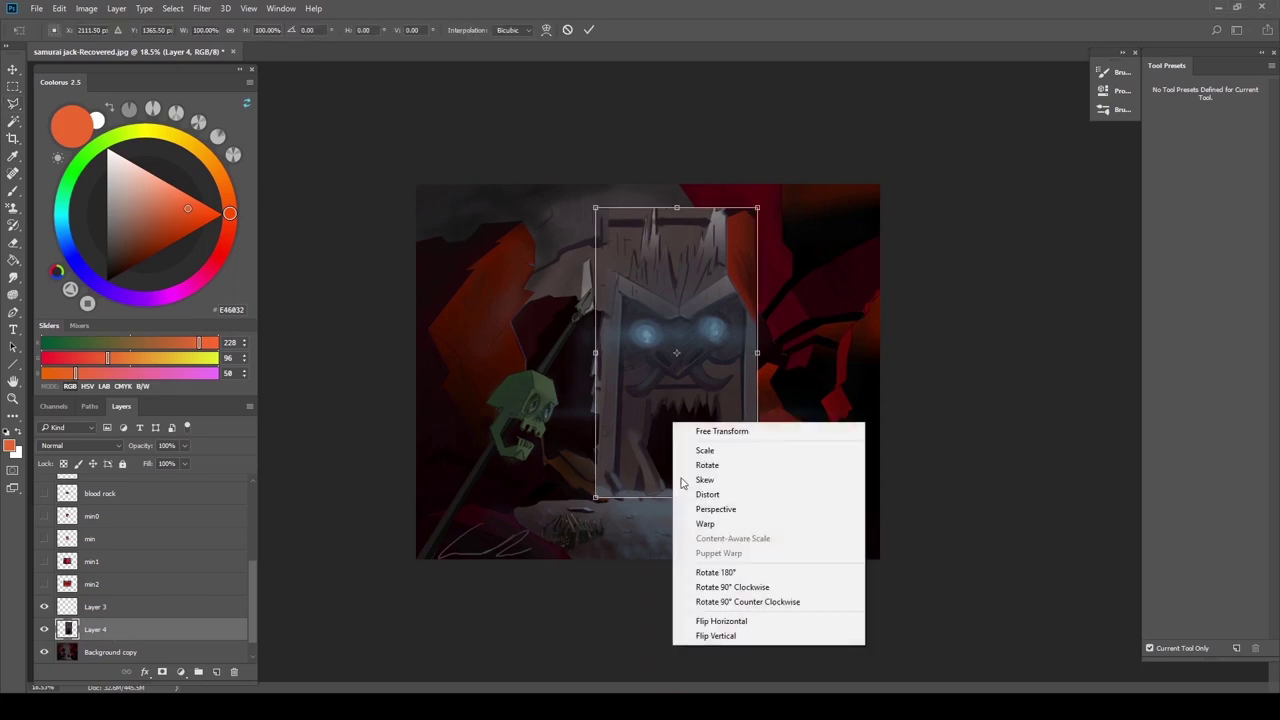
{"action": "left_click", "coordinate": [705, 506]}
{"action": "left_click_drag", "start_coordinate": [595, 498], "coordinate": [595, 488]}
{"action": "right_click", "coordinate": [652, 445]}
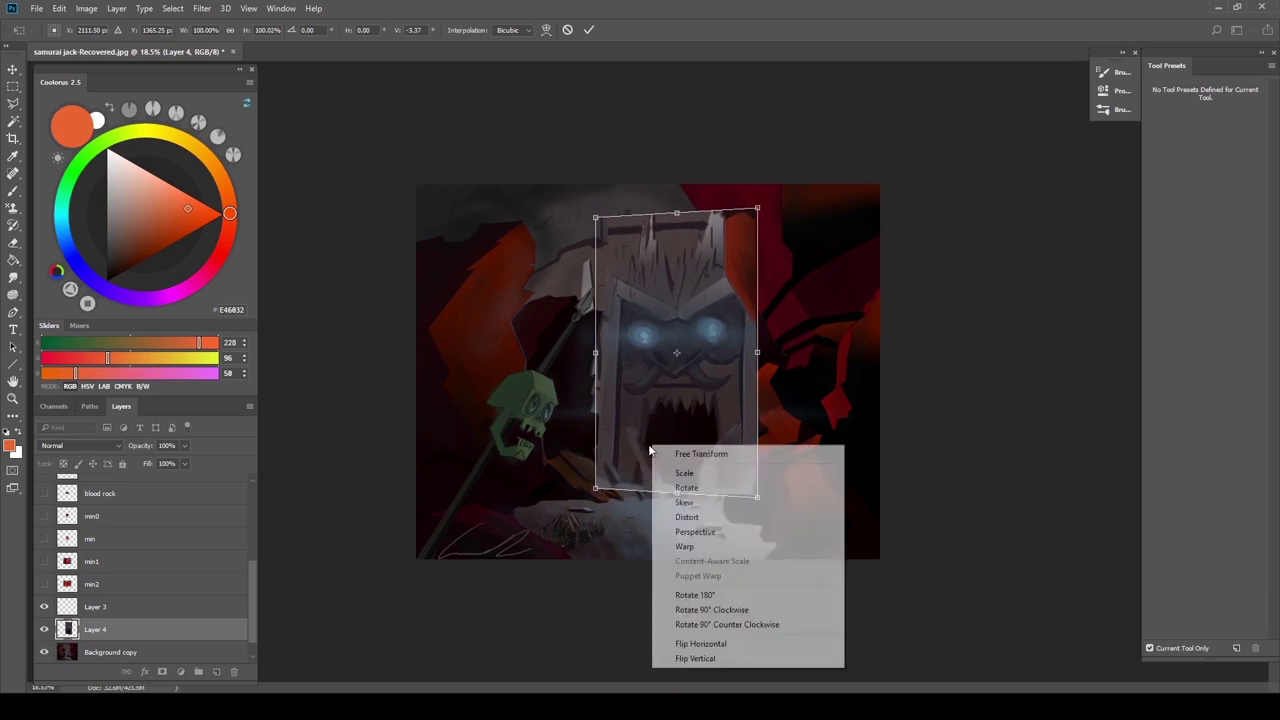
{"action": "left_click", "coordinate": [687, 517]}
{"action": "left_click_drag", "start_coordinate": [595, 217], "coordinate": [598, 232]}
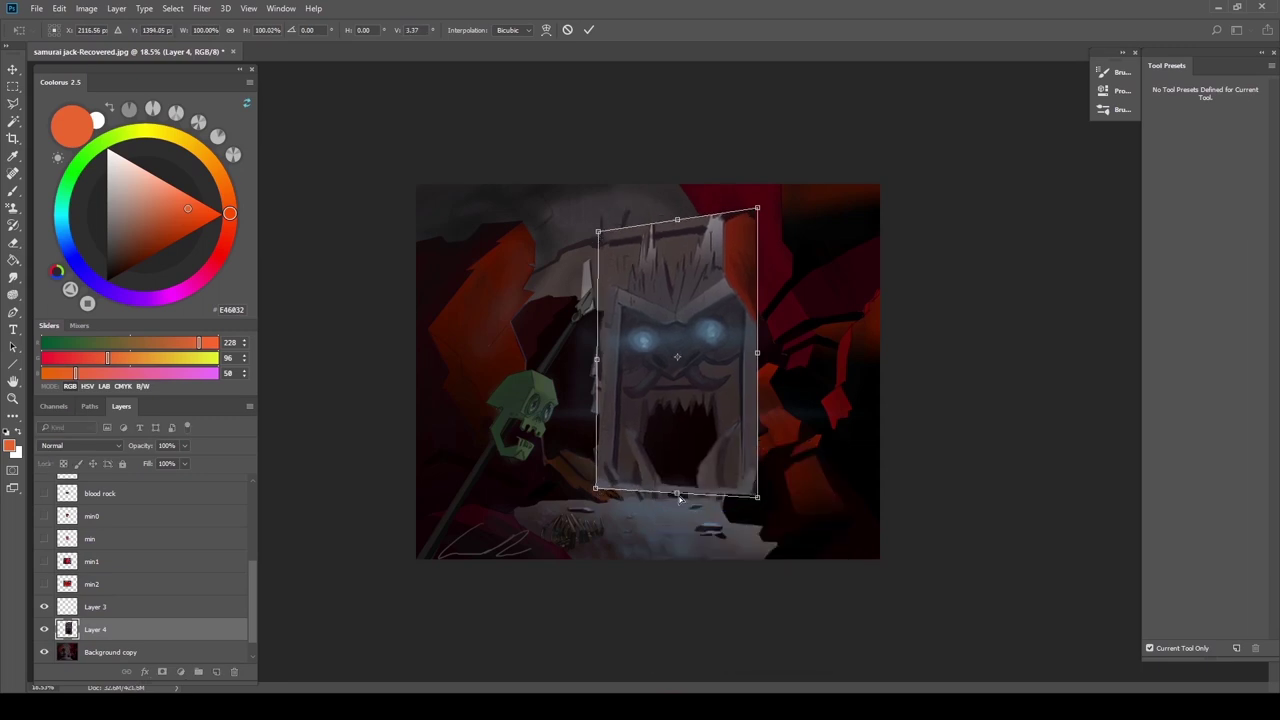
Distort the gate's corners so it narrows toward the top and its base sits level on the ground
{"action": "left_click_drag", "start_coordinate": [678, 495], "coordinate": [675, 501]}
{"action": "left_click_drag", "start_coordinate": [755, 504], "coordinate": [753, 499]}
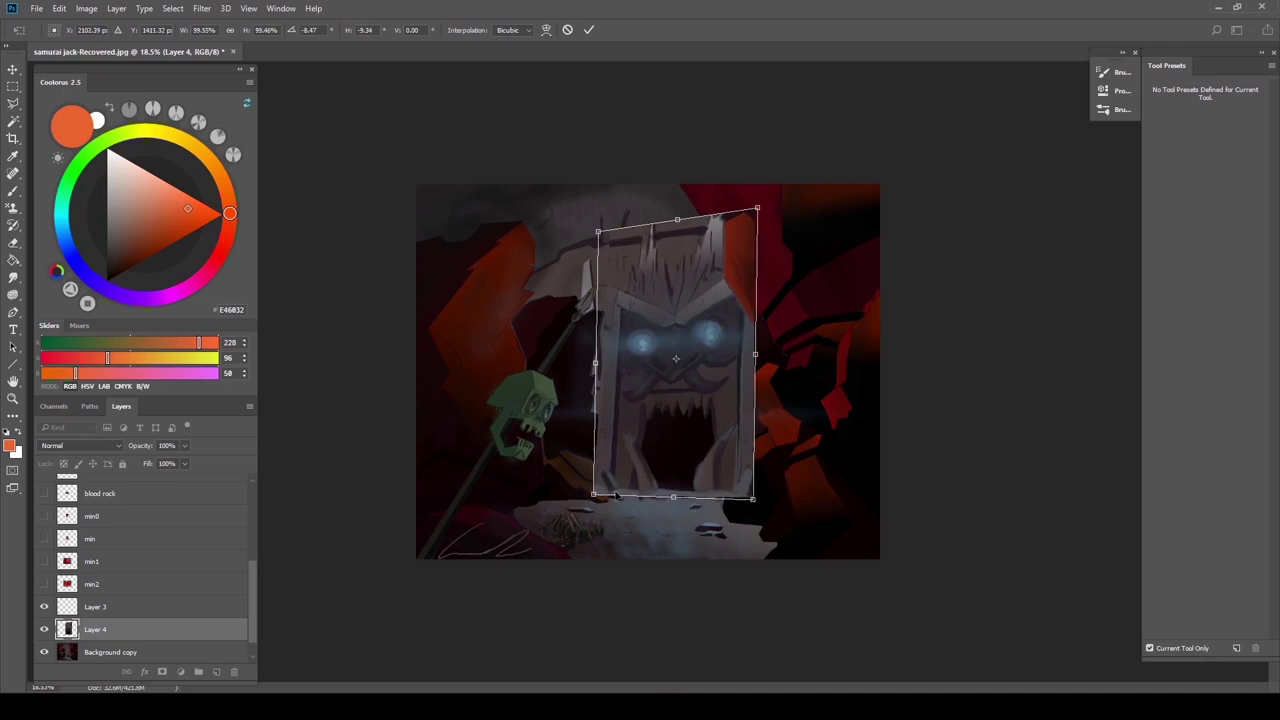
{"action": "left_click_drag", "start_coordinate": [594, 495], "coordinate": [604, 495]}
{"action": "left_click_drag", "start_coordinate": [661, 453], "coordinate": [666, 449]}
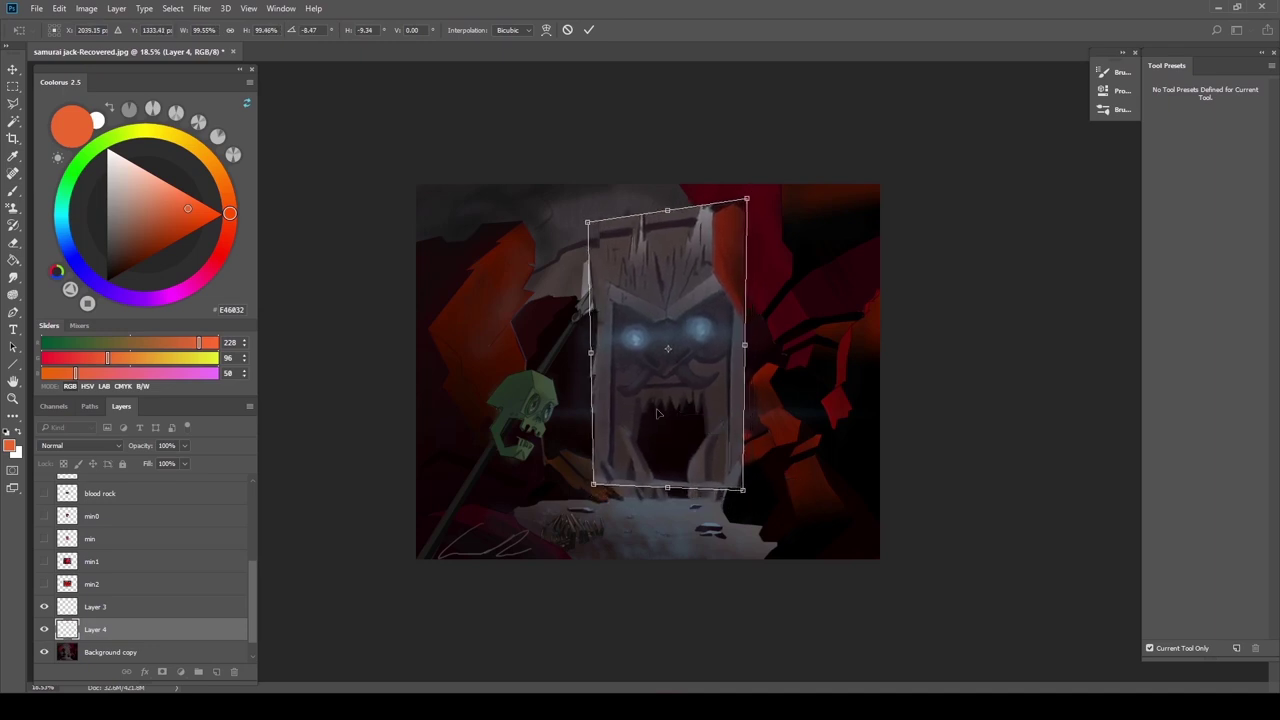
{"action": "left_click_drag", "start_coordinate": [748, 200], "coordinate": [733, 202]}
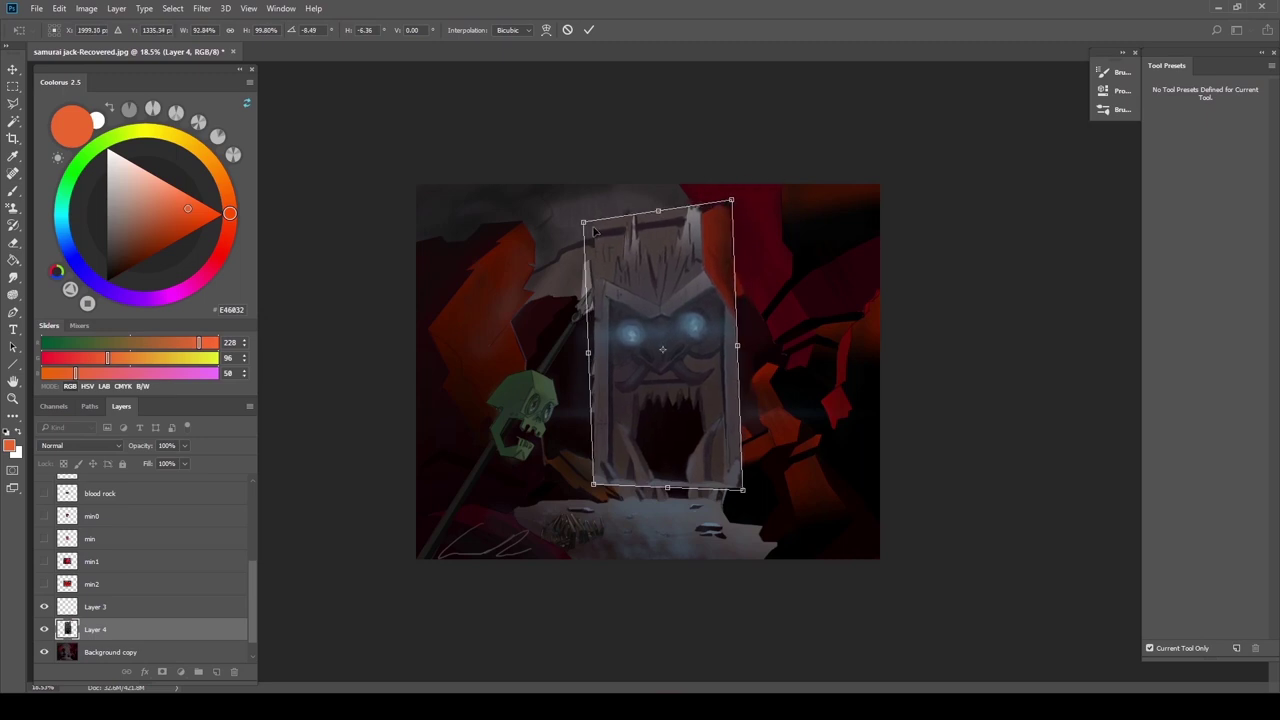
{"action": "left_click_drag", "start_coordinate": [589, 226], "coordinate": [597, 227]}
{"action": "left_click_drag", "start_coordinate": [731, 201], "coordinate": [726, 202]}
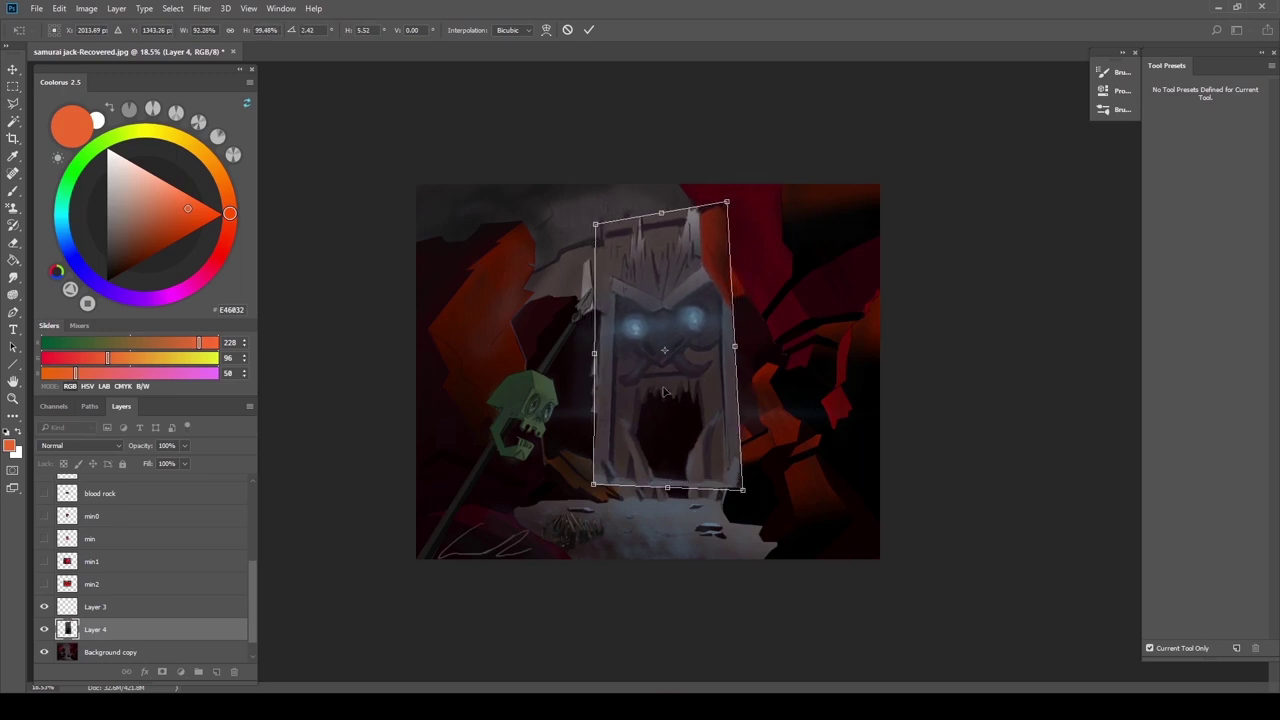
{"action": "left_click_drag", "start_coordinate": [669, 495], "coordinate": [591, 498]}
{"action": "left_click", "coordinate": [589, 31]}
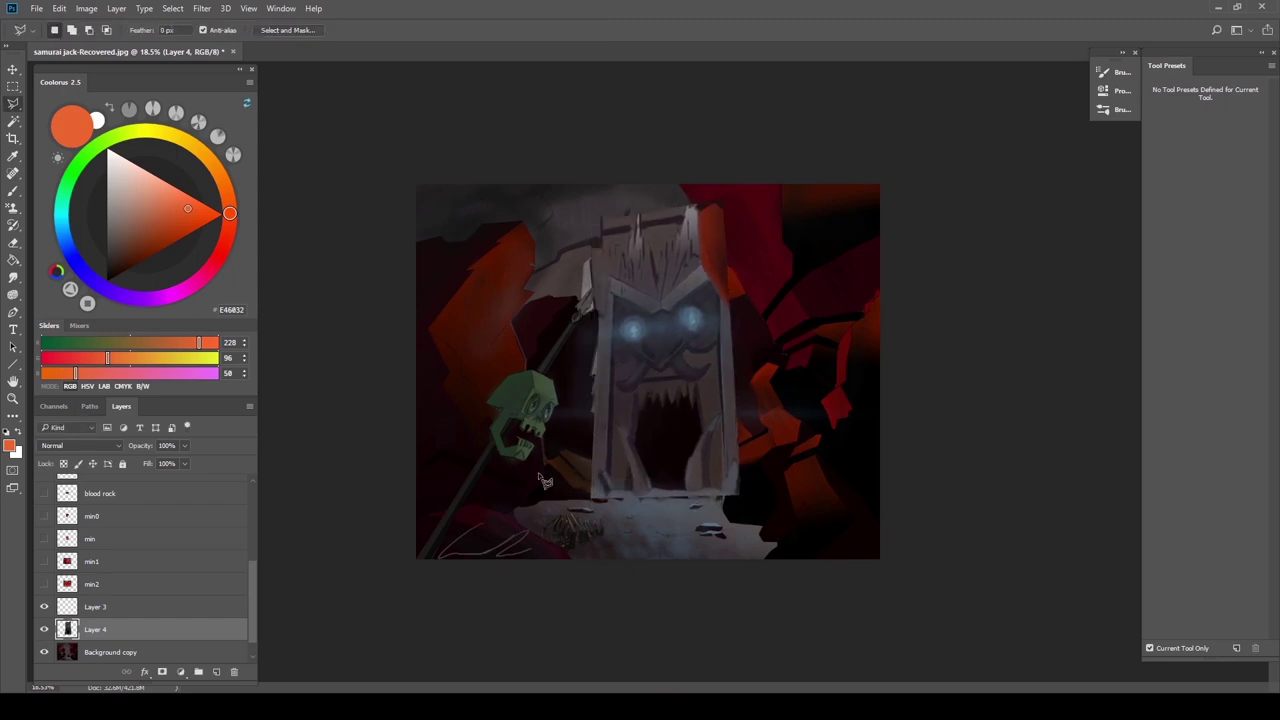
Paint dark horizontal brush strokes across the pale ground below the gate, sampling tones from the painting
{"action": "key", "text": "b"}
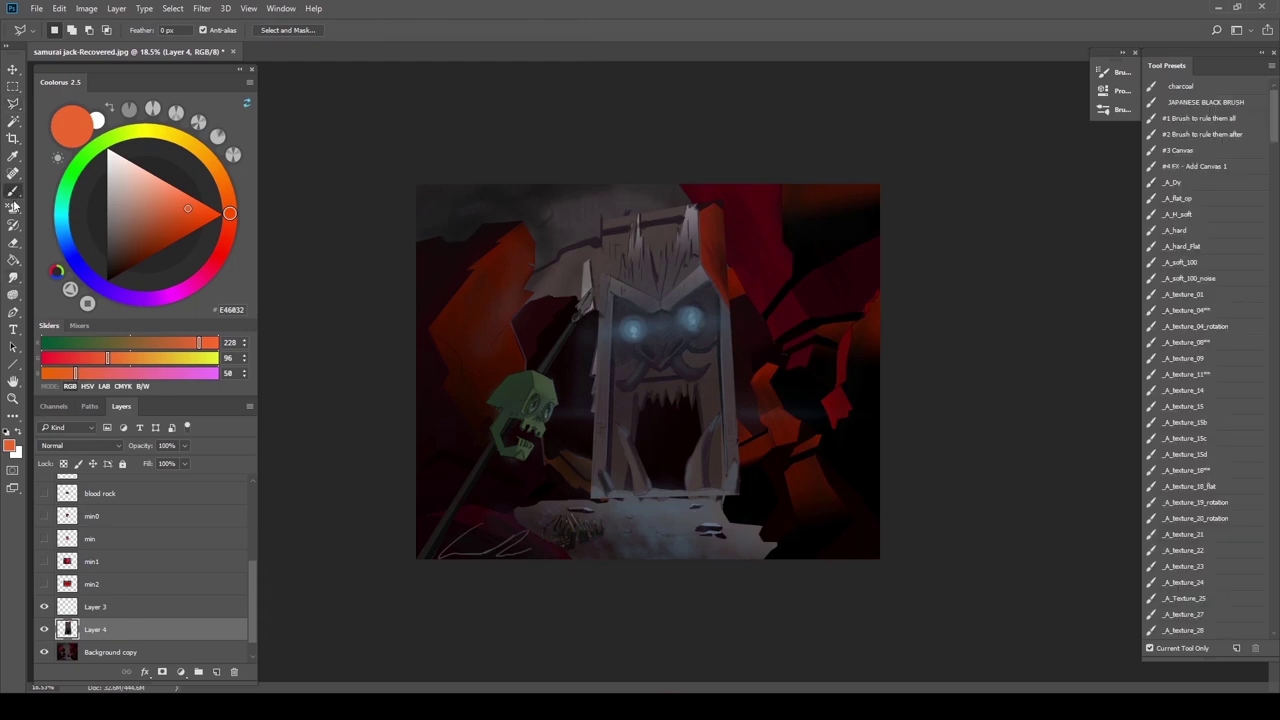
{"action": "left_click", "coordinate": [662, 488], "text": "alt"}
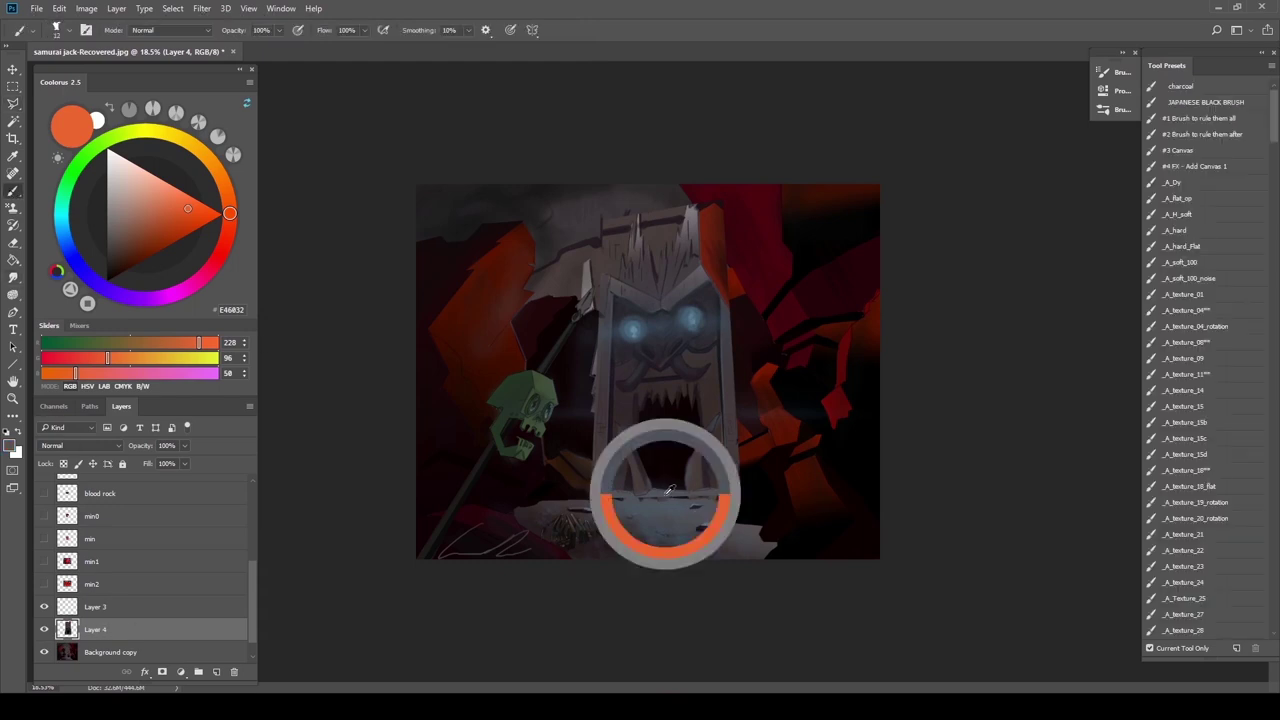
{"action": "left_click", "coordinate": [590, 495], "text": "alt"}
{"action": "left_click_drag", "start_coordinate": [600, 506], "coordinate": [697, 510]}
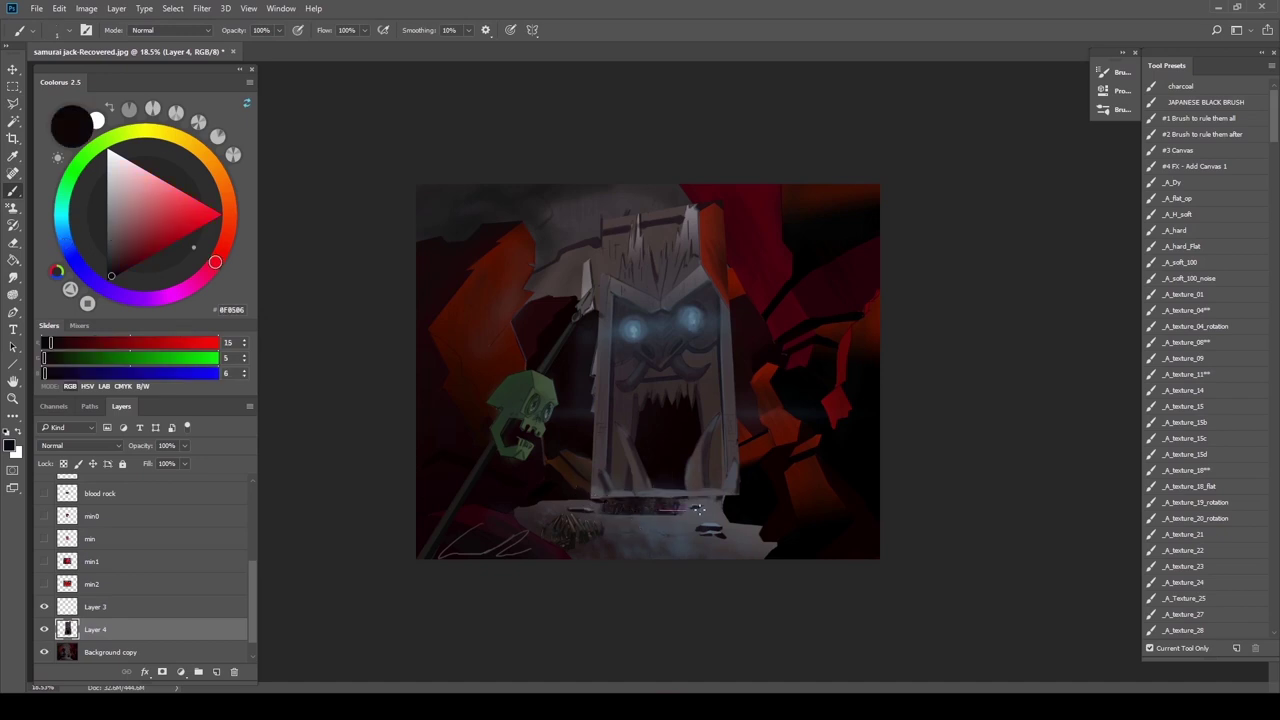
{"action": "left_click", "coordinate": [637, 479], "text": "alt"}
{"action": "left_click_drag", "start_coordinate": [578, 519], "coordinate": [705, 521]}
{"action": "left_click", "coordinate": [617, 479], "text": "alt"}
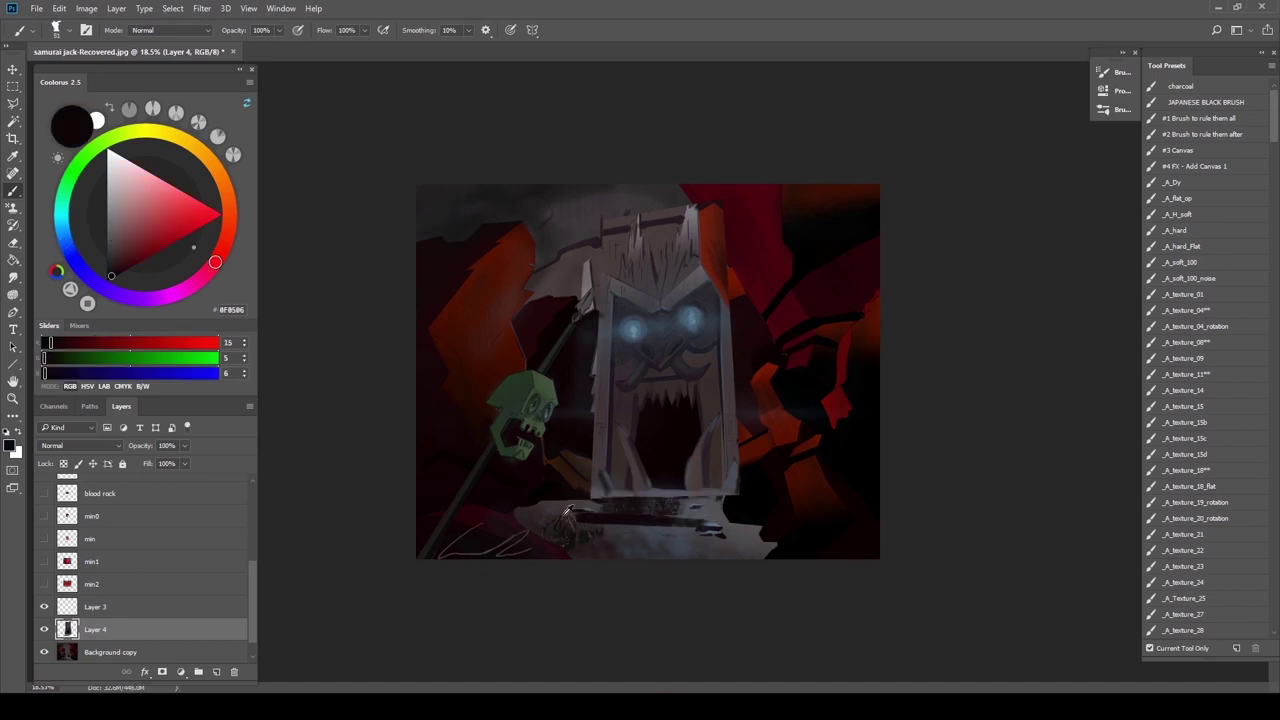
{"action": "mouse_move", "coordinate": [578, 518]}
{"action": "left_mouse_down"}
{"action": "mouse_move", "coordinate": [686, 520]}
{"action": "mouse_move", "coordinate": [594, 521]}
{"action": "left_mouse_up"}
{"action": "left_click", "coordinate": [652, 508], "text": "alt"}
{"action": "mouse_move", "coordinate": [672, 520]}
{"action": "left_mouse_down"}
{"action": "mouse_move", "coordinate": [526, 534]}
{"action": "mouse_move", "coordinate": [568, 543]}
{"action": "mouse_move", "coordinate": [774, 516]}
{"action": "mouse_move", "coordinate": [669, 533]}
{"action": "mouse_move", "coordinate": [779, 545]}
{"action": "mouse_move", "coordinate": [562, 510]}
{"action": "left_mouse_up"}
{"action": "left_click", "coordinate": [775, 515], "text": "alt"}
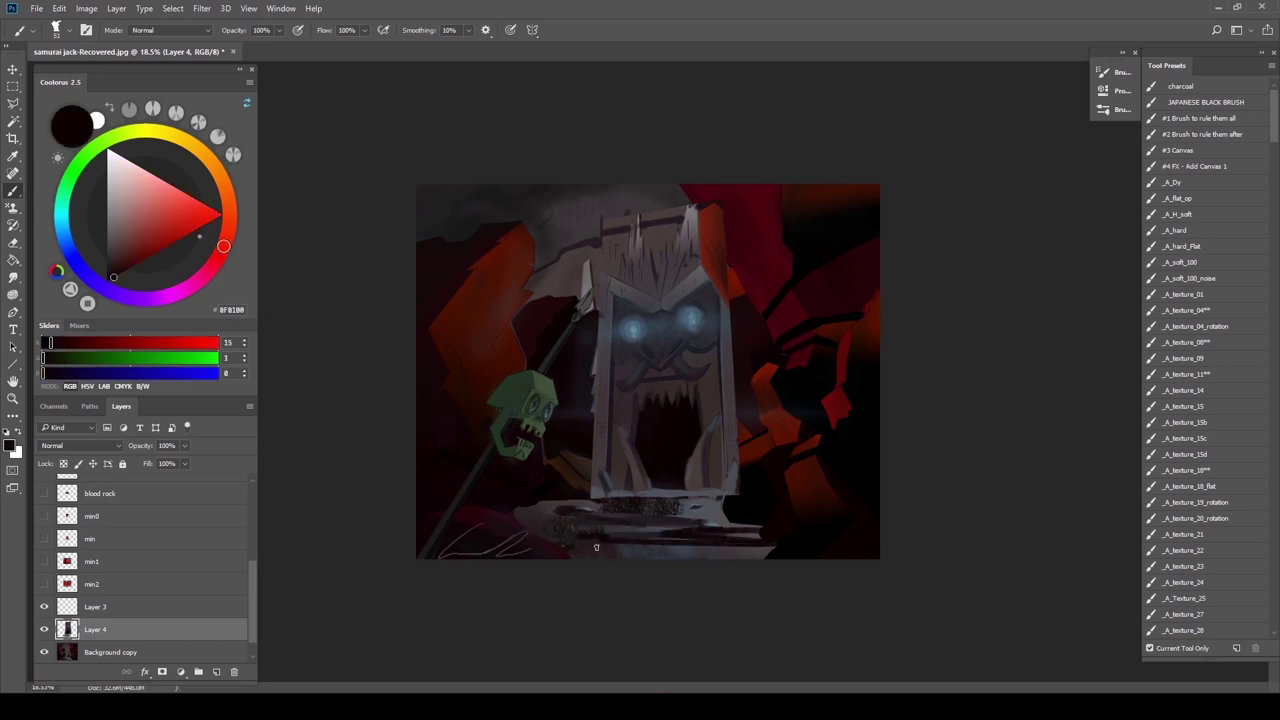
Paint over the green skull and its spear with dark reddish tones sampled from the surrounding rocks
{"action": "left_click_drag", "start_coordinate": [534, 424], "coordinate": [545, 420]}
{"action": "left_click", "coordinate": [558, 400], "text": "alt"}
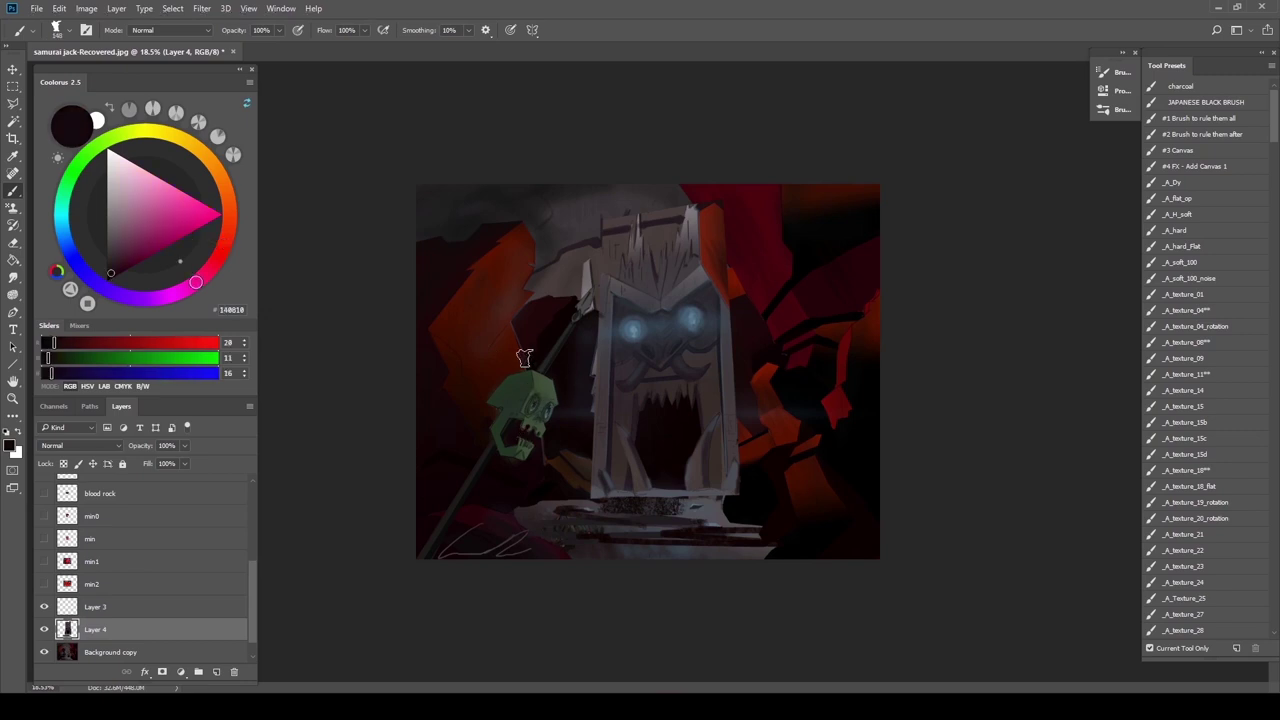
{"action": "mouse_move", "coordinate": [530, 370]}
{"action": "left_mouse_down"}
{"action": "mouse_move", "coordinate": [498, 400]}
{"action": "mouse_move", "coordinate": [520, 425]}
{"action": "left_mouse_up"}
{"action": "left_click_drag", "start_coordinate": [523, 395], "coordinate": [552, 366]}
{"action": "left_click", "coordinate": [537, 343], "text": "alt"}
{"action": "left_click_drag", "start_coordinate": [519, 384], "coordinate": [508, 402]}
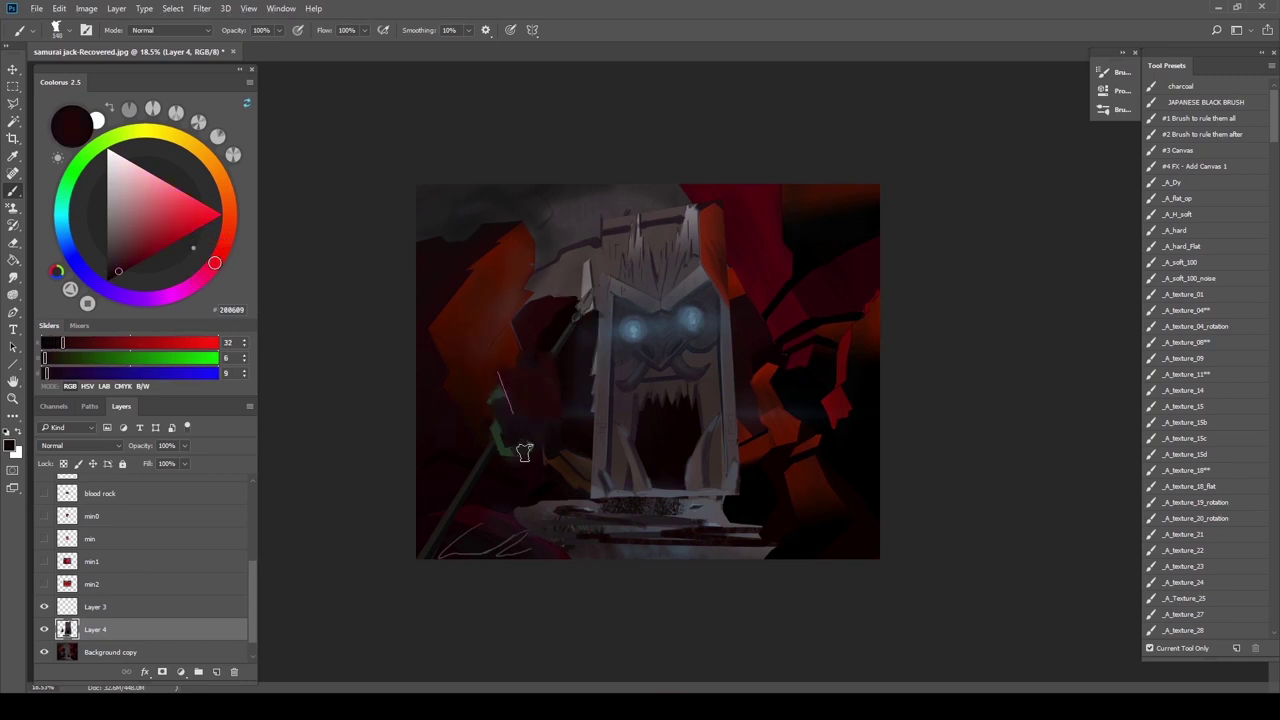
{"action": "left_click_drag", "start_coordinate": [524, 452], "coordinate": [498, 416]}
{"action": "left_click", "coordinate": [503, 358], "text": "alt"}
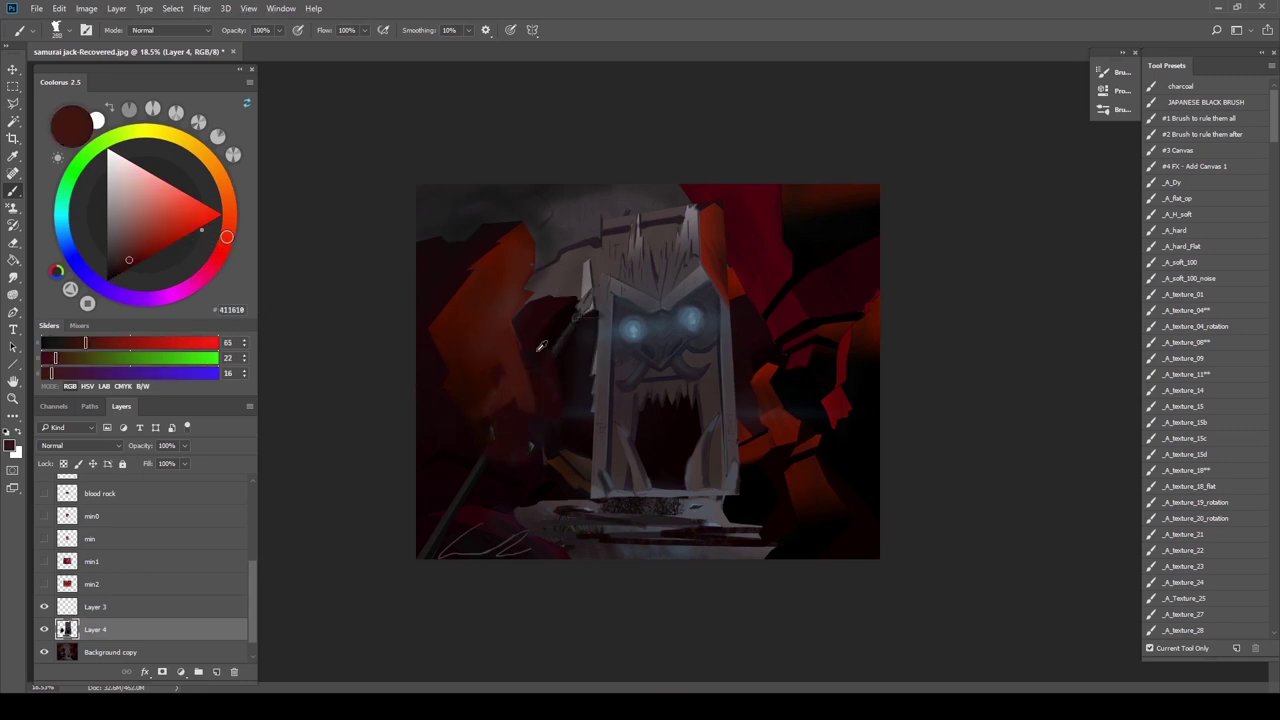
{"action": "left_click", "coordinate": [537, 346], "text": "alt"}
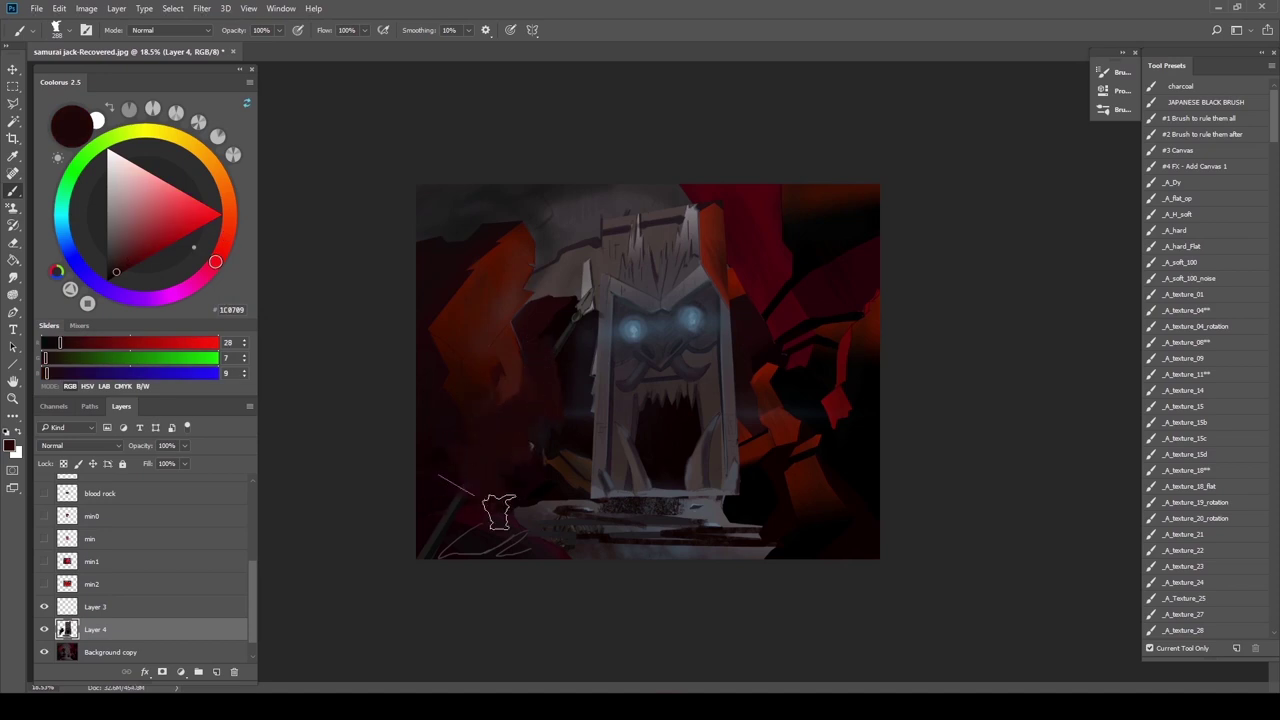
Paint grey horizontal strokes across the ground below the gate, extending them toward the right with tones sampled from the painting
{"action": "left_click", "coordinate": [553, 525], "text": "alt"}
{"action": "left_click", "coordinate": [656, 511], "text": "alt"}
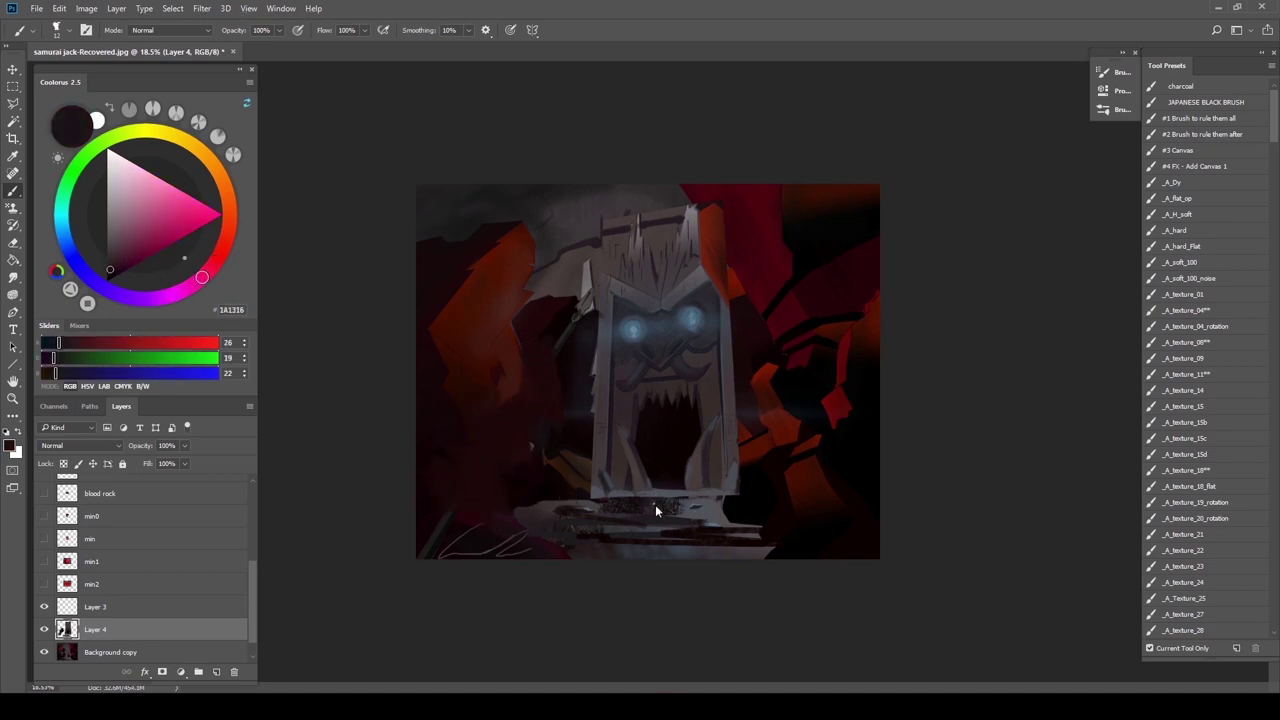
{"action": "left_click", "coordinate": [700, 510], "text": "alt"}
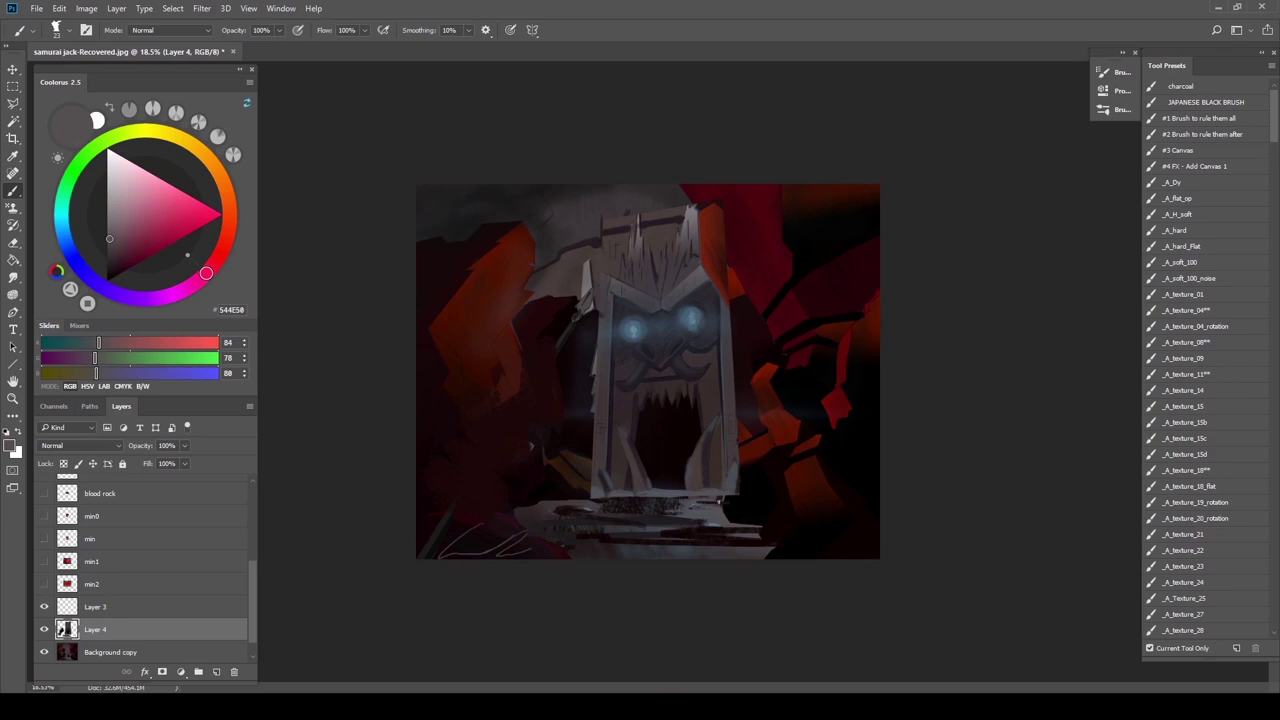
{"action": "left_click", "coordinate": [692, 501], "text": "alt"}
{"action": "left_click", "coordinate": [722, 509], "text": "alt"}
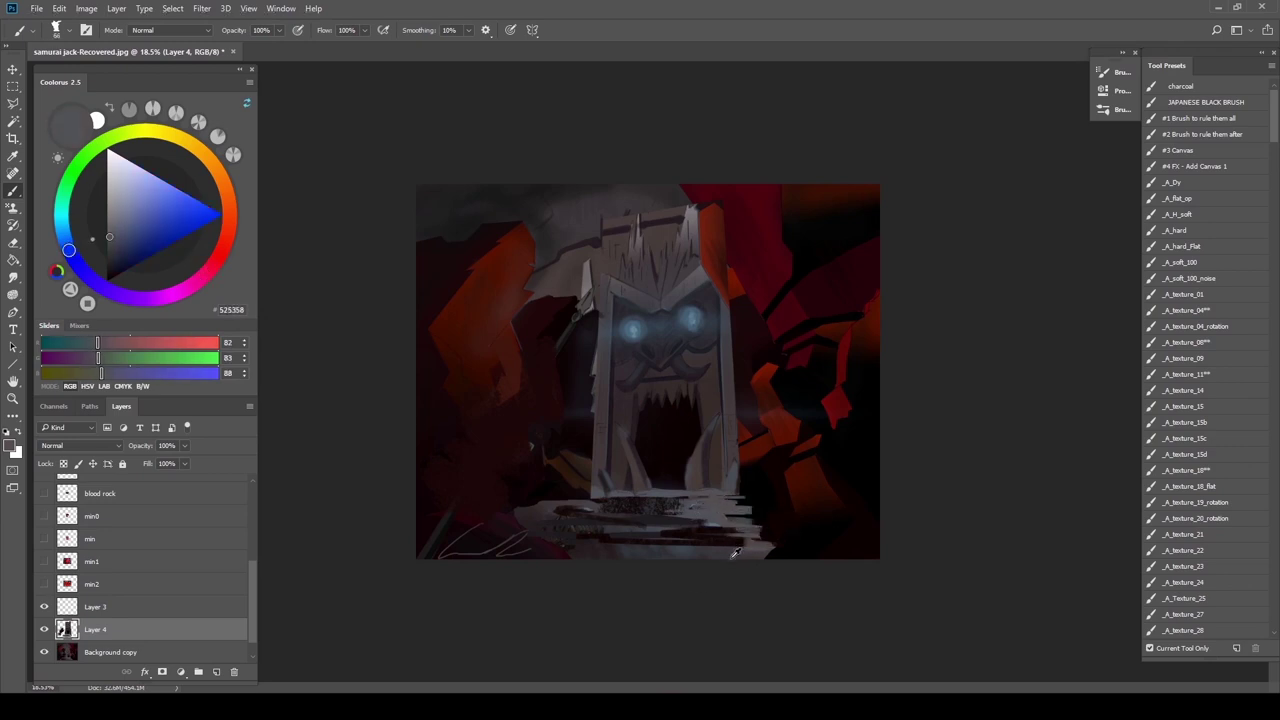
{"action": "mouse_move", "coordinate": [735, 553]}
{"action": "left_mouse_down"}
{"action": "mouse_move", "coordinate": [811, 547]}
{"action": "mouse_move", "coordinate": [683, 521]}
{"action": "left_mouse_up"}
Widen the lower parts of both gate pillars with grey brush strokes in a tone sampled from the gate
{"action": "right_click", "coordinate": [600, 471], "text": "alt"}
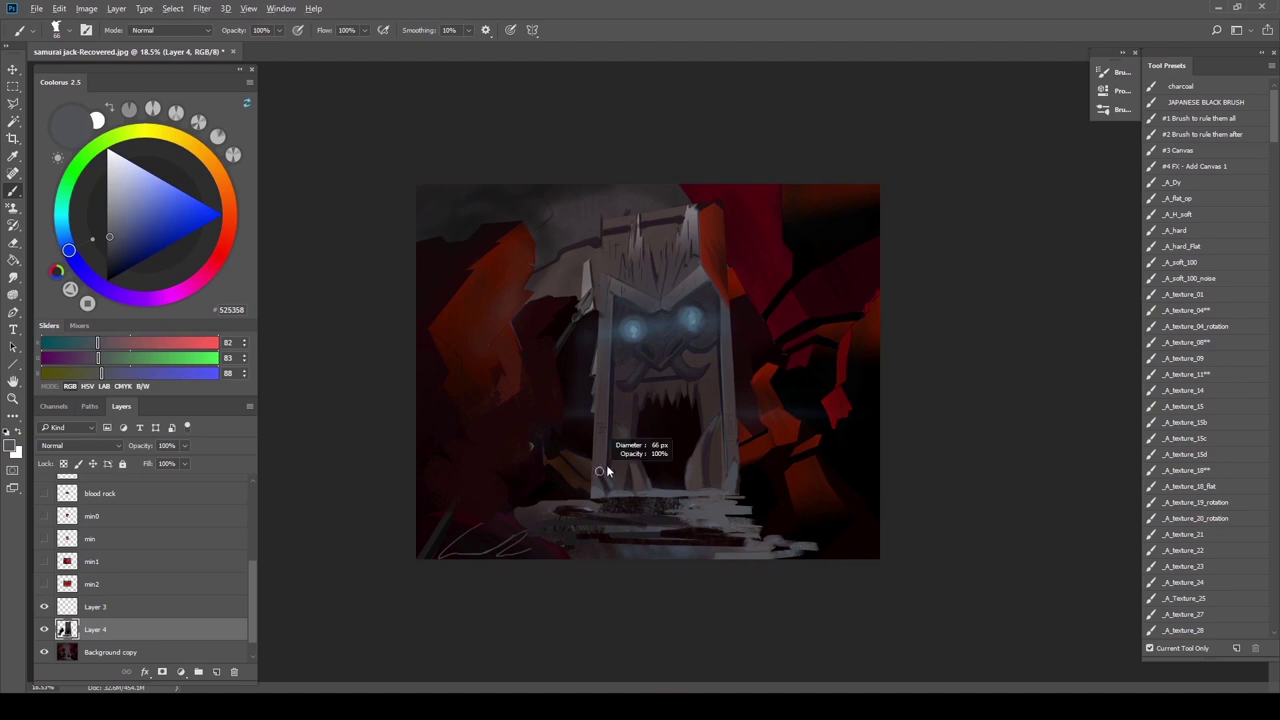
{"action": "left_click", "coordinate": [593, 454], "text": "alt"}
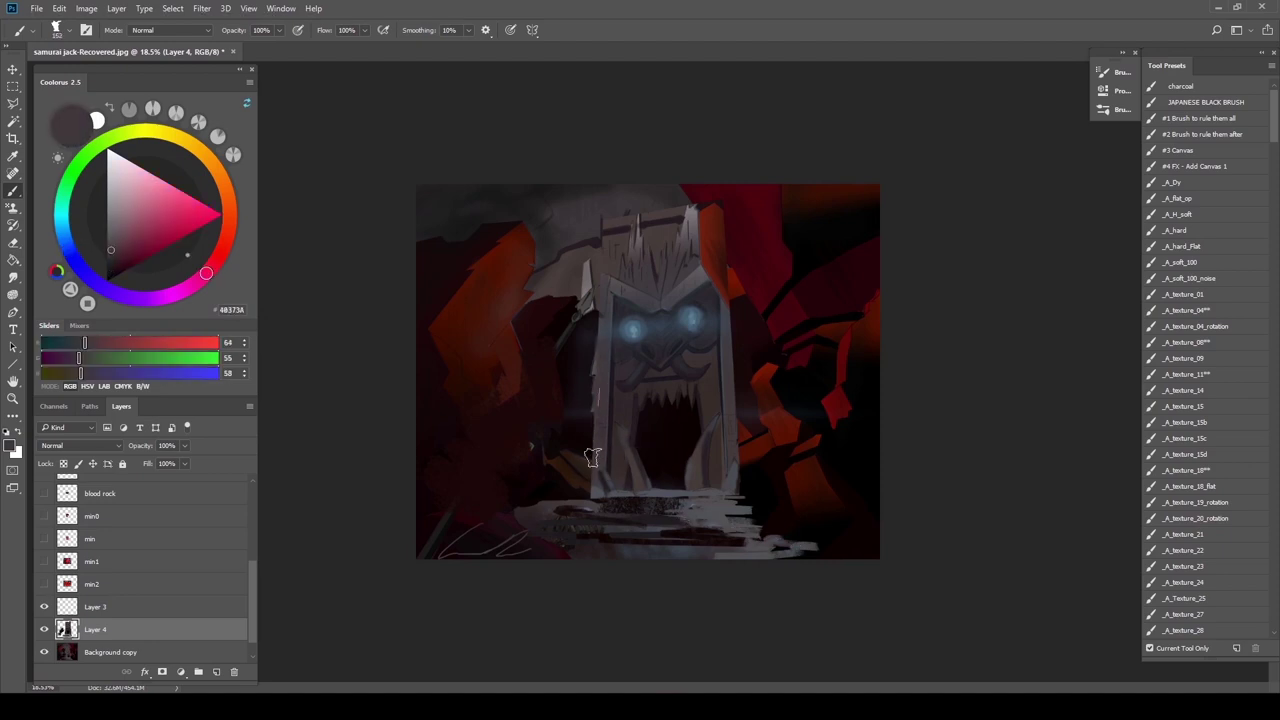
{"action": "right_click", "coordinate": [592, 457], "text": "alt"}
{"action": "left_click_drag", "start_coordinate": [597, 415], "coordinate": [592, 480]}
{"action": "left_click_drag", "start_coordinate": [739, 466], "coordinate": [733, 403]}
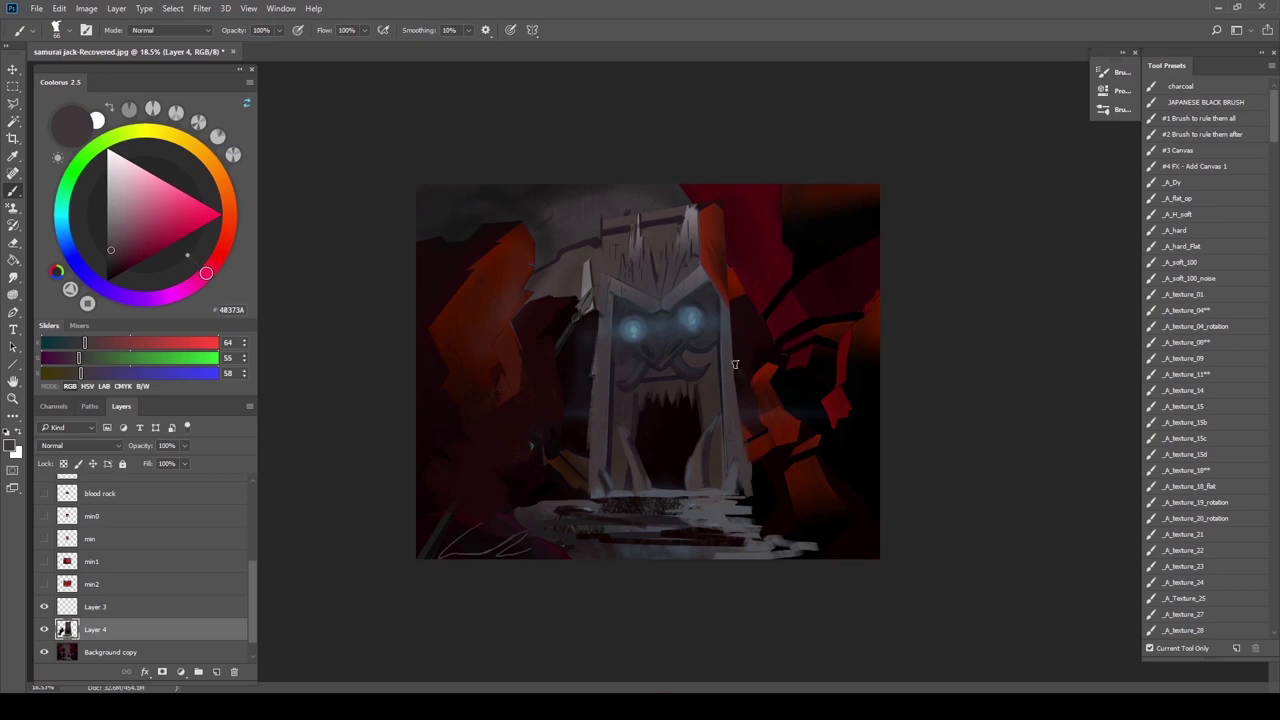
{"action": "left_click_drag", "start_coordinate": [732, 334], "coordinate": [744, 448]}
Cover the bright red and orange background above and right of the gate with a dark red sampled from the rocks
{"action": "left_click", "coordinate": [540, 308], "text": "alt"}
{"action": "mouse_move", "coordinate": [754, 207]}
{"action": "left_mouse_down"}
{"action": "mouse_move", "coordinate": [782, 346]}
{"action": "mouse_move", "coordinate": [840, 277]}
{"action": "mouse_move", "coordinate": [834, 234]}
{"action": "left_mouse_up"}
{"action": "left_click_drag", "start_coordinate": [717, 214], "coordinate": [832, 362]}
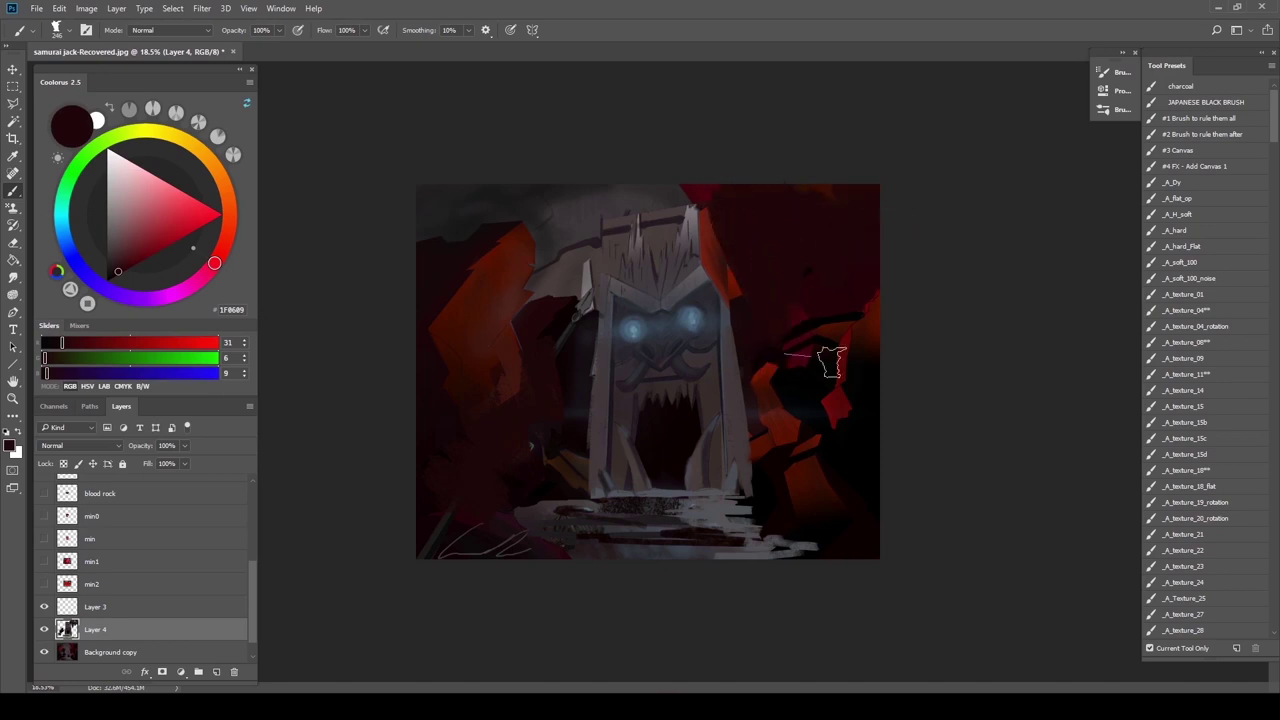
{"action": "mouse_move", "coordinate": [699, 176]}
{"action": "left_mouse_down"}
{"action": "mouse_move", "coordinate": [733, 265]}
{"action": "mouse_move", "coordinate": [692, 203]}
{"action": "mouse_move", "coordinate": [668, 203]}
{"action": "mouse_move", "coordinate": [654, 260]}
{"action": "mouse_move", "coordinate": [628, 176]}
{"action": "mouse_move", "coordinate": [587, 251]}
{"action": "mouse_move", "coordinate": [614, 252]}
{"action": "mouse_move", "coordinate": [599, 190]}
{"action": "mouse_move", "coordinate": [566, 185]}
{"action": "mouse_move", "coordinate": [535, 267]}
{"action": "left_mouse_up"}
{"action": "left_click", "coordinate": [572, 203], "text": "alt"}
{"action": "left_click_drag", "start_coordinate": [714, 262], "coordinate": [709, 268]}
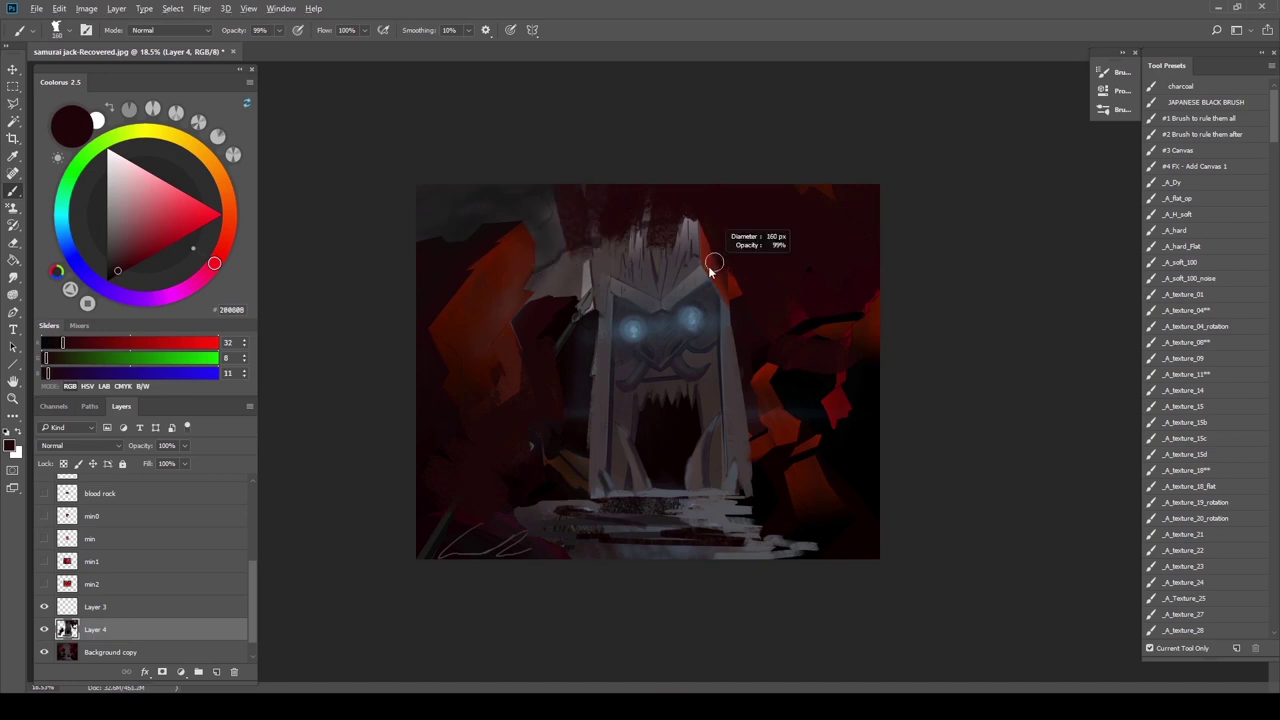
Repaint the rocks right of the gate with dark red and orange tones sampled from the painting
{"action": "left_click", "coordinate": [826, 300], "text": "alt"}
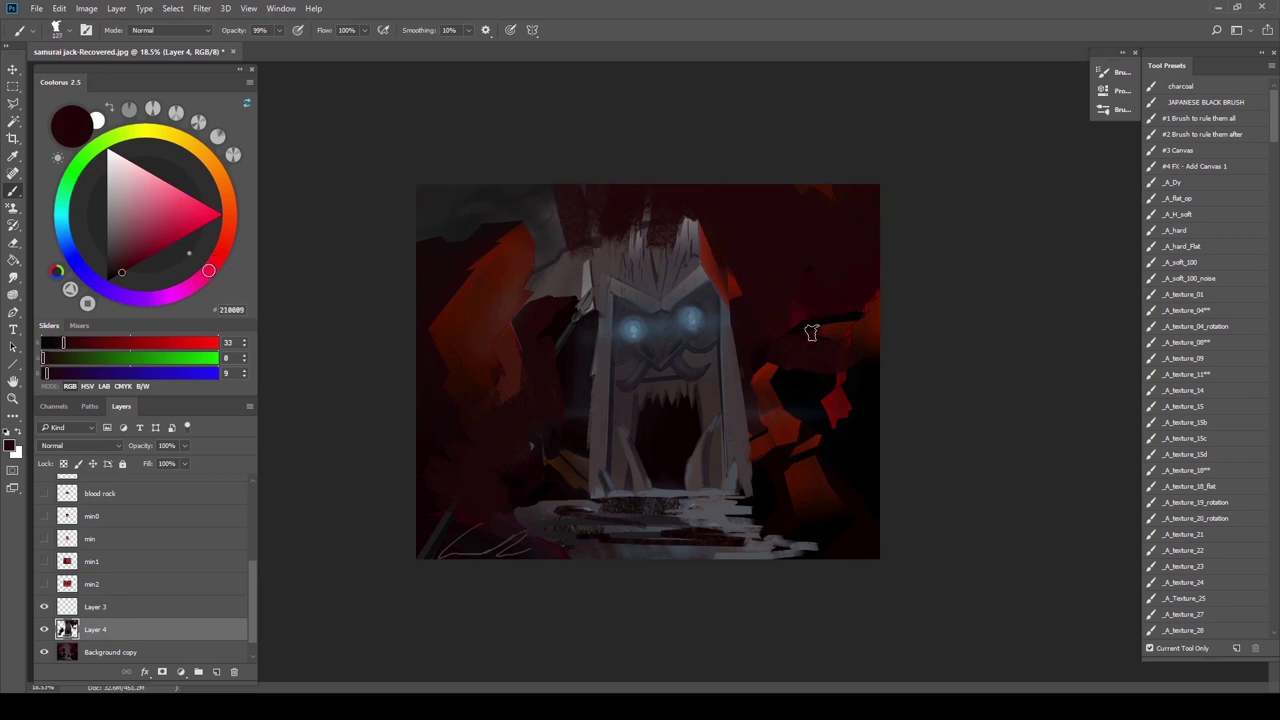
{"action": "left_click_drag", "start_coordinate": [818, 427], "coordinate": [812, 420]}
{"action": "left_click", "coordinate": [870, 335], "text": "alt"}
{"action": "mouse_move", "coordinate": [866, 316]}
{"action": "left_mouse_down"}
{"action": "mouse_move", "coordinate": [860, 357]}
{"action": "mouse_move", "coordinate": [881, 298]}
{"action": "left_mouse_up"}
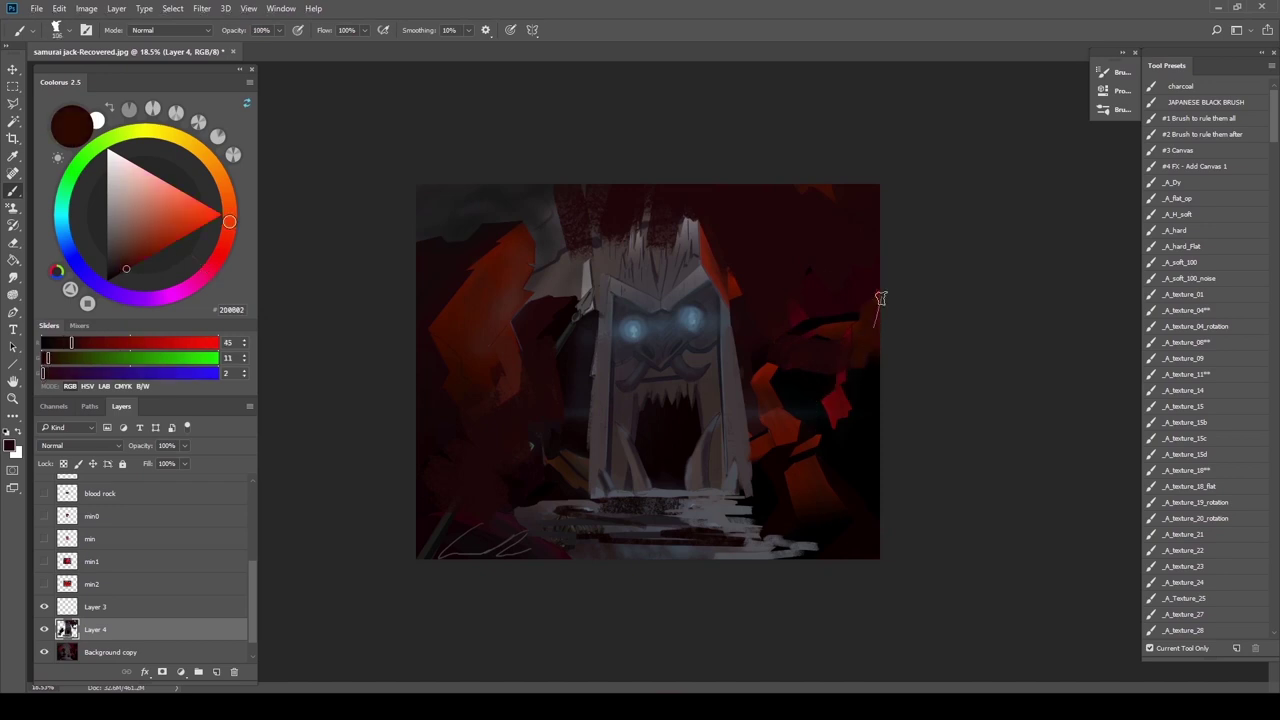
{"action": "mouse_move", "coordinate": [844, 404]}
{"action": "left_mouse_down"}
{"action": "mouse_move", "coordinate": [733, 425]}
{"action": "mouse_move", "coordinate": [839, 456]}
{"action": "mouse_move", "coordinate": [834, 401]}
{"action": "mouse_move", "coordinate": [868, 446]}
{"action": "left_mouse_up"}
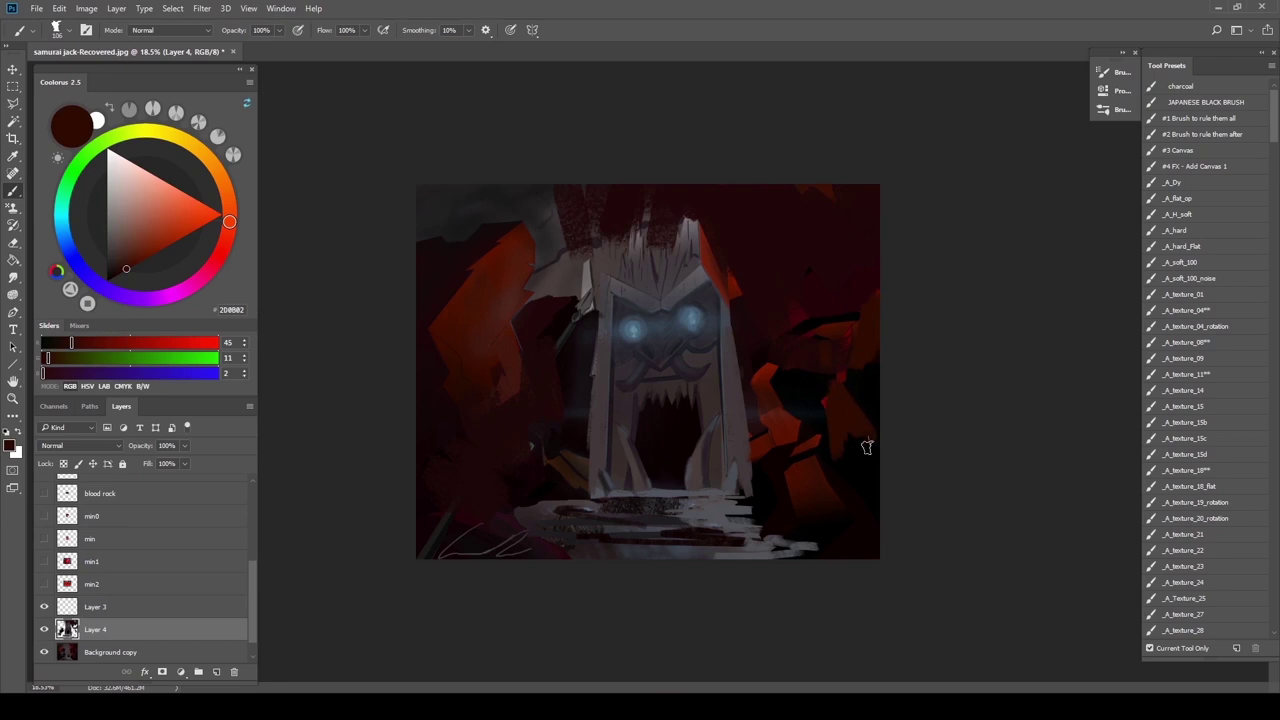
Check the mineral reference photos on the min2, min1 and min layers
{"action": "left_click", "coordinate": [44, 584]}
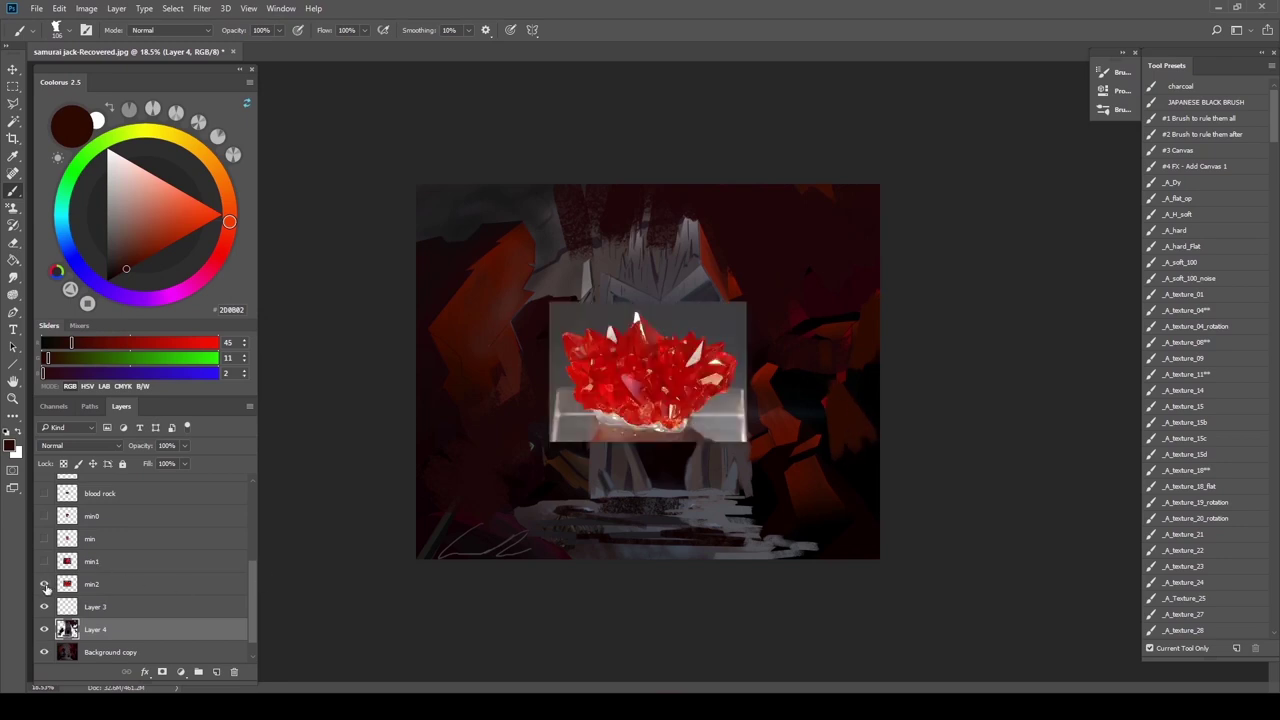
{"action": "left_click", "coordinate": [44, 584]}
{"action": "left_click", "coordinate": [44, 561]}
{"action": "left_click", "coordinate": [44, 561]}
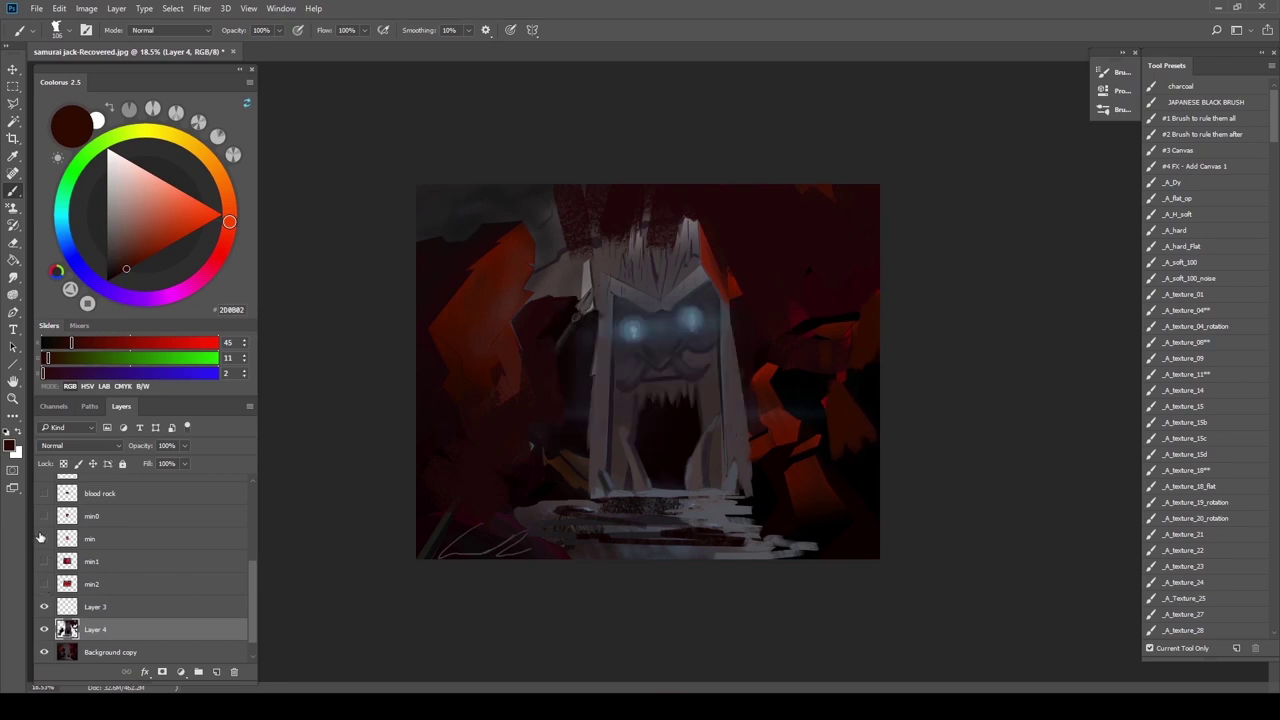
{"action": "left_click", "coordinate": [44, 539]}
Show the min0 layer's crystal photo, enlarge it over the painting for inspection, and hide it again
{"action": "left_click", "coordinate": [44, 516]}
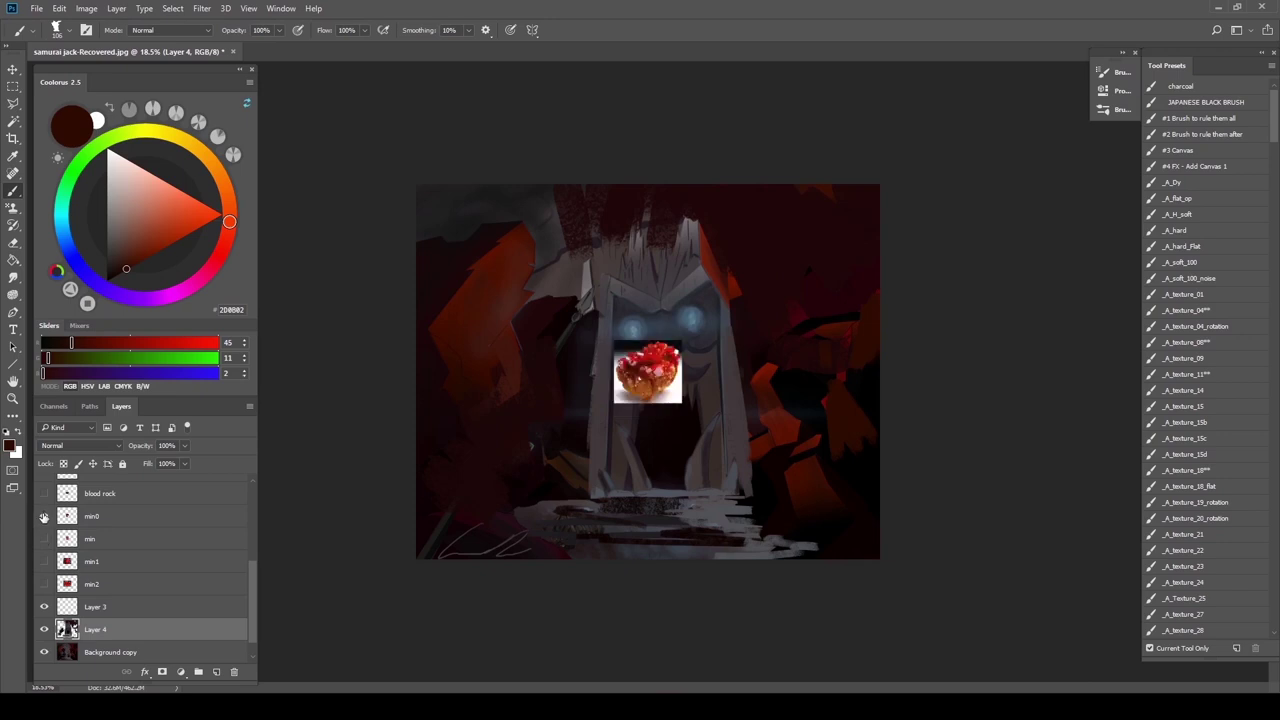
{"action": "left_click", "coordinate": [94, 518]}
{"action": "key", "text": "ctrl+t"}
{"action": "left_click_drag", "start_coordinate": [612, 340], "coordinate": [528, 259]}
{"action": "left_click_drag", "start_coordinate": [683, 404], "coordinate": [709, 428]}
{"action": "left_click", "coordinate": [589, 29]}
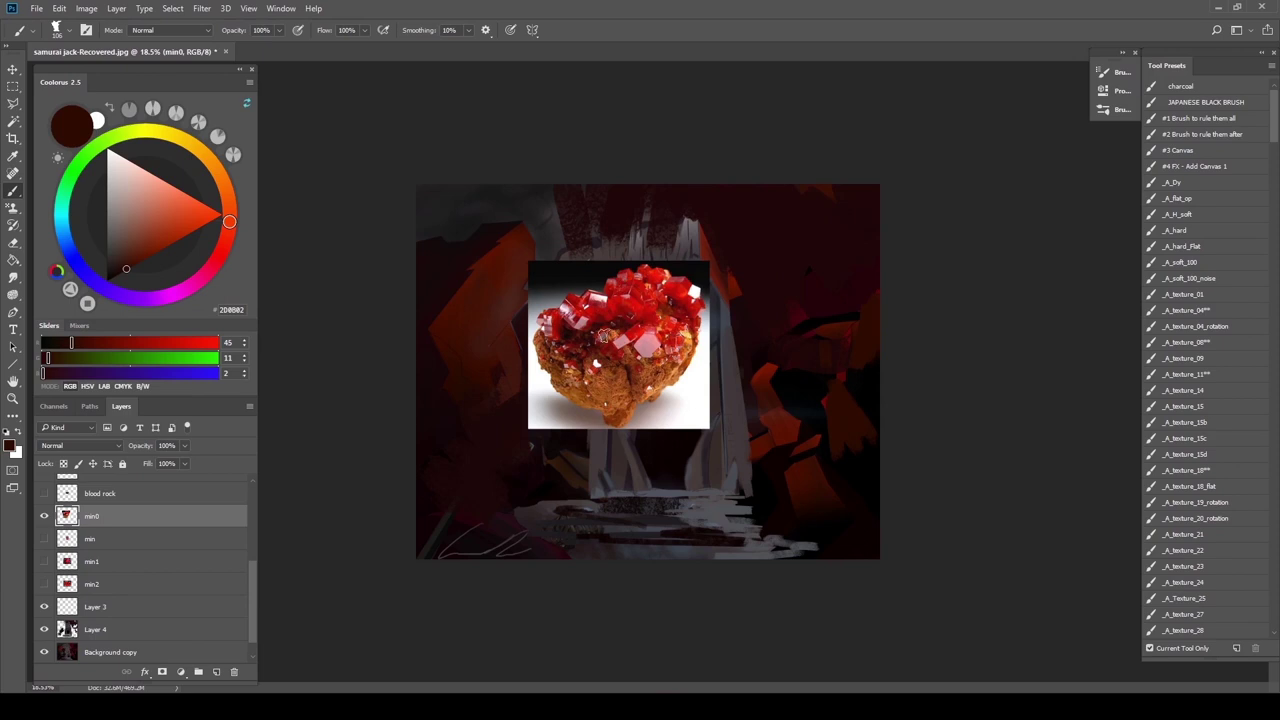
{"action": "left_click", "coordinate": [44, 517]}
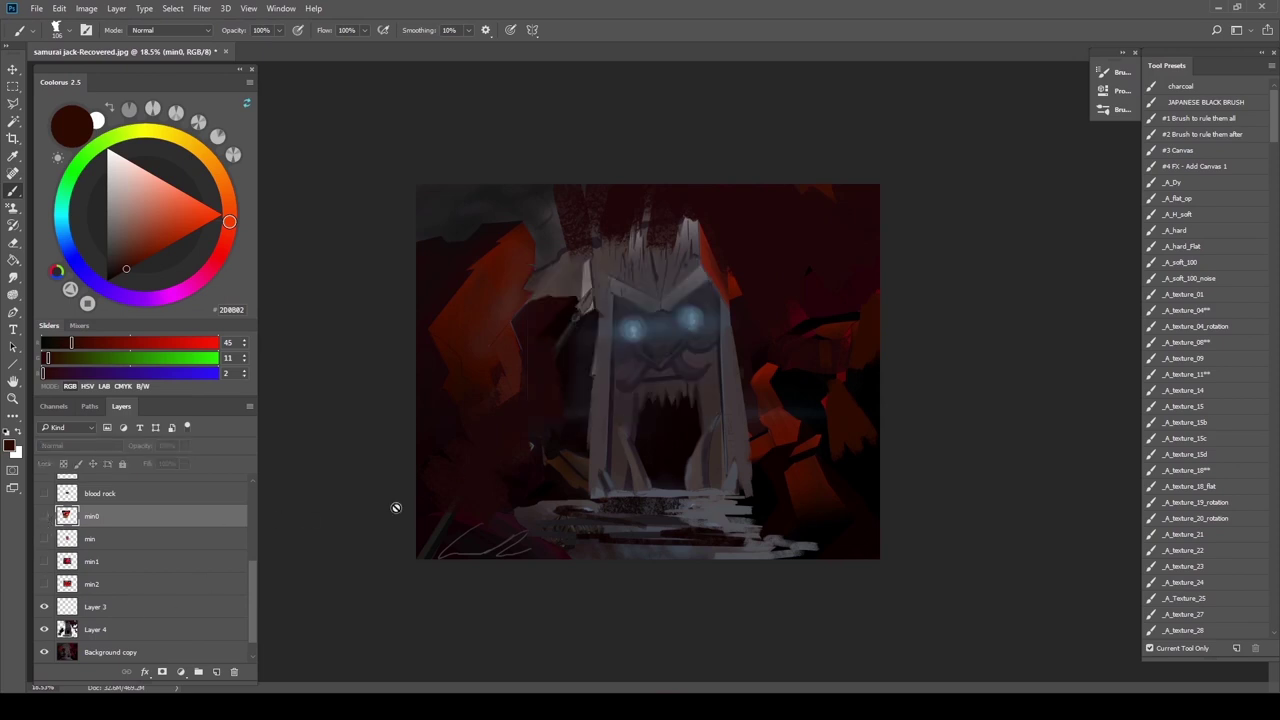
On Layer 3, paint dark reddish strokes over the large orange rock left of the gate, leaving thin orange slivers
{"action": "left_click", "coordinate": [97, 610]}
{"action": "left_click", "coordinate": [577, 206], "text": "alt"}
{"action": "left_click_drag", "start_coordinate": [546, 217], "coordinate": [521, 271]}
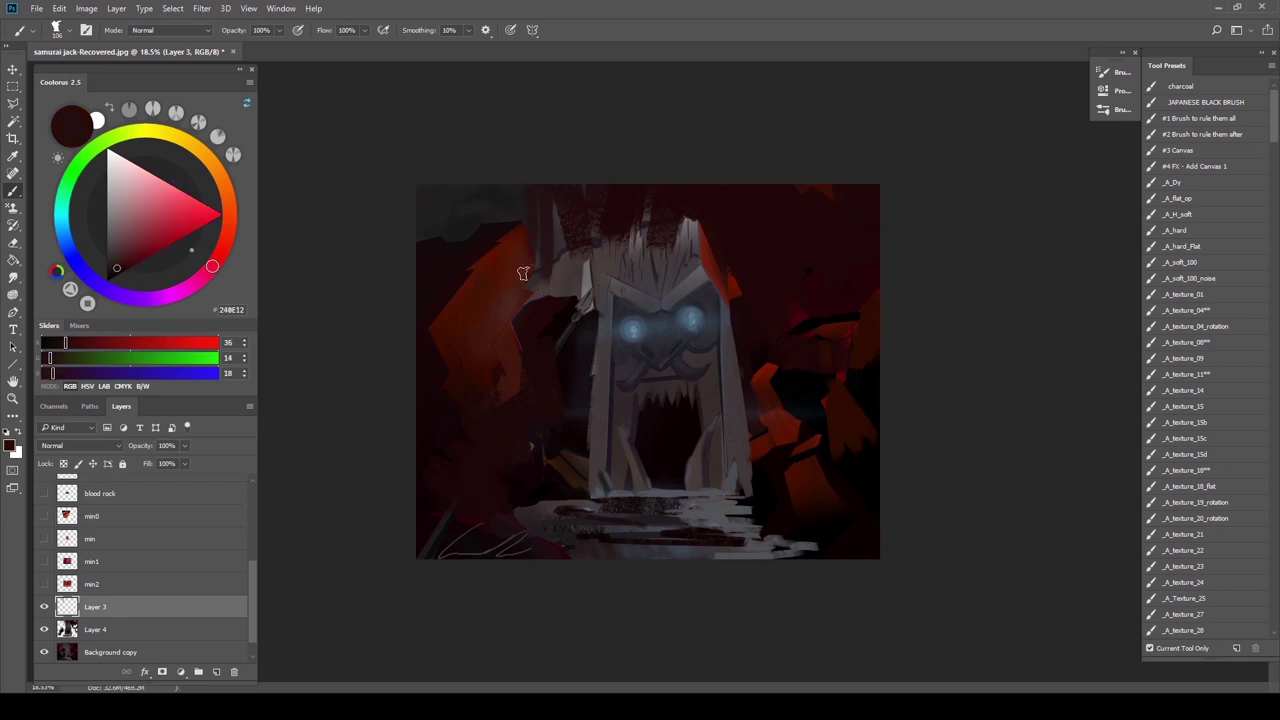
{"action": "right_click", "coordinate": [488, 232], "text": "alt"}
{"action": "left_click", "coordinate": [483, 248], "text": "alt"}
{"action": "mouse_move", "coordinate": [531, 195]}
{"action": "left_mouse_down"}
{"action": "mouse_move", "coordinate": [531, 263]}
{"action": "mouse_move", "coordinate": [508, 343]}
{"action": "mouse_move", "coordinate": [514, 286]}
{"action": "mouse_move", "coordinate": [540, 271]}
{"action": "mouse_move", "coordinate": [497, 371]}
{"action": "mouse_move", "coordinate": [529, 240]}
{"action": "mouse_move", "coordinate": [480, 343]}
{"action": "mouse_move", "coordinate": [517, 314]}
{"action": "mouse_move", "coordinate": [540, 256]}
{"action": "mouse_move", "coordinate": [511, 275]}
{"action": "mouse_move", "coordinate": [516, 248]}
{"action": "left_mouse_up"}
{"action": "right_click", "coordinate": [513, 413], "text": "alt"}
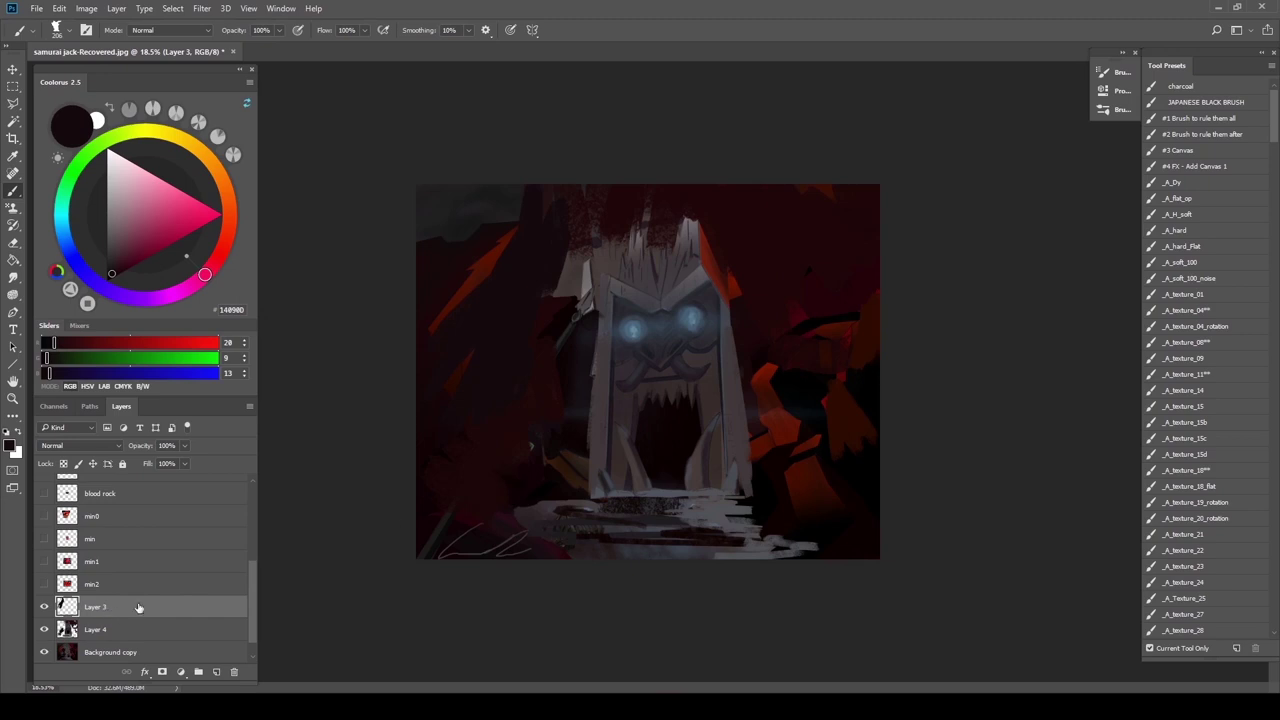
Scale the painted gate on Layer 4 down slightly from its lower left corner and nudge it upward
{"action": "key", "text": "ctrl+t"}
{"action": "left_click", "coordinate": [589, 29]}
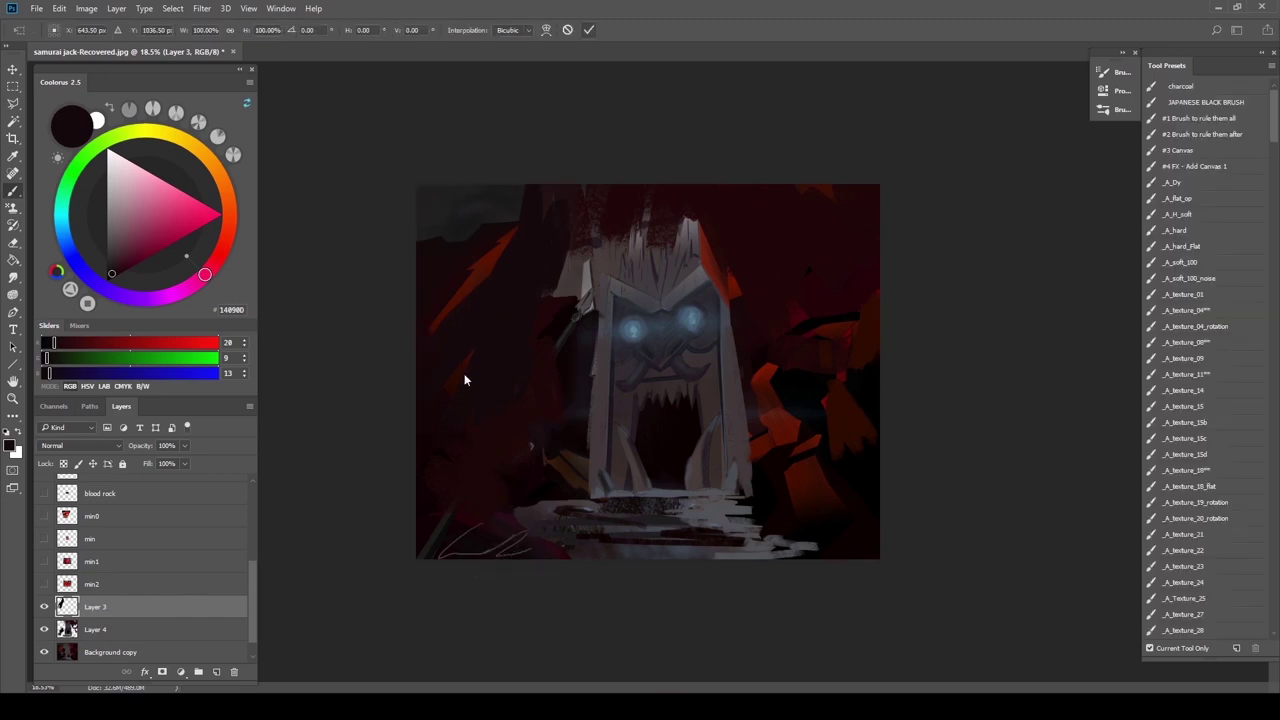
{"action": "left_click", "coordinate": [100, 630]}
{"action": "key", "text": "ctrl+t"}
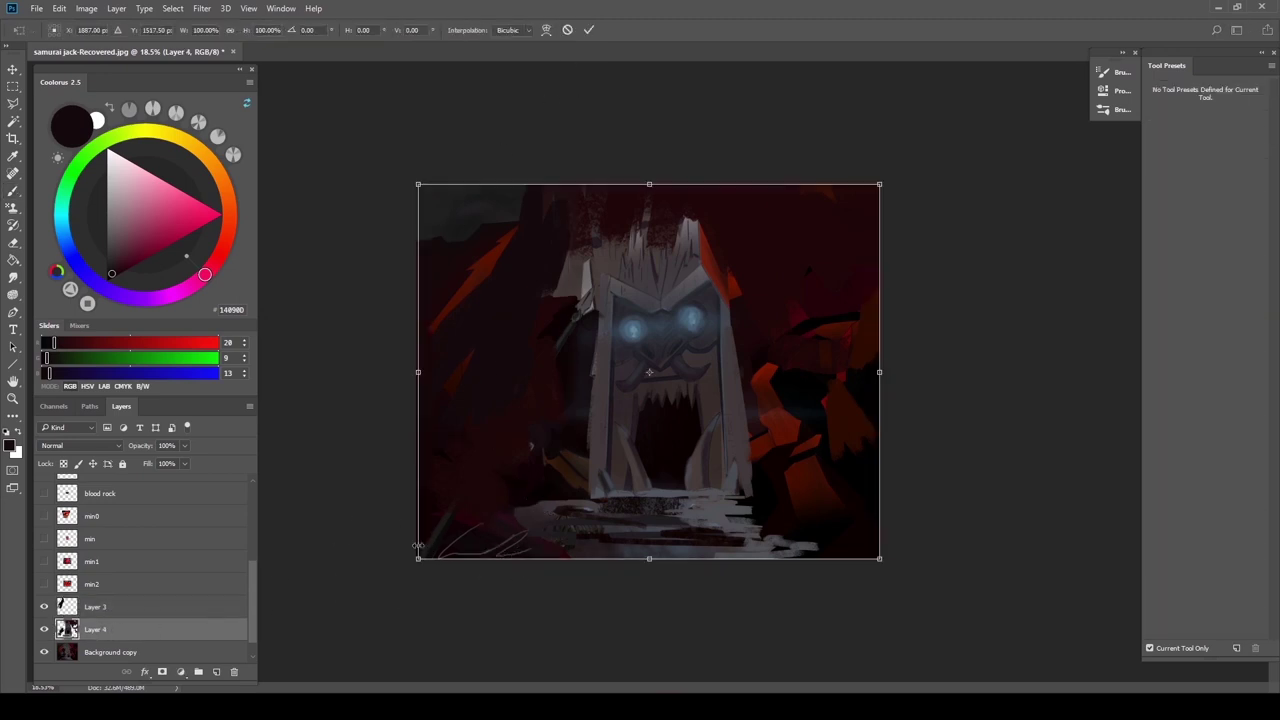
{"action": "left_click_drag", "start_coordinate": [418, 548], "coordinate": [522, 505]}
{"action": "left_click_drag", "start_coordinate": [660, 203], "coordinate": [660, 184]}
{"action": "key", "text": "Return"}
{"action": "key", "text": "b"}
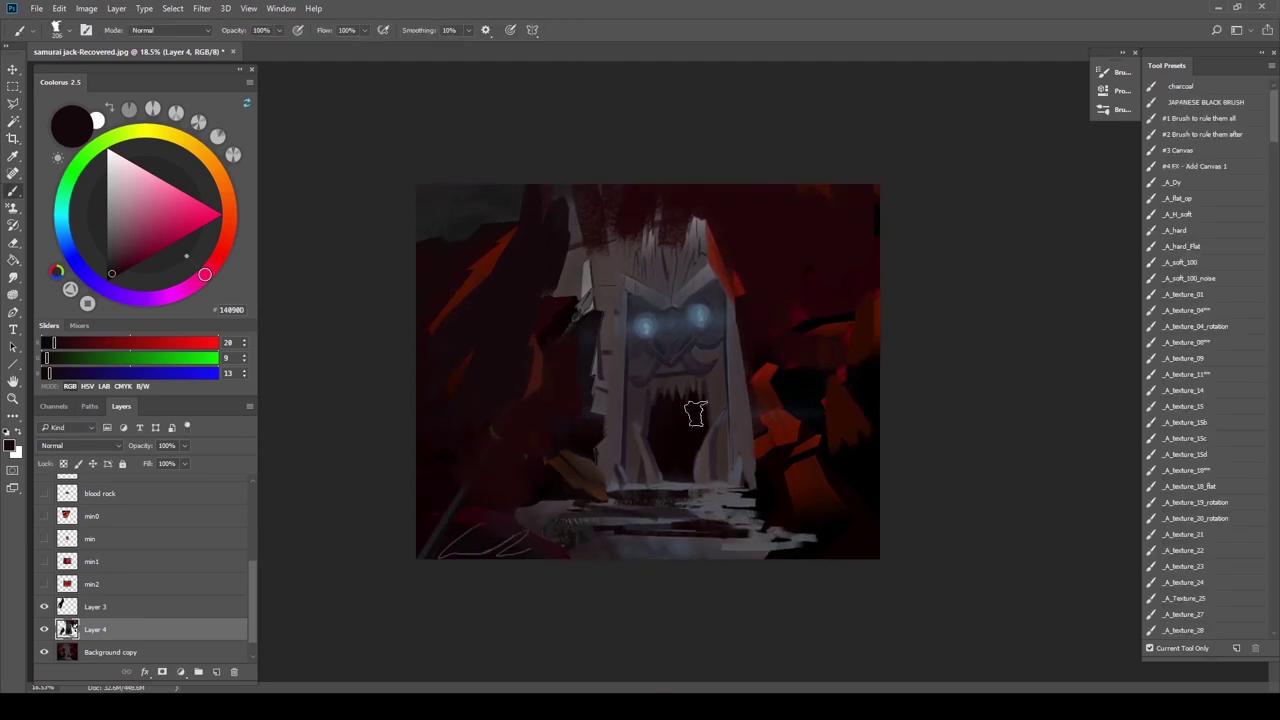
Reshape the orange rocks right of the gate with sampled dark red tones and block in a black foreground below them
{"action": "left_click", "coordinate": [749, 429], "text": "alt"}
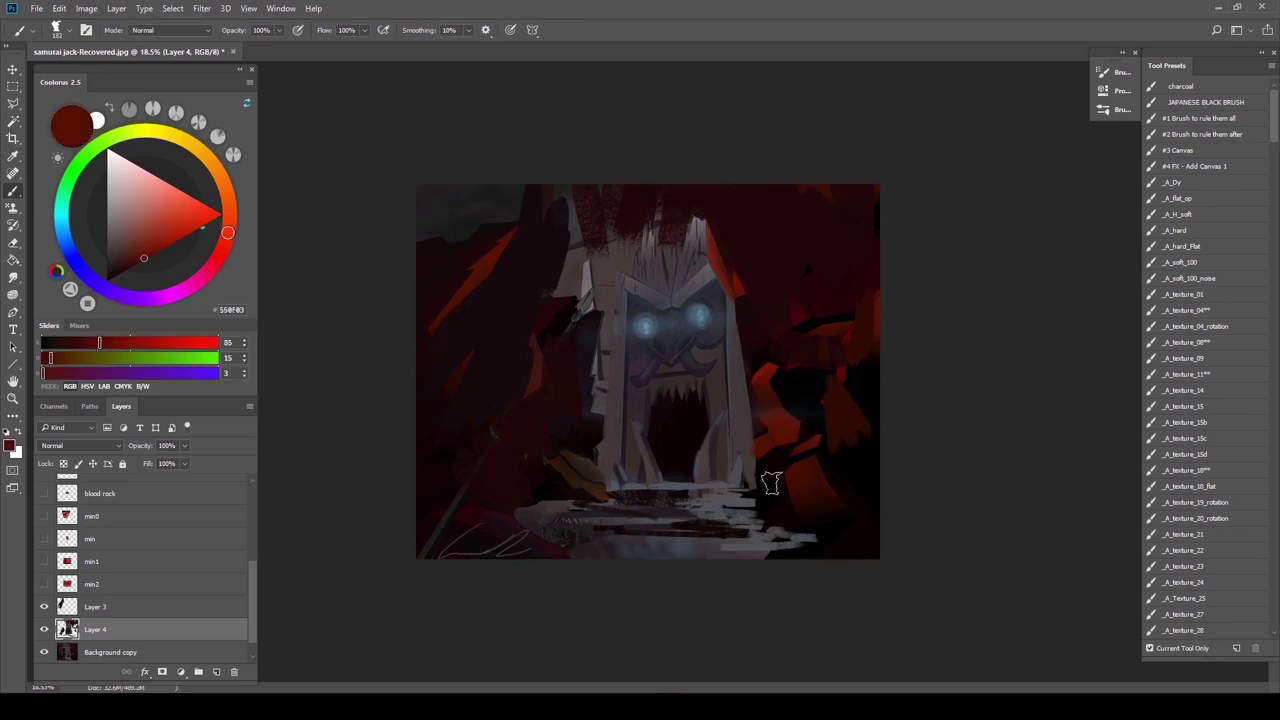
{"action": "left_click", "coordinate": [800, 440], "text": "alt"}
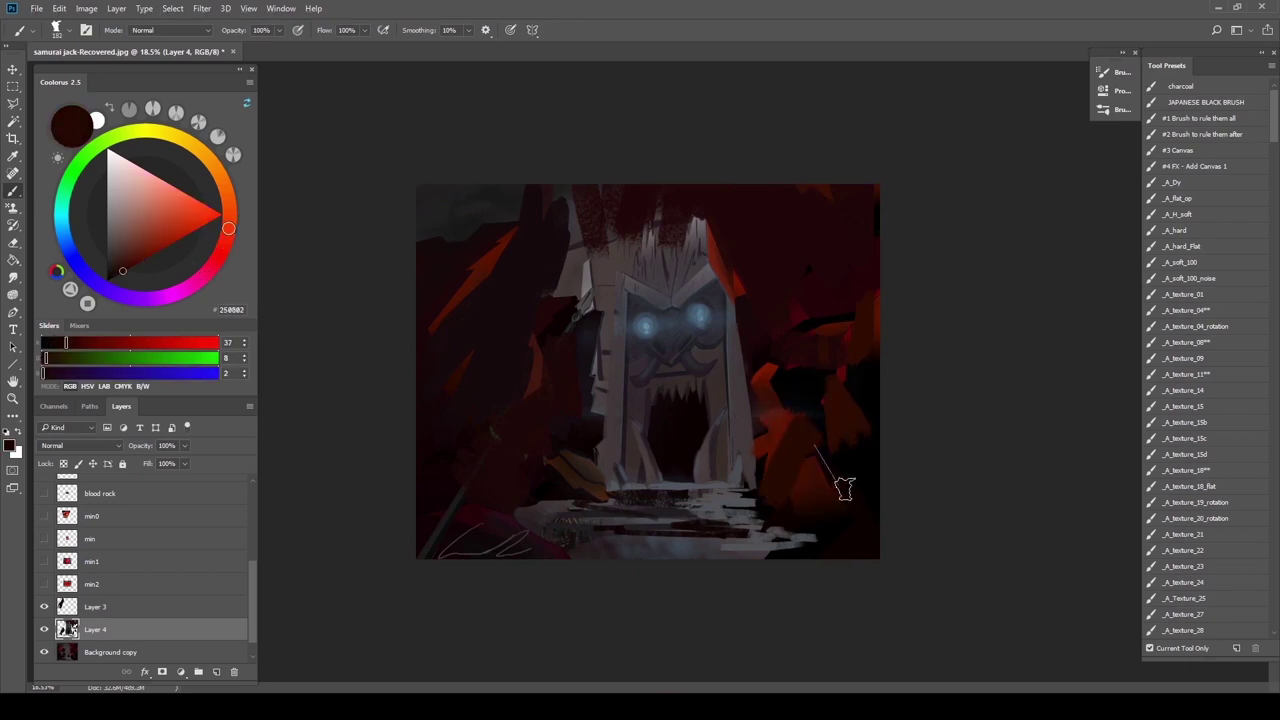
{"action": "left_click", "coordinate": [823, 534], "text": "alt"}
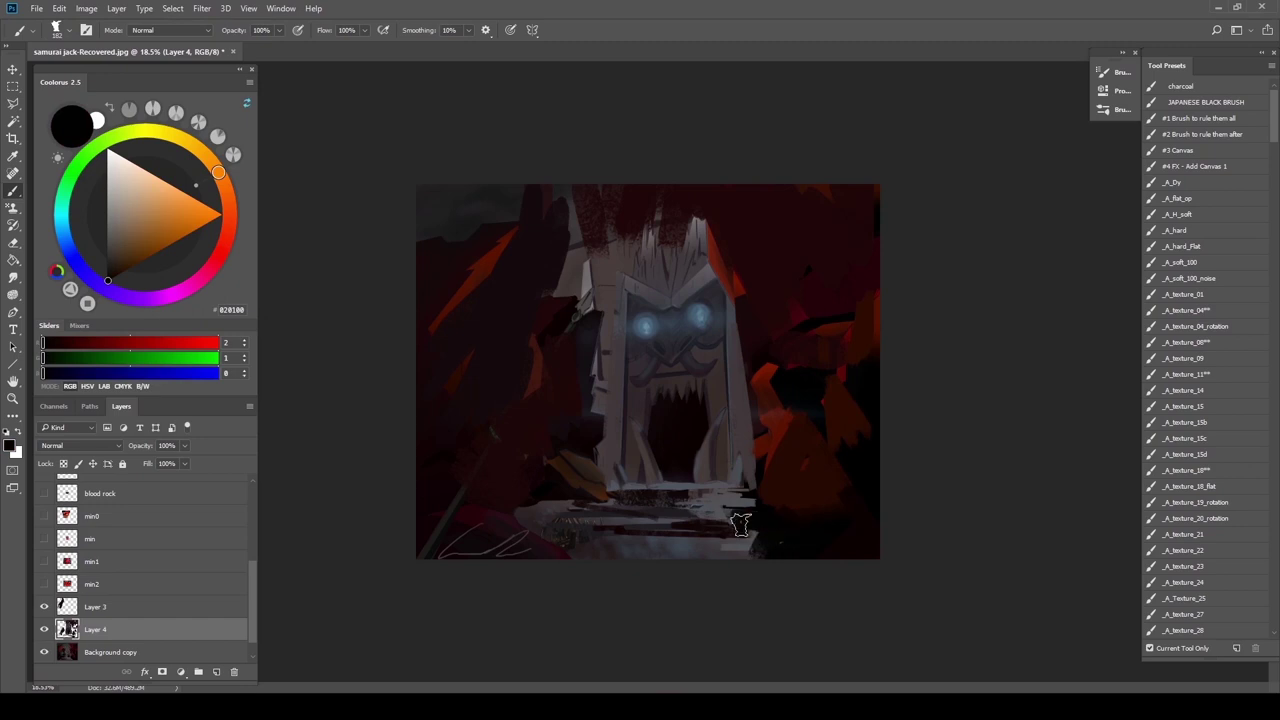
{"action": "mouse_move", "coordinate": [740, 524]}
{"action": "left_mouse_down"}
{"action": "mouse_move", "coordinate": [761, 550]}
{"action": "mouse_move", "coordinate": [713, 561]}
{"action": "mouse_move", "coordinate": [642, 495]}
{"action": "mouse_move", "coordinate": [702, 487]}
{"action": "left_mouse_up"}
Refine the gate's threshold with small dark and grey strokes, repeatedly sampling colours from the ground and the gate base
{"action": "left_click", "coordinate": [672, 482], "text": "alt"}
{"action": "left_click", "coordinate": [676, 488], "text": "alt"}
{"action": "left_click", "coordinate": [642, 496], "text": "alt"}
{"action": "right_click", "coordinate": [683, 489], "text": "alt"}
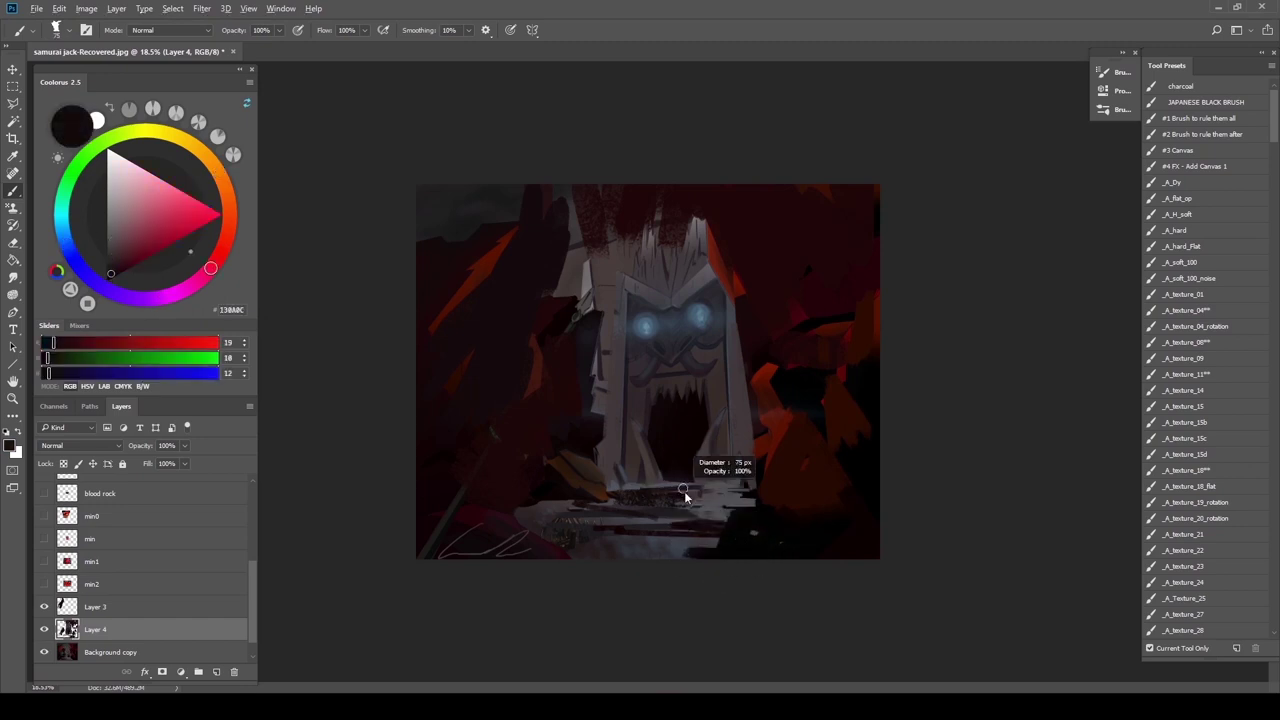
{"action": "left_click", "coordinate": [672, 490], "text": "alt"}
{"action": "left_click", "coordinate": [663, 493], "text": "alt"}
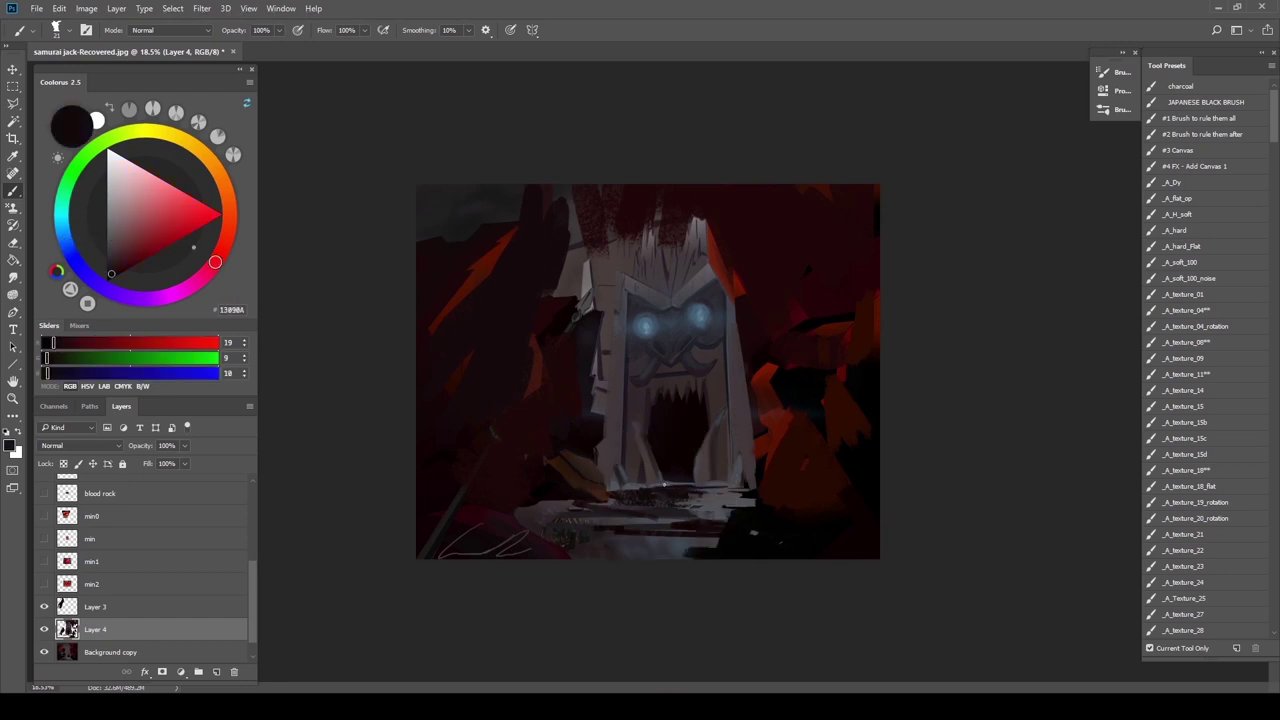
{"action": "left_click", "coordinate": [667, 484], "text": "alt"}
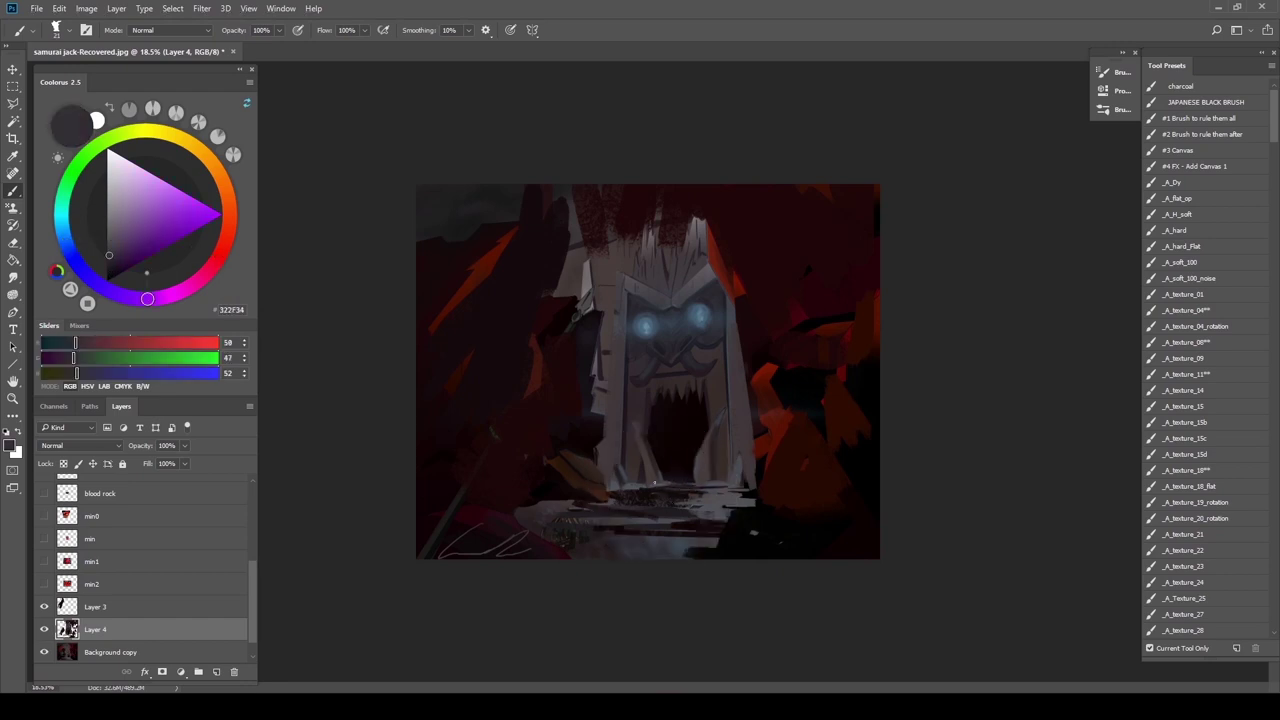
{"action": "left_click", "coordinate": [693, 489], "text": "alt"}
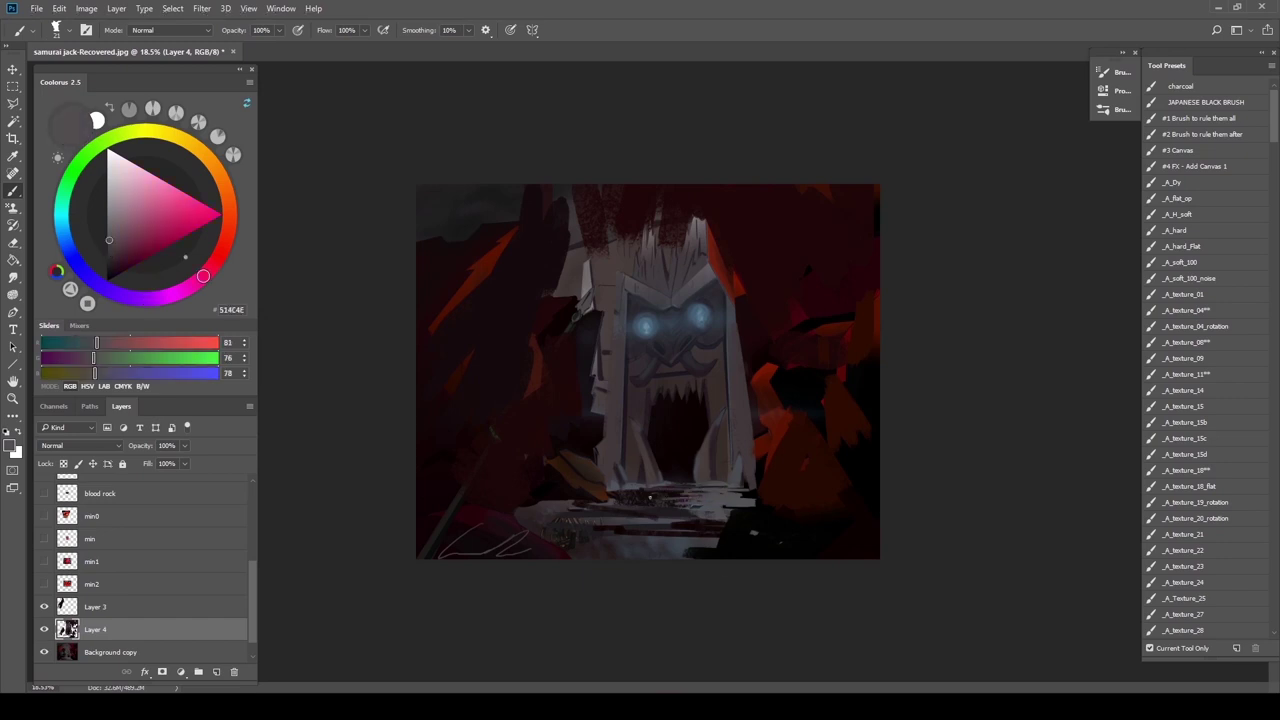
{"action": "left_click", "coordinate": [661, 497], "text": "alt"}
Extend pale horizontal ground strokes from the gate's threshold across the lower left foreground
{"action": "left_click_drag", "start_coordinate": [745, 500], "coordinate": [568, 528]}
{"action": "left_click", "coordinate": [640, 502], "text": "alt"}
{"action": "left_click", "coordinate": [500, 555], "text": "alt"}
{"action": "left_click", "coordinate": [584, 530], "text": "alt"}
{"action": "left_click_drag", "start_coordinate": [446, 530], "coordinate": [650, 538]}
Paint dark grey tones over the pale areas left of the gate and above its spiky crown
{"action": "left_click", "coordinate": [578, 400], "text": "alt"}
{"action": "left_click_drag", "start_coordinate": [600, 380], "coordinate": [600, 445]}
{"action": "left_click", "coordinate": [470, 212], "text": "alt"}
{"action": "left_click_drag", "start_coordinate": [582, 270], "coordinate": [592, 362]}
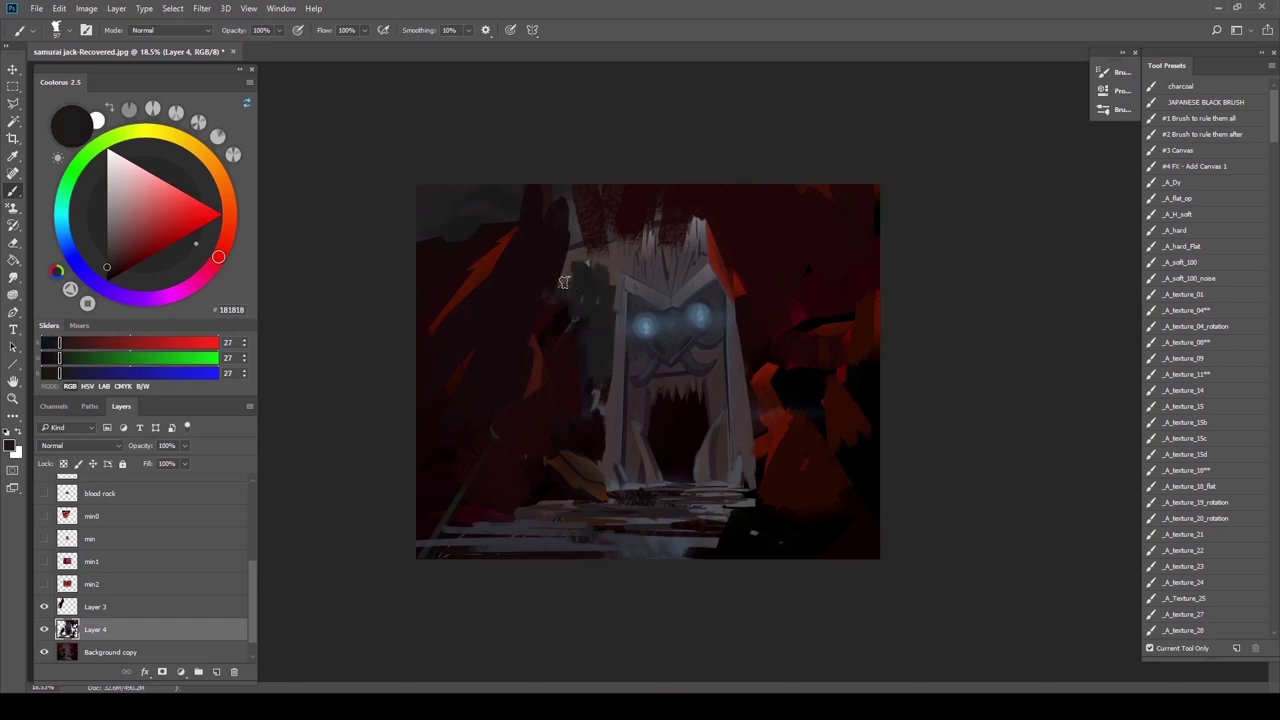
{"action": "left_click", "coordinate": [556, 240], "text": "alt"}
{"action": "left_click_drag", "start_coordinate": [572, 200], "coordinate": [700, 235]}
Add orange and grey patches to the red background right of the gate and darken the right-hand rocks with black
{"action": "left_click", "coordinate": [736, 275], "text": "alt"}
{"action": "left_click", "coordinate": [470, 217], "text": "alt"}
{"action": "left_click_drag", "start_coordinate": [815, 246], "coordinate": [785, 302]}
{"action": "left_click", "coordinate": [806, 392], "text": "alt"}
{"action": "left_click_drag", "start_coordinate": [832, 368], "coordinate": [850, 445]}
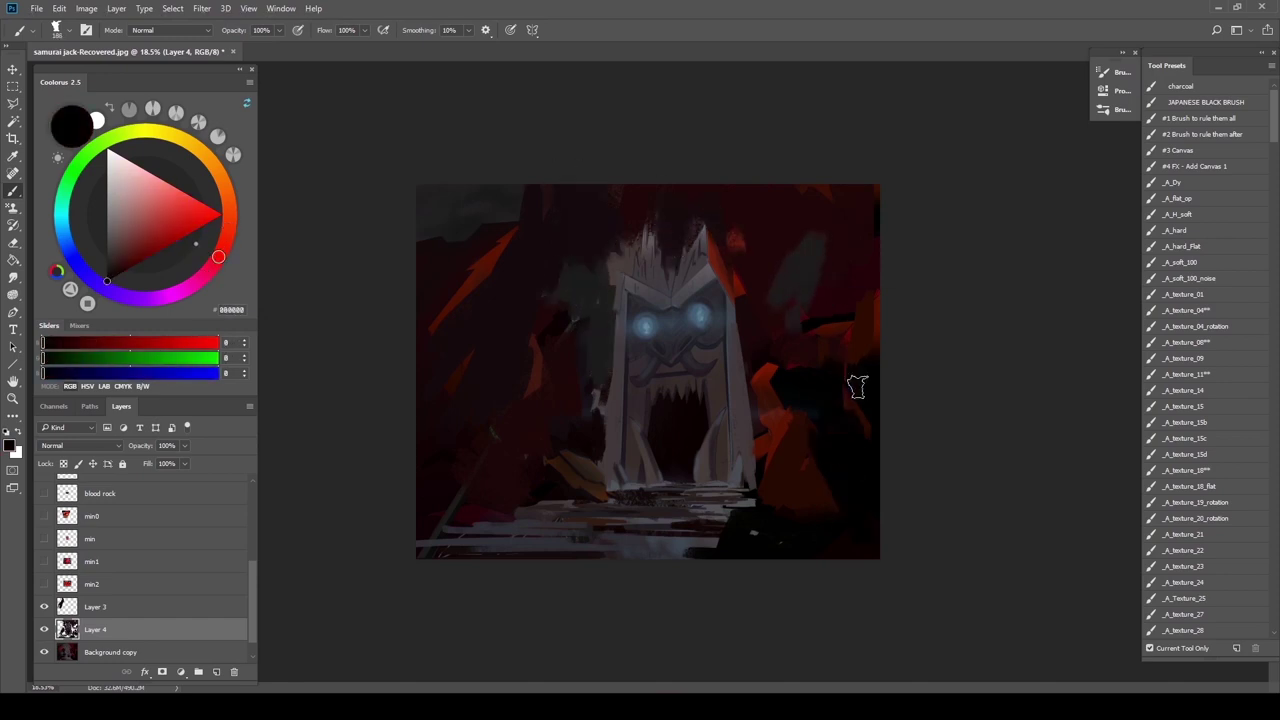
{"action": "mouse_move", "coordinate": [857, 340]}
{"action": "left_mouse_down"}
{"action": "mouse_move", "coordinate": [800, 485]}
{"action": "mouse_move", "coordinate": [812, 513]}
{"action": "left_mouse_up"}
Paint a pale ground patch right of the threshold and rework the brown rock at the gate's left base
{"action": "left_click", "coordinate": [742, 500], "text": "alt"}
{"action": "left_click", "coordinate": [575, 493], "text": "alt"}
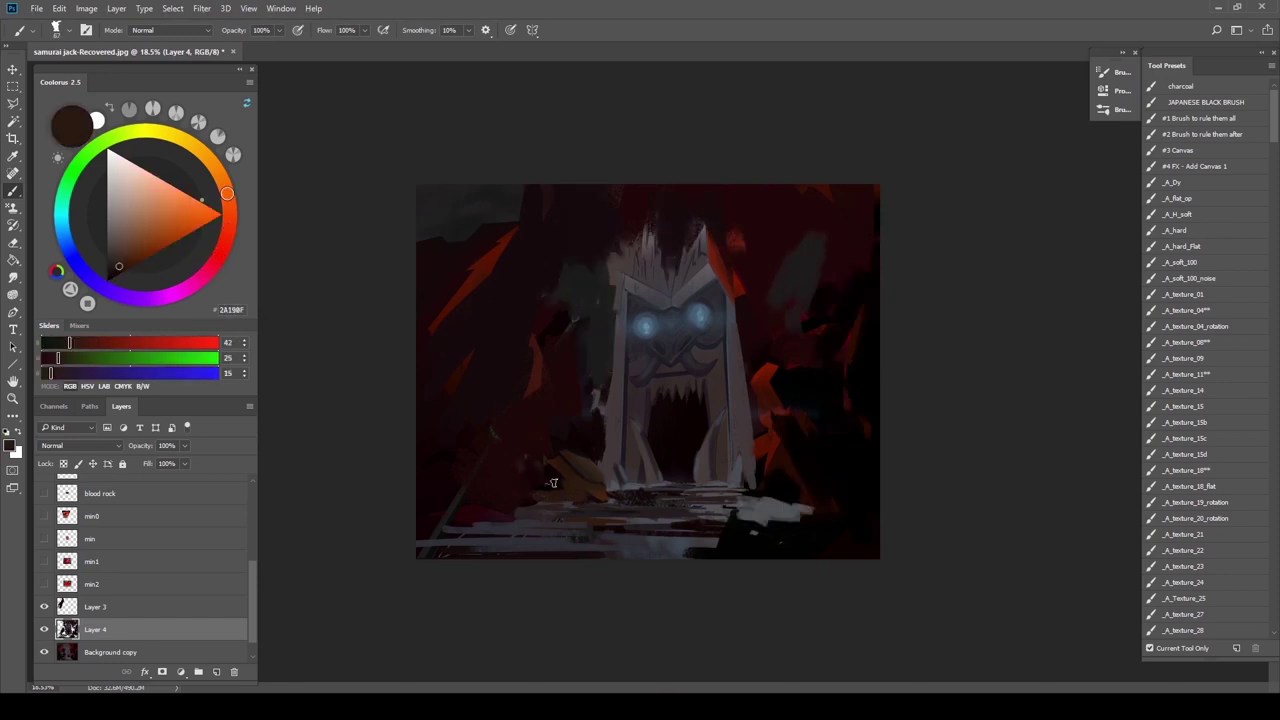
{"action": "left_click", "coordinate": [563, 484], "text": "alt"}
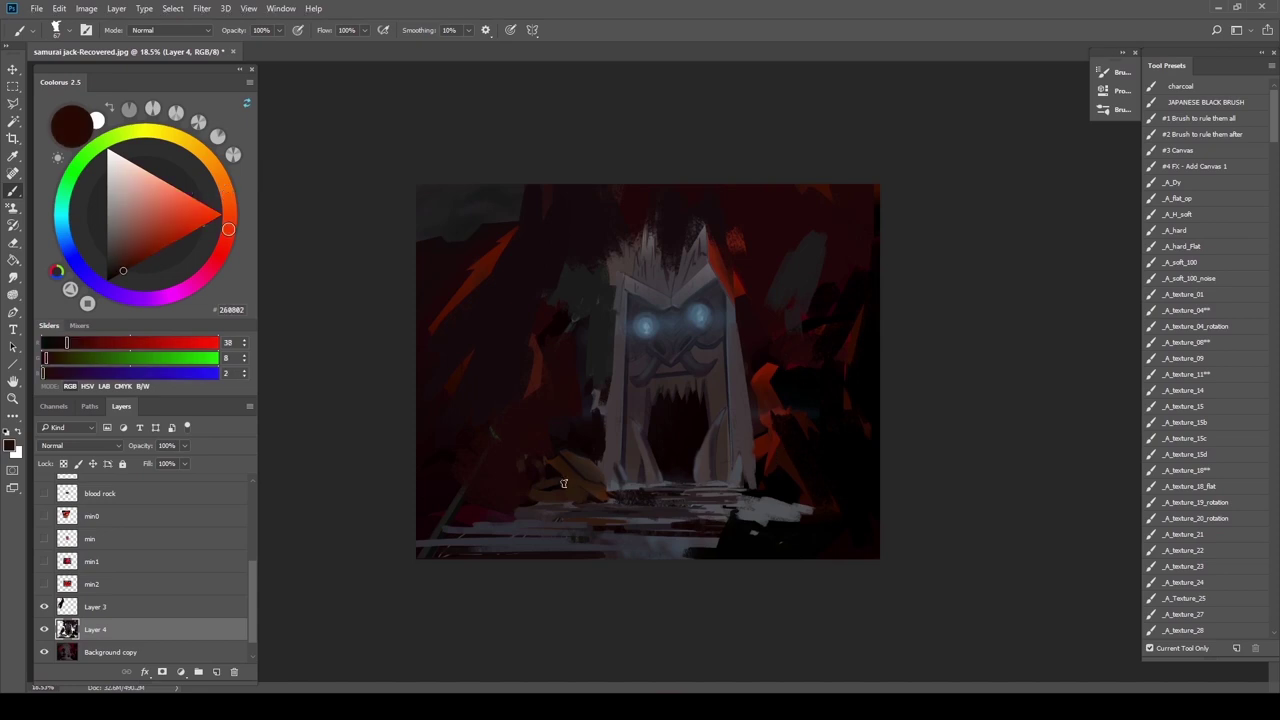
Paint small dark red rocks around the bases of both gate pillars with a smaller brush
{"action": "right_click", "coordinate": [750, 489], "text": "alt"}
{"action": "mouse_move", "coordinate": [756, 490]}
{"action": "left_mouse_down"}
{"action": "mouse_move", "coordinate": [742, 481]}
{"action": "mouse_move", "coordinate": [741, 505]}
{"action": "left_mouse_up"}
{"action": "right_click", "coordinate": [740, 487], "text": "alt"}
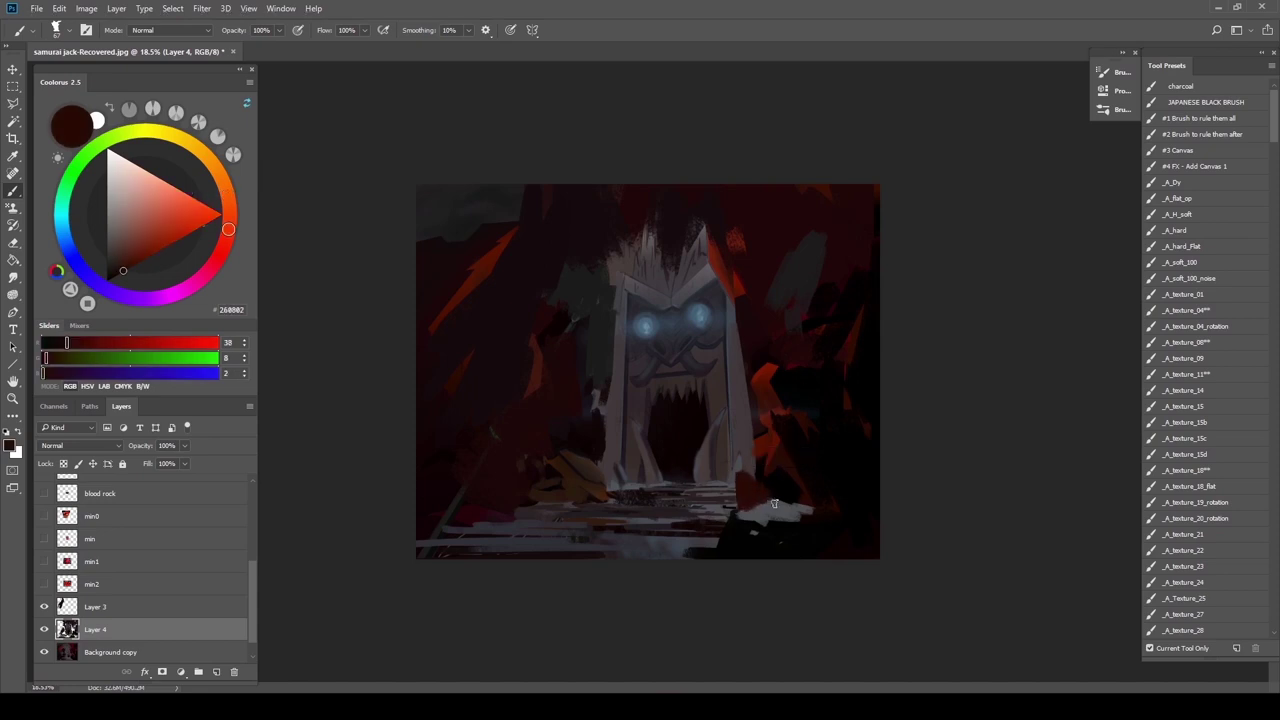
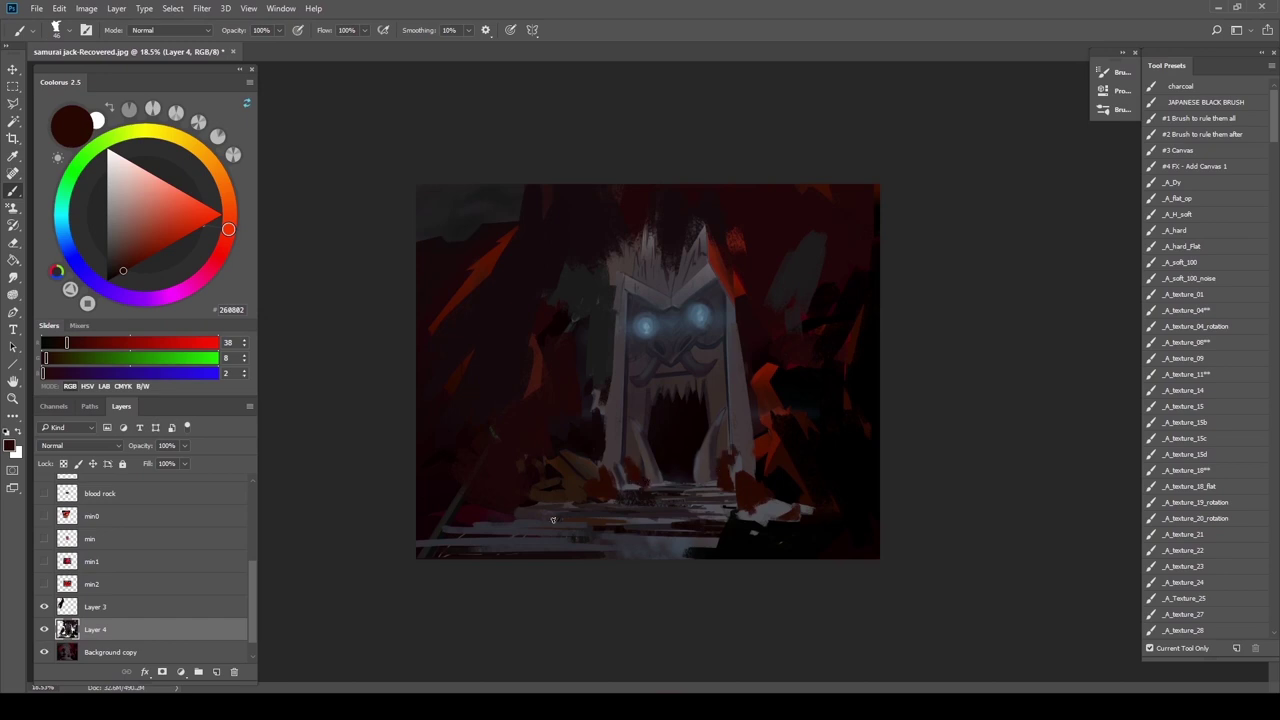
{"action": "left_click", "coordinate": [588, 502], "text": "alt"}
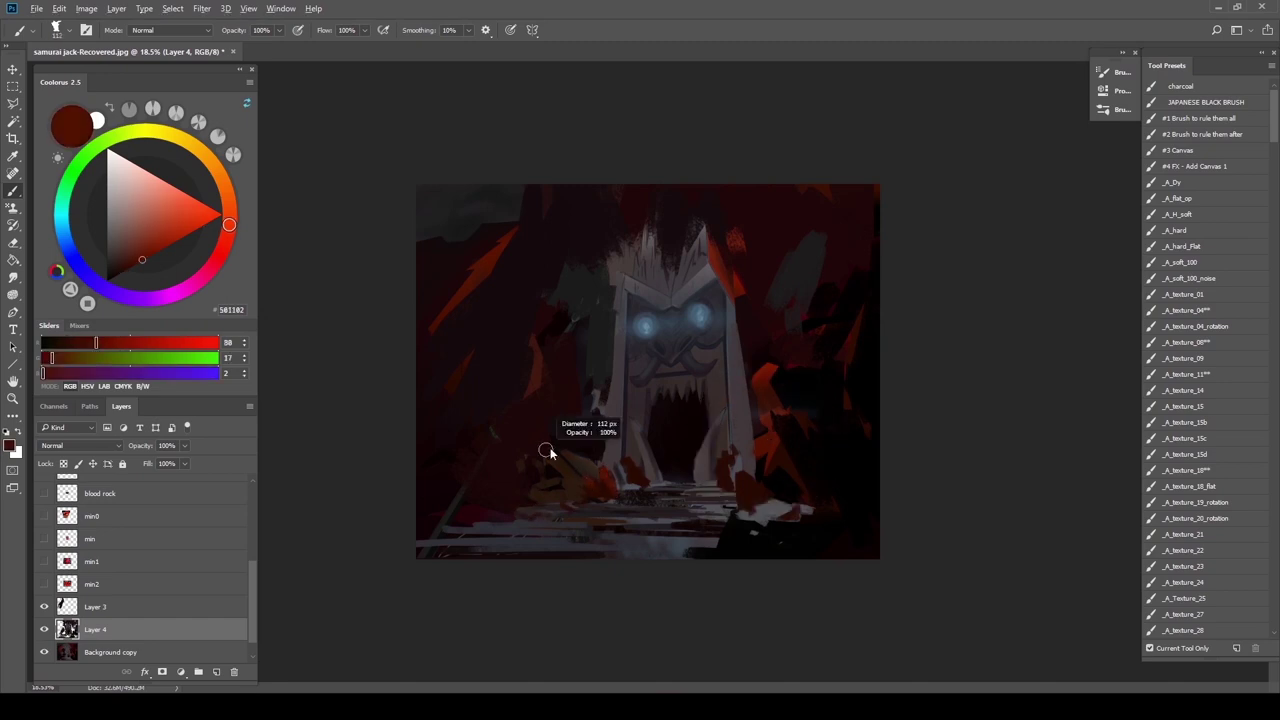
Paint near-black reds over the grey patch in the upper-left corner and along the upper-right background
{"action": "left_click", "coordinate": [527, 230], "text": "alt"}
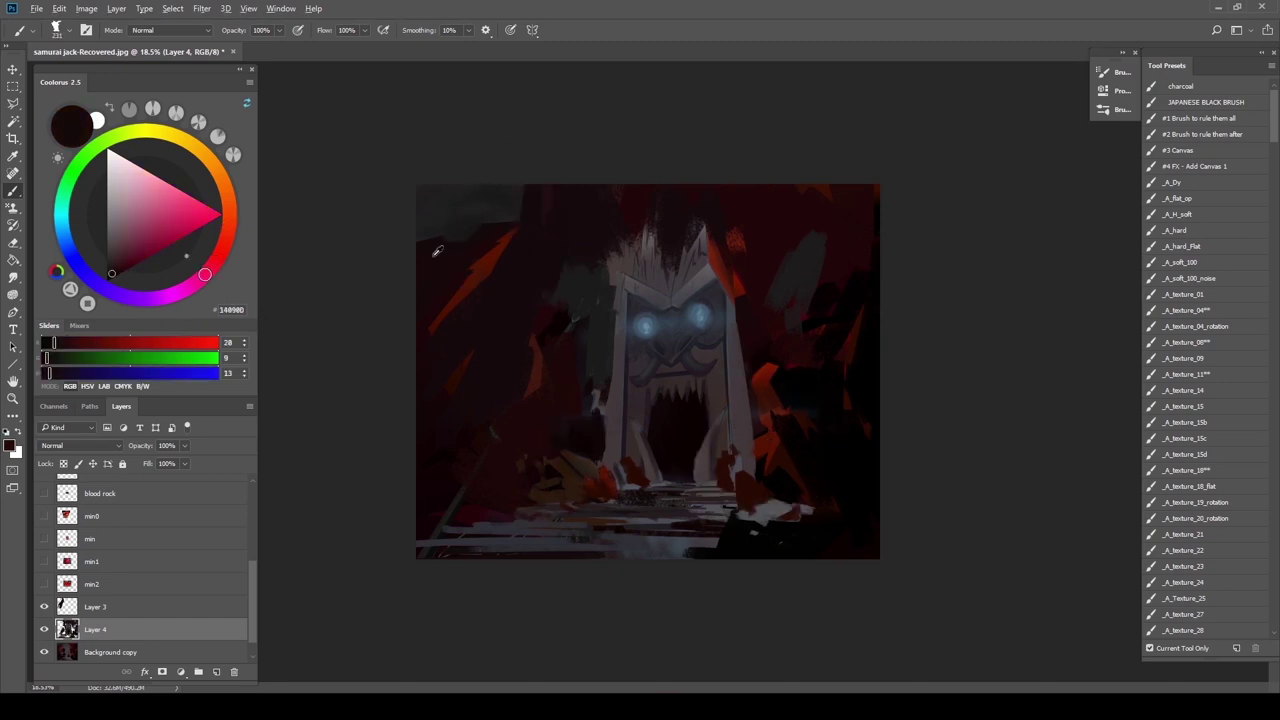
{"action": "left_click", "coordinate": [433, 255], "text": "alt"}
{"action": "mouse_move", "coordinate": [414, 245]}
{"action": "left_mouse_down"}
{"action": "mouse_move", "coordinate": [409, 257]}
{"action": "mouse_move", "coordinate": [451, 177]}
{"action": "mouse_move", "coordinate": [422, 230]}
{"action": "left_mouse_up"}
{"action": "mouse_move", "coordinate": [807, 202]}
{"action": "left_mouse_down"}
{"action": "mouse_move", "coordinate": [840, 284]}
{"action": "mouse_move", "coordinate": [847, 192]}
{"action": "mouse_move", "coordinate": [805, 169]}
{"action": "left_mouse_up"}
{"action": "left_click", "coordinate": [850, 290], "text": "alt"}
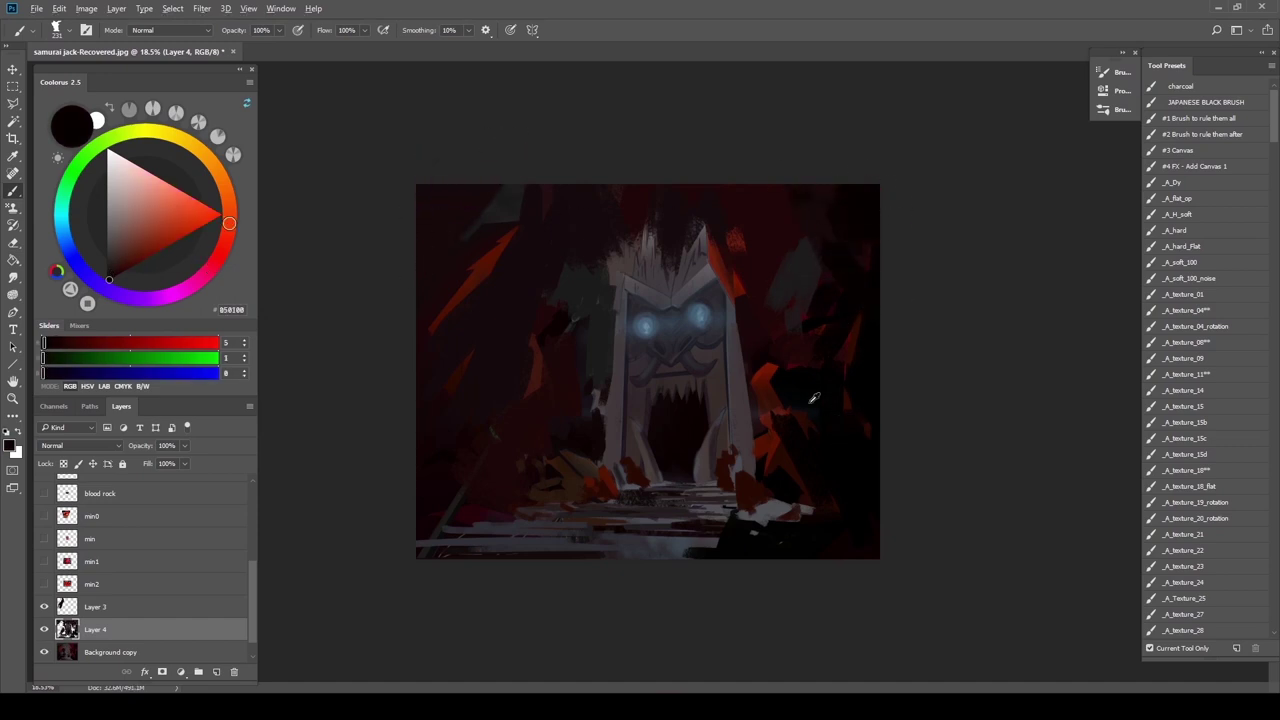
Toggle the repaint's visibility to compare it with the original, and merge Layer 3 down into Layer 4
{"action": "left_click", "coordinate": [44, 630]}
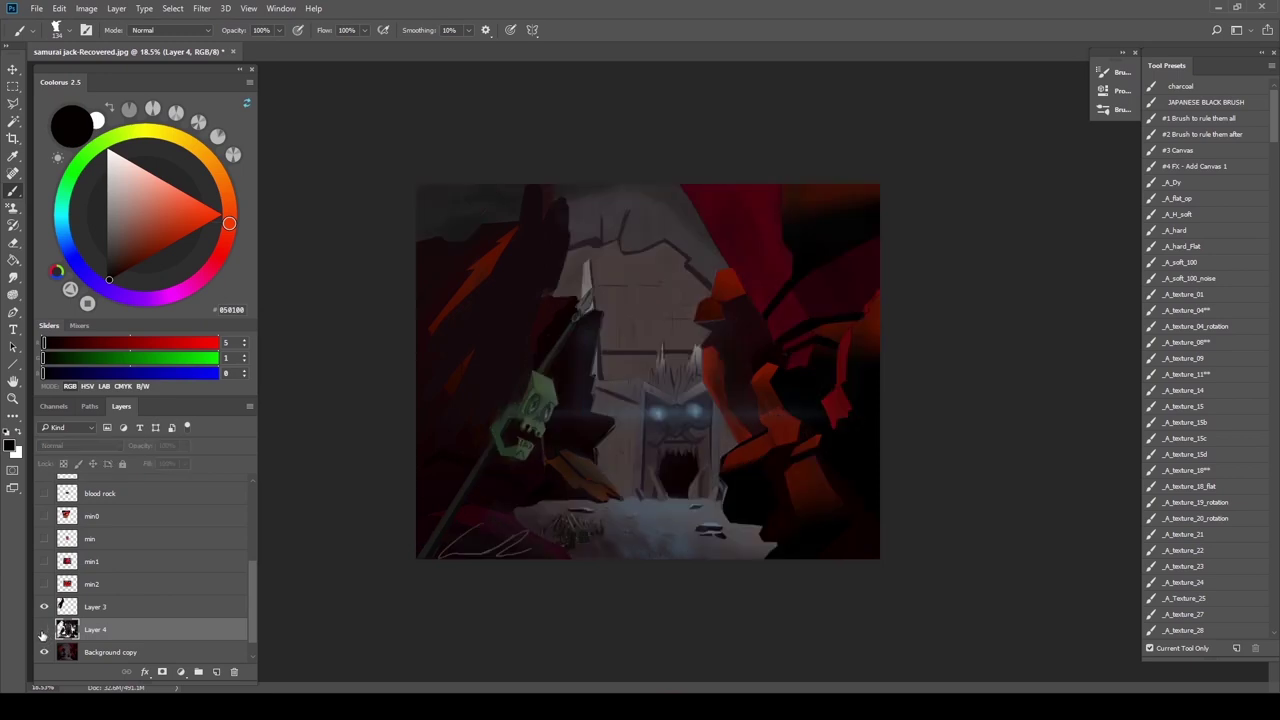
{"action": "left_click", "coordinate": [52, 610]}
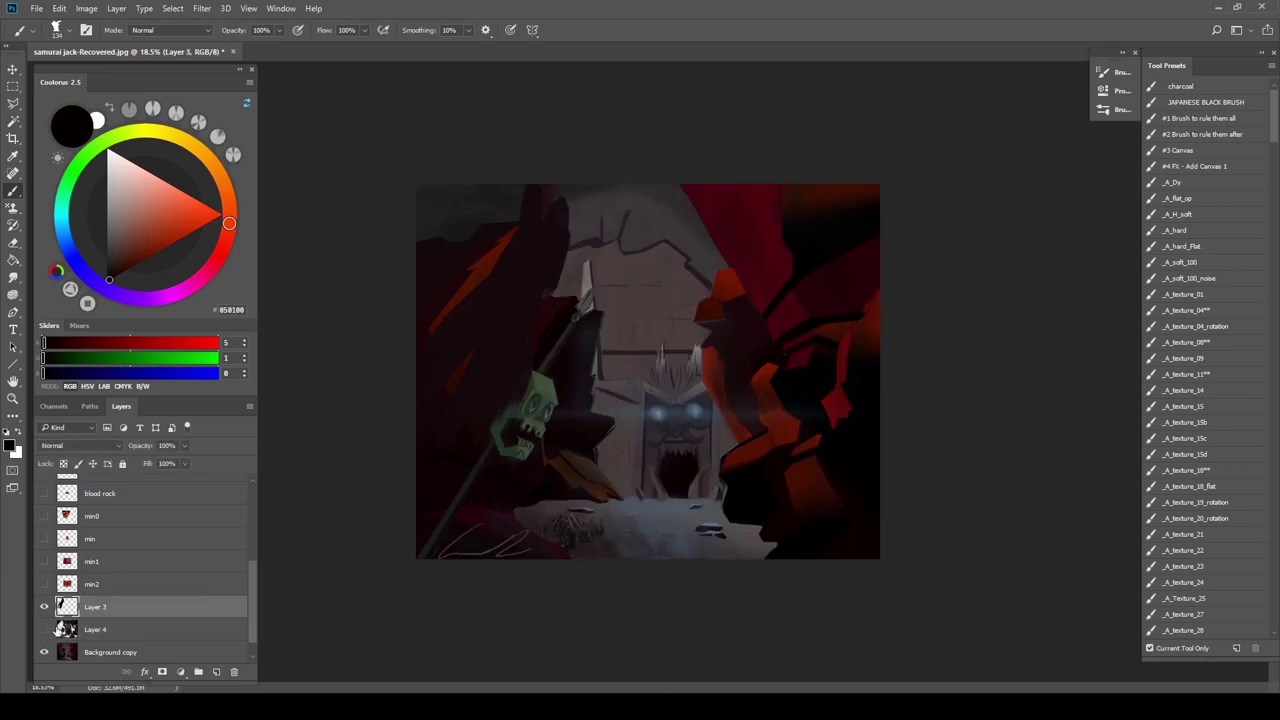
{"action": "left_click", "coordinate": [45, 628]}
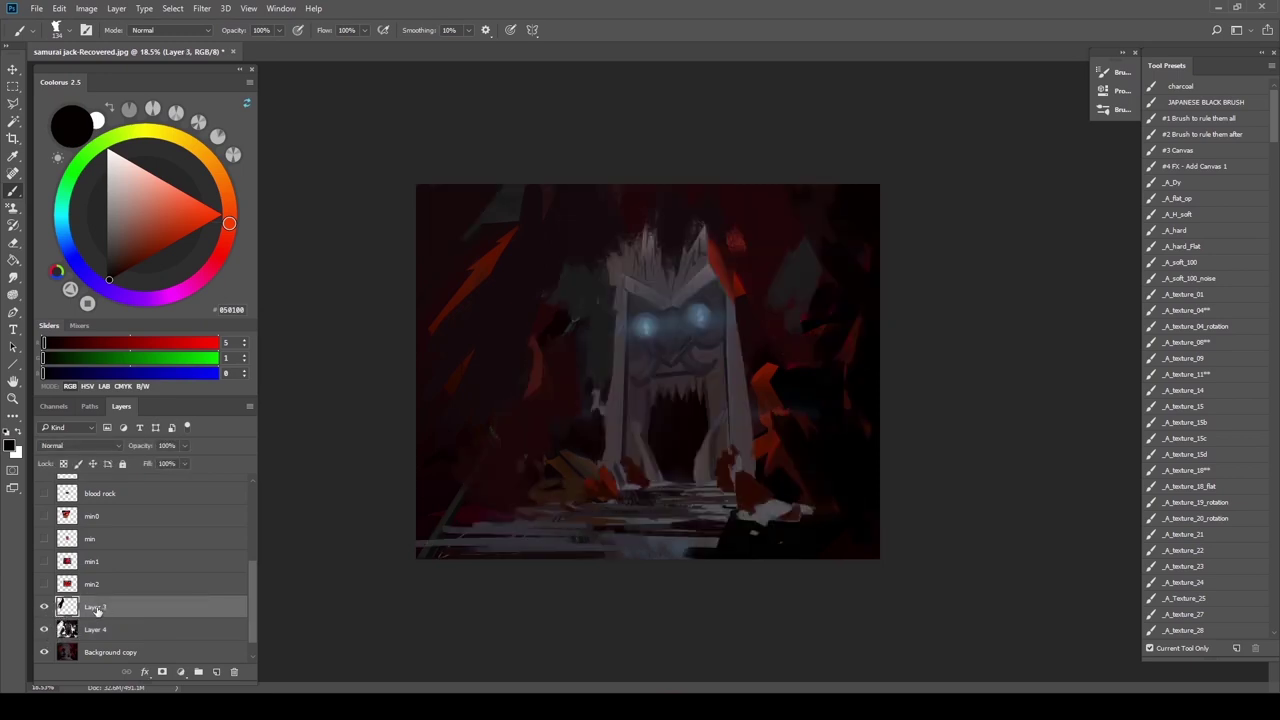
{"action": "key", "text": "ctrl+e"}
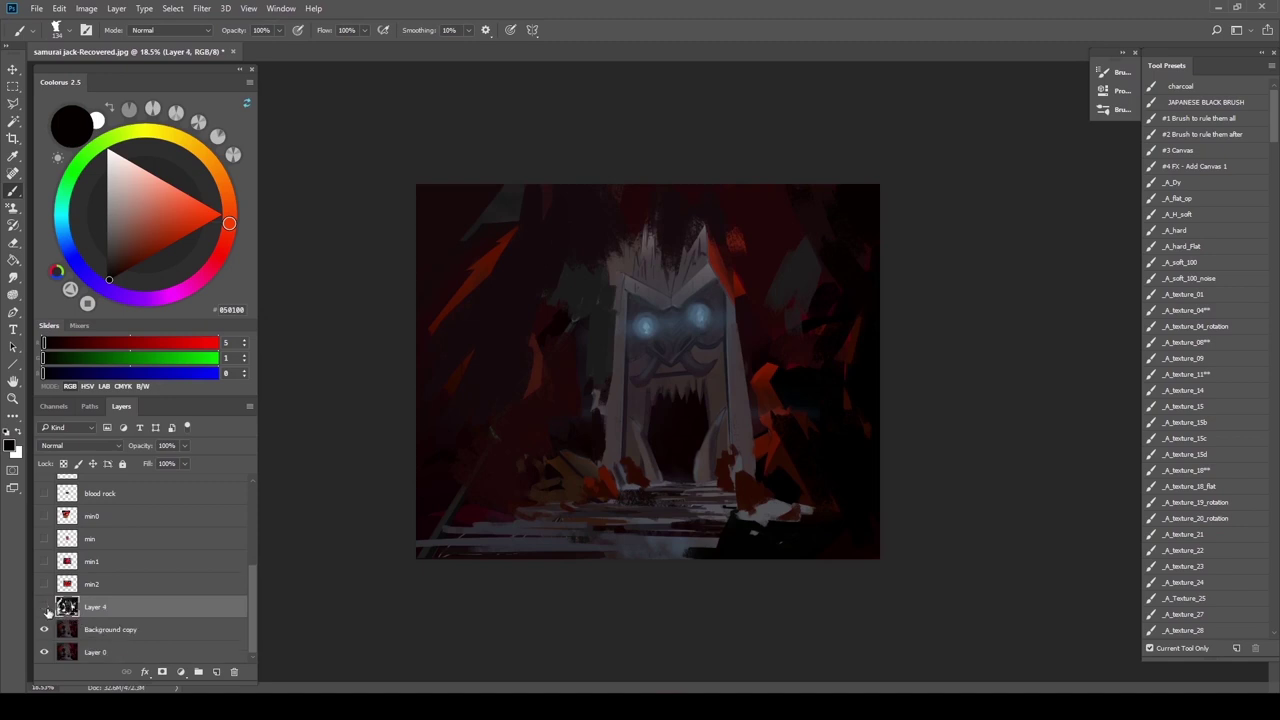
{"action": "left_click", "coordinate": [44, 609]}
{"action": "left_click", "coordinate": [44, 608]}
{"action": "left_click", "coordinate": [44, 608]}
Outline the whole gate with the Polygonal Lasso, darken it with Hue/Saturation at Lightness -13, and deselect
{"action": "key", "text": "l"}
{"action": "mouse_move", "coordinate": [600, 462]}
{"action": "left_mouse_down"}
{"action": "mouse_move", "coordinate": [596, 395]}
{"action": "mouse_move", "coordinate": [619, 243]}
{"action": "mouse_move", "coordinate": [667, 218]}
{"action": "mouse_move", "coordinate": [722, 230]}
{"action": "mouse_move", "coordinate": [763, 491]}
{"action": "mouse_move", "coordinate": [604, 484]}
{"action": "left_mouse_up"}
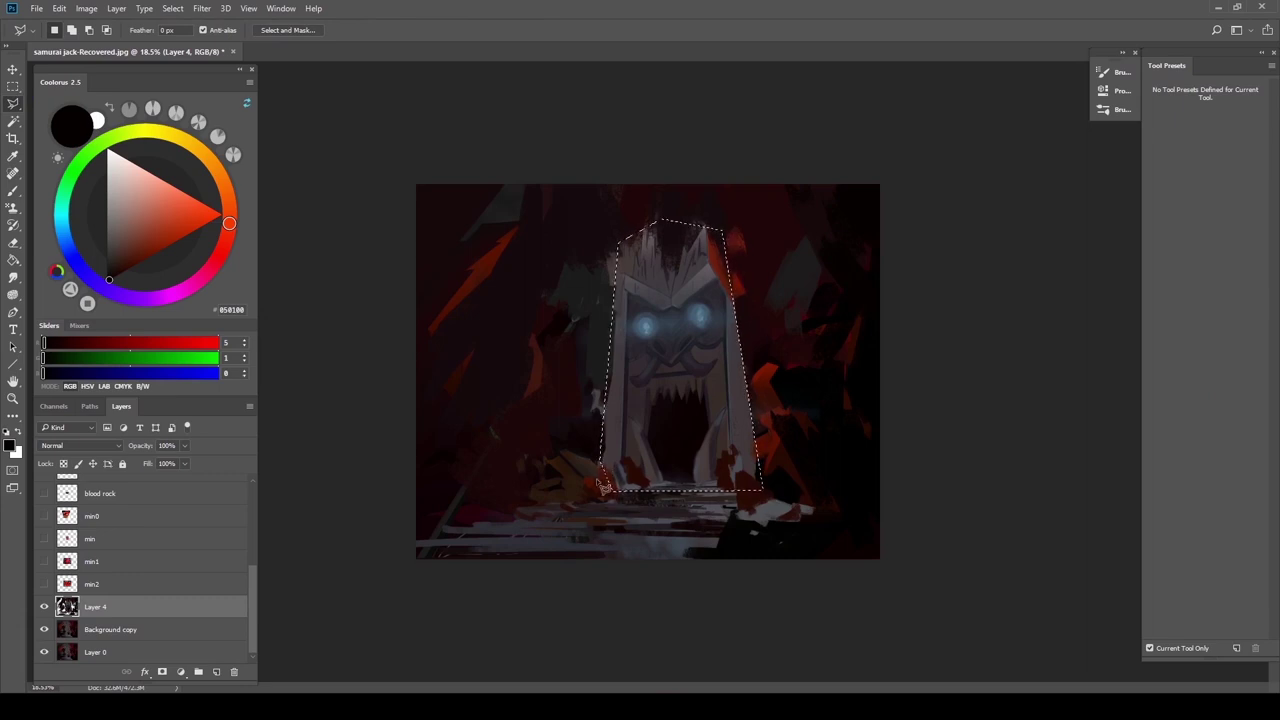
{"action": "key", "text": "ctrl+u"}
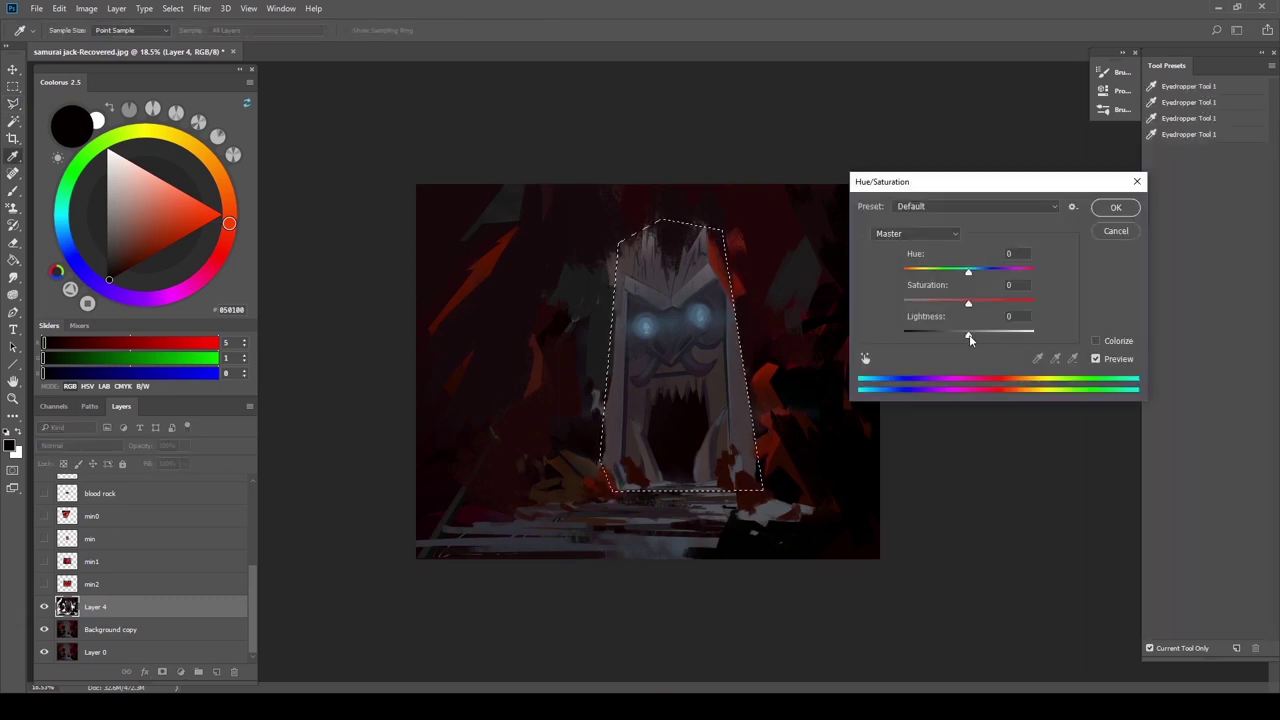
{"action": "left_click_drag", "start_coordinate": [967, 334], "coordinate": [963, 338]}
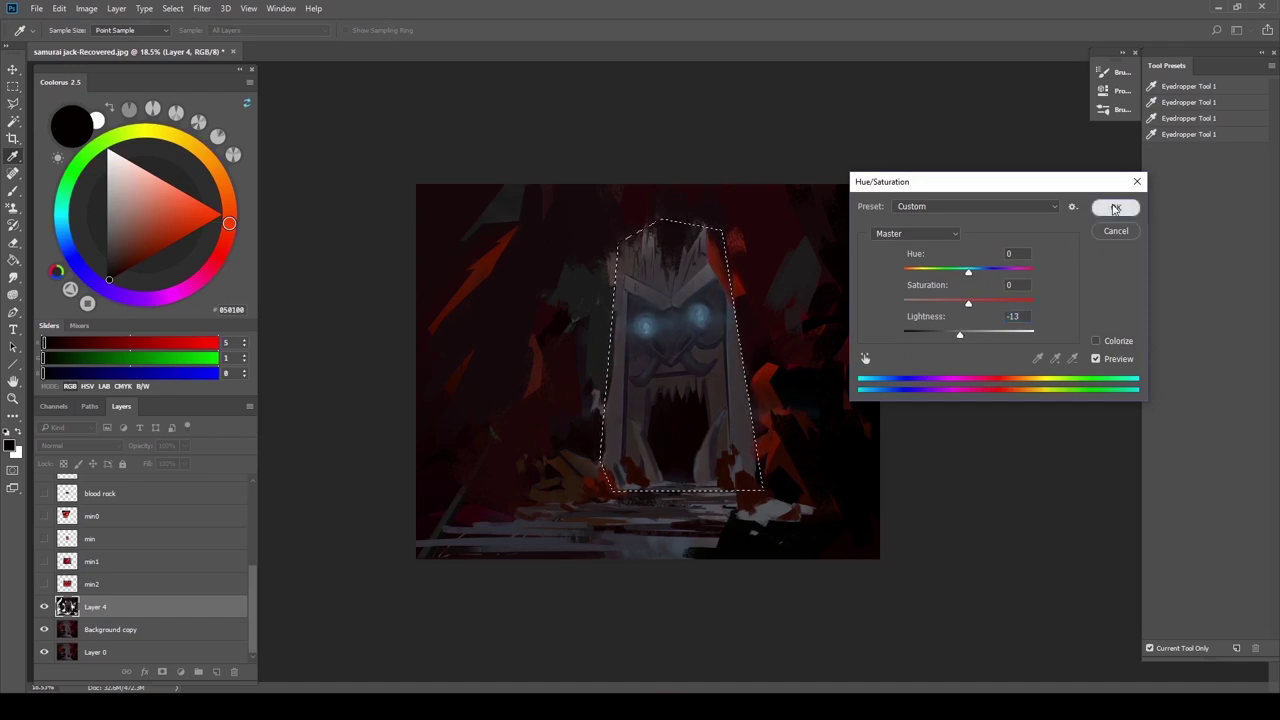
{"action": "left_click", "coordinate": [1116, 207]}
{"action": "key", "text": "ctrl+d"}
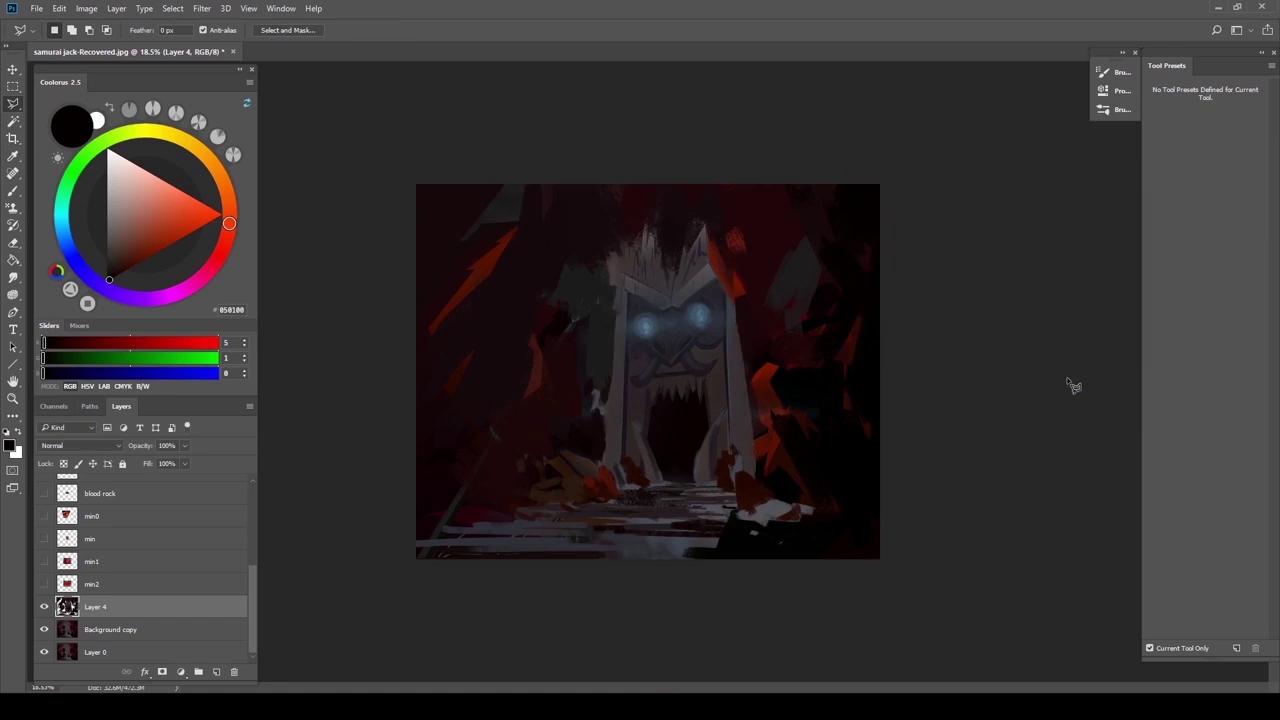
Rework the orange rock right of the gate with small dark red strokes and tone down the grey patch above it
{"action": "left_click", "coordinate": [13, 191]}
{"action": "right_click", "coordinate": [741, 430], "text": "alt"}
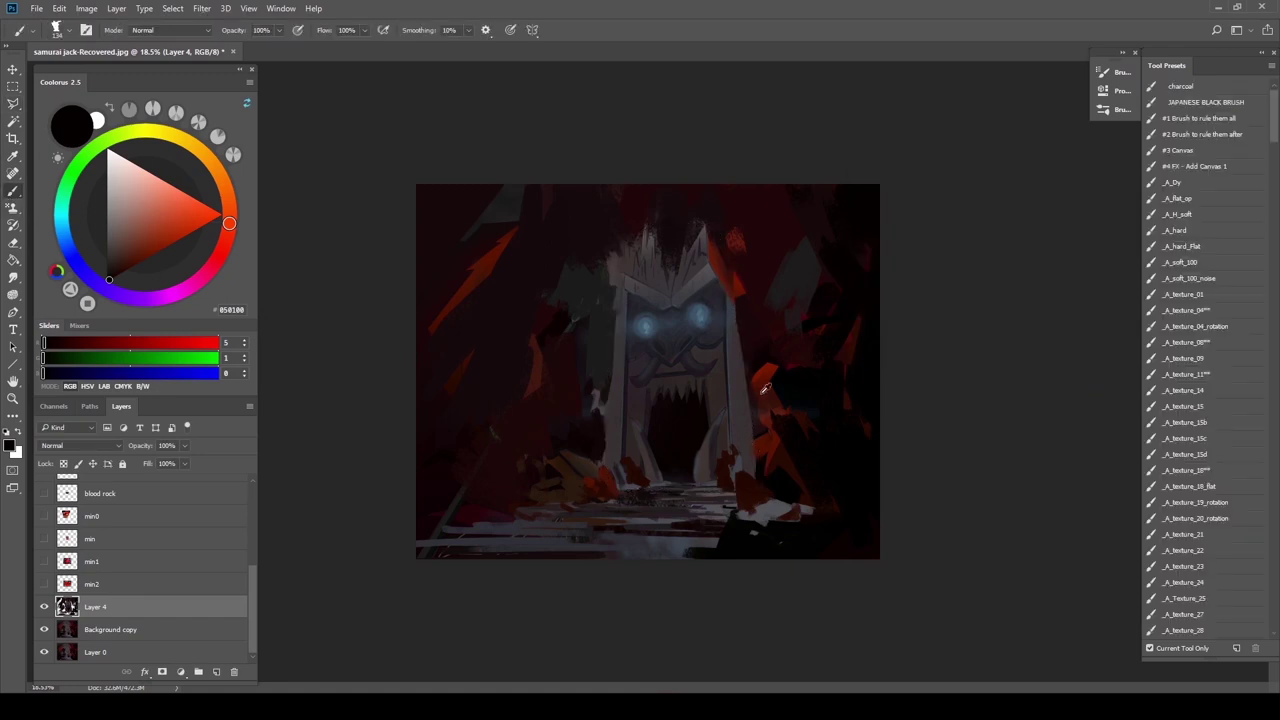
{"action": "left_click", "coordinate": [762, 387], "text": "alt"}
{"action": "right_click", "coordinate": [762, 386], "text": "alt"}
{"action": "left_click_drag", "start_coordinate": [777, 376], "coordinate": [788, 398]}
{"action": "right_click", "coordinate": [789, 393], "text": "alt"}
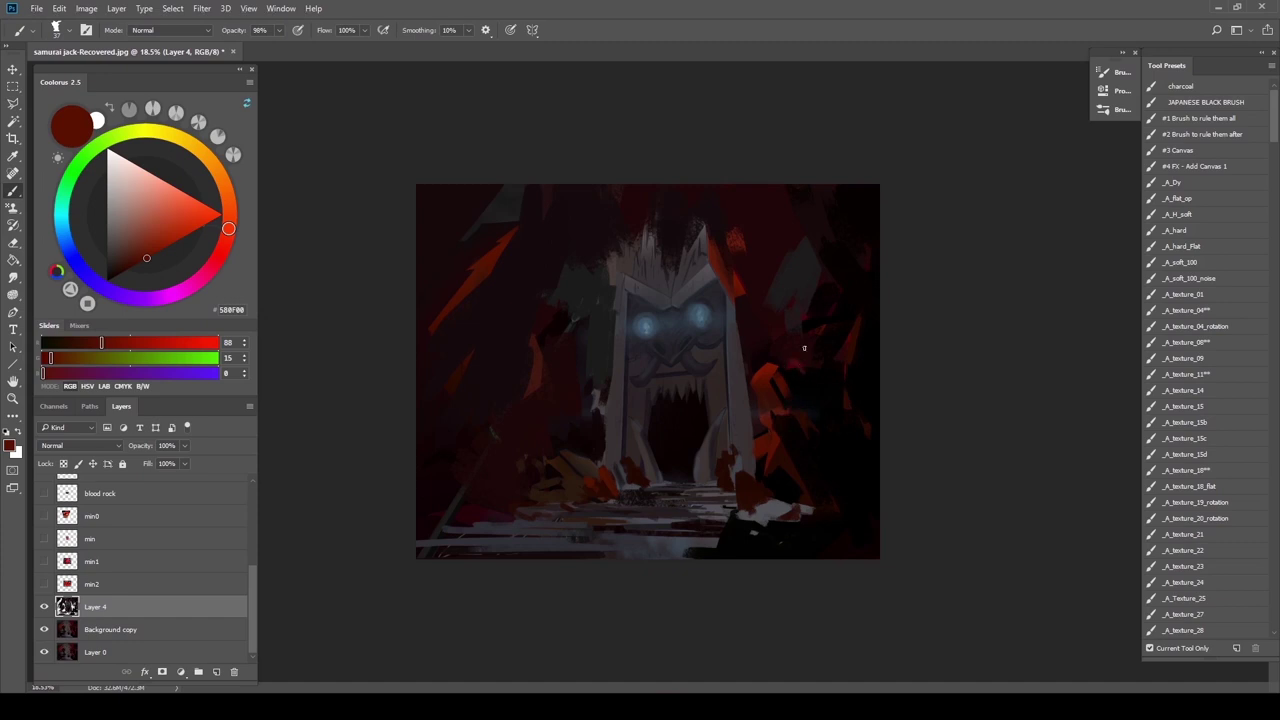
{"action": "left_click", "coordinate": [795, 302], "text": "alt"}
{"action": "left_click_drag", "start_coordinate": [794, 311], "coordinate": [792, 335]}
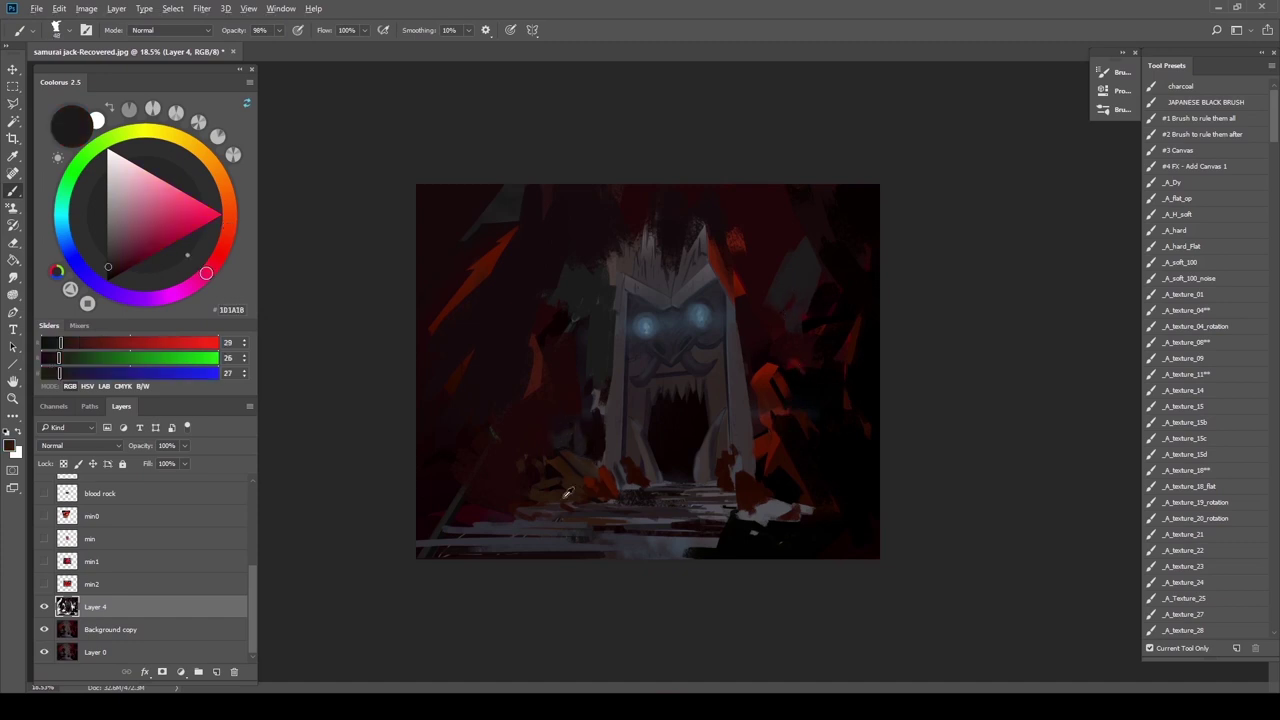
Paint a grey pointed rock at the gate's left base and long grey curved spikes in the right foreground
{"action": "left_click", "coordinate": [565, 488], "text": "alt"}
{"action": "left_click", "coordinate": [651, 461], "text": "alt"}
{"action": "key", "text": "0"}
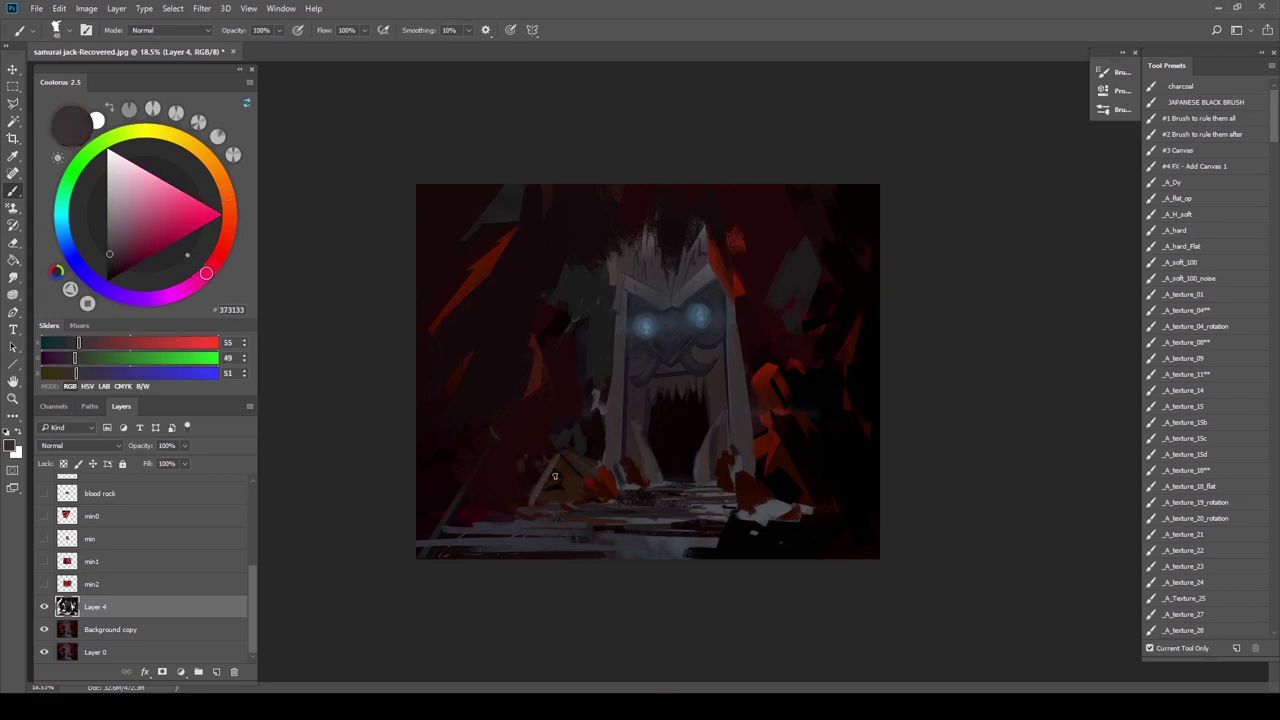
{"action": "left_click_drag", "start_coordinate": [565, 443], "coordinate": [551, 496]}
{"action": "mouse_move", "coordinate": [881, 520]}
{"action": "left_mouse_down"}
{"action": "mouse_move", "coordinate": [794, 413]}
{"action": "mouse_move", "coordinate": [834, 530]}
{"action": "left_mouse_up"}
{"action": "left_click_drag", "start_coordinate": [829, 501], "coordinate": [841, 500]}
{"action": "mouse_move", "coordinate": [820, 430]}
{"action": "left_mouse_down"}
{"action": "mouse_move", "coordinate": [844, 494]}
{"action": "mouse_move", "coordinate": [876, 515]}
{"action": "left_mouse_up"}
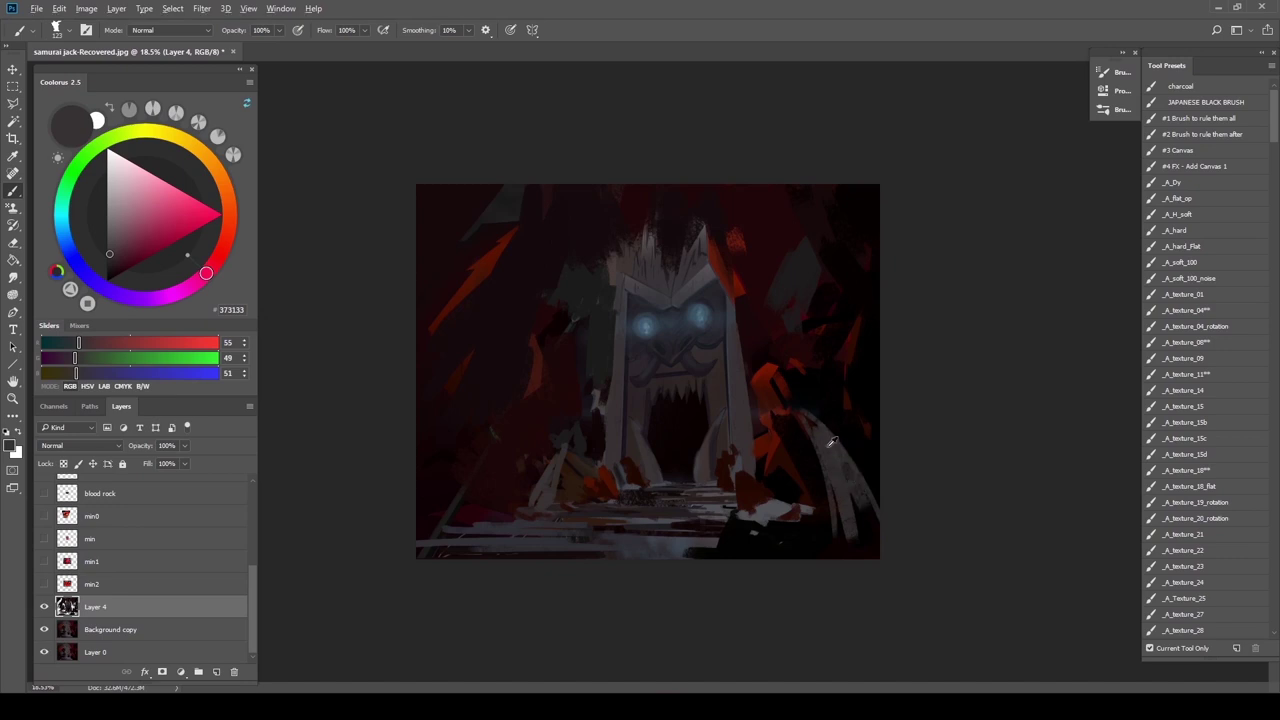
Fill in the right foreground spikes with darker grey 212121 and trim their edges with near-black
{"action": "left_click", "coordinate": [107, 264]}
{"action": "left_click_drag", "start_coordinate": [805, 405], "coordinate": [871, 532]}
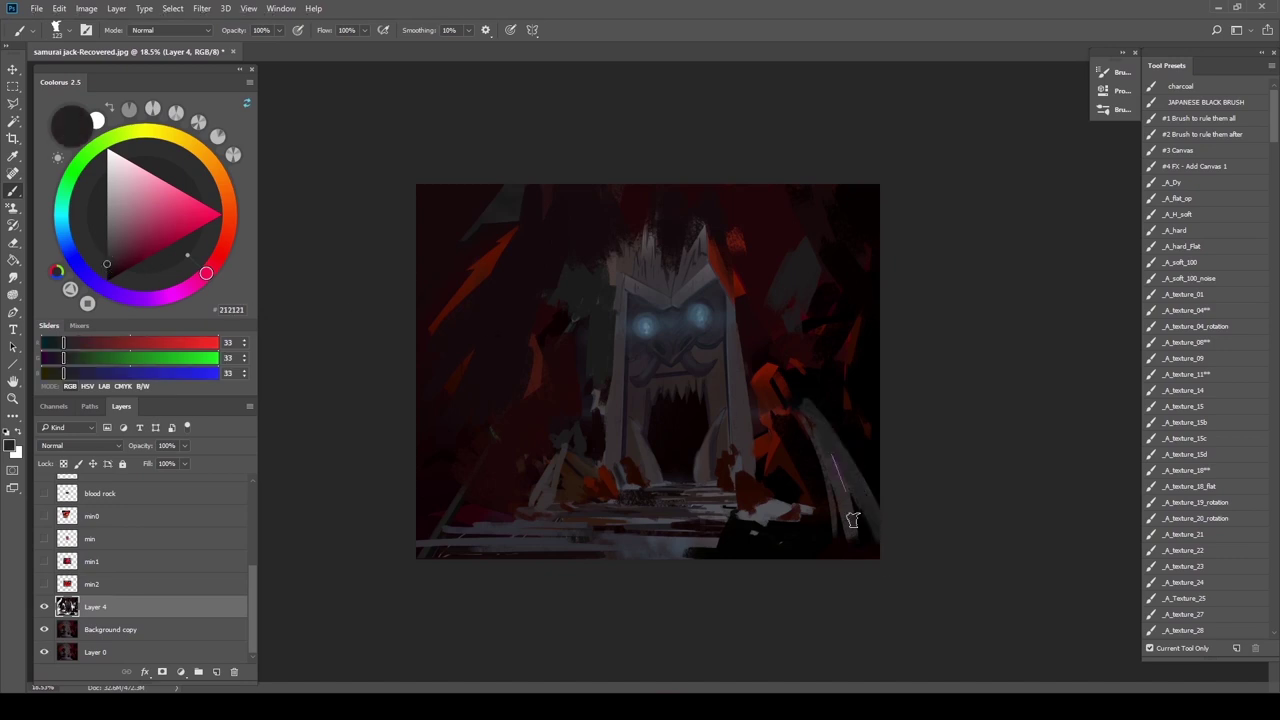
{"action": "left_click_drag", "start_coordinate": [812, 431], "coordinate": [834, 530]}
{"action": "left_click_drag", "start_coordinate": [820, 480], "coordinate": [828, 517]}
{"action": "left_click", "coordinate": [849, 429], "text": "alt"}
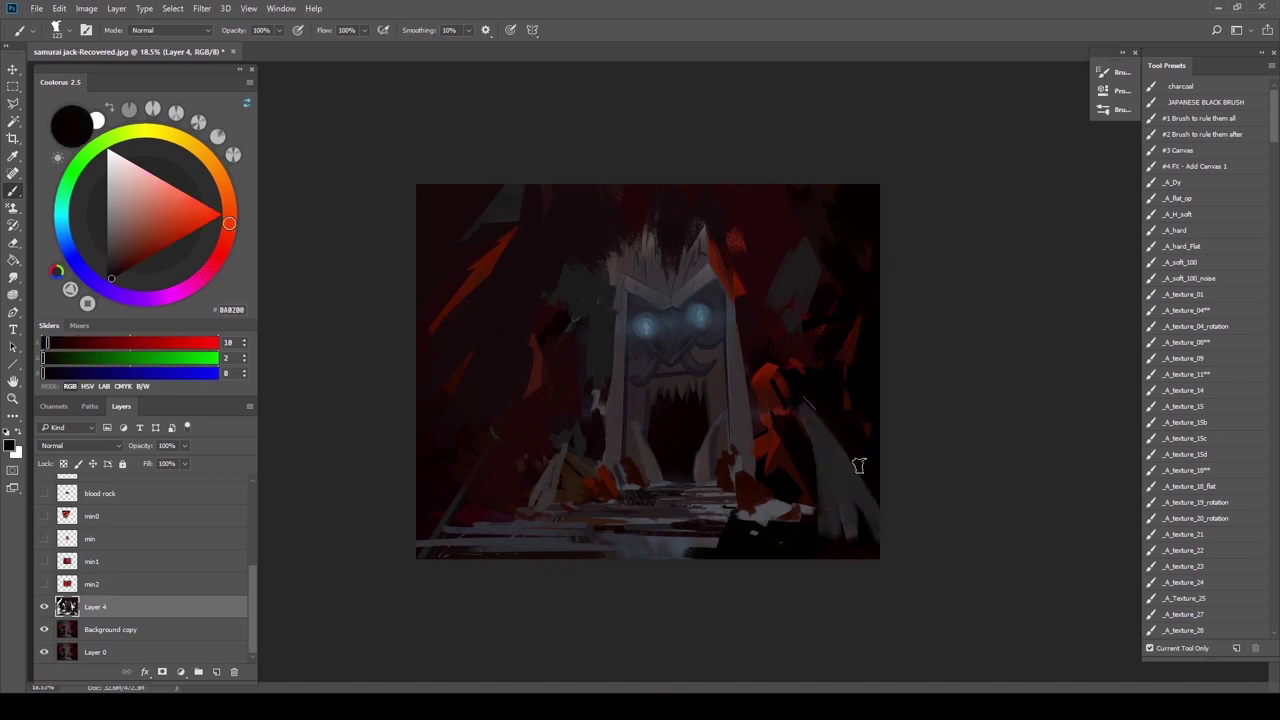
{"action": "left_click", "coordinate": [811, 417], "text": "alt"}
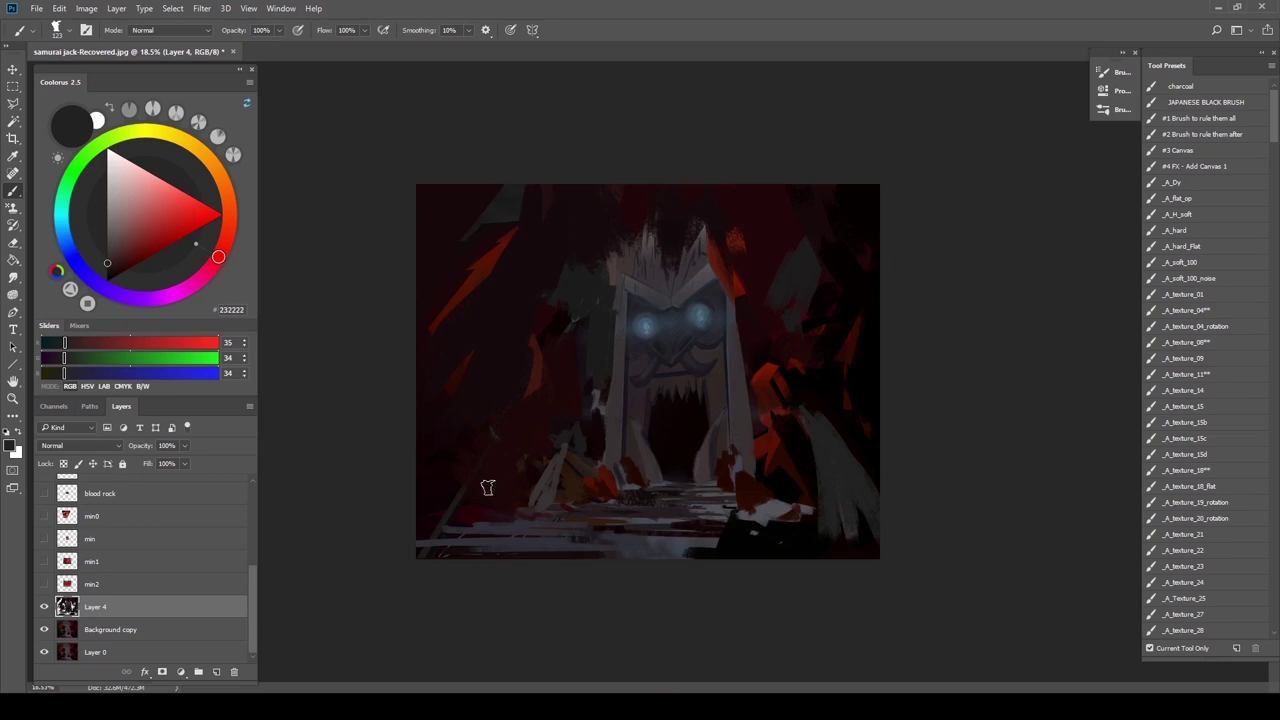
Rework the pointed rock at the gate's left base with sampled greys and dark browns
{"action": "right_click", "coordinate": [552, 472], "text": "alt"}
{"action": "left_click", "coordinate": [548, 484], "text": "alt"}
{"action": "left_click_drag", "start_coordinate": [556, 464], "coordinate": [543, 503]}
{"action": "right_click", "coordinate": [554, 500], "text": "alt"}
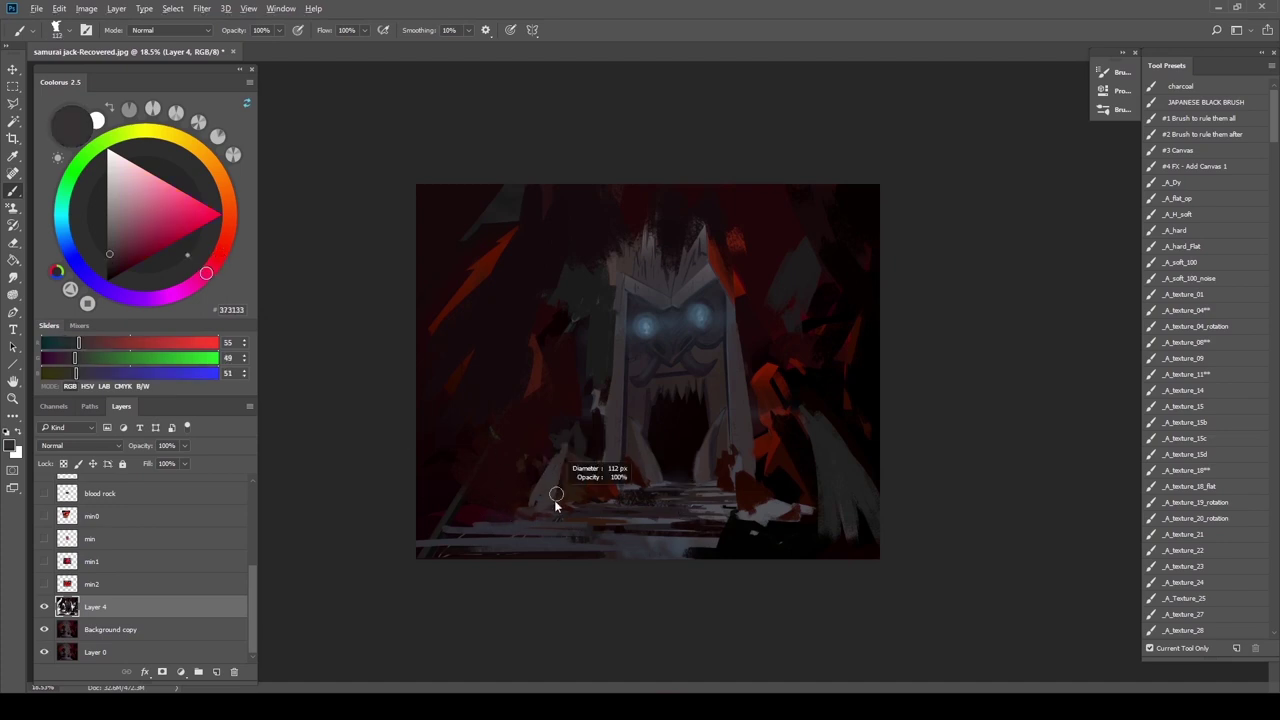
{"action": "left_click", "coordinate": [569, 478], "text": "alt"}
{"action": "left_click", "coordinate": [574, 443], "text": "alt"}
{"action": "left_click_drag", "start_coordinate": [572, 447], "coordinate": [560, 471]}
Break up the orange rocks right of the gate with dark strokes and small red shards
{"action": "right_click", "coordinate": [768, 382], "text": "alt"}
{"action": "mouse_move", "coordinate": [766, 364]}
{"action": "left_mouse_down"}
{"action": "mouse_move", "coordinate": [781, 397]}
{"action": "mouse_move", "coordinate": [748, 456]}
{"action": "left_mouse_up"}
{"action": "left_click", "coordinate": [780, 402], "text": "alt"}
{"action": "left_click", "coordinate": [850, 338], "text": "alt"}
{"action": "mouse_move", "coordinate": [851, 337]}
{"action": "left_mouse_down"}
{"action": "mouse_move", "coordinate": [822, 370]}
{"action": "mouse_move", "coordinate": [862, 360]}
{"action": "mouse_move", "coordinate": [838, 402]}
{"action": "left_mouse_up"}
{"action": "left_click", "coordinate": [779, 368], "text": "alt"}
{"action": "right_click", "coordinate": [779, 368], "text": "alt"}
{"action": "left_click", "coordinate": [778, 372], "text": "alt"}
Lasso the left rock wall and several shards, paint black inside them, deselect, and add dark shapes at the lower left
{"action": "left_click", "coordinate": [13, 104]}
{"action": "left_click", "coordinate": [70, 106]}
{"action": "mouse_move", "coordinate": [524, 240]}
{"action": "left_mouse_down"}
{"action": "mouse_move", "coordinate": [485, 490]}
{"action": "mouse_move", "coordinate": [470, 300]}
{"action": "left_mouse_up"}
{"action": "key", "text": "b"}
{"action": "key", "text": "d"}
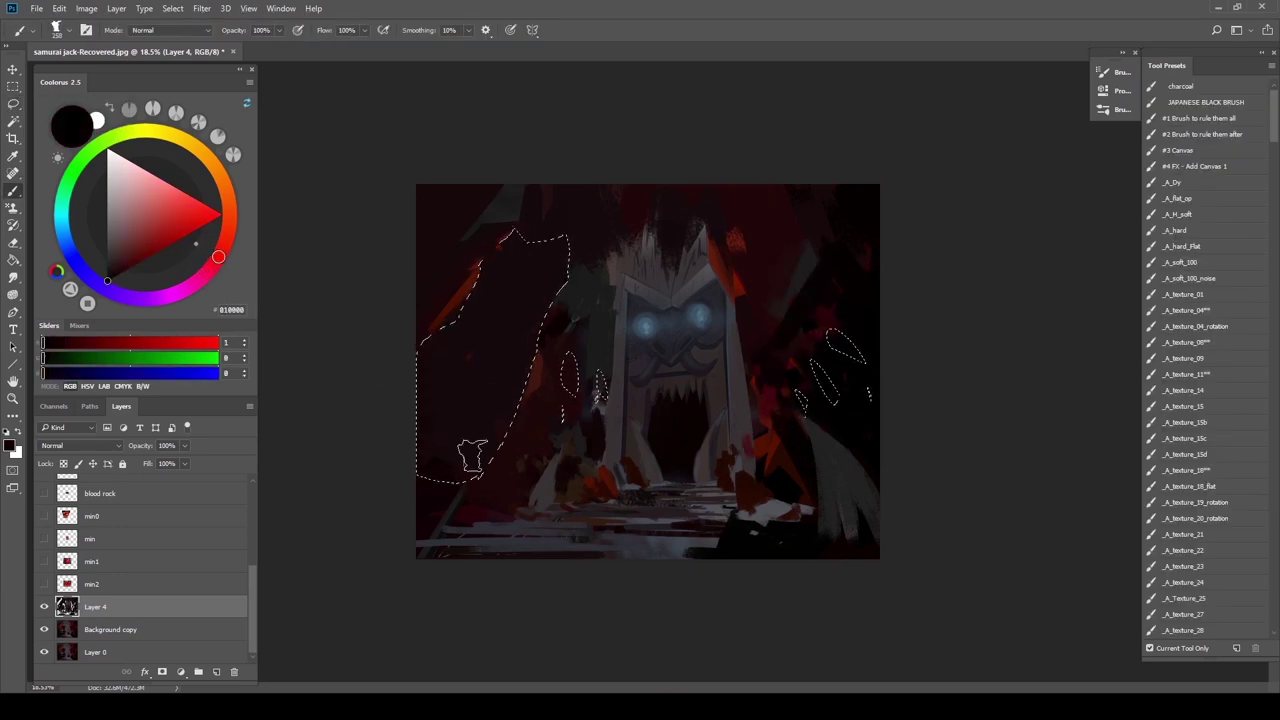
{"action": "left_click_drag", "start_coordinate": [555, 270], "coordinate": [492, 412]}
{"action": "key", "text": "ctrl+d"}
{"action": "left_click", "coordinate": [472, 440], "text": "alt"}
{"action": "left_click_drag", "start_coordinate": [452, 464], "coordinate": [488, 425]}
Paint brownish grey and dark grey tones into the background between the left rock wall and the gate
{"action": "left_click", "coordinate": [590, 320], "text": "alt"}
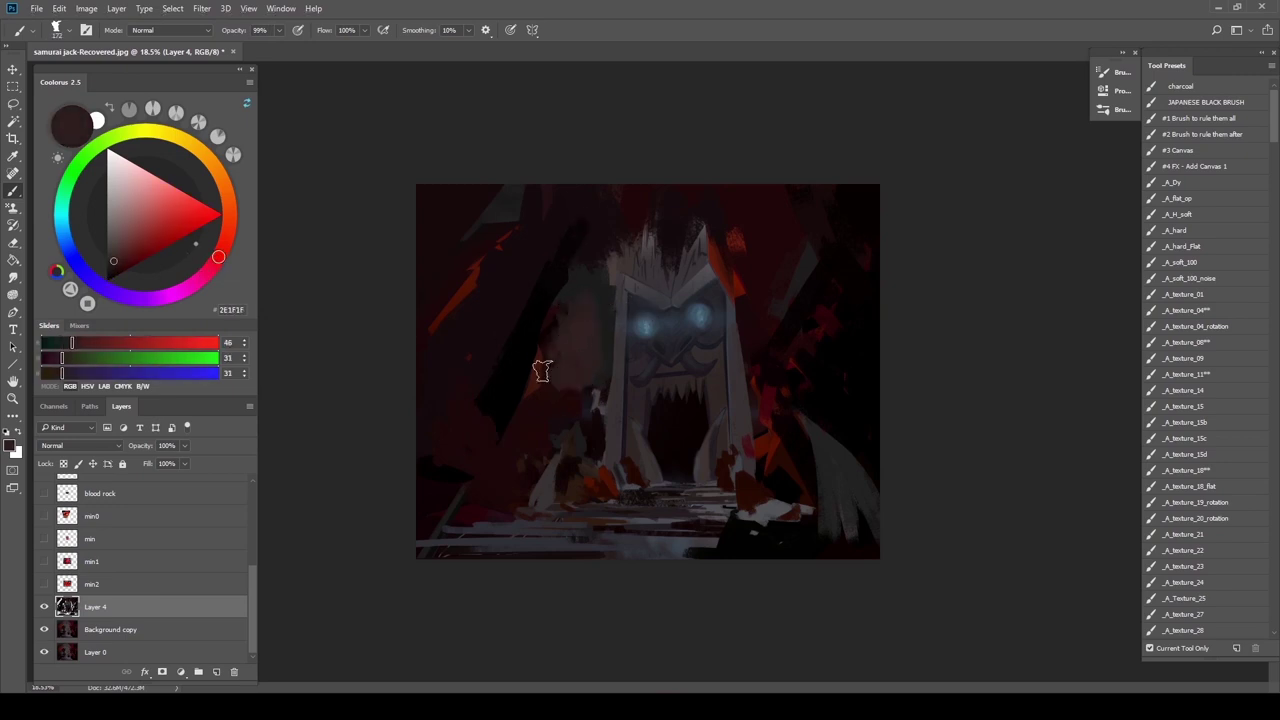
{"action": "right_click", "coordinate": [567, 350], "text": "alt"}
{"action": "left_click", "coordinate": [574, 290], "text": "alt"}
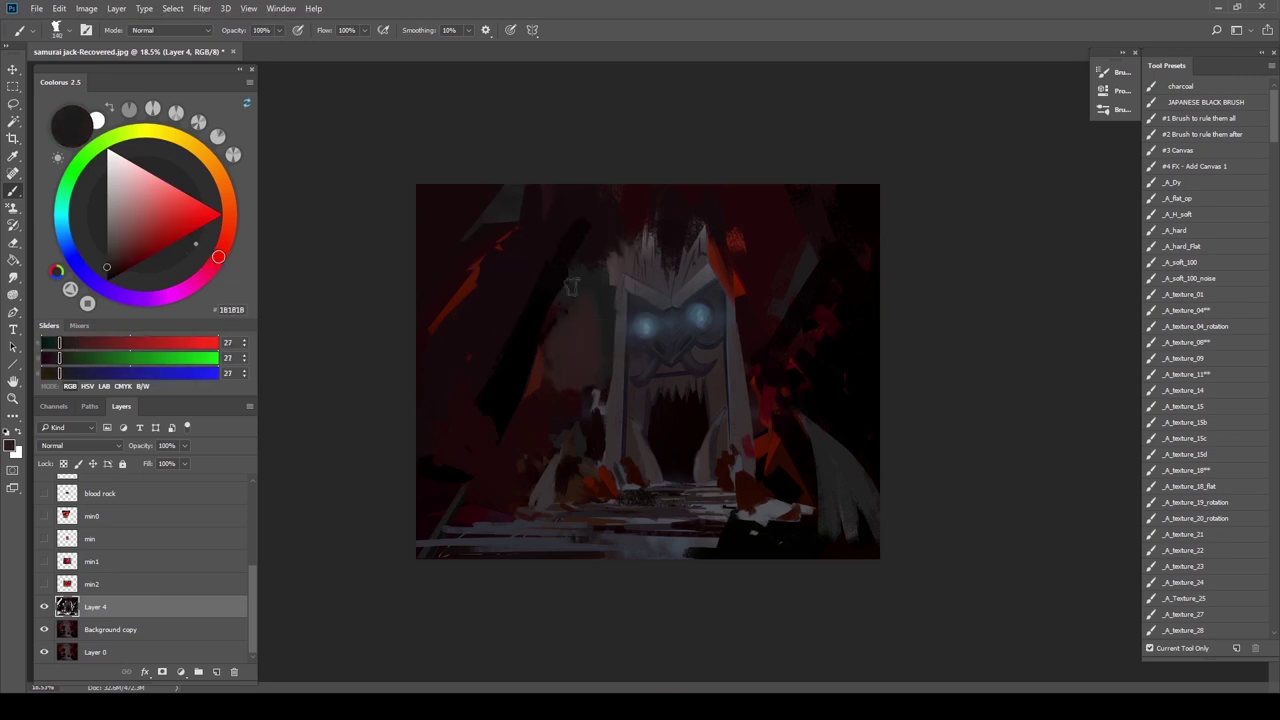
{"action": "mouse_move", "coordinate": [569, 286]}
{"action": "left_mouse_down"}
{"action": "mouse_move", "coordinate": [544, 328]}
{"action": "mouse_move", "coordinate": [545, 363]}
{"action": "left_mouse_up"}
{"action": "left_click", "coordinate": [578, 327], "text": "alt"}
{"action": "left_click_drag", "start_coordinate": [599, 326], "coordinate": [597, 381]}
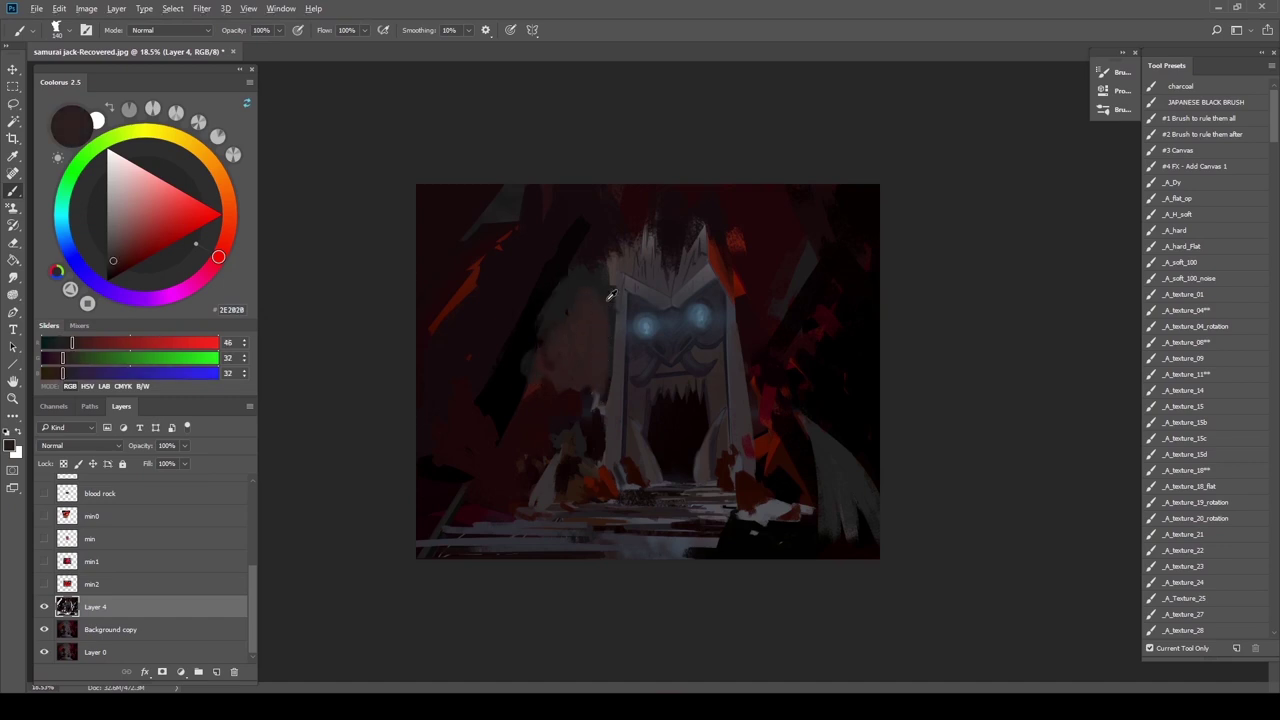
{"action": "left_click", "coordinate": [607, 300], "text": "alt"}
{"action": "left_click_drag", "start_coordinate": [597, 292], "coordinate": [573, 291]}
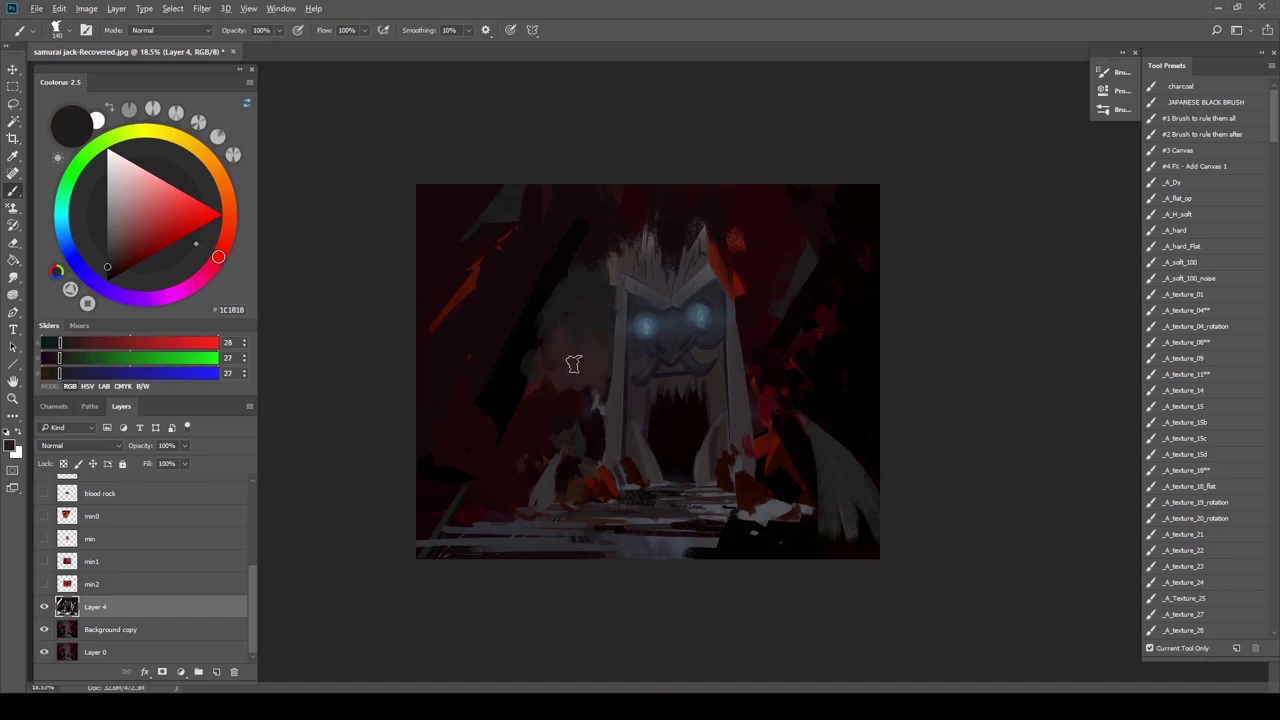
Blend sampled greys and muted purples into the background patch left of the gate with a smaller brush
{"action": "left_click", "coordinate": [574, 361], "text": "alt"}
{"action": "mouse_move", "coordinate": [575, 356]}
{"action": "left_mouse_down"}
{"action": "mouse_move", "coordinate": [575, 307]}
{"action": "mouse_move", "coordinate": [583, 359]}
{"action": "left_mouse_up"}
{"action": "left_click", "coordinate": [584, 306], "text": "alt"}
{"action": "left_click", "coordinate": [577, 287], "text": "alt"}
{"action": "left_click_drag", "start_coordinate": [580, 302], "coordinate": [583, 350]}
{"action": "left_click", "coordinate": [584, 382], "text": "alt"}
{"action": "right_click", "coordinate": [579, 338], "text": "alt"}
{"action": "left_click", "coordinate": [586, 372], "text": "alt"}
{"action": "key", "text": "0"}
{"action": "right_click", "coordinate": [584, 356], "text": "alt"}
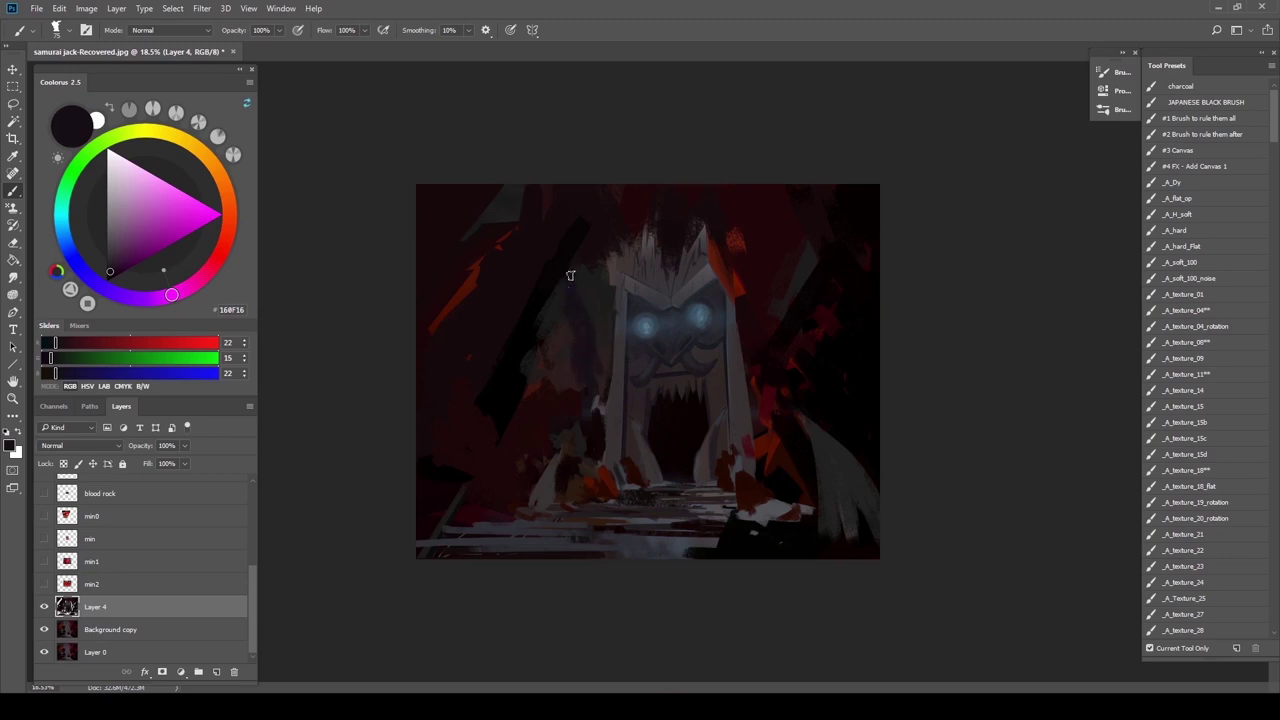
Paint a near-black vertical crevice along the outside of the gate's left pillar
{"action": "left_click", "coordinate": [599, 272], "text": "alt"}
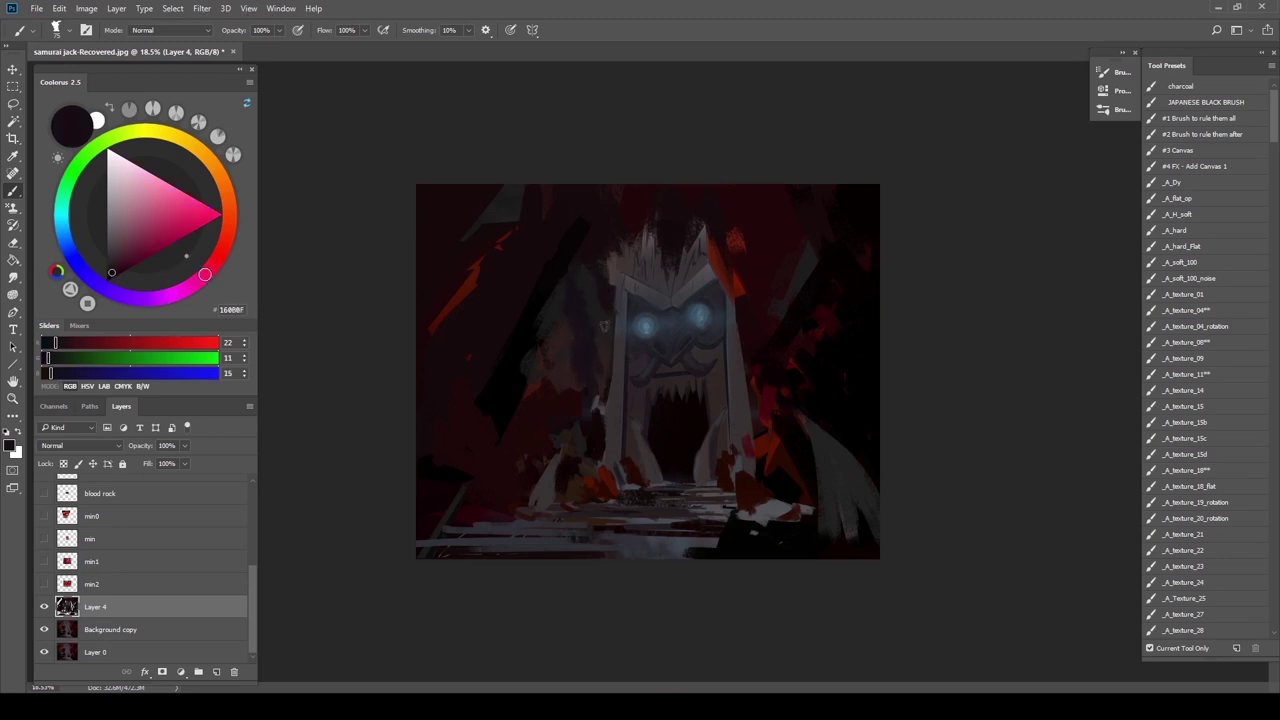
{"action": "left_click", "coordinate": [582, 252], "text": "alt"}
{"action": "left_click_drag", "start_coordinate": [584, 262], "coordinate": [604, 406]}
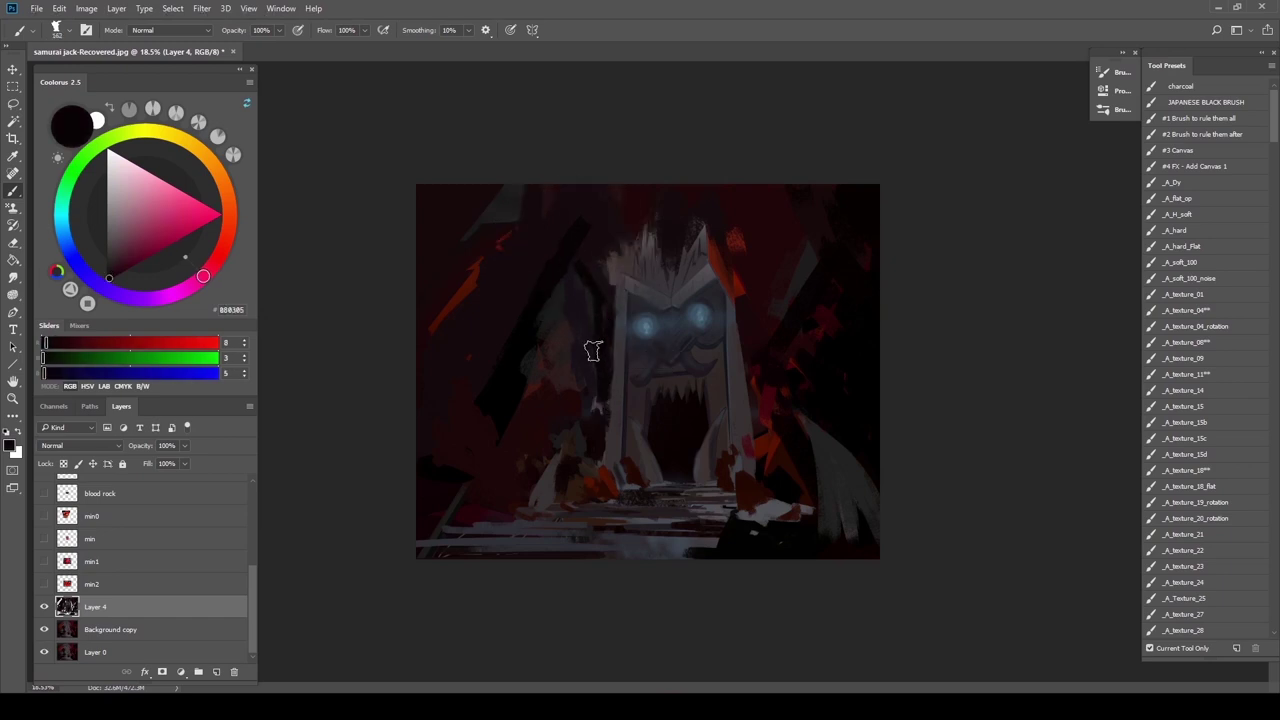
Repaint the outer edges of both gate pillars with dark purplish grey
{"action": "left_click", "coordinate": [634, 288], "text": "alt"}
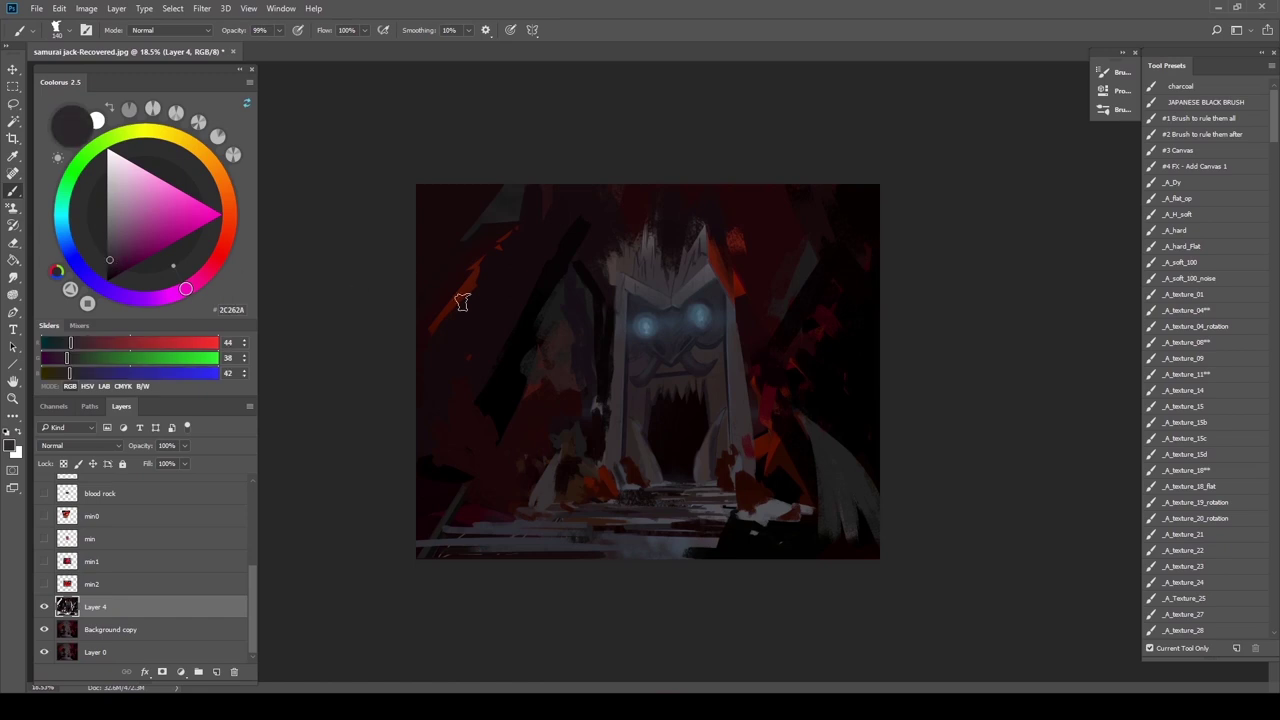
{"action": "key", "text": "0"}
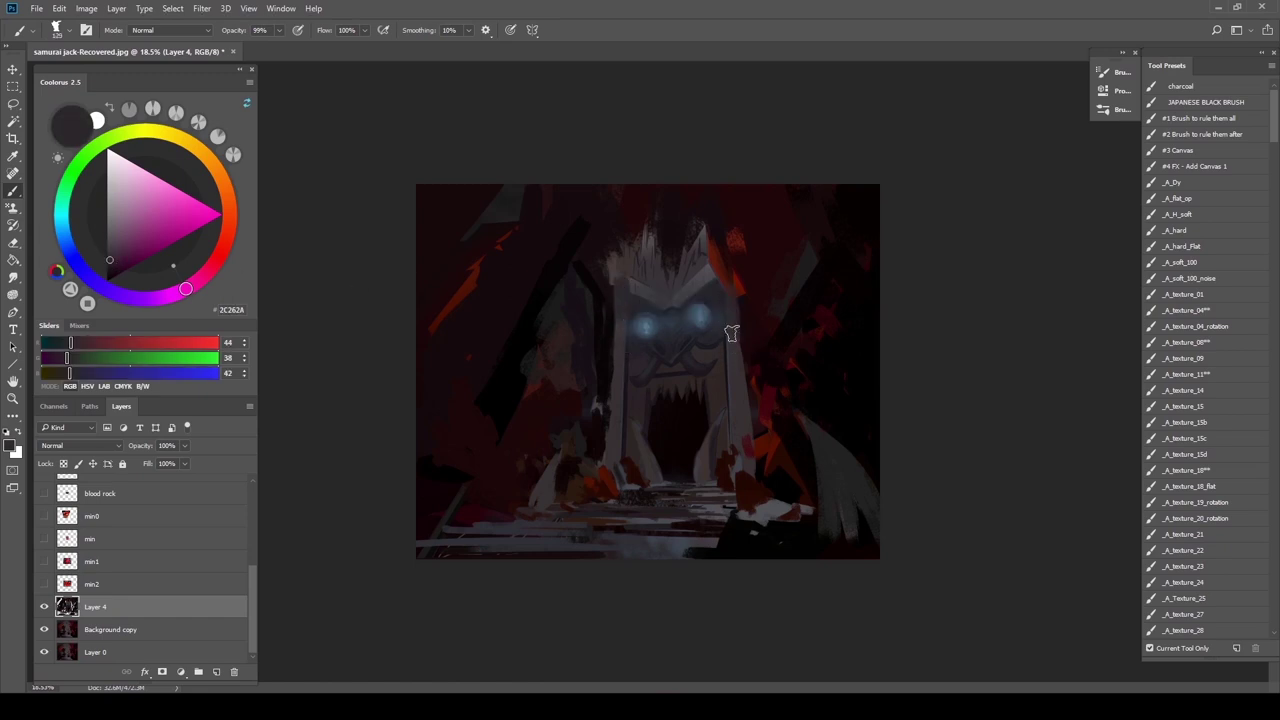
{"action": "left_click_drag", "start_coordinate": [732, 304], "coordinate": [737, 392]}
{"action": "left_click", "coordinate": [757, 341], "text": "alt"}
{"action": "left_click", "coordinate": [738, 368], "text": "alt"}
{"action": "left_click_drag", "start_coordinate": [737, 297], "coordinate": [756, 406]}
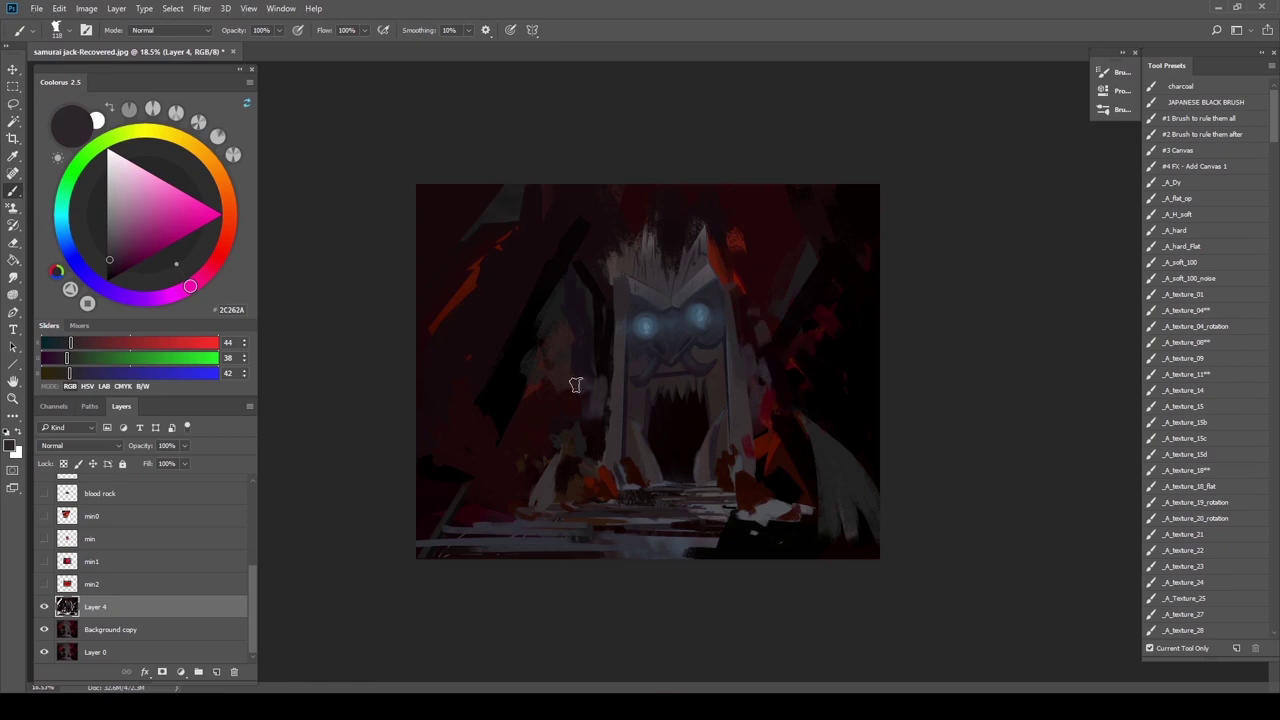
{"action": "left_click", "coordinate": [616, 377], "text": "alt"}
{"action": "left_click_drag", "start_coordinate": [617, 379], "coordinate": [608, 401]}
Darken the tips of the gate's spiky crown and cut thin black strokes across the pale ground before the threshold
{"action": "mouse_move", "coordinate": [657, 218]}
{"action": "left_mouse_down"}
{"action": "mouse_move", "coordinate": [651, 271]}
{"action": "mouse_move", "coordinate": [680, 222]}
{"action": "left_mouse_up"}
{"action": "left_click", "coordinate": [690, 262], "text": "alt"}
{"action": "left_click", "coordinate": [700, 246], "text": "alt"}
{"action": "left_click", "coordinate": [738, 524], "text": "alt"}
{"action": "left_click_drag", "start_coordinate": [664, 506], "coordinate": [732, 509]}
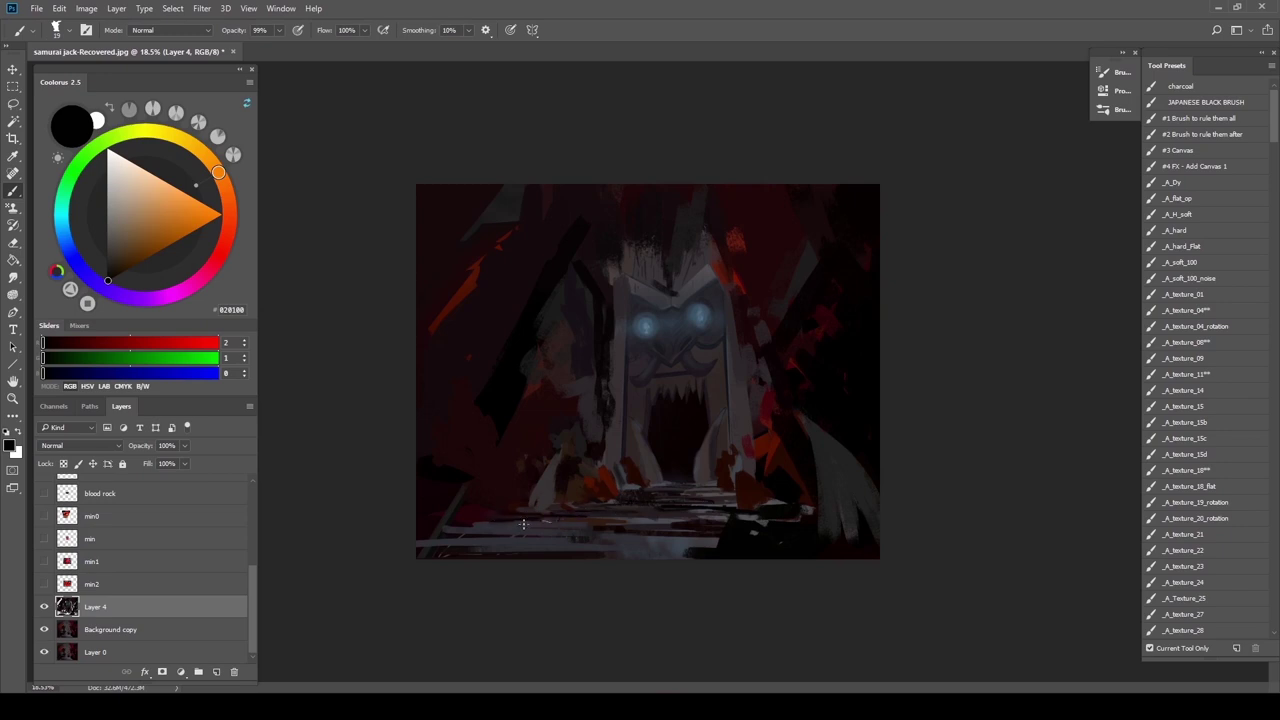
Cover the grey spikes in the right foreground with black and dark red strokes
{"action": "left_click", "coordinate": [555, 312], "text": "alt"}
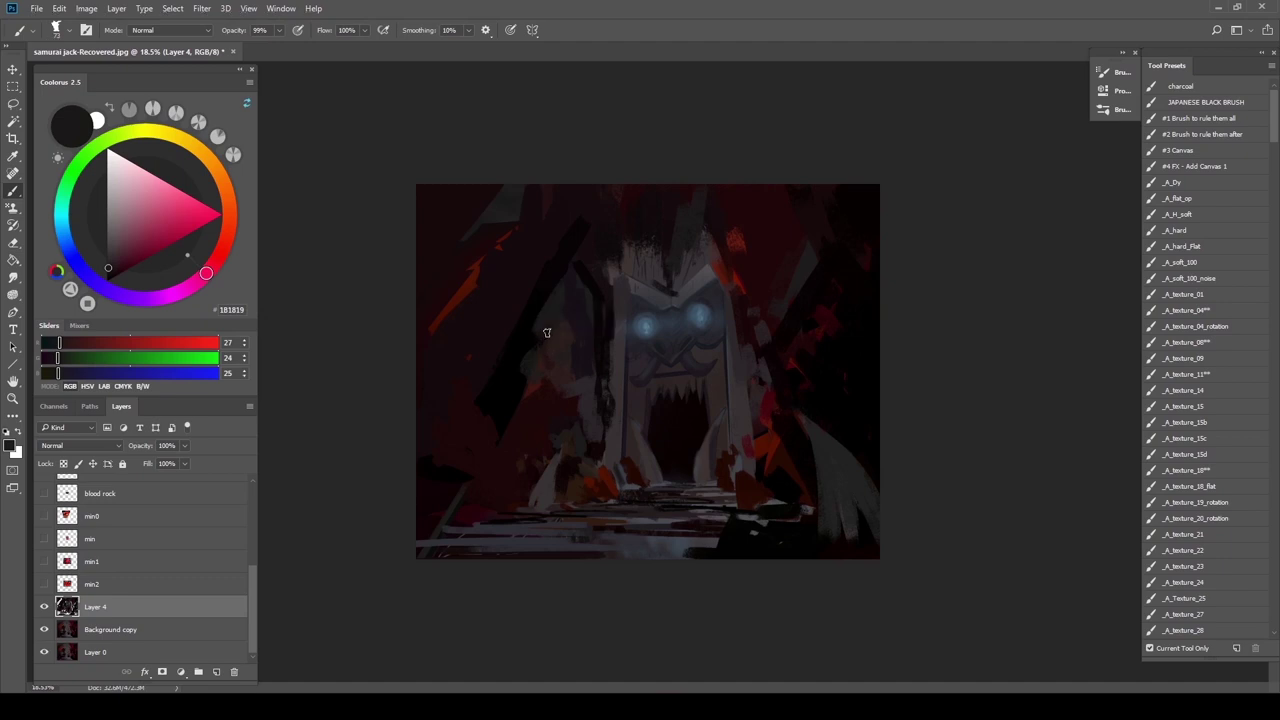
{"action": "left_click", "coordinate": [831, 407], "text": "alt"}
{"action": "mouse_move", "coordinate": [802, 423]}
{"action": "left_mouse_down"}
{"action": "mouse_move", "coordinate": [823, 486]}
{"action": "mouse_move", "coordinate": [848, 480]}
{"action": "left_mouse_up"}
{"action": "left_click", "coordinate": [764, 485], "text": "alt"}
{"action": "left_click_drag", "start_coordinate": [850, 472], "coordinate": [811, 524]}
{"action": "left_click", "coordinate": [835, 445], "text": "alt"}
Touch up the gate's mouth opening and fangs with sampled dark tones and a small brush
{"action": "left_click", "coordinate": [699, 457], "text": "alt"}
{"action": "left_click", "coordinate": [657, 391], "text": "alt"}
{"action": "left_click", "coordinate": [651, 384], "text": "alt"}
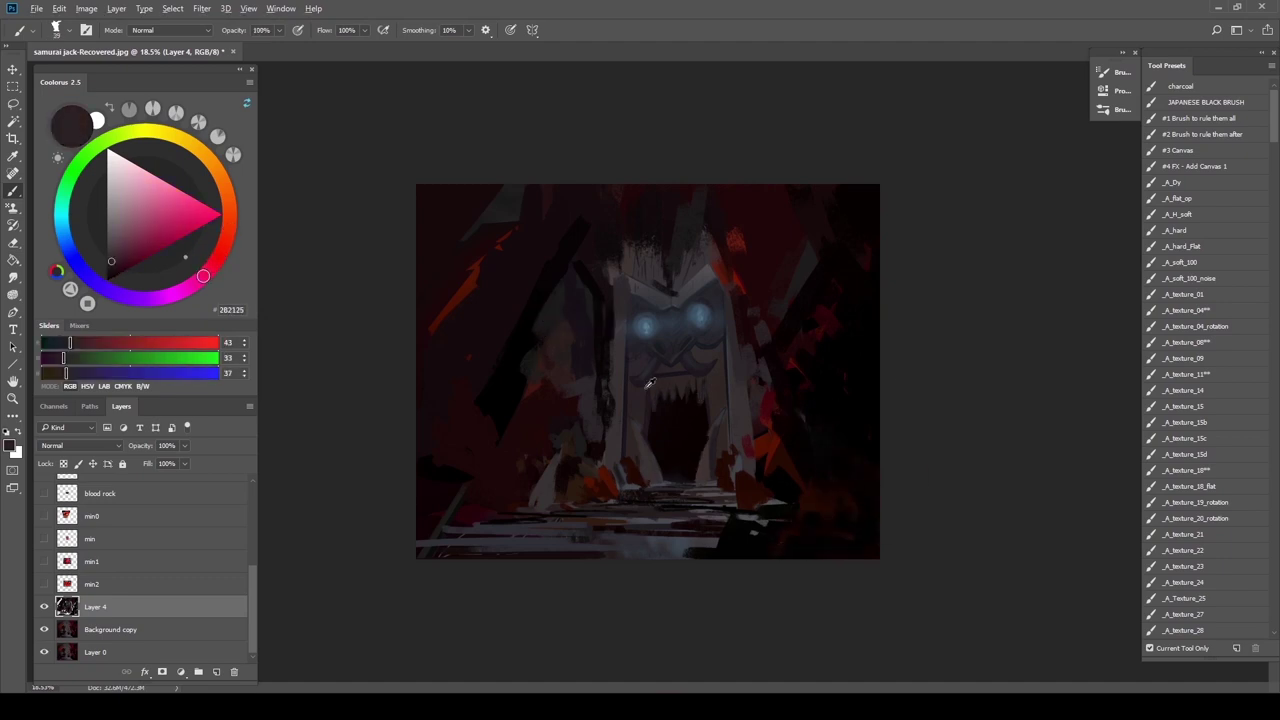
Lasso the background area left of the gate, airbrush a purplish grey glow inside it with _A_soft_100, and deselect
{"action": "key", "text": "l"}
{"action": "left_click_drag", "start_coordinate": [525, 397], "coordinate": [528, 402]}
{"action": "left_click", "coordinate": [12, 191]}
{"action": "left_click", "coordinate": [1180, 262]}
{"action": "left_click", "coordinate": [622, 380], "text": "alt"}
{"action": "mouse_move", "coordinate": [590, 345]}
{"action": "left_mouse_down"}
{"action": "mouse_move", "coordinate": [583, 394]}
{"action": "mouse_move", "coordinate": [565, 320]}
{"action": "left_mouse_up"}
{"action": "key", "text": "ctrl+d"}
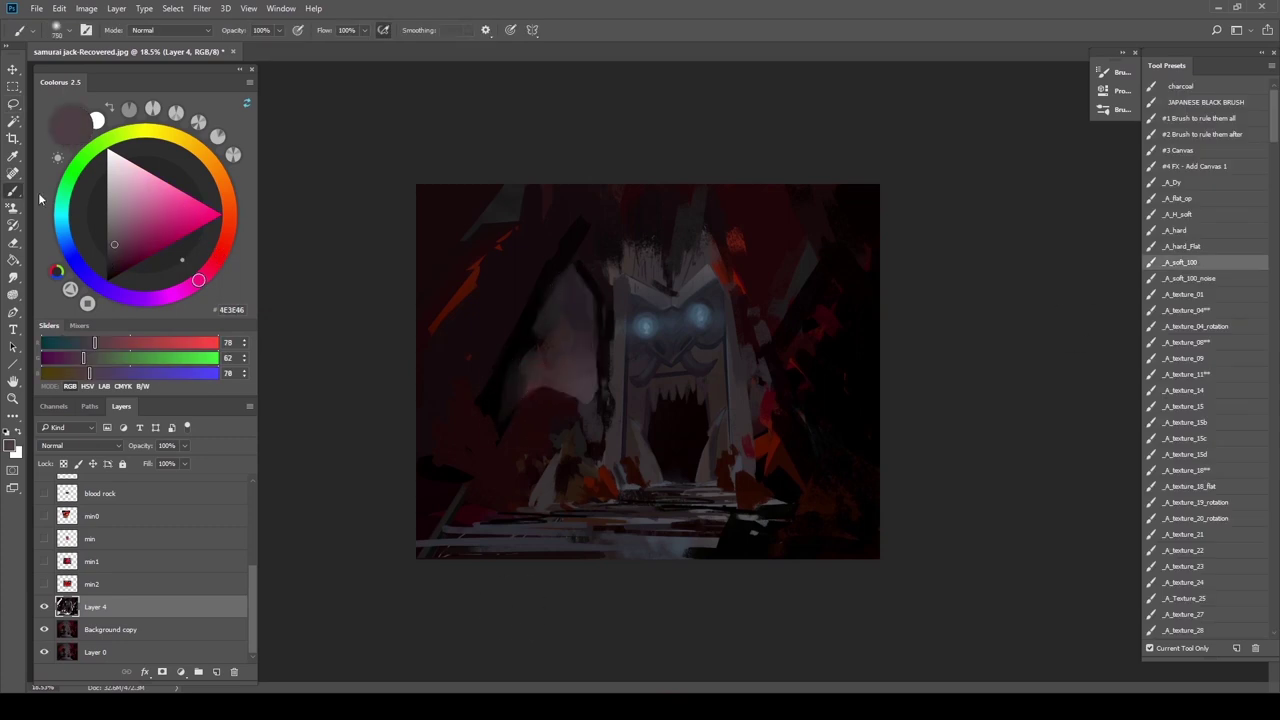
Switch to the _A_texture_09 brush and paint broad dark strokes over the left rock wall beside the glow
{"action": "left_click", "coordinate": [1185, 360]}
{"action": "left_click", "coordinate": [508, 385], "text": "alt"}
{"action": "left_click_drag", "start_coordinate": [498, 200], "coordinate": [445, 335]}
{"action": "left_click", "coordinate": [545, 320], "text": "alt"}
{"action": "mouse_move", "coordinate": [545, 285]}
{"action": "left_mouse_down"}
{"action": "mouse_move", "coordinate": [493, 297]}
{"action": "mouse_move", "coordinate": [511, 354]}
{"action": "left_mouse_up"}
{"action": "left_click", "coordinate": [500, 270], "text": "alt"}
{"action": "mouse_move", "coordinate": [560, 205]}
{"action": "left_mouse_down"}
{"action": "mouse_move", "coordinate": [498, 370]}
{"action": "mouse_move", "coordinate": [586, 388]}
{"action": "left_mouse_up"}
Blend sampled purplish and reddish greys into the misty background between the left rocks and the gate
{"action": "left_click", "coordinate": [550, 375], "text": "alt"}
{"action": "left_click", "coordinate": [574, 374], "text": "alt"}
{"action": "left_click", "coordinate": [570, 350], "text": "alt"}
{"action": "mouse_move", "coordinate": [560, 324]}
{"action": "left_mouse_down"}
{"action": "mouse_move", "coordinate": [570, 369]}
{"action": "mouse_move", "coordinate": [519, 361]}
{"action": "mouse_move", "coordinate": [529, 376]}
{"action": "mouse_move", "coordinate": [541, 326]}
{"action": "left_mouse_up"}
{"action": "left_click", "coordinate": [529, 372], "text": "alt"}
{"action": "left_click", "coordinate": [545, 345], "text": "alt"}
Refine the outer contours of the gate's left and right pillars with sampled tones
{"action": "left_click", "coordinate": [604, 385], "text": "alt"}
{"action": "mouse_move", "coordinate": [606, 372]}
{"action": "left_mouse_down"}
{"action": "mouse_move", "coordinate": [611, 417]}
{"action": "mouse_move", "coordinate": [626, 386]}
{"action": "left_mouse_up"}
{"action": "left_click", "coordinate": [609, 400], "text": "alt"}
{"action": "mouse_move", "coordinate": [751, 364]}
{"action": "left_mouse_down"}
{"action": "mouse_move", "coordinate": [754, 430]}
{"action": "mouse_move", "coordinate": [734, 300]}
{"action": "left_mouse_up"}
{"action": "left_click", "coordinate": [748, 400], "text": "alt"}
Flip the canvas and refine the brow and upper edge of the gate's pillar with sampled greyish tones
{"action": "key", "text": "F2"}
{"action": "left_click", "coordinate": [663, 280], "text": "alt"}
{"action": "left_click_drag", "start_coordinate": [663, 345], "coordinate": [660, 375]}
{"action": "left_click", "coordinate": [590, 275], "text": "alt"}
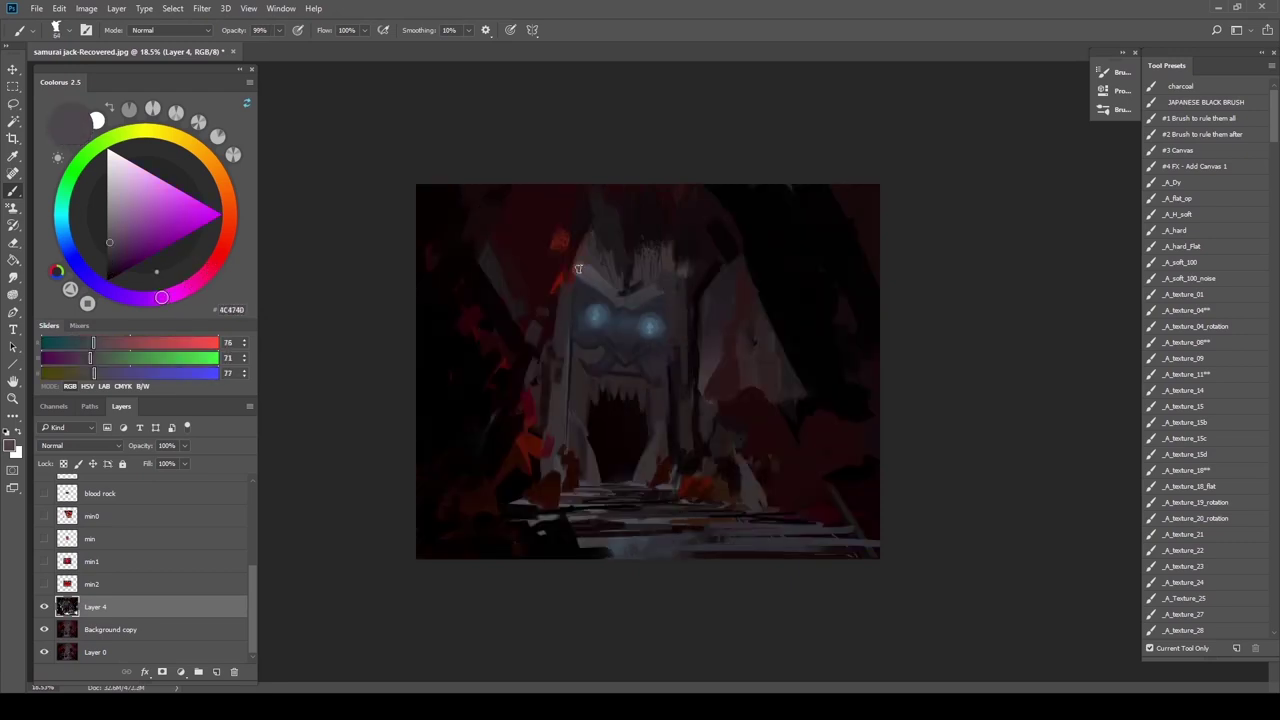
{"action": "left_click_drag", "start_coordinate": [586, 270], "coordinate": [575, 300]}
{"action": "left_click", "coordinate": [578, 268], "text": "alt"}
{"action": "left_click", "coordinate": [582, 275], "text": "alt"}
{"action": "left_click", "coordinate": [655, 286], "text": "alt"}
{"action": "left_click", "coordinate": [655, 286], "text": "alt"}
Hide Layer 4 and outline the spear carrying the green skull with the Polygonal Lasso tool
{"action": "scroll", "coordinate": [640, 300], "scroll_direction": "down", "scroll_amount": 1}
{"action": "left_click", "coordinate": [43, 607]}
{"action": "left_click", "coordinate": [13, 104]}
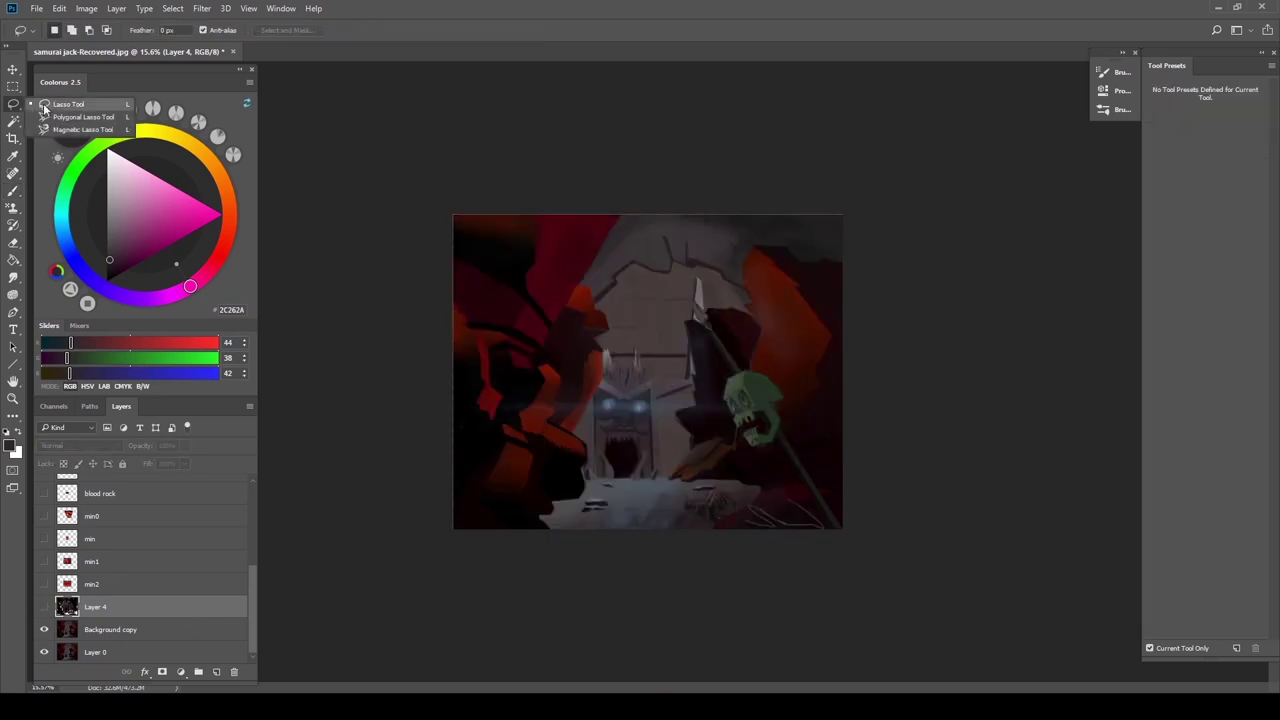
{"action": "left_click", "coordinate": [50, 105]}
{"action": "right_click", "coordinate": [20, 112]}
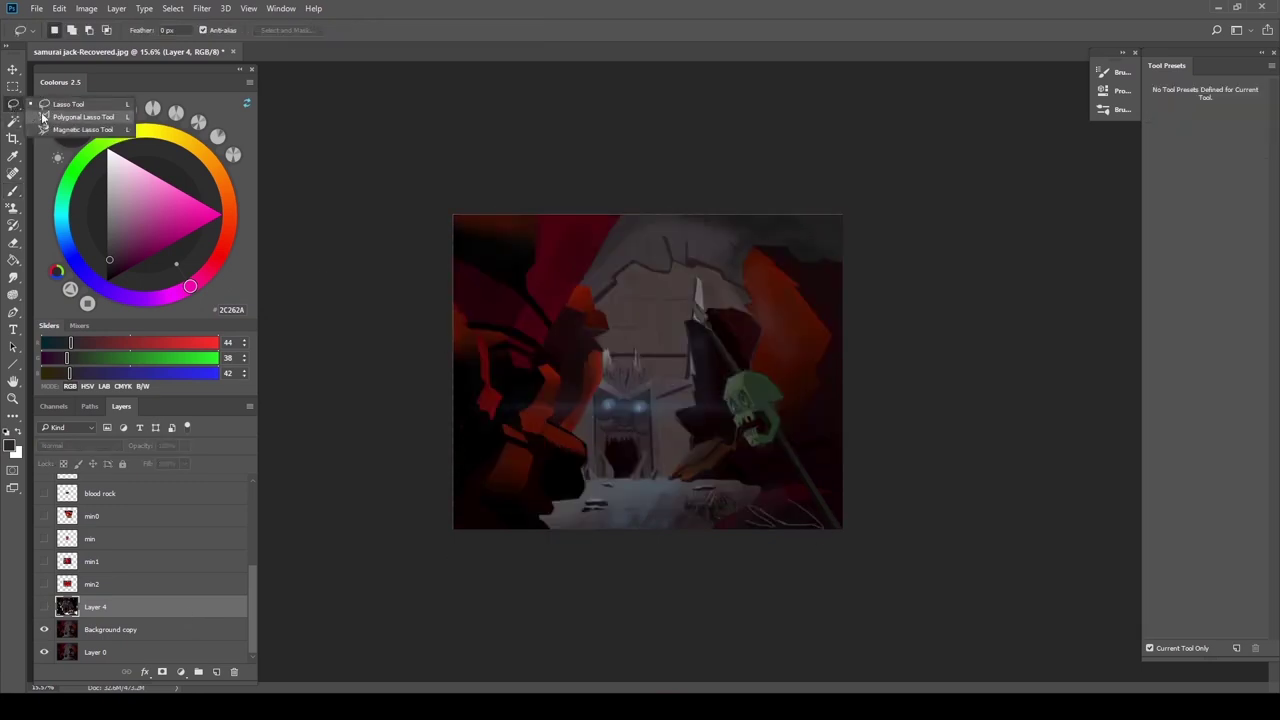
{"action": "left_click", "coordinate": [70, 118]}
{"action": "left_click", "coordinate": [835, 530]}
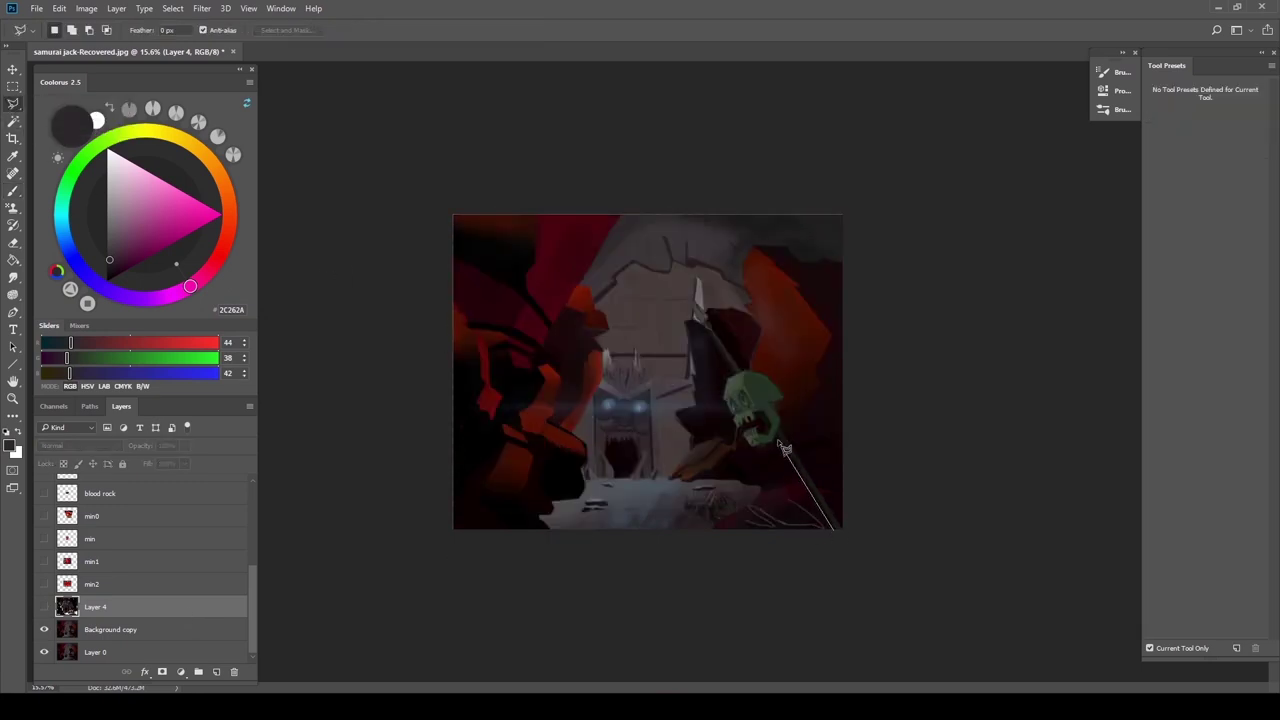
{"action": "left_click", "coordinate": [776, 441]}
{"action": "left_click", "coordinate": [752, 449]}
{"action": "left_click", "coordinate": [698, 277]}
Copy the selected skull spear from Background copy onto a new layer and show Layer 4 again
{"action": "right_click", "coordinate": [752, 414]}
{"action": "left_click", "coordinate": [110, 630]}
{"action": "right_click", "coordinate": [756, 408]}
{"action": "left_click", "coordinate": [796, 516]}
{"action": "left_click", "coordinate": [44, 630]}
Transform the skull spear to stand beside the path, then duplicate it and place the copy nearer the gate
{"action": "key", "text": "ctrl+t"}
{"action": "mouse_move", "coordinate": [698, 284]}
{"action": "left_mouse_down"}
{"action": "mouse_move", "coordinate": [757, 382]}
{"action": "mouse_move", "coordinate": [785, 399]}
{"action": "left_mouse_up"}
{"action": "key", "text": "Return"}
{"action": "key", "text": "ctrl+j"}
{"action": "key", "text": "ctrl+t"}
{"action": "left_click_drag", "start_coordinate": [751, 495], "coordinate": [699, 478]}
{"action": "key", "text": "Return"}
Add another transformed skull spear copy near the gate and merge the spear layers
{"action": "key", "text": "ctrl+j"}
{"action": "key", "text": "ctrl+t"}
{"action": "key", "text": "Return"}
{"action": "key", "text": "ctrl+e"}
{"action": "key", "text": "ctrl+e"}
Duplicate the row of skull spears, mirror it and place it along the left side of the path
{"action": "key", "text": "ctrl+j"}
{"action": "key", "text": "ctrl+t"}
{"action": "right_click", "coordinate": [806, 492]}
{"action": "left_click", "coordinate": [848, 470]}
{"action": "left_click_drag", "start_coordinate": [434, 425], "coordinate": [505, 447]}
{"action": "key", "text": "Return"}
Reposition and scale the mirrored skull spears so they recede towards the gate
{"action": "key", "text": "ctrl+t"}
{"action": "key", "text": "Return"}
{"action": "key", "text": "ctrl+t"}
{"action": "left_click_drag", "start_coordinate": [642, 425], "coordinate": [560, 444]}
{"action": "key", "text": "Return"}
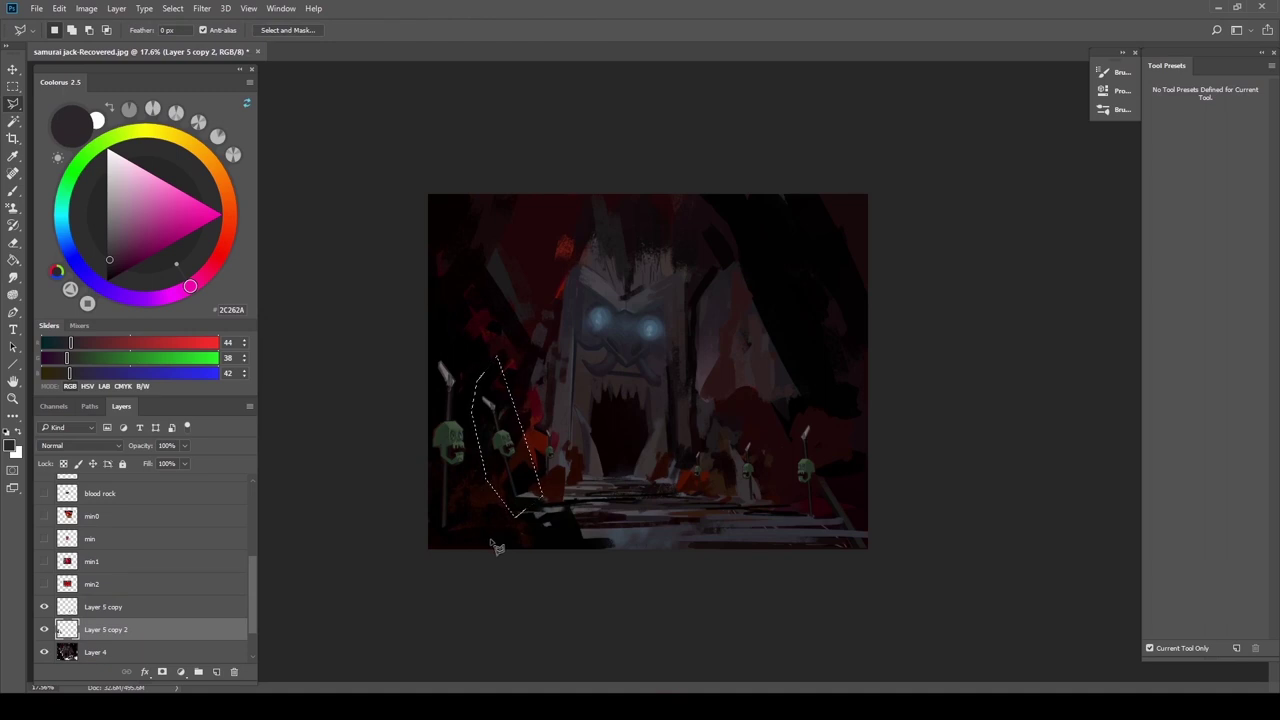
Scale the selected middle spear on the left to about 76%, rotate it about 10.5 degrees, and deselect
{"action": "key", "text": "ctrl+t"}
{"action": "left_click_drag", "start_coordinate": [472, 356], "coordinate": [488, 393]}
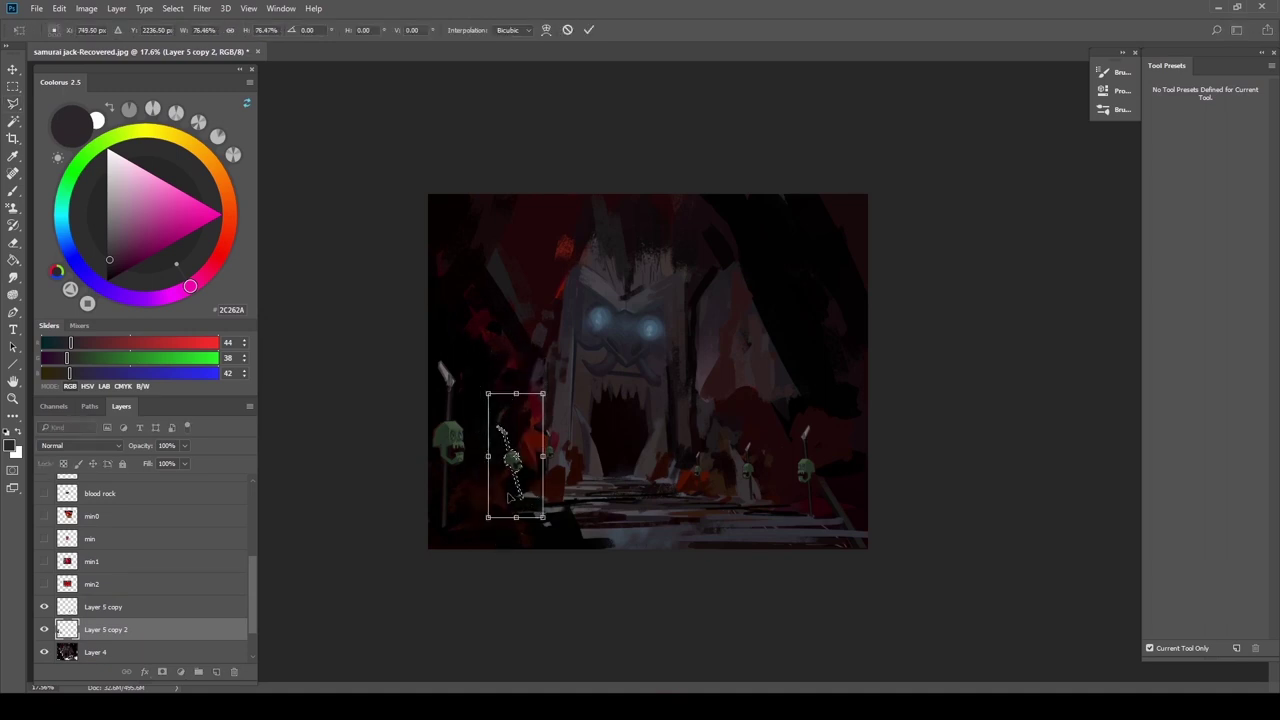
{"action": "mouse_move", "coordinate": [510, 498]}
{"action": "left_mouse_down"}
{"action": "mouse_move", "coordinate": [456, 479]}
{"action": "mouse_move", "coordinate": [500, 498]}
{"action": "left_mouse_up"}
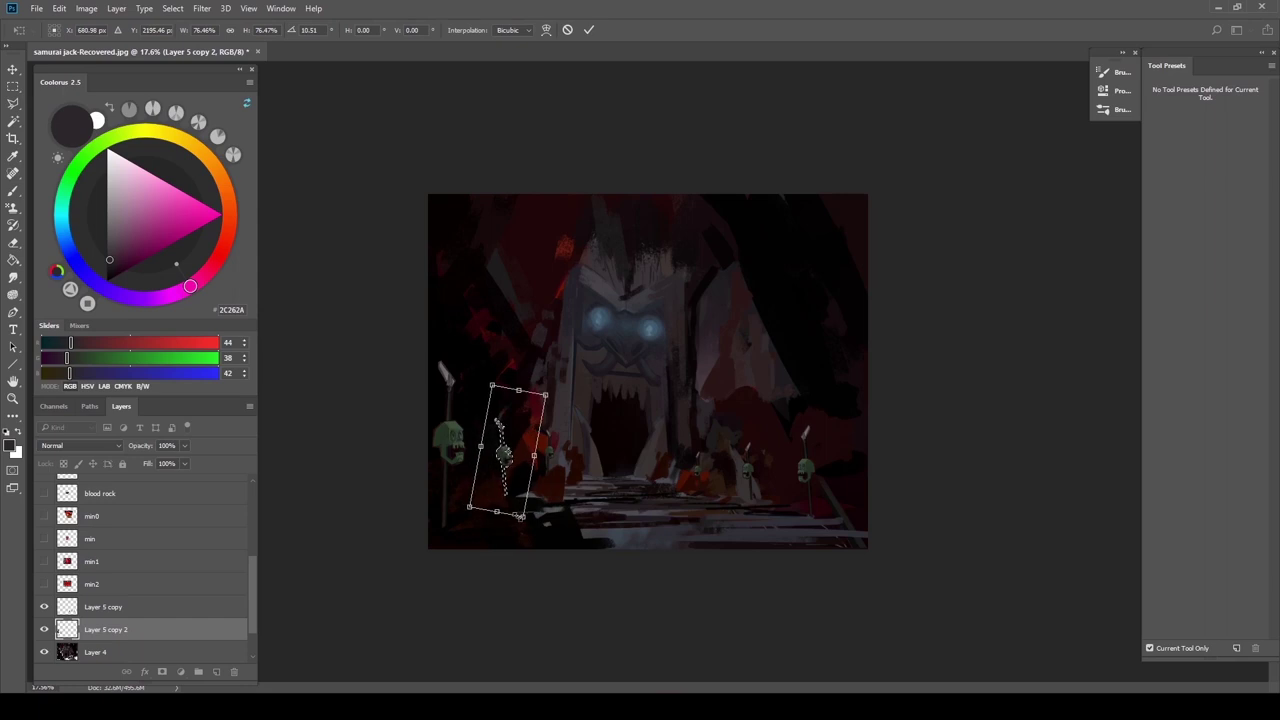
{"action": "key", "text": "Return"}
{"action": "key", "text": "ctrl+d"}
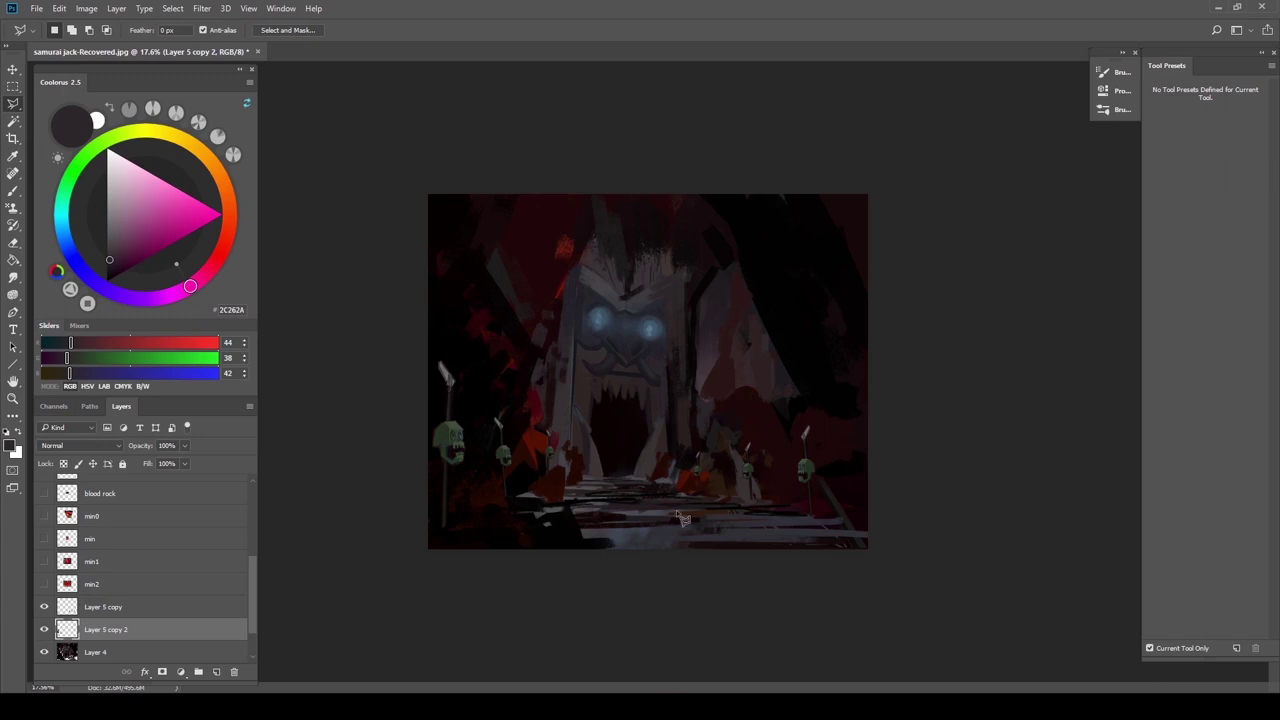
Merge Layer 5 copy into Layer 5 copy 2 and outline the two spears nearest the gate with the Polygonal Lasso
{"action": "left_click", "coordinate": [100, 612]}
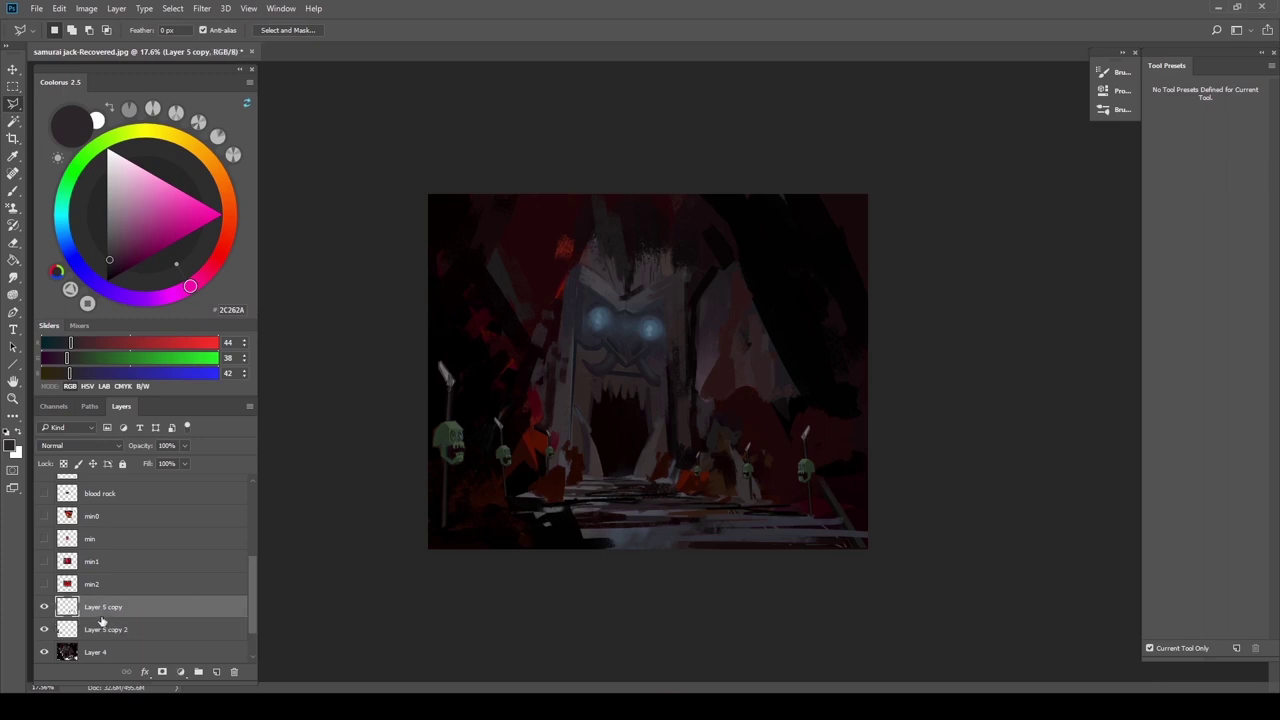
{"action": "key", "text": "ctrl+e"}
{"action": "left_click", "coordinate": [527, 418]}
{"action": "left_click", "coordinate": [536, 494]}
{"action": "left_click", "coordinate": [571, 507]}
{"action": "left_click", "coordinate": [692, 499]}
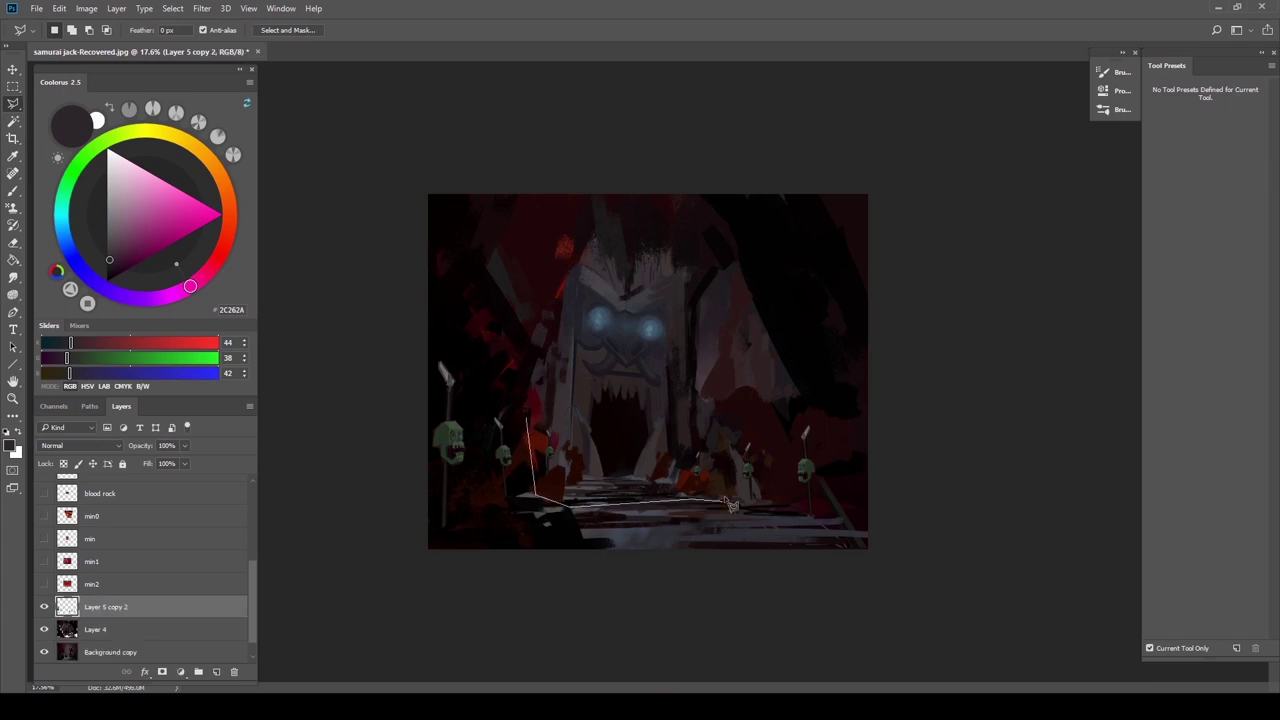
{"action": "mouse_move", "coordinate": [731, 505]}
{"action": "left_mouse_down"}
{"action": "mouse_move", "coordinate": [710, 423]}
{"action": "mouse_move", "coordinate": [527, 420]}
{"action": "left_mouse_up"}
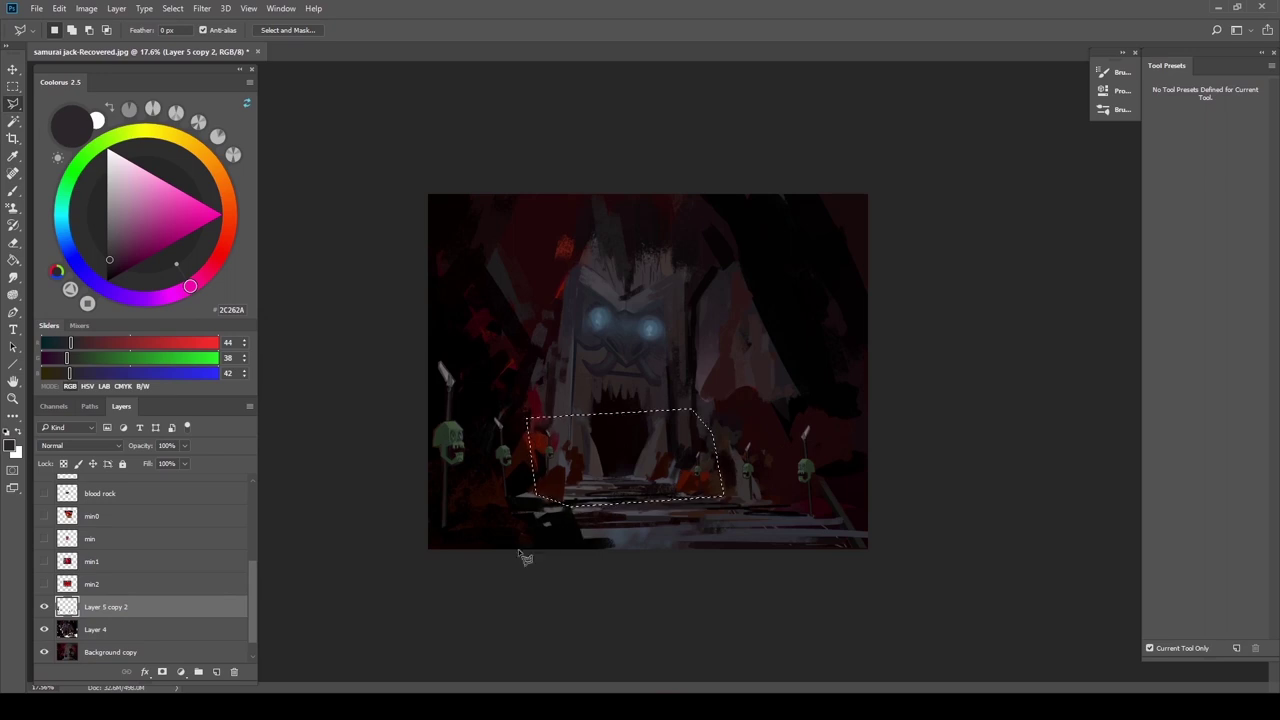
Place the selected spears nearest the gate on their own layer and adjust them with Free Transform
{"action": "right_click", "coordinate": [600, 490]}
{"action": "left_click", "coordinate": [650, 281]}
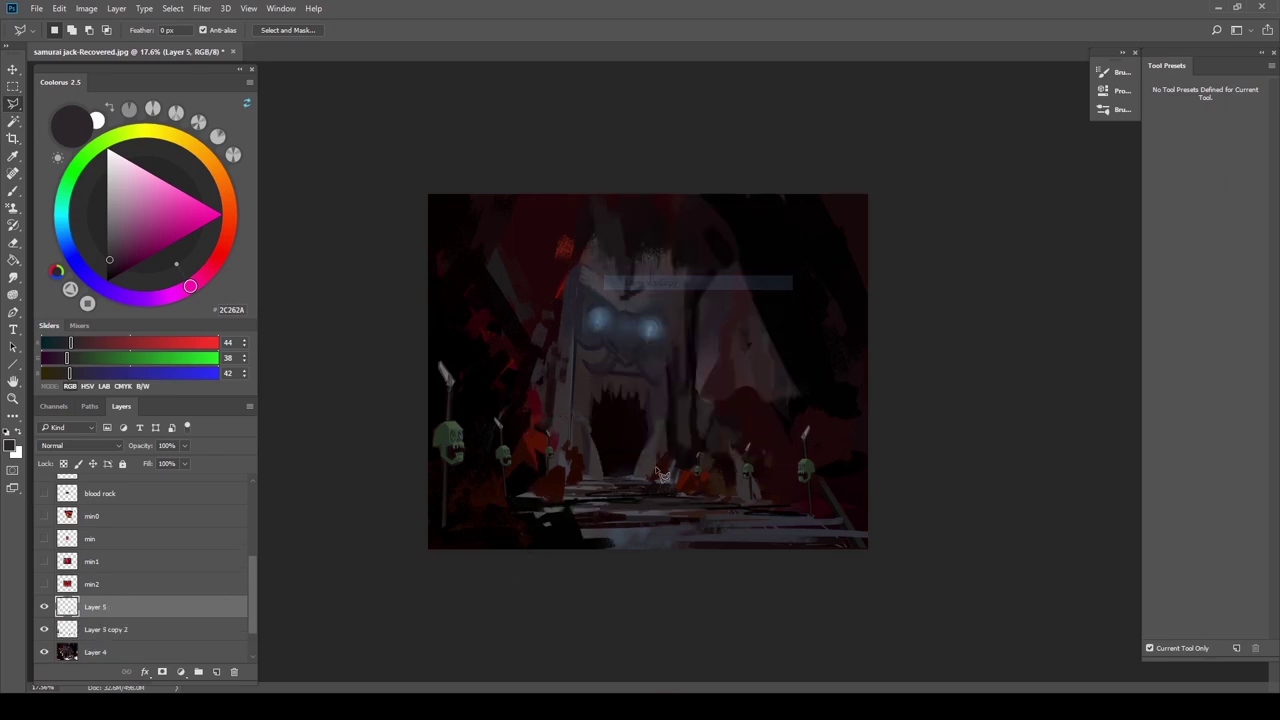
{"action": "key", "text": "ctrl+t"}
{"action": "left_click_drag", "start_coordinate": [547, 433], "coordinate": [590, 457]}
{"action": "key", "text": "Return"}
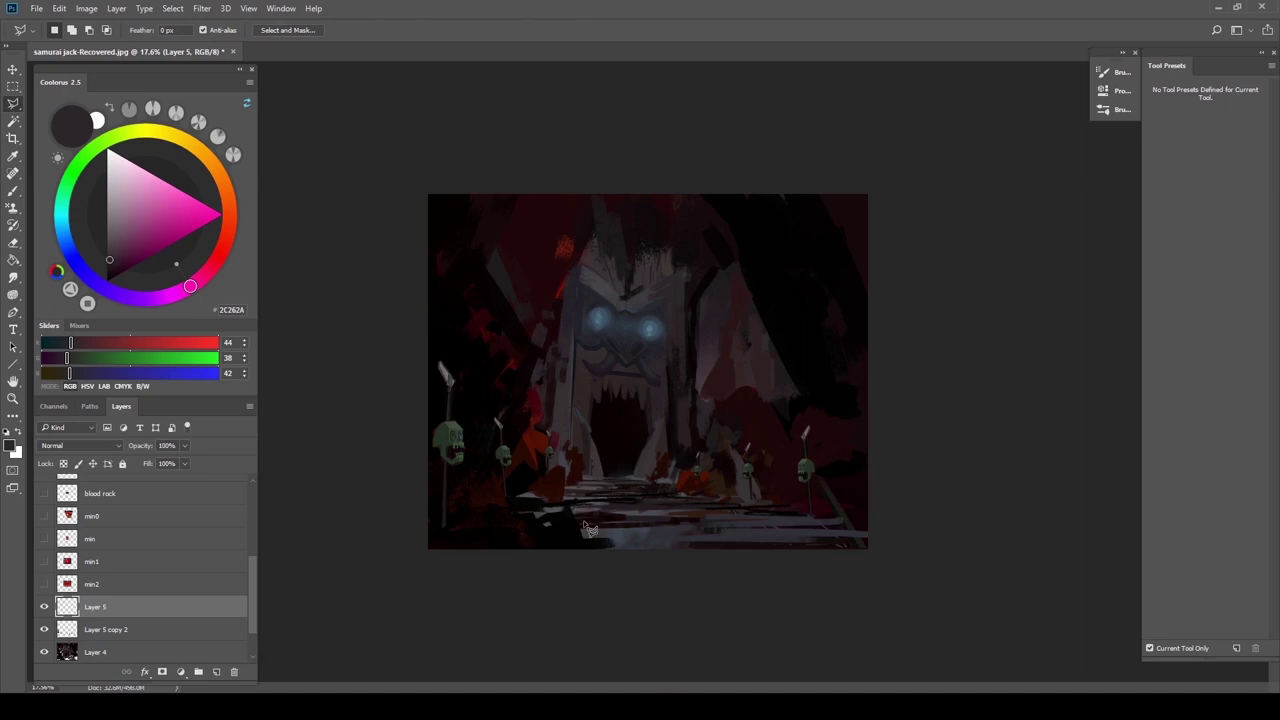
Merge the spears into Layer 5 copy 2 and darken them with Hue/Saturation at Lightness -37
{"action": "scroll", "coordinate": [607, 514], "scroll_direction": "down", "scroll_amount": 3}
{"action": "scroll", "coordinate": [594, 462], "scroll_direction": "up", "scroll_amount": 5}
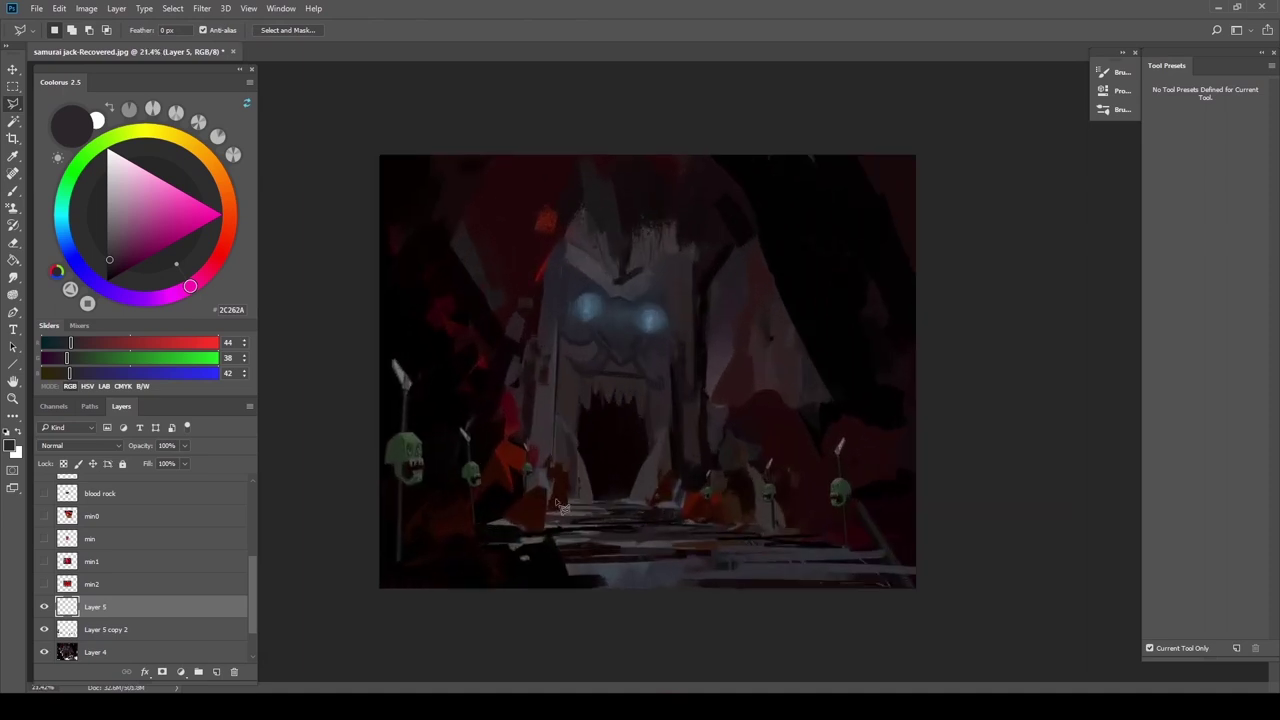
{"action": "key", "text": "ctrl+e"}
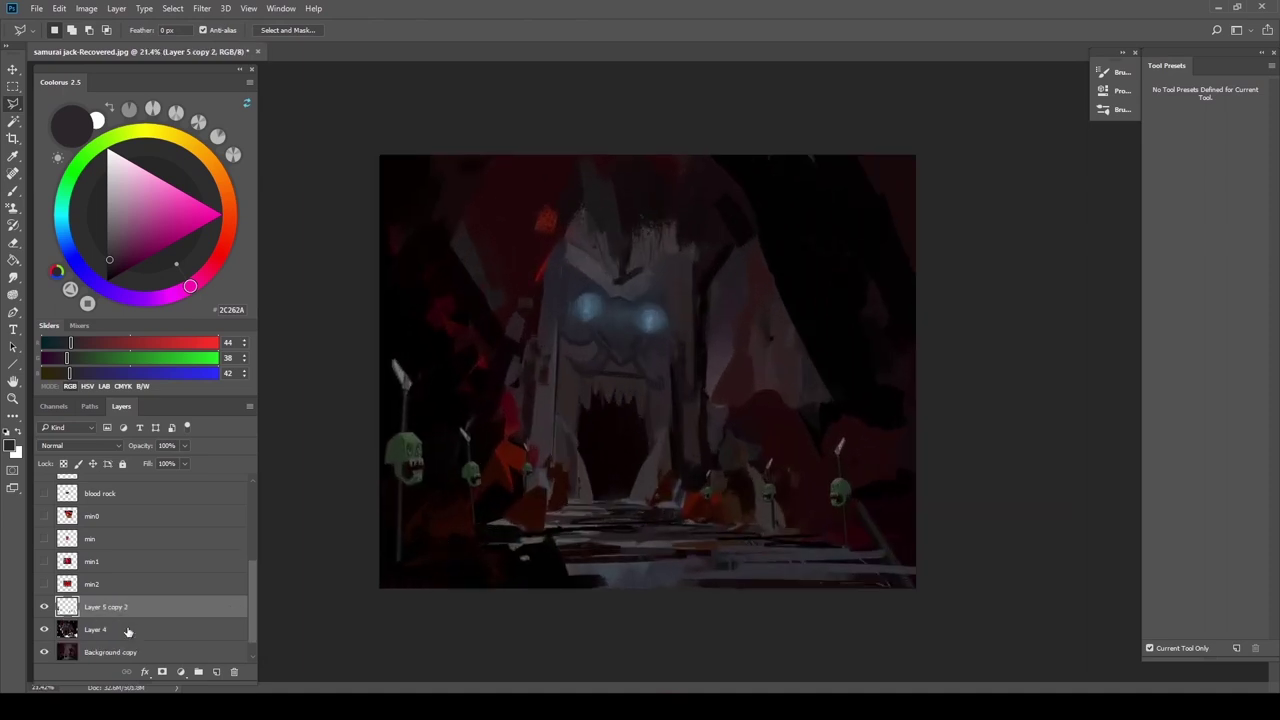
{"action": "key", "text": "ctrl+u"}
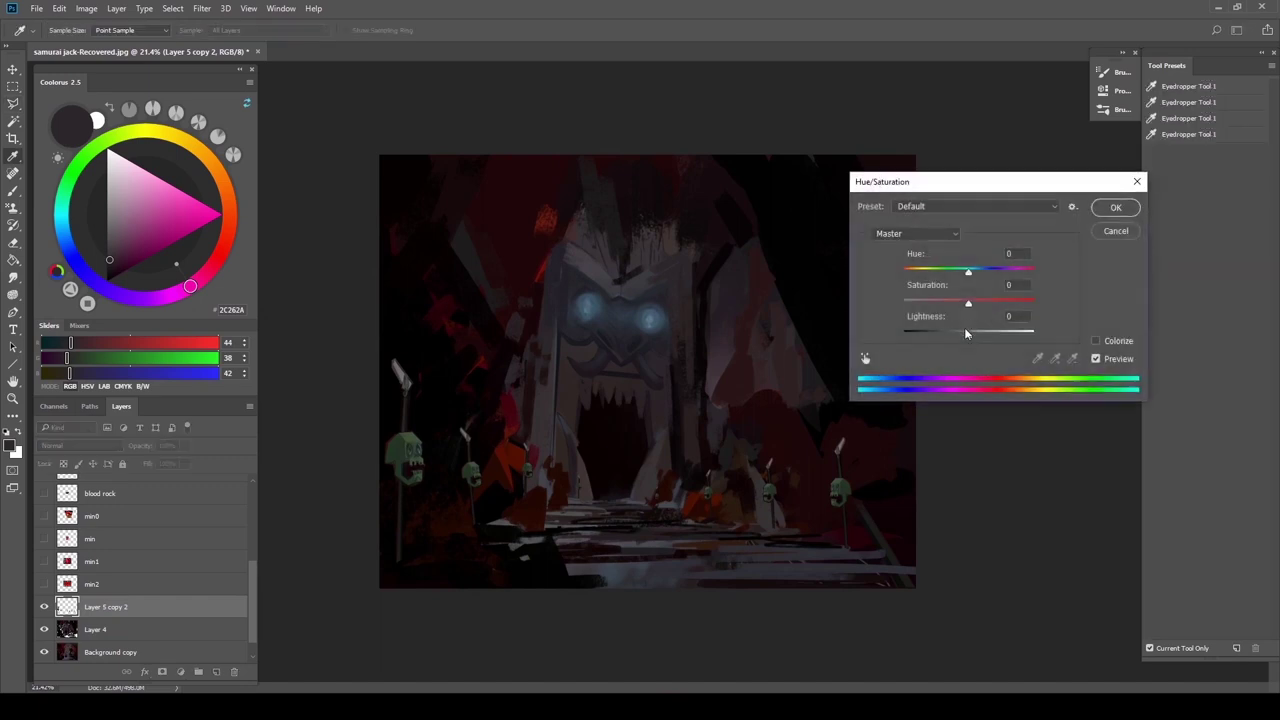
{"action": "left_click_drag", "start_coordinate": [968, 333], "coordinate": [949, 337]}
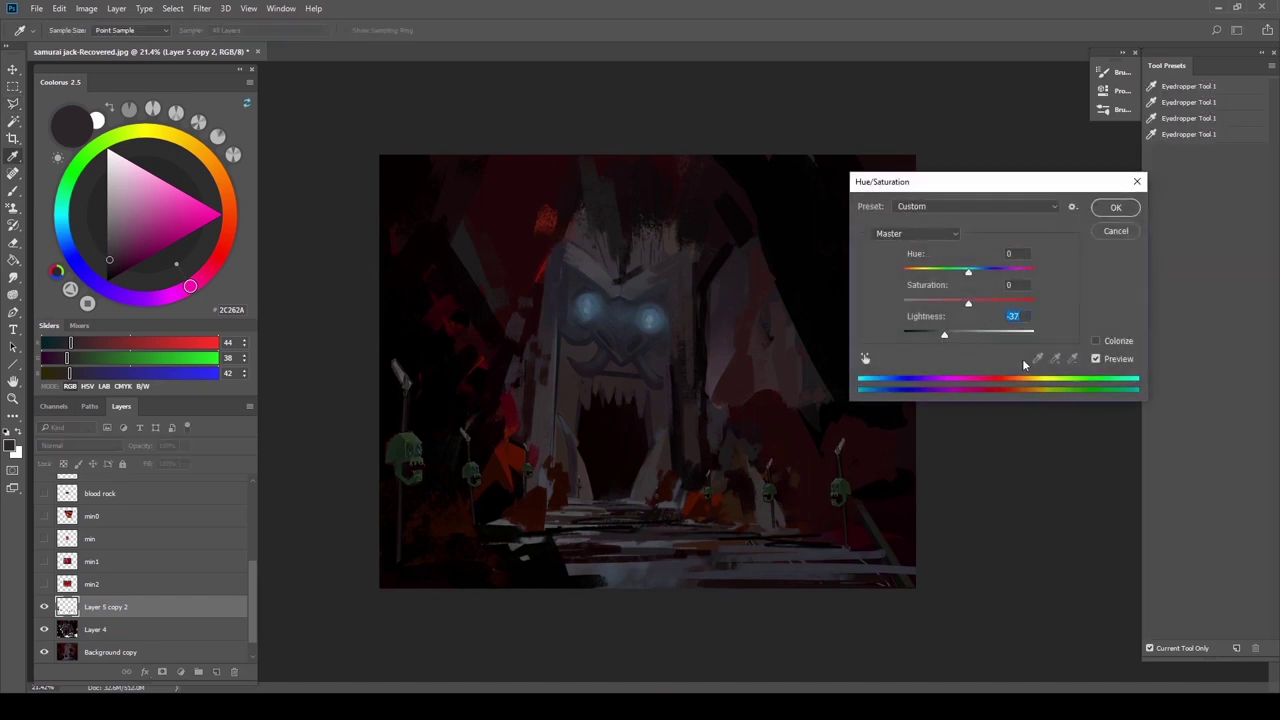
{"action": "left_click", "coordinate": [1115, 210]}
{"action": "scroll", "coordinate": [632, 443], "scroll_direction": "down", "scroll_amount": 9}
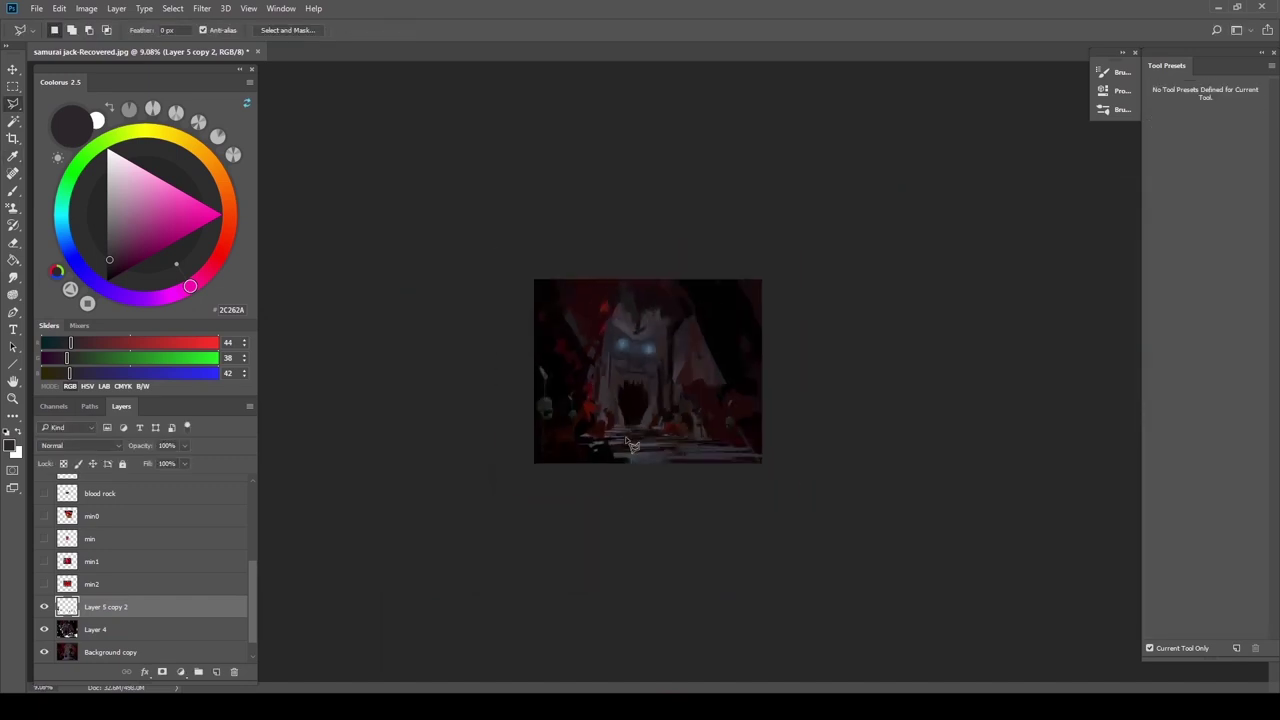
{"action": "scroll", "coordinate": [631, 445], "scroll_direction": "up", "scroll_amount": 11}
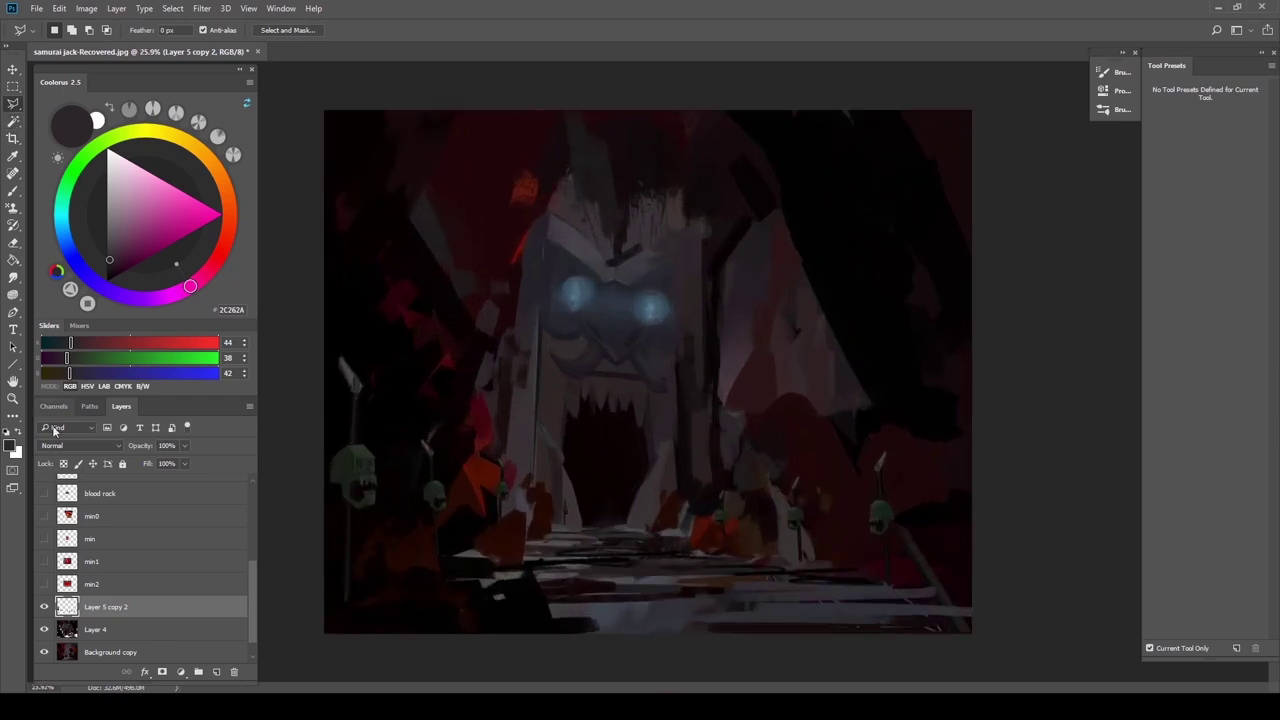
Pick a saturated blue based on the gate's eyes and add a new Soft Light layer for the Brush tool
{"action": "left_click", "coordinate": [14, 192]}
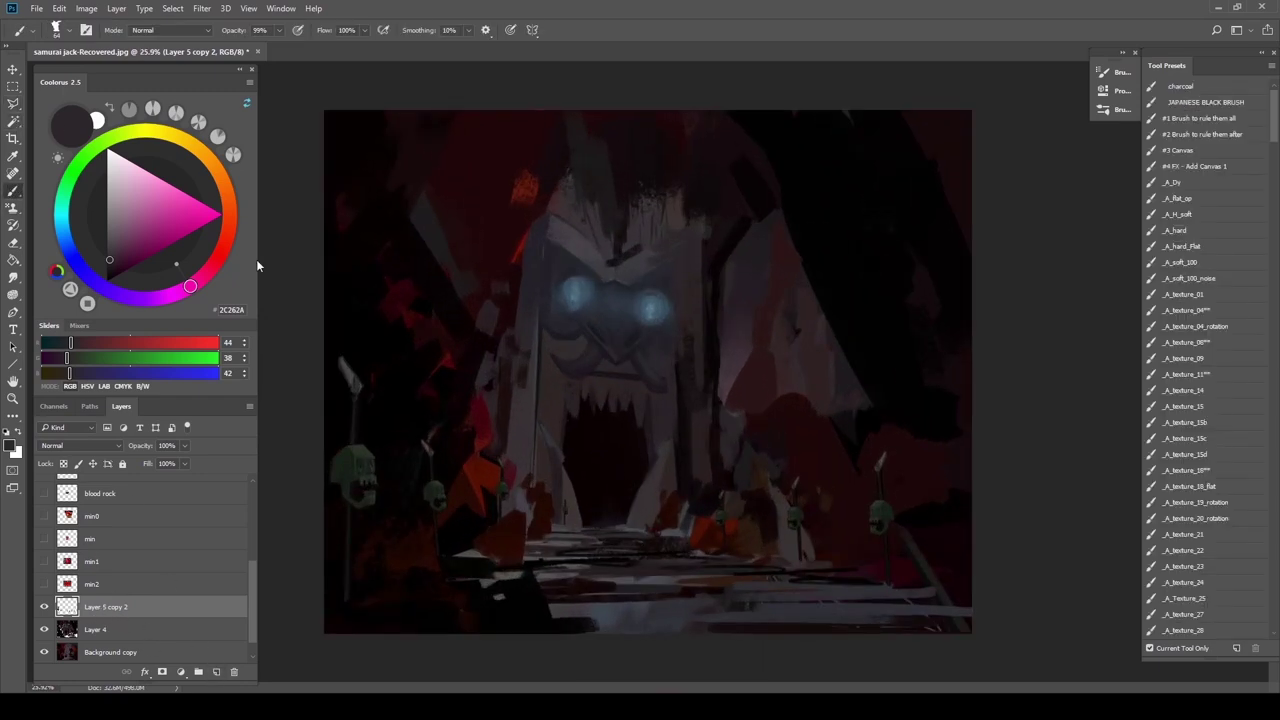
{"action": "left_click", "coordinate": [655, 302], "text": "alt"}
{"action": "left_click", "coordinate": [174, 213]}
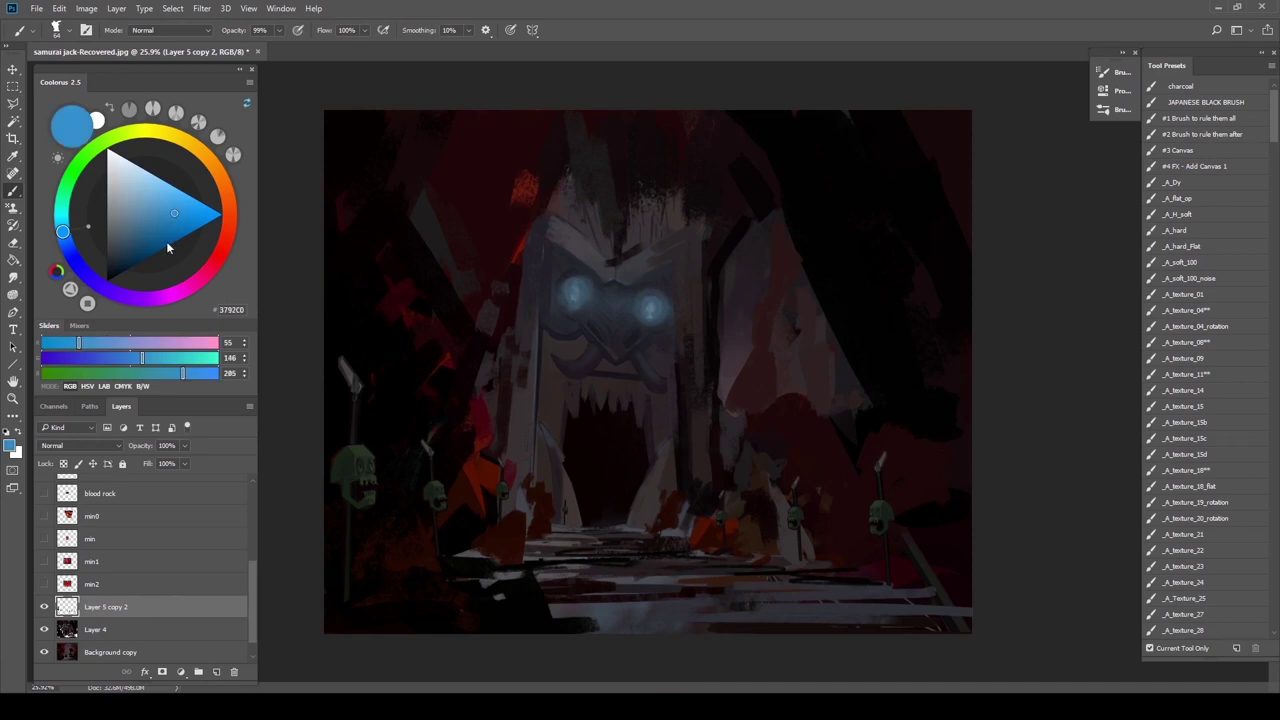
{"action": "left_click", "coordinate": [216, 672]}
{"action": "left_click", "coordinate": [85, 446]}
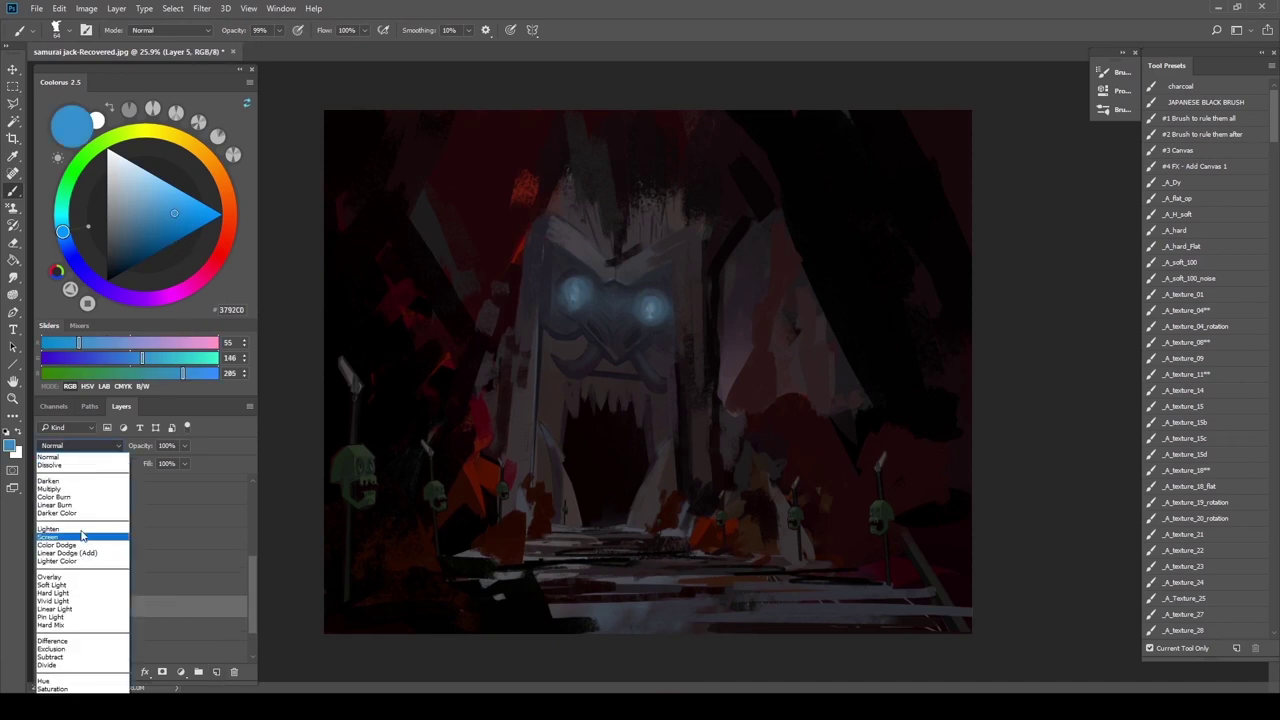
{"action": "left_click", "coordinate": [50, 585]}
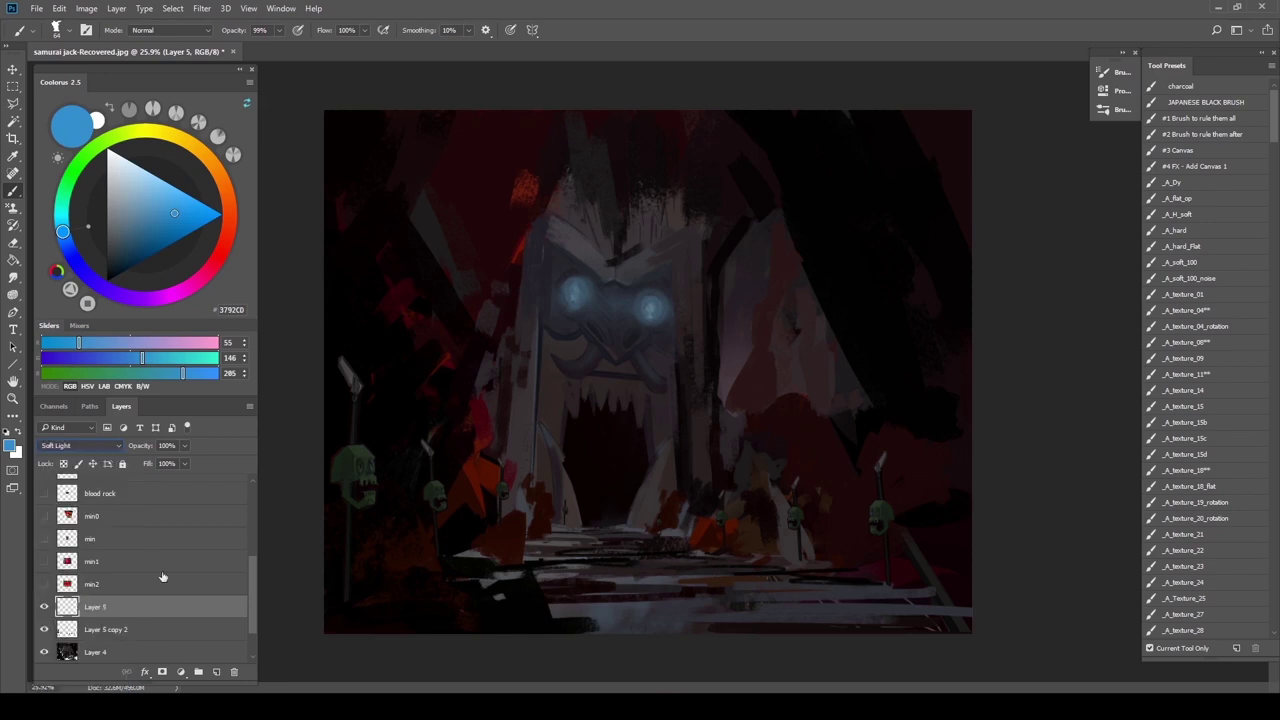
Airbrush a blue glow around the gate's eyes and down its face with the _A_soft_100 brush
{"action": "left_click", "coordinate": [1173, 261]}
{"action": "mouse_move", "coordinate": [617, 310]}
{"action": "left_mouse_down"}
{"action": "mouse_move", "coordinate": [585, 311]}
{"action": "mouse_move", "coordinate": [650, 304]}
{"action": "mouse_move", "coordinate": [687, 321]}
{"action": "mouse_move", "coordinate": [630, 302]}
{"action": "mouse_move", "coordinate": [700, 322]}
{"action": "mouse_move", "coordinate": [653, 299]}
{"action": "mouse_move", "coordinate": [664, 314]}
{"action": "mouse_move", "coordinate": [633, 304]}
{"action": "mouse_move", "coordinate": [685, 315]}
{"action": "mouse_move", "coordinate": [570, 290]}
{"action": "mouse_move", "coordinate": [548, 291]}
{"action": "mouse_move", "coordinate": [609, 296]}
{"action": "mouse_move", "coordinate": [540, 297]}
{"action": "mouse_move", "coordinate": [618, 302]}
{"action": "mouse_move", "coordinate": [545, 294]}
{"action": "mouse_move", "coordinate": [609, 315]}
{"action": "mouse_move", "coordinate": [564, 319]}
{"action": "mouse_move", "coordinate": [578, 325]}
{"action": "mouse_move", "coordinate": [655, 323]}
{"action": "mouse_move", "coordinate": [643, 301]}
{"action": "mouse_move", "coordinate": [670, 304]}
{"action": "mouse_move", "coordinate": [624, 301]}
{"action": "mouse_move", "coordinate": [684, 295]}
{"action": "left_mouse_up"}
{"action": "left_click", "coordinate": [651, 306]}
{"action": "key", "text": "]"}
{"action": "mouse_move", "coordinate": [567, 286]}
{"action": "left_mouse_down"}
{"action": "mouse_move", "coordinate": [582, 312]}
{"action": "mouse_move", "coordinate": [531, 330]}
{"action": "mouse_move", "coordinate": [568, 353]}
{"action": "mouse_move", "coordinate": [571, 339]}
{"action": "mouse_move", "coordinate": [564, 369]}
{"action": "mouse_move", "coordinate": [548, 367]}
{"action": "mouse_move", "coordinate": [586, 411]}
{"action": "left_mouse_up"}
{"action": "left_click_drag", "start_coordinate": [654, 329], "coordinate": [621, 370]}
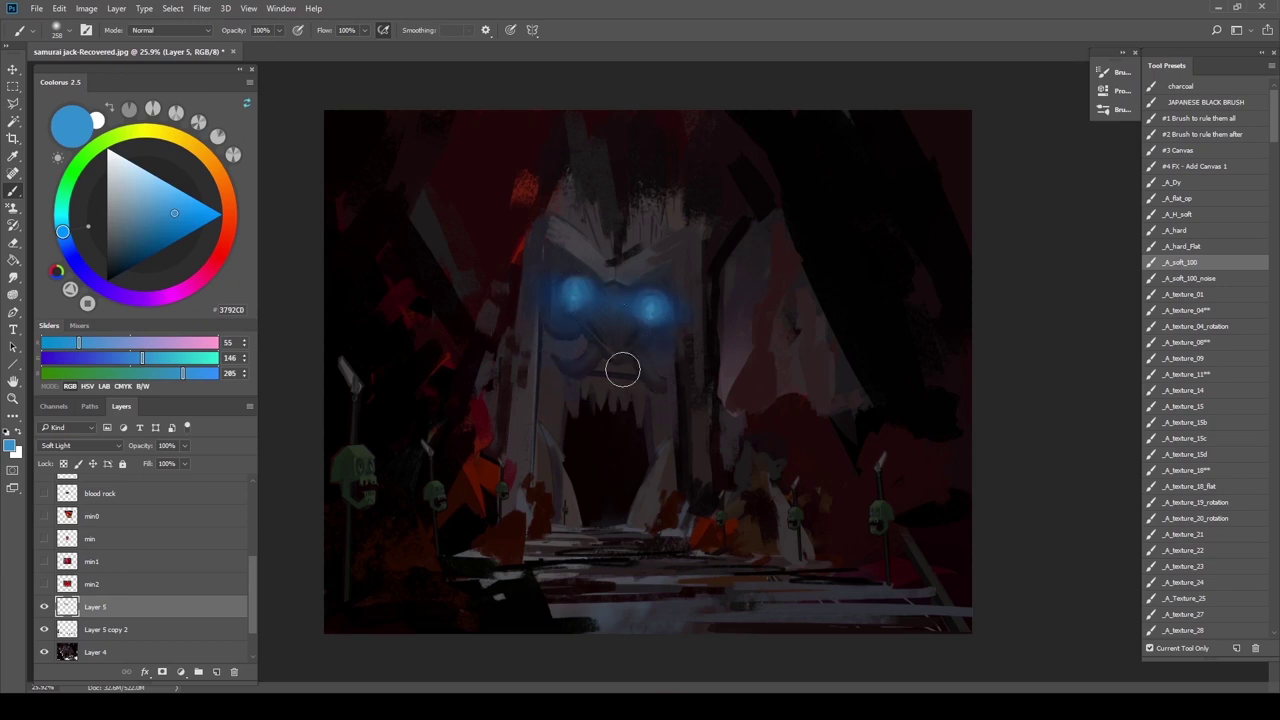
Compare the painting with the blue eye-glow layer hidden and shown
{"action": "scroll", "coordinate": [591, 586], "scroll_direction": "down", "scroll_amount": 5}
{"action": "scroll", "coordinate": [610, 490], "scroll_direction": "up", "scroll_amount": 4}
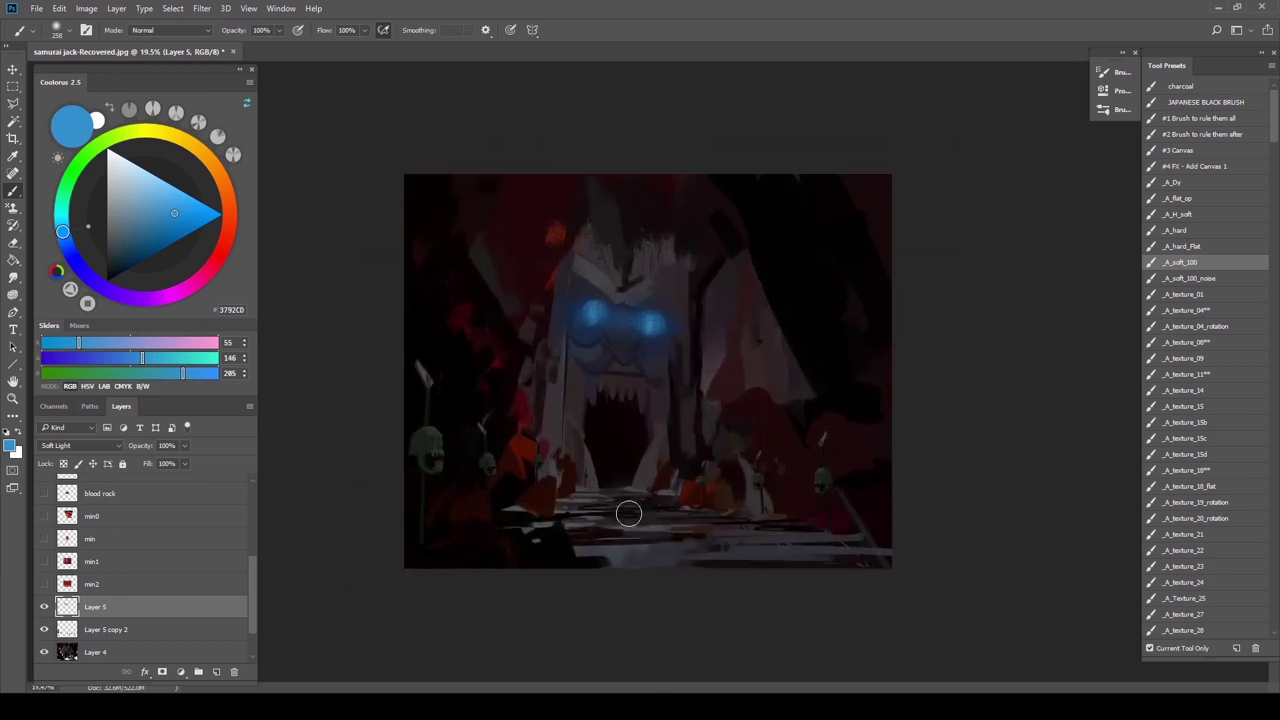
{"action": "left_click", "coordinate": [44, 608]}
{"action": "left_click", "coordinate": [44, 609]}
{"action": "left_click", "coordinate": [44, 610]}
{"action": "left_click", "coordinate": [44, 608]}
{"action": "left_click", "coordinate": [44, 610]}
{"action": "left_click", "coordinate": [44, 610]}
On a new layer, lasso the area right of the gate, paint it with the _A_texture_08** brush, and deselect
{"action": "left_click", "coordinate": [216, 672]}
{"action": "key", "text": "l"}
{"action": "left_click_drag", "start_coordinate": [752, 242], "coordinate": [706, 298]}
{"action": "key", "text": "b"}
{"action": "left_click", "coordinate": [1186, 342]}
{"action": "key", "text": "ctrl+d"}
Flip the canvas, darken the rock edge beside the gate, and rework the gate's crown with sampled tones
{"action": "key", "text": "ctrl+shift+h"}
{"action": "scroll", "coordinate": [585, 309], "scroll_direction": "down", "scroll_amount": 1}
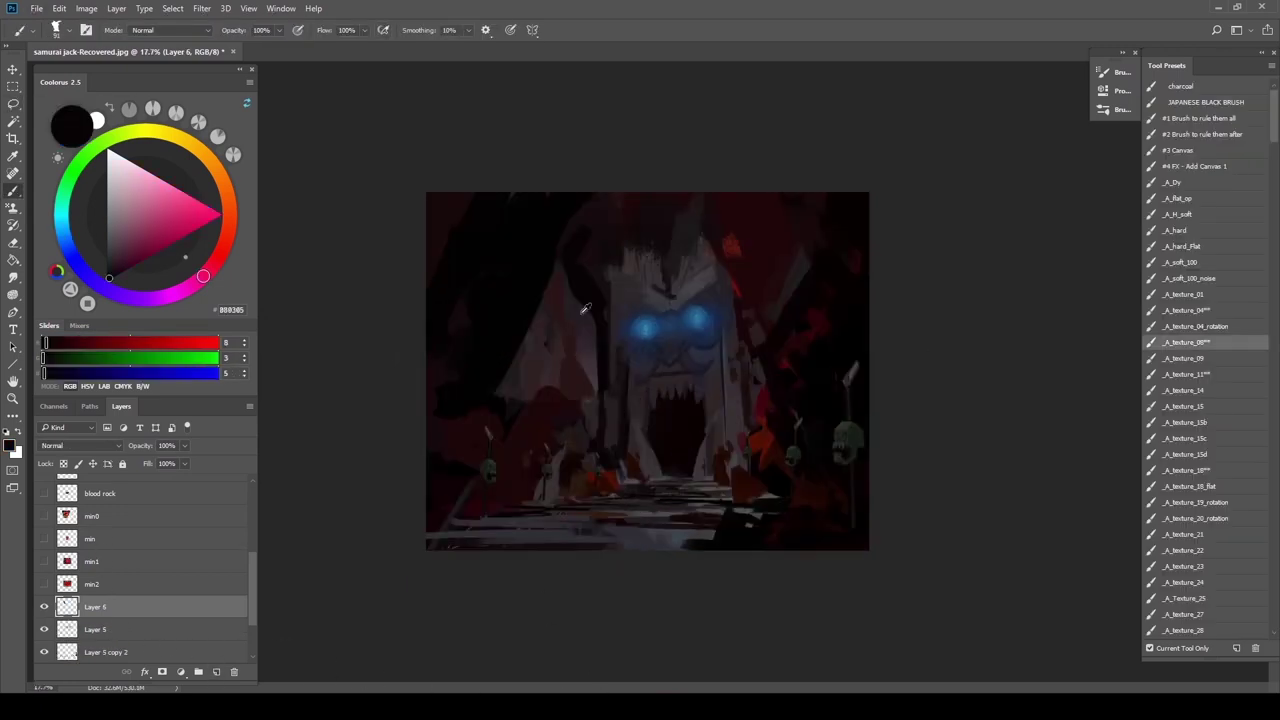
{"action": "left_click_drag", "start_coordinate": [576, 264], "coordinate": [567, 300]}
{"action": "left_click", "coordinate": [657, 271], "text": "alt"}
{"action": "left_click_drag", "start_coordinate": [657, 271], "coordinate": [640, 262]}
{"action": "left_click", "coordinate": [649, 429], "text": "alt"}
{"action": "left_click", "coordinate": [640, 462], "text": "alt"}
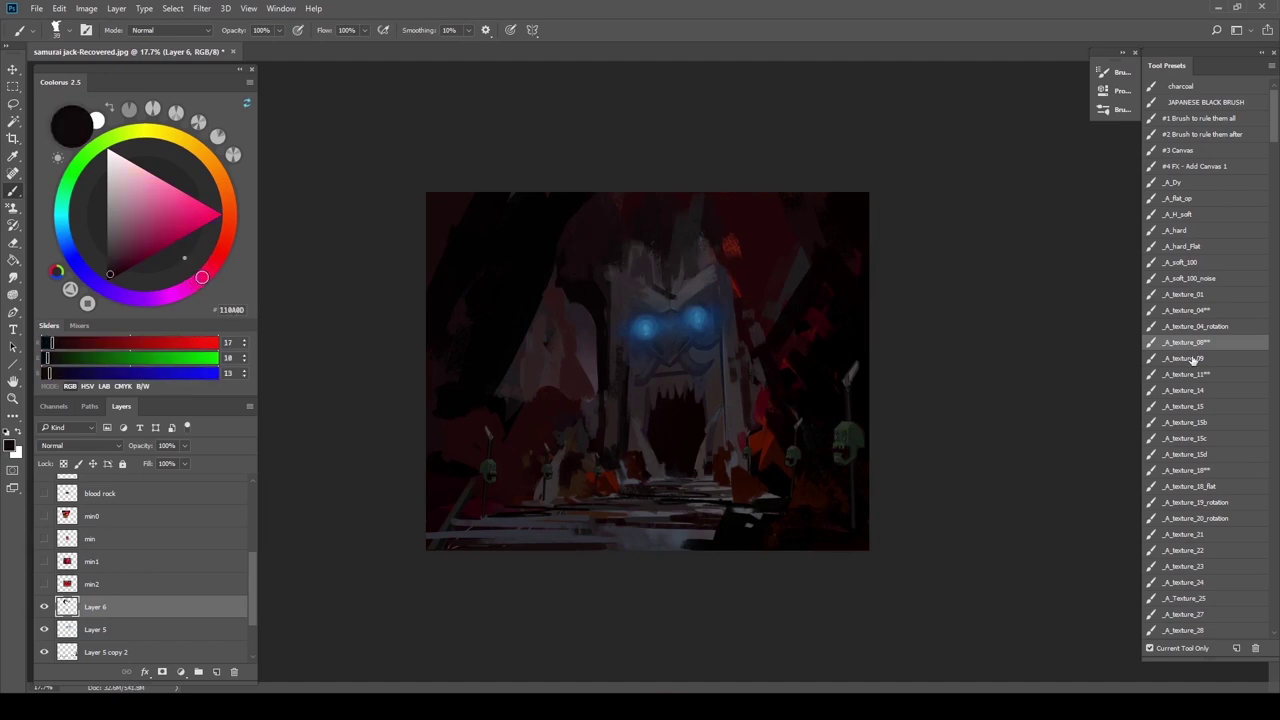
On a new layer, paint bluish grey mist with a cloud brush at the gate's base and over the rocks on both sides
{"action": "left_click", "coordinate": [1176, 262]}
{"action": "right_click", "coordinate": [832, 461]}
{"action": "double_click", "coordinate": [734, 477]}
{"action": "left_click", "coordinate": [216, 672]}
{"action": "left_click", "coordinate": [688, 475], "text": "alt"}
{"action": "mouse_move", "coordinate": [688, 473]}
{"action": "left_mouse_down"}
{"action": "mouse_move", "coordinate": [687, 438]}
{"action": "mouse_move", "coordinate": [614, 482]}
{"action": "left_mouse_up"}
{"action": "right_click", "coordinate": [734, 477], "text": "alt"}
{"action": "left_click_drag", "start_coordinate": [632, 440], "coordinate": [575, 436]}
{"action": "left_click_drag", "start_coordinate": [517, 391], "coordinate": [574, 380]}
{"action": "left_click_drag", "start_coordinate": [815, 364], "coordinate": [755, 385]}
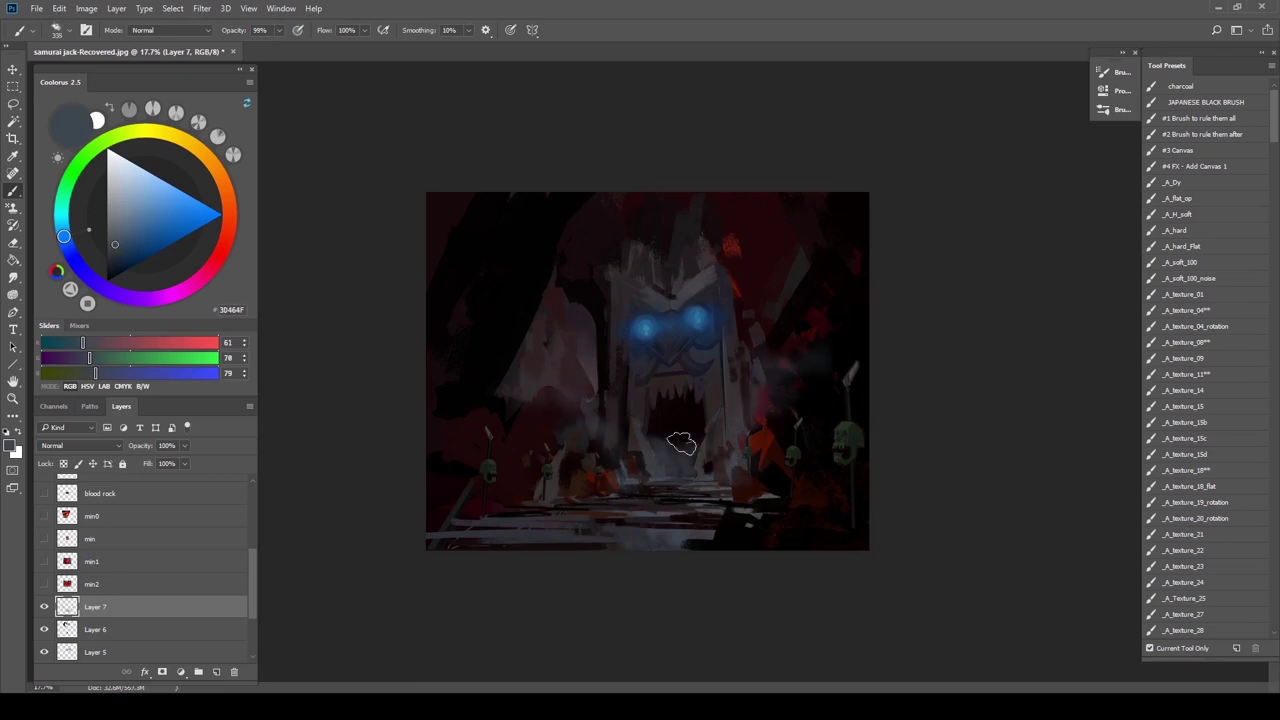
Sample the eye glow's blue and brush wisps of it around the gate's eyes at 100% opacity
{"action": "left_click", "coordinate": [608, 297], "text": "alt"}
{"action": "key", "text": "0"}
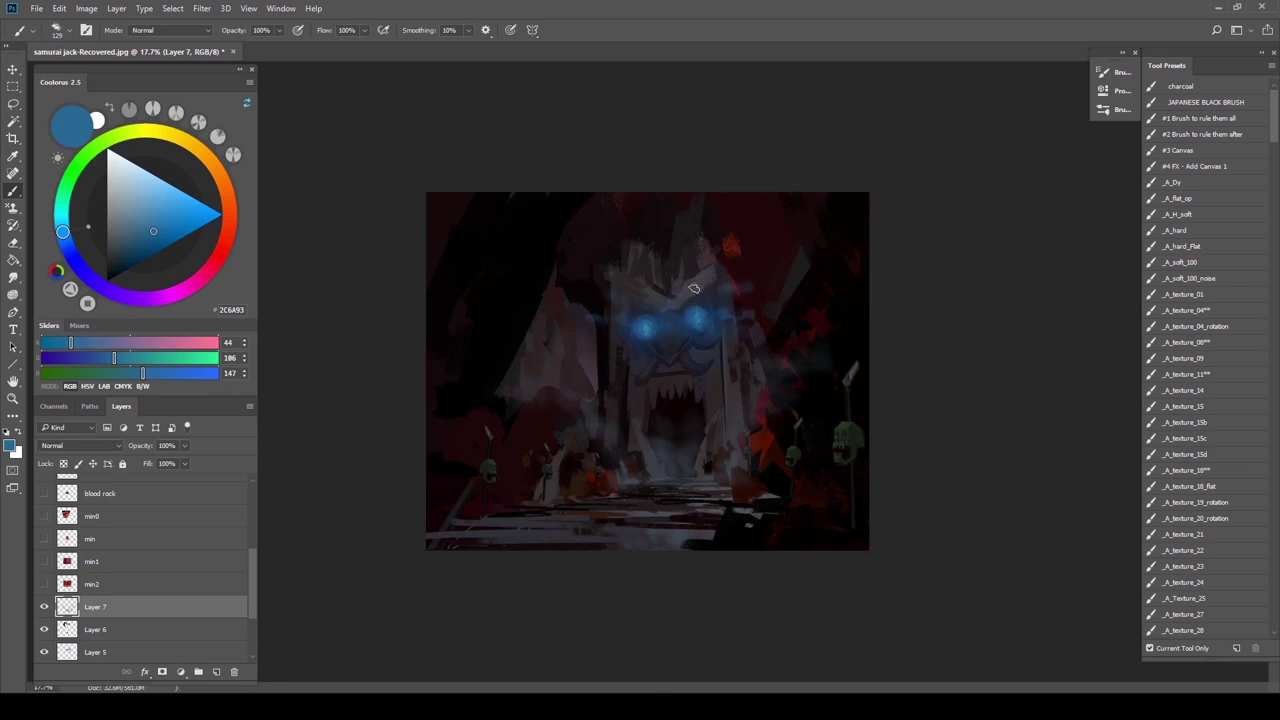
{"action": "left_click_drag", "start_coordinate": [646, 309], "coordinate": [668, 306]}
Paint dark bluish mist inside the gate's mouth and lower the mist layer's opacity to 59%
{"action": "right_click", "coordinate": [610, 413]}
{"action": "left_click", "coordinate": [466, 426]}
{"action": "left_click", "coordinate": [673, 457], "text": "alt"}
{"action": "left_click_drag", "start_coordinate": [692, 454], "coordinate": [687, 453]}
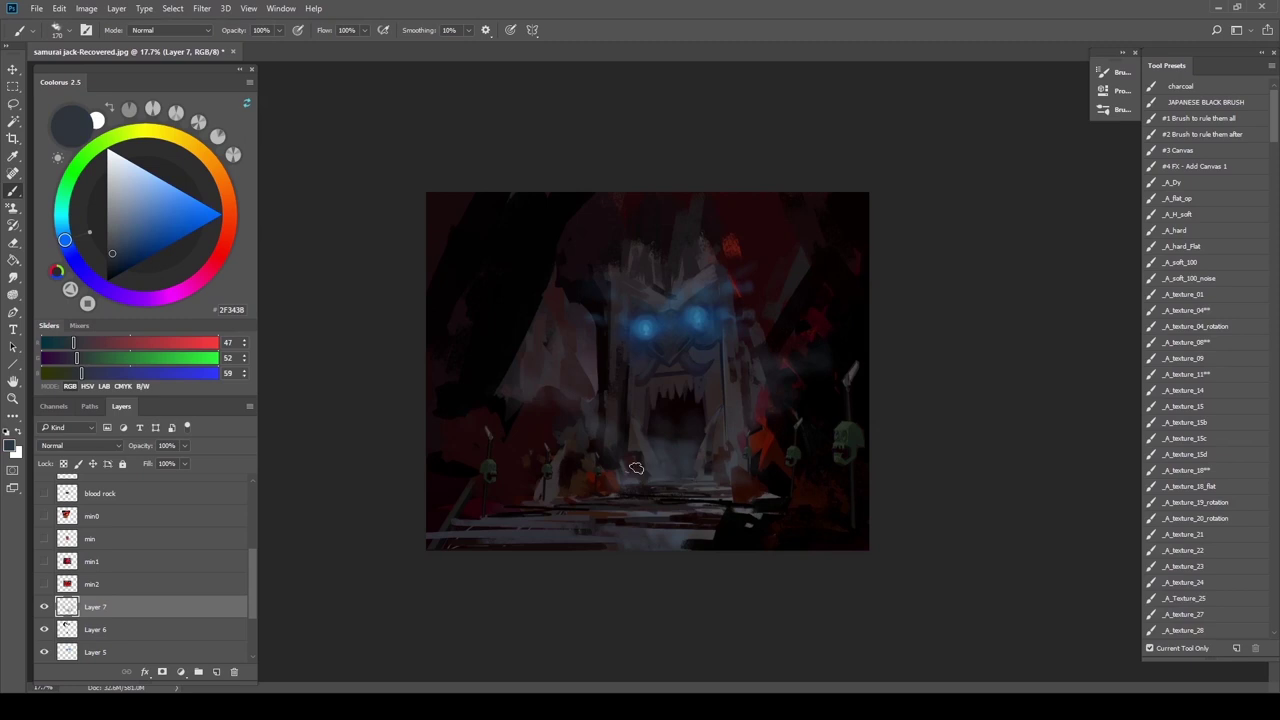
{"action": "left_click", "coordinate": [185, 446]}
{"action": "left_click_drag", "start_coordinate": [145, 462], "coordinate": [160, 465]}
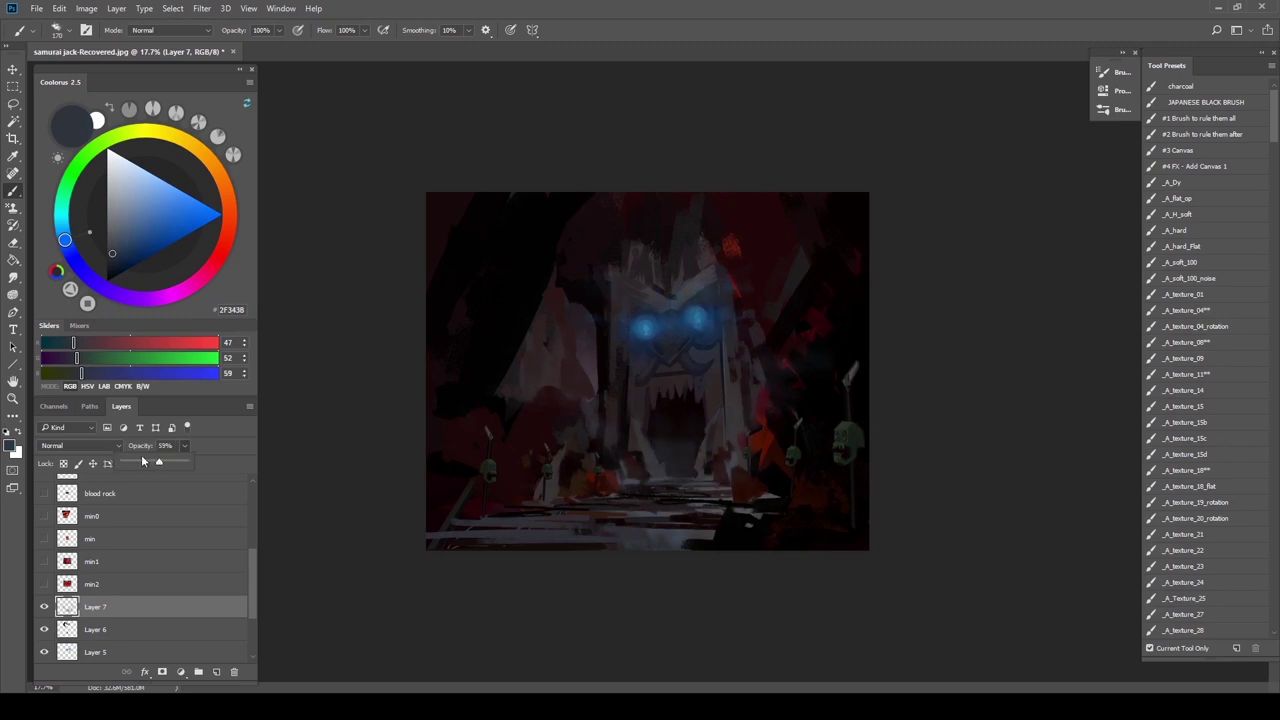
On a new layer, paint sampled dark tones over the left foreground and rocks with the _A_texture_08** brush
{"action": "key", "text": "ctrl+shift+alt+n"}
{"action": "left_click", "coordinate": [1186, 342]}
{"action": "left_click", "coordinate": [471, 535], "text": "alt"}
{"action": "left_click_drag", "start_coordinate": [471, 537], "coordinate": [540, 537]}
{"action": "right_click", "coordinate": [513, 480], "text": "alt"}
{"action": "left_click", "coordinate": [470, 430], "text": "alt"}
{"action": "left_click_drag", "start_coordinate": [476, 426], "coordinate": [438, 464]}
{"action": "left_click", "coordinate": [532, 412], "text": "alt"}
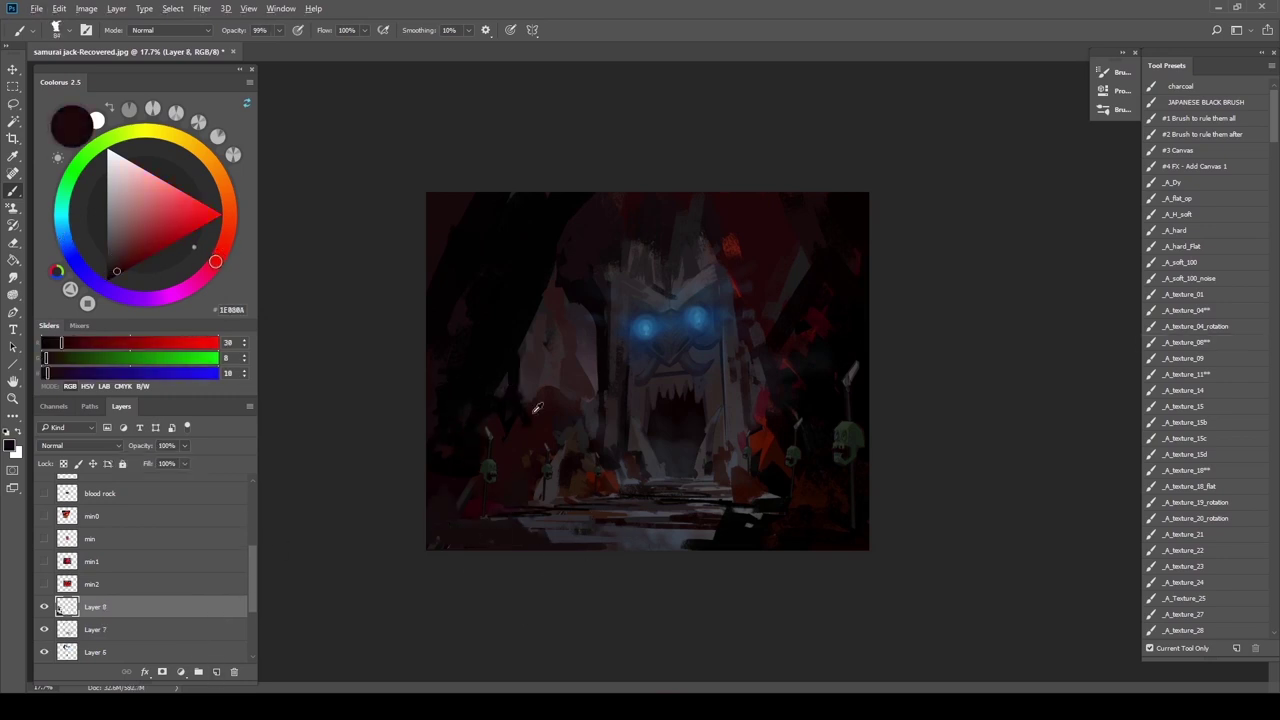
{"action": "left_click_drag", "start_coordinate": [554, 342], "coordinate": [530, 392]}
Paint a reddish-orange streak down the rocks beside the gate's upper edge and rust accents on the path at 99% brush opacity
{"action": "left_click", "coordinate": [713, 248], "text": "alt"}
{"action": "left_click_drag", "start_coordinate": [733, 212], "coordinate": [733, 252]}
{"action": "left_click", "coordinate": [673, 478], "text": "alt"}
{"action": "key", "text": "9"}
{"action": "key", "text": "9"}
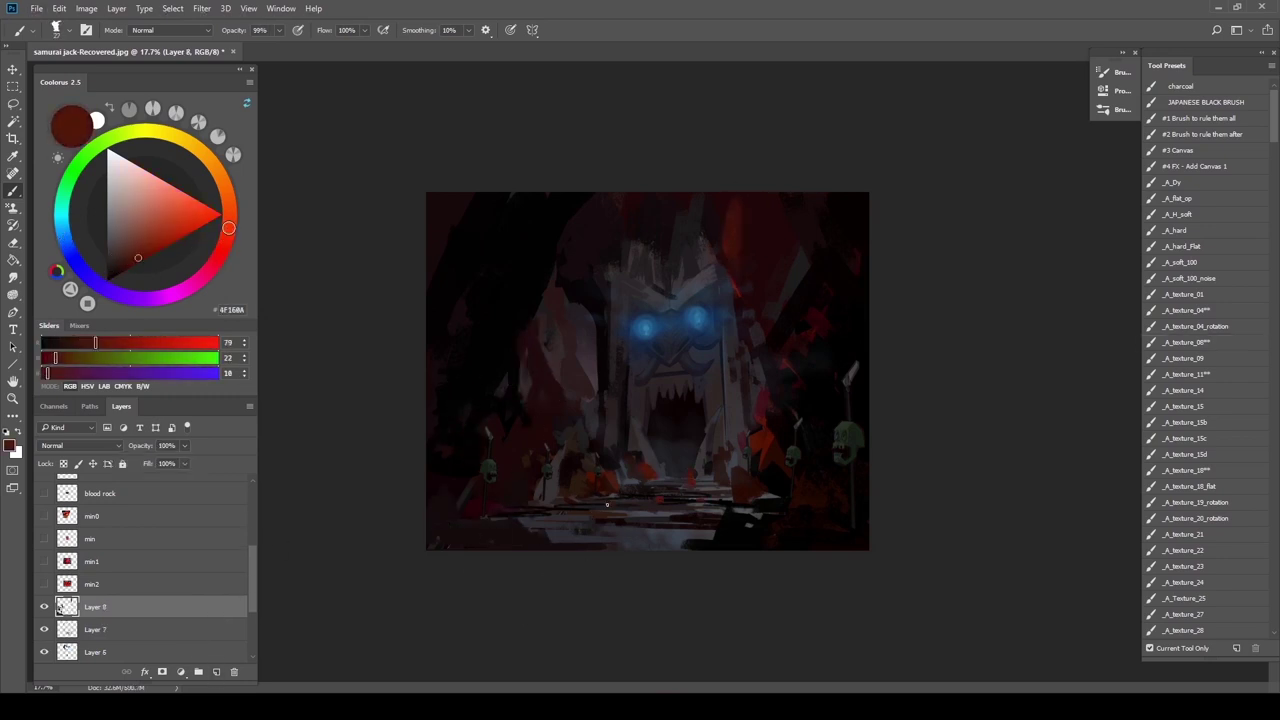
Sample nearby tones and repaint the gate's side pillars and the orange rocks around its base
{"action": "left_click", "coordinate": [607, 500], "text": "alt"}
{"action": "left_click", "coordinate": [610, 440], "text": "alt"}
{"action": "left_click", "coordinate": [617, 381], "text": "alt"}
{"action": "left_click", "coordinate": [726, 400], "text": "alt"}
{"action": "left_click_drag", "start_coordinate": [734, 466], "coordinate": [721, 344]}
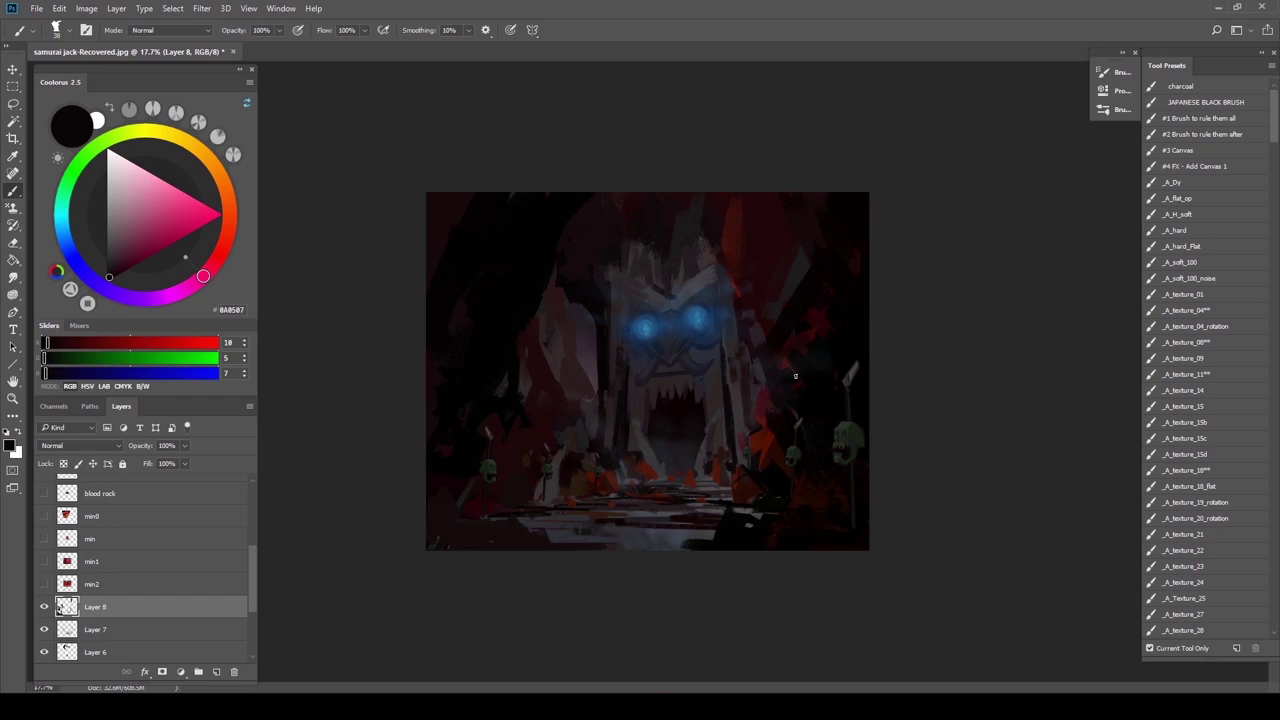
Paint sampled dark purplish and red tones around the gate's upper edges and the rock wall on its right
{"action": "left_click", "coordinate": [598, 296], "text": "alt"}
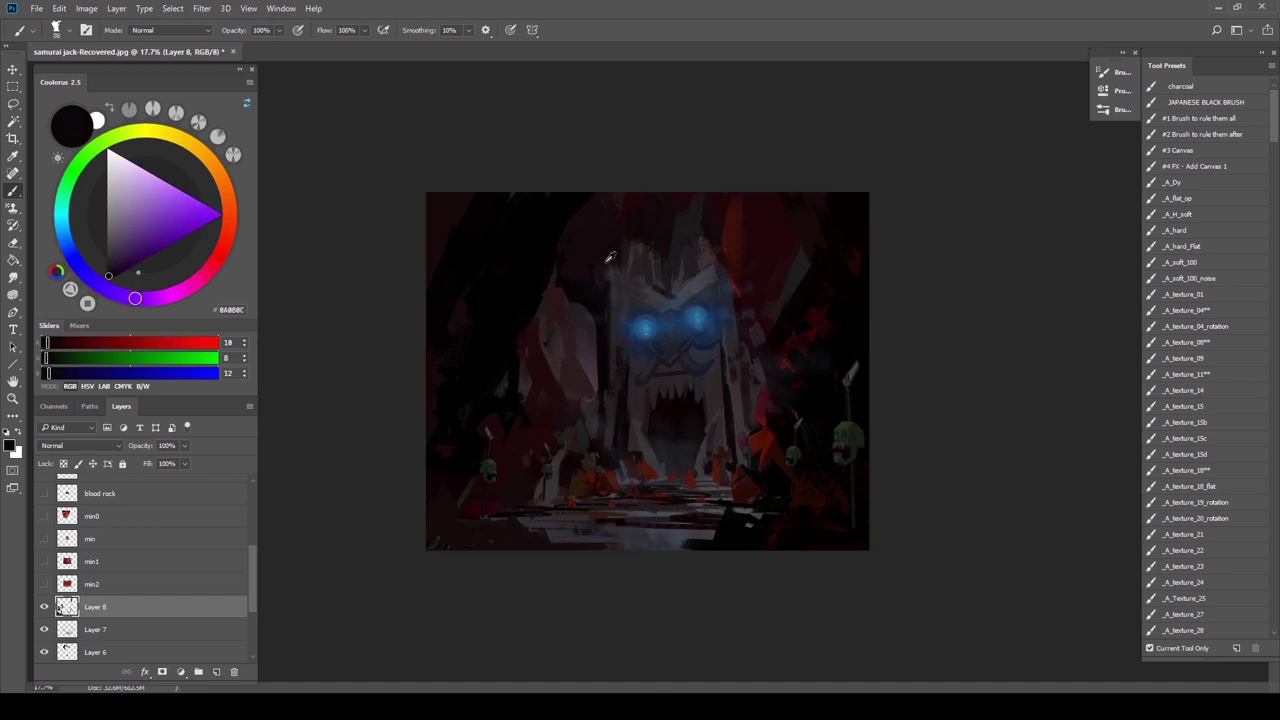
{"action": "left_click", "coordinate": [608, 266], "text": "alt"}
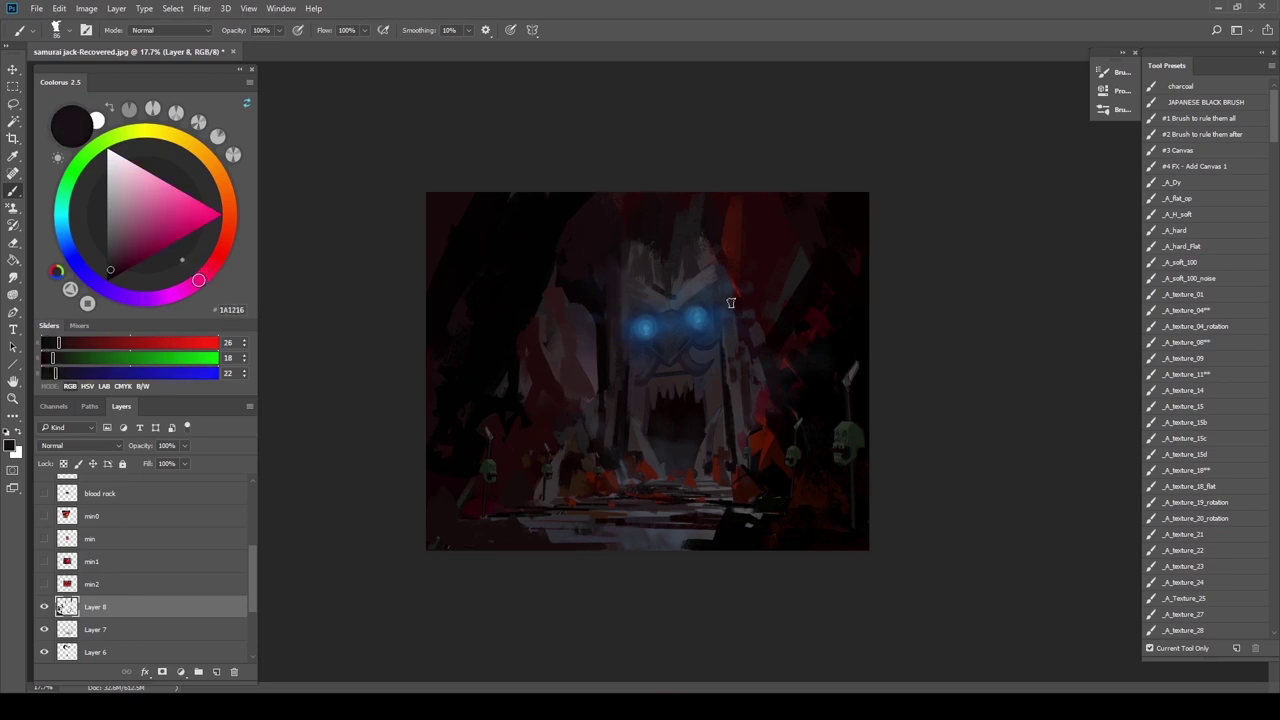
{"action": "left_click", "coordinate": [755, 298], "text": "alt"}
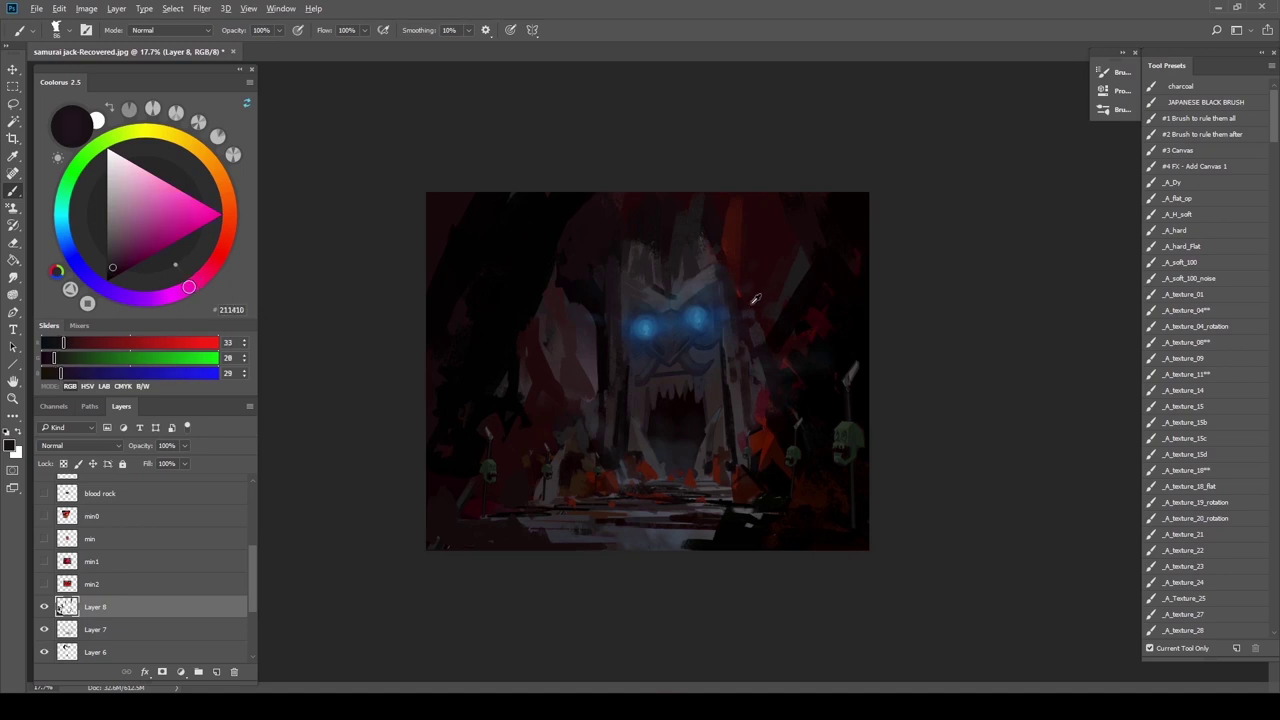
{"action": "left_click", "coordinate": [765, 306], "text": "alt"}
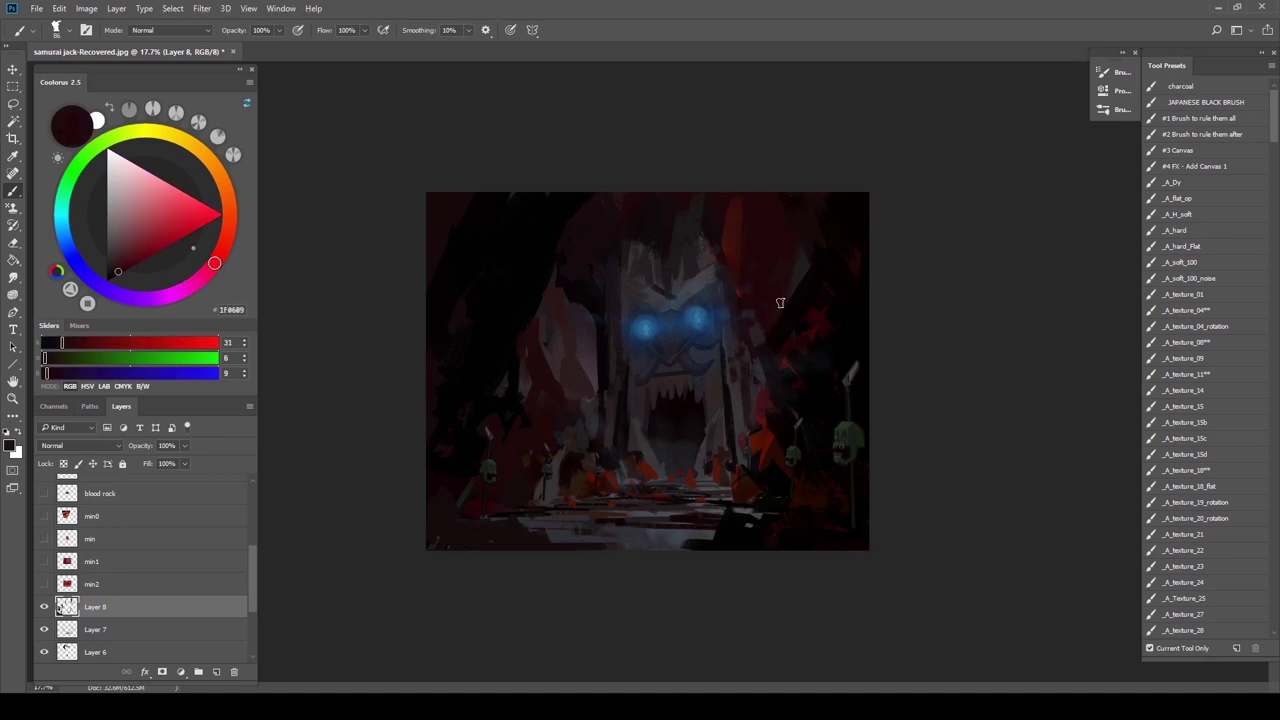
{"action": "left_click", "coordinate": [790, 278], "text": "alt"}
{"action": "left_click", "coordinate": [787, 270], "text": "alt"}
Rework the large dark rock mass and foreground on the left with sampled near-black and dark red tones
{"action": "left_click", "coordinate": [501, 273], "text": "alt"}
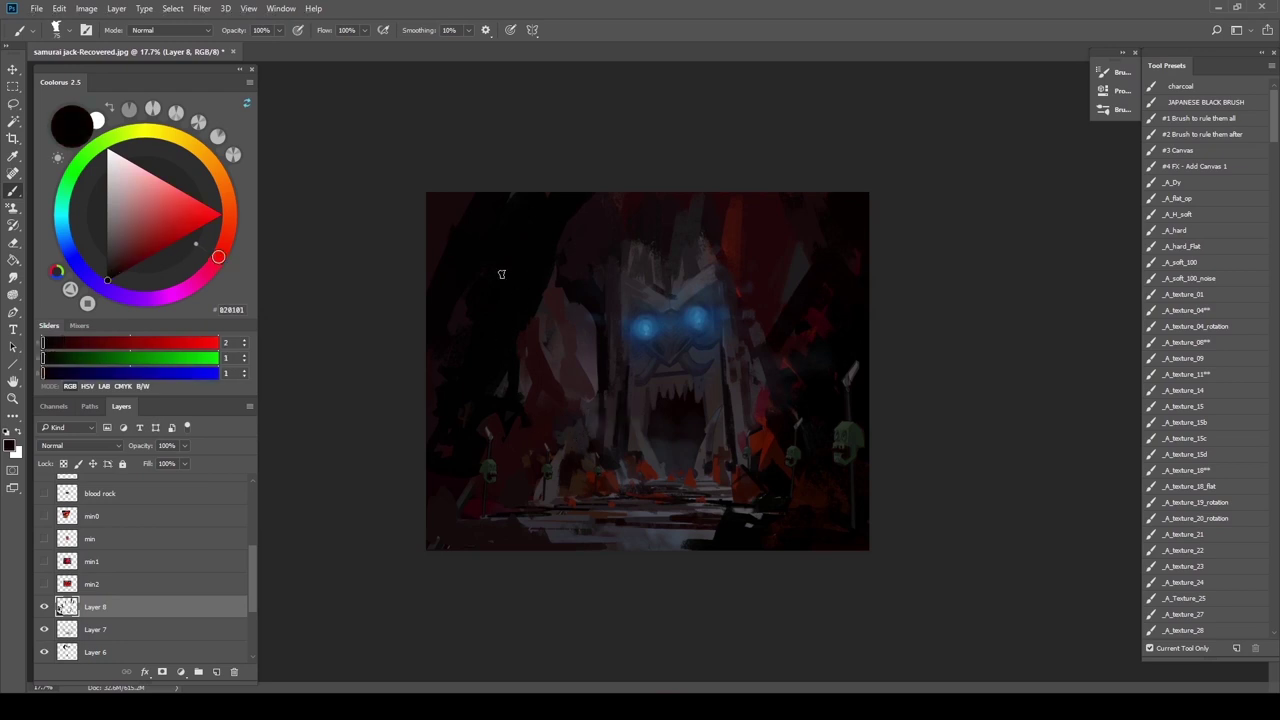
{"action": "left_click", "coordinate": [462, 198], "text": "alt"}
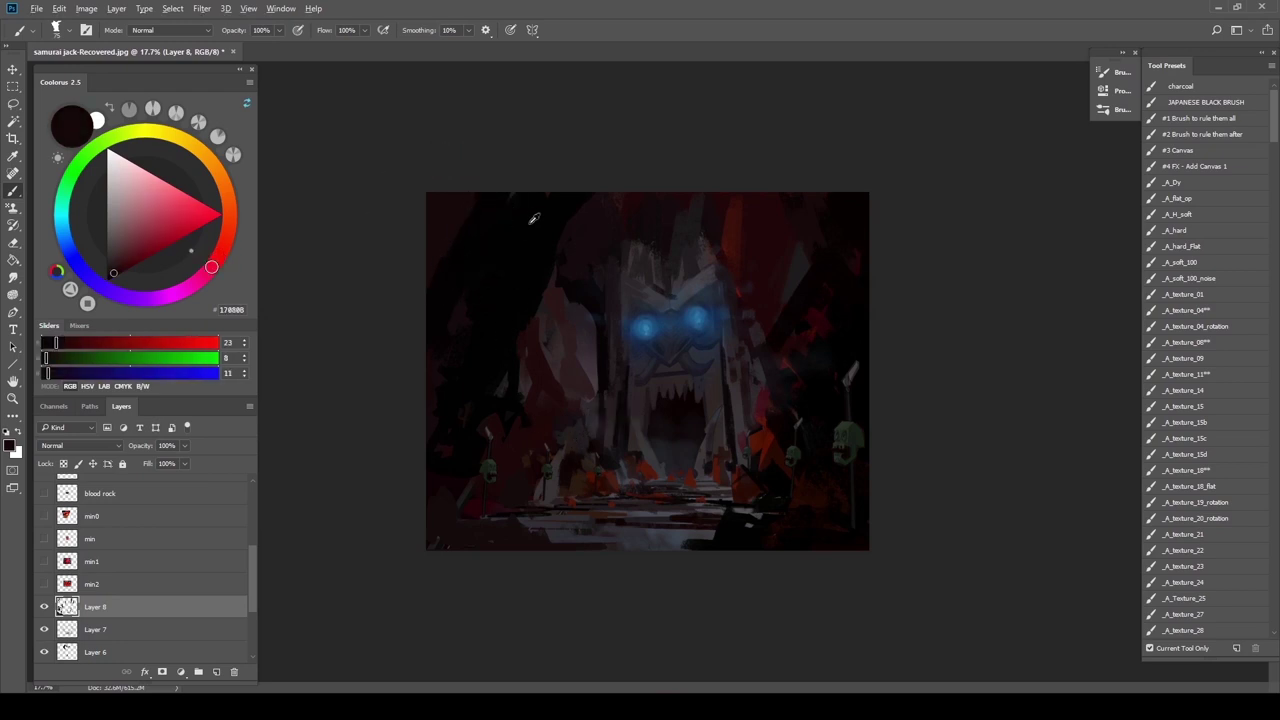
{"action": "left_click", "coordinate": [504, 357], "text": "alt"}
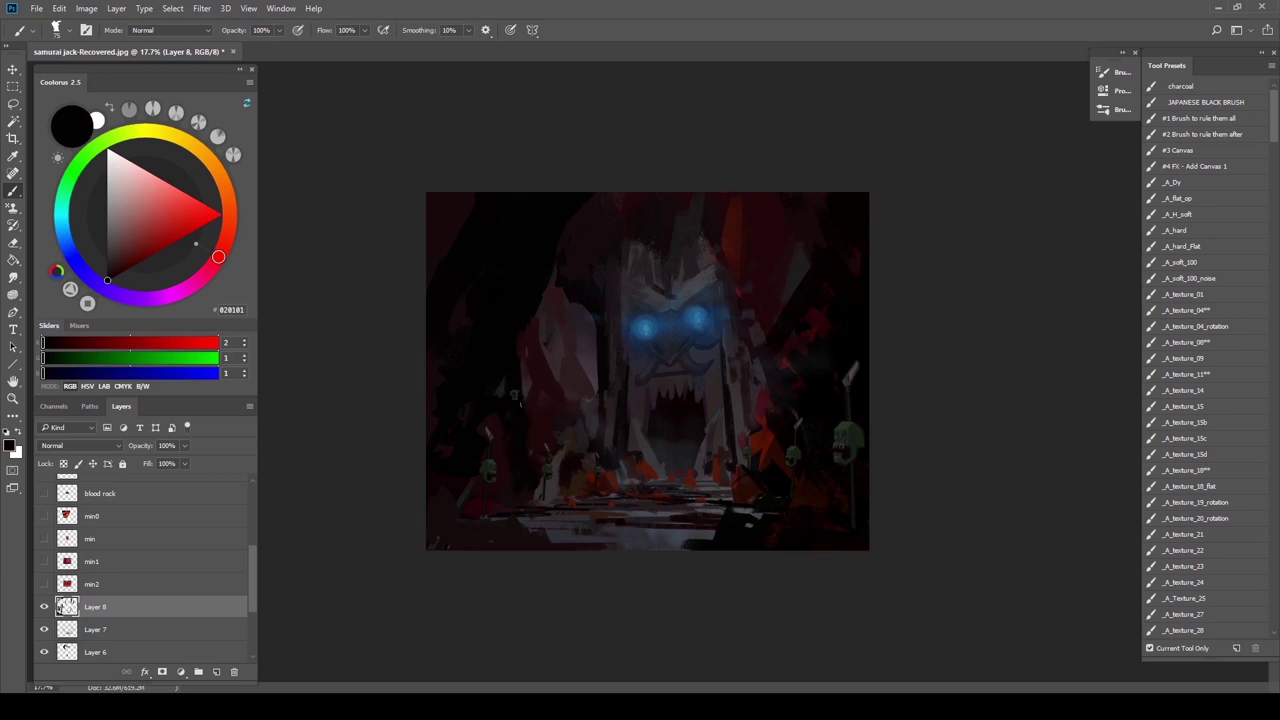
{"action": "left_click", "coordinate": [476, 523], "text": "alt"}
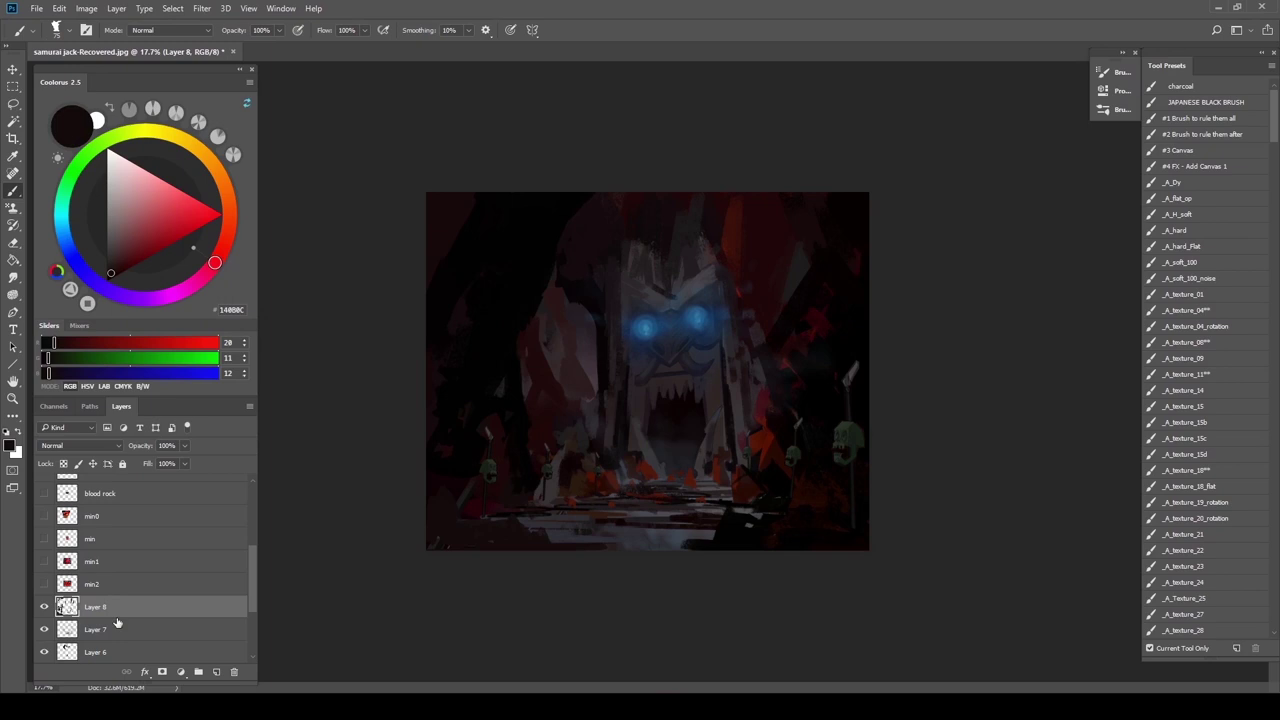
Sample brown from the min0 crystal reference, hide it again, and paint rusty strokes over the path and rocks before the gate
{"action": "left_click", "coordinate": [44, 516]}
{"action": "left_click", "coordinate": [613, 372], "text": "alt"}
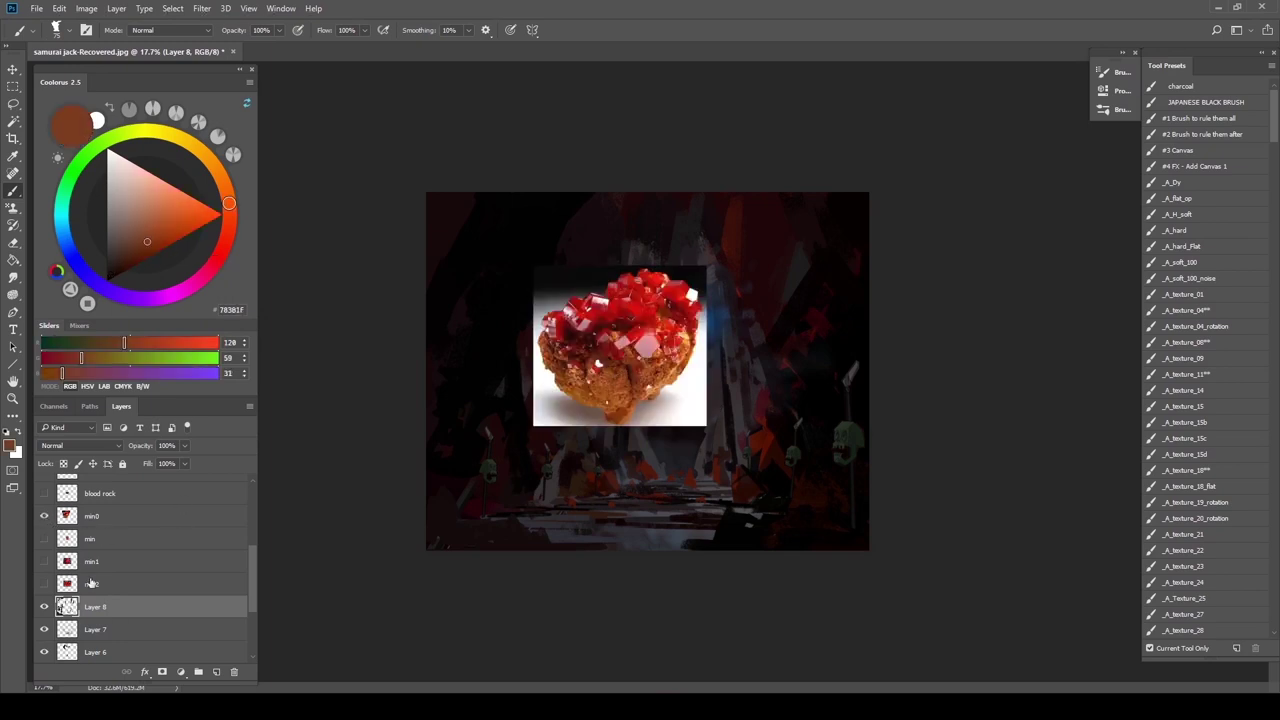
{"action": "left_click", "coordinate": [44, 607]}
{"action": "left_click", "coordinate": [44, 607]}
{"action": "left_click", "coordinate": [44, 516]}
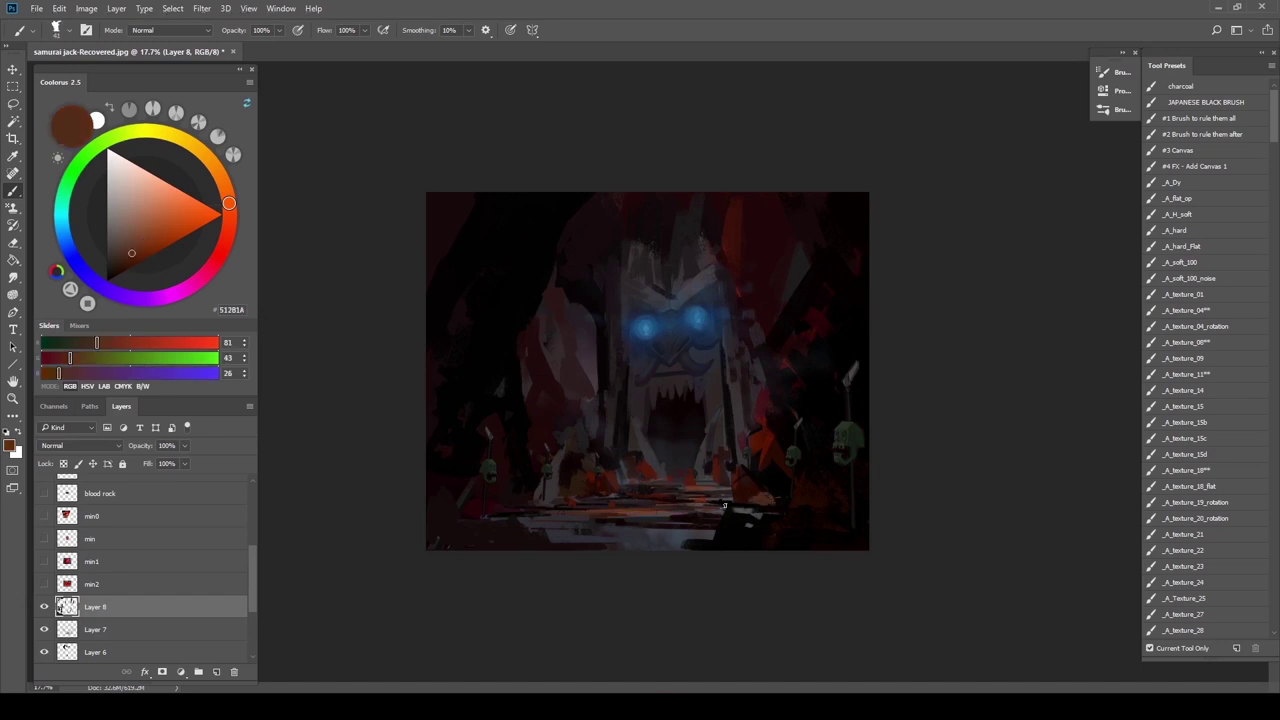
{"action": "left_click", "coordinate": [567, 488], "text": "alt"}
{"action": "left_click", "coordinate": [700, 477], "text": "alt"}
{"action": "left_click", "coordinate": [697, 467], "text": "alt"}
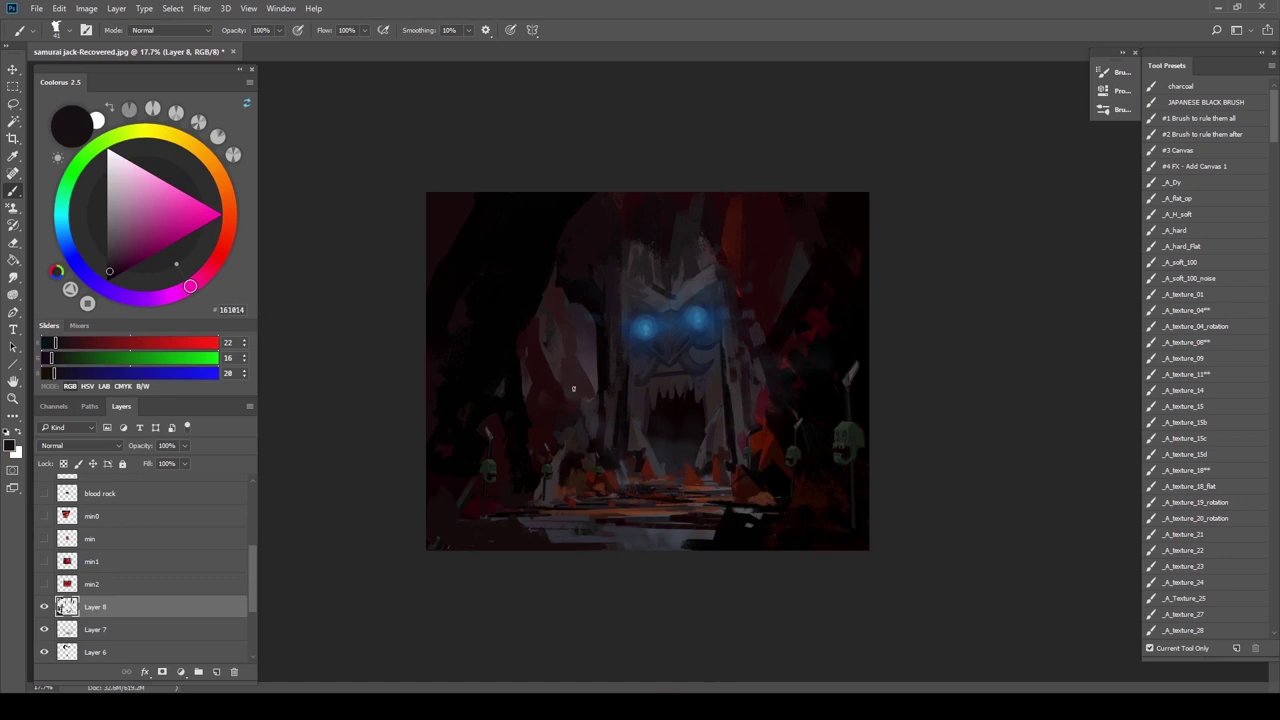
Paint the right foreground rock and the area around the large skull spear with sampled near-black tones
{"action": "left_click", "coordinate": [729, 517], "text": "alt"}
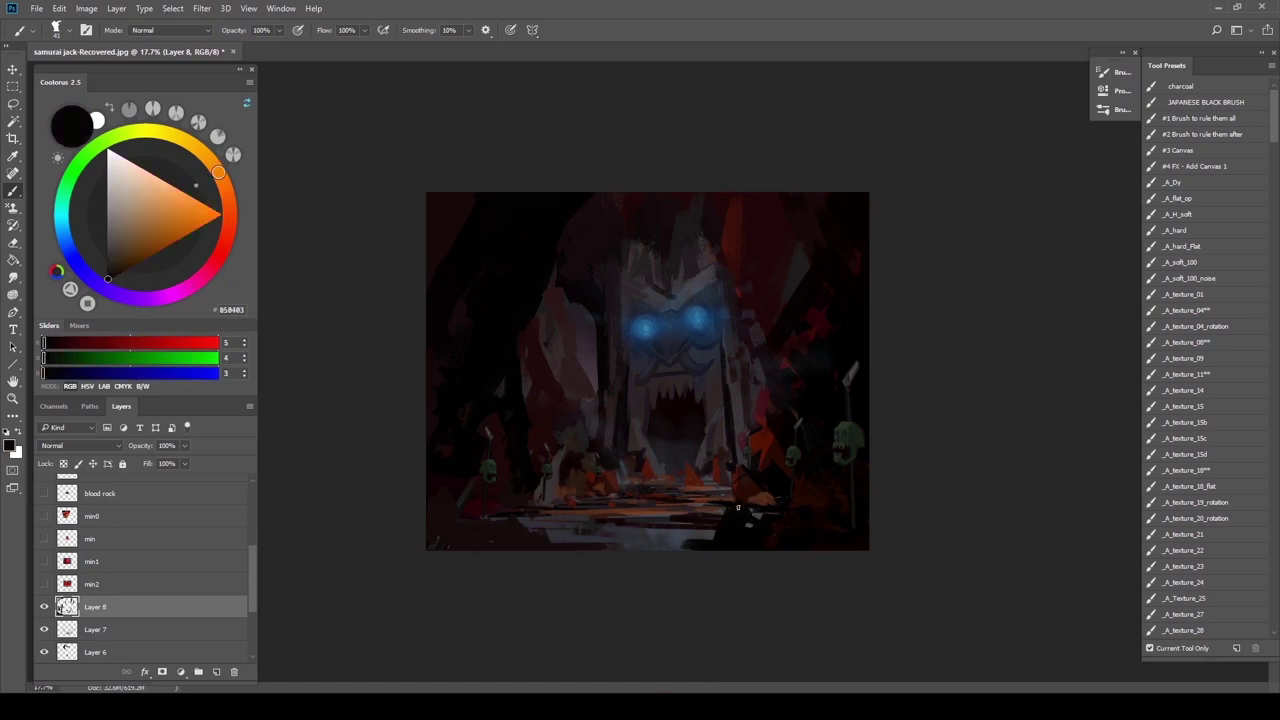
{"action": "left_click", "coordinate": [746, 510], "text": "alt"}
{"action": "left_click", "coordinate": [752, 531], "text": "alt"}
{"action": "left_click", "coordinate": [763, 510], "text": "alt"}
{"action": "left_click", "coordinate": [805, 491], "text": "alt"}
{"action": "left_click_drag", "start_coordinate": [815, 461], "coordinate": [829, 467]}
Darken the rock wall above the right-hand skull spears with sampled dark red strokes
{"action": "left_click_drag", "start_coordinate": [796, 350], "coordinate": [803, 352]}
{"action": "left_click", "coordinate": [815, 312], "text": "alt"}
{"action": "mouse_move", "coordinate": [817, 308]}
{"action": "left_mouse_down"}
{"action": "mouse_move", "coordinate": [824, 275]}
{"action": "mouse_move", "coordinate": [819, 334]}
{"action": "left_mouse_up"}
{"action": "left_click", "coordinate": [818, 280], "text": "alt"}
{"action": "scroll", "coordinate": [806, 413], "scroll_direction": "down", "scroll_amount": 6}
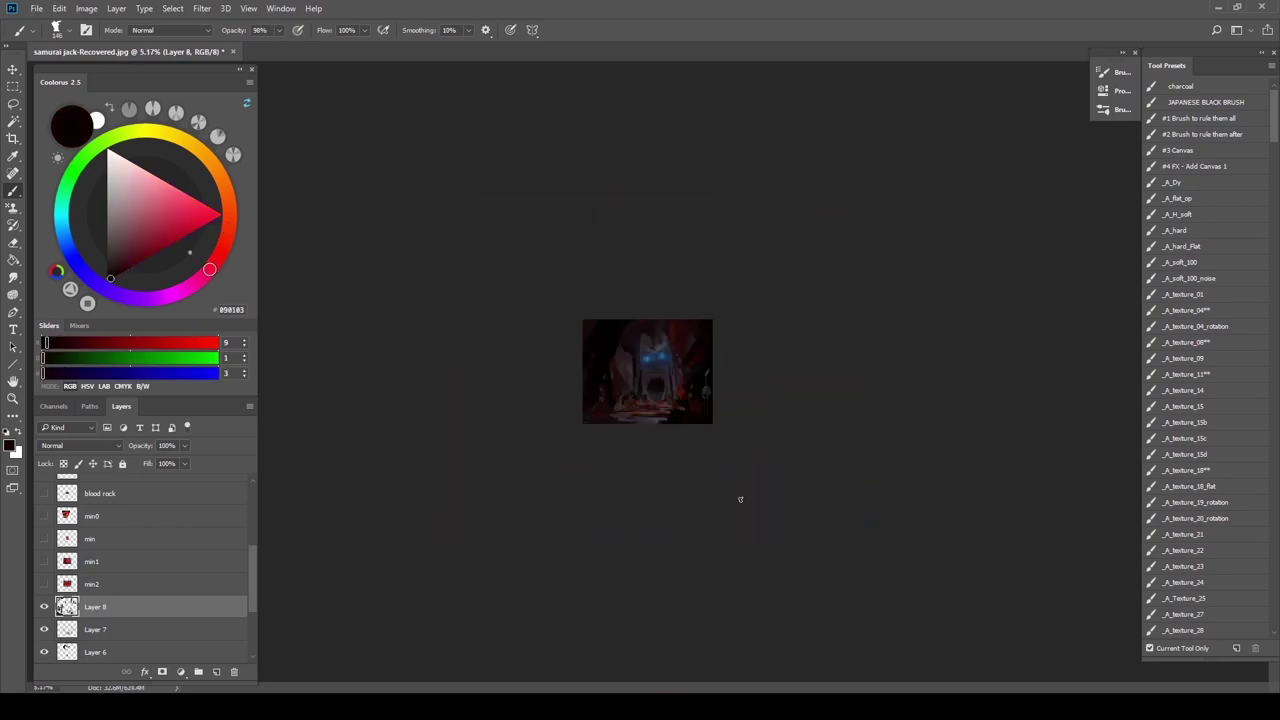
{"action": "scroll", "coordinate": [724, 461], "scroll_direction": "up", "scroll_amount": 6}
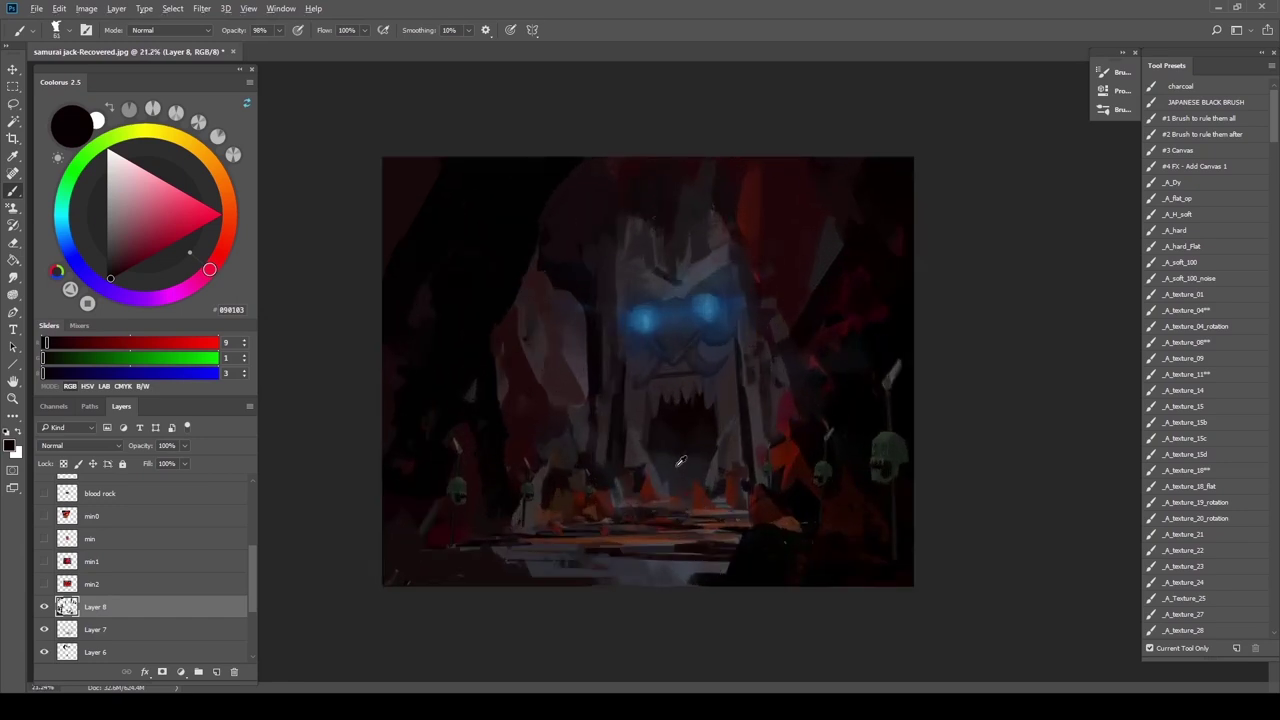
Paint smoky strokes in the lower part of the gate's mouth with sampled dark grey and near-black tones
{"action": "left_click", "coordinate": [678, 461], "text": "alt"}
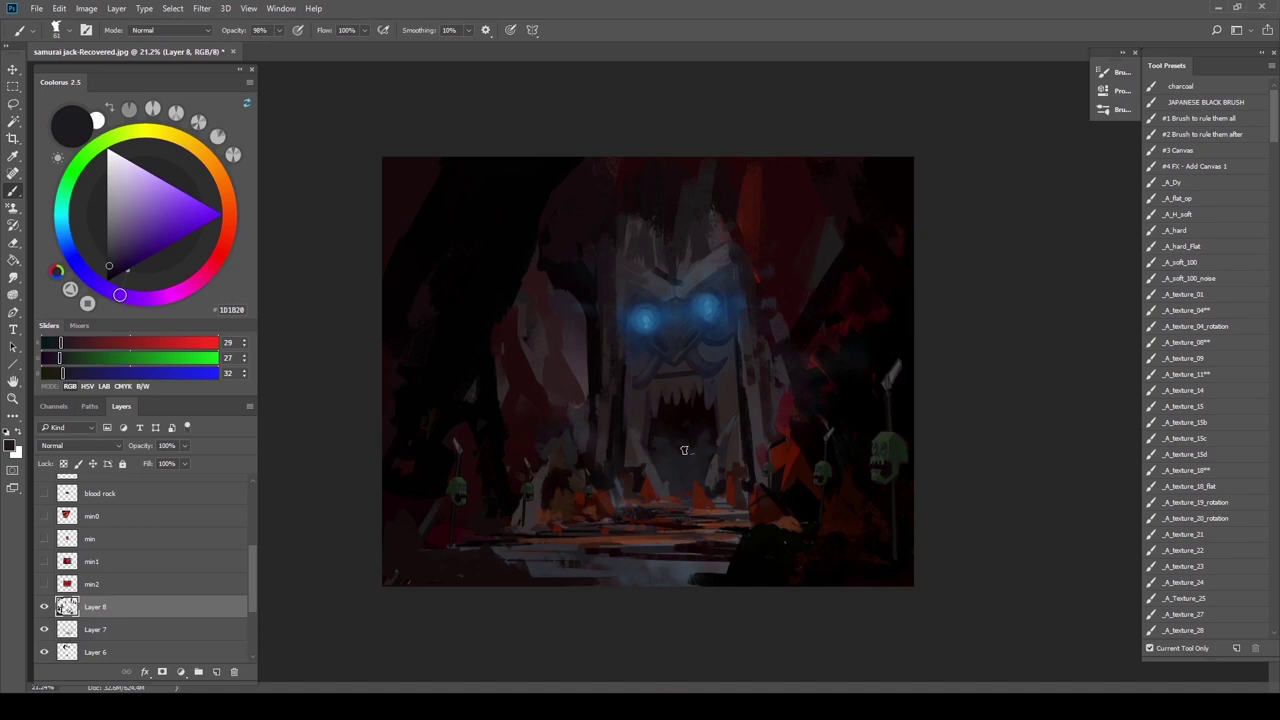
{"action": "left_click", "coordinate": [673, 480], "text": "alt"}
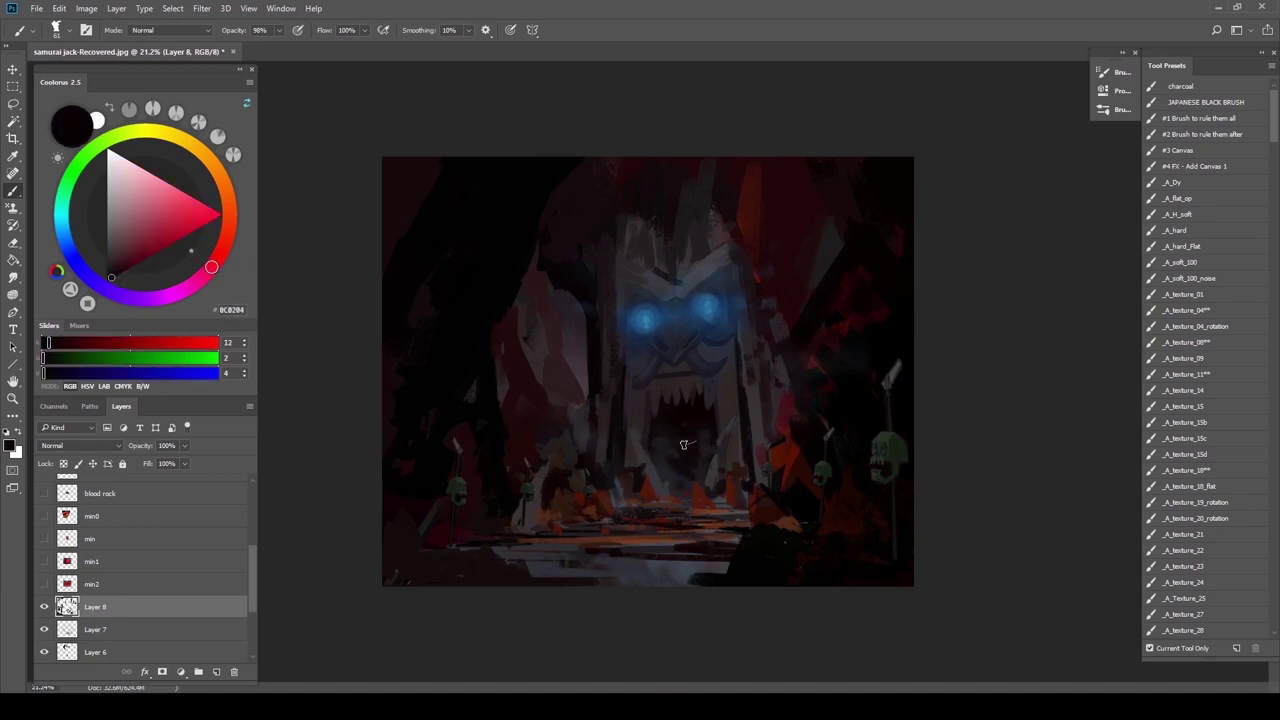
{"action": "left_click", "coordinate": [660, 462], "text": "alt"}
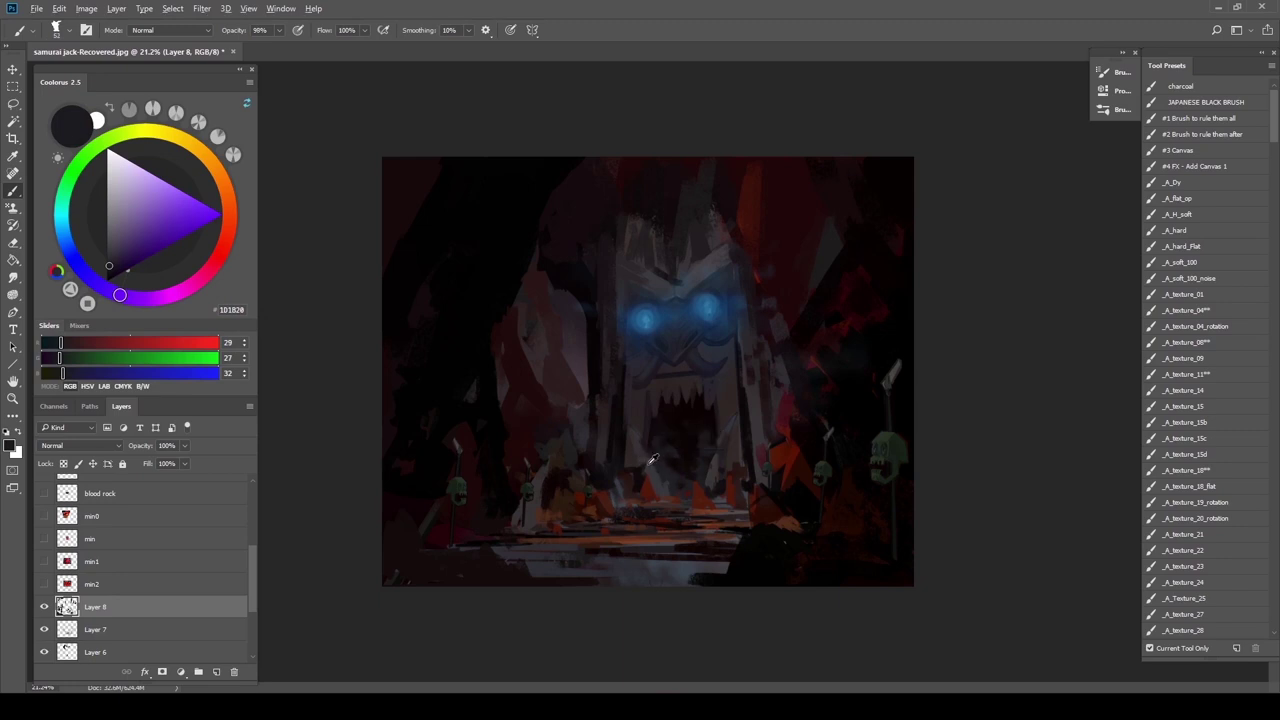
{"action": "left_click", "coordinate": [656, 466], "text": "alt"}
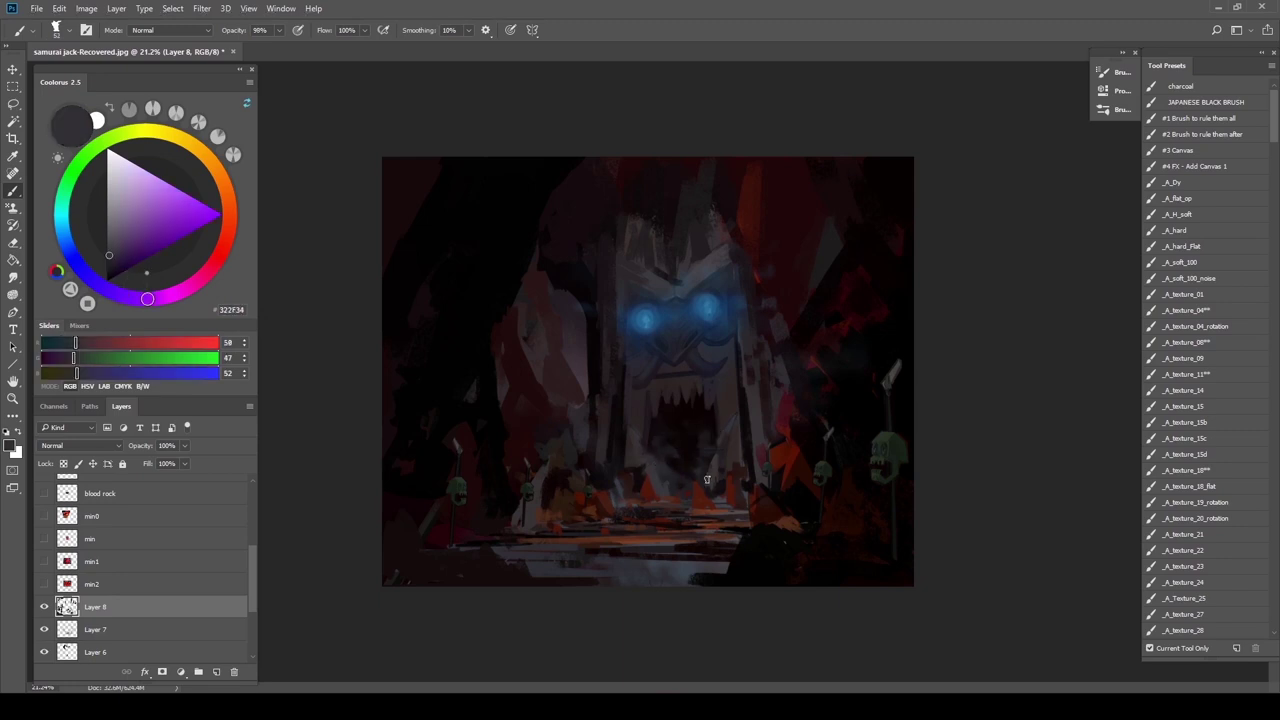
{"action": "left_click", "coordinate": [692, 493], "text": "alt"}
{"action": "left_click", "coordinate": [680, 474], "text": "alt"}
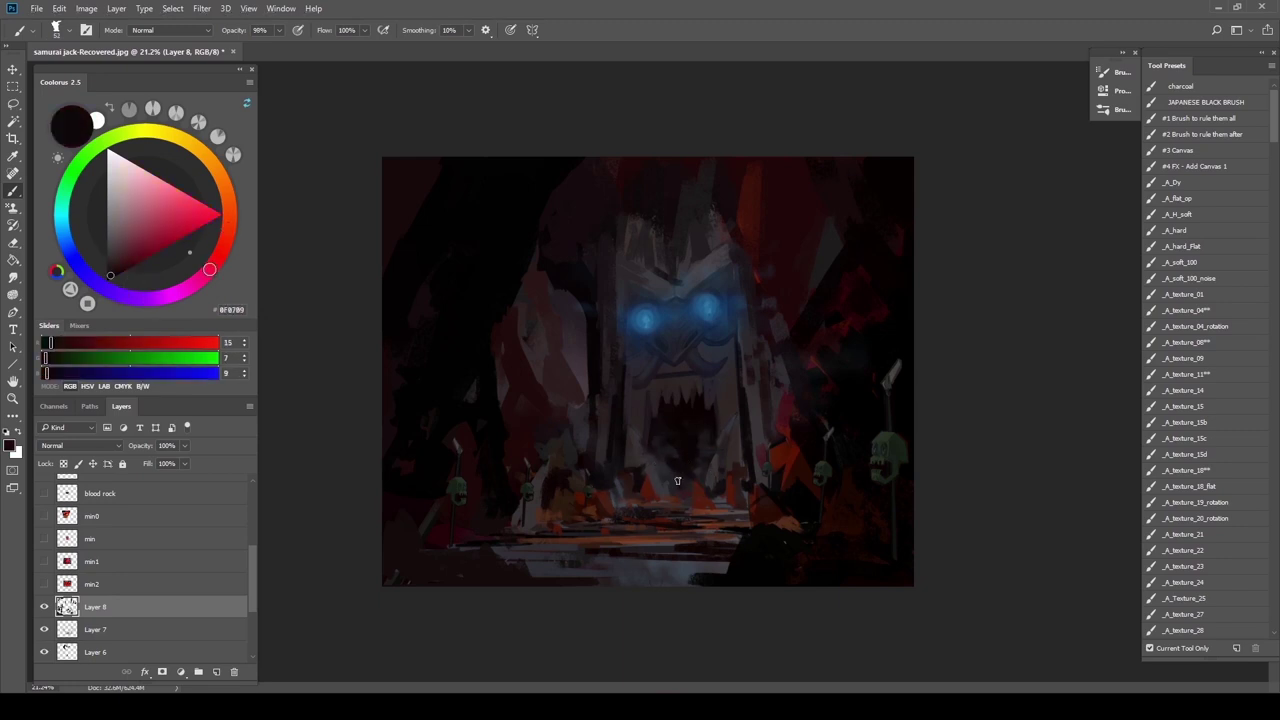
Refine the demon face around the upper lip and cheeks with sampled dark purple and blue-grey tones
{"action": "left_click", "coordinate": [643, 378], "text": "alt"}
{"action": "left_click", "coordinate": [646, 379], "text": "alt"}
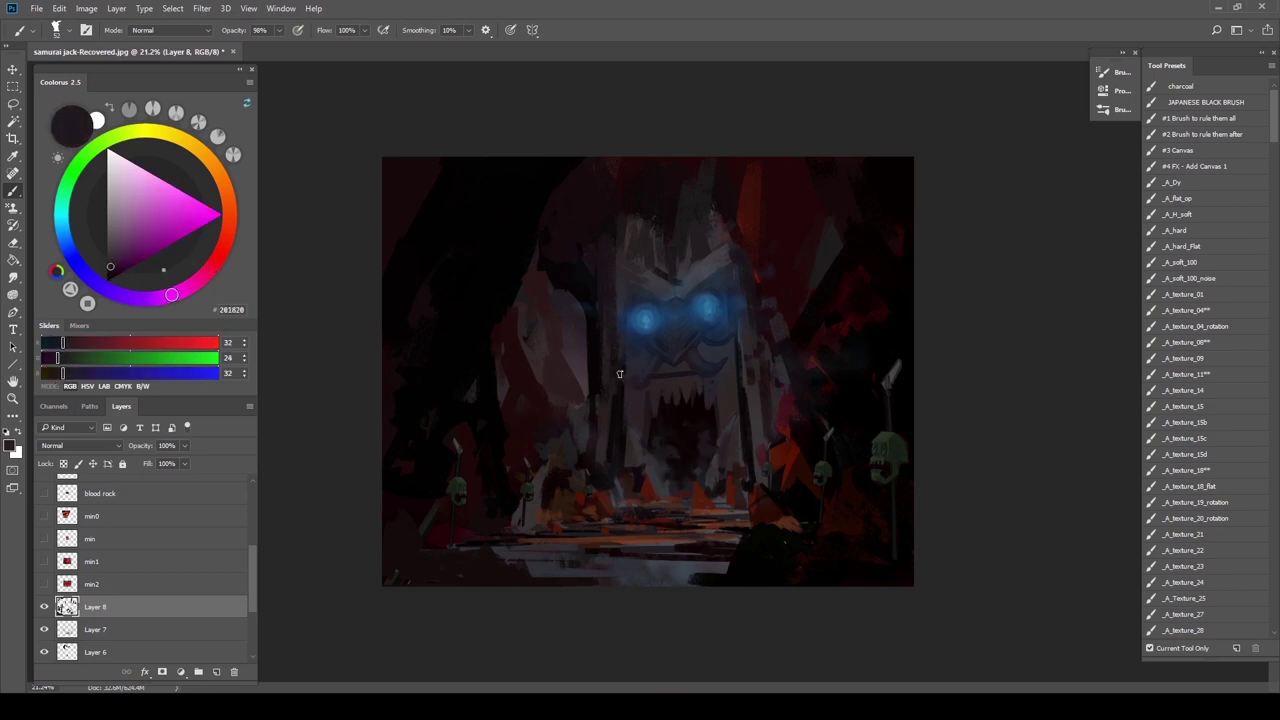
{"action": "left_click", "coordinate": [706, 372], "text": "alt"}
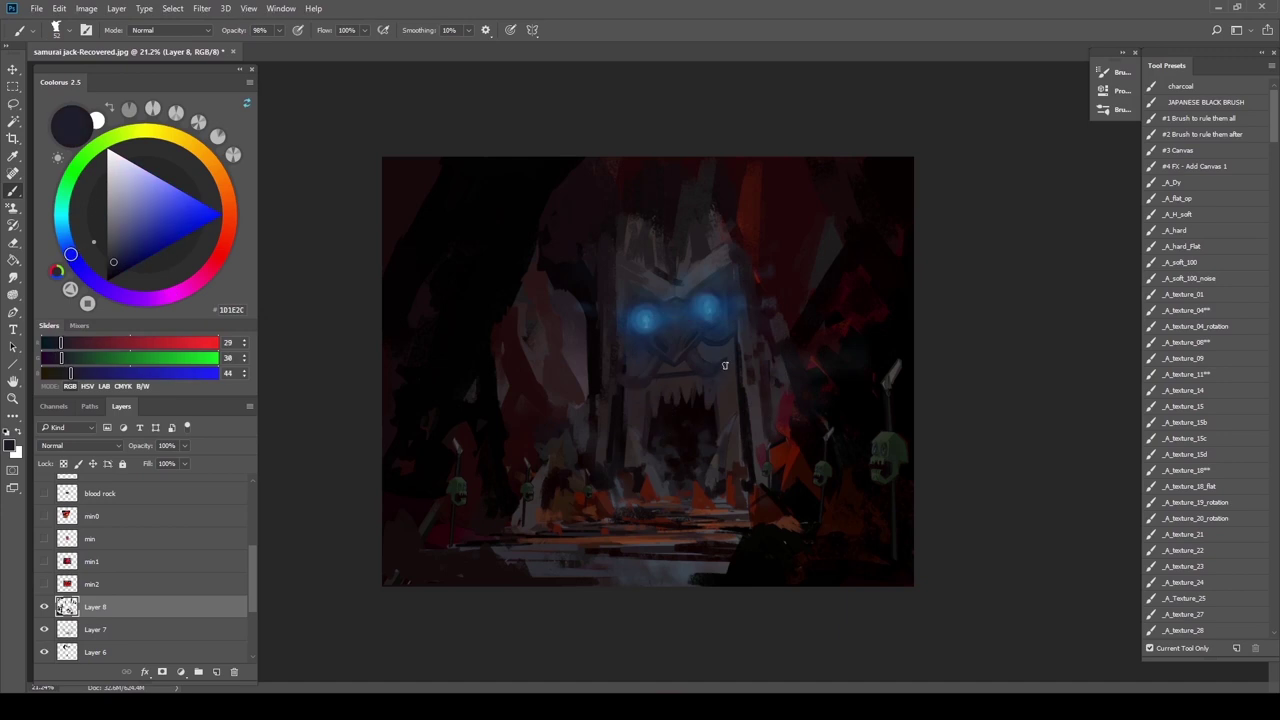
{"action": "left_click", "coordinate": [714, 359], "text": "alt"}
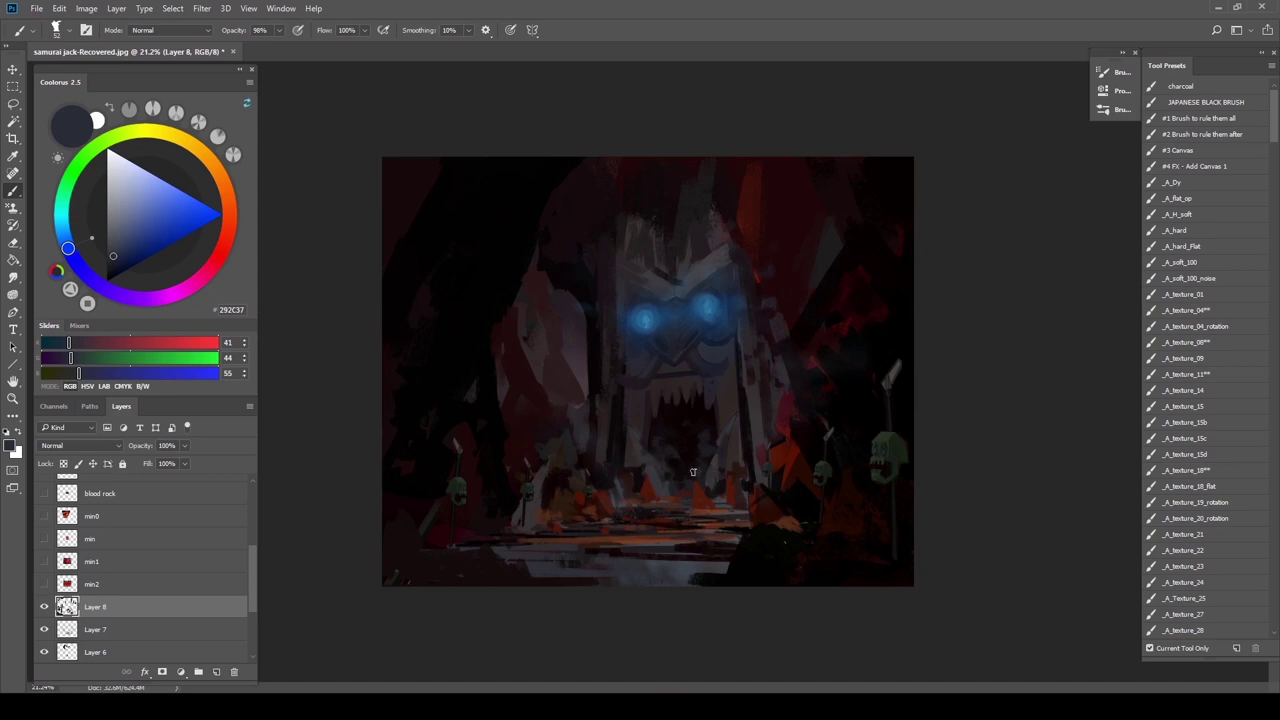
Refine the mist and lower fangs at both sides of the gate's mouth with sampled greys at 100% brush opacity
{"action": "left_click", "coordinate": [705, 441], "text": "alt"}
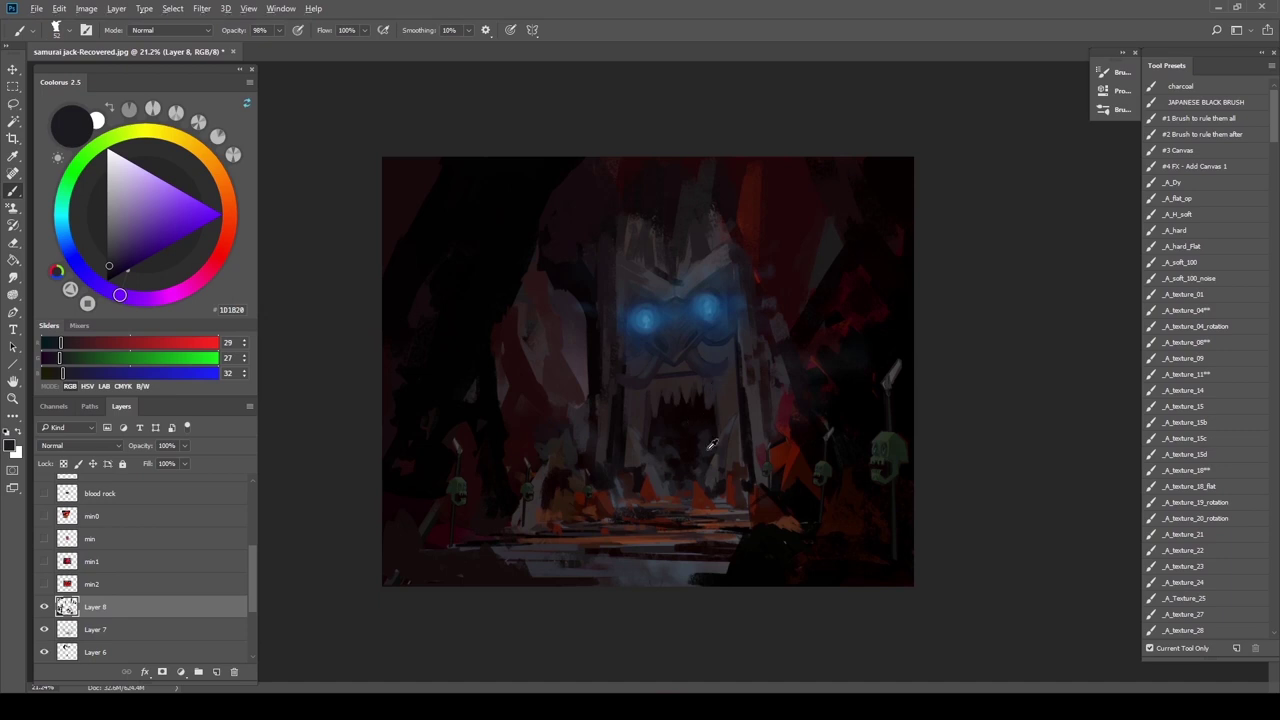
{"action": "left_click", "coordinate": [713, 455], "text": "alt"}
{"action": "key", "text": "0"}
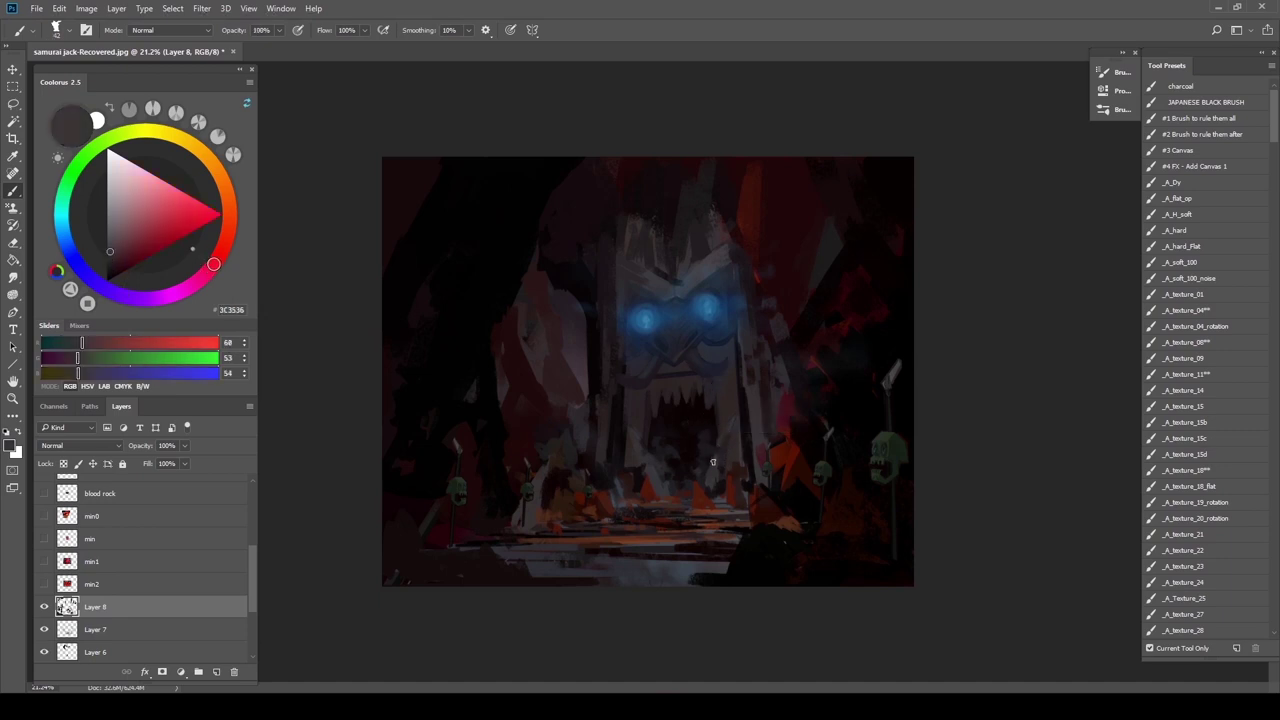
{"action": "left_click", "coordinate": [724, 460], "text": "alt"}
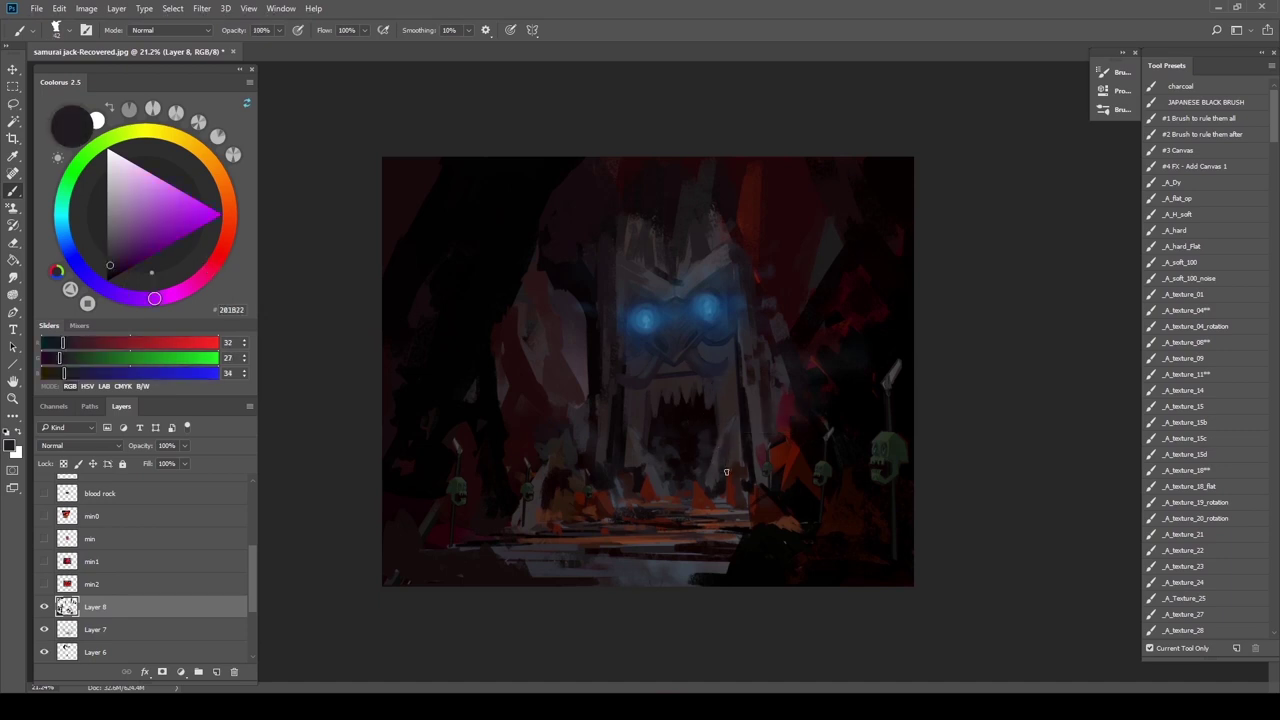
{"action": "left_click", "coordinate": [724, 440], "text": "alt"}
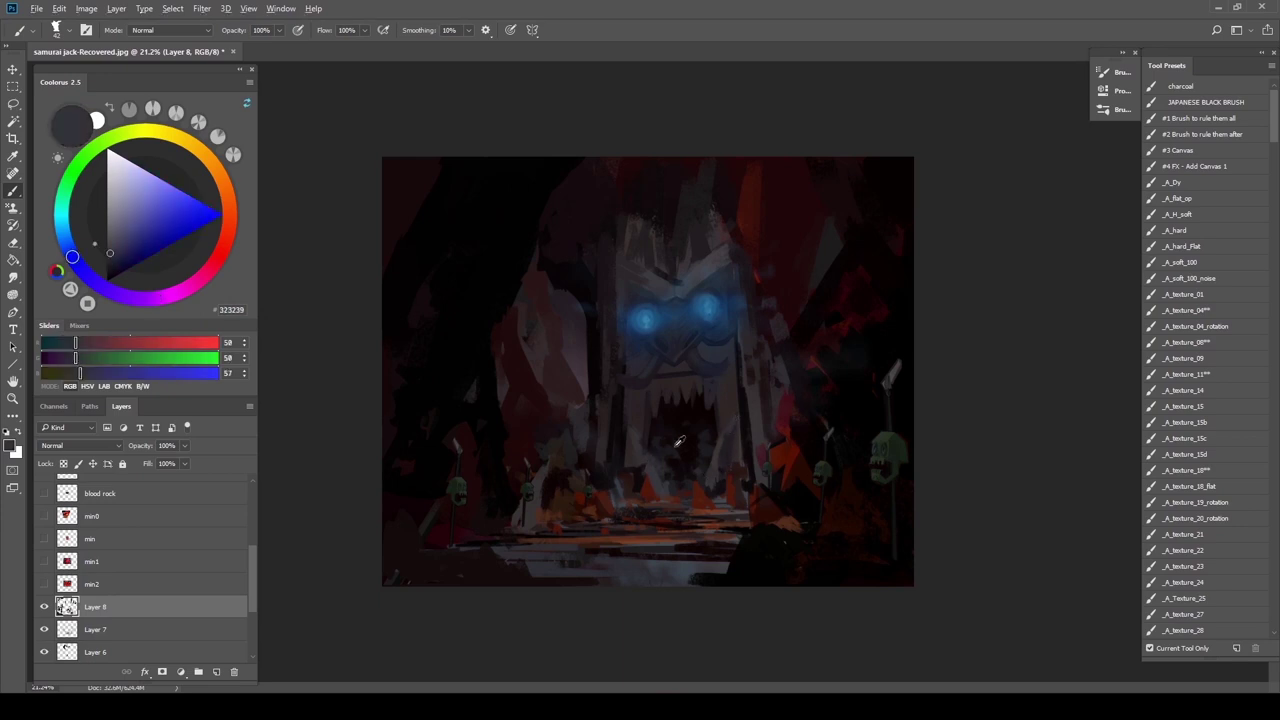
{"action": "left_click", "coordinate": [728, 456], "text": "alt"}
{"action": "left_click", "coordinate": [643, 478], "text": "alt"}
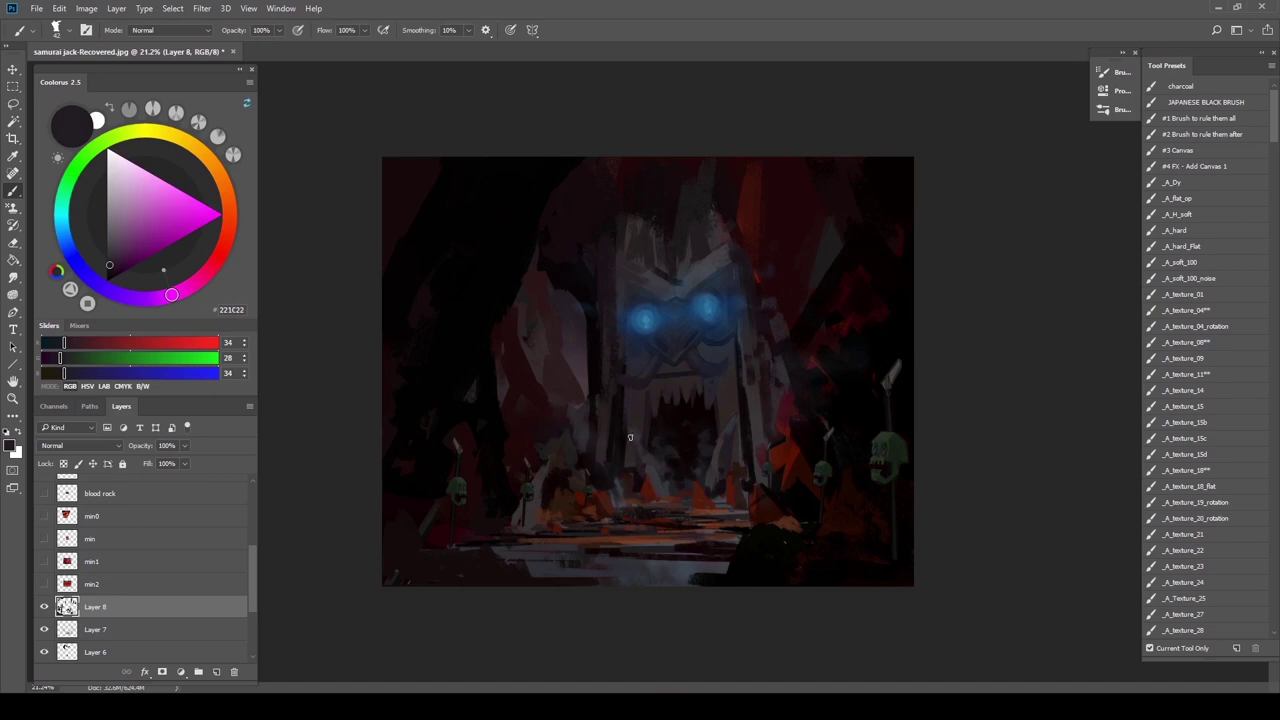
{"action": "left_click", "coordinate": [636, 447], "text": "alt"}
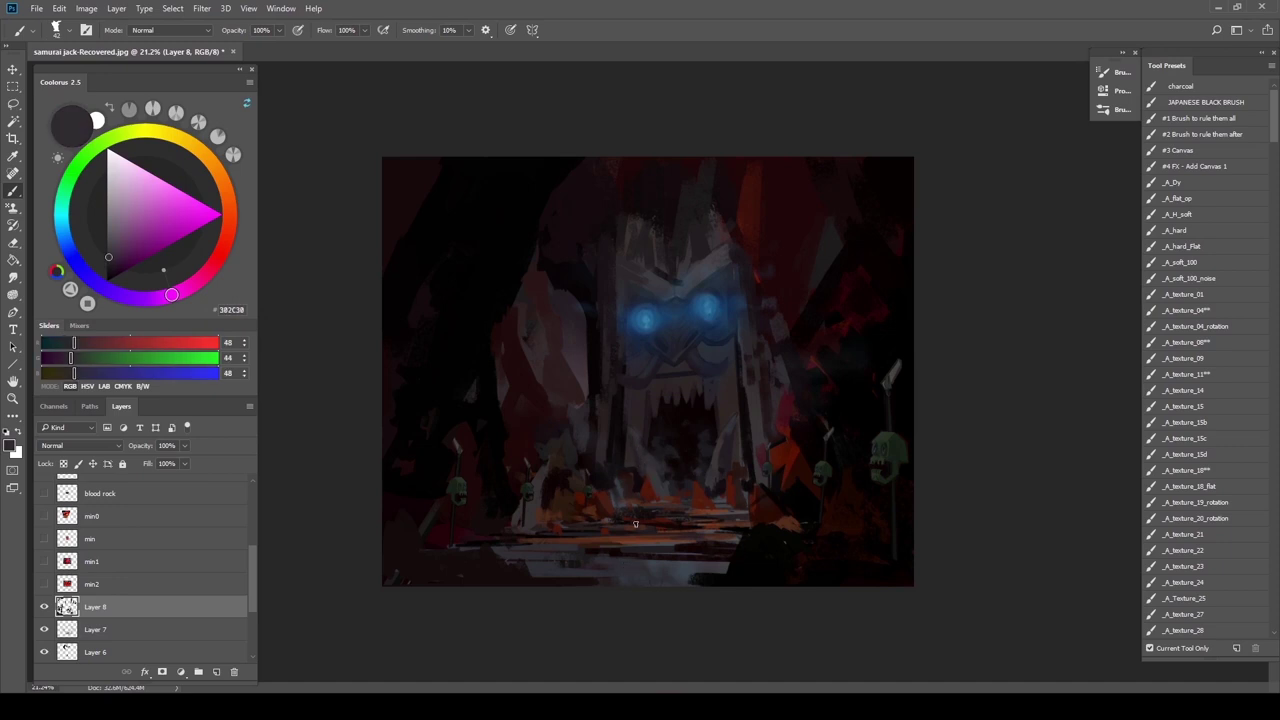
Show the reference layer with six greyscale landscape thumbnails and examine their value composition up close
{"action": "scroll", "coordinate": [636, 524], "scroll_direction": "down", "scroll_amount": 7}
{"action": "scroll", "coordinate": [623, 494], "scroll_direction": "up", "scroll_amount": 8}
{"action": "scroll", "coordinate": [64, 523], "scroll_direction": "up", "scroll_amount": 3}
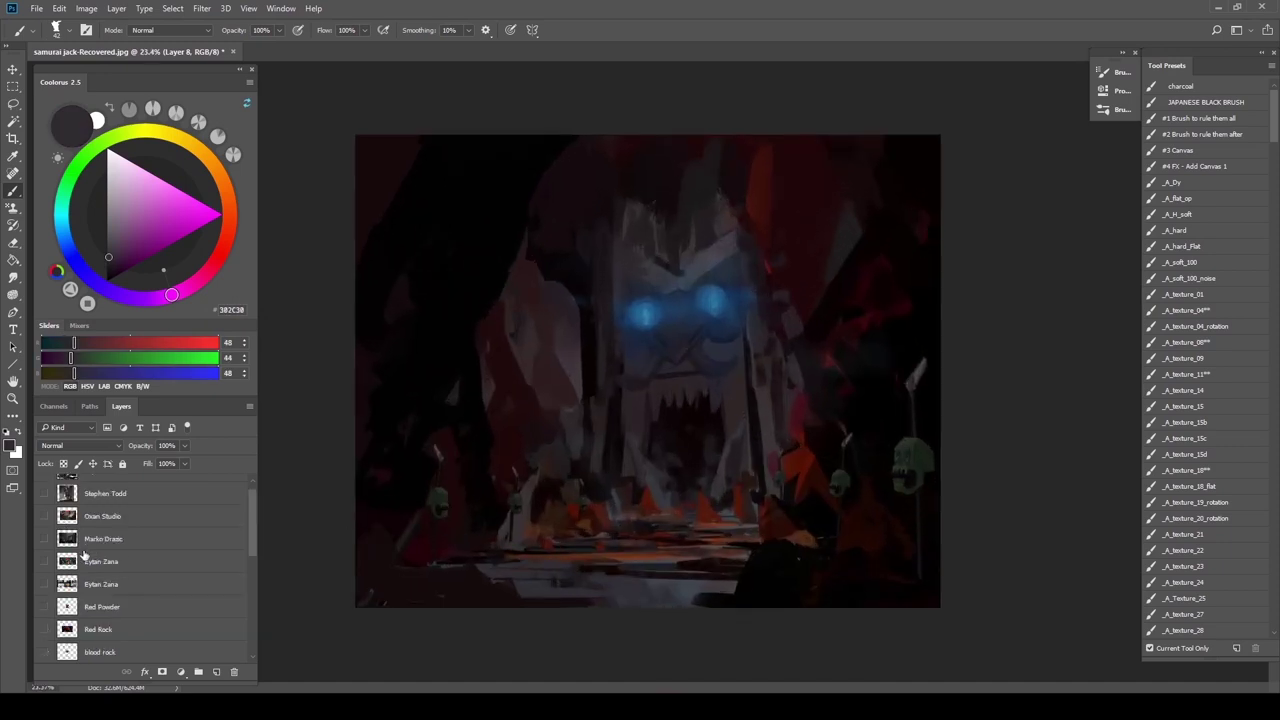
{"action": "left_click", "coordinate": [43, 585]}
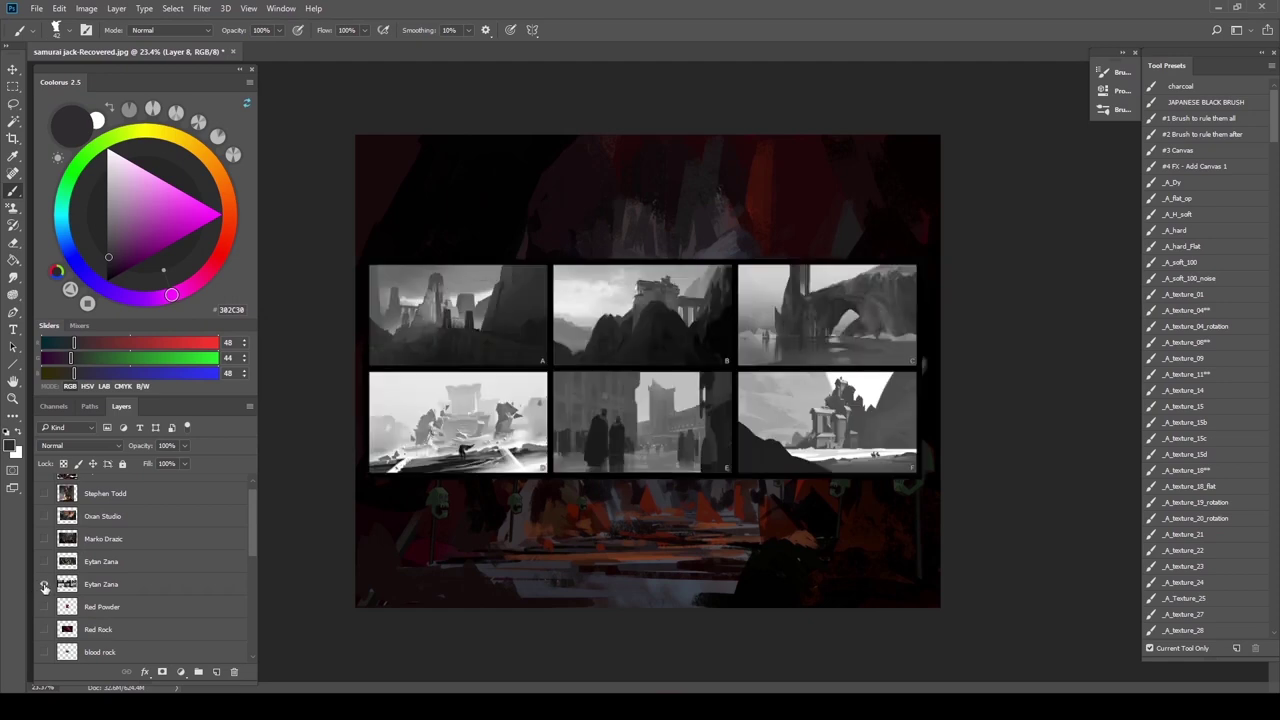
{"action": "scroll", "coordinate": [494, 478], "scroll_direction": "up", "scroll_amount": 3}
{"action": "scroll", "coordinate": [585, 432], "scroll_direction": "down", "scroll_amount": 1}
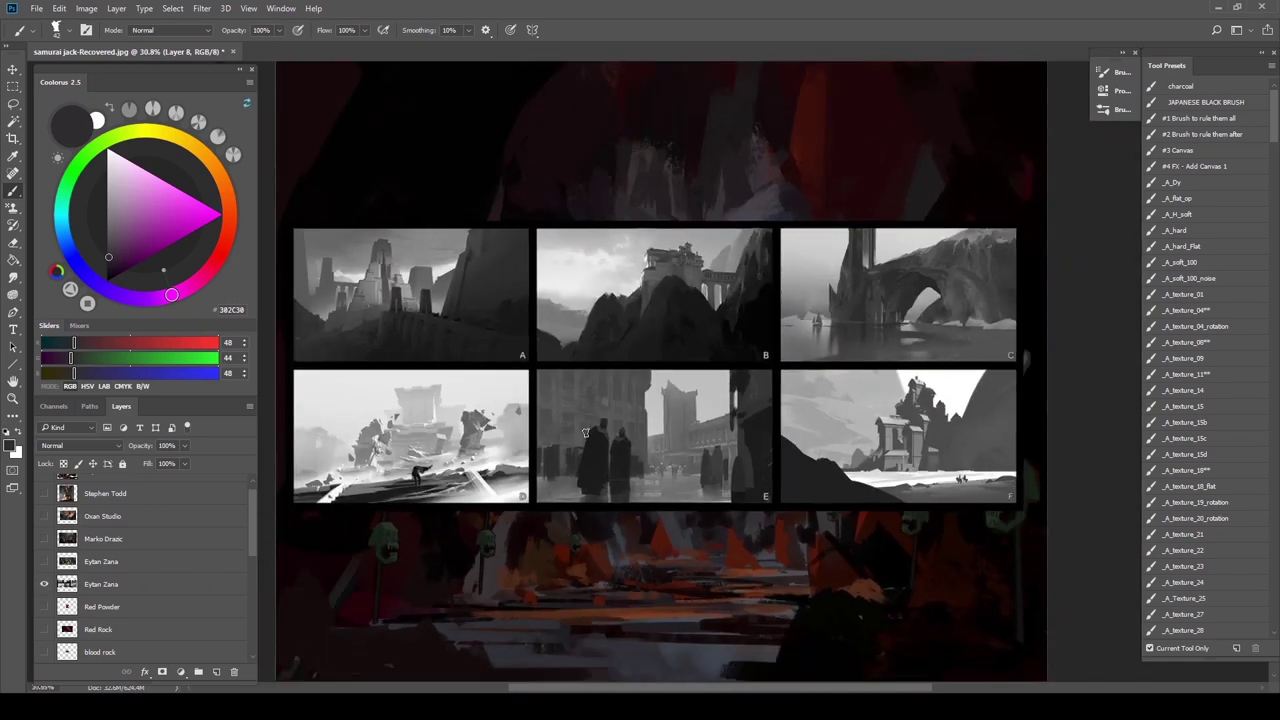
{"action": "scroll", "coordinate": [585, 432], "scroll_direction": "up", "scroll_amount": 1}
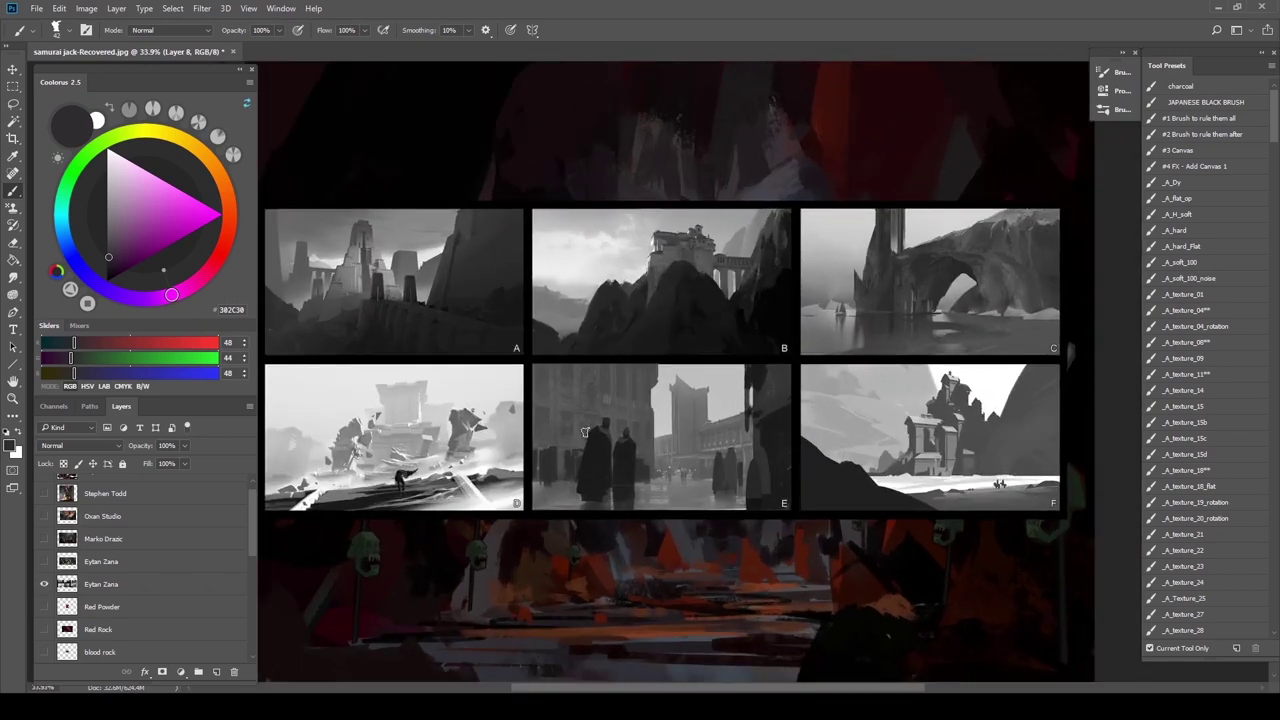
{"action": "scroll", "coordinate": [585, 432], "scroll_direction": "down", "scroll_amount": 1}
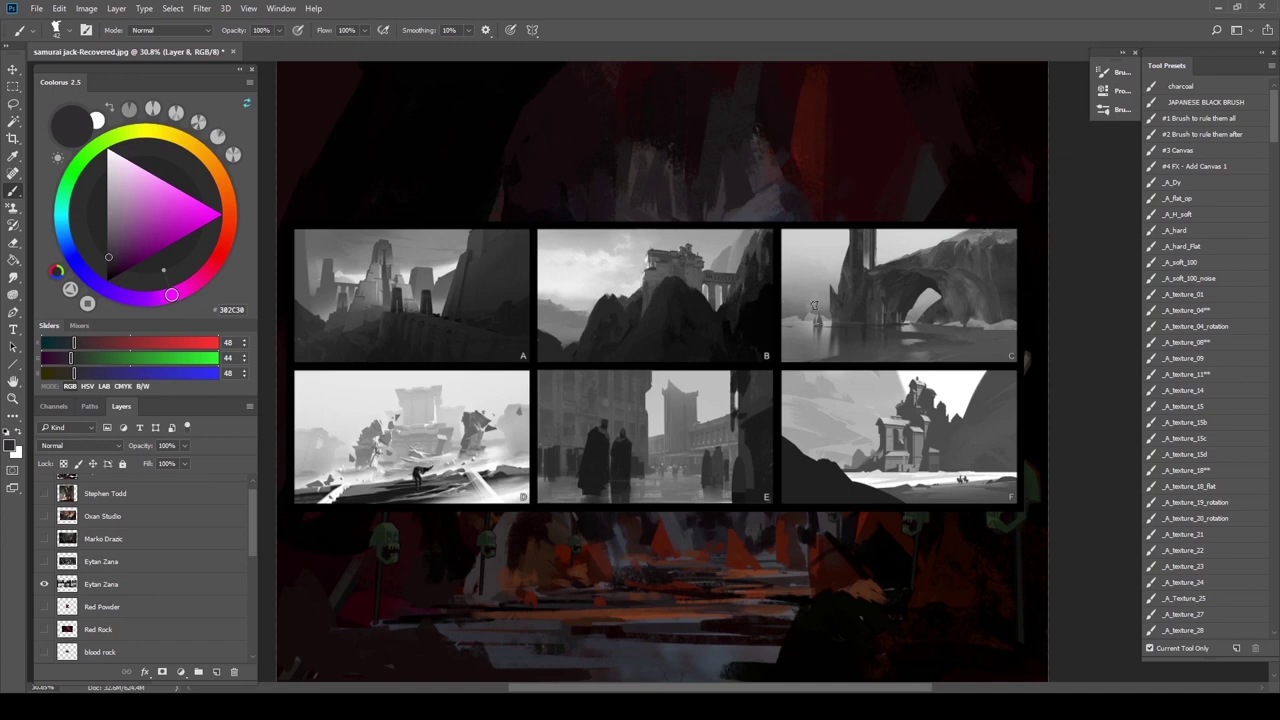
Hide the greyscale reference layer, merge the upper paint layers down into Layer 6, and compare the painting with and without it
{"action": "left_click", "coordinate": [43, 583]}
{"action": "scroll", "coordinate": [648, 371], "scroll_direction": "down", "scroll_amount": 2}
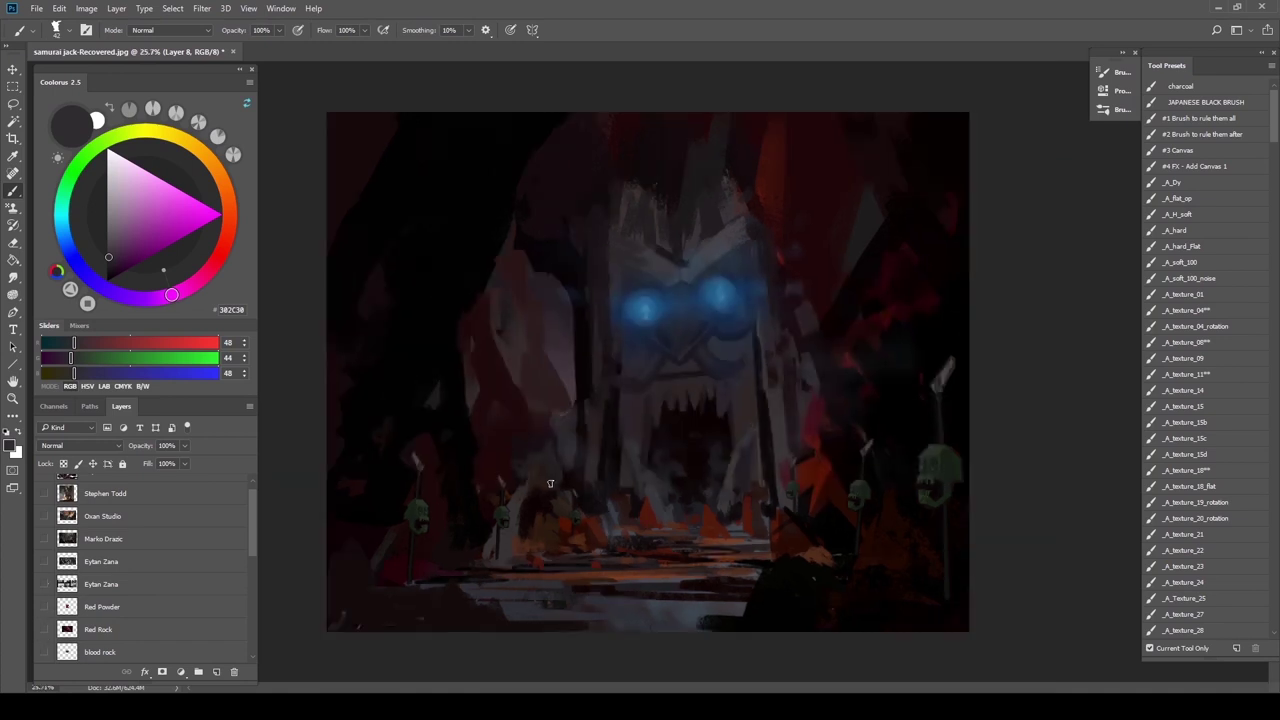
{"action": "scroll", "coordinate": [82, 545], "scroll_direction": "down", "scroll_amount": 10}
{"action": "key", "text": "ctrl+e"}
{"action": "key", "text": "ctrl+e"}
{"action": "left_click", "coordinate": [42, 540]}
{"action": "left_click", "coordinate": [42, 540]}
Refine the path and rocks just below the gate's mouth with small strokes in sampled dark grey and dark red tones
{"action": "key", "text": "bracketleft"}
{"action": "key", "text": "bracketleft"}
{"action": "left_click", "coordinate": [659, 545], "text": "alt"}
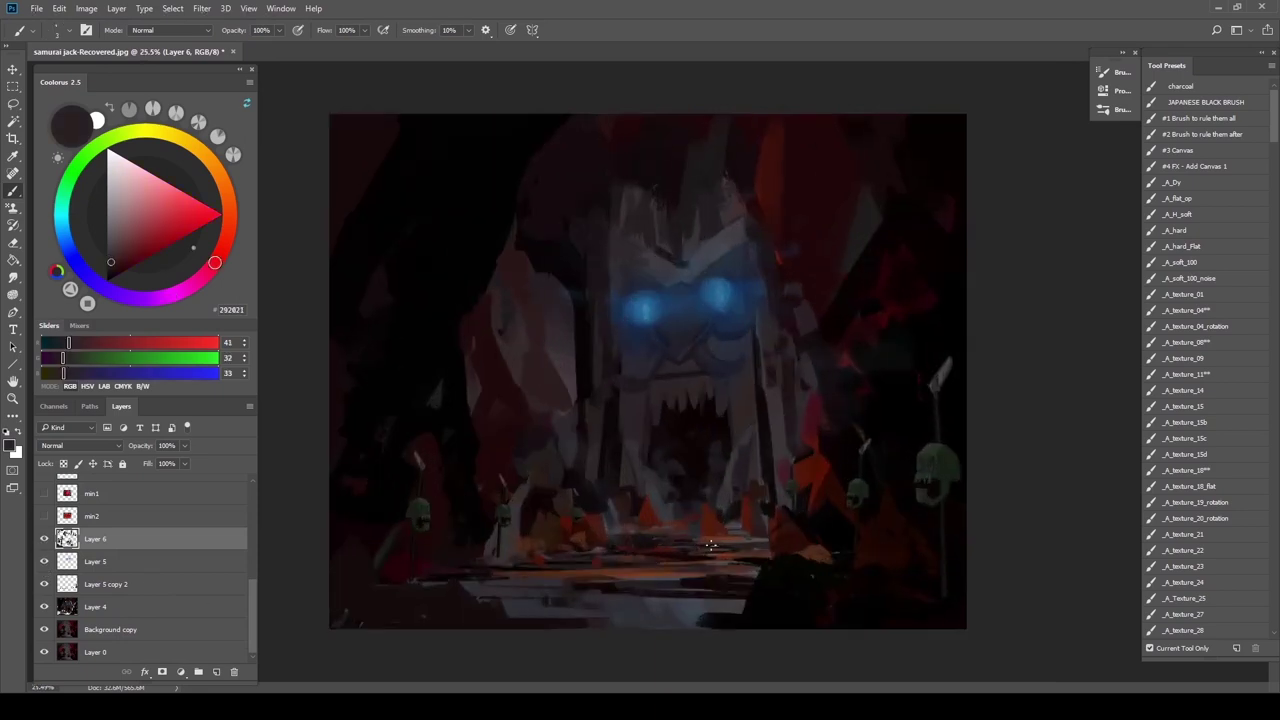
{"action": "left_click", "coordinate": [735, 551], "text": "alt"}
{"action": "left_click_drag", "start_coordinate": [676, 548], "coordinate": [700, 557]}
{"action": "left_click", "coordinate": [632, 553], "text": "alt"}
{"action": "left_click", "coordinate": [658, 540], "text": "alt"}
{"action": "left_click", "coordinate": [660, 537], "text": "alt"}
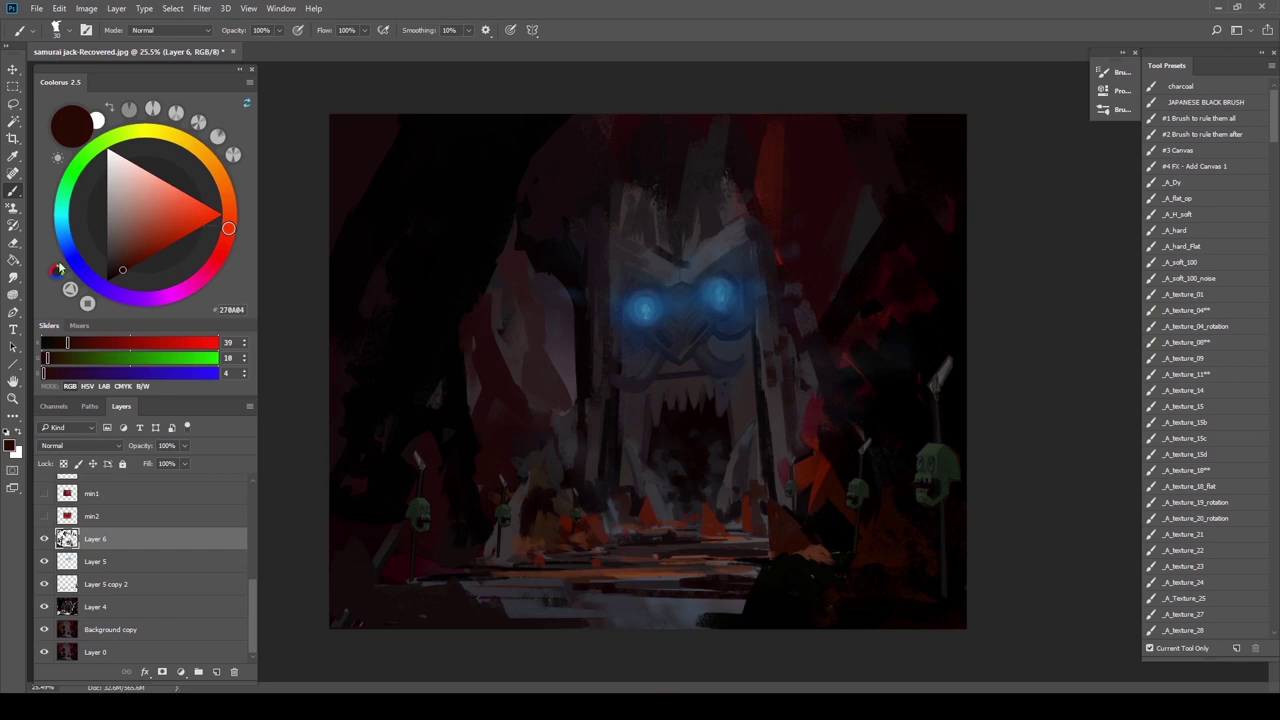
Try outlining flame-shaped selections with the Lasso tool around the spear tips and near the gate's entrance
{"action": "key", "text": "l"}
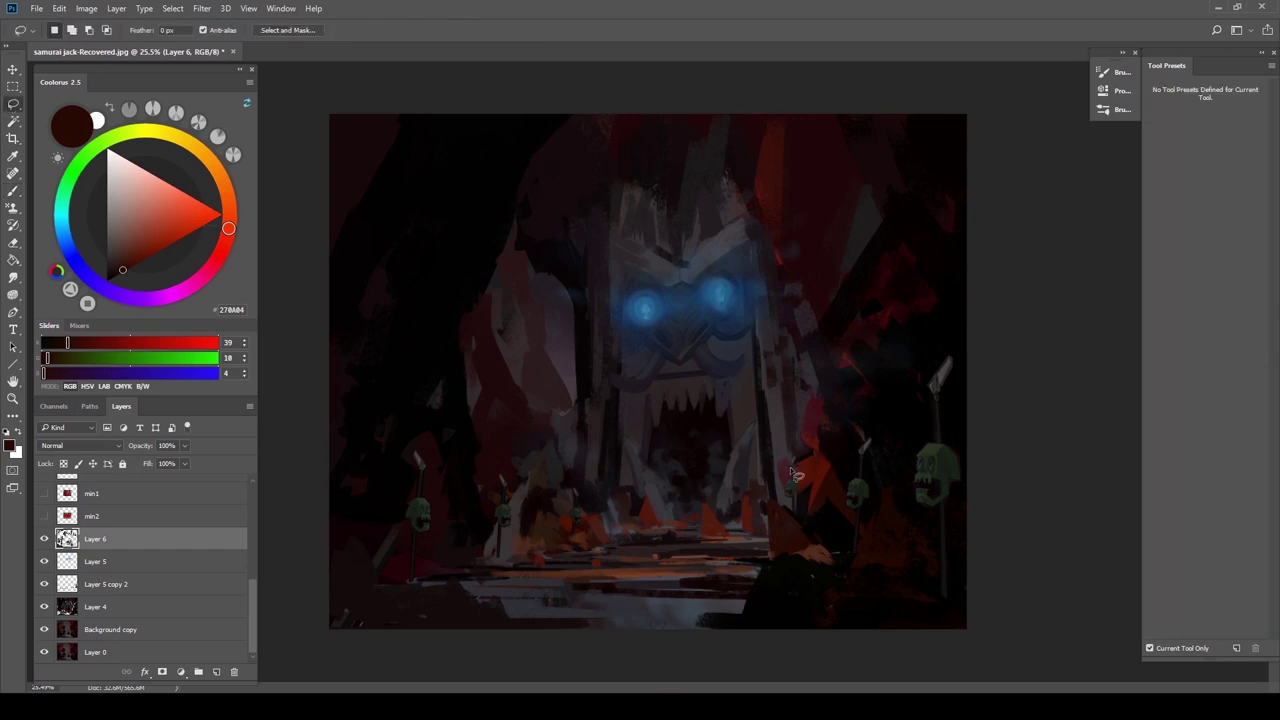
{"action": "mouse_move", "coordinate": [790, 464]}
{"action": "left_mouse_down"}
{"action": "mouse_move", "coordinate": [786, 446]}
{"action": "mouse_move", "coordinate": [792, 464]}
{"action": "mouse_move", "coordinate": [860, 451]}
{"action": "mouse_move", "coordinate": [859, 430]}
{"action": "mouse_move", "coordinate": [864, 453]}
{"action": "left_mouse_up"}
{"action": "mouse_move", "coordinate": [577, 492]}
{"action": "left_mouse_down"}
{"action": "mouse_move", "coordinate": [584, 472]}
{"action": "mouse_move", "coordinate": [573, 497]}
{"action": "left_mouse_up"}
{"action": "mouse_move", "coordinate": [497, 485]}
{"action": "left_mouse_down"}
{"action": "mouse_move", "coordinate": [507, 490]}
{"action": "mouse_move", "coordinate": [510, 451]}
{"action": "mouse_move", "coordinate": [496, 484]}
{"action": "left_mouse_up"}
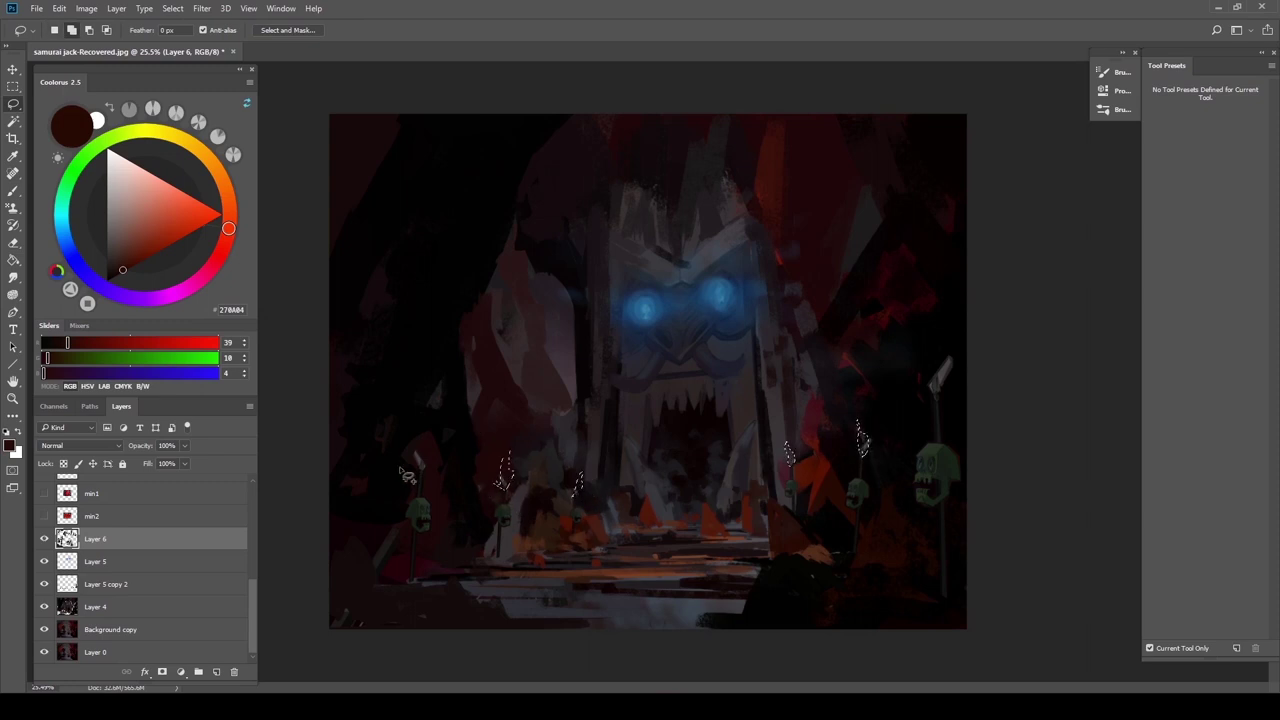
{"action": "mouse_move", "coordinate": [404, 473]}
{"action": "left_mouse_down"}
{"action": "mouse_move", "coordinate": [440, 439]}
{"action": "mouse_move", "coordinate": [414, 431]}
{"action": "mouse_move", "coordinate": [405, 471]}
{"action": "left_mouse_up"}
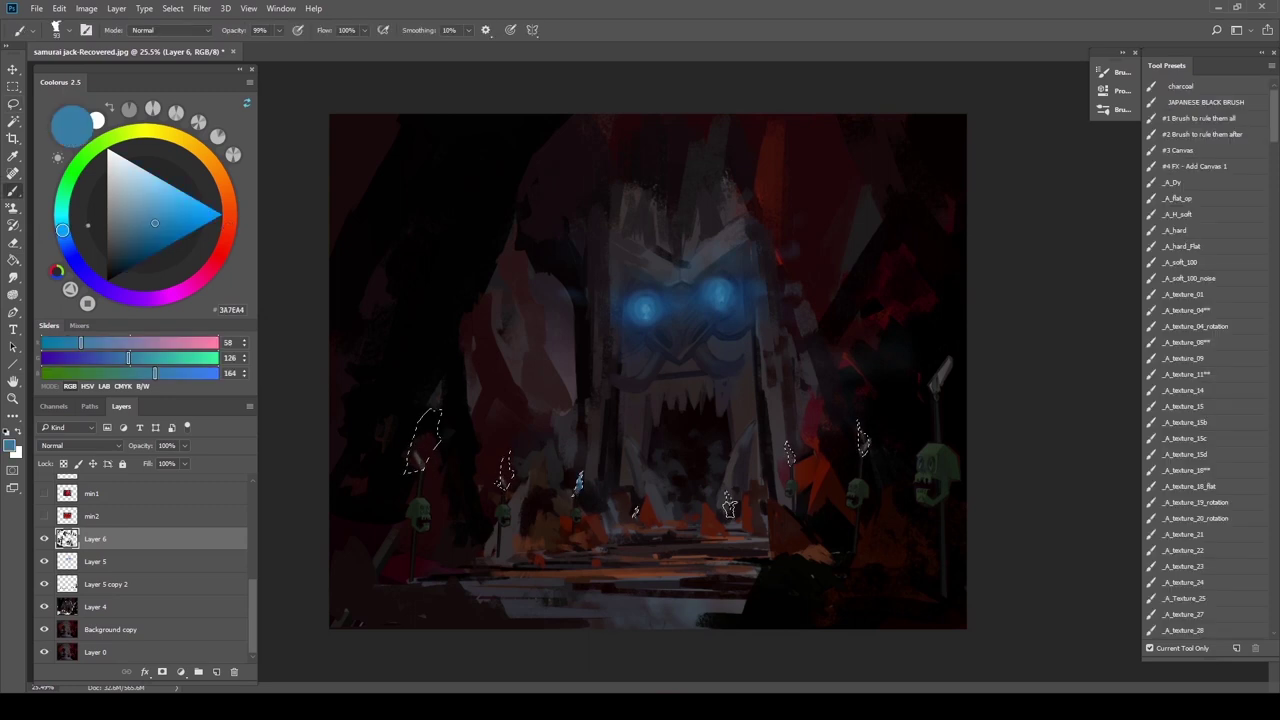
Try filling the flame-shaped selections along both sides of the path with the glowing blue #3A7EA4
{"action": "left_click_drag", "start_coordinate": [730, 507], "coordinate": [727, 495]}
{"action": "left_click_drag", "start_coordinate": [787, 447], "coordinate": [792, 486]}
{"action": "left_click_drag", "start_coordinate": [859, 424], "coordinate": [865, 455]}
{"action": "left_click_drag", "start_coordinate": [508, 454], "coordinate": [503, 486]}
{"action": "left_click_drag", "start_coordinate": [412, 466], "coordinate": [432, 416]}
{"action": "scroll", "coordinate": [573, 492], "scroll_direction": "down", "scroll_amount": 2}
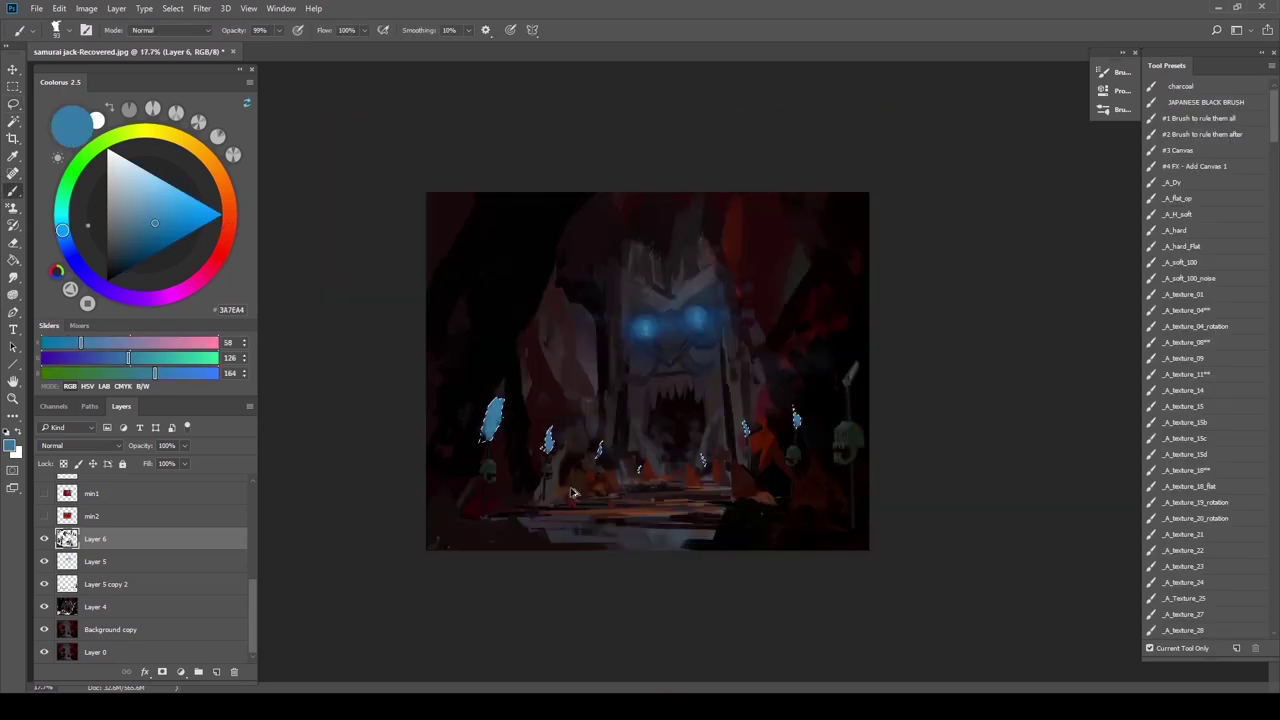
Undo the blue flame strokes and clear the selection
{"action": "key", "text": "ctrl+alt+z"}
{"action": "key", "text": "ctrl+alt+z"}
{"action": "key", "text": "ctrl+alt+z"}
{"action": "key", "text": "ctrl+alt+z"}
{"action": "key", "text": "ctrl+alt+z"}
{"action": "key", "text": "ctrl+d"}
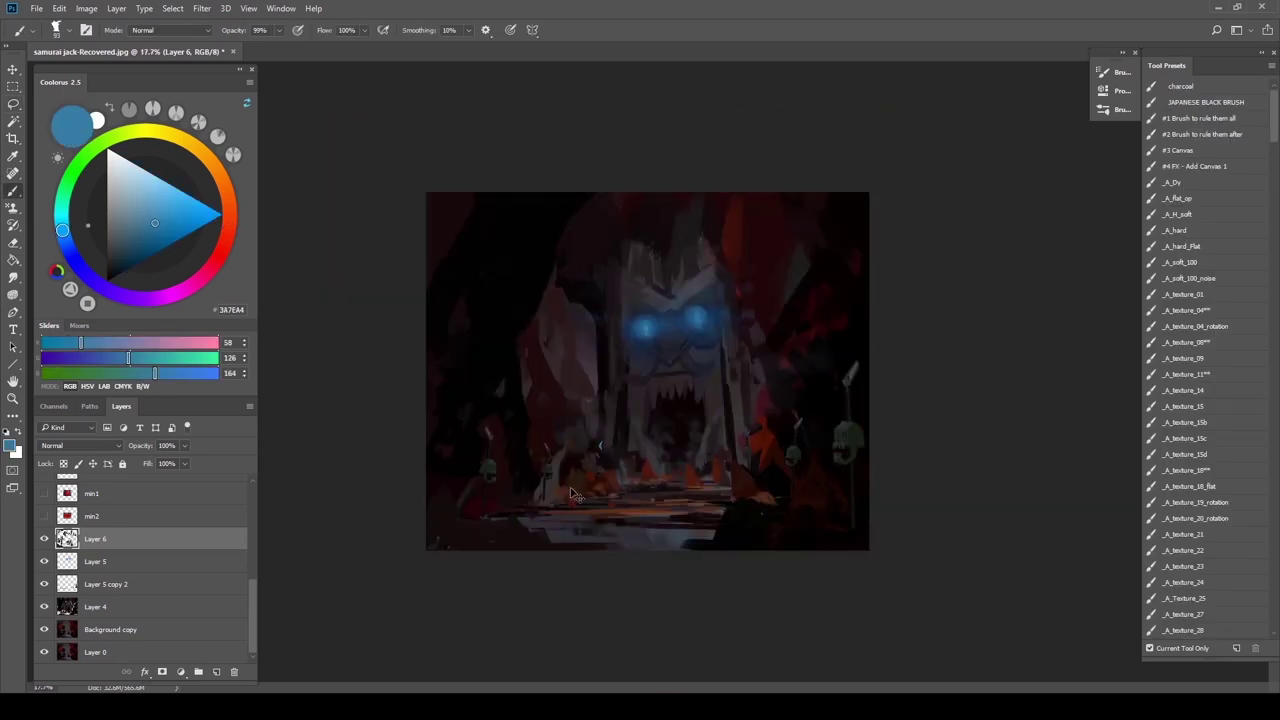
Cover the leftover flame mark above the small skull beside the gate with sampled near-black #191114 at 100% brush opacity
{"action": "scroll", "coordinate": [603, 475], "scroll_direction": "up", "scroll_amount": 2}
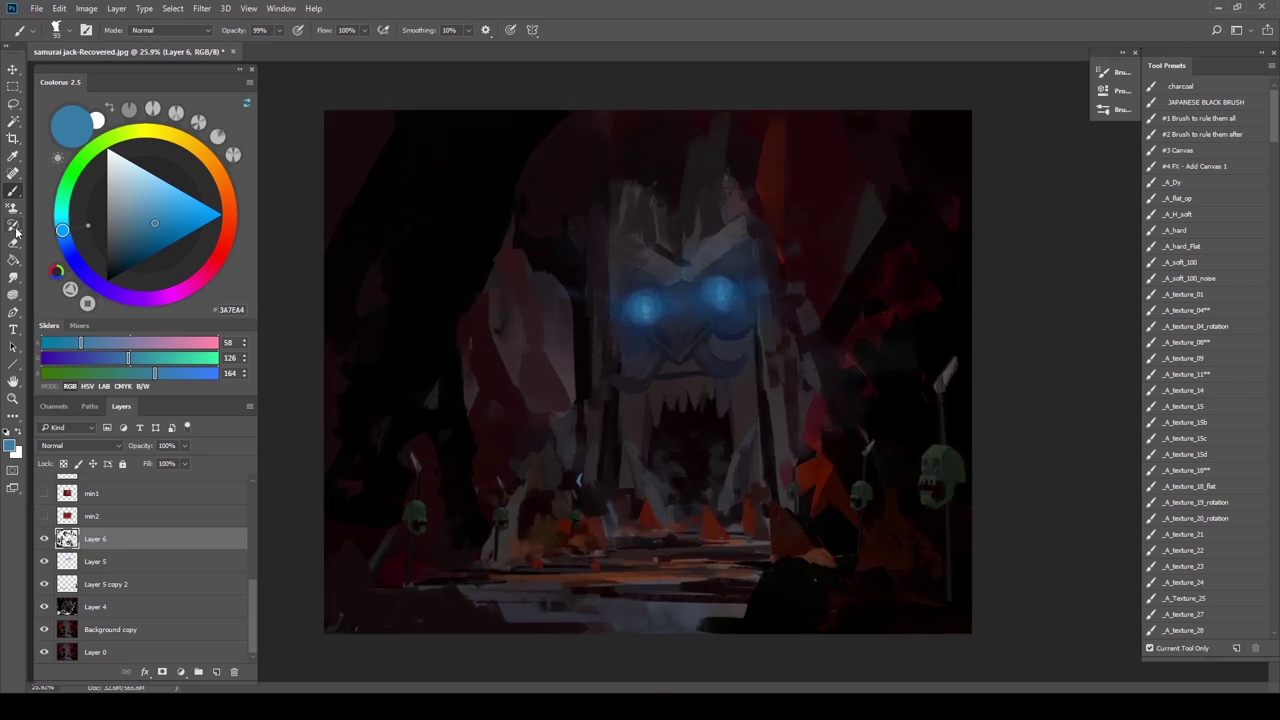
{"action": "key", "text": "0"}
{"action": "left_click", "coordinate": [580, 470], "text": "alt"}
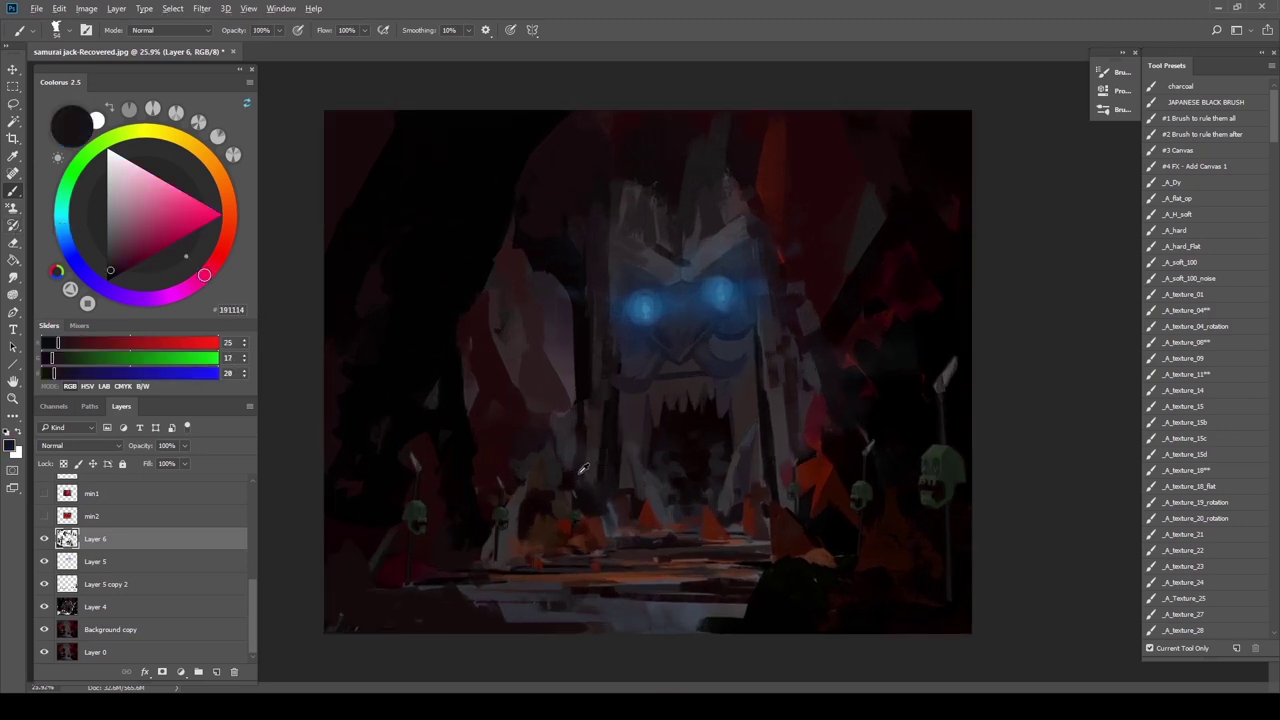
Reshape the small orange rocks in front of the gate's mouth with sampled dark red and rust tones
{"action": "left_click", "coordinate": [650, 507], "text": "alt"}
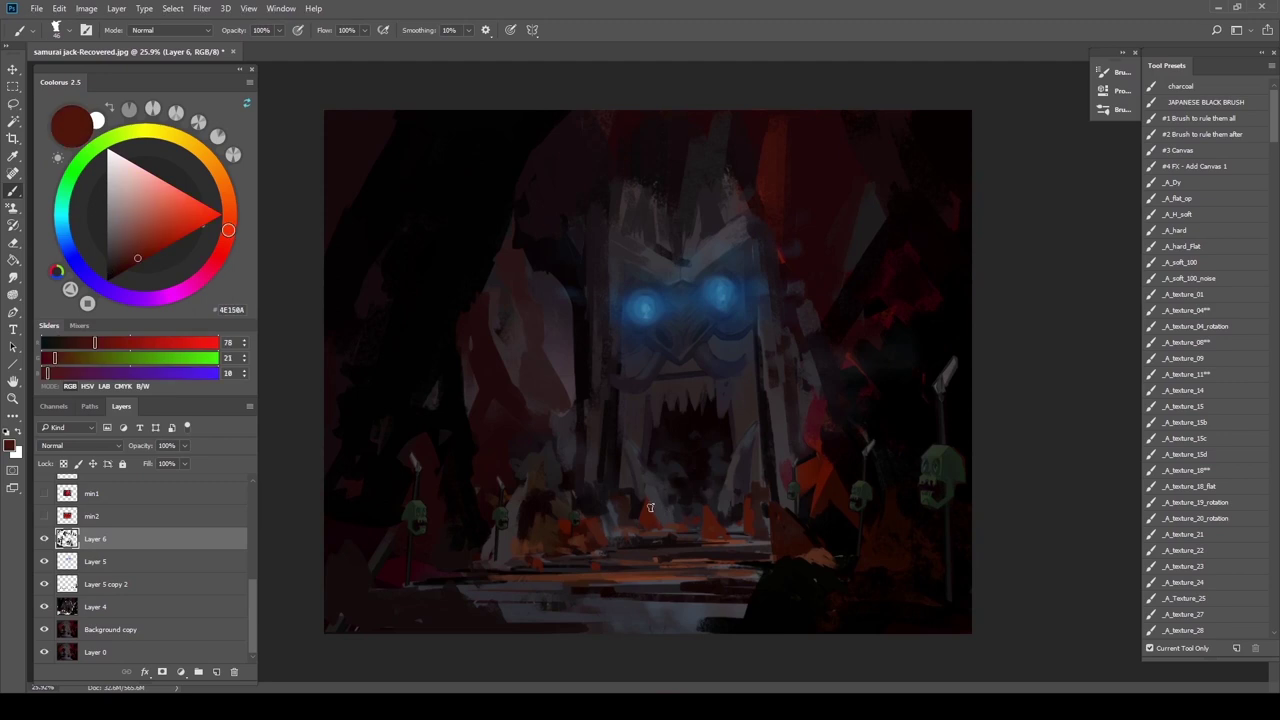
{"action": "left_click", "coordinate": [652, 505], "text": "alt"}
{"action": "left_click", "coordinate": [651, 509], "text": "alt"}
{"action": "left_click", "coordinate": [707, 532], "text": "alt"}
{"action": "left_click", "coordinate": [147, 247]}
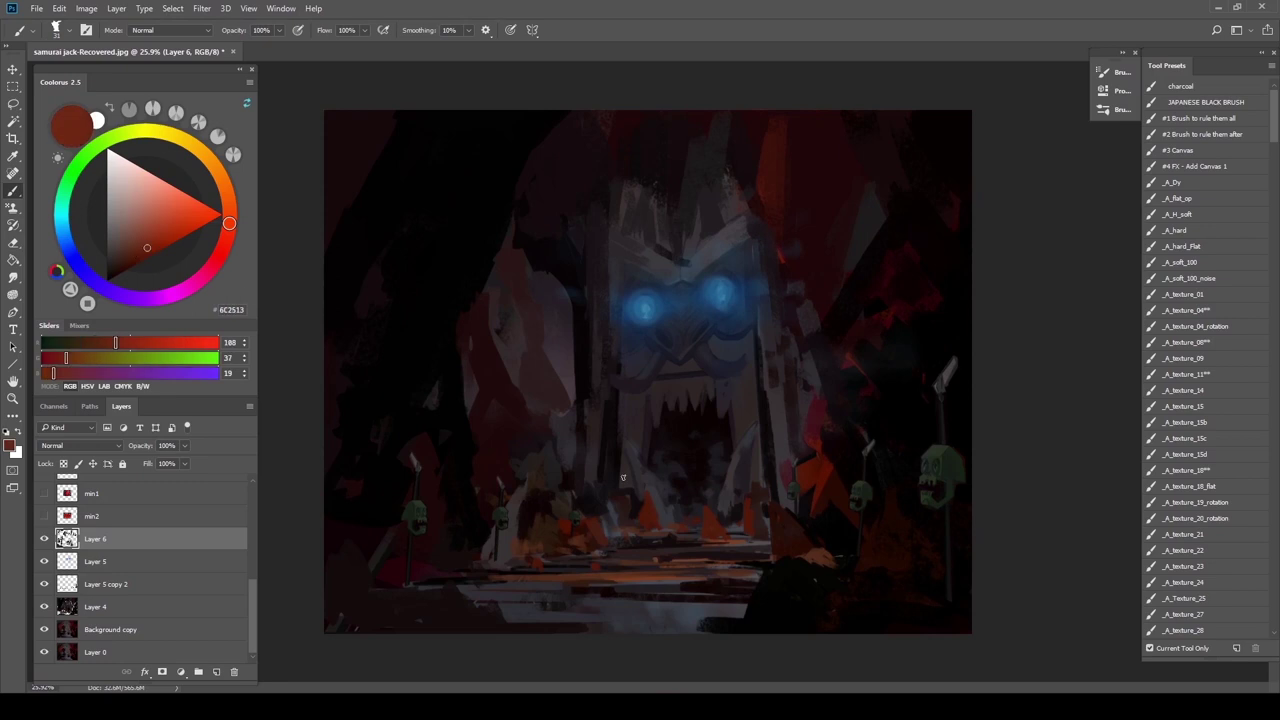
{"action": "left_click", "coordinate": [704, 511], "text": "alt"}
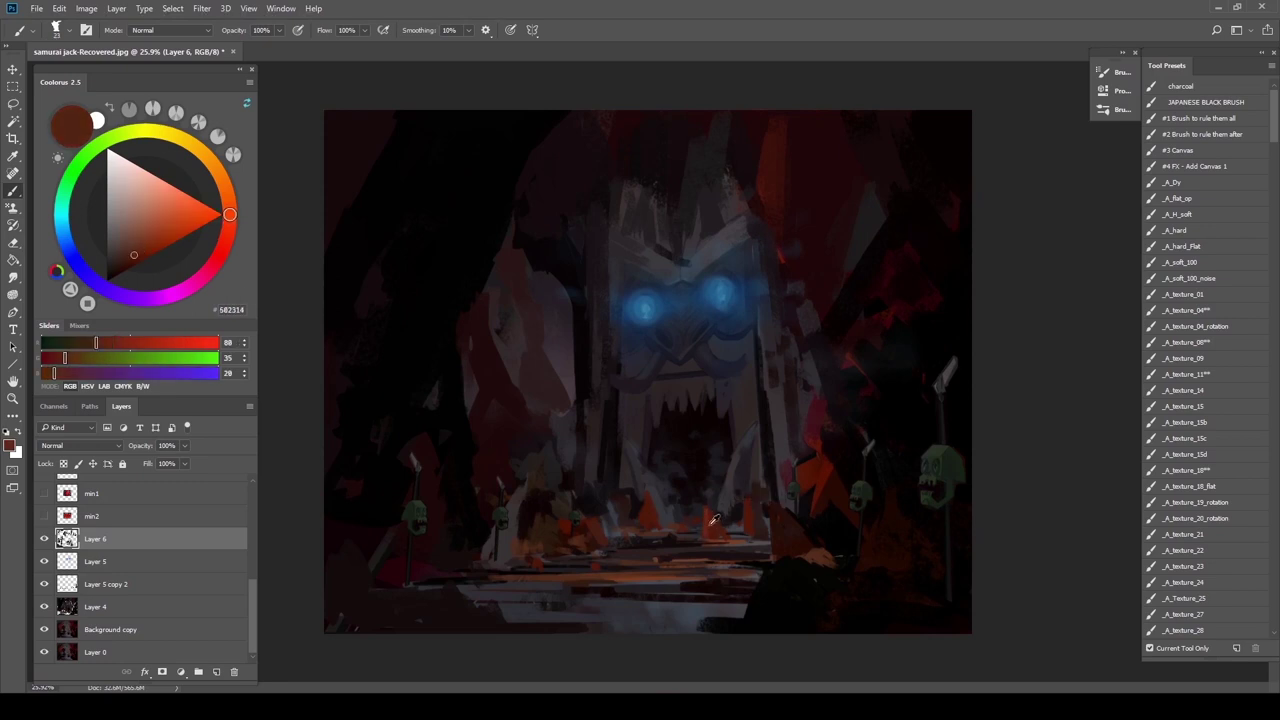
{"action": "left_click", "coordinate": [705, 535], "text": "alt"}
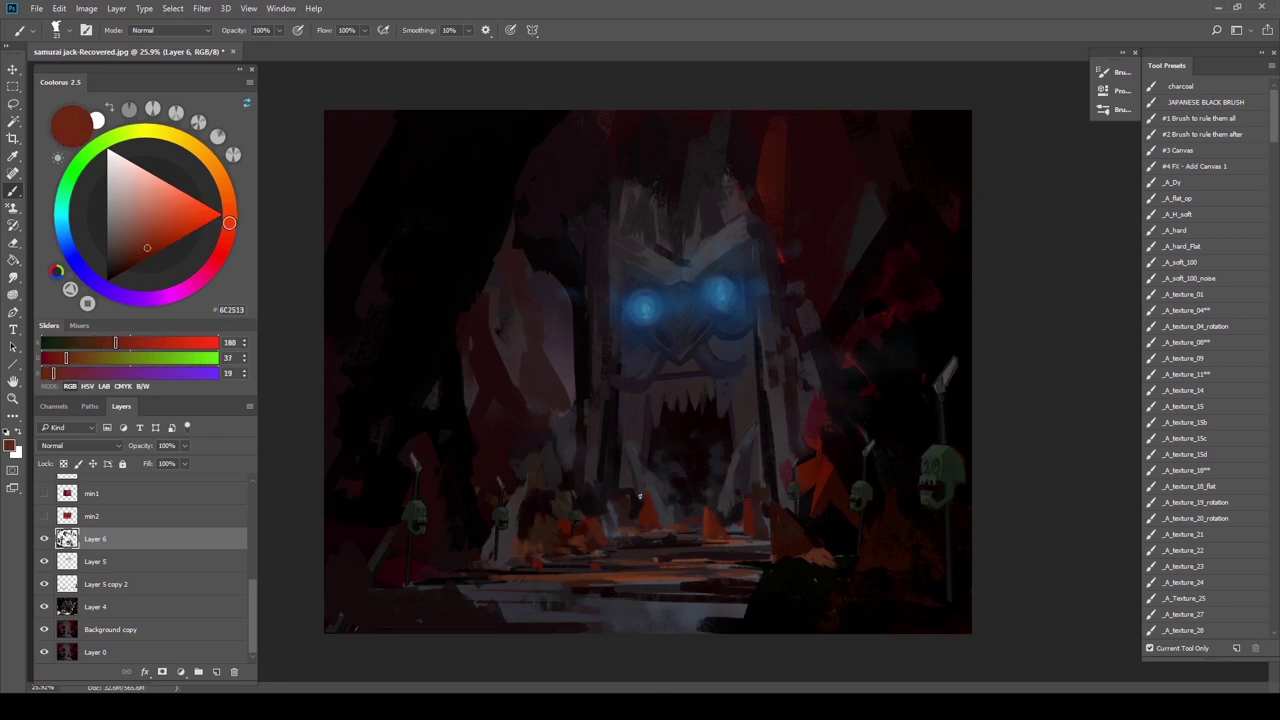
{"action": "left_click", "coordinate": [651, 511], "text": "alt"}
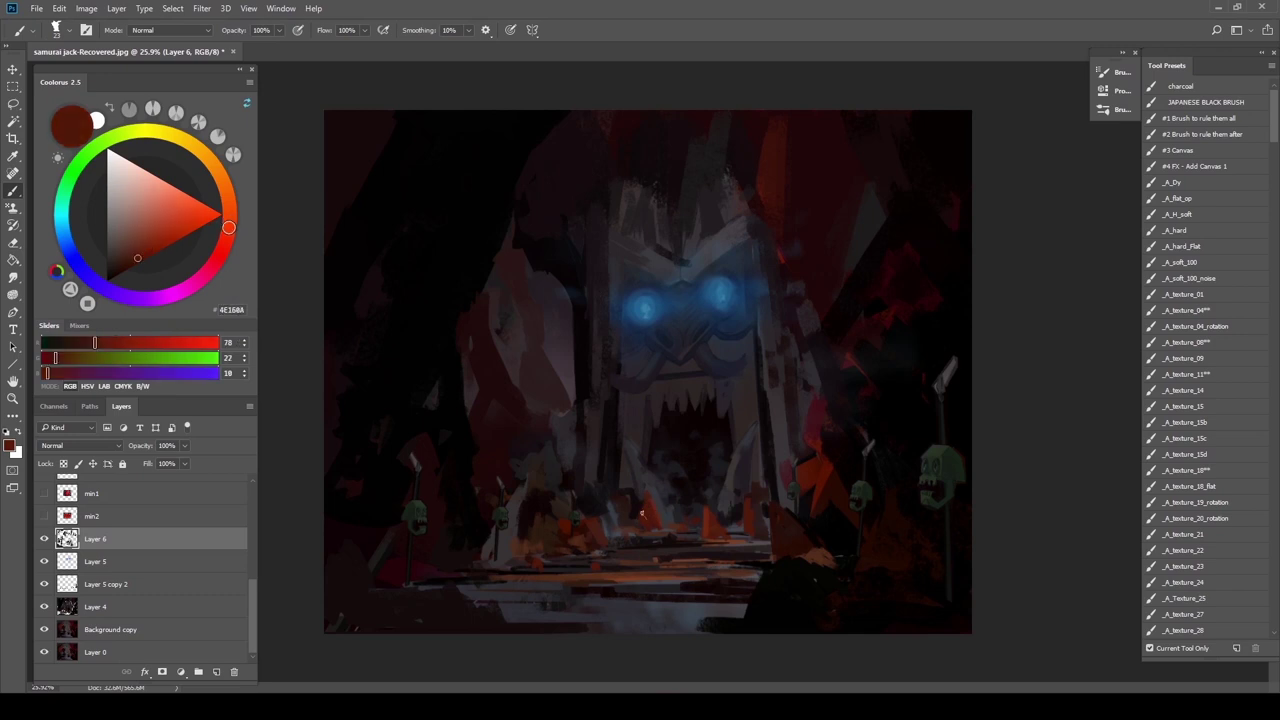
Paint the two lower fangs of the gate's mouth with blue-purple #3C415D and sampled darker tones
{"action": "left_click", "coordinate": [751, 433], "text": "alt"}
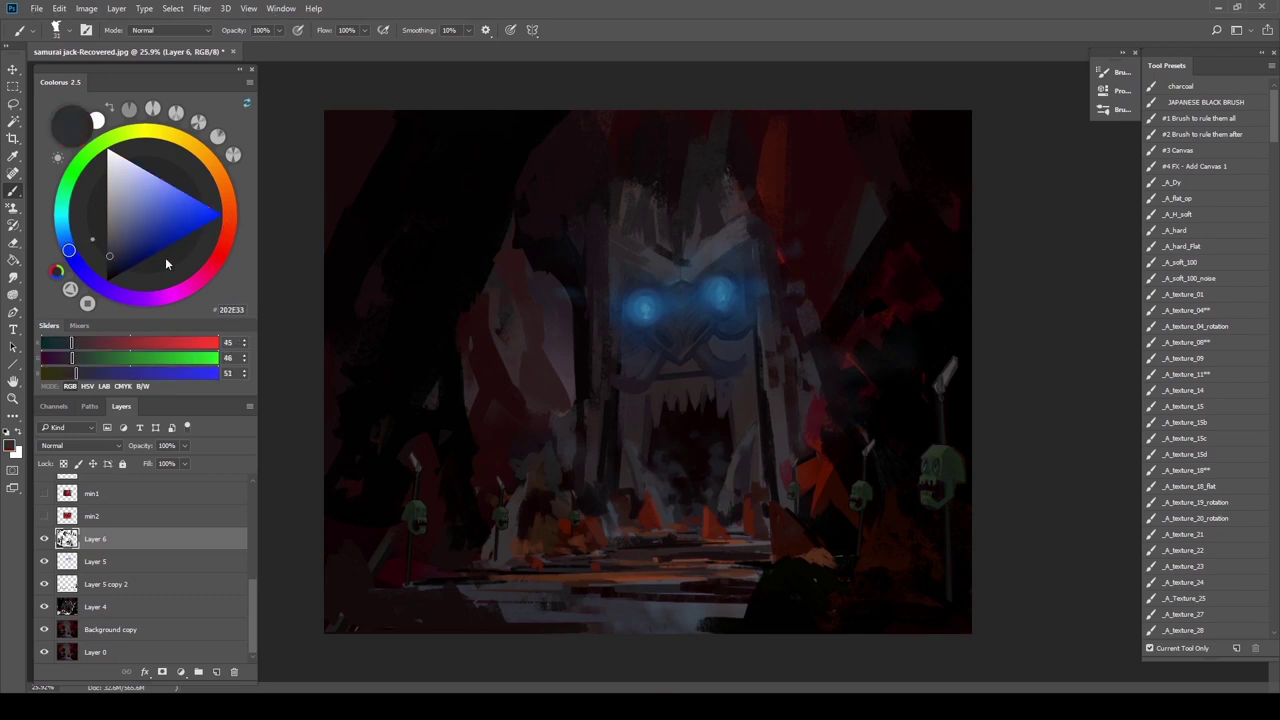
{"action": "left_click", "coordinate": [122, 242]}
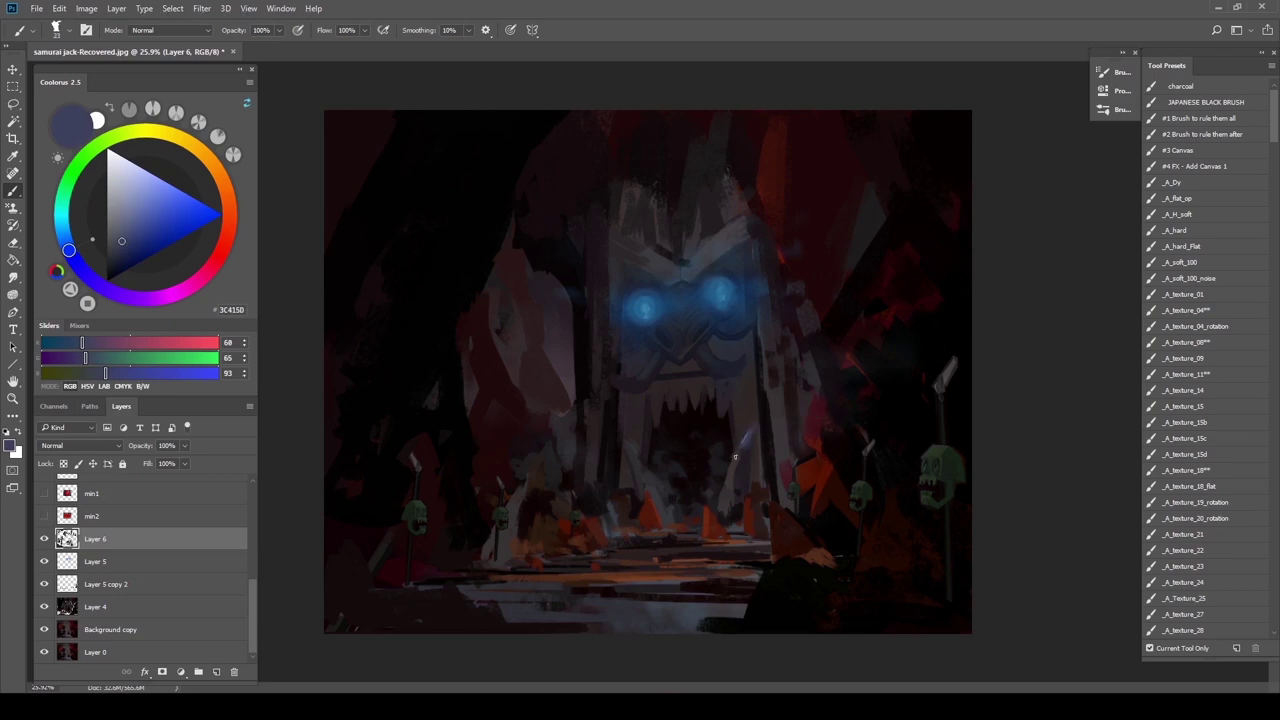
{"action": "left_click", "coordinate": [643, 458], "text": "alt"}
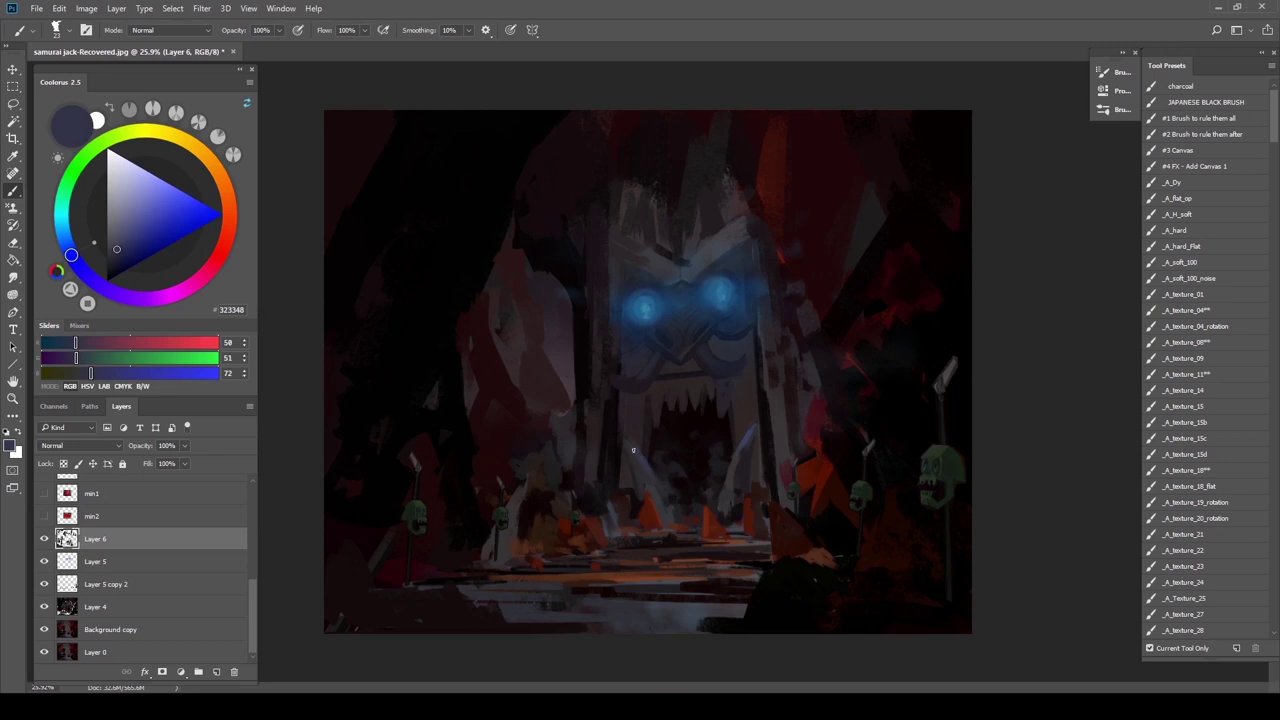
{"action": "left_click", "coordinate": [735, 461], "text": "alt"}
{"action": "left_click", "coordinate": [750, 437], "text": "alt"}
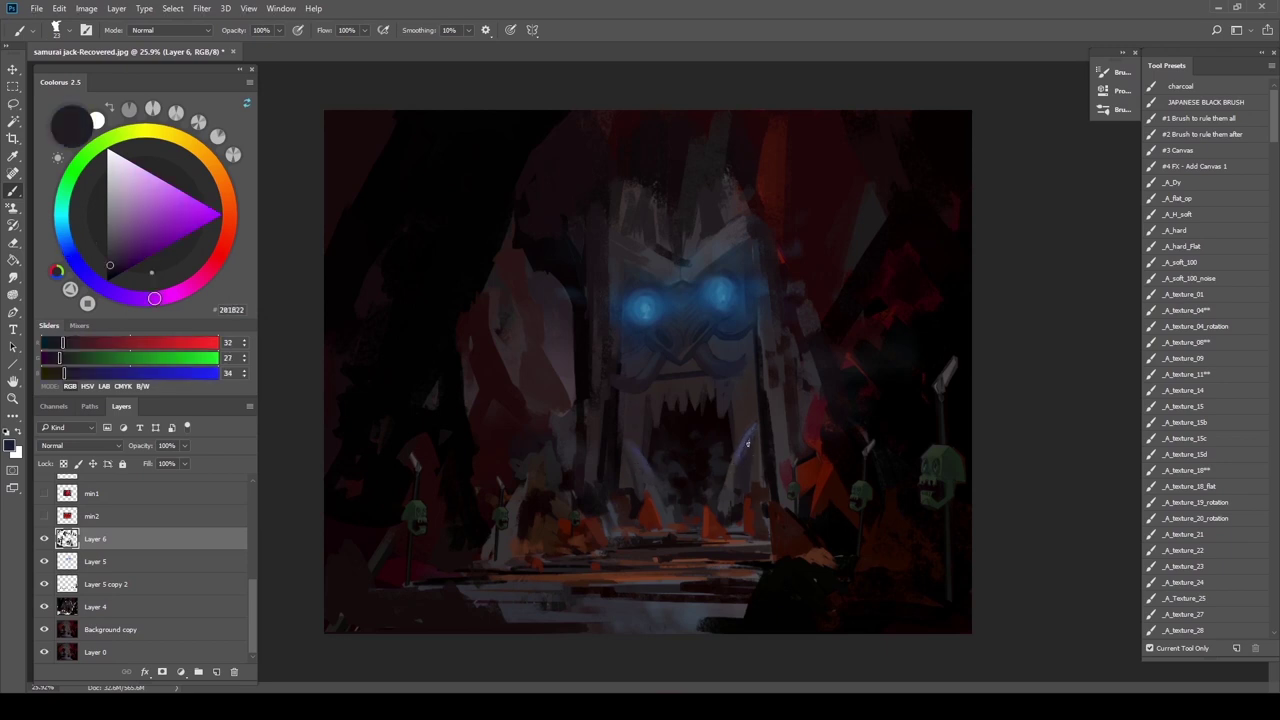
Refine the demon's cheeks and upper lip with sampled glowing blue and dark blue-grey tones
{"action": "left_click", "coordinate": [648, 306], "text": "alt"}
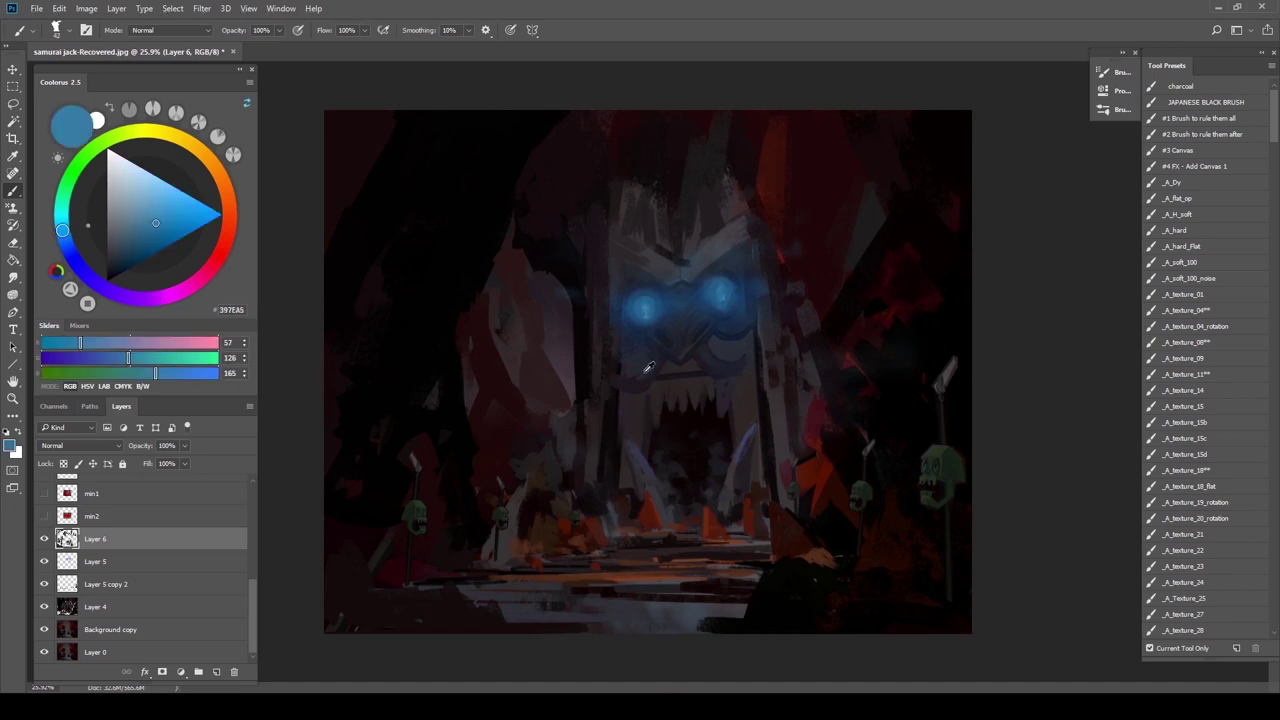
{"action": "left_click", "coordinate": [648, 368], "text": "alt"}
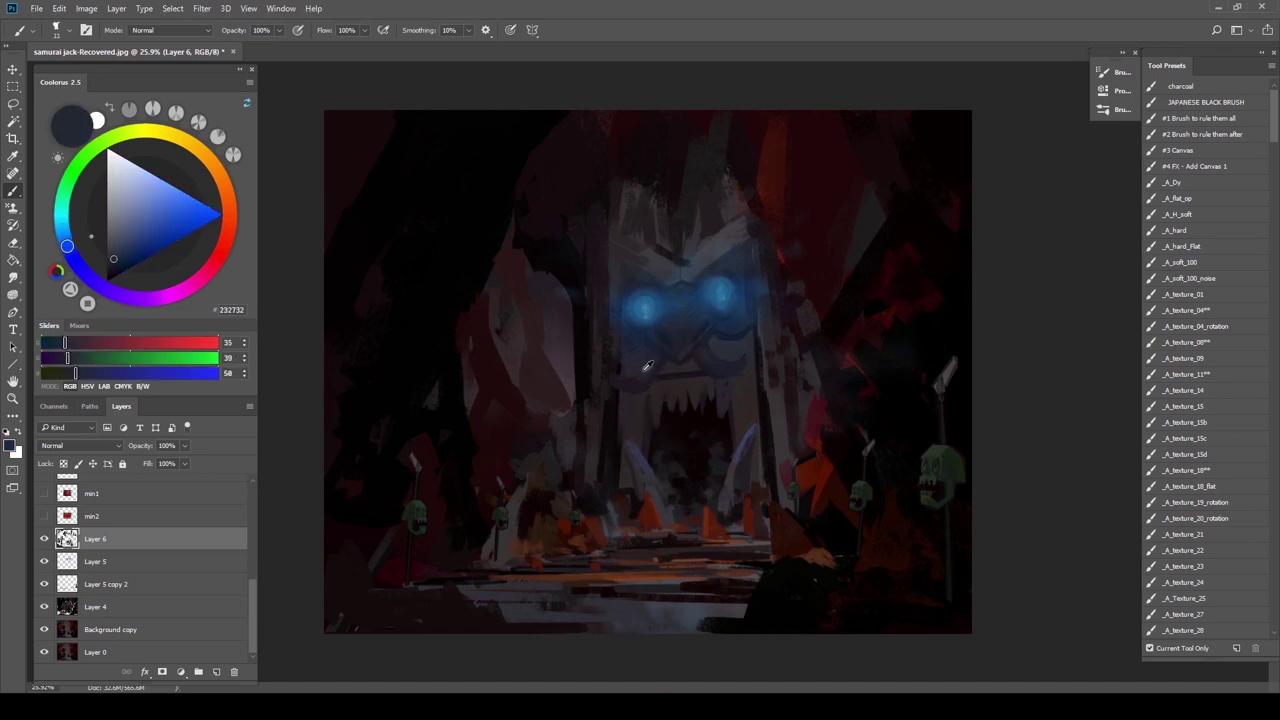
{"action": "left_click", "coordinate": [647, 368], "text": "alt"}
{"action": "left_click", "coordinate": [640, 372], "text": "alt"}
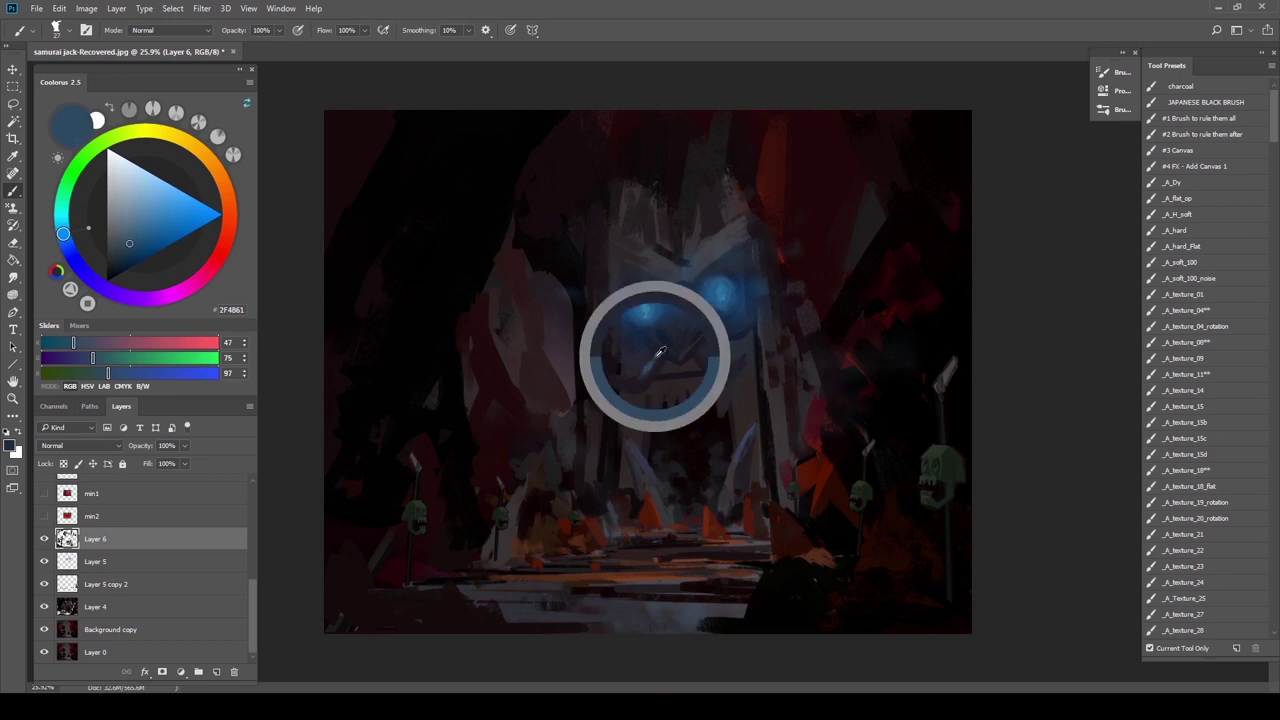
{"action": "left_click", "coordinate": [639, 375], "text": "alt"}
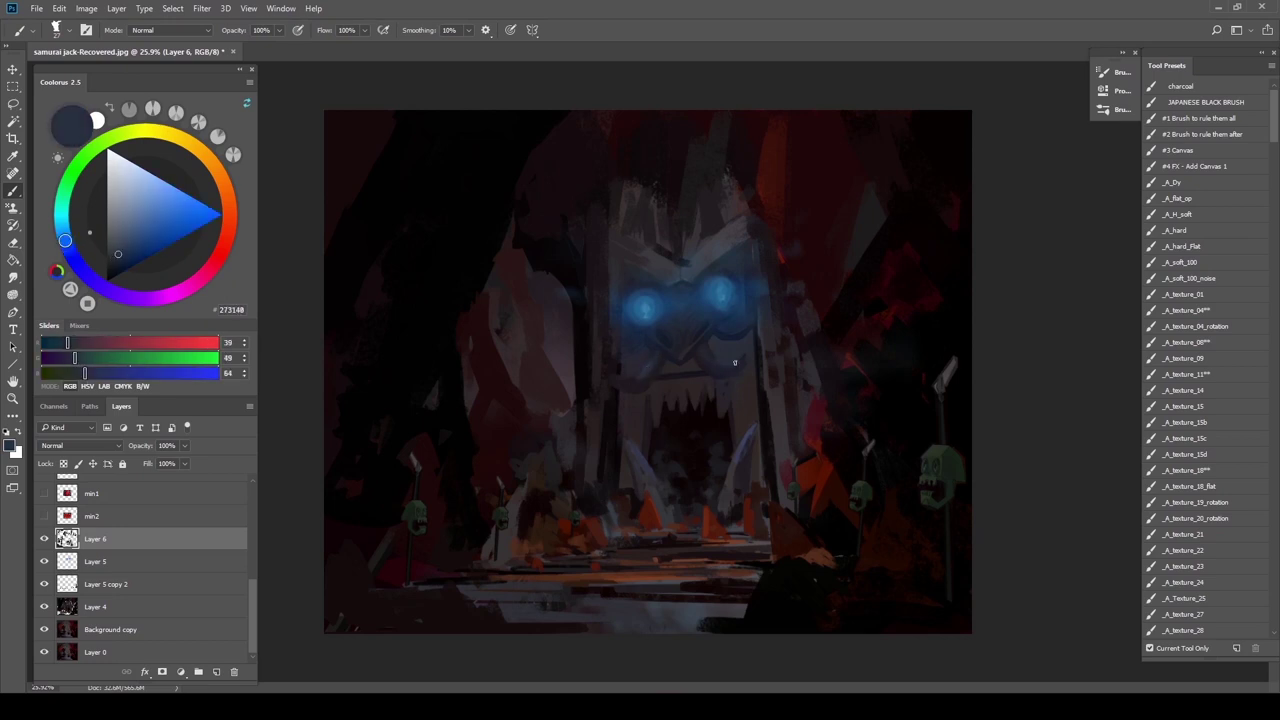
Refine the demon's brow and eye sockets with sampled blue glow and blue-grey tones
{"action": "left_click", "coordinate": [707, 298], "text": "alt"}
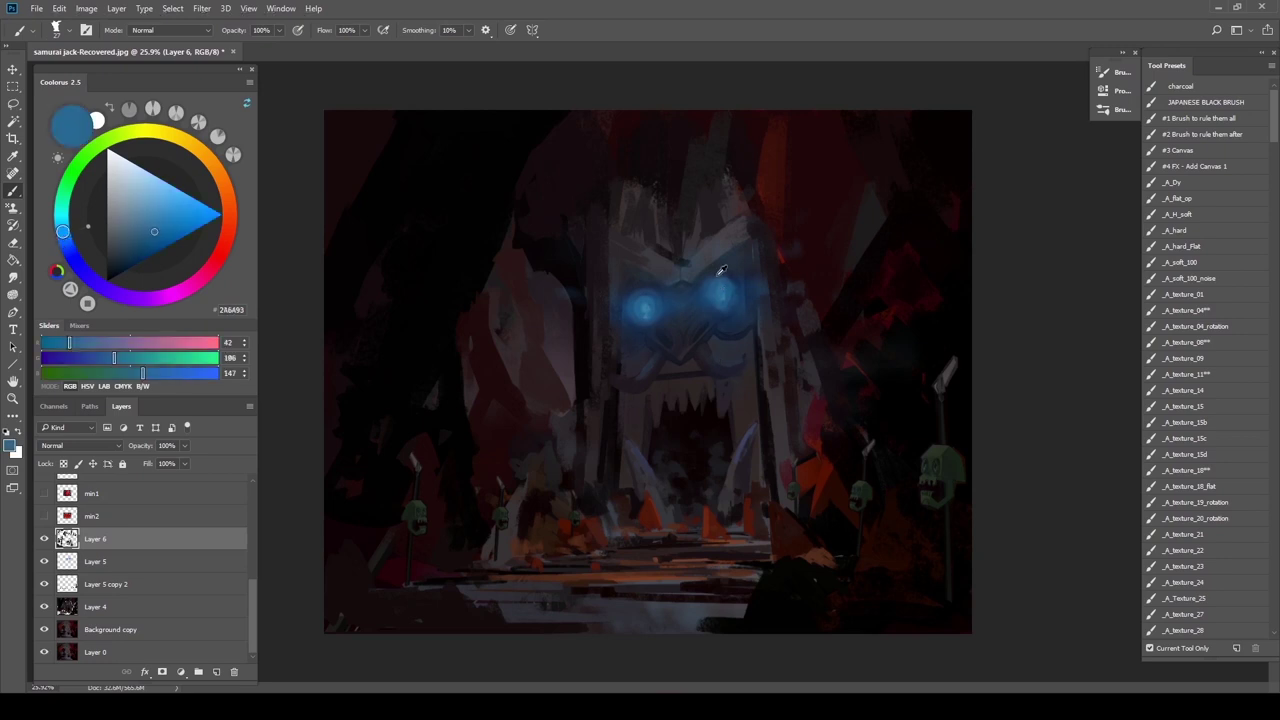
{"action": "left_click", "coordinate": [716, 261], "text": "alt"}
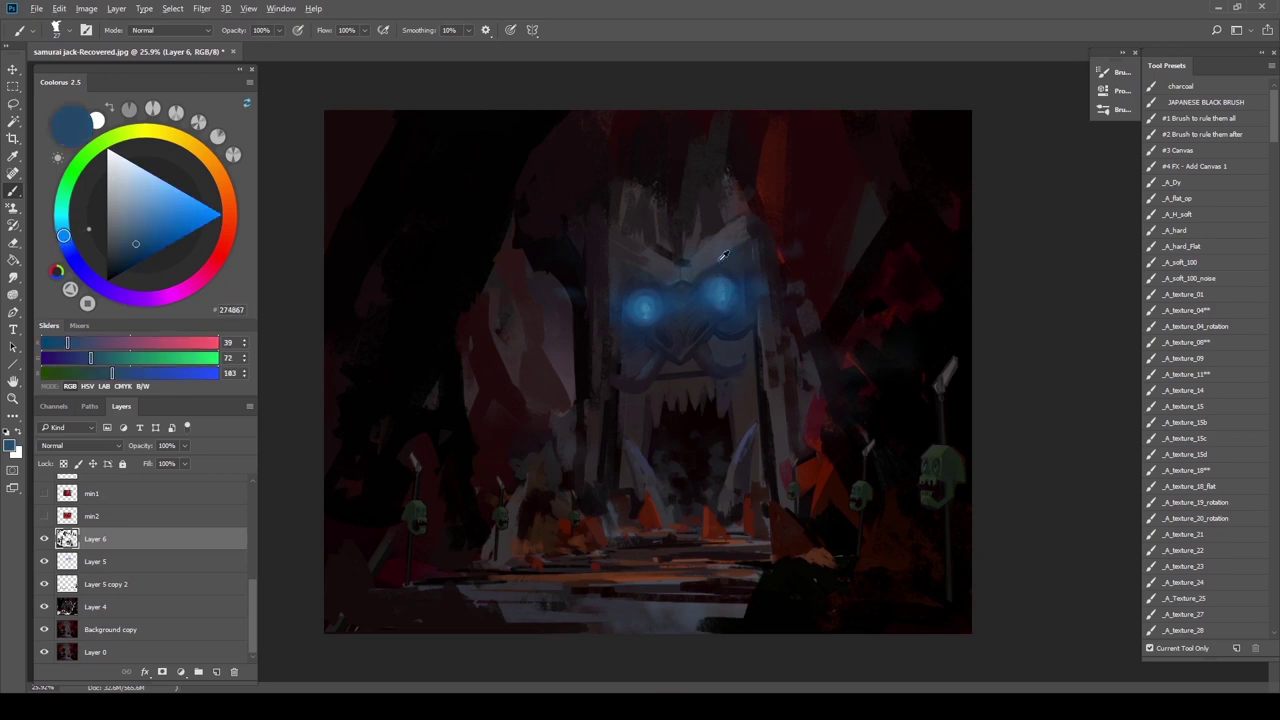
{"action": "left_click", "coordinate": [634, 265], "text": "alt"}
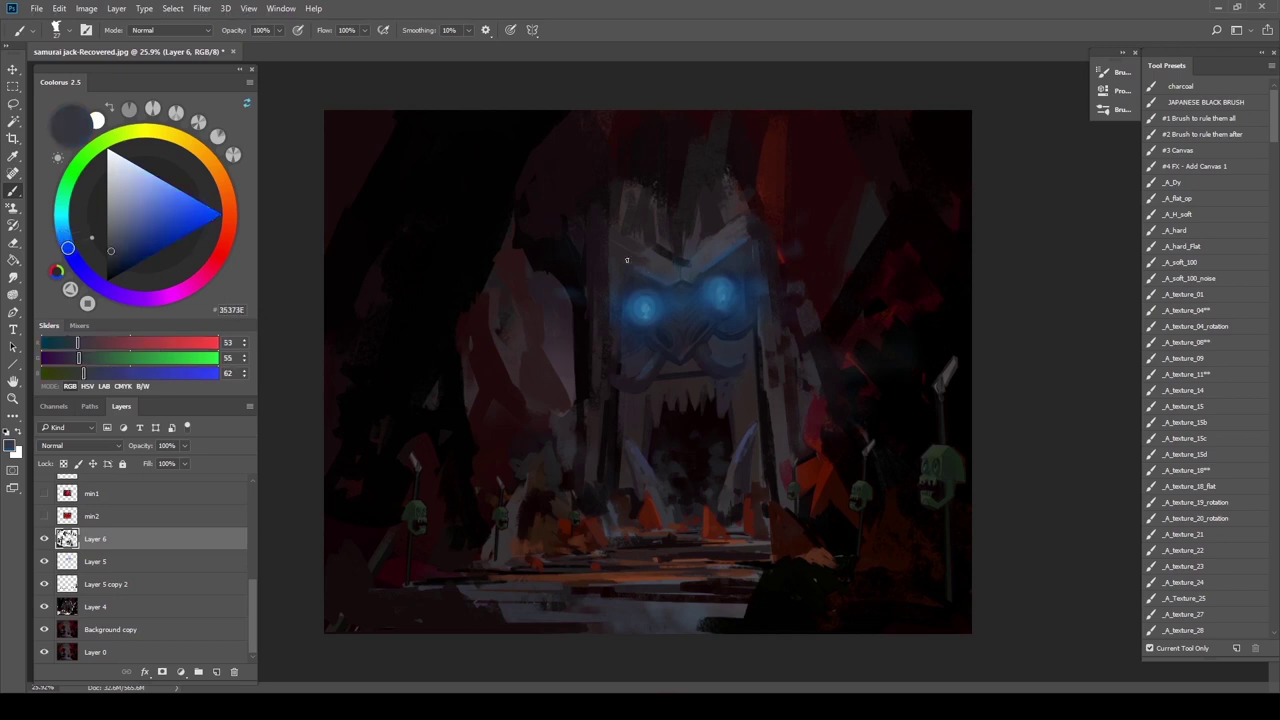
{"action": "left_click", "coordinate": [659, 280], "text": "alt"}
{"action": "left_click", "coordinate": [709, 260], "text": "alt"}
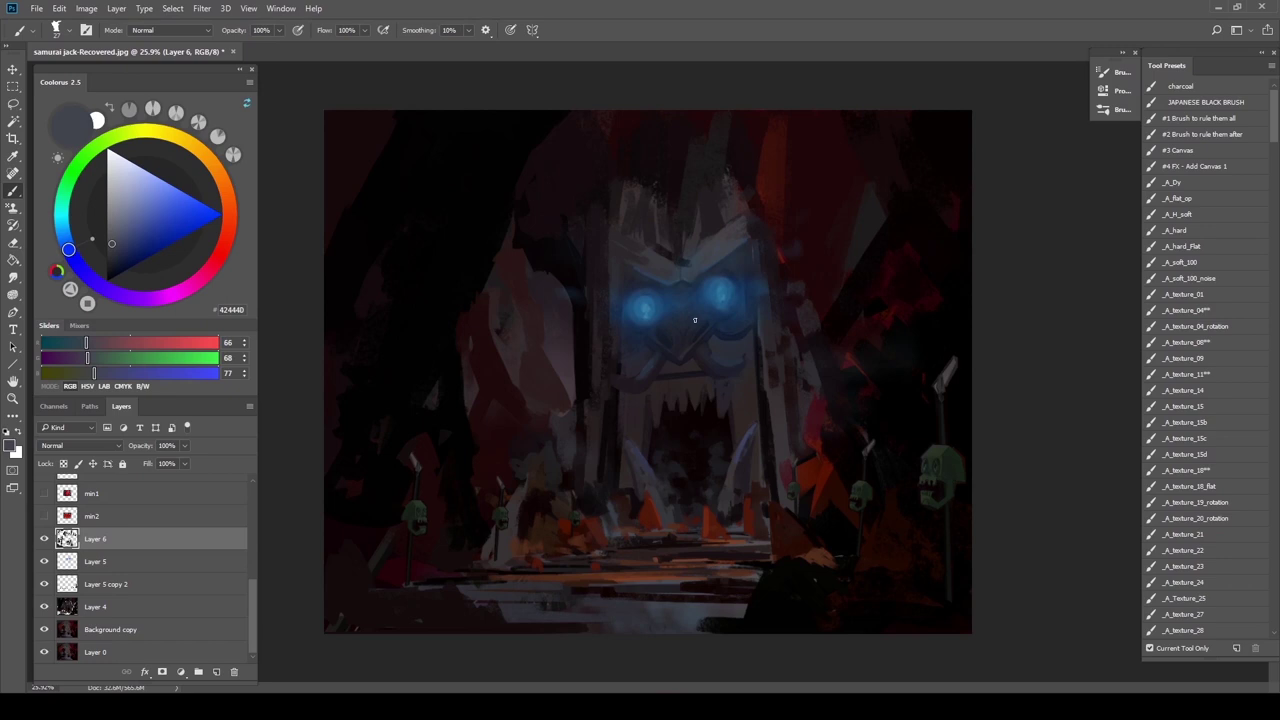
{"action": "left_click", "coordinate": [665, 269], "text": "alt"}
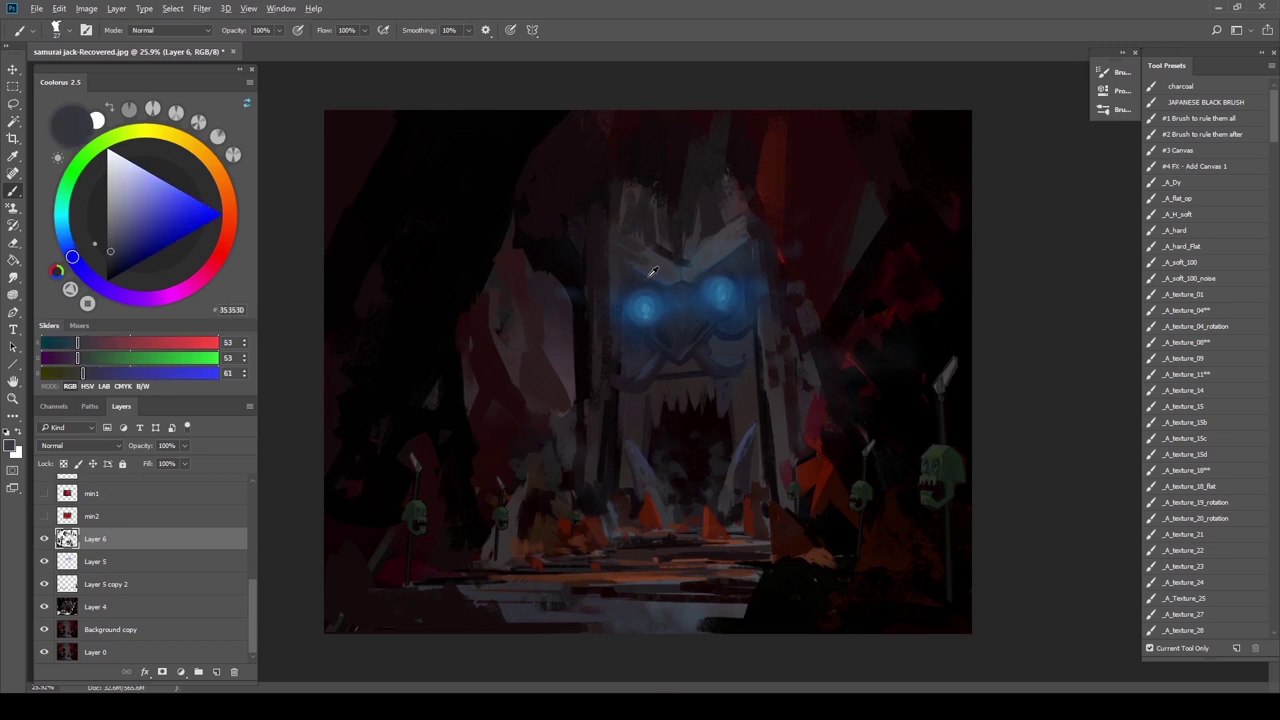
{"action": "left_click", "coordinate": [651, 277], "text": "alt"}
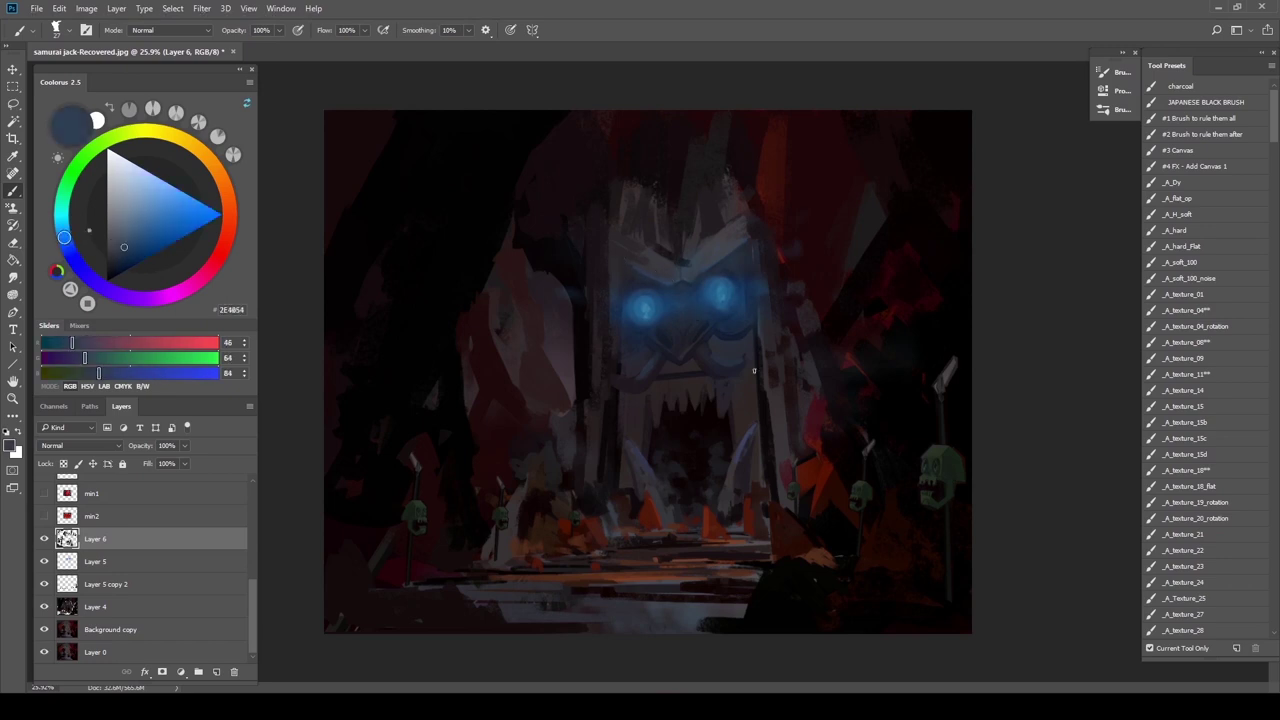
{"action": "left_click", "coordinate": [661, 301], "text": "alt"}
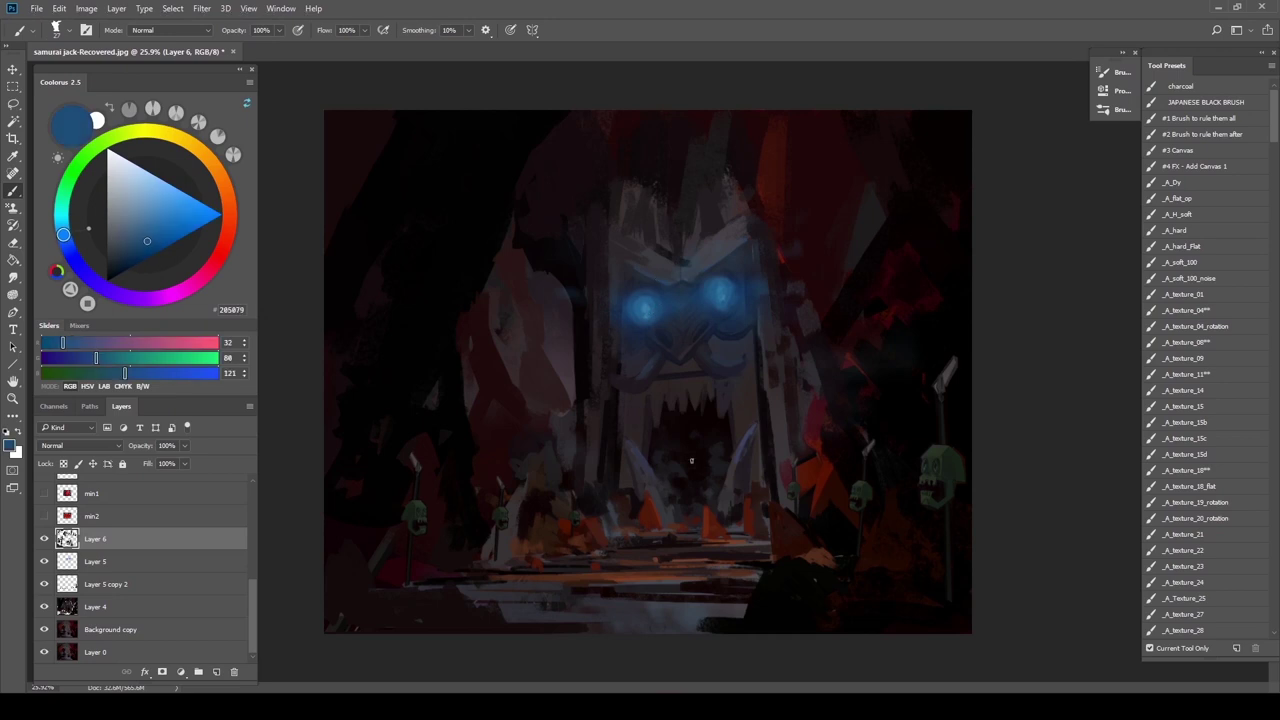
Paint horizontal strokes across the foreground path with sampled dark greys to break up the light patch
{"action": "left_click", "coordinate": [742, 458], "text": "alt"}
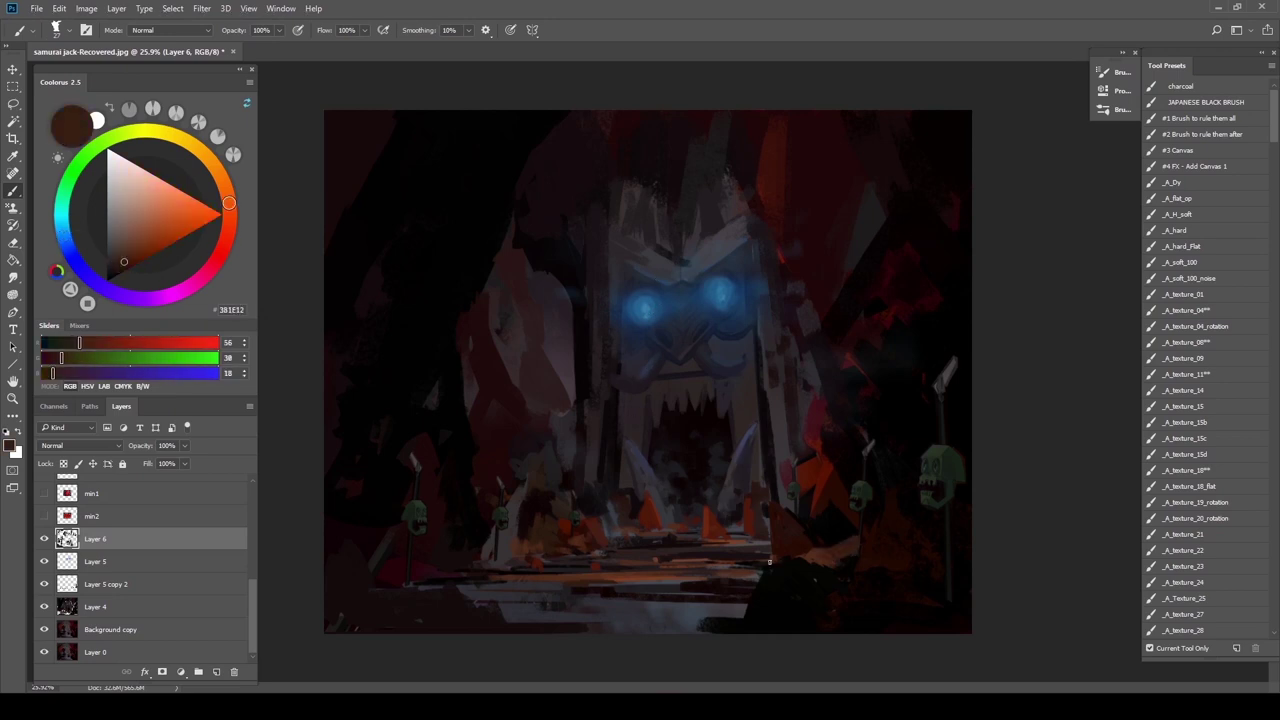
{"action": "left_click", "coordinate": [560, 590], "text": "alt"}
{"action": "left_click_drag", "start_coordinate": [720, 617], "coordinate": [504, 616]}
{"action": "left_click", "coordinate": [766, 619], "text": "alt"}
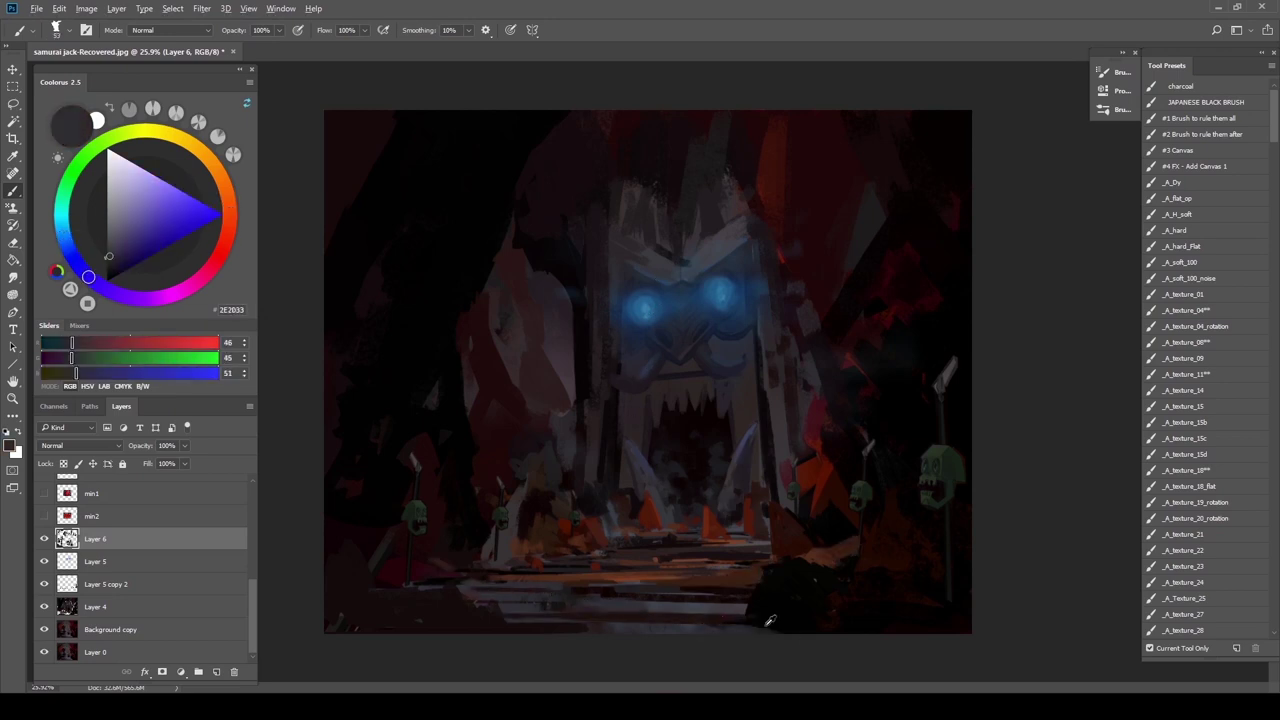
{"action": "left_click", "coordinate": [526, 629], "text": "alt"}
{"action": "left_click_drag", "start_coordinate": [584, 628], "coordinate": [474, 624]}
{"action": "left_click", "coordinate": [560, 626], "text": "alt"}
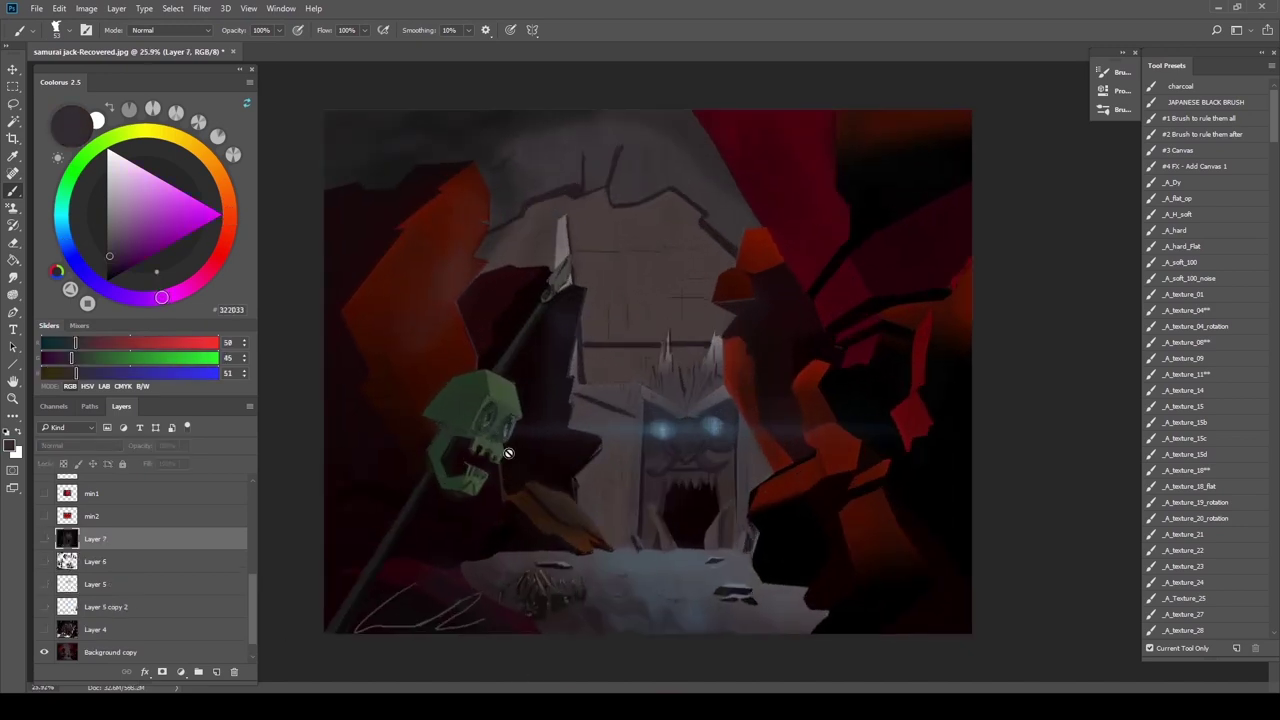
Toggle Layer 7 on and off to compare the repainted scene with the original artwork in the background copy
{"action": "left_click", "coordinate": [44, 540]}
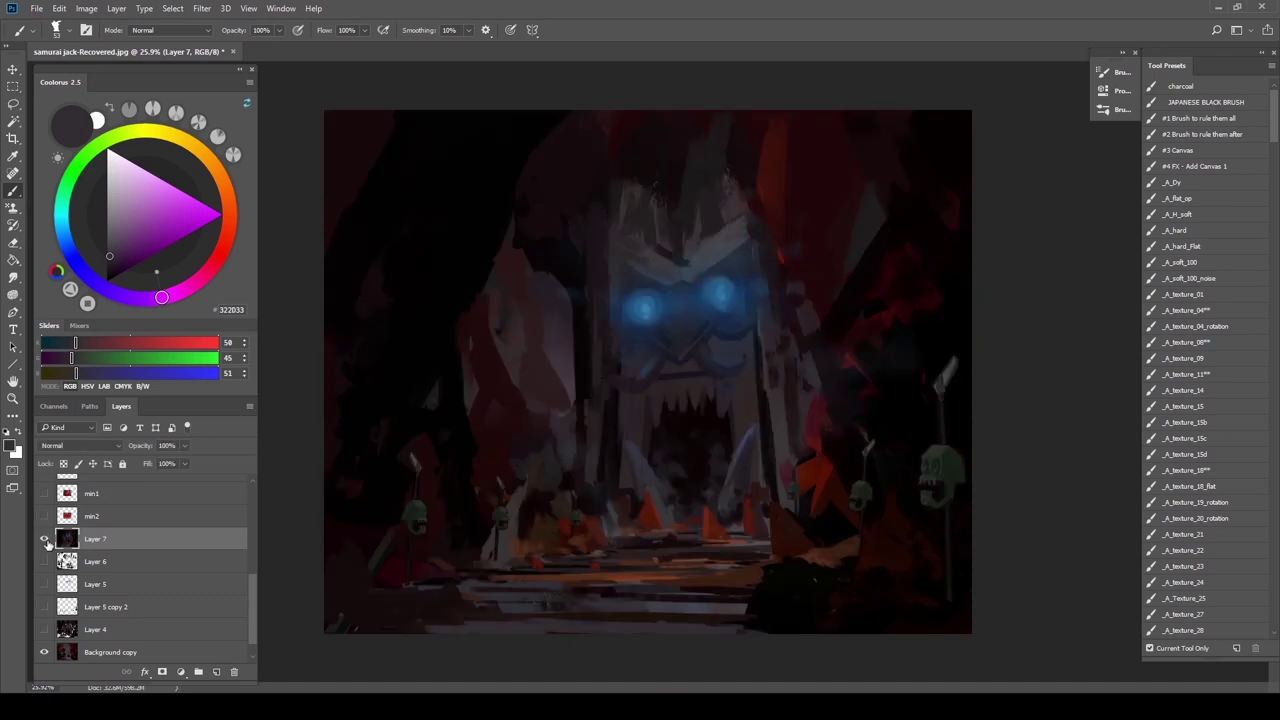
{"action": "left_click", "coordinate": [40, 540]}
{"action": "left_click", "coordinate": [41, 540]}
{"action": "left_click", "coordinate": [44, 540]}
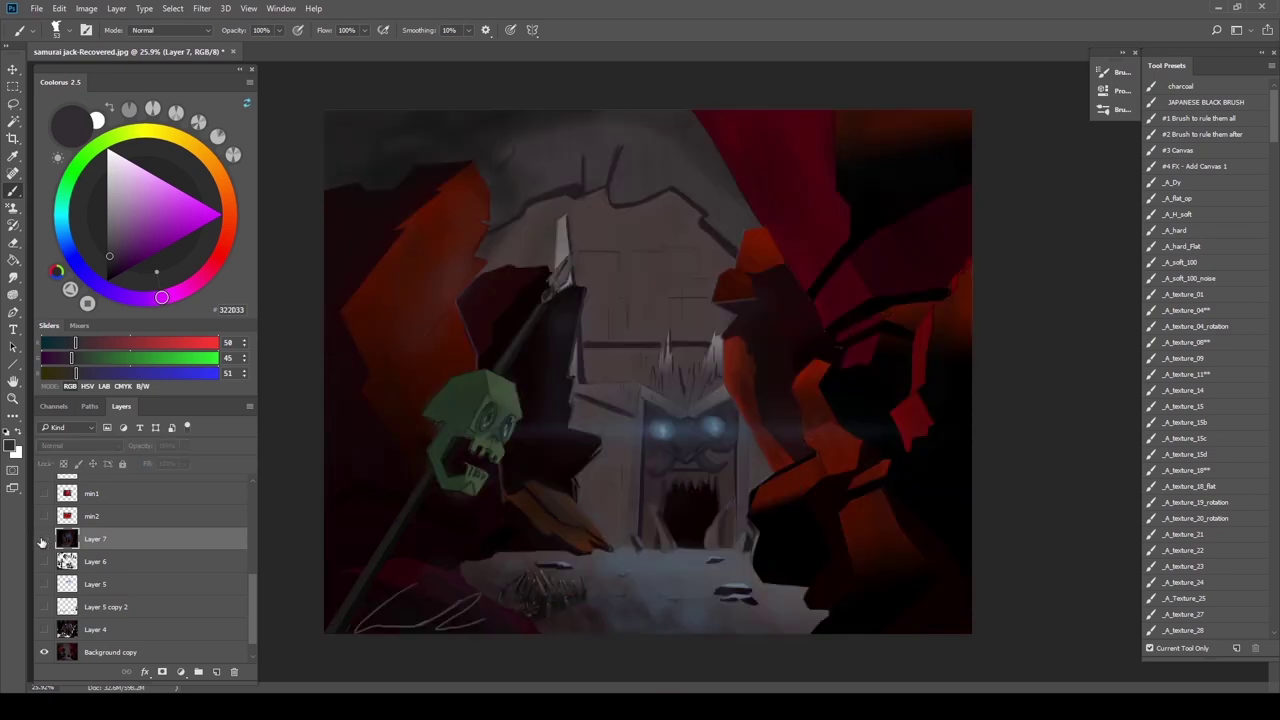
Show Layer 7 again and examine the repainted scene at several sizes, ending with the whole canvas fitted on screen
{"action": "left_click", "coordinate": [42, 540]}
{"action": "scroll", "coordinate": [515, 488], "scroll_direction": "down", "scroll_amount": 8}
{"action": "scroll", "coordinate": [516, 484], "scroll_direction": "up", "scroll_amount": 9}
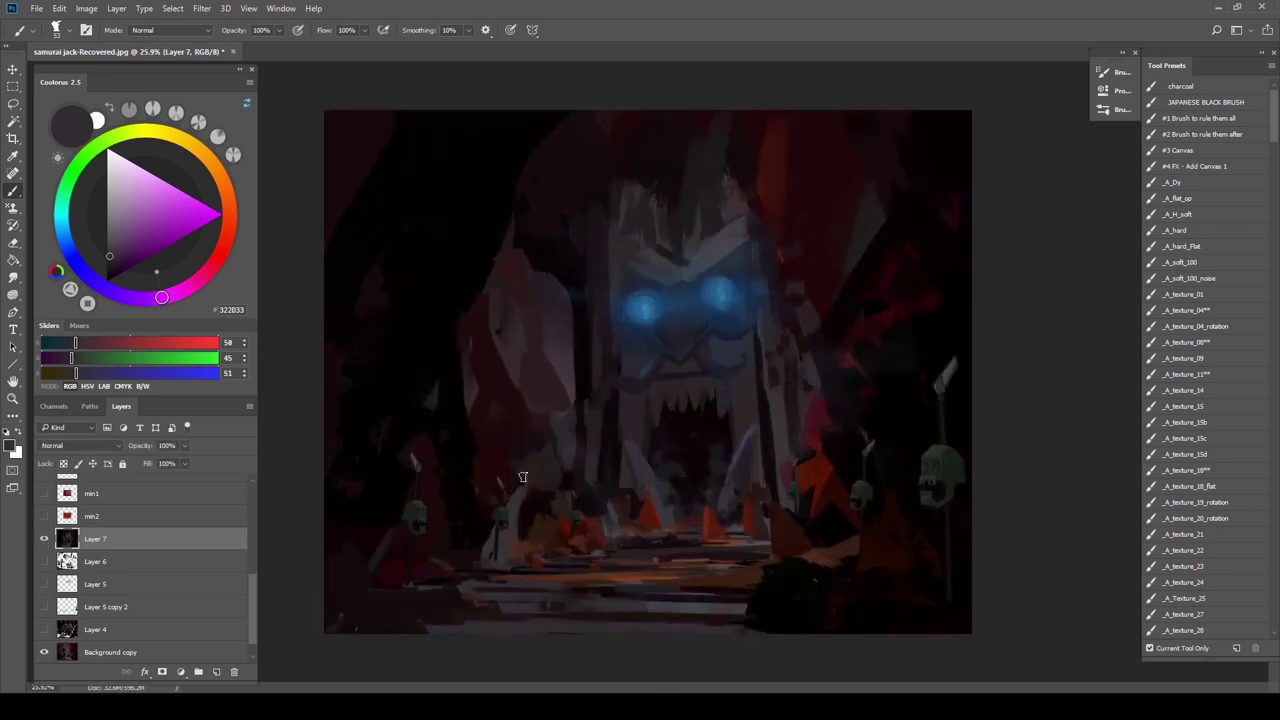
{"action": "key", "text": "ctrl+minus"}
{"action": "key", "text": "ctrl+minus"}
{"action": "key", "text": "ctrl+minus"}
{"action": "key", "text": "ctrl+0"}
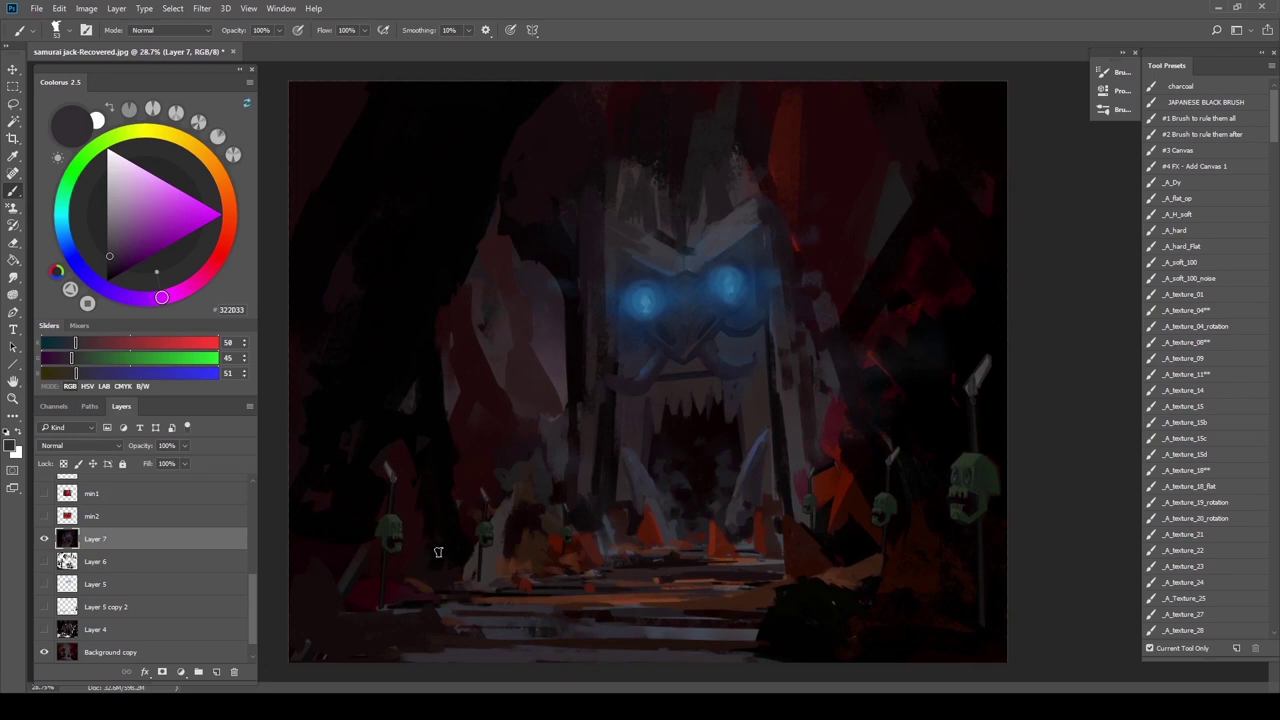
Hide and show Layer 7 twice to compare the original gate artwork with the repainted scene, leaving Layer 7 visible
{"action": "left_click", "coordinate": [44, 540]}
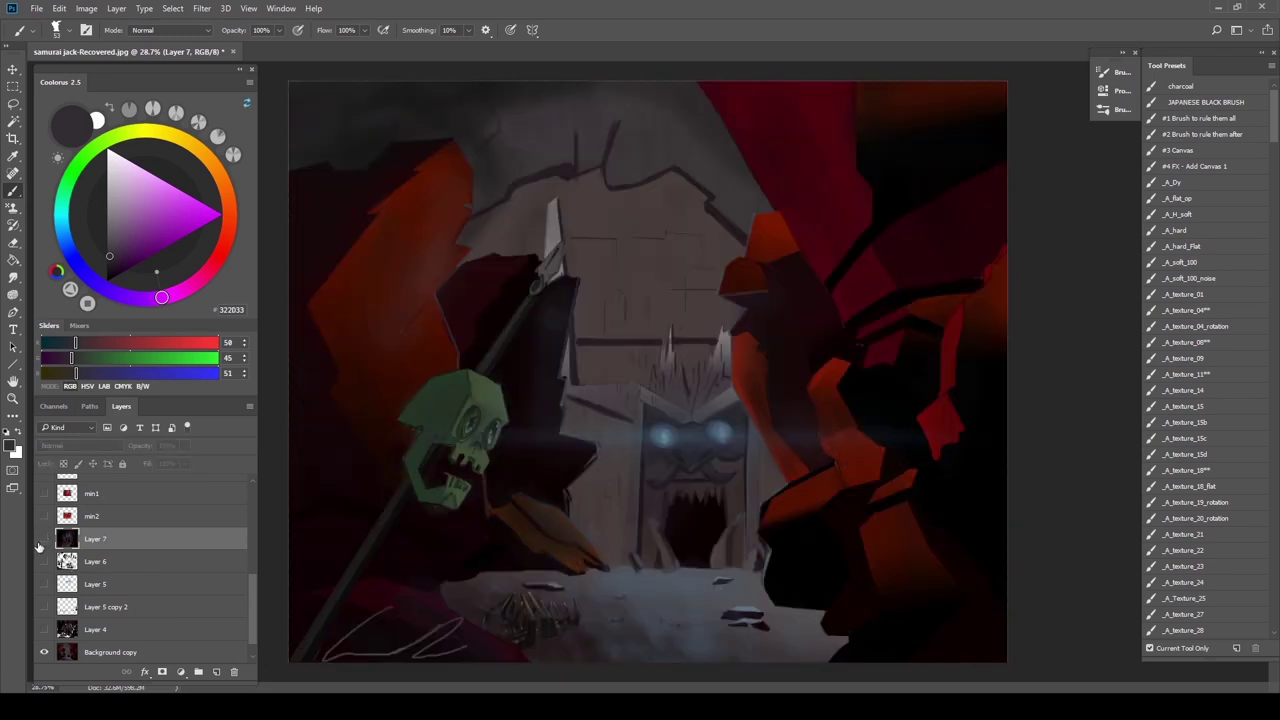
{"action": "left_click", "coordinate": [44, 540]}
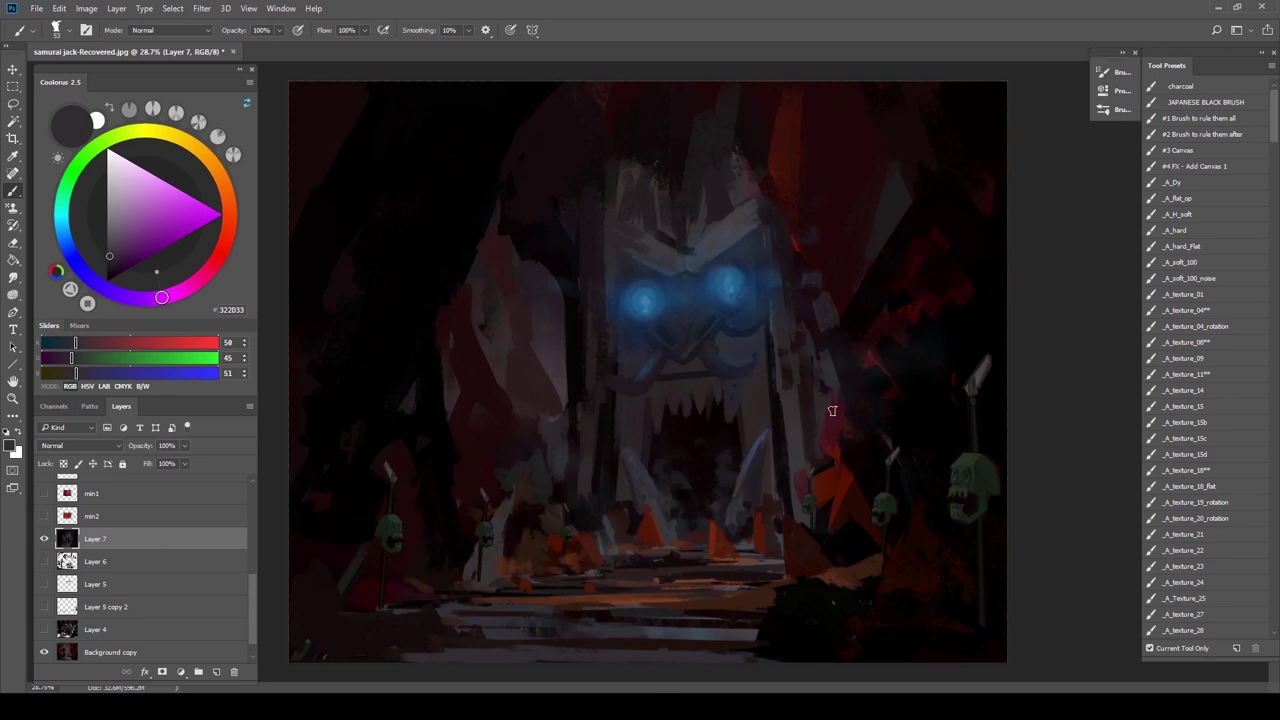
{"action": "scroll", "coordinate": [578, 408], "scroll_direction": "down", "scroll_amount": 3}
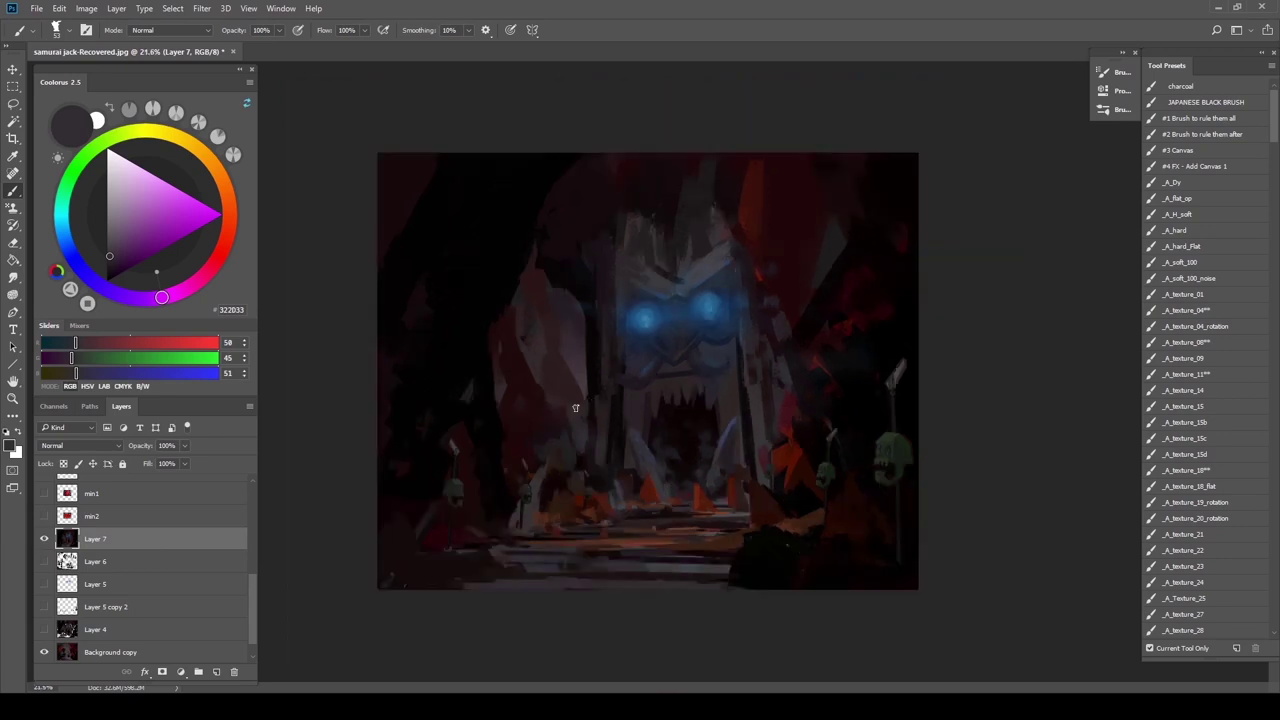
{"action": "scroll", "coordinate": [581, 408], "scroll_direction": "up", "scroll_amount": 2}
{"action": "scroll", "coordinate": [581, 408], "scroll_direction": "up", "scroll_amount": 1}
{"action": "left_click", "coordinate": [44, 540]}
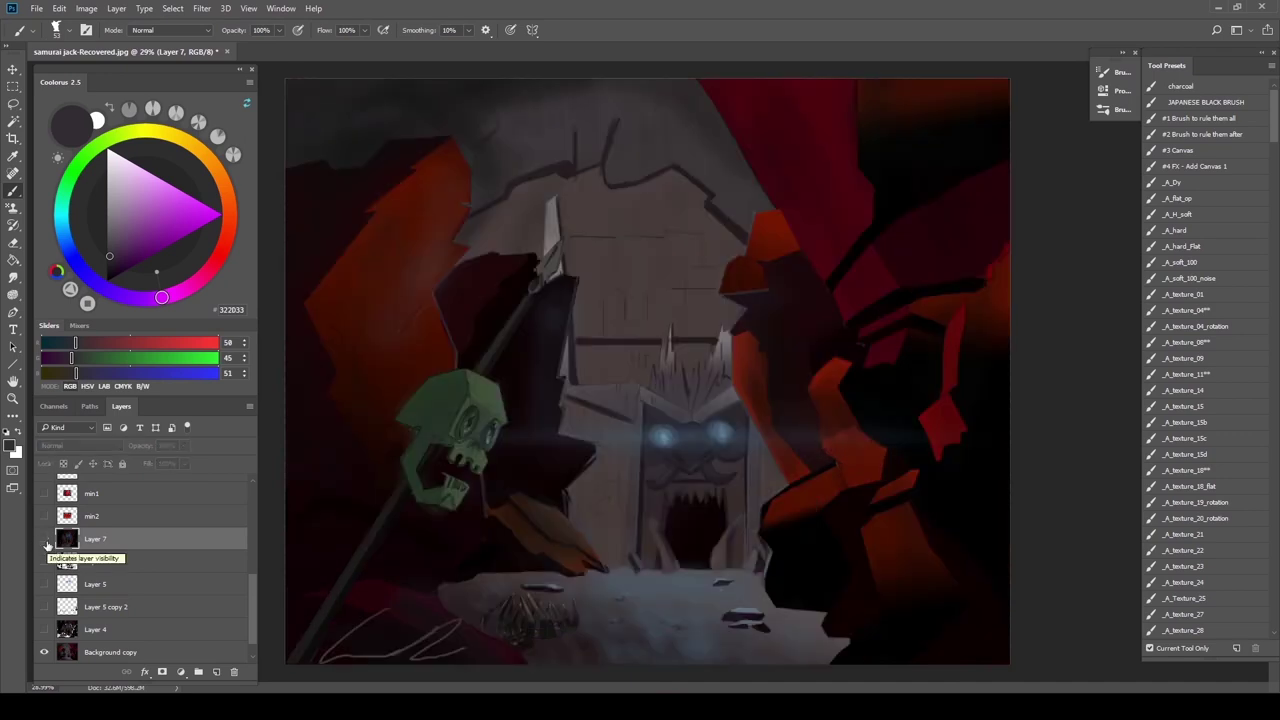
{"action": "left_click", "coordinate": [44, 540]}
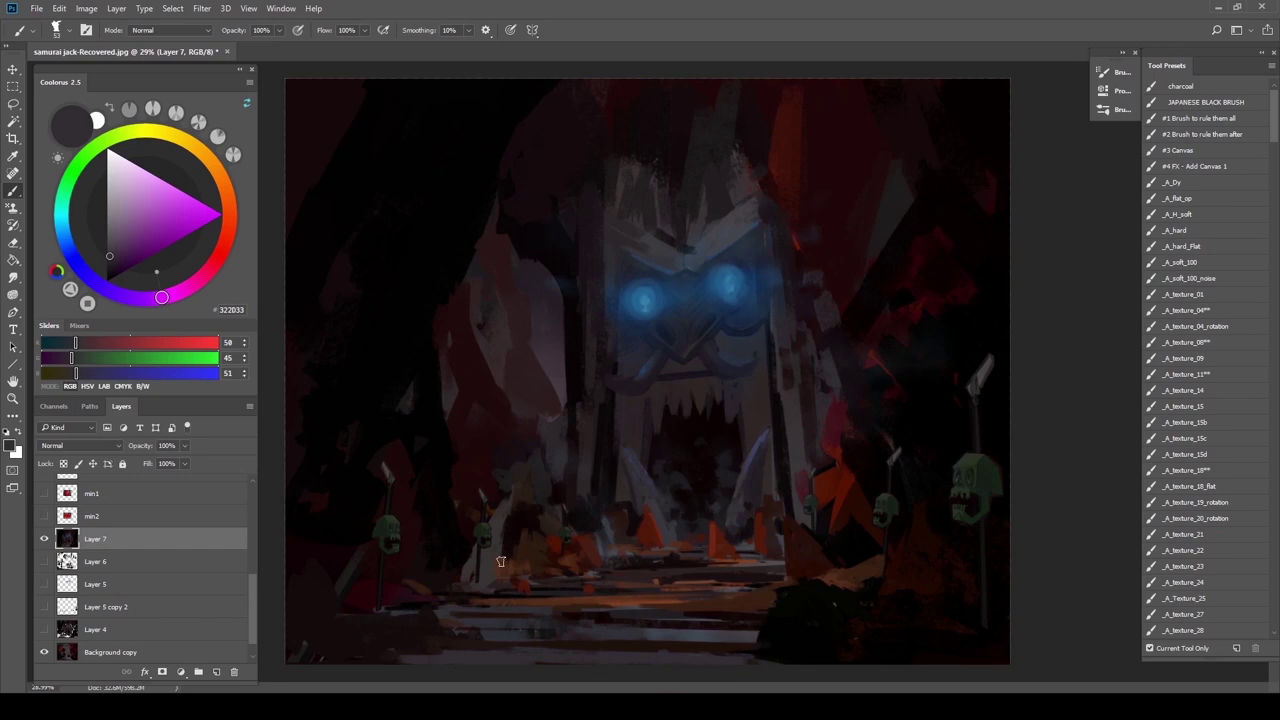
{"action": "key", "text": "l"}
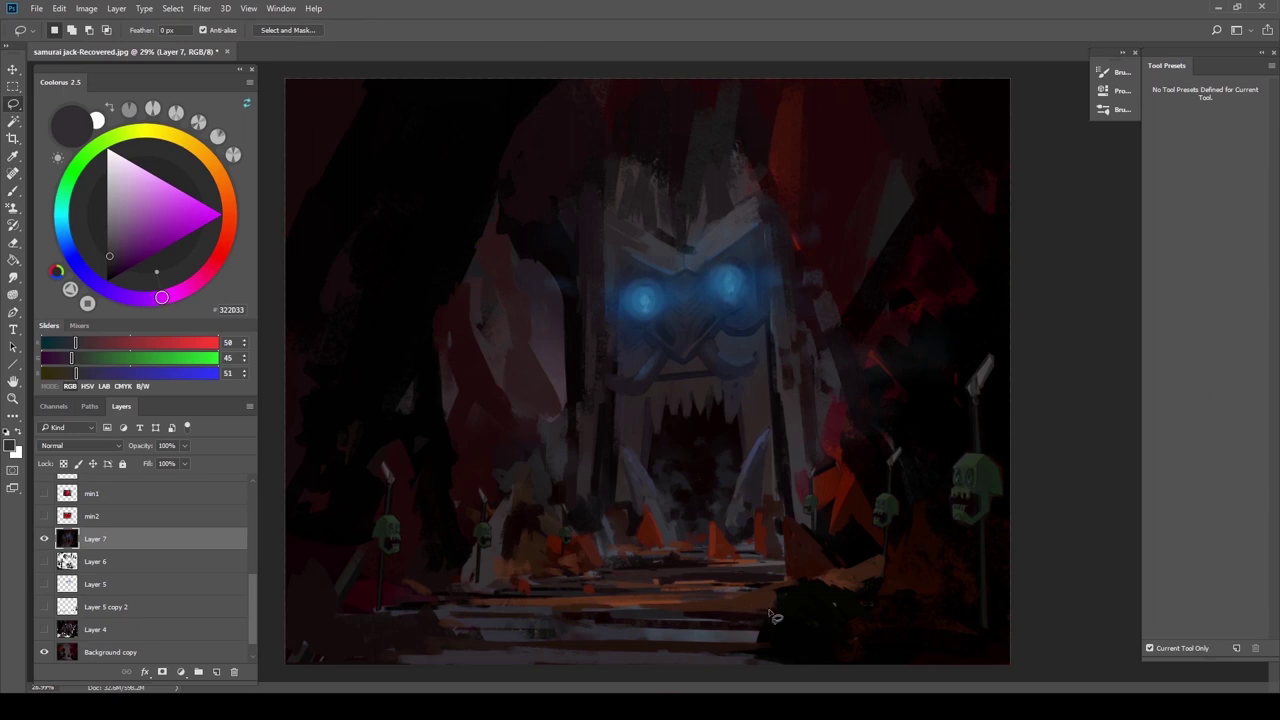
{"action": "left_click_drag", "start_coordinate": [742, 604], "coordinate": [770, 613]}
{"action": "mouse_move", "coordinate": [713, 613]}
{"action": "left_mouse_down"}
{"action": "mouse_move", "coordinate": [703, 604]}
{"action": "mouse_move", "coordinate": [715, 613]}
{"action": "left_mouse_up"}
{"action": "mouse_move", "coordinate": [473, 598]}
{"action": "left_mouse_down"}
{"action": "mouse_move", "coordinate": [457, 588]}
{"action": "mouse_move", "coordinate": [476, 599]}
{"action": "mouse_move", "coordinate": [528, 574]}
{"action": "mouse_move", "coordinate": [518, 566]}
{"action": "mouse_move", "coordinate": [540, 540]}
{"action": "mouse_move", "coordinate": [522, 553]}
{"action": "left_mouse_up"}
{"action": "mouse_move", "coordinate": [788, 575]}
{"action": "left_mouse_down"}
{"action": "mouse_move", "coordinate": [785, 562]}
{"action": "mouse_move", "coordinate": [856, 577]}
{"action": "left_mouse_up"}
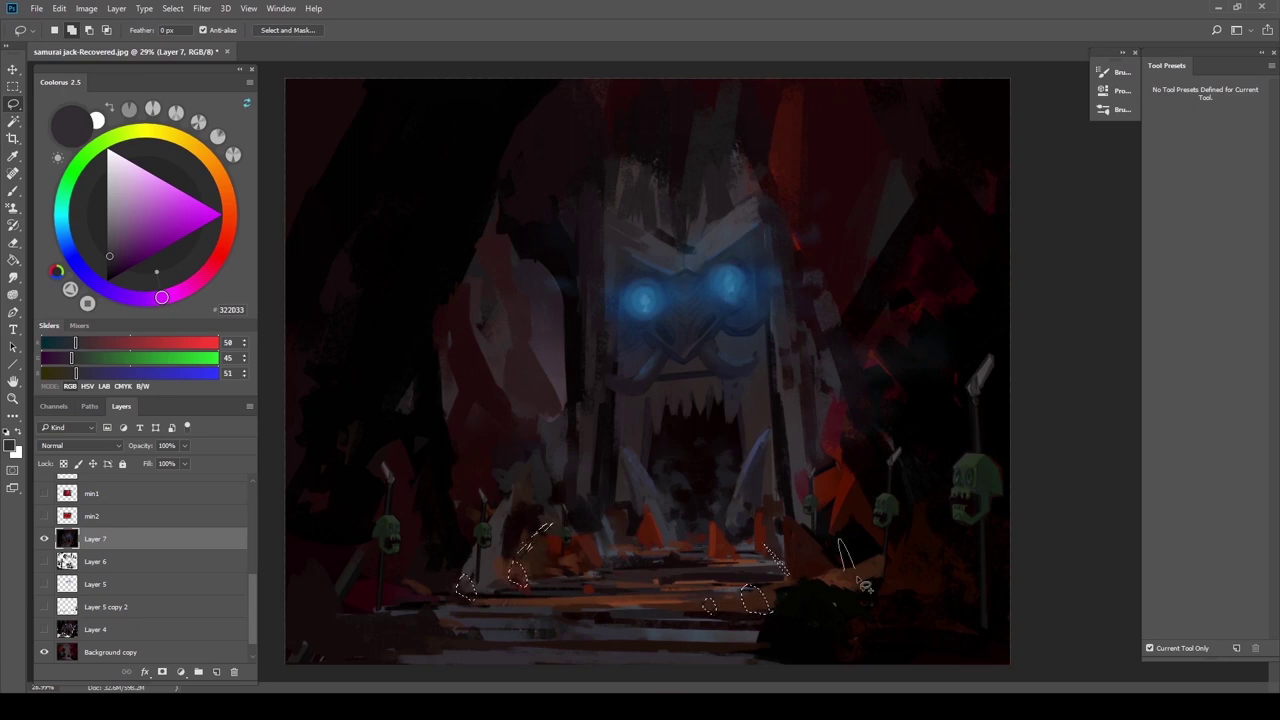
{"action": "key", "text": "b"}
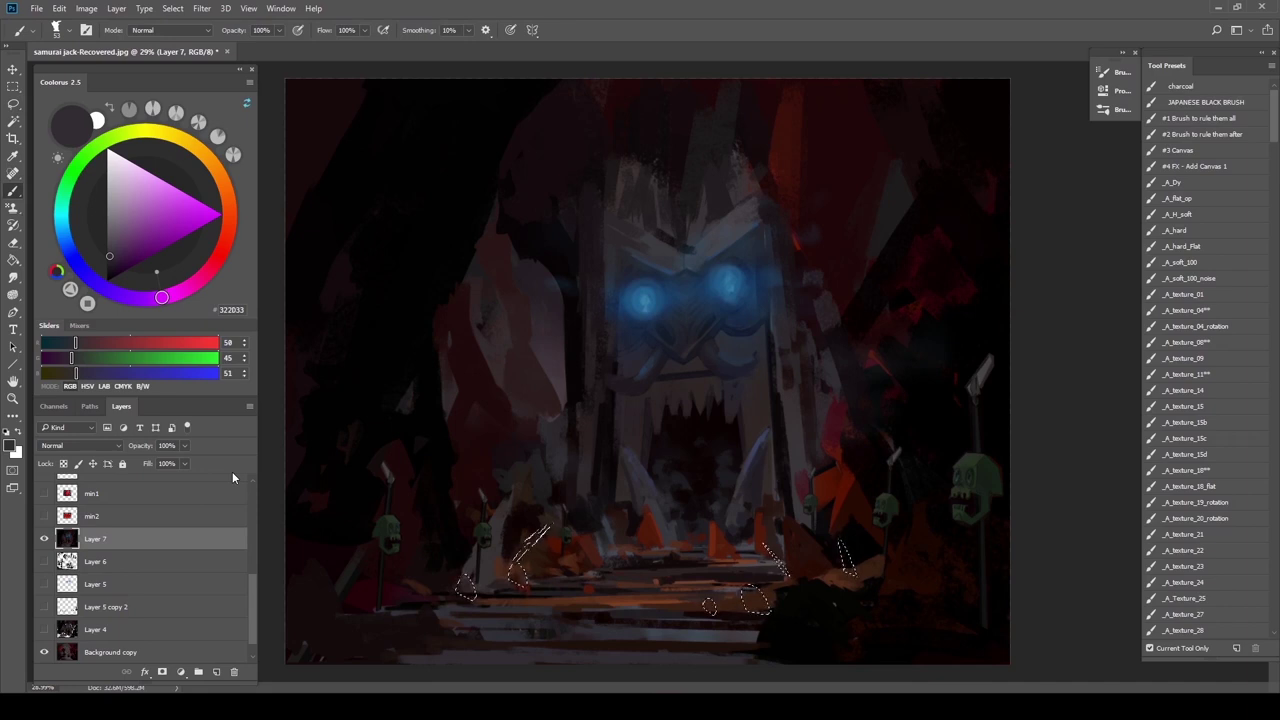
{"action": "key", "text": "ctrl+d"}
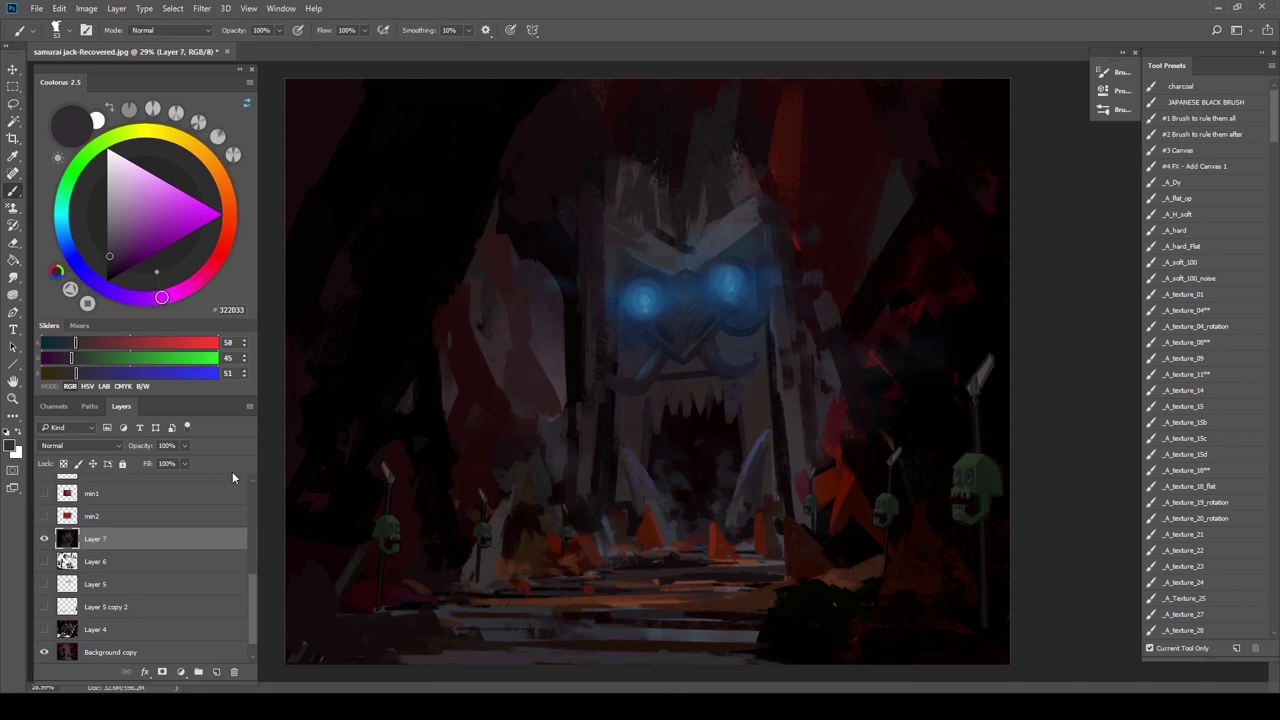